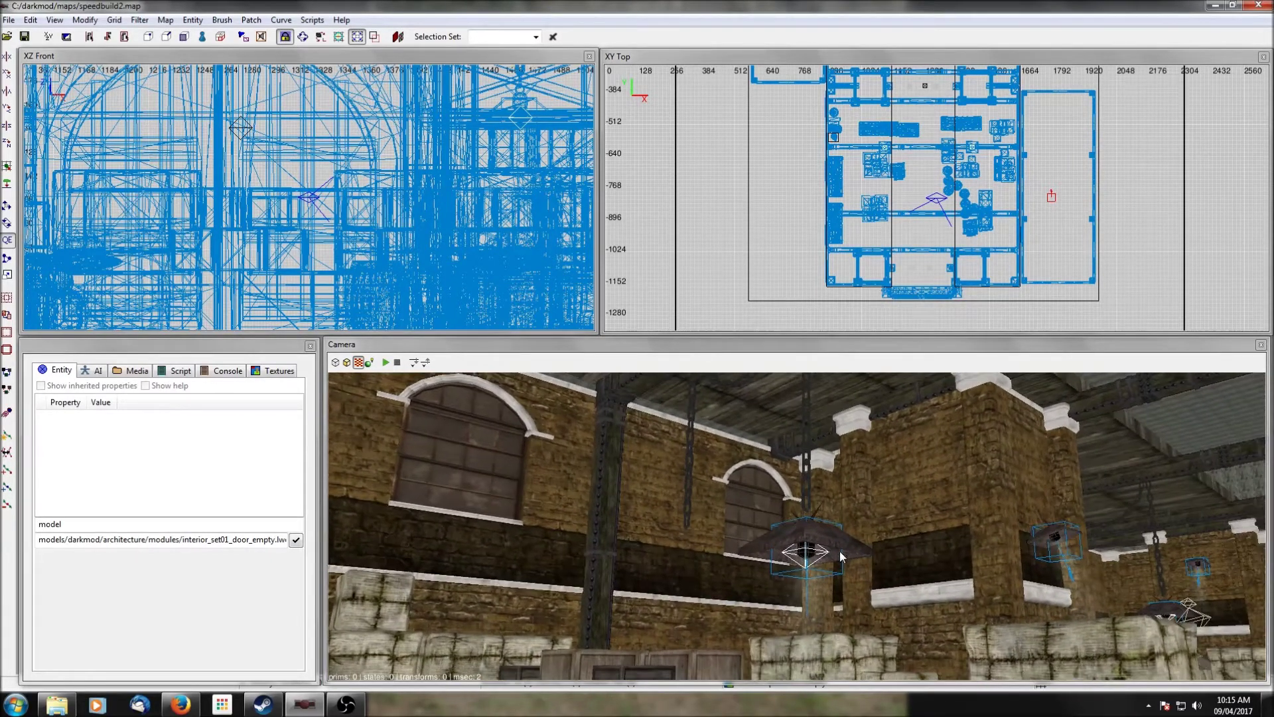
Step: Select the wooden staircase group in the warehouse and nudge it slightly in the negative X direction, leaving nothing selected
right_click(830, 541)
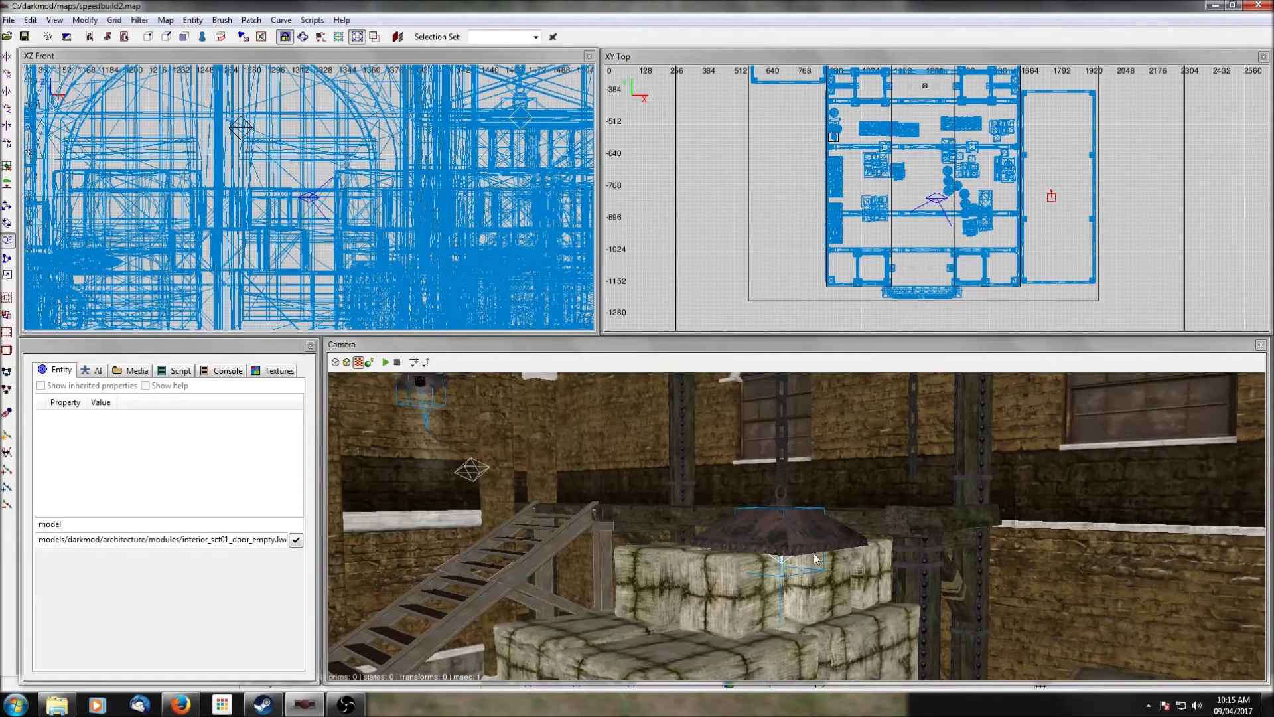
right_click(767, 532)
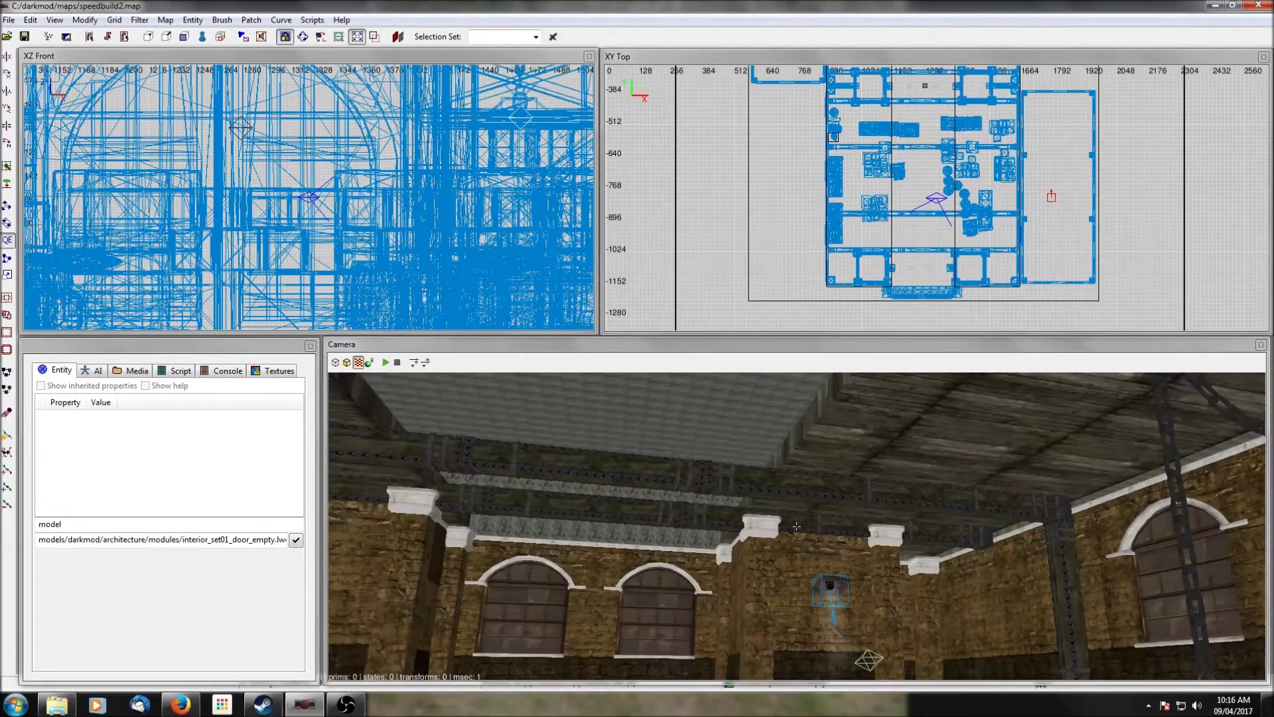
right_click(817, 611)
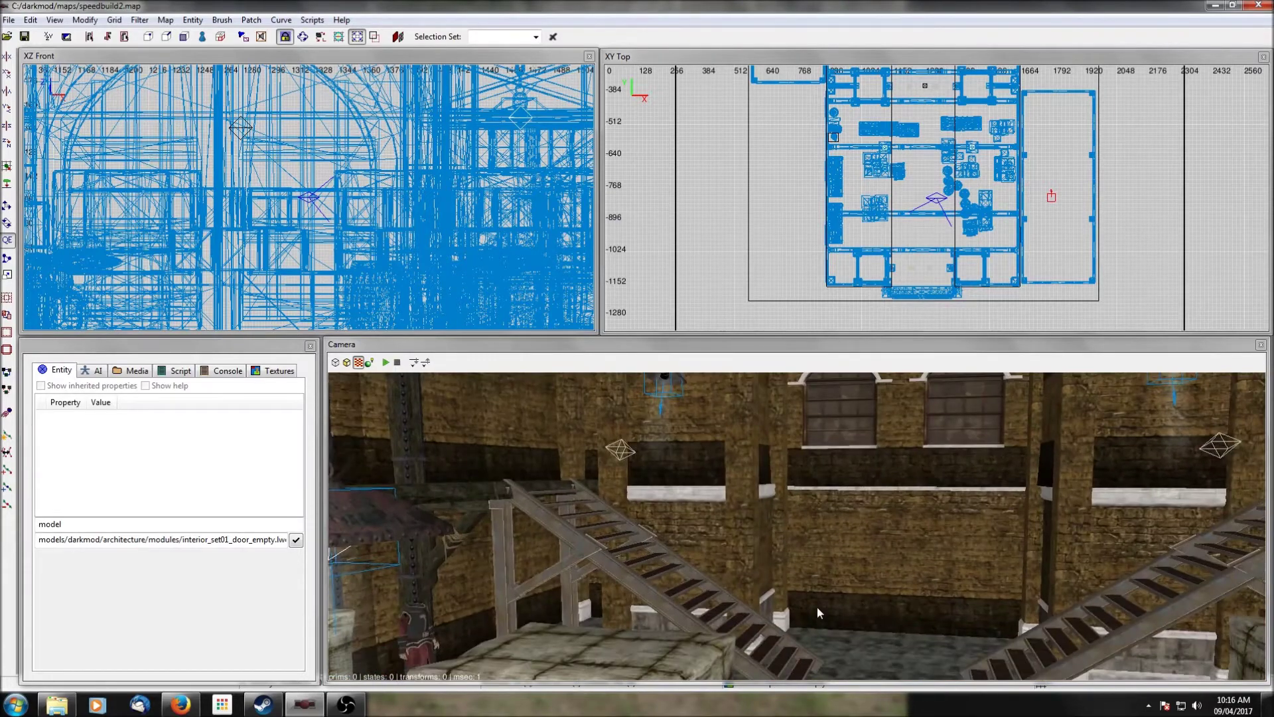
right_click(817, 606)
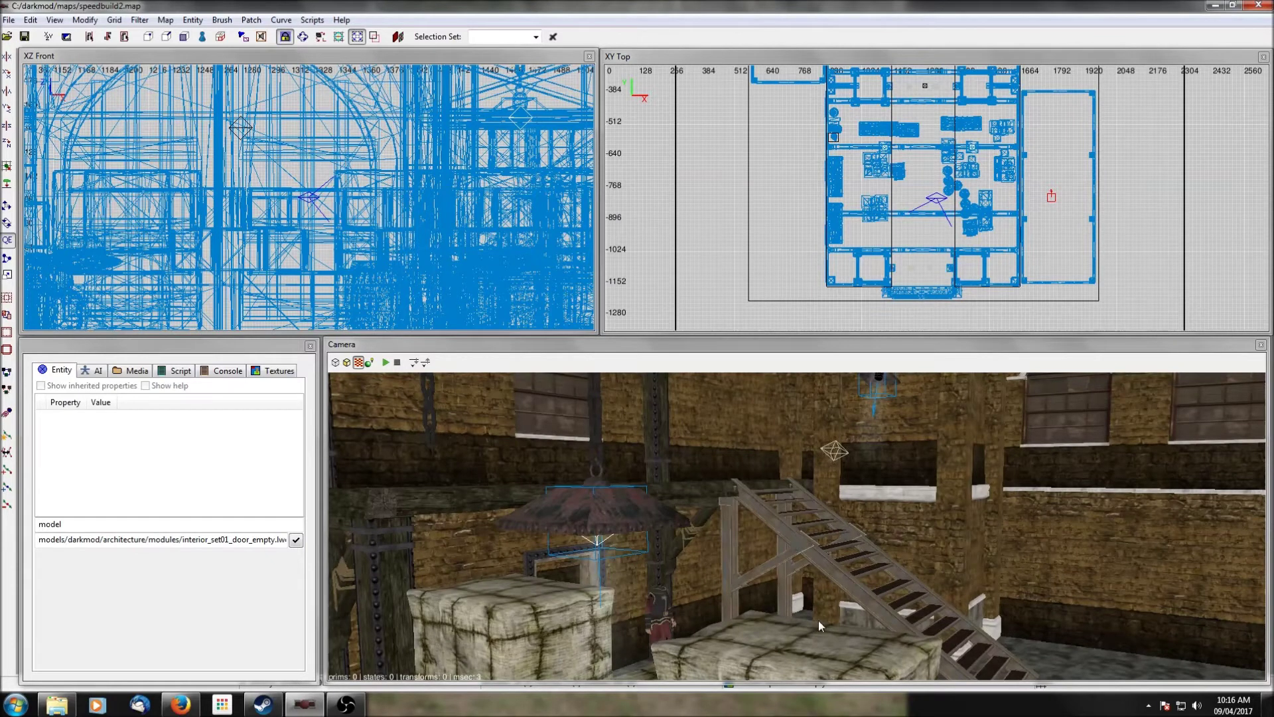
shift+click(775, 524)
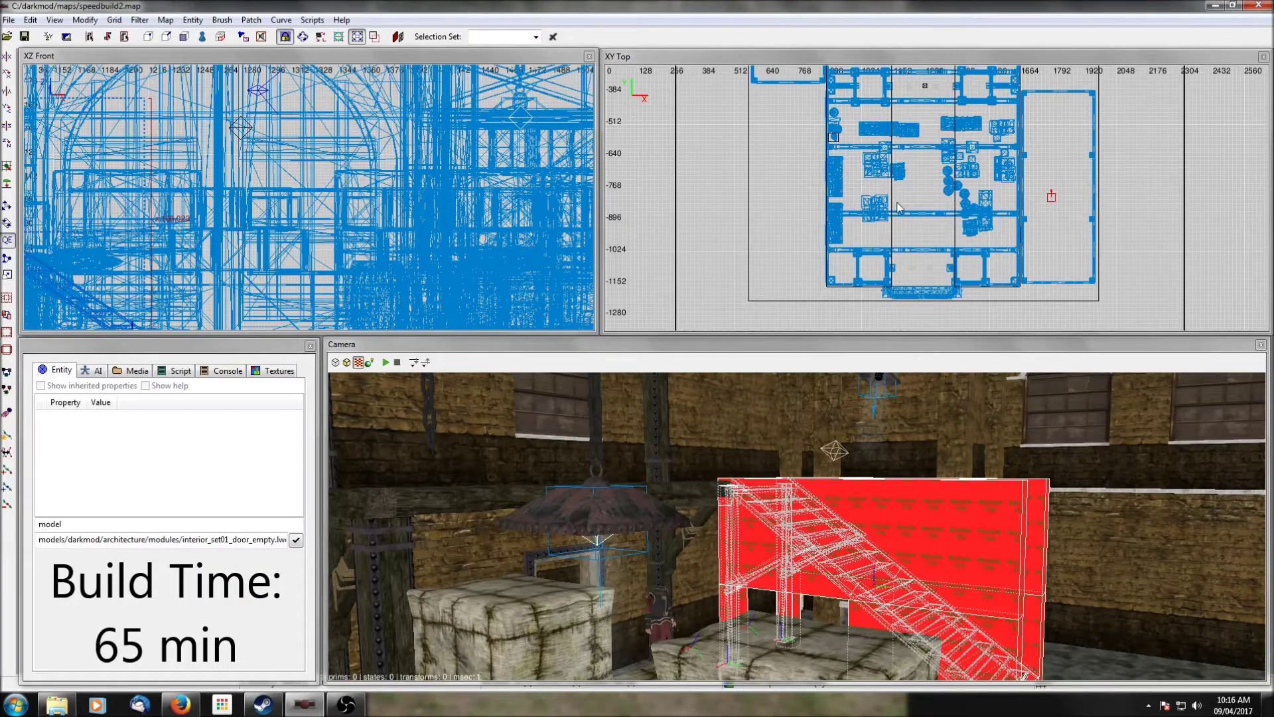
scroll(898, 207, up, 3)
mouse_move(889, 120)
right_down()
mouse_move(903, 369)
mouse_move(905, 167)
mouse_move(937, 311)
right_up()
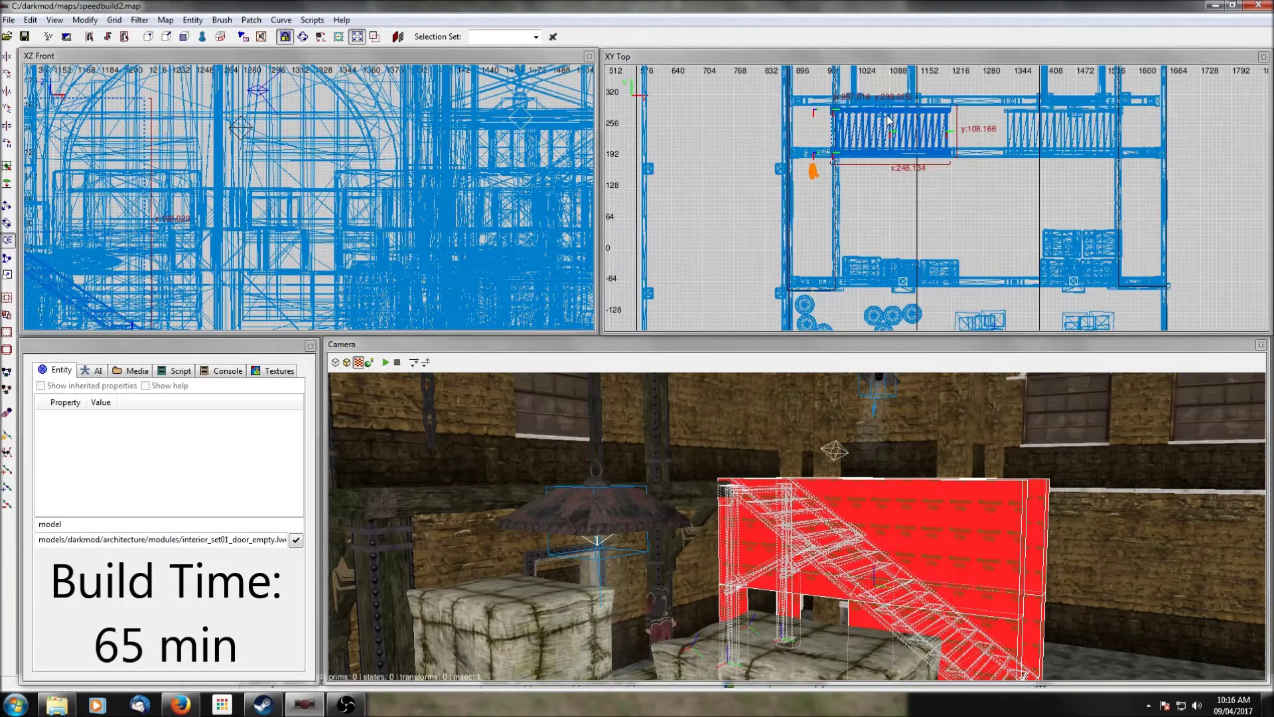
scroll(889, 121, up, 2)
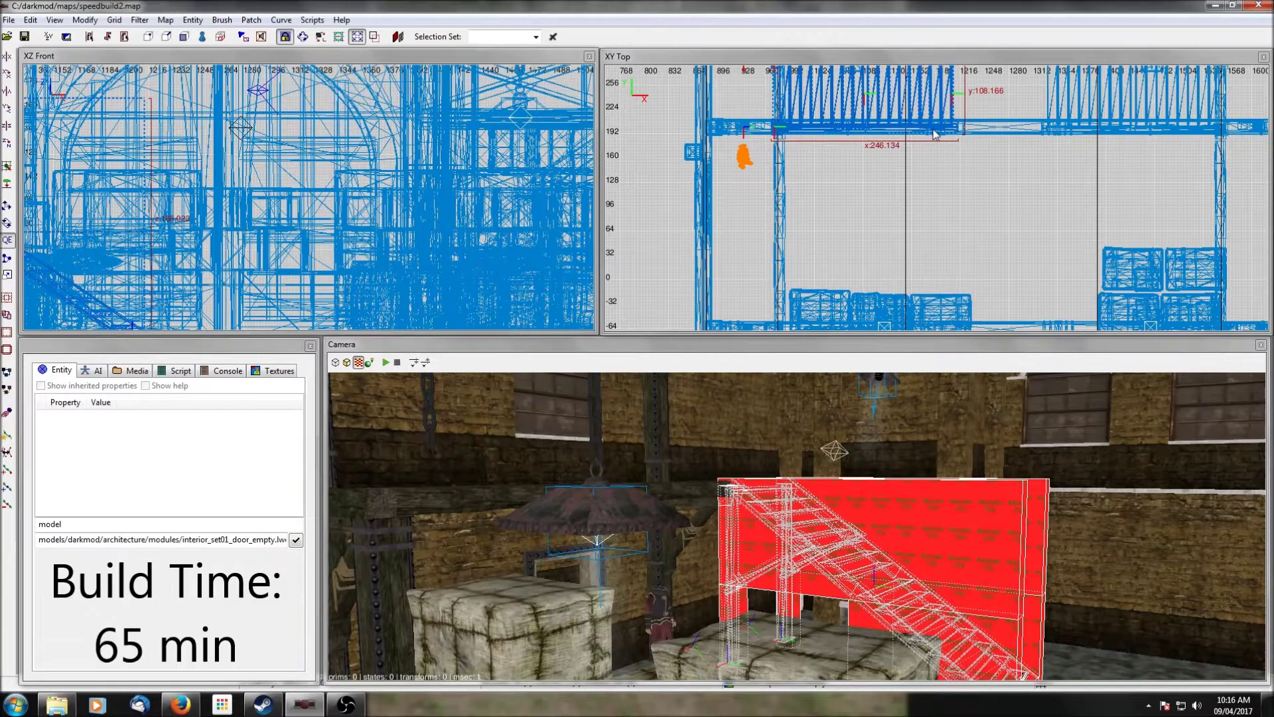
drag(936, 134, 933, 135)
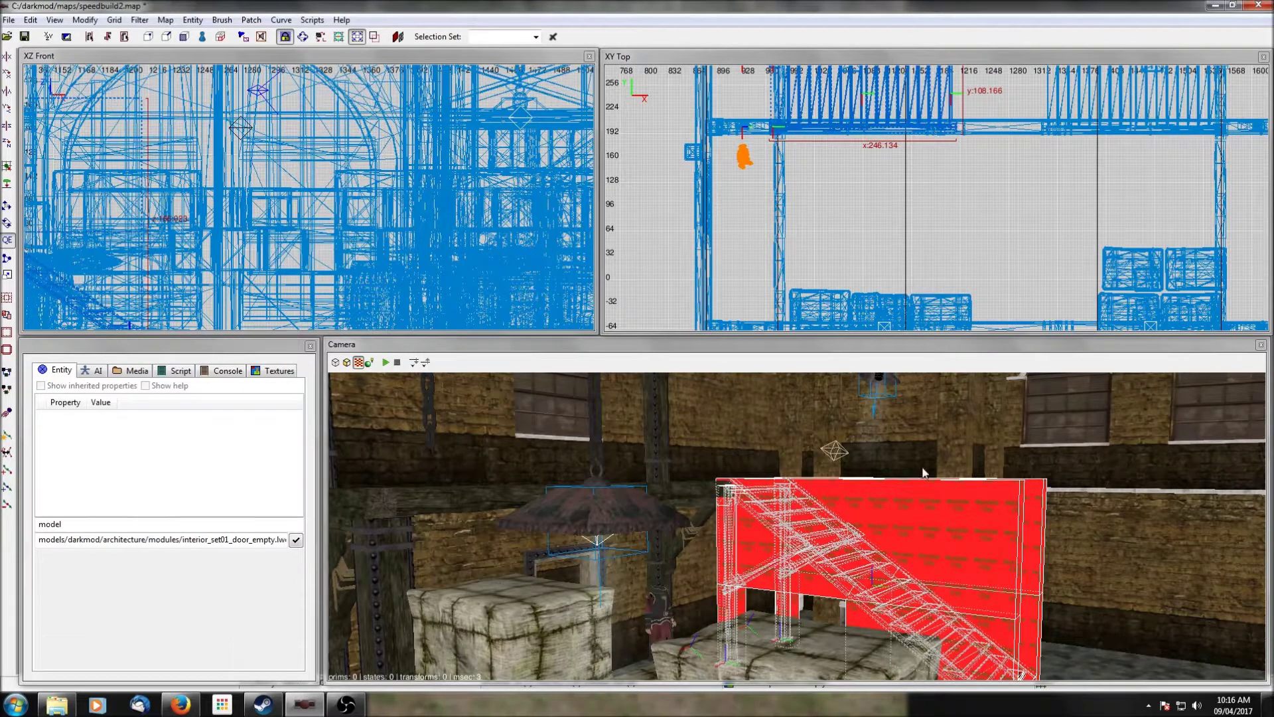
key(Escape)
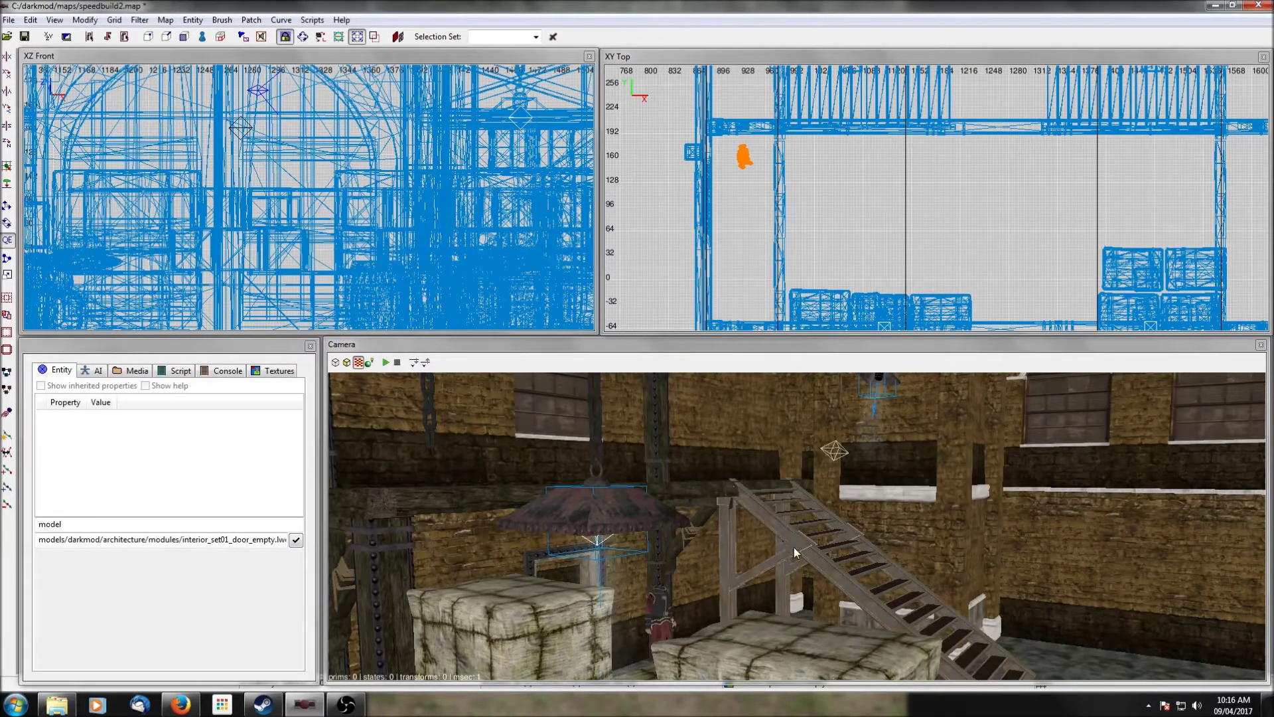
Step: Look over the crates and barrels in the warehouse, and bring the camera inside the empty west side hall
right_click(869, 552)
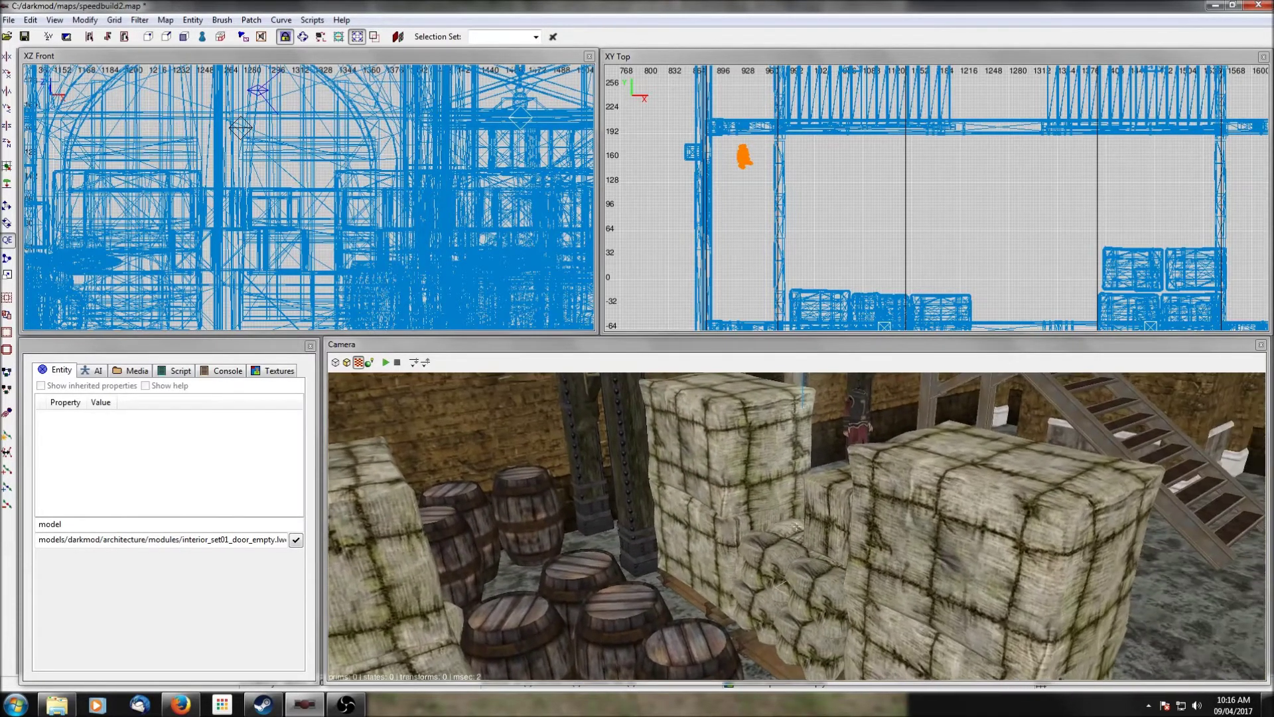
right_click(796, 526)
scroll(937, 226, down, 3)
scroll(938, 229, down, 6)
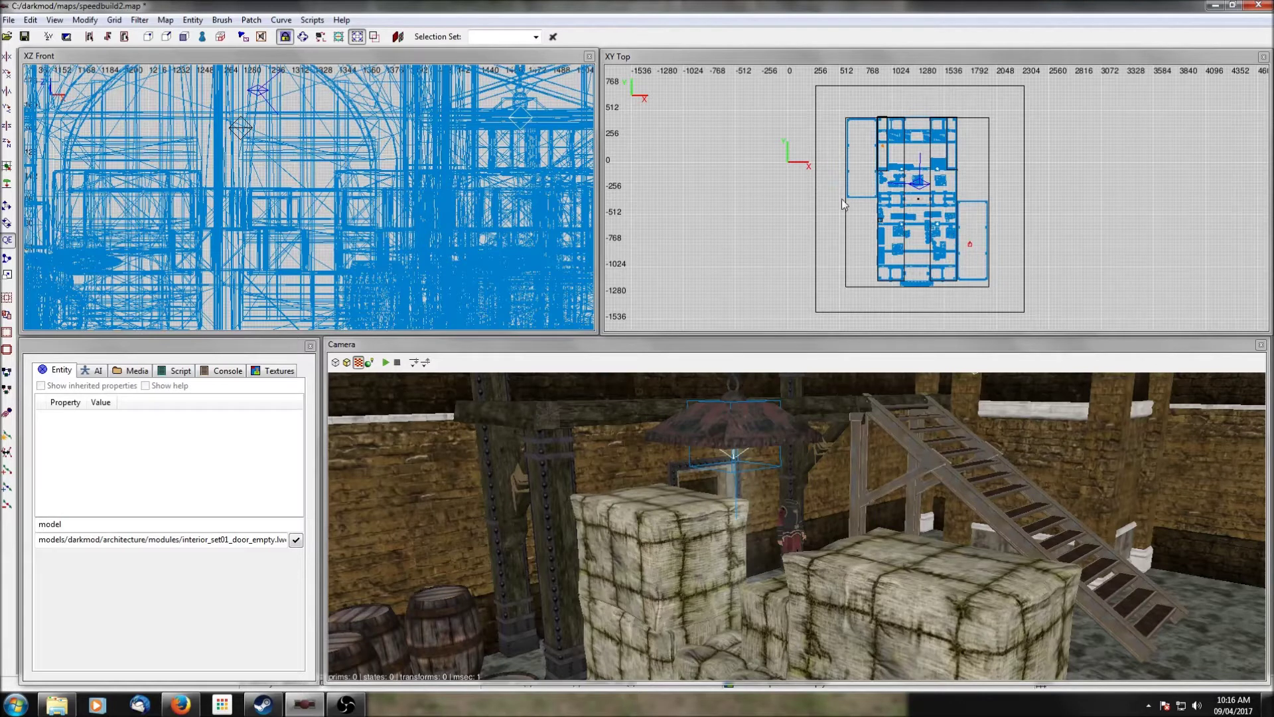
scroll(842, 204, up, 2)
scroll(843, 203, up, 2)
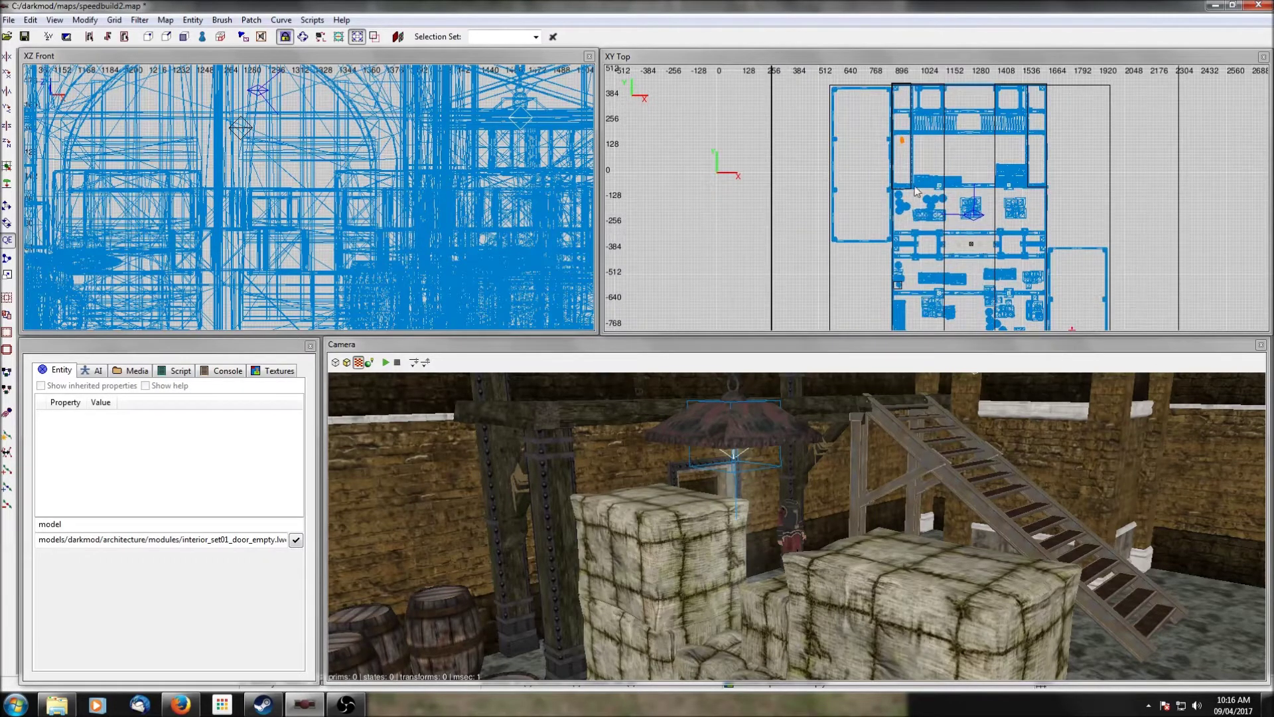
right_drag(925, 187, 977, 209)
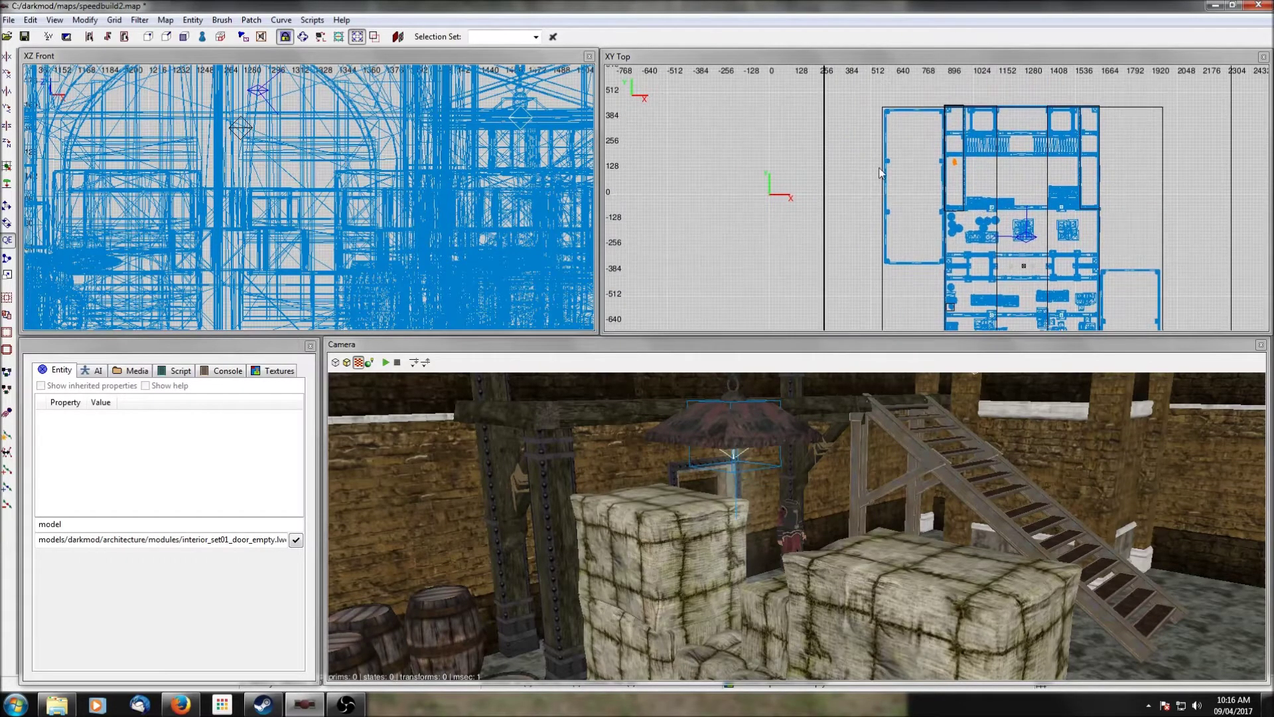
scroll(905, 183, up, 1)
ctrl+middle_click(903, 181)
right_click(797, 525)
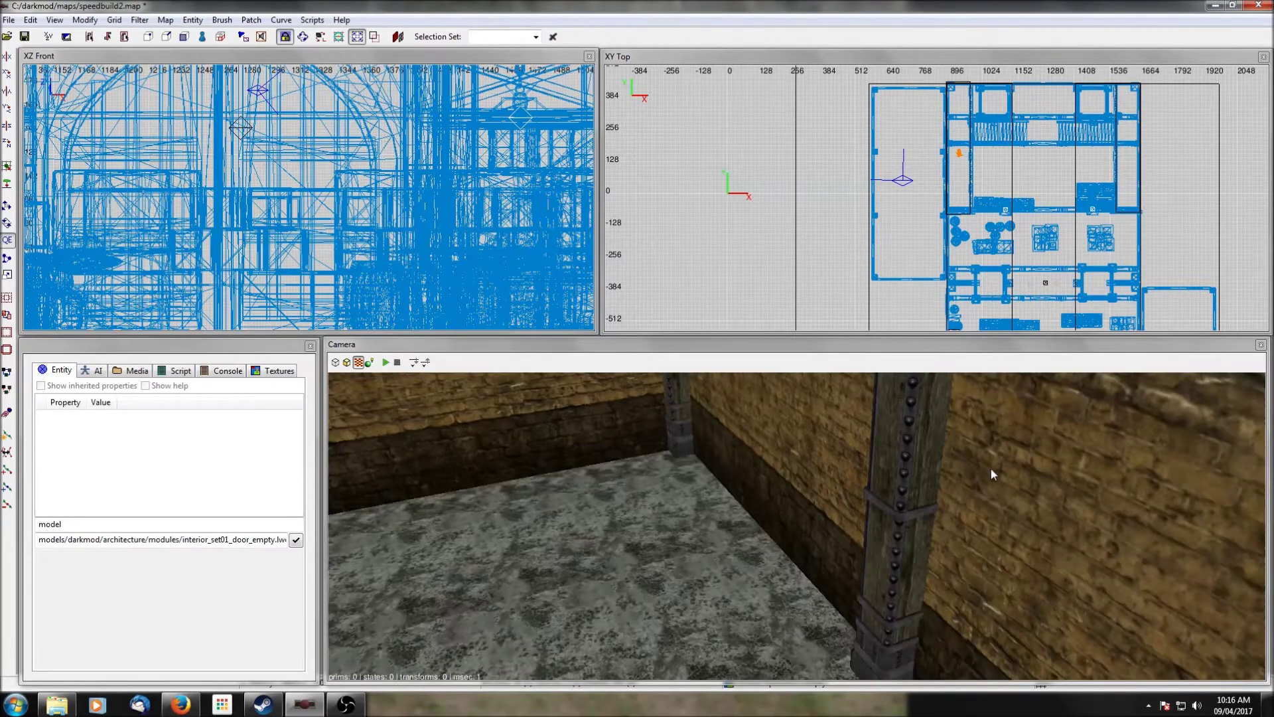
Step: Select the grouped walls and pillars of the west side hall, ungroup them and clear the selection
shift+click(783, 451)
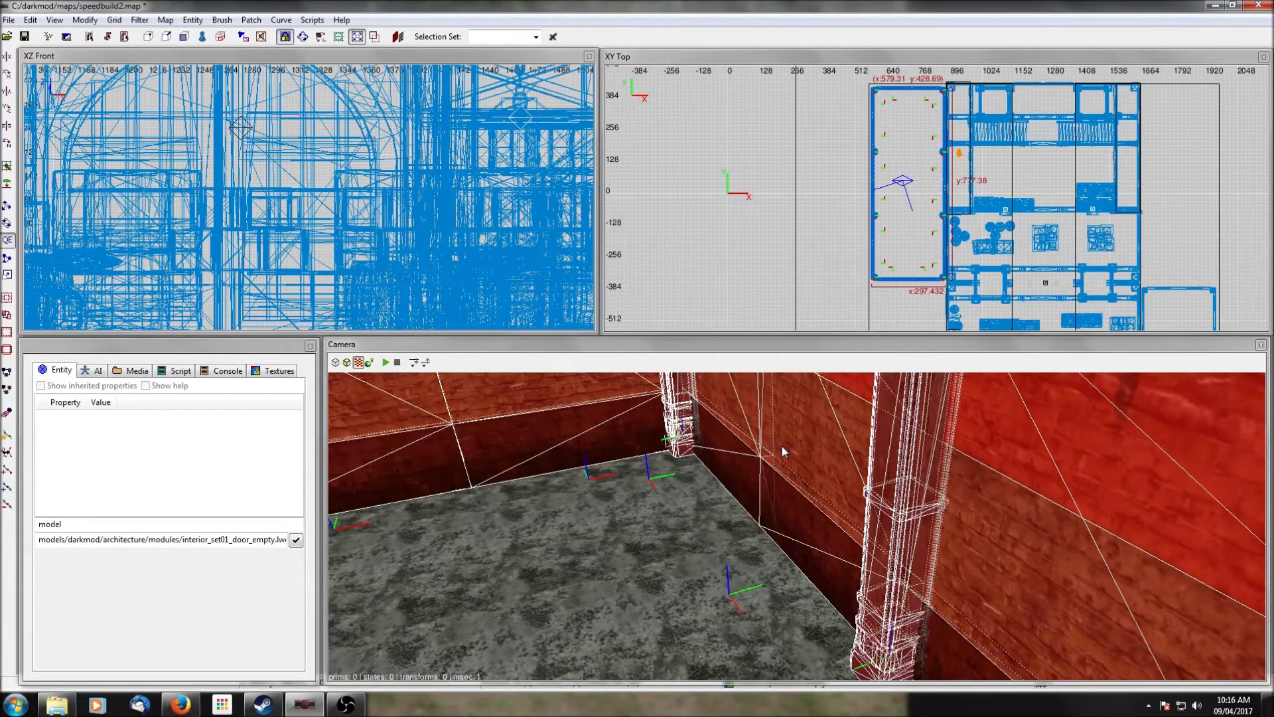
right_click(781, 452)
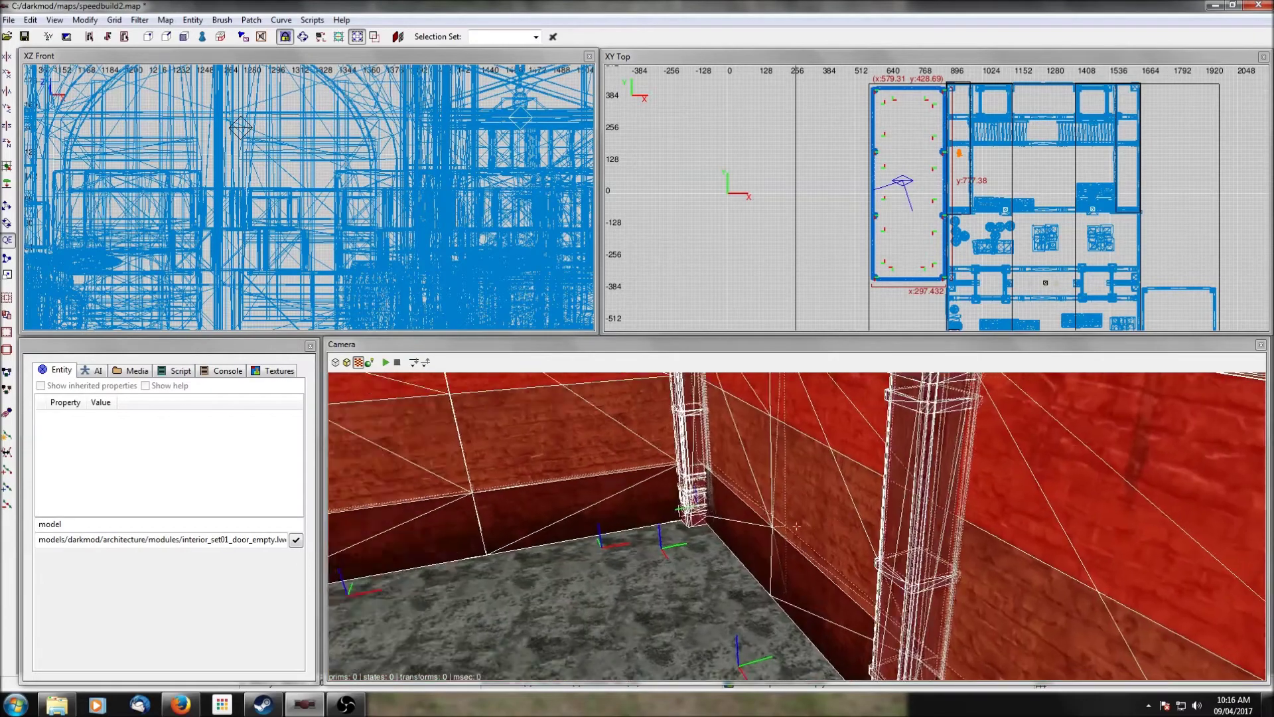
right_click(781, 446)
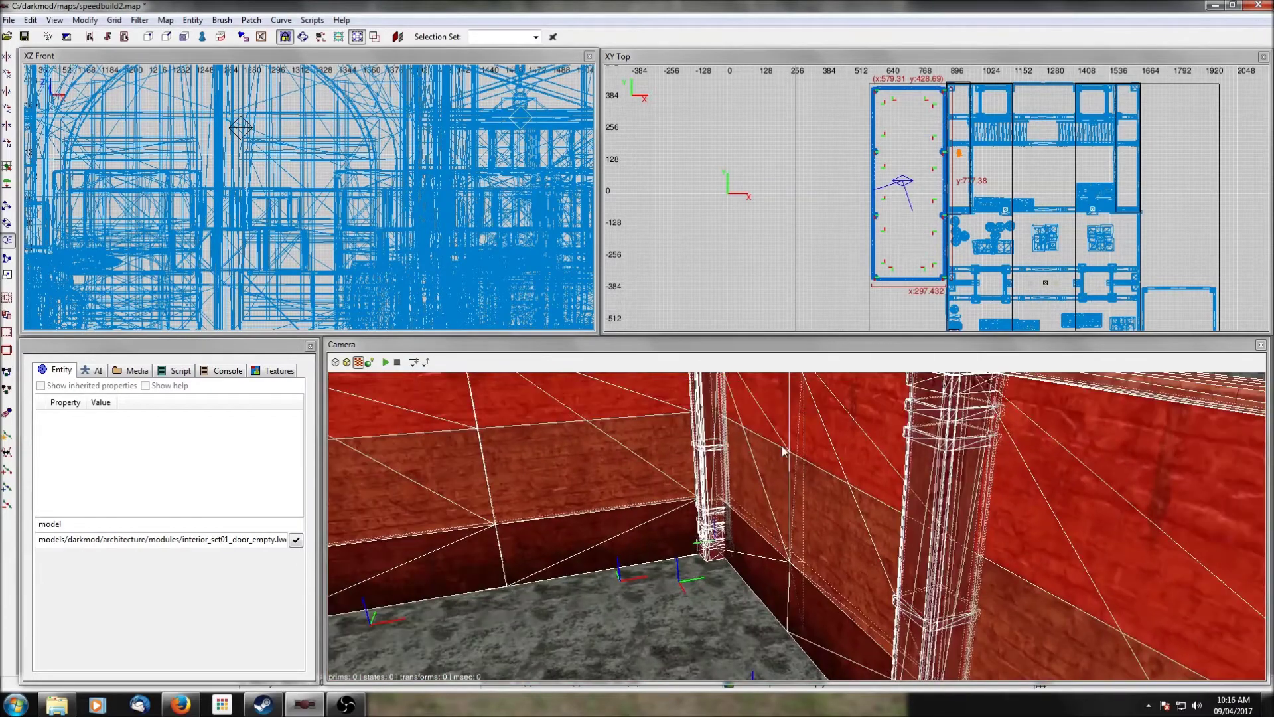
right_click(713, 153)
click(767, 390)
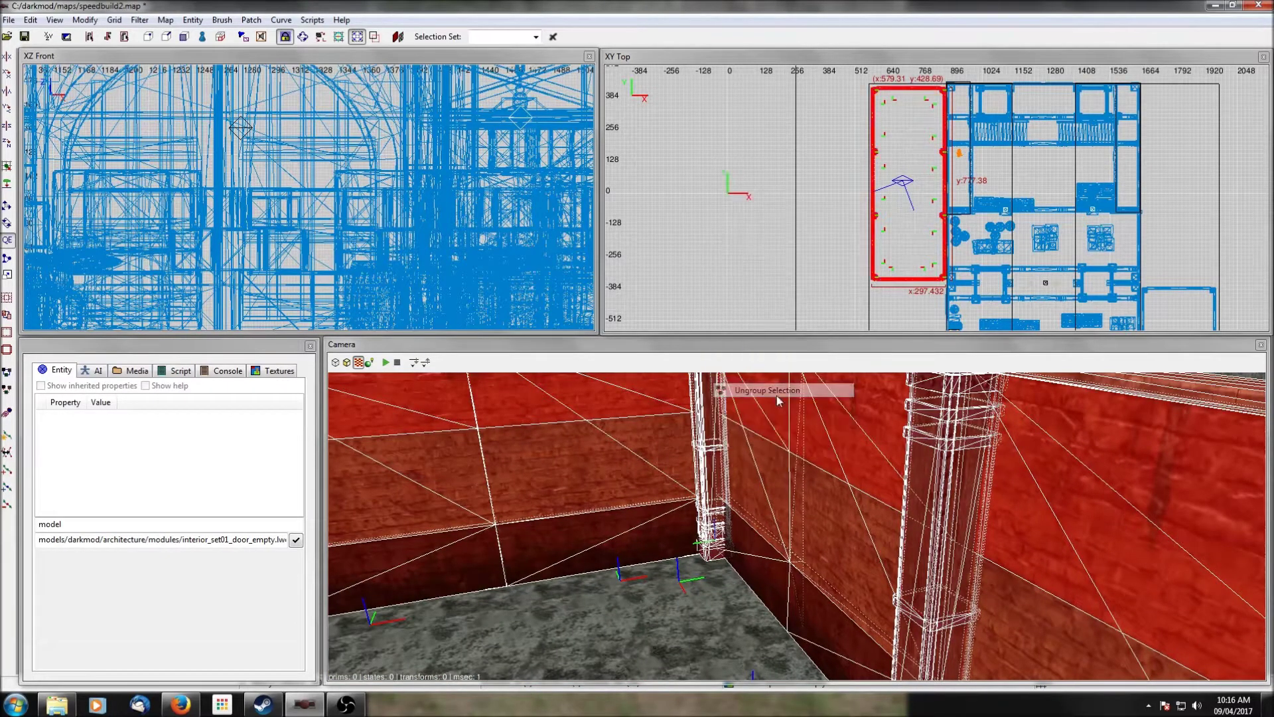
key(Escape)
Step: Replace the model of the hall's outer wall segment beside the pillar with ext_stone03_door01_empty.lwo from stone_industrial01
shift+click(847, 492)
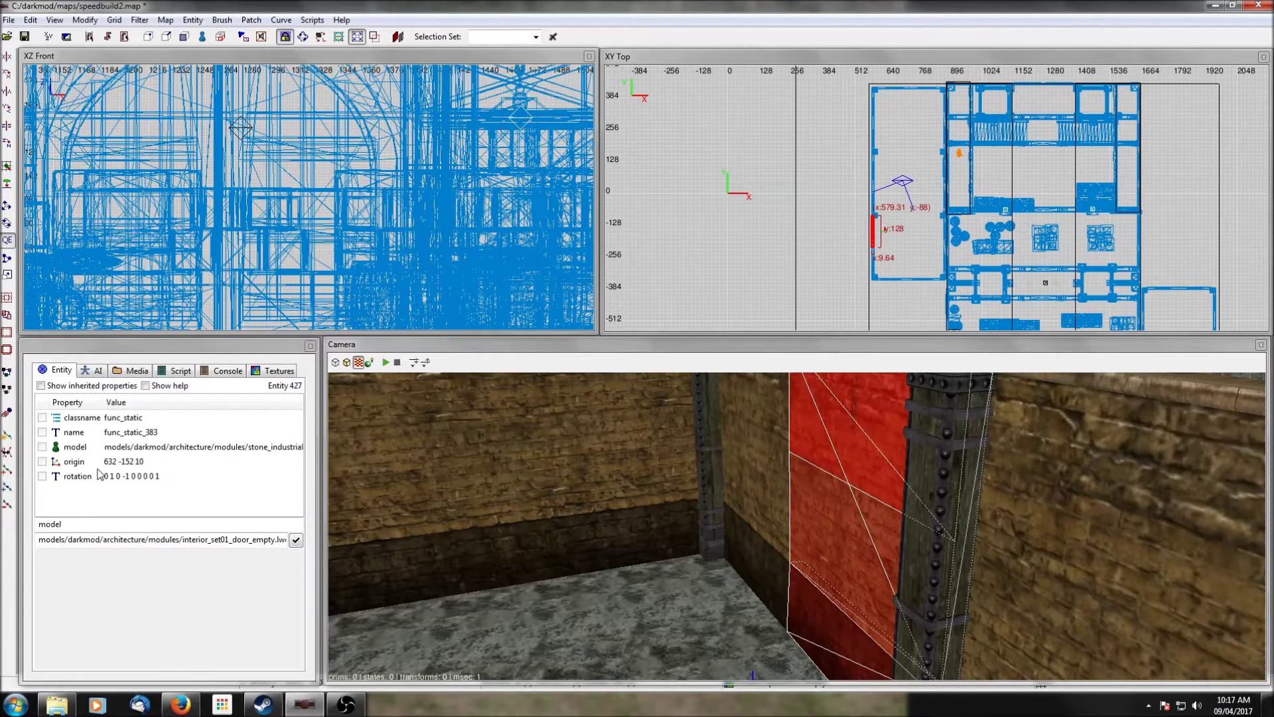
click(76, 451)
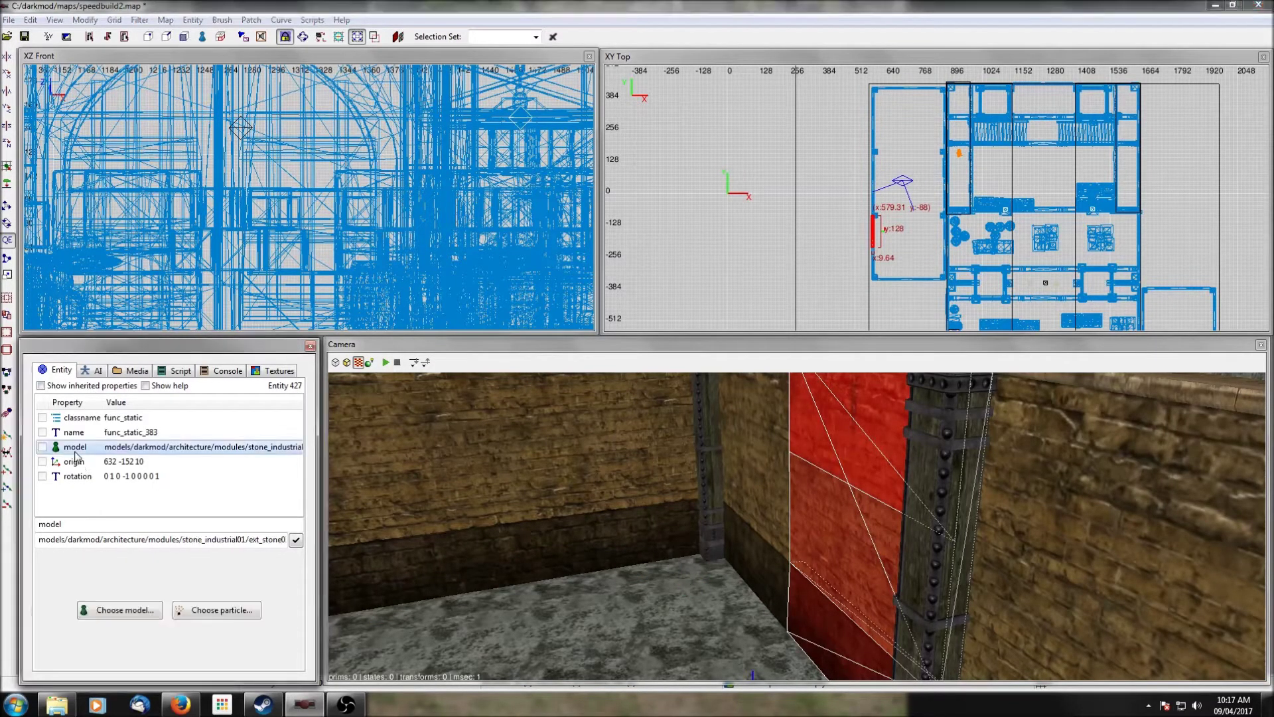
click(137, 612)
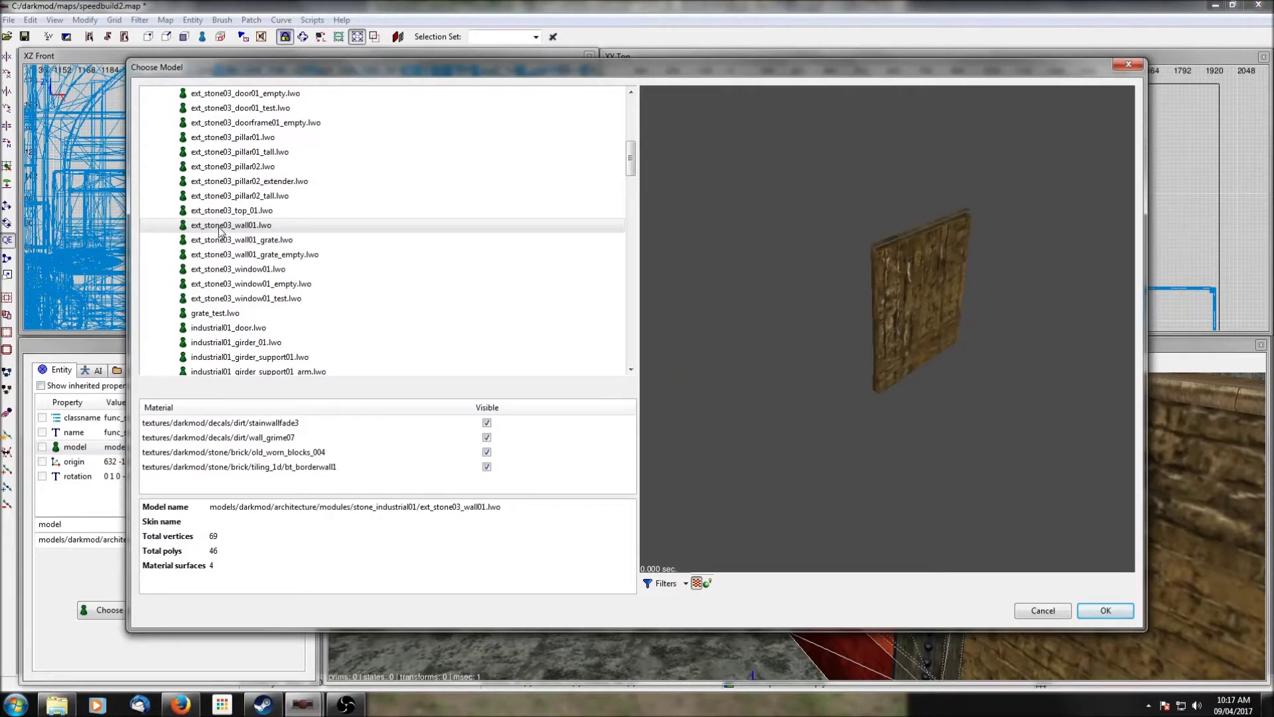
scroll(228, 236, up, 1)
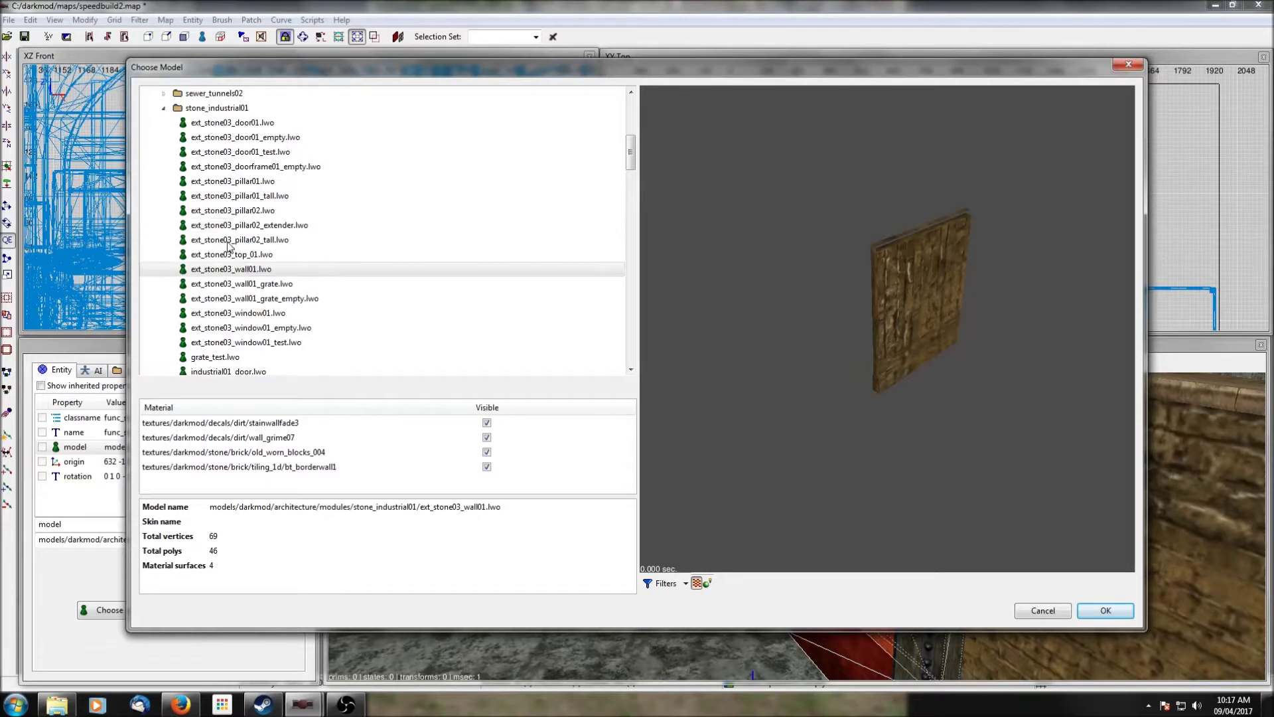
click(235, 139)
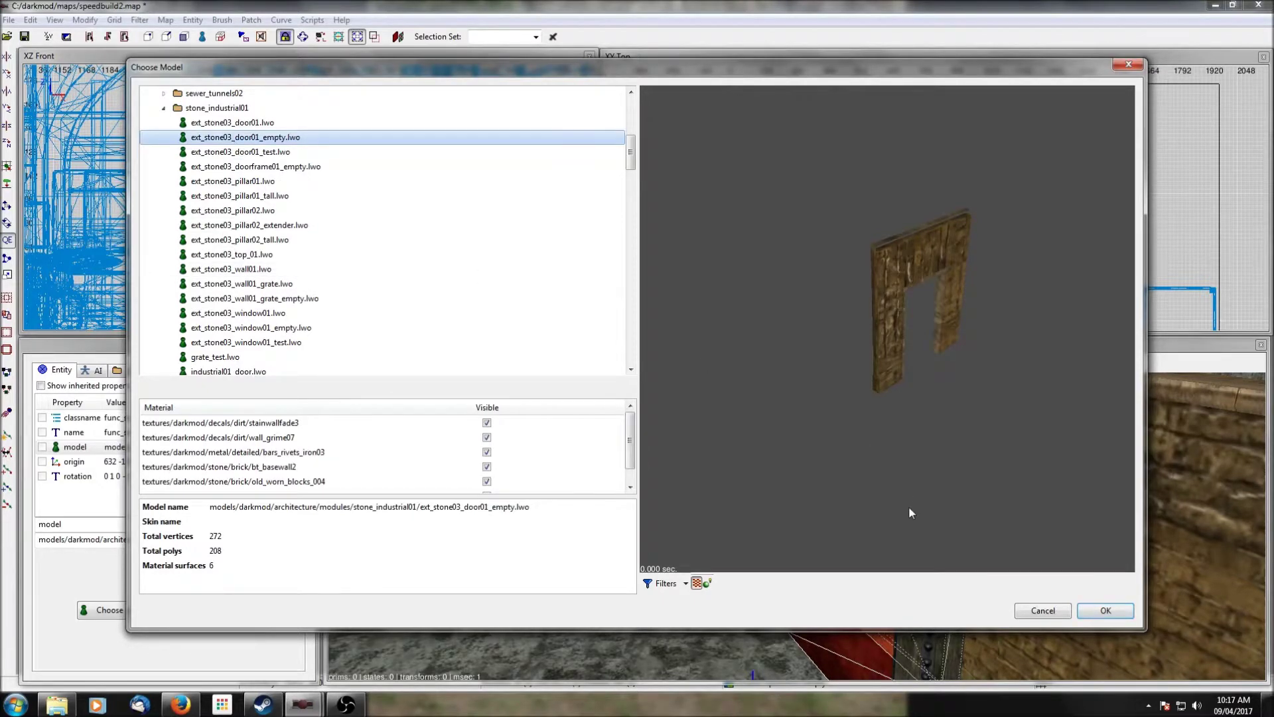
click(1105, 609)
key(Escape)
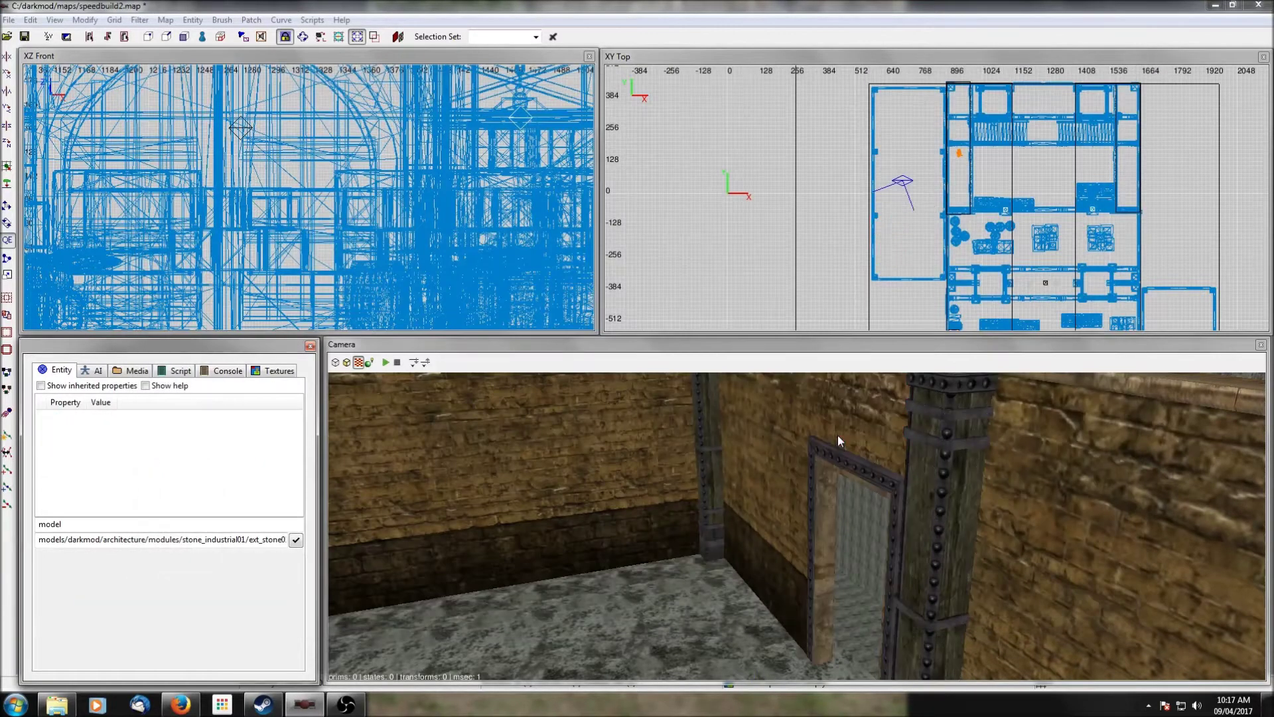
Step: Examine the new doorway opening in the side hall and the walls around it up close
right_click(870, 526)
key(Up)
key(Up)
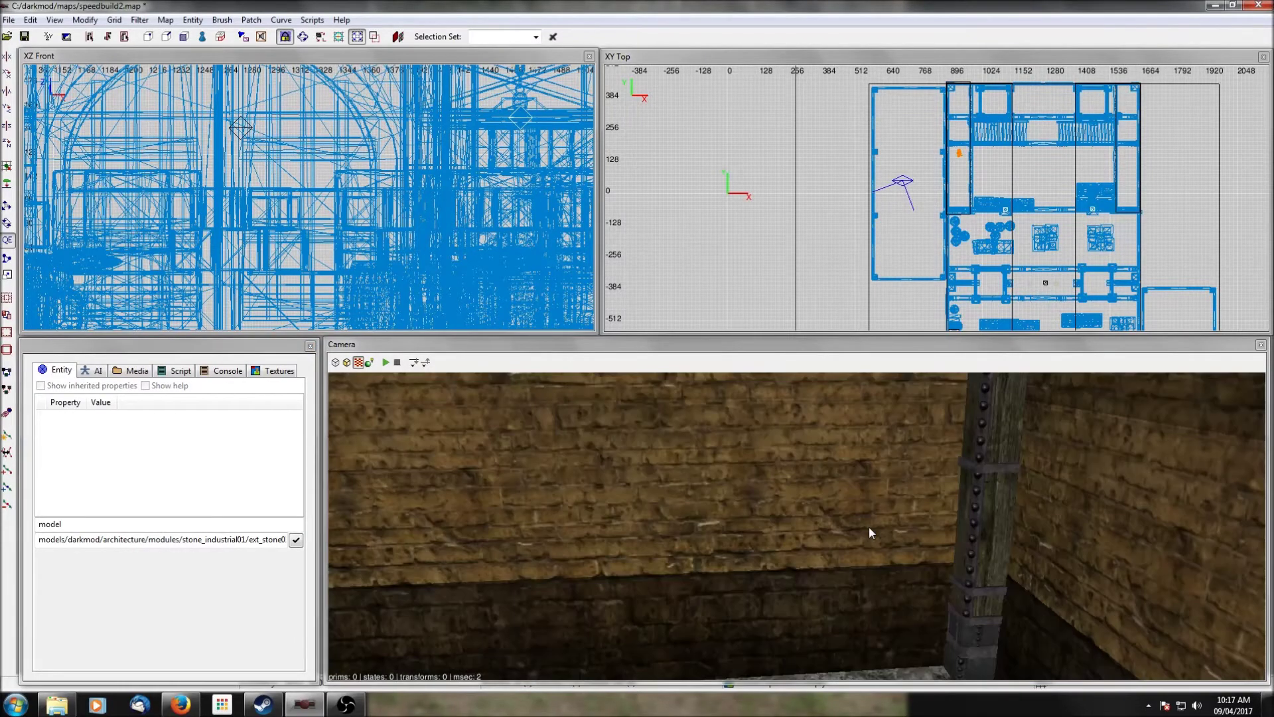
right_click(869, 527)
right_click(870, 526)
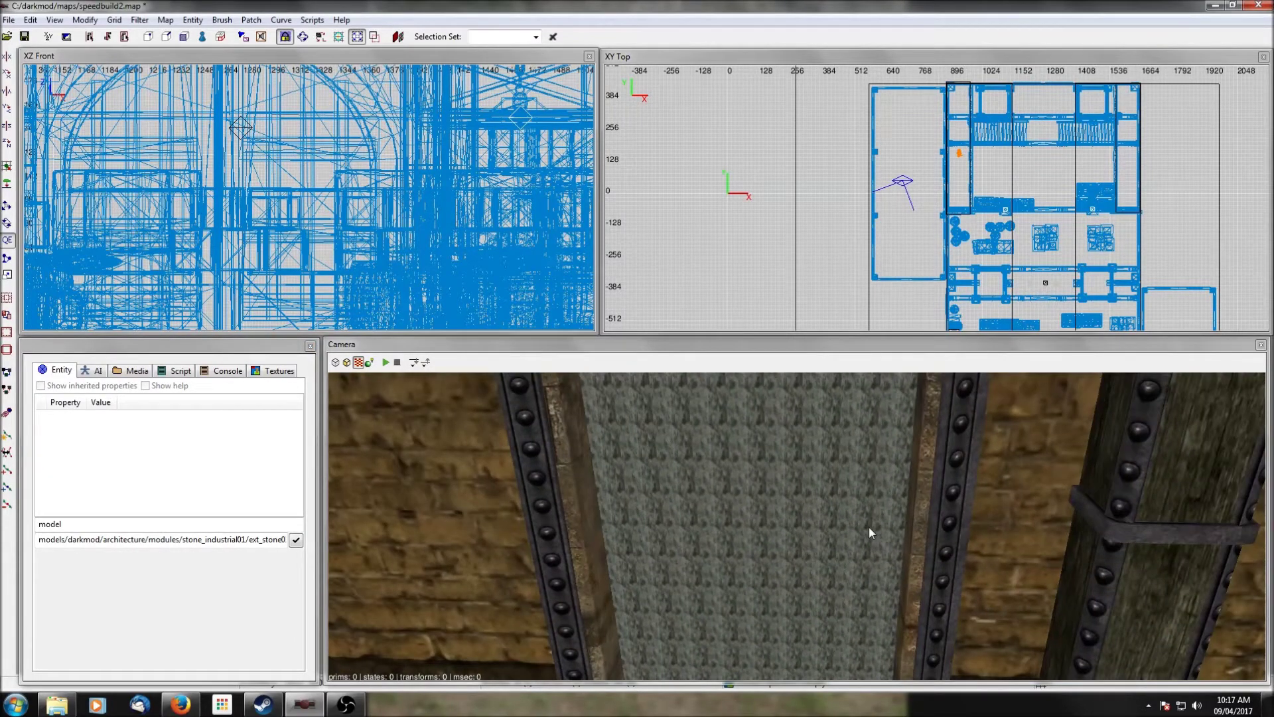
shift+click(981, 460)
right_click(980, 460)
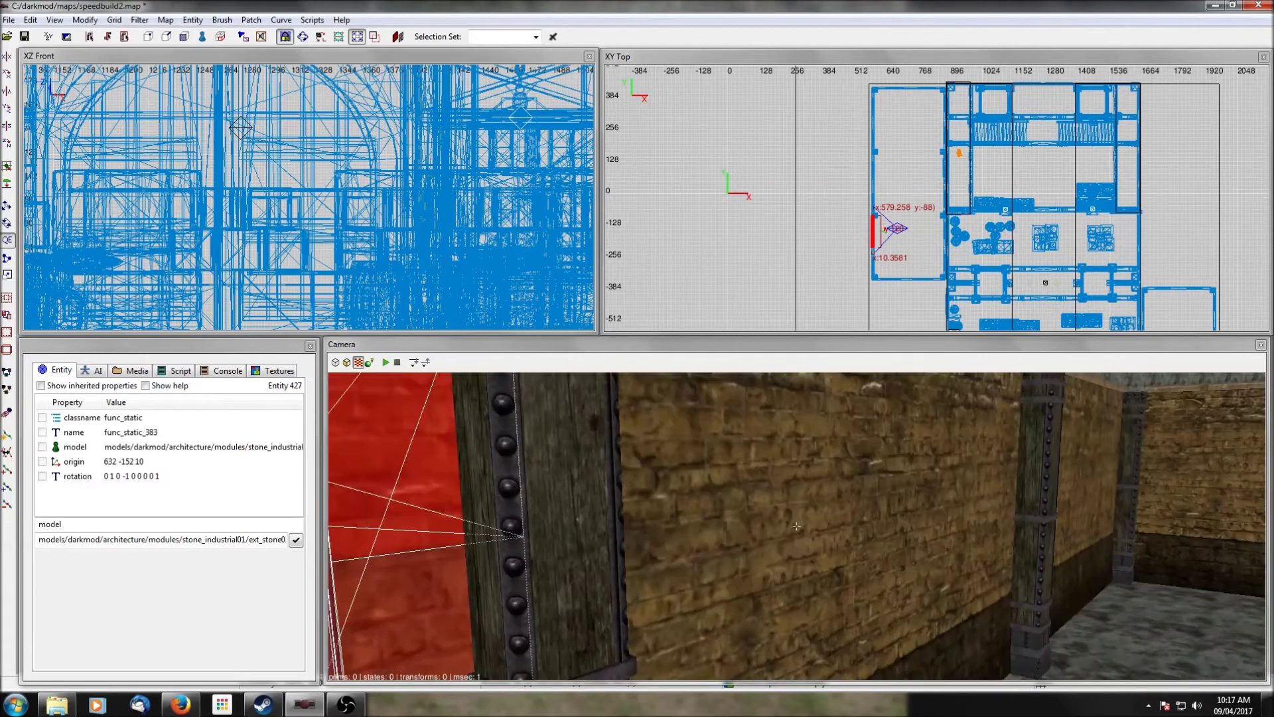
key(Escape)
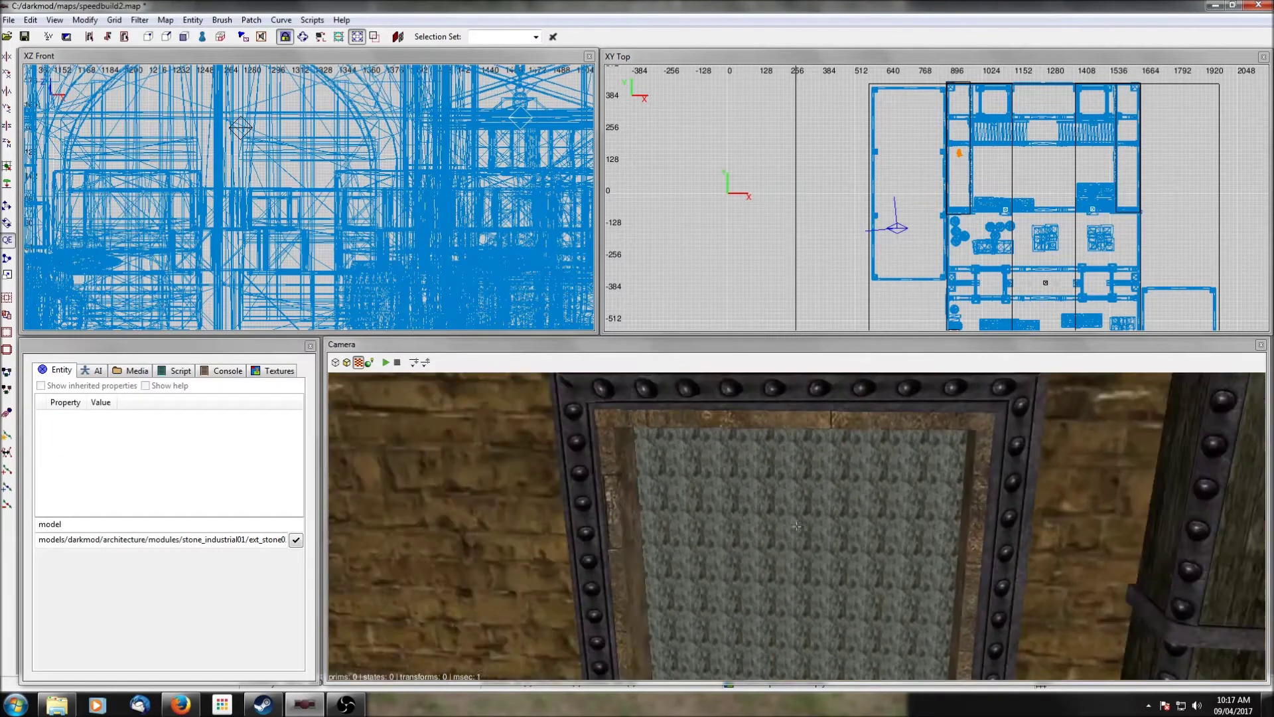
Step: Create a new layer named "living quarters"
right_click(820, 247)
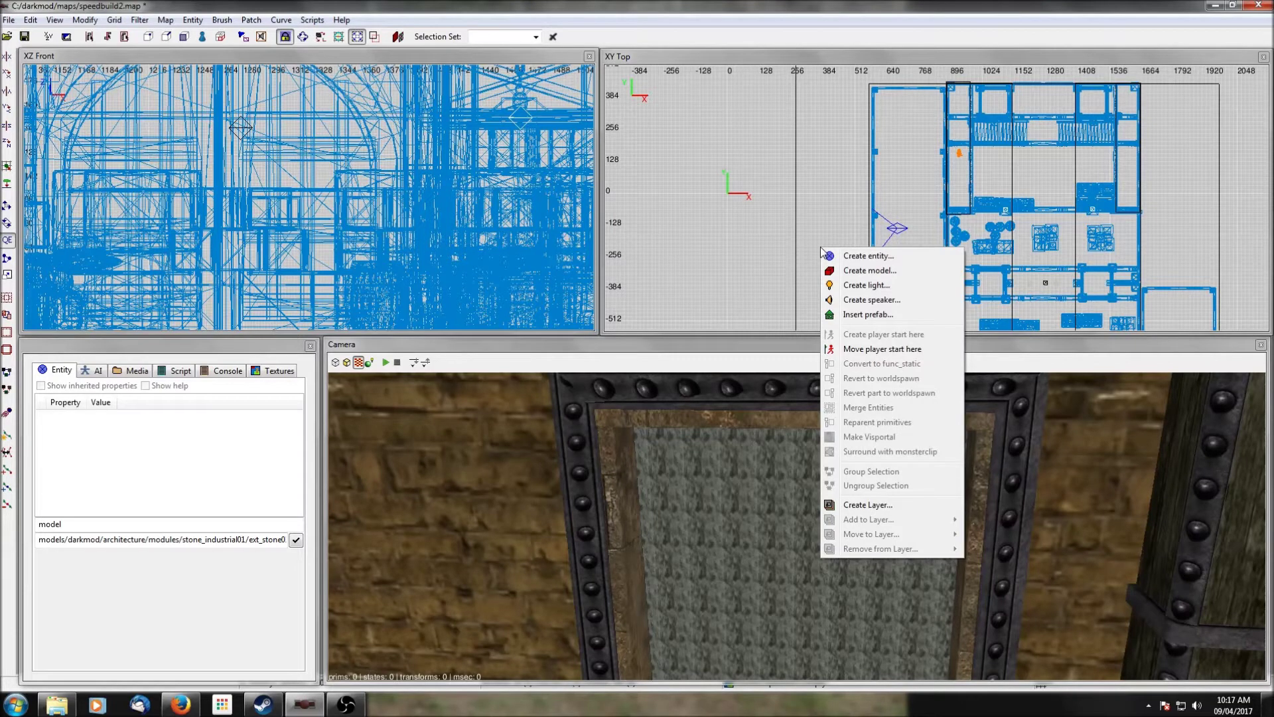
click(833, 210)
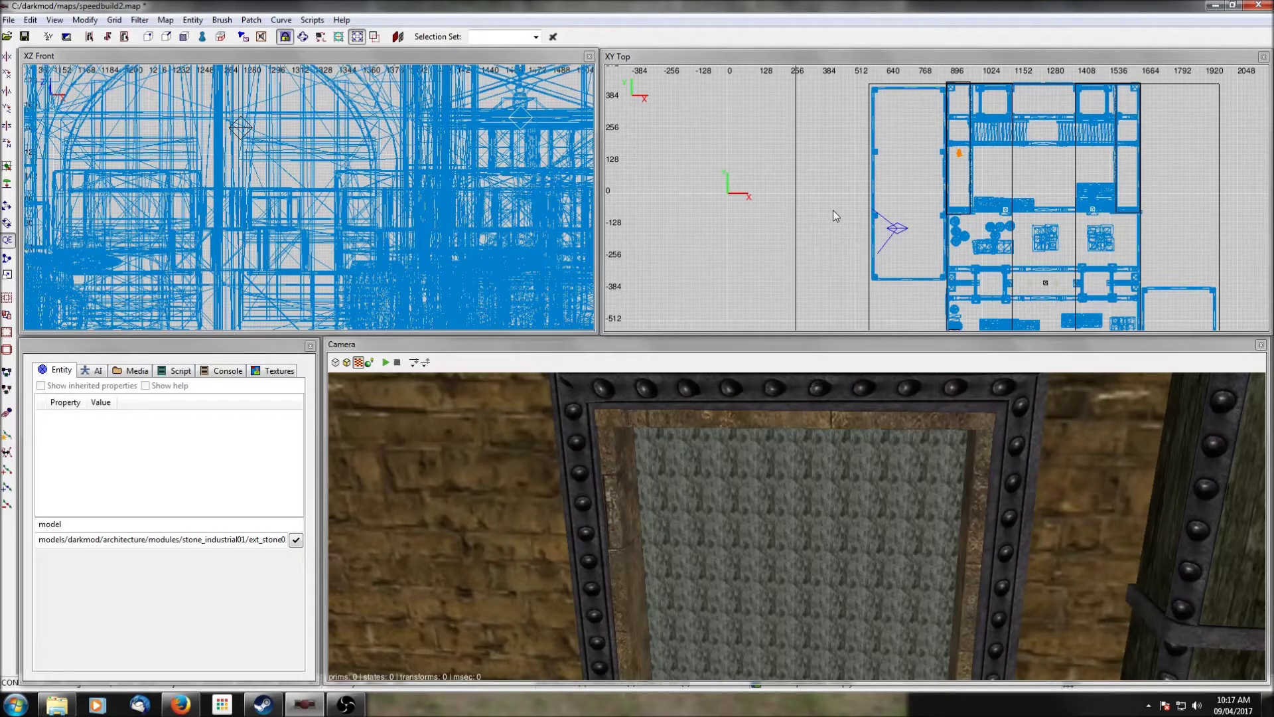
key(ctrl+l)
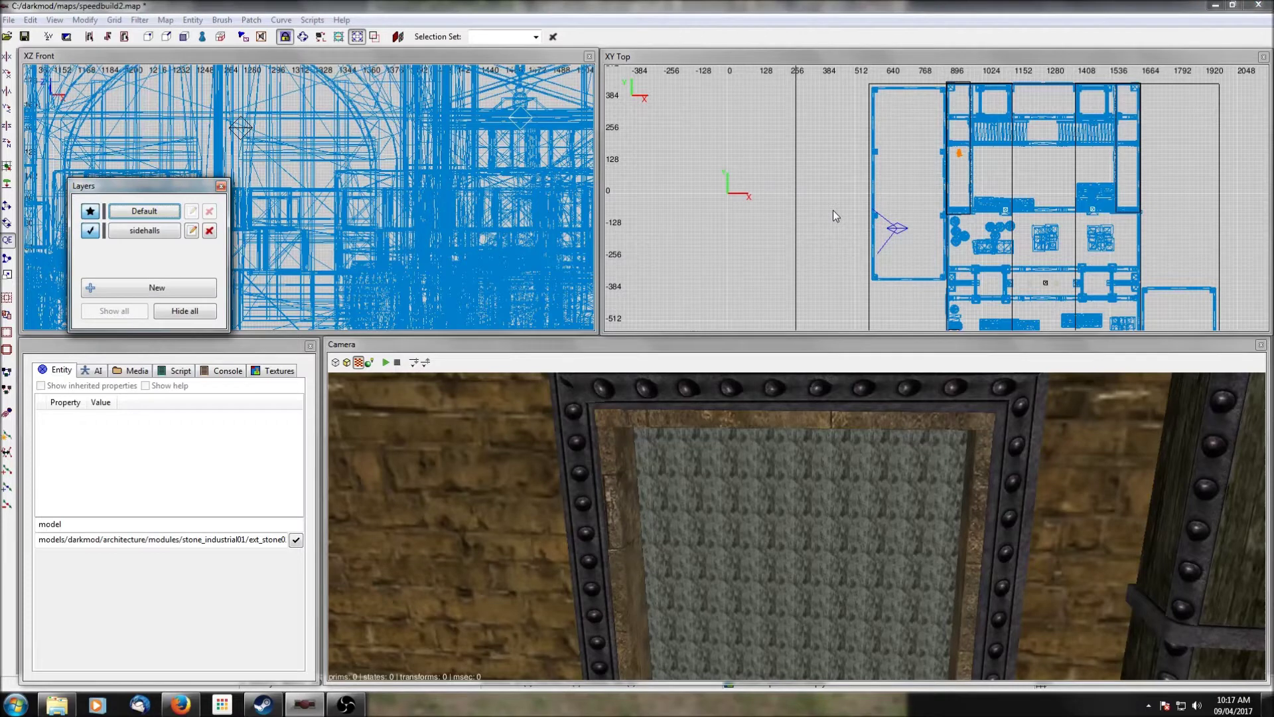
click(151, 289)
text(living quarters)
key(Return)
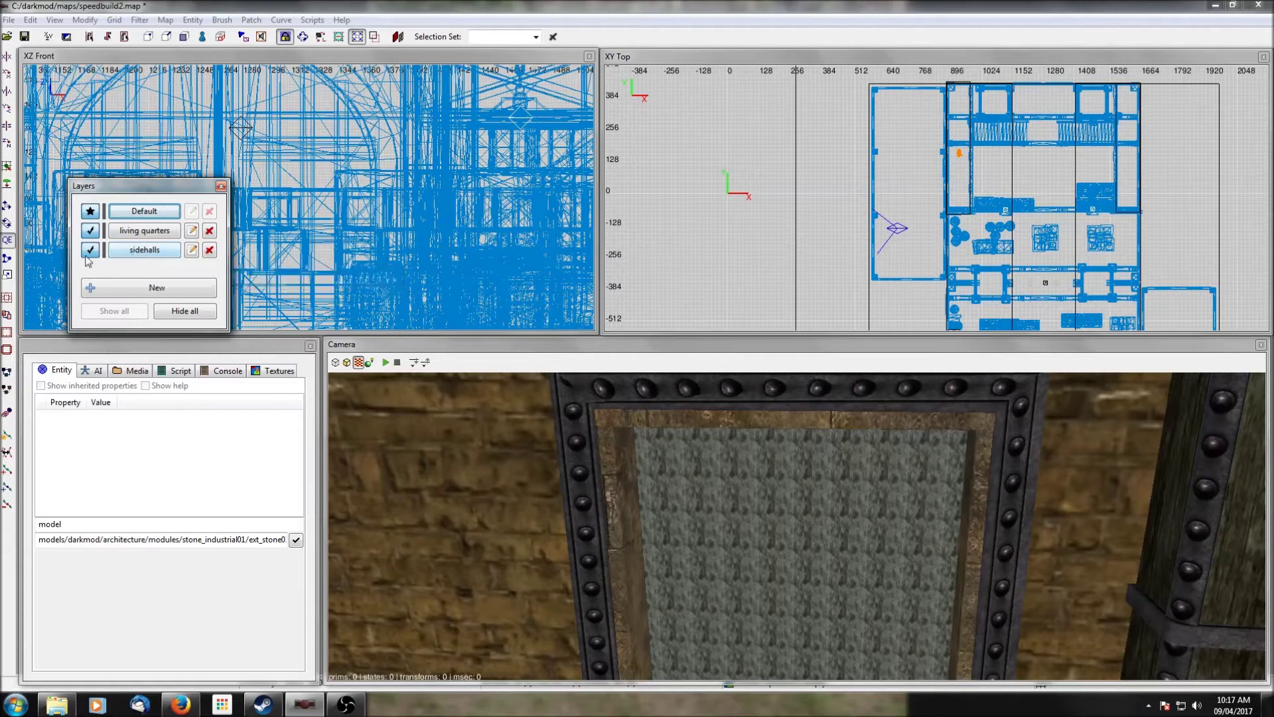
Step: Hide the Default and living quarters layers, keeping only the sidehalls layer shown
click(116, 257)
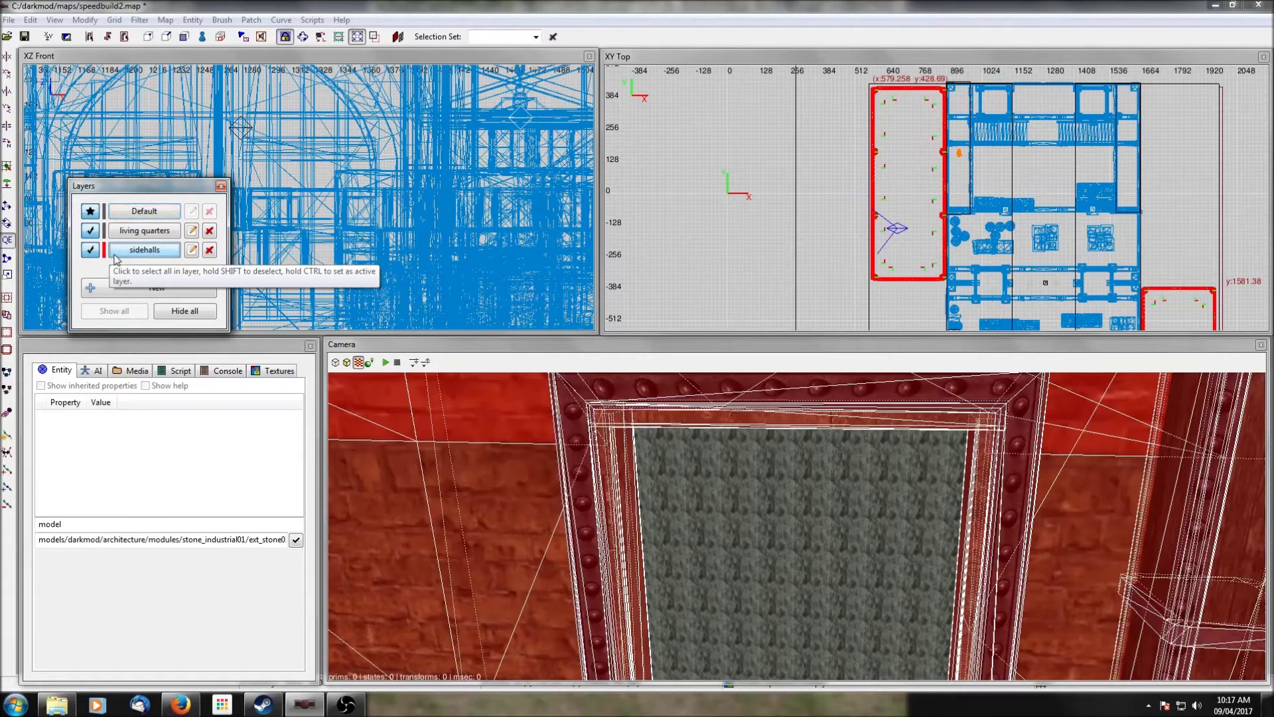
click(91, 252)
click(89, 213)
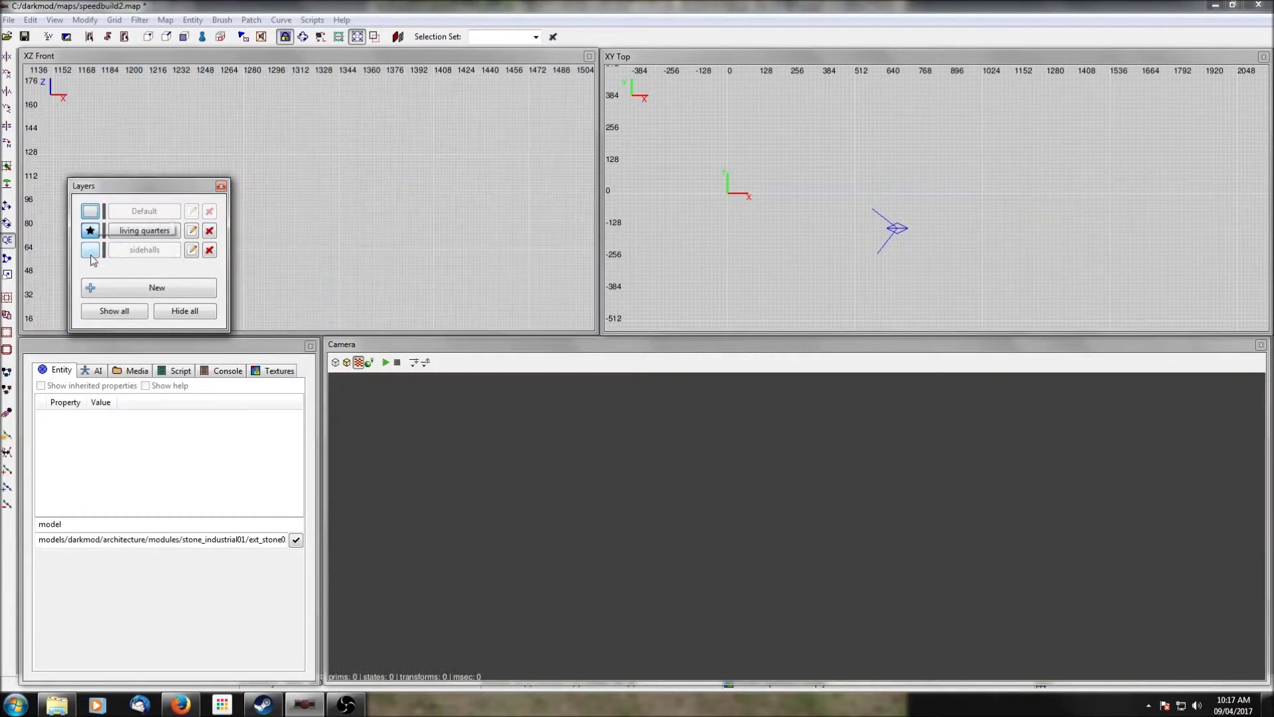
click(91, 254)
click(90, 233)
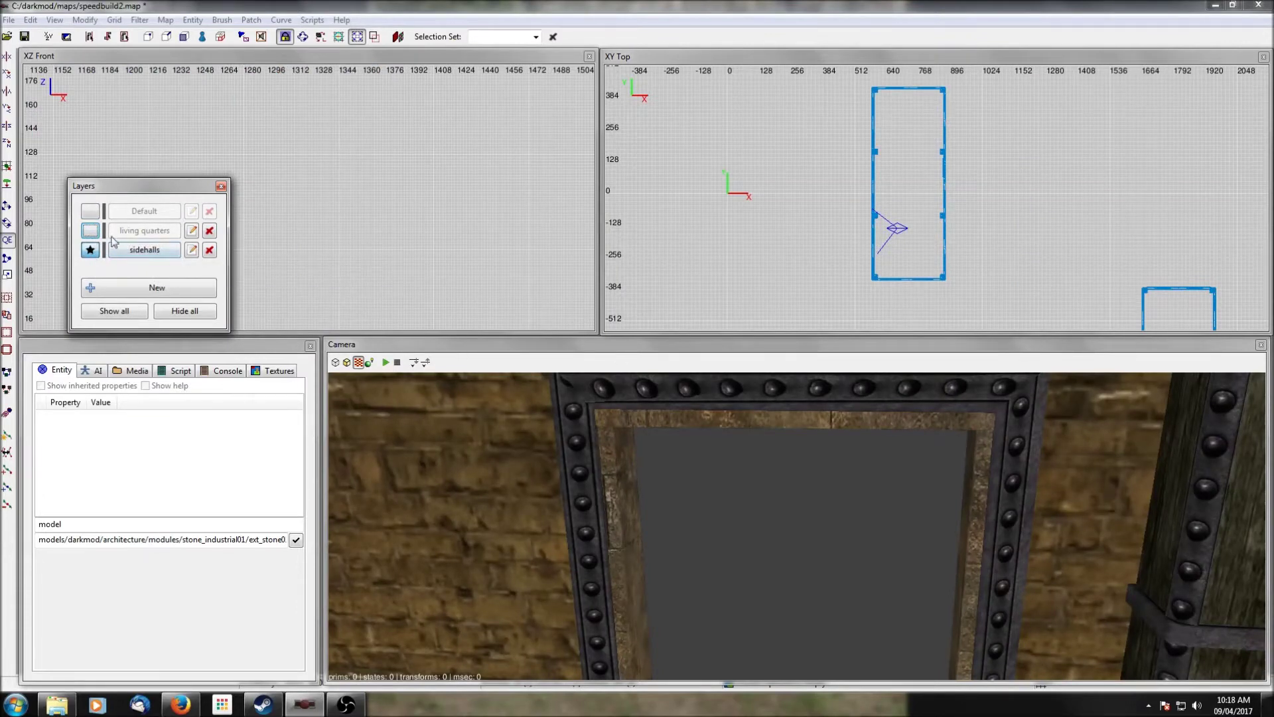
Step: Show the Default and living quarters layers again and insert the prefab interior01_hall_x4.pfb beside the side hall
click(91, 212)
click(91, 230)
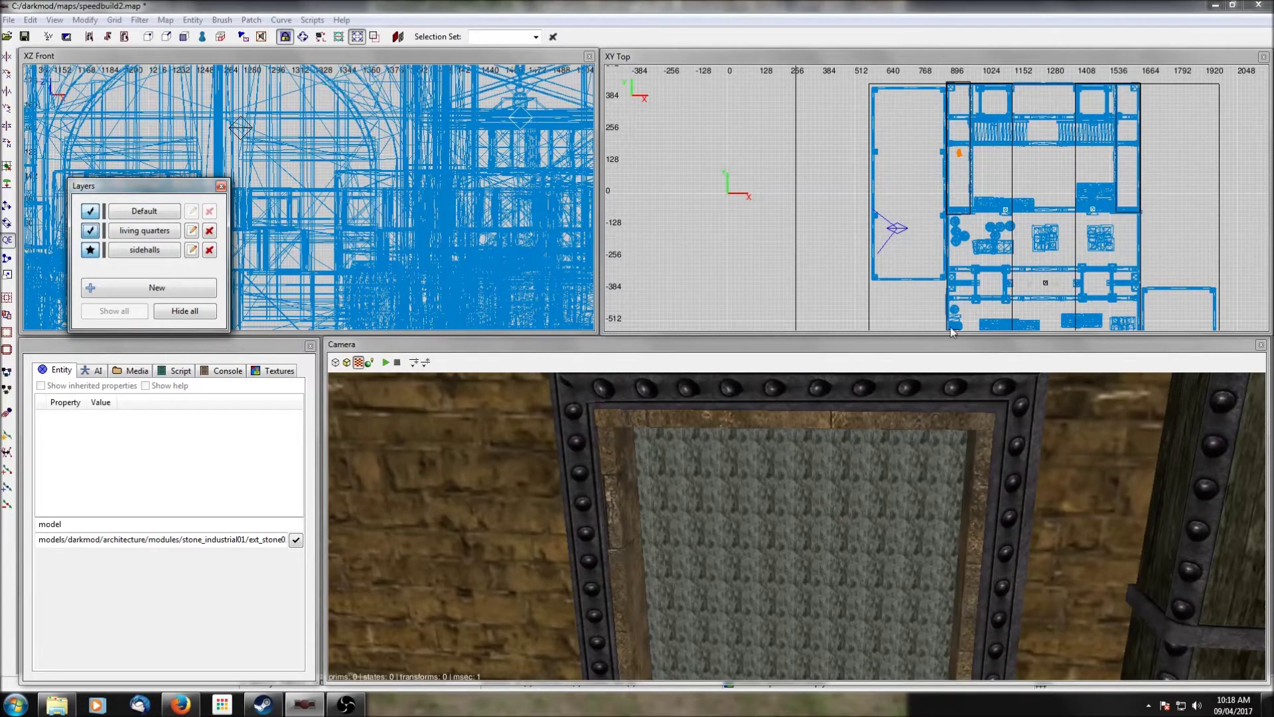
right_click(829, 245)
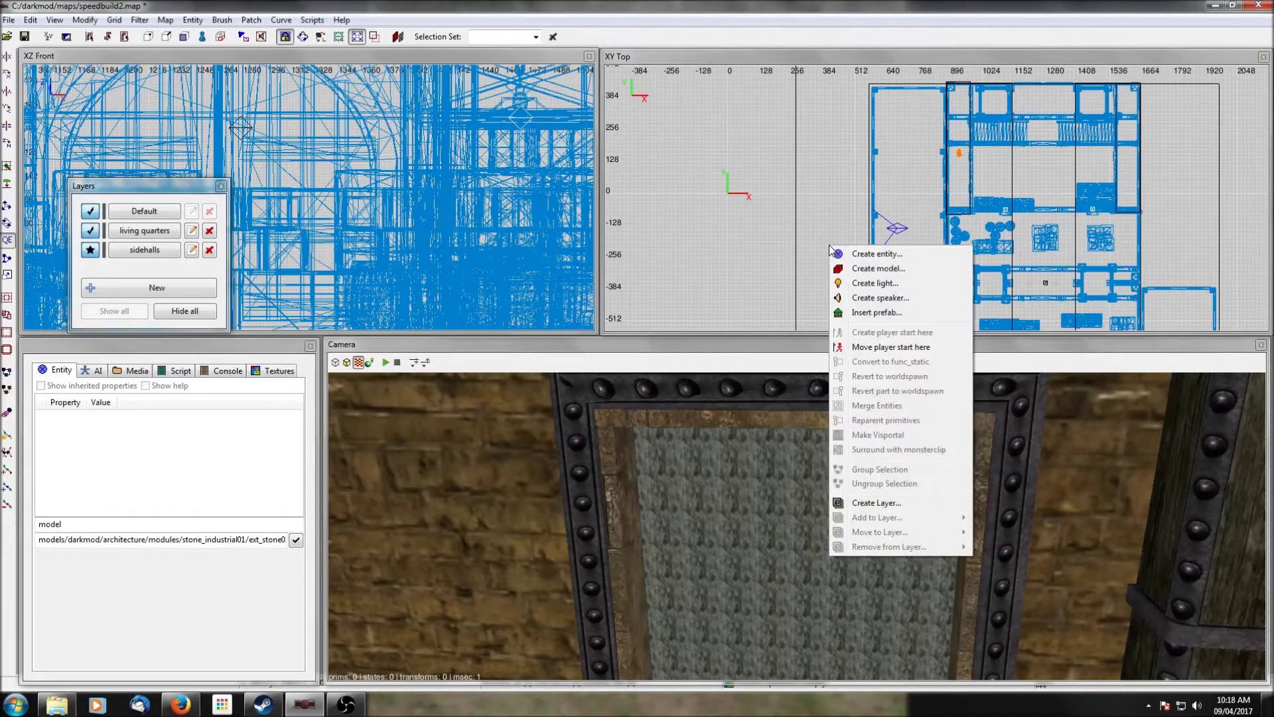
click(869, 314)
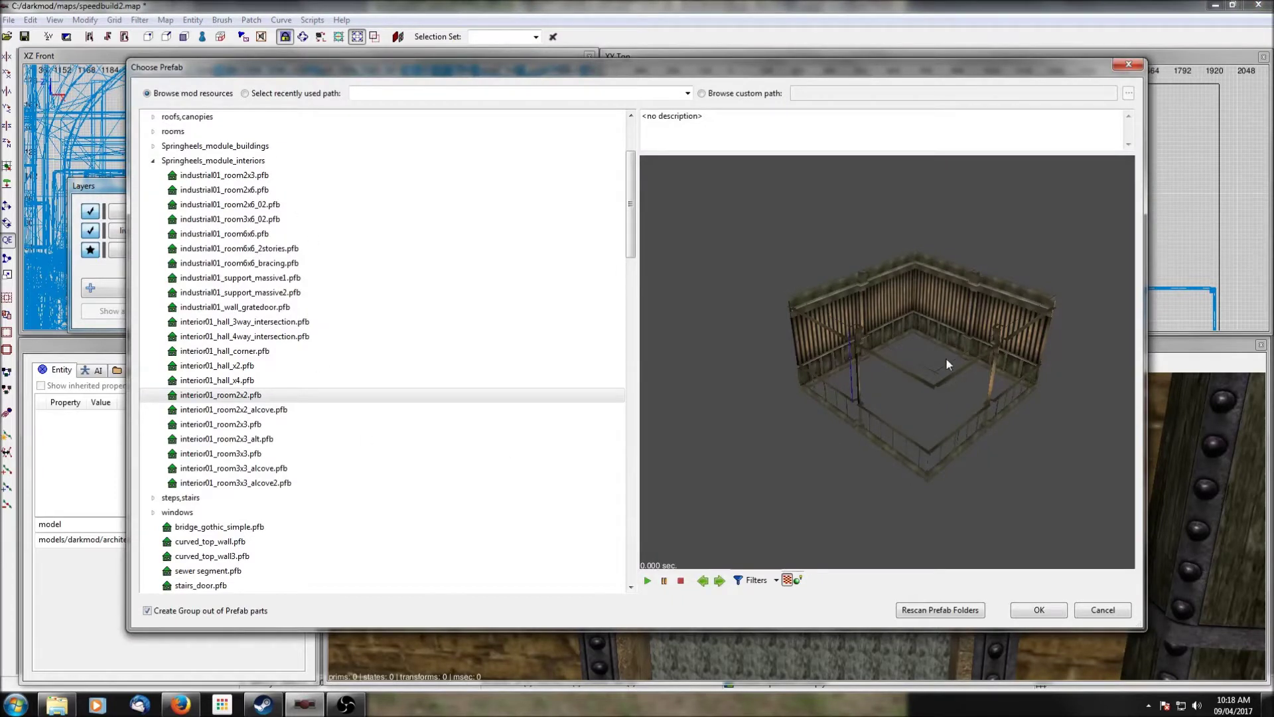
drag(985, 331, 1003, 292)
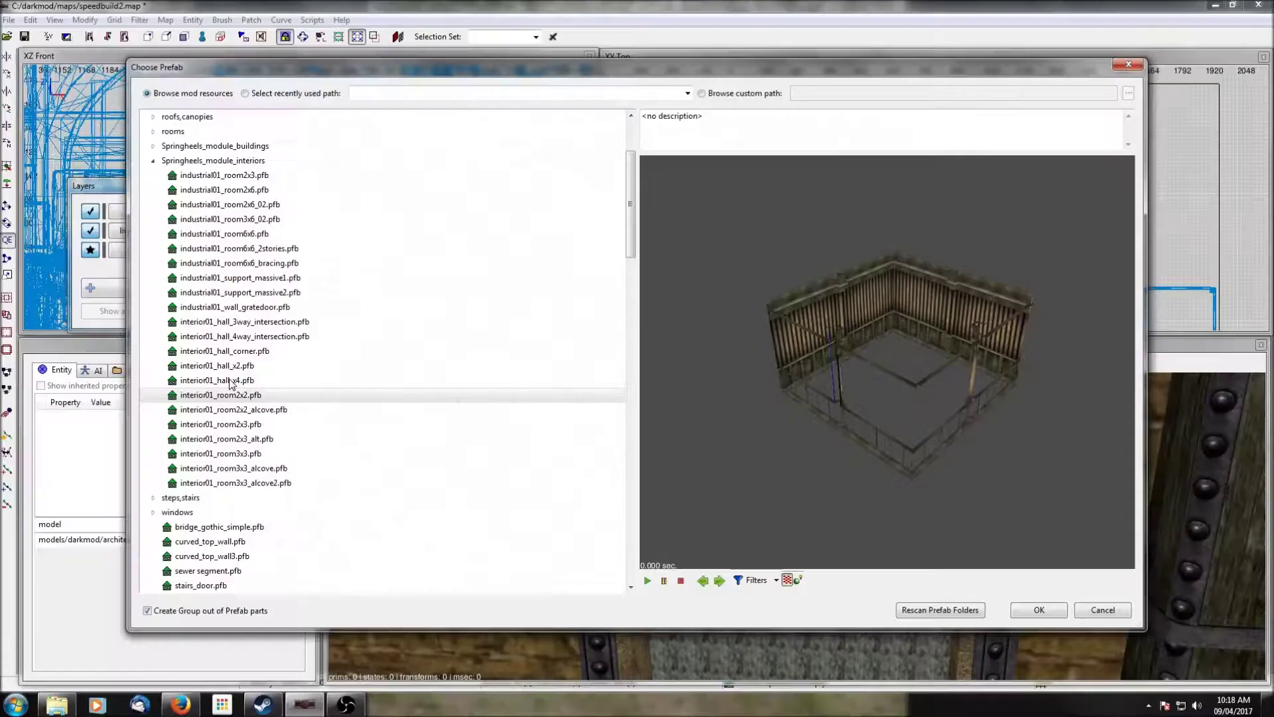
click(231, 381)
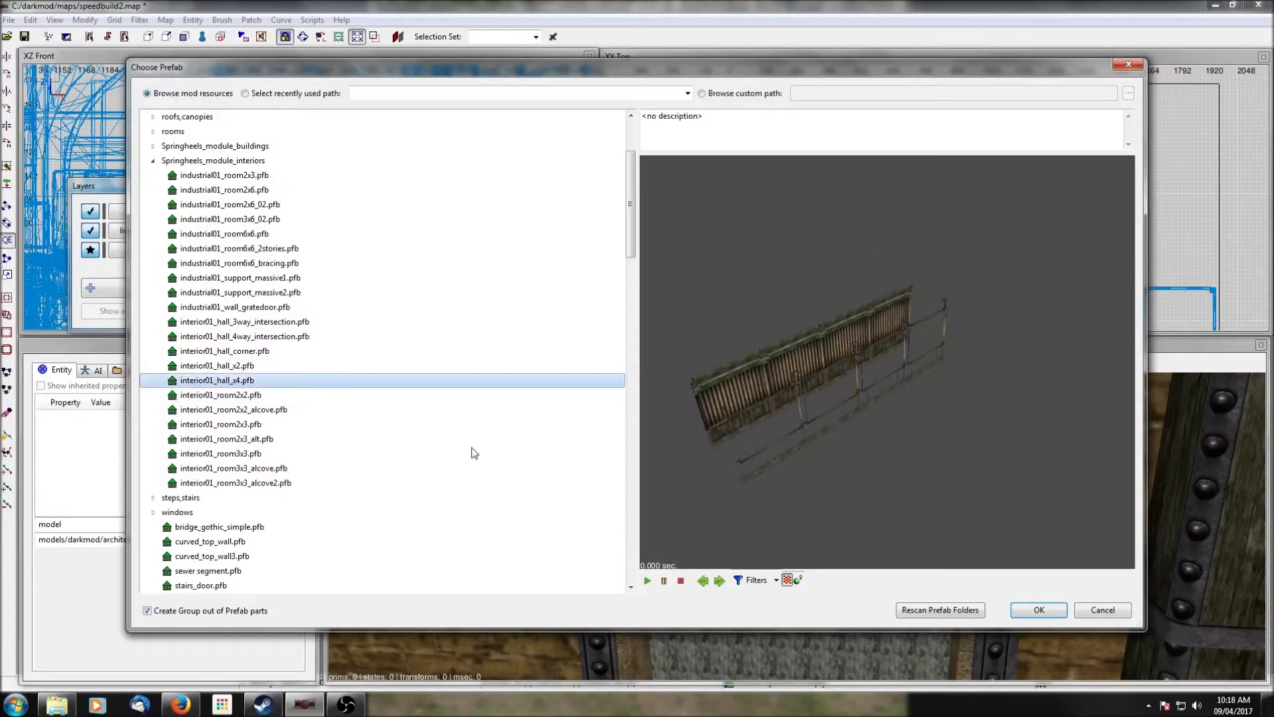
click(1049, 610)
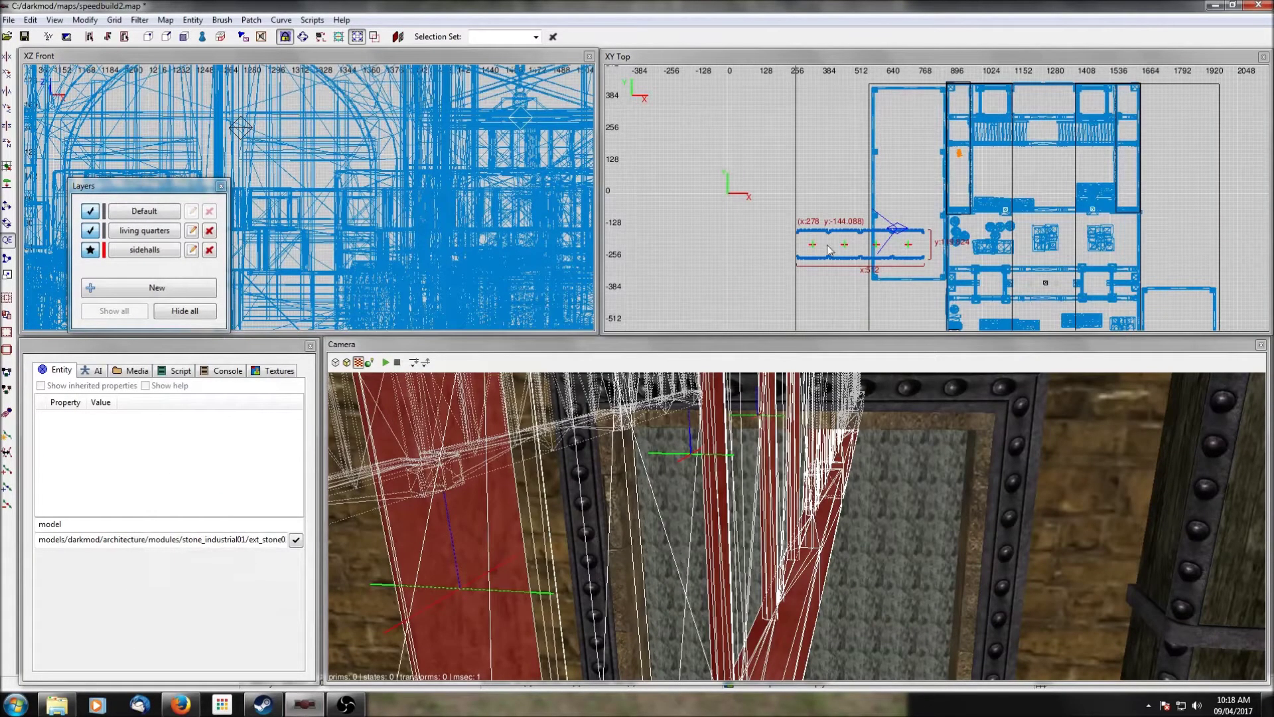
Step: Rotate the hall prefab 90 degrees about Z, place it along the side hall's outer wall and lower it to floor level
click(6, 143)
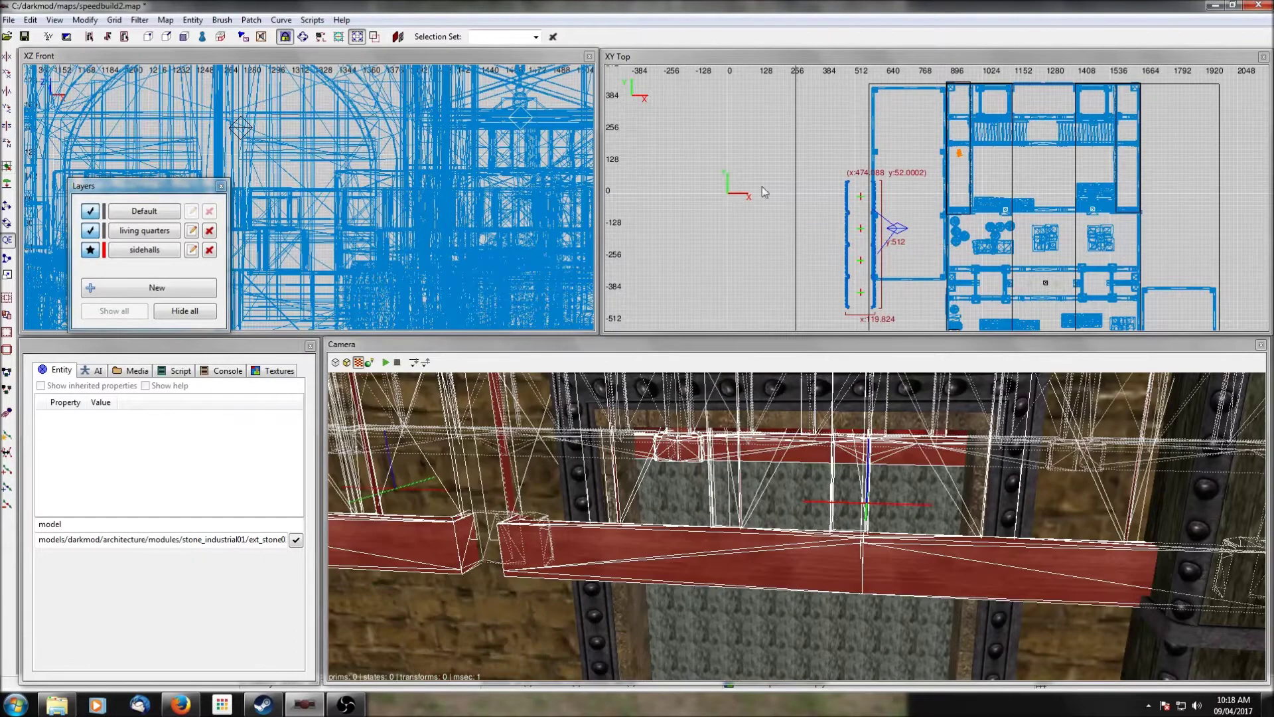
mouse_move(876, 259)
mouse_down()
mouse_move(841, 243)
mouse_move(871, 234)
mouse_up()
scroll(333, 210, down, 2)
scroll(333, 209, down, 6)
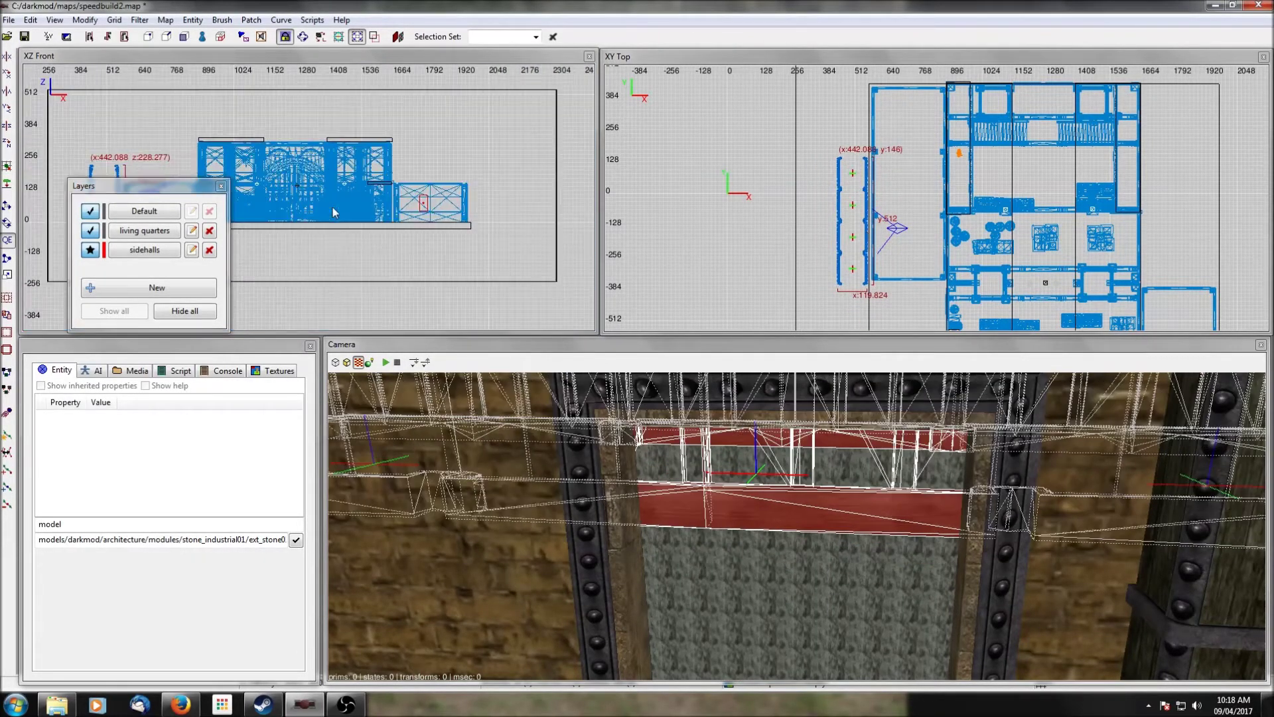
key(l)
right_drag(337, 217, 569, 203)
scroll(337, 217, up, 3)
scroll(375, 186, up, 2)
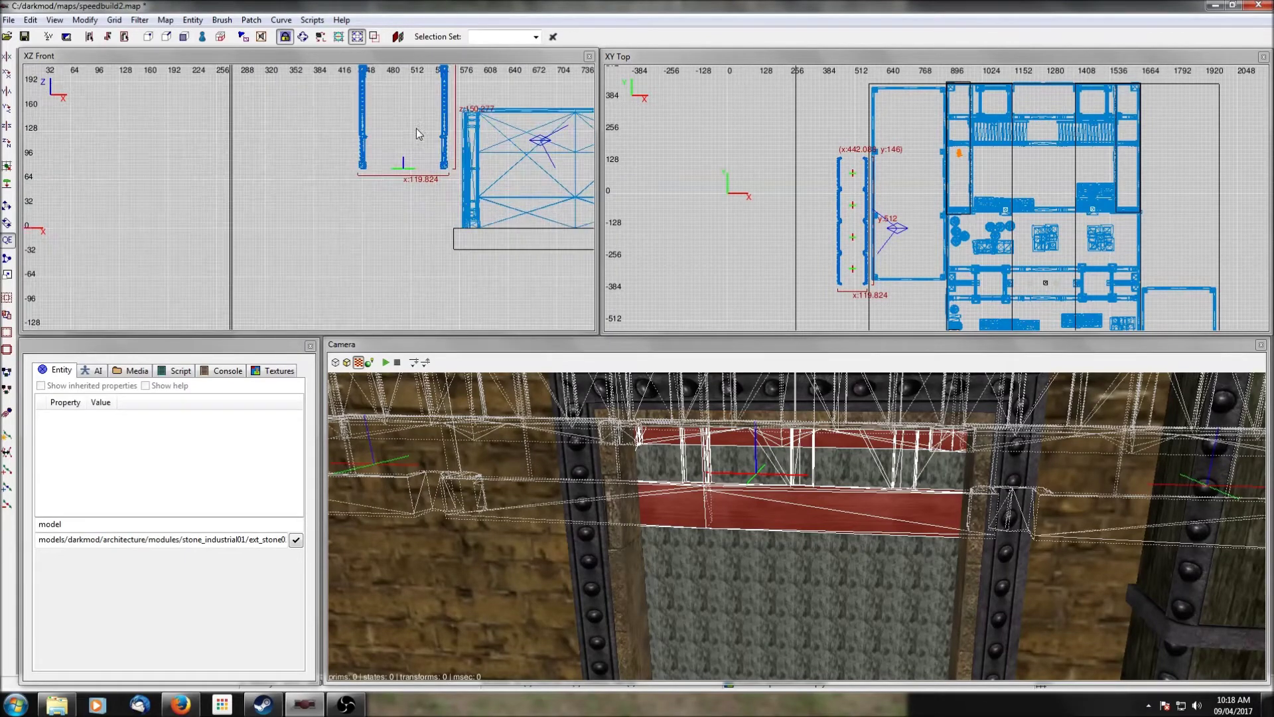
drag(443, 113, 437, 162)
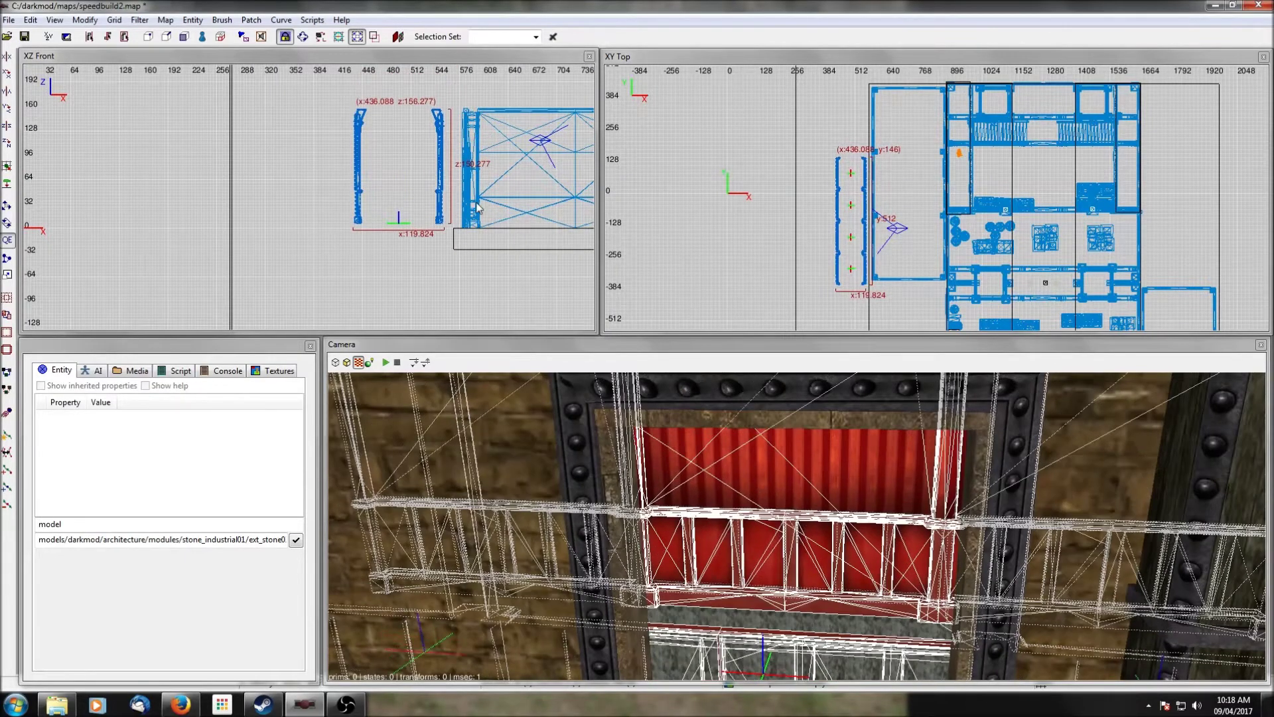
scroll(574, 238, up, 2)
scroll(538, 229, up, 1)
right_drag(539, 229, 472, 203)
drag(463, 146, 463, 160)
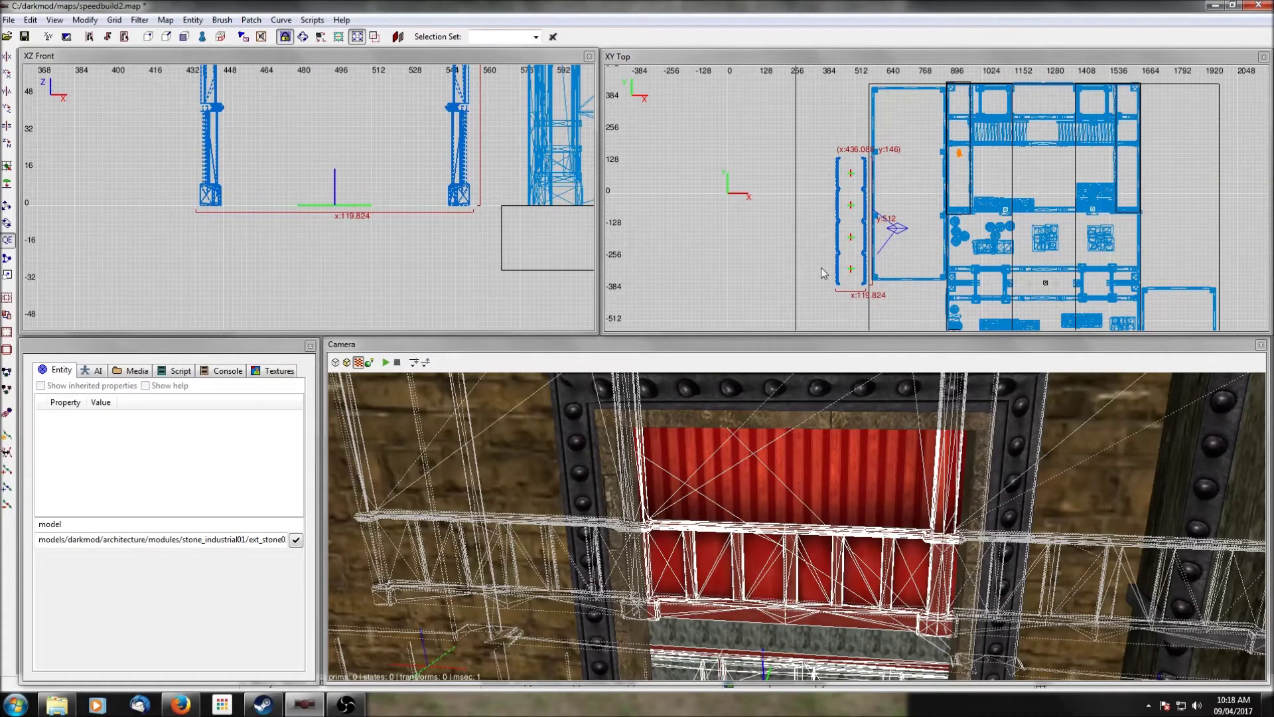
Step: Shift the hall prefab lengthwise until its wall segments line up with the side hall's doorway segment
scroll(846, 249, up, 1)
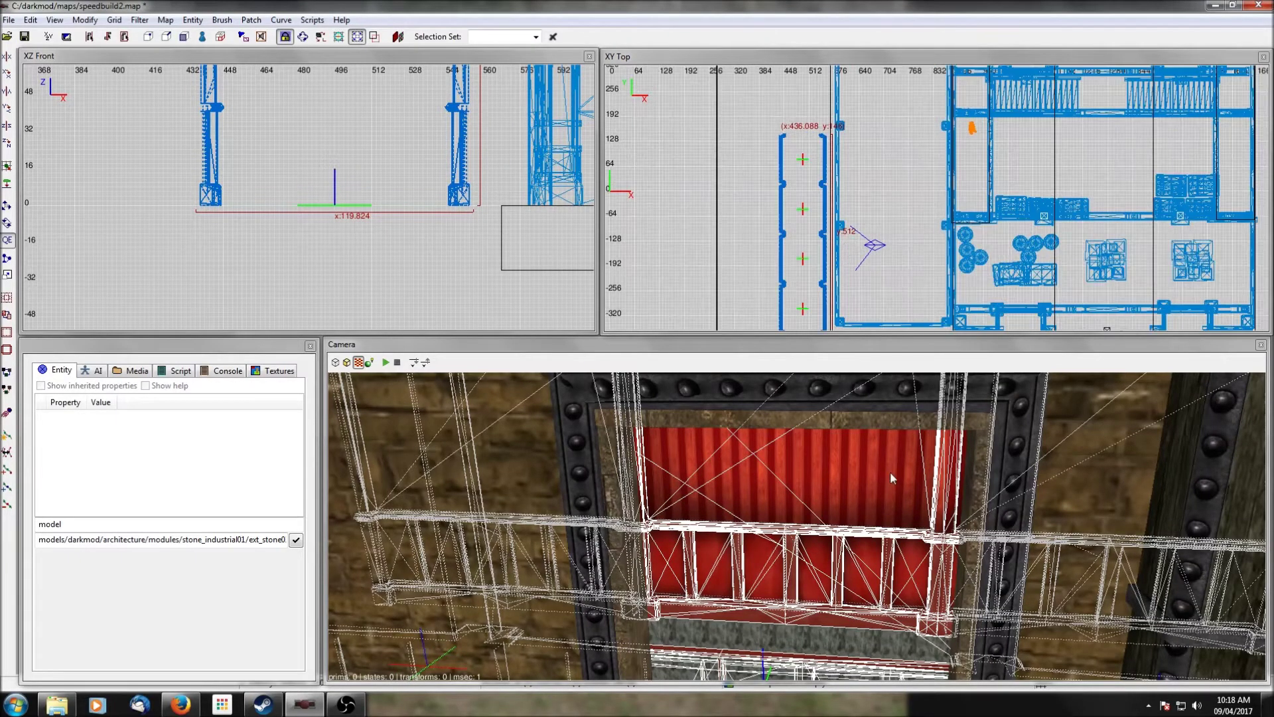
shift+click(1010, 422)
scroll(885, 277, up, 5)
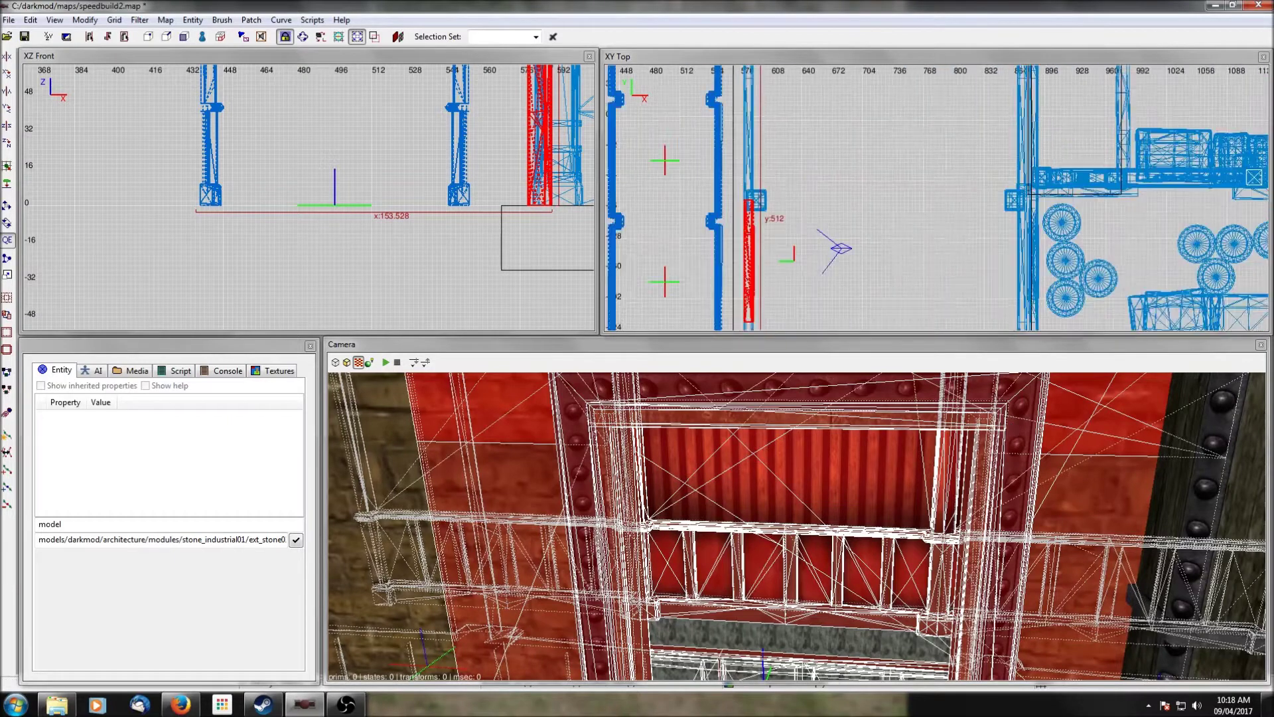
right_drag(913, 171, 914, 306)
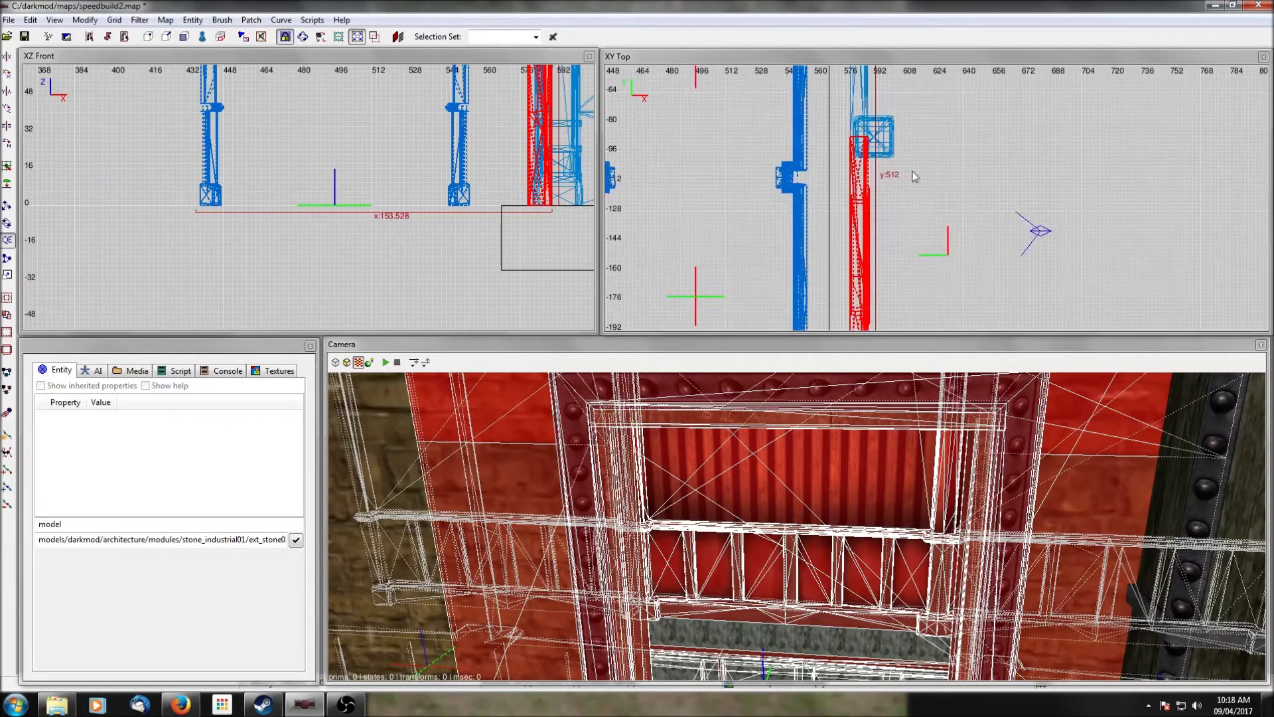
shift+click(1077, 469)
shift+click(1077, 469)
shift+click(1076, 468)
drag(803, 219, 799, 182)
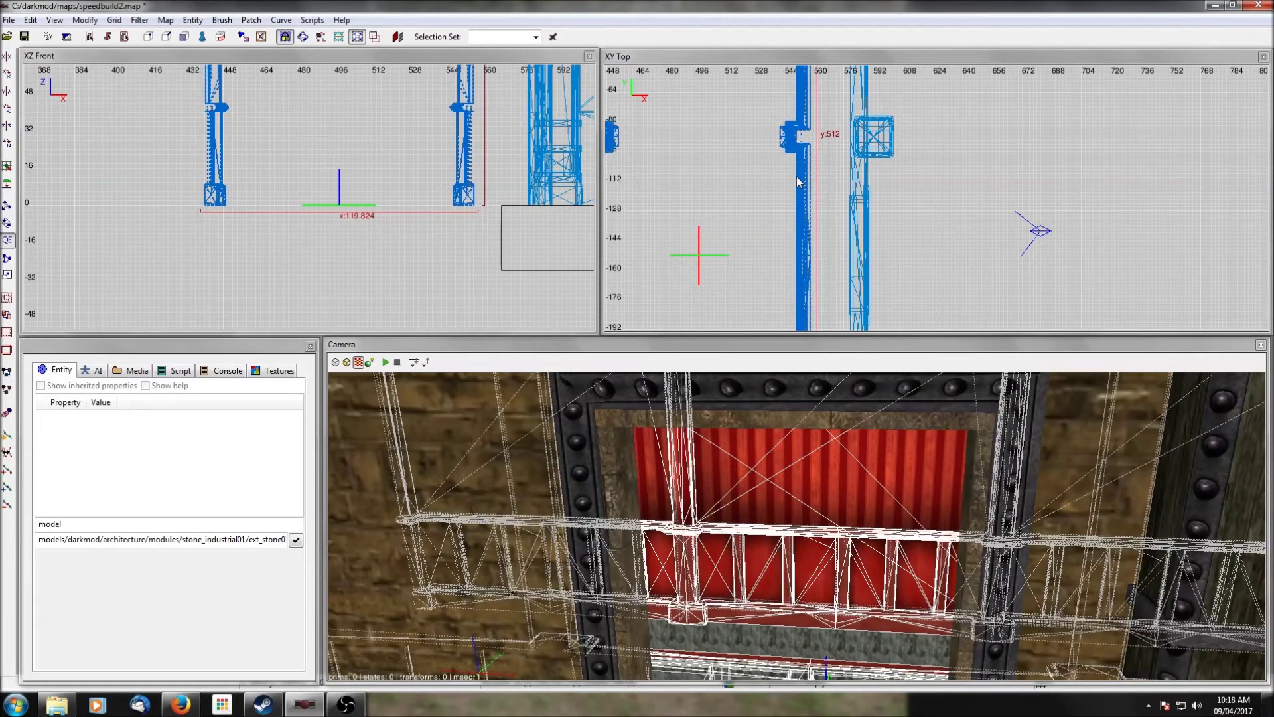
Step: Check the doorway segment's alignment with the hall prefab's segments and clear the selection
alt+shift+click(988, 454)
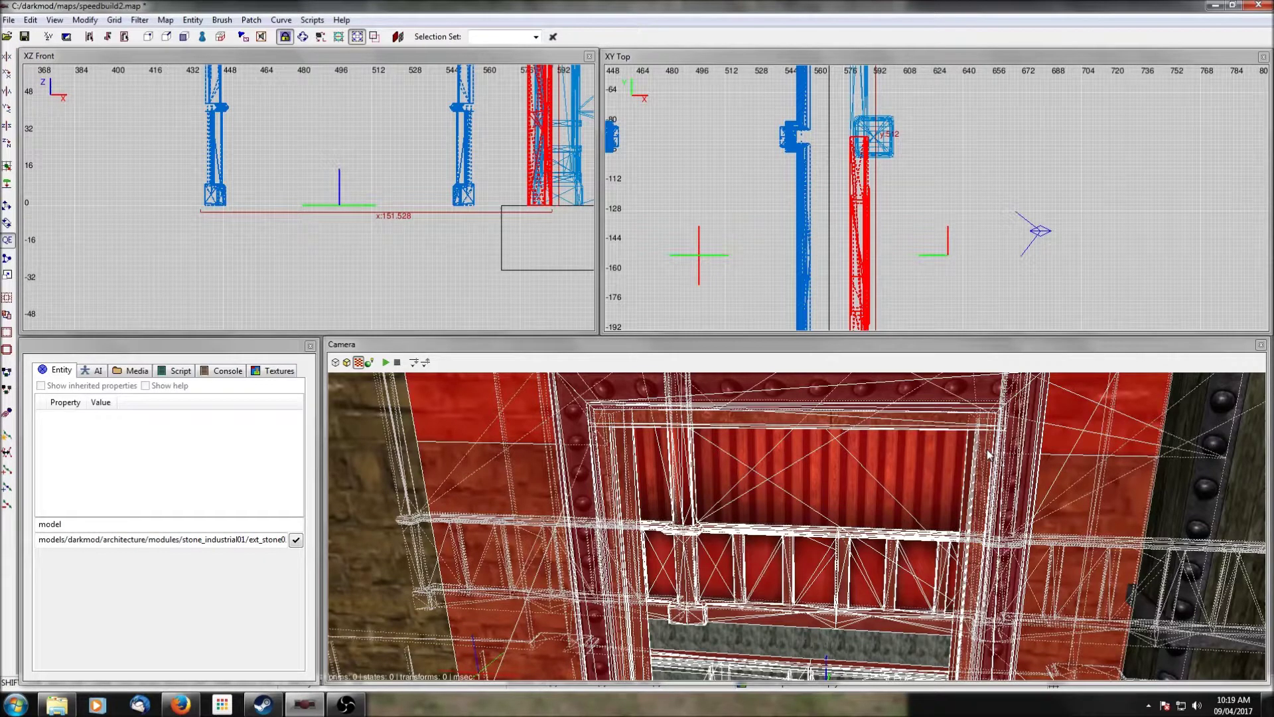
shift+click(989, 454)
scroll(890, 276, down, 3)
right_drag(890, 275, 869, 219)
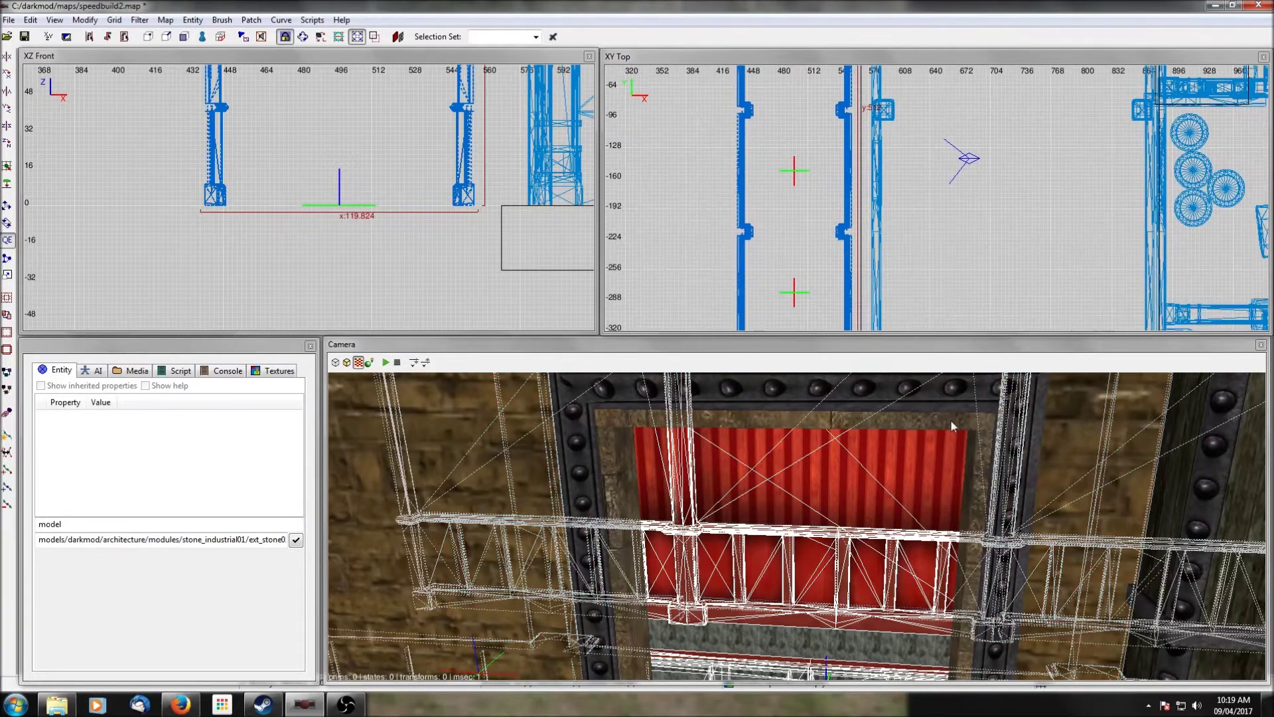
alt+shift+click(988, 452)
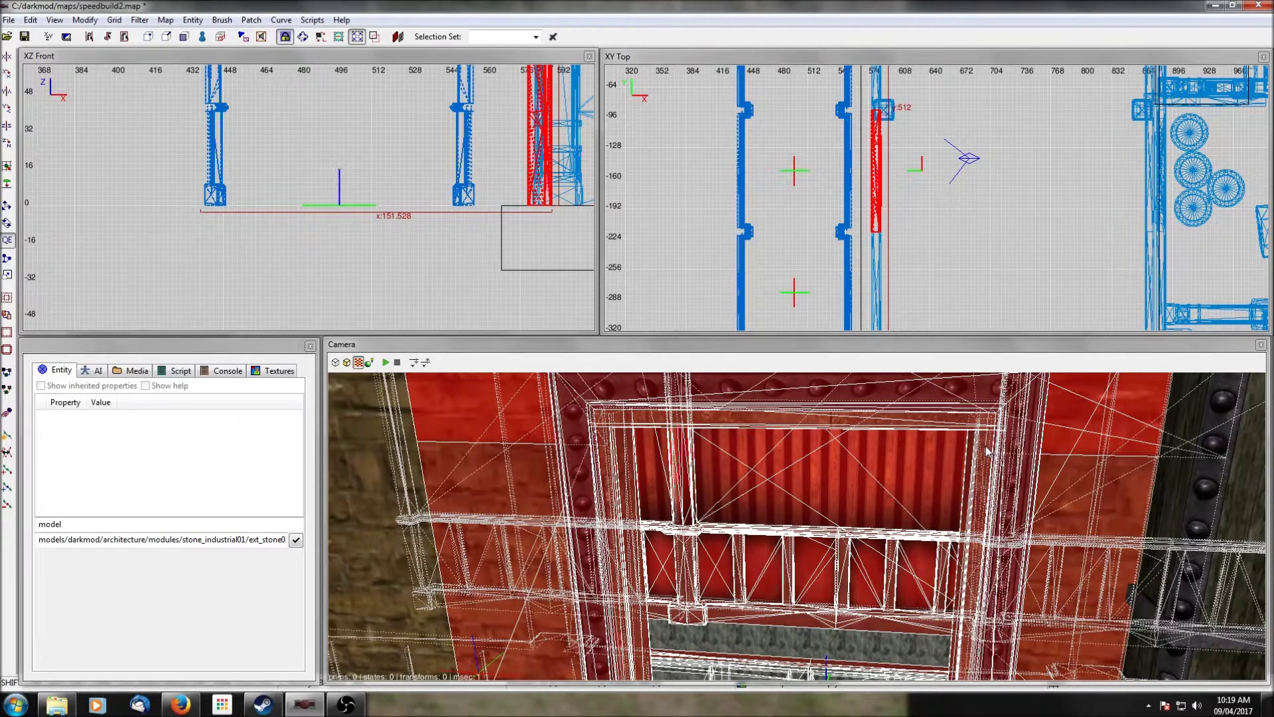
shift+click(986, 448)
scroll(936, 195, down, 1)
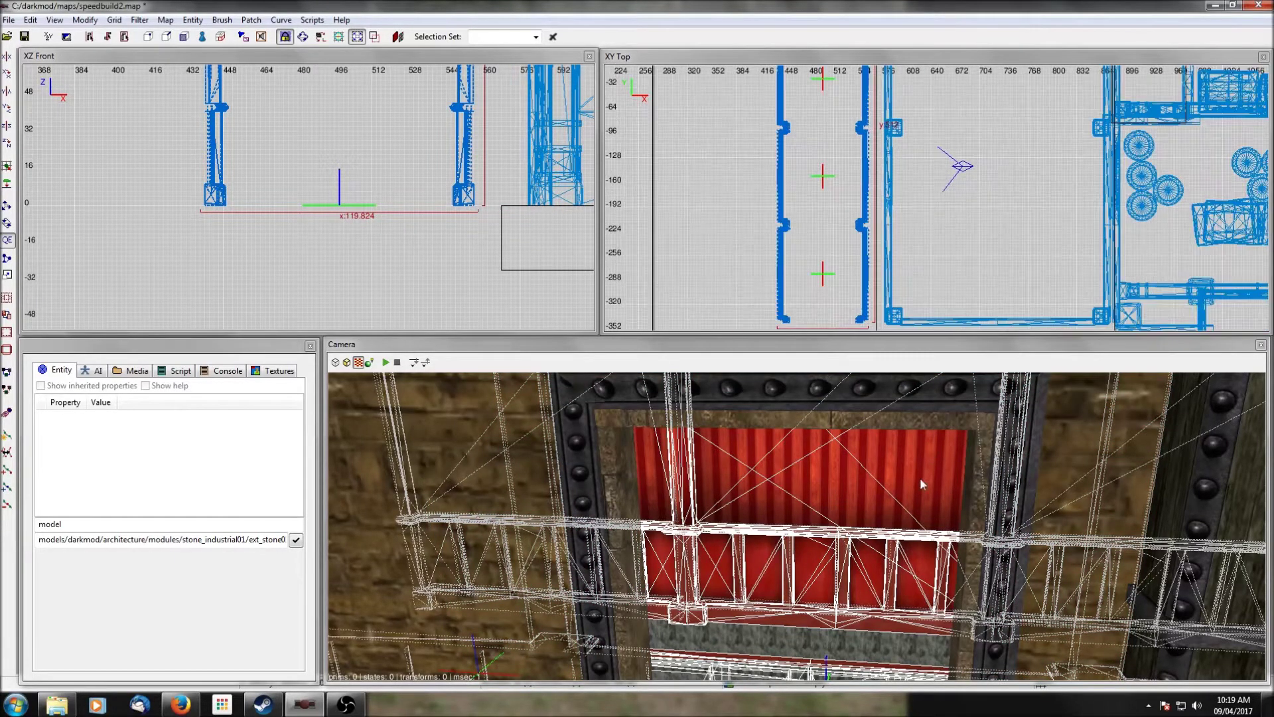
key(Escape)
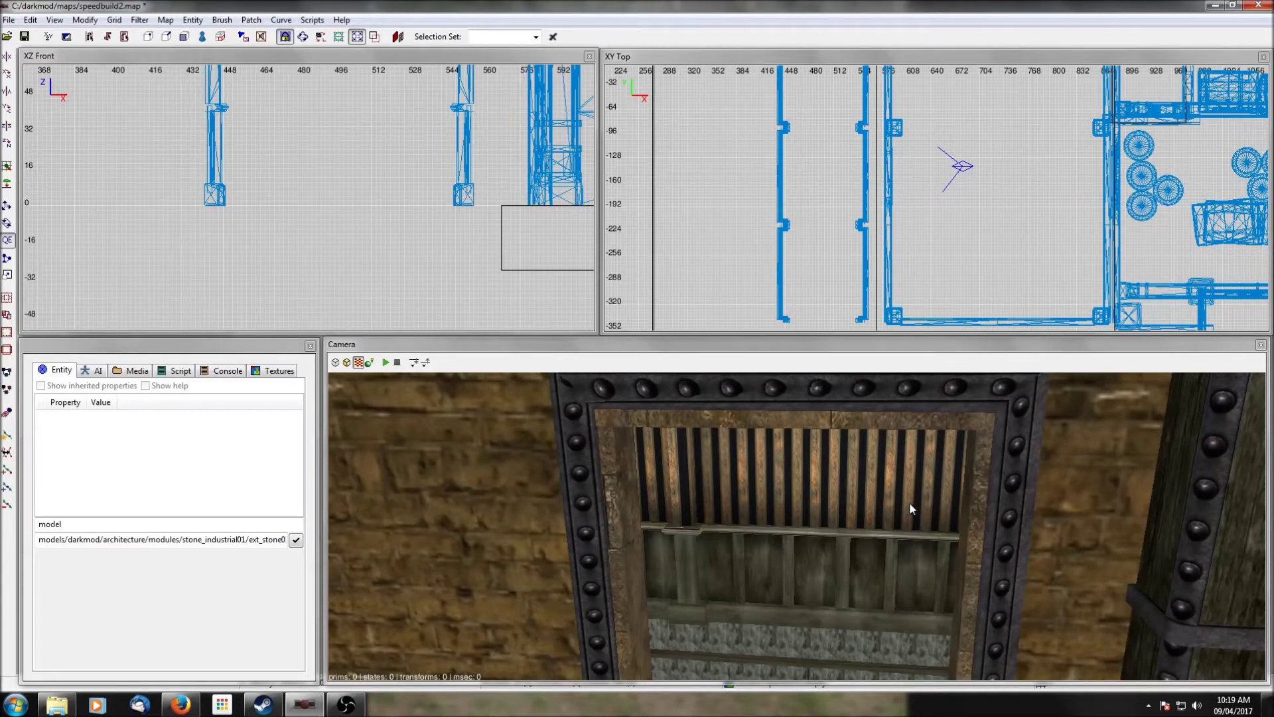
Step: Compare the interior01_room2x2 and interior01_room2x2_alcove prefabs and insert interior01_room2x2.pfb near the hall
scroll(909, 208, down, 5)
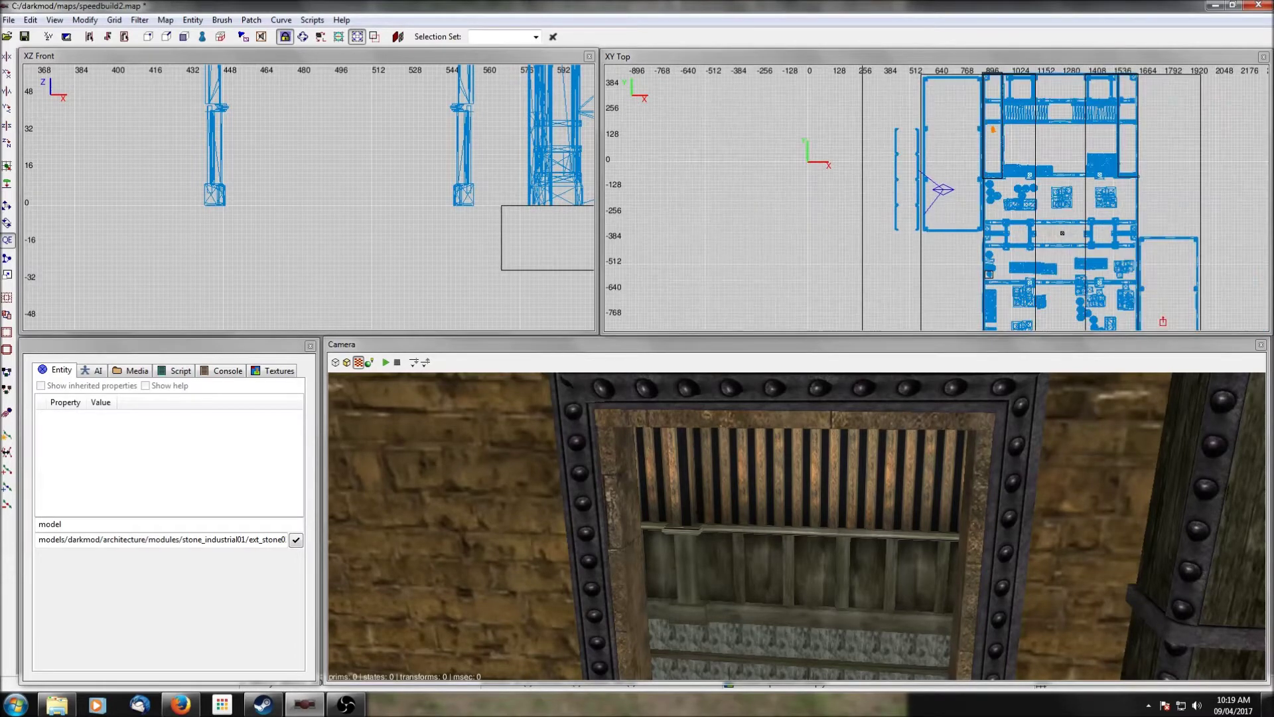
scroll(929, 199, down, 1)
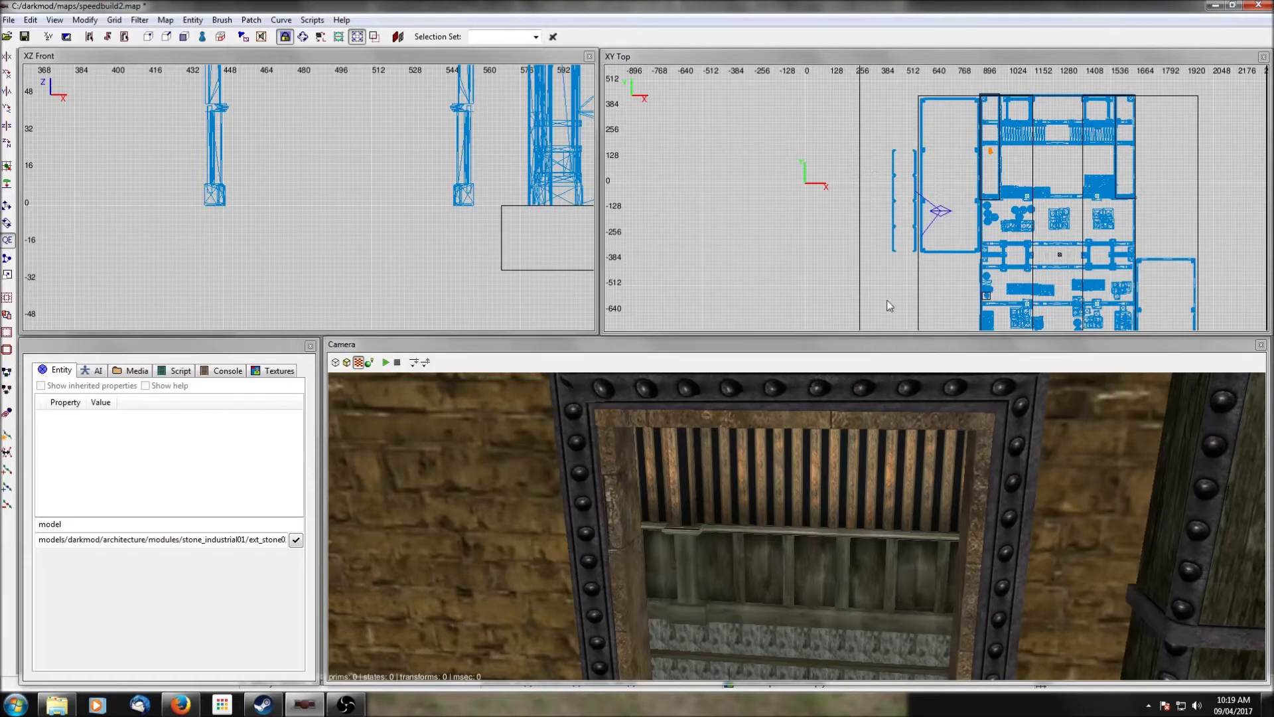
right_click(872, 160)
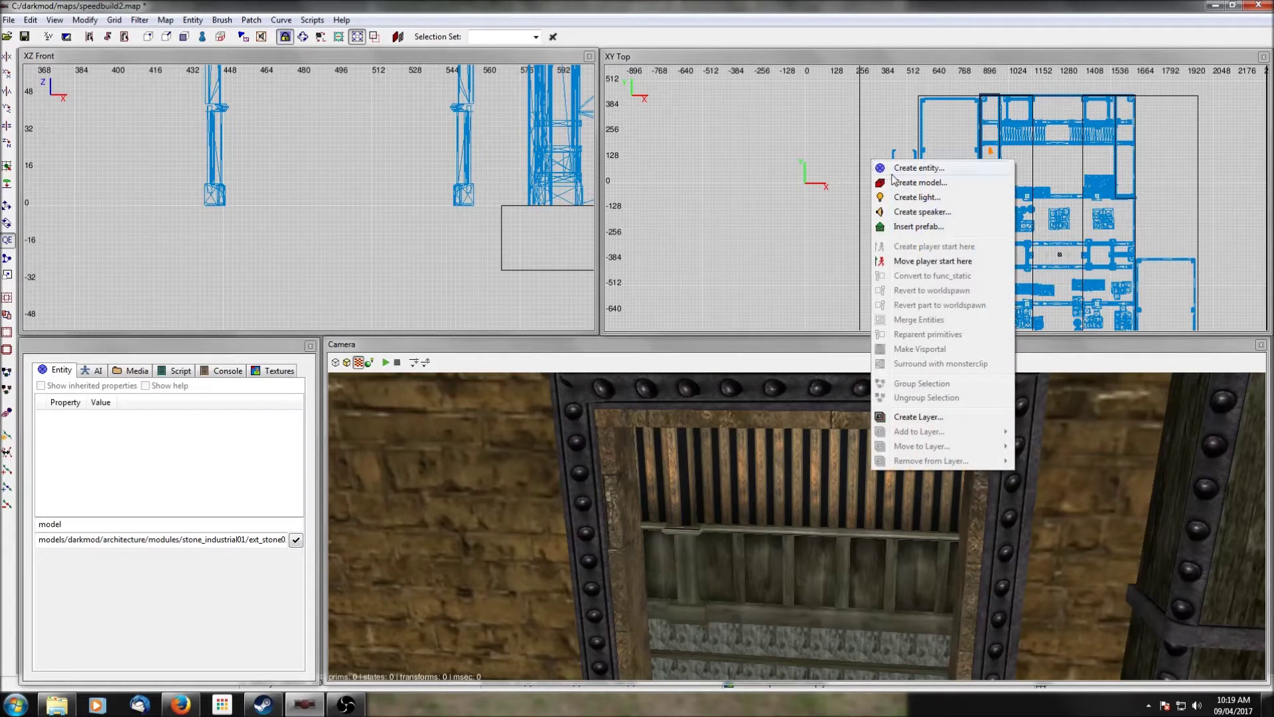
click(912, 227)
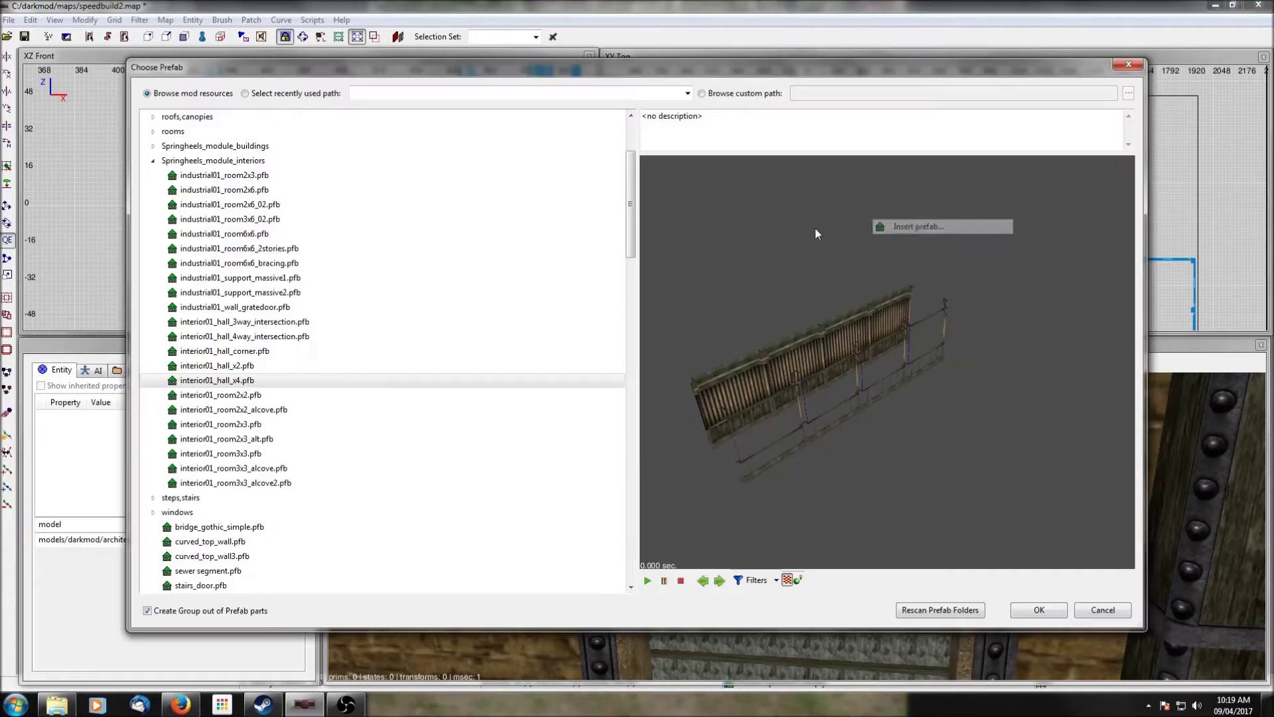
click(238, 396)
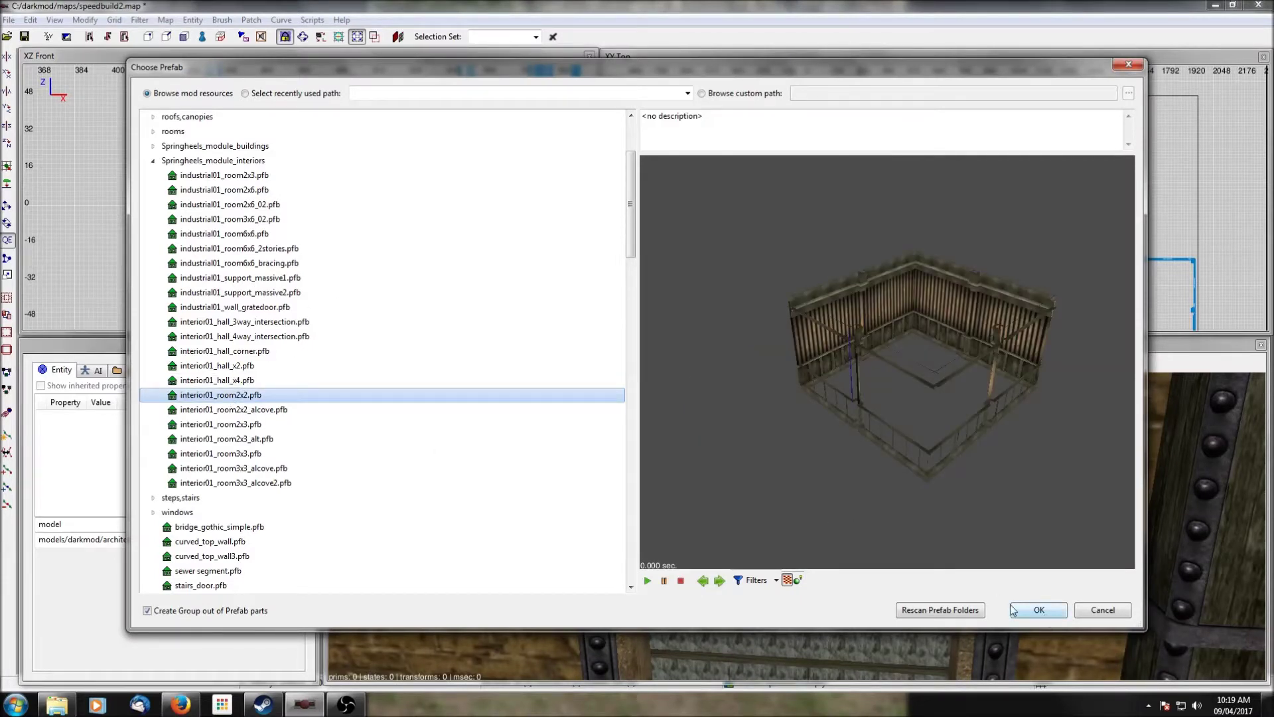
click(226, 412)
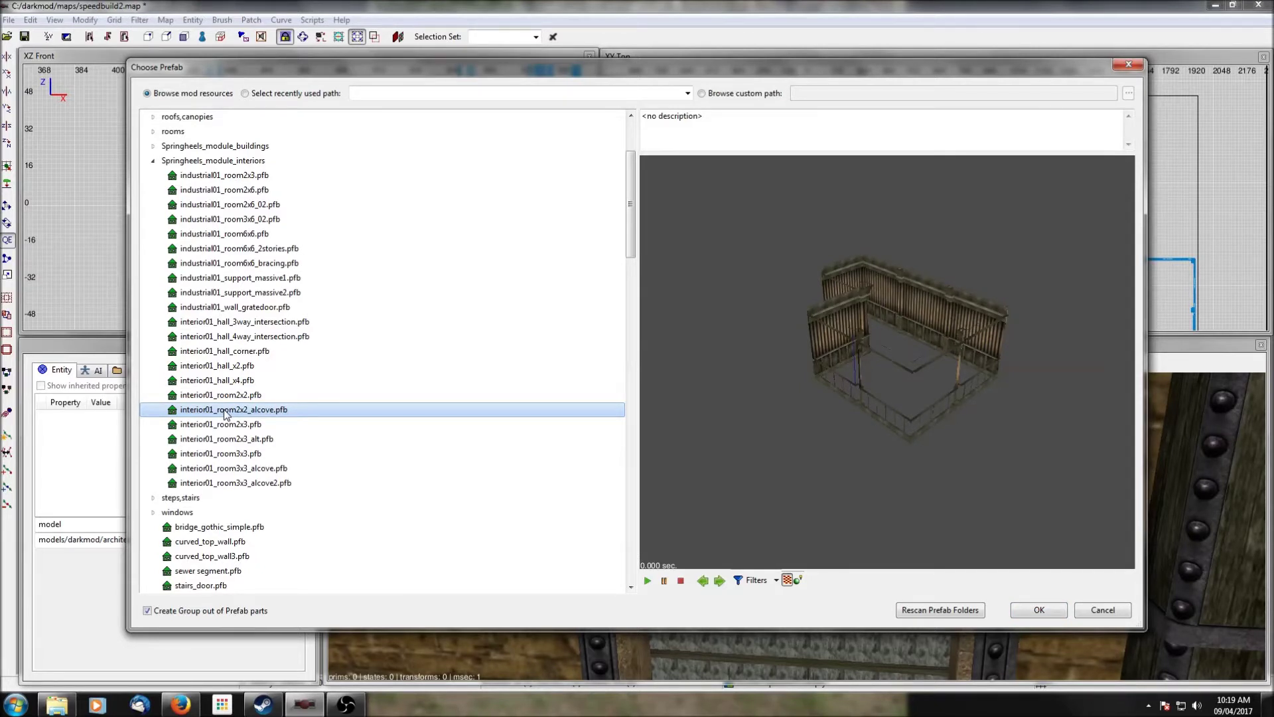
click(228, 397)
click(227, 408)
click(228, 396)
click(228, 409)
click(228, 396)
click(1041, 607)
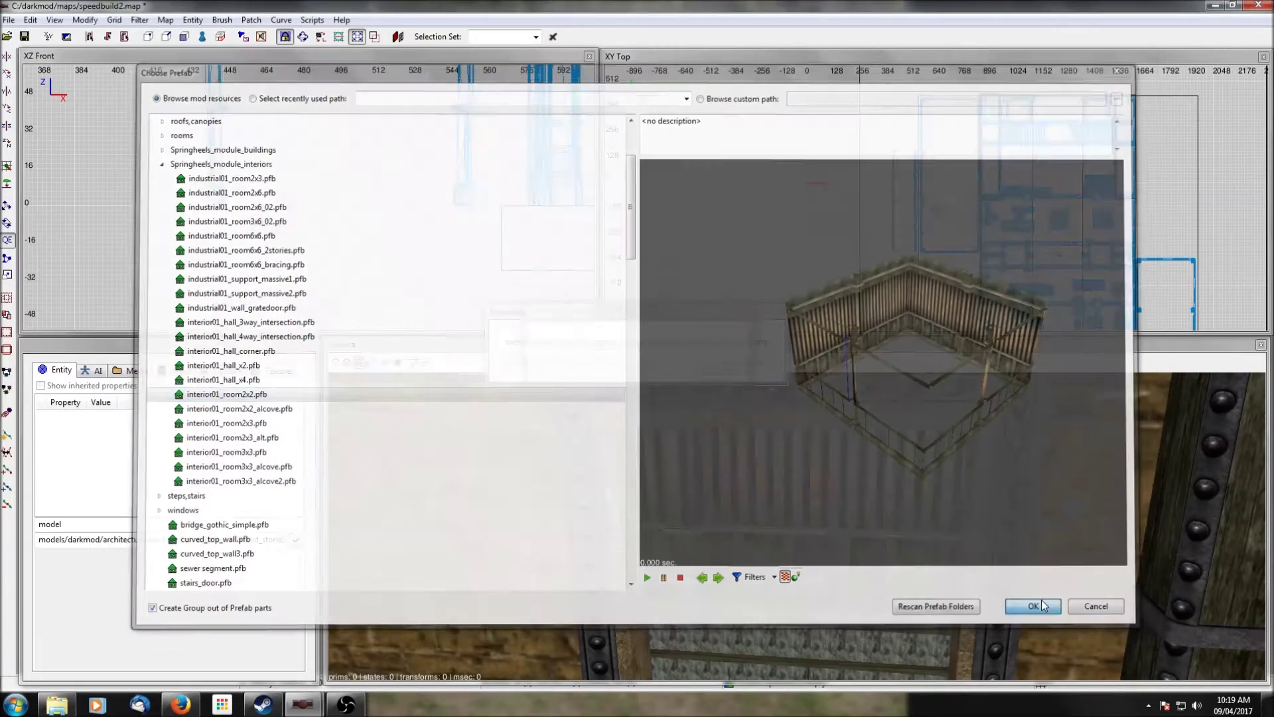
Step: Place the 2x2 room on the hall's outer side, away from the side hall, and lower it to floor level
scroll(857, 141, up, 3)
drag(858, 142, 836, 174)
scroll(858, 144, up, 4)
right_drag(858, 145, 1028, 195)
scroll(858, 145, up, 2)
scroll(380, 154, down, 5)
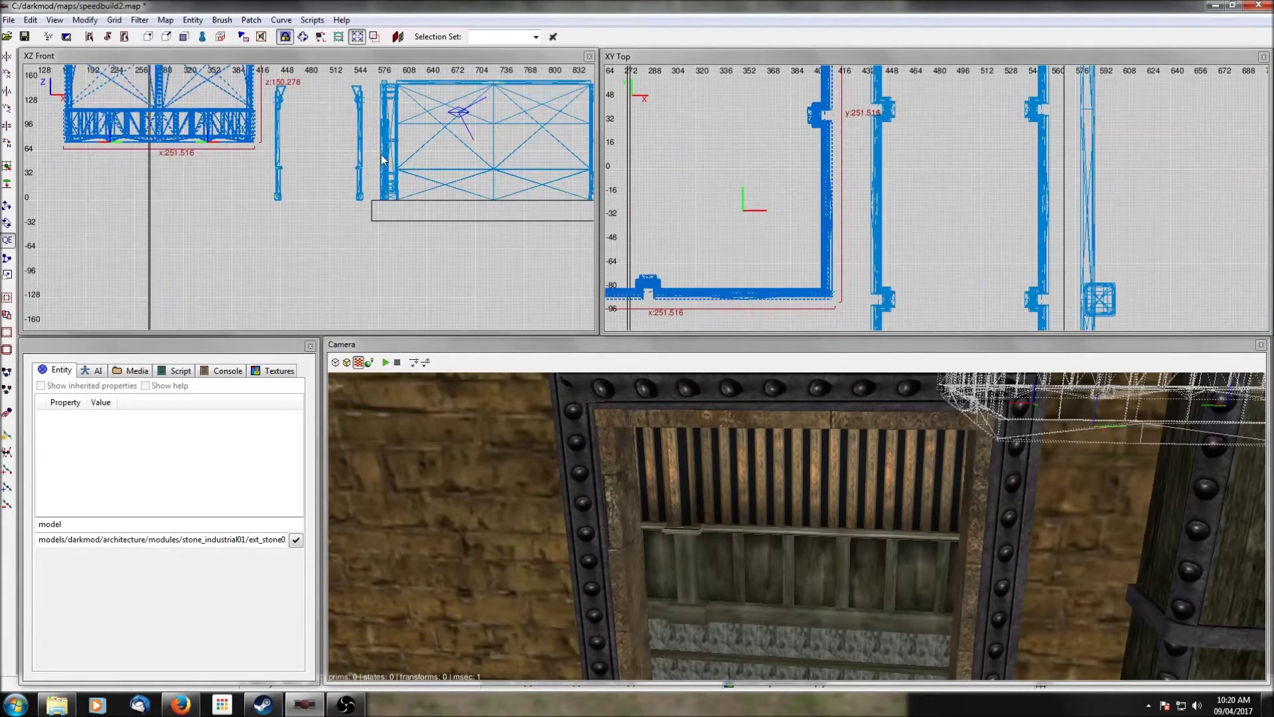
drag(218, 141, 224, 195)
Step: Align the 2x2 room's pillars with the hall's pillars and move its wall closer to the hall wall
right_drag(810, 129, 824, 241)
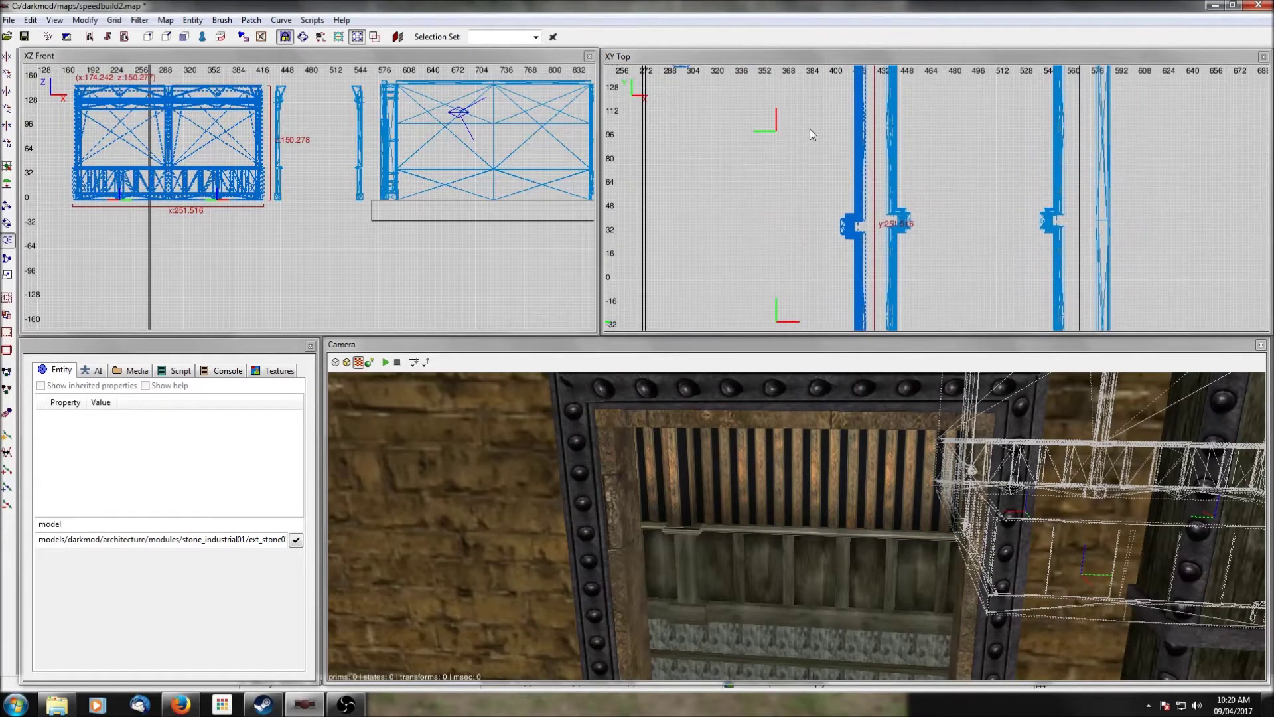
scroll(810, 129, up, 1)
drag(836, 217, 836, 210)
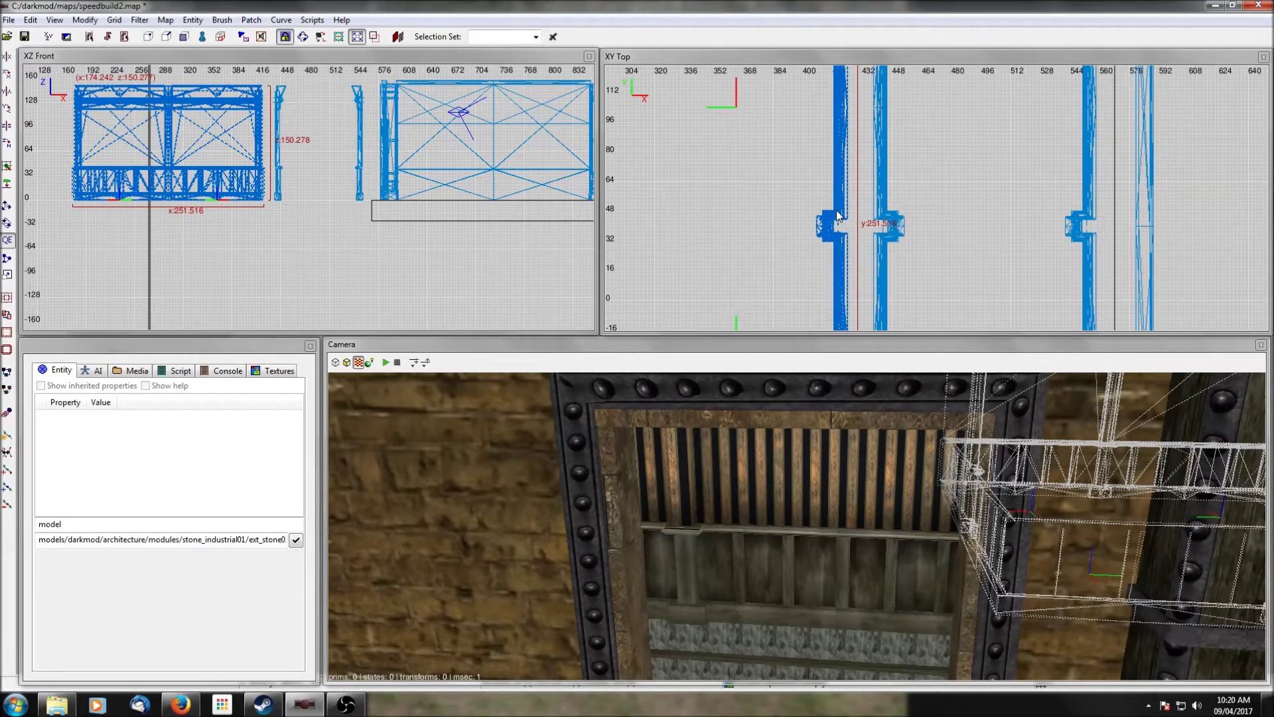
scroll(846, 158, down, 3)
scroll(845, 158, down, 1)
right_drag(846, 157, 817, 186)
scroll(845, 157, up, 1)
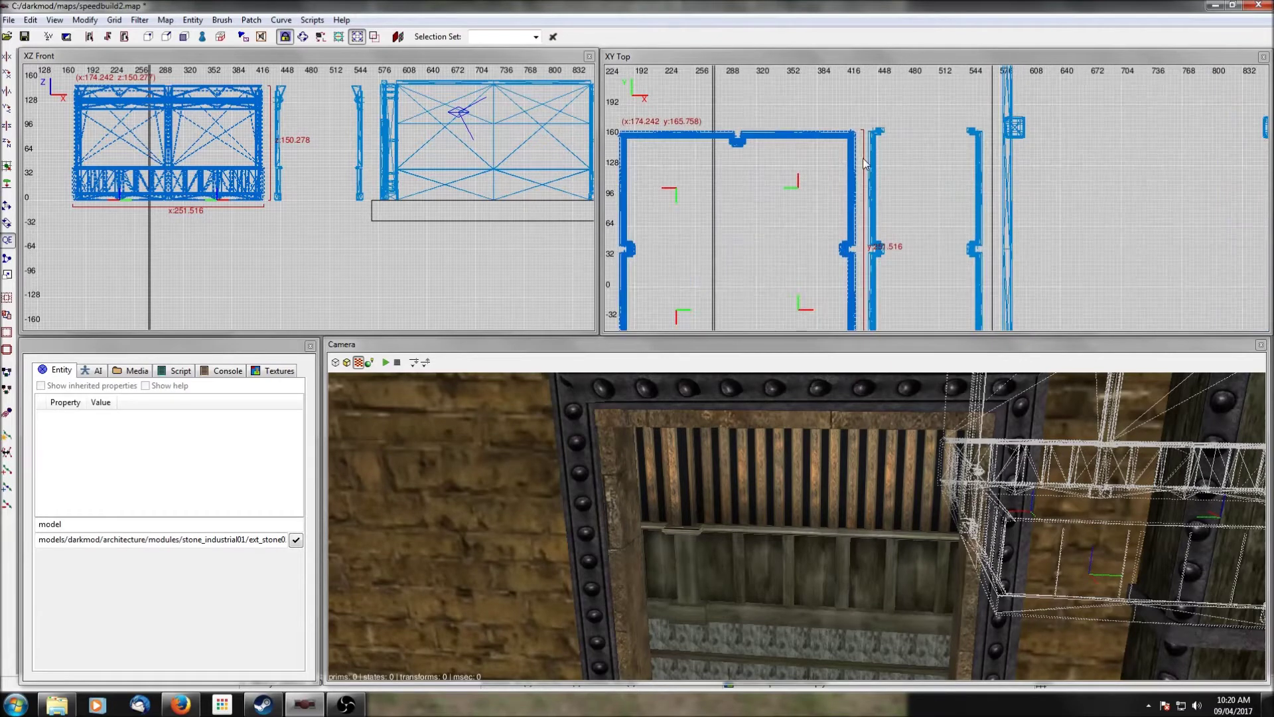
drag(855, 157, 858, 156)
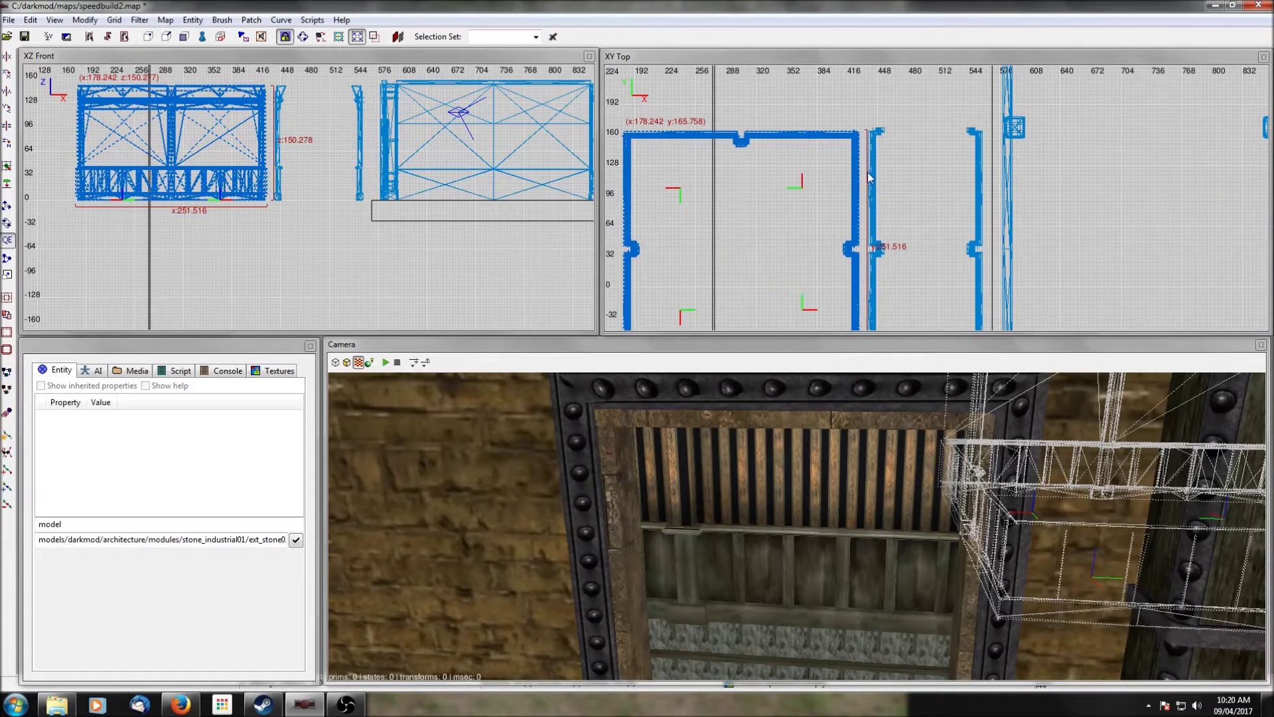
Step: Duplicate the 2x2 room and place the copy directly beside the original along the hall's outer wall
scroll(834, 213, down, 3)
right_drag(834, 208, 836, 170)
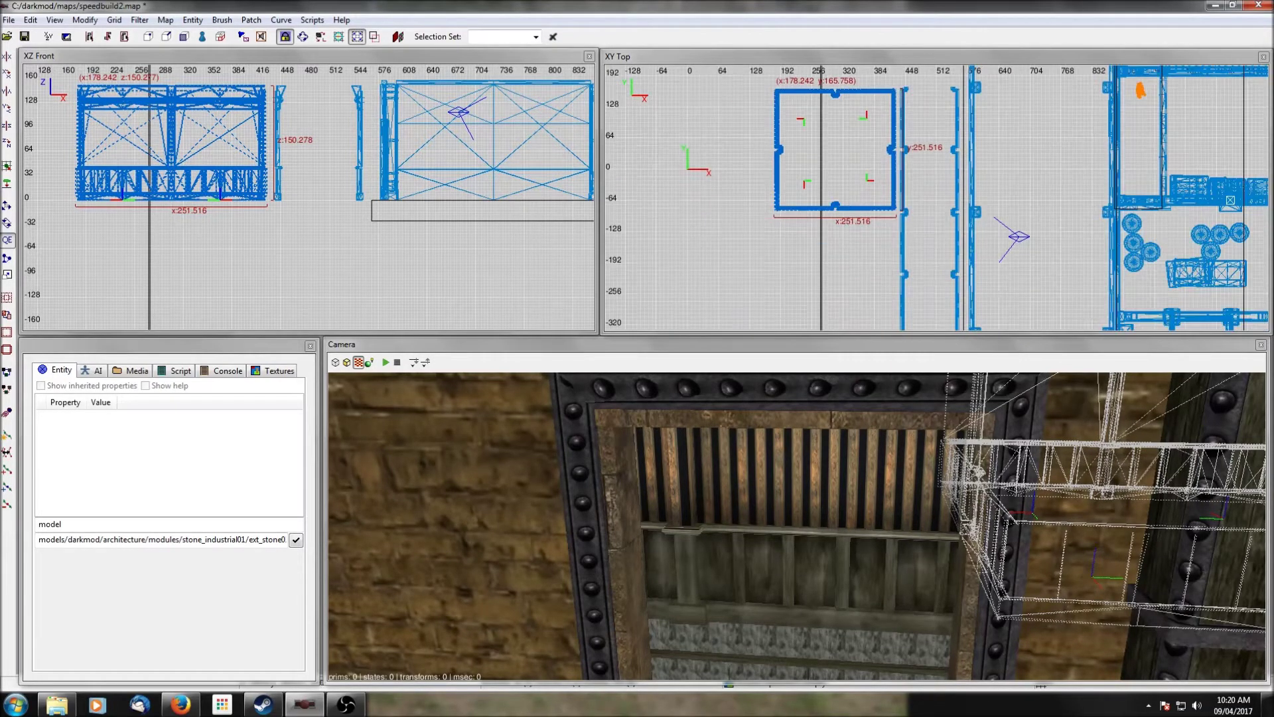
key(space)
drag(854, 123, 850, 223)
scroll(851, 219, up, 5)
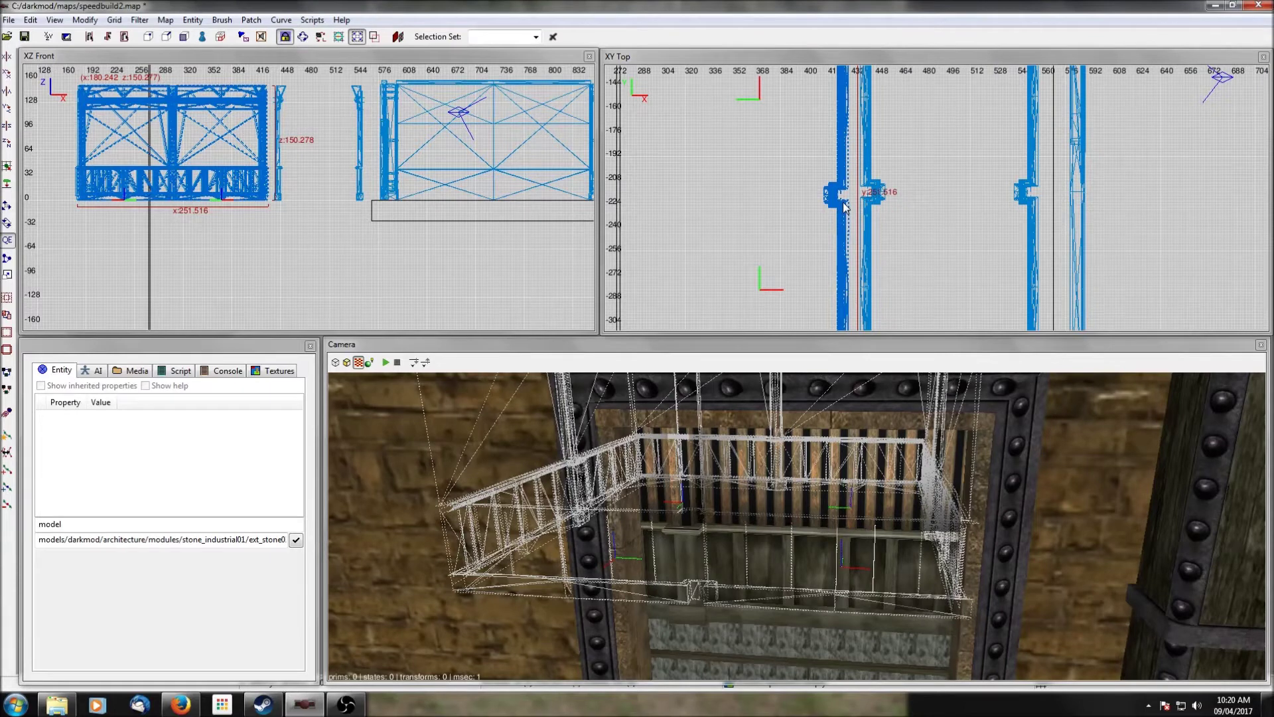
scroll(846, 212, up, 3)
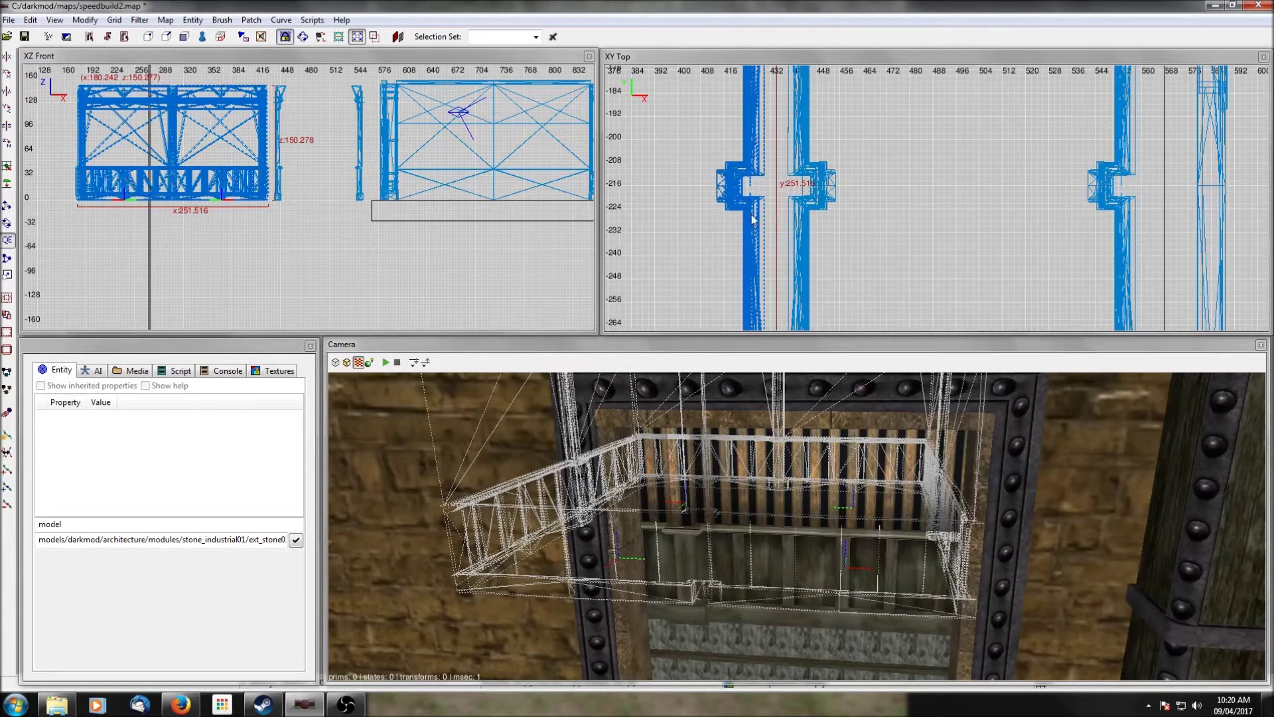
Step: Align the duplicated room's side walls and pillars with the original room and the hall, and clear the selection
scroll(756, 209, down, 8)
right_drag(775, 176, 769, 226)
scroll(790, 171, up, 3)
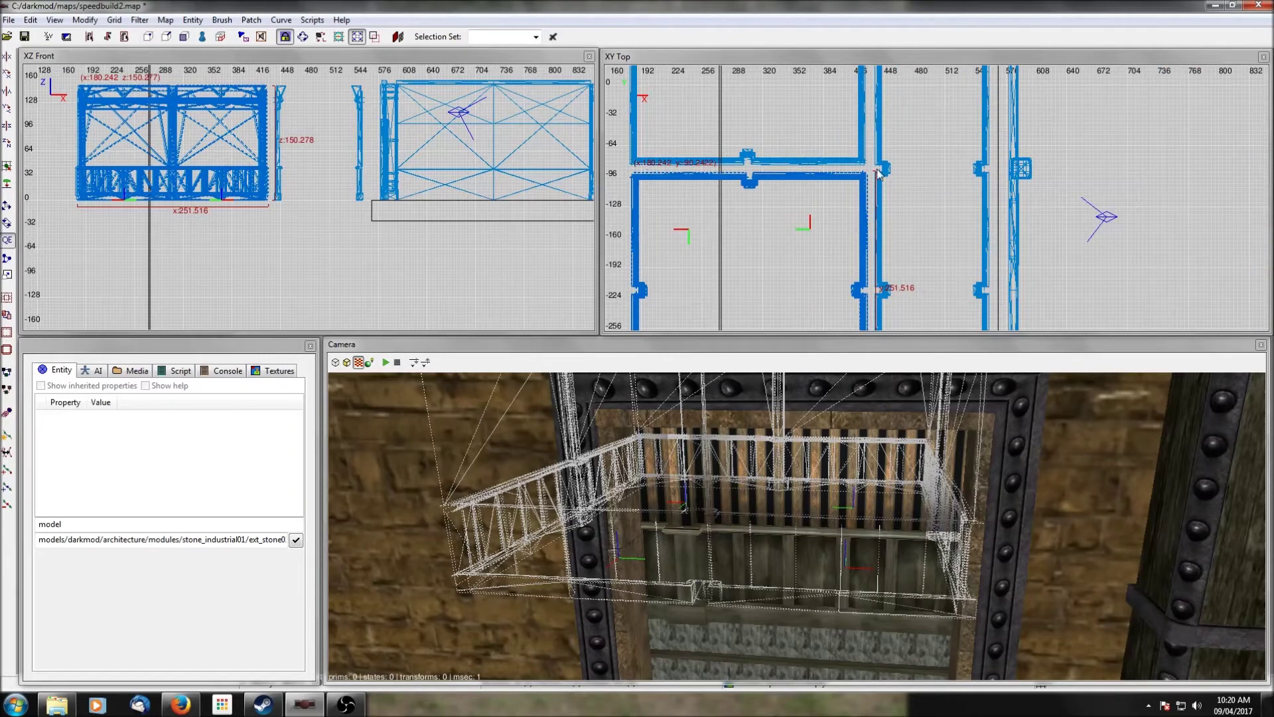
scroll(910, 173, up, 1)
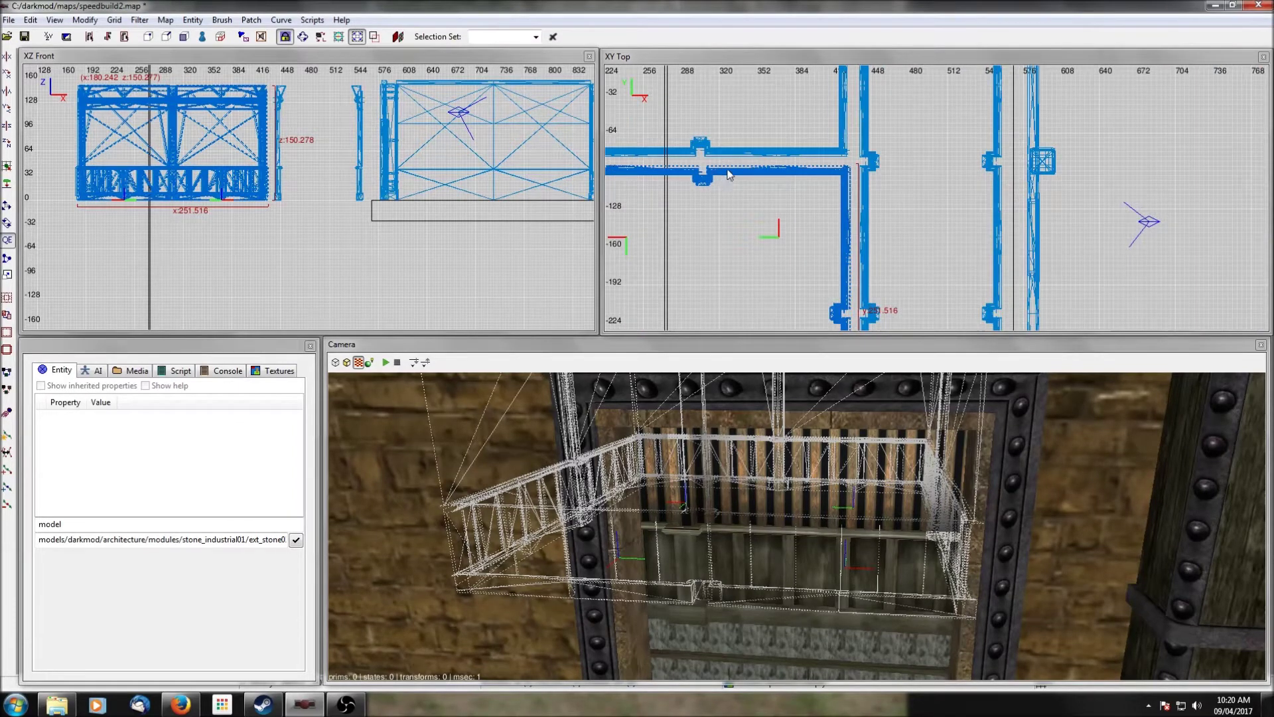
drag(728, 168, 723, 168)
scroll(724, 168, down, 1)
scroll(725, 174, down, 4)
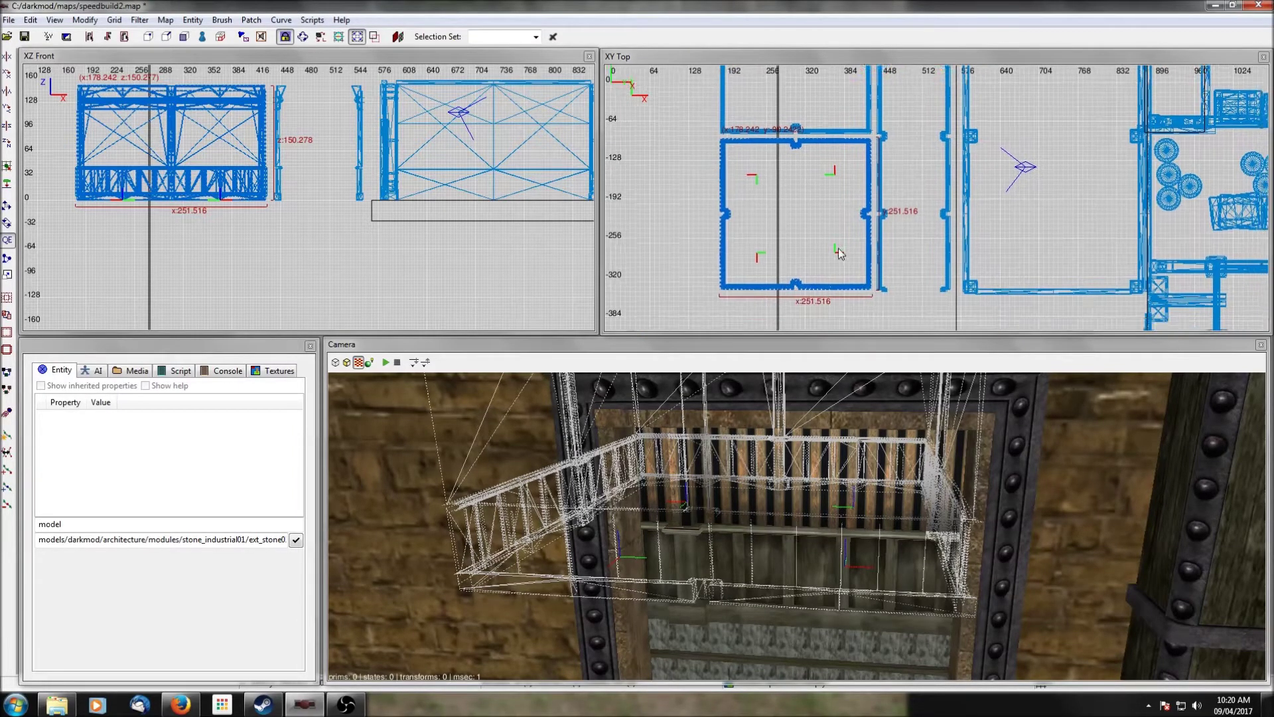
right_drag(894, 166, 824, 183)
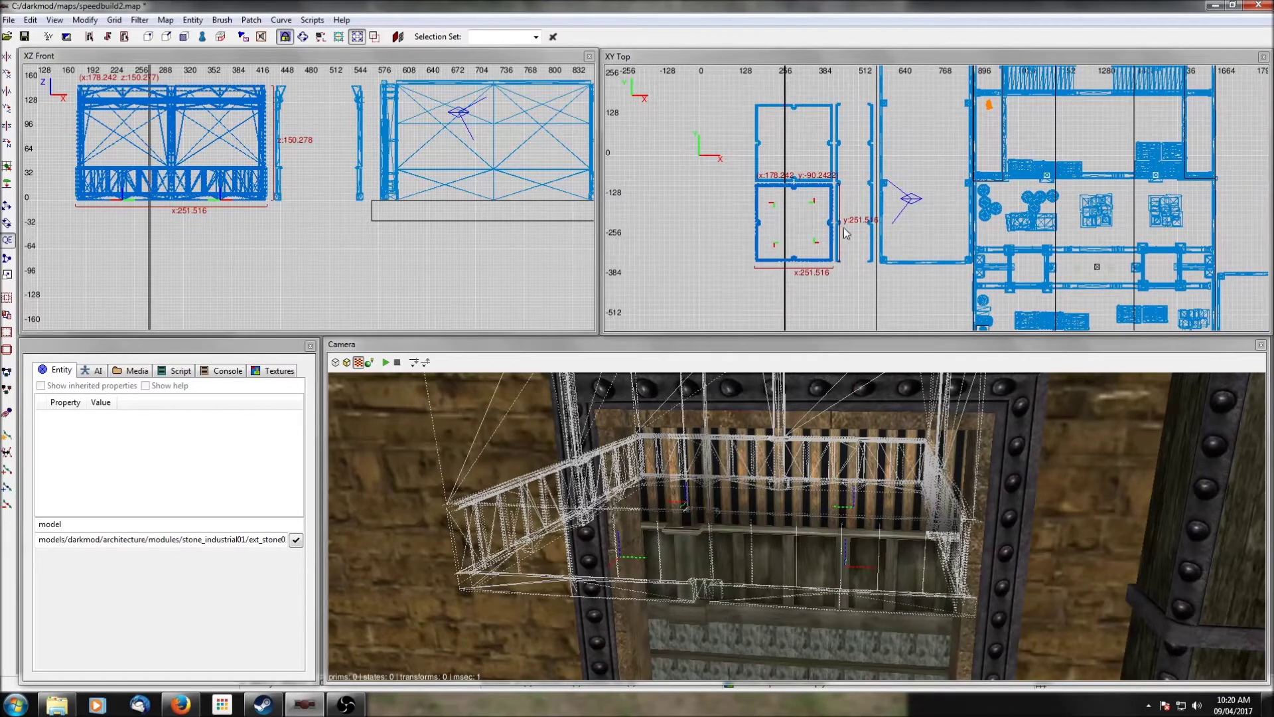
scroll(853, 149, down, 1)
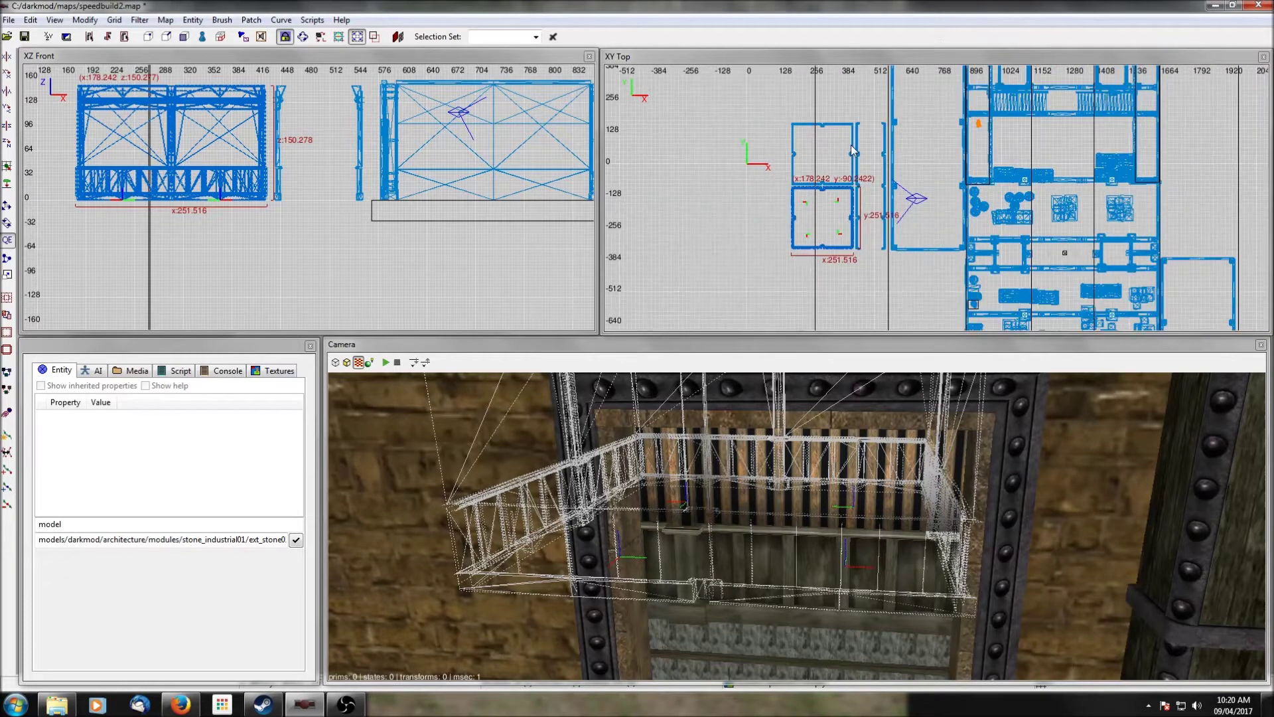
key(Escape)
Step: Ungroup the original 2x2 room so its wall segments can be edited individually
scroll(858, 148, up, 2)
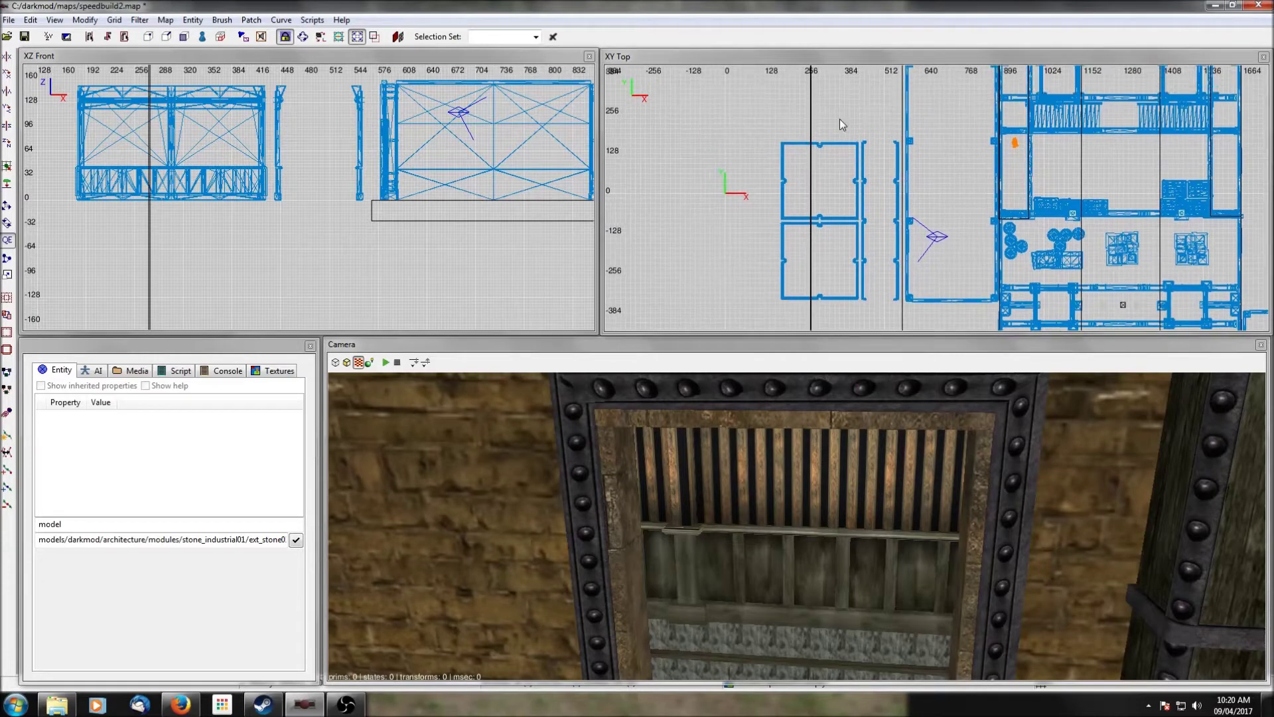
right_drag(860, 253, 860, 201)
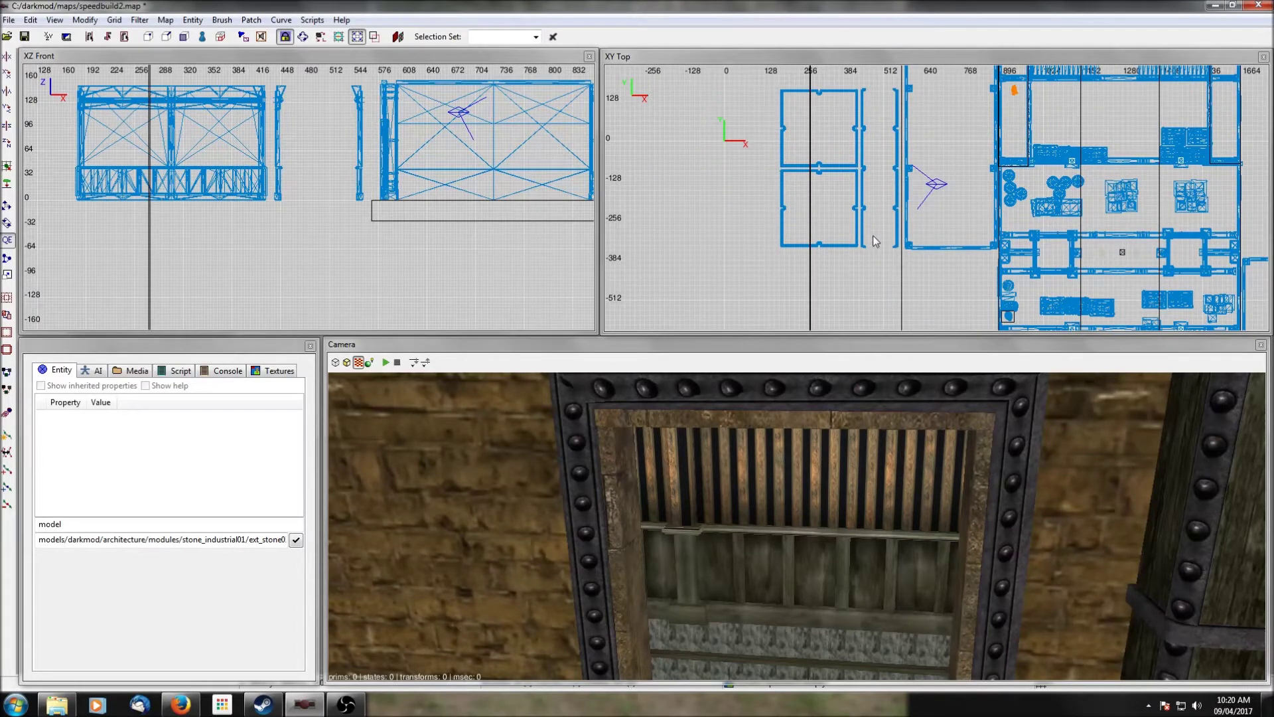
scroll(873, 234, up, 2)
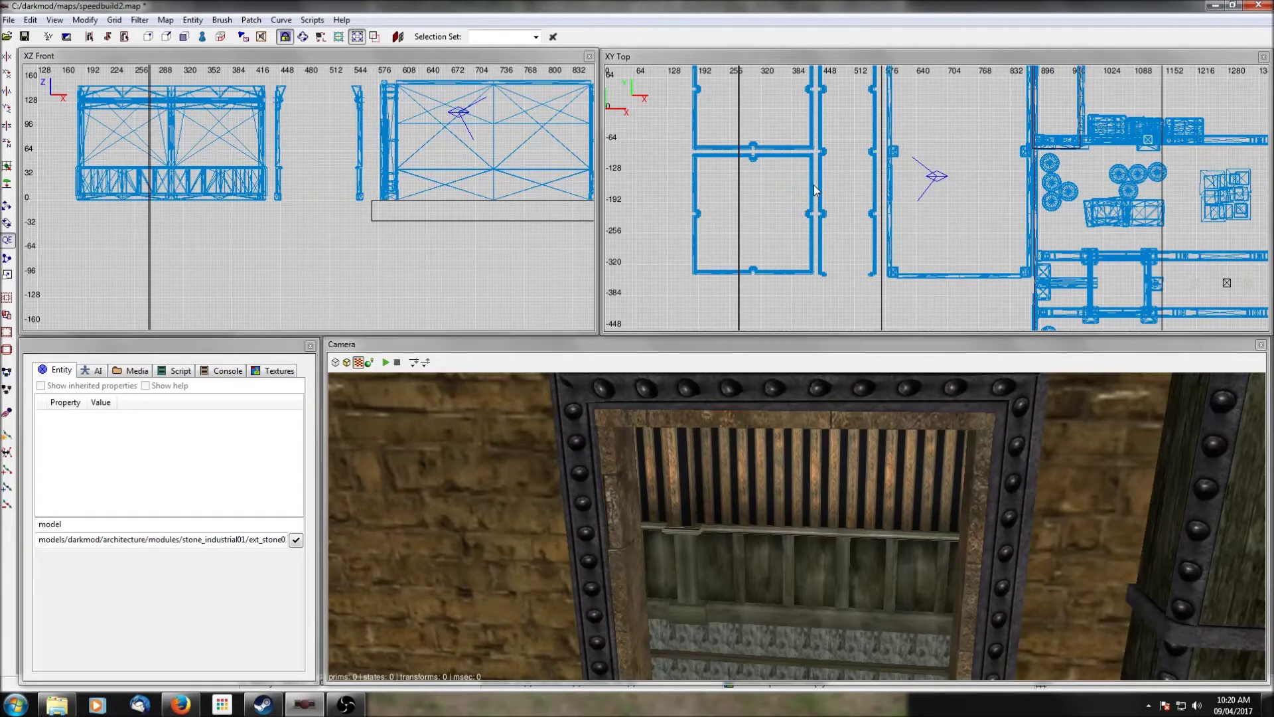
scroll(818, 182, down, 2)
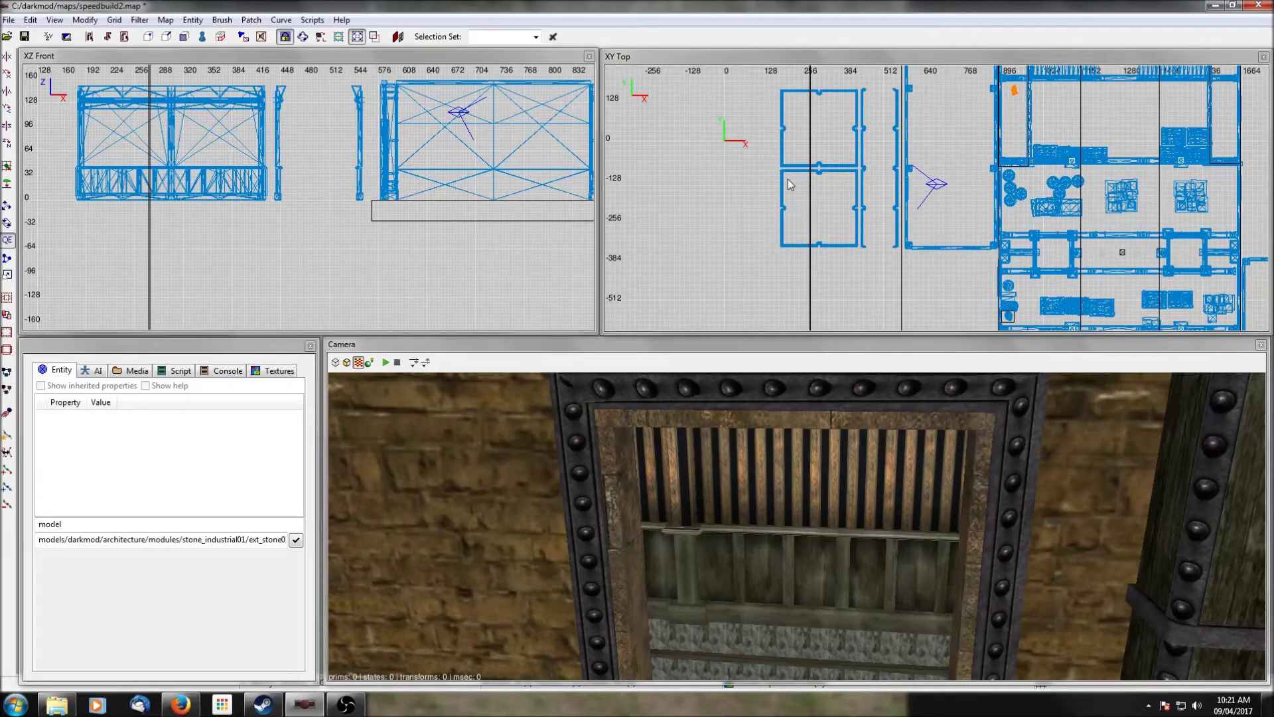
scroll(869, 123, up, 4)
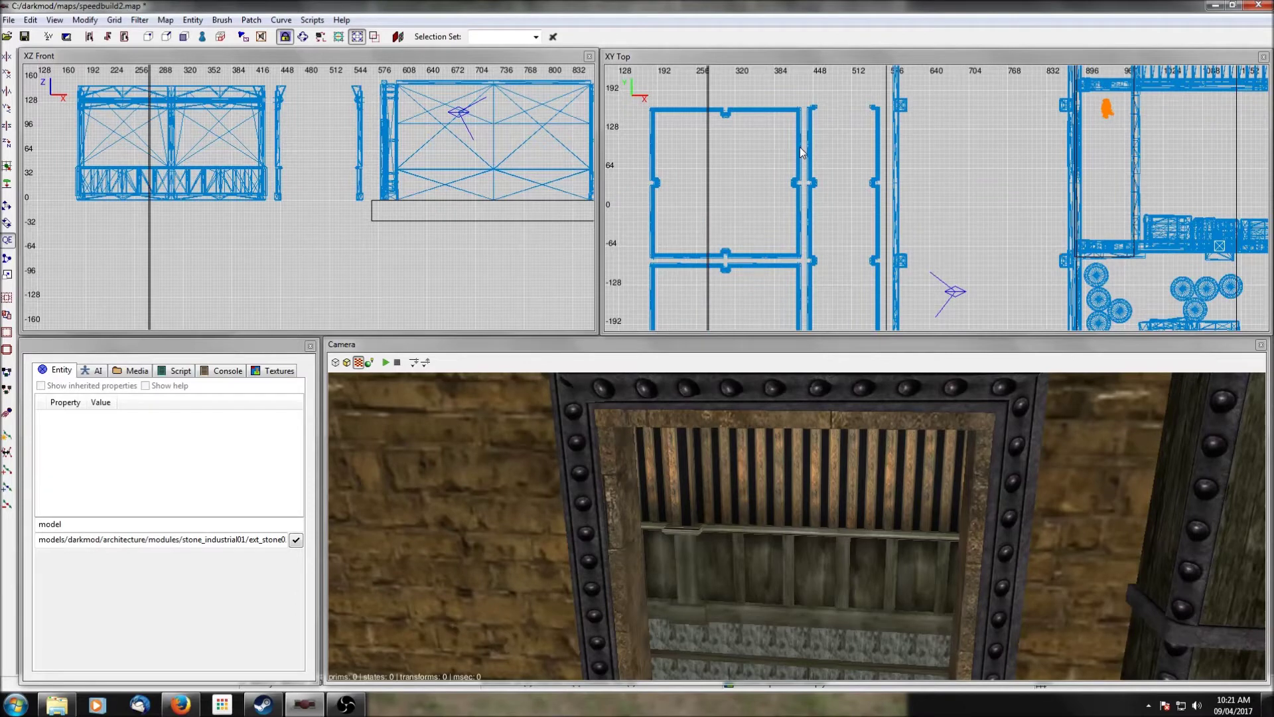
shift+click(799, 146)
right_click(347, 174)
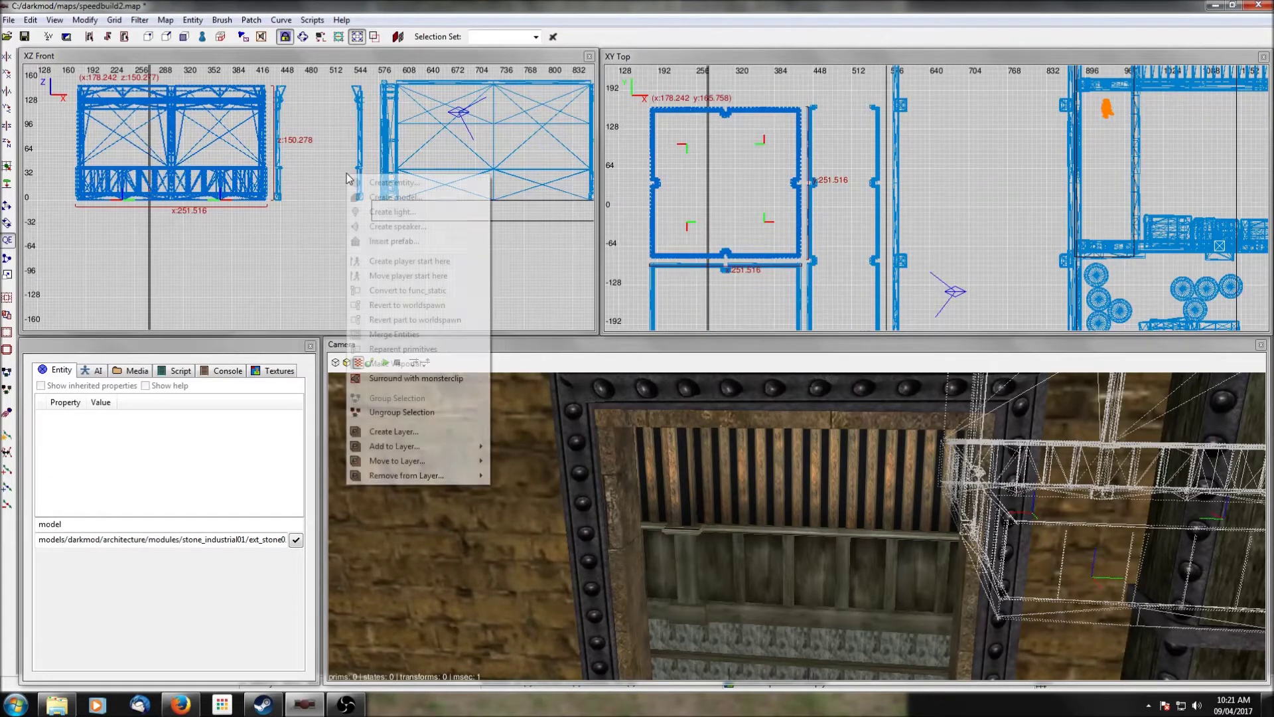
click(436, 413)
Step: Change the original room's upper corner segment next to the hall to the interior_set01_corner_door_left.lwo model and clear the selection
shift+click(798, 137)
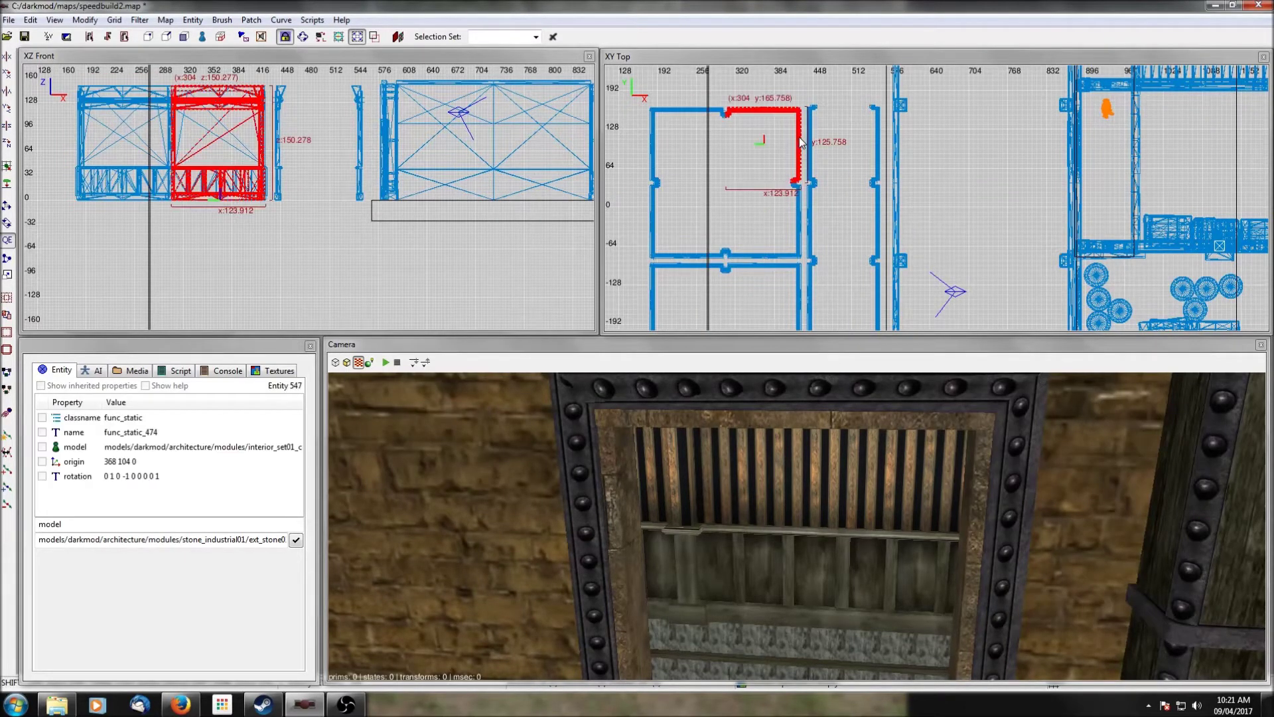
click(108, 602)
click(108, 602)
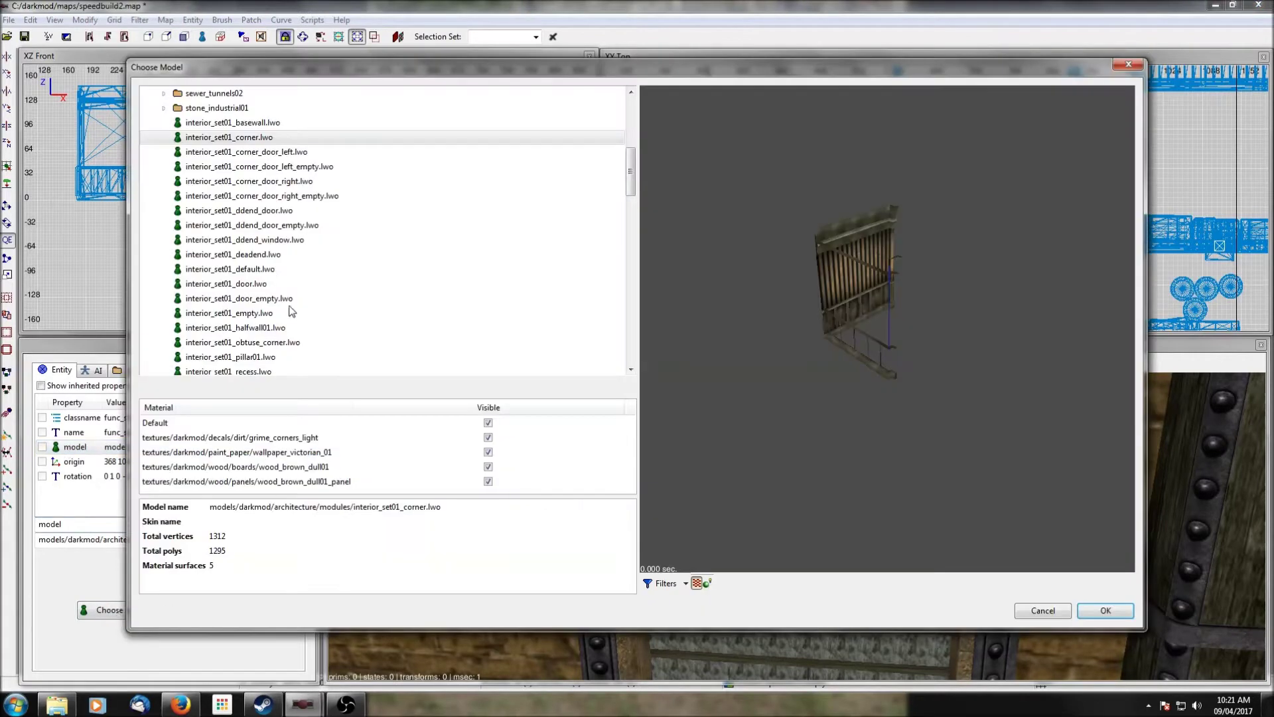
click(253, 153)
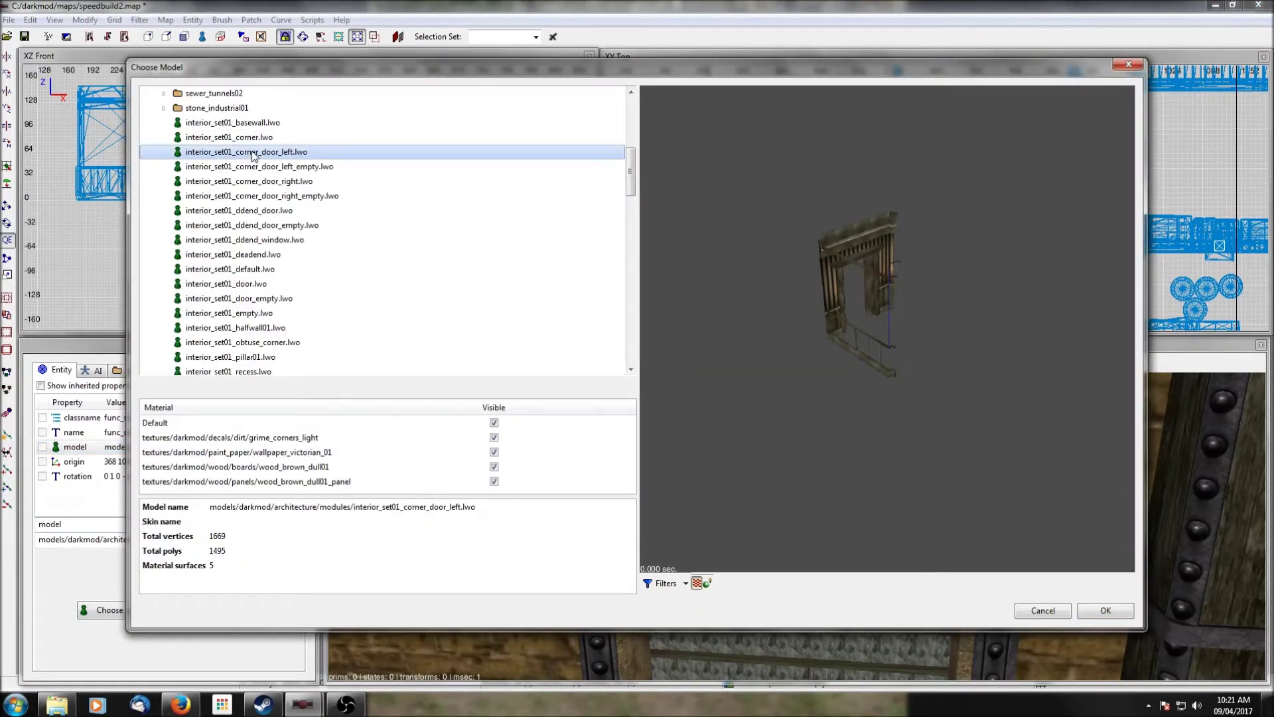
click(259, 167)
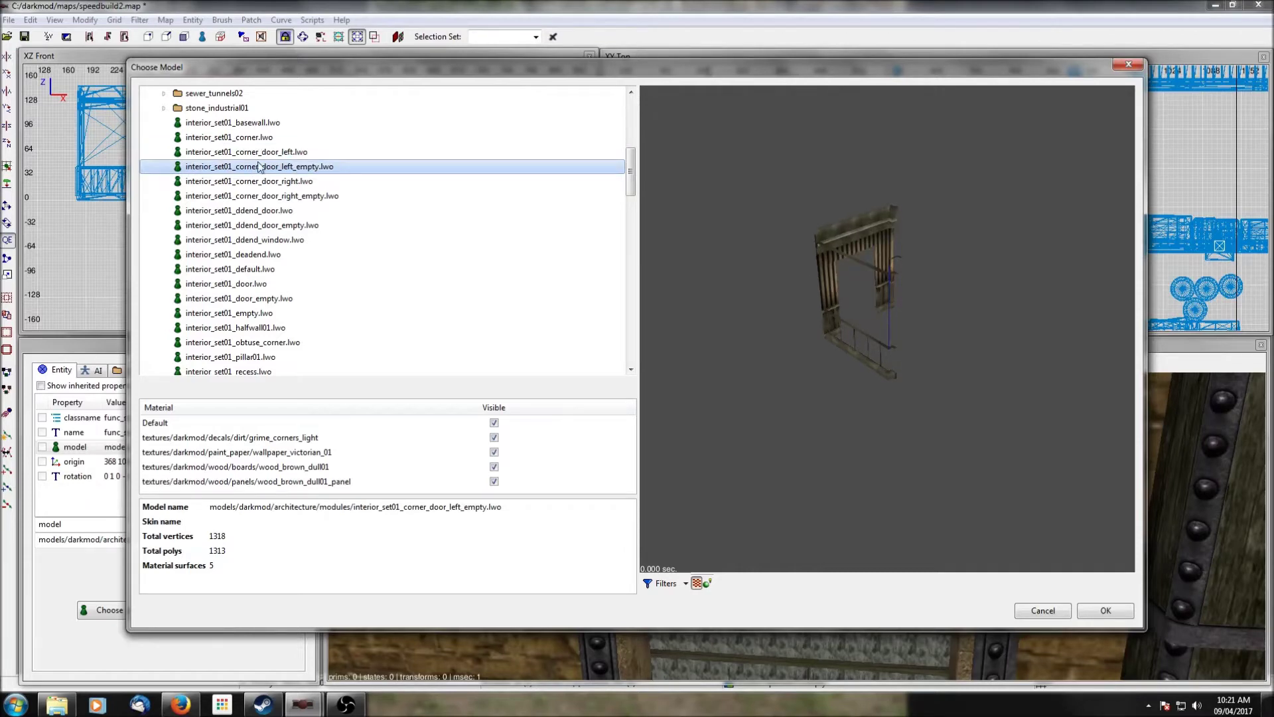
click(258, 158)
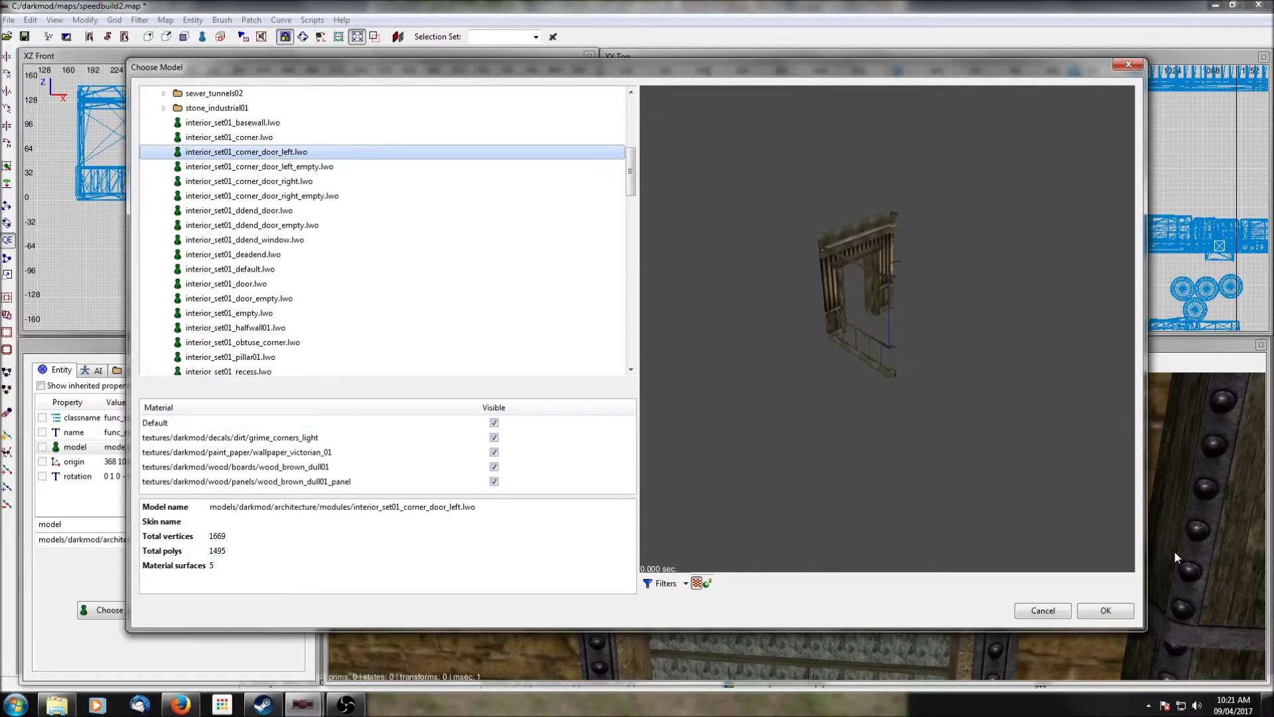
click(1121, 611)
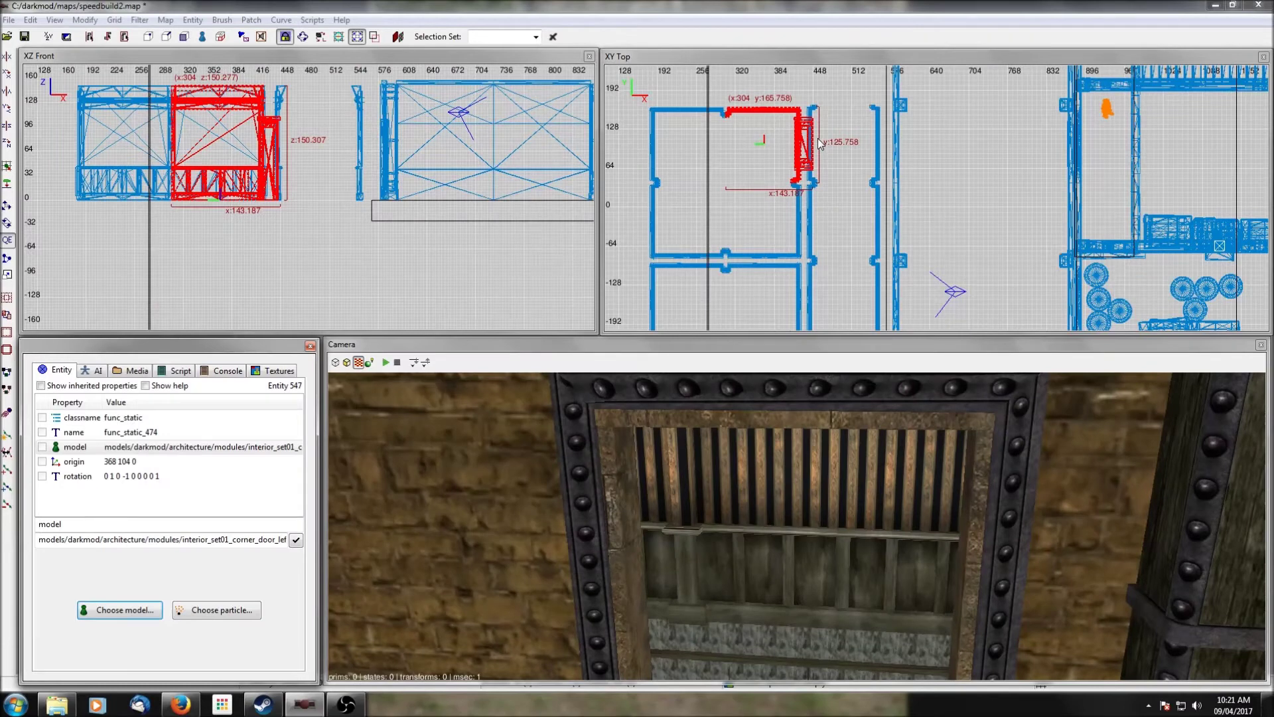
scroll(809, 151, up, 5)
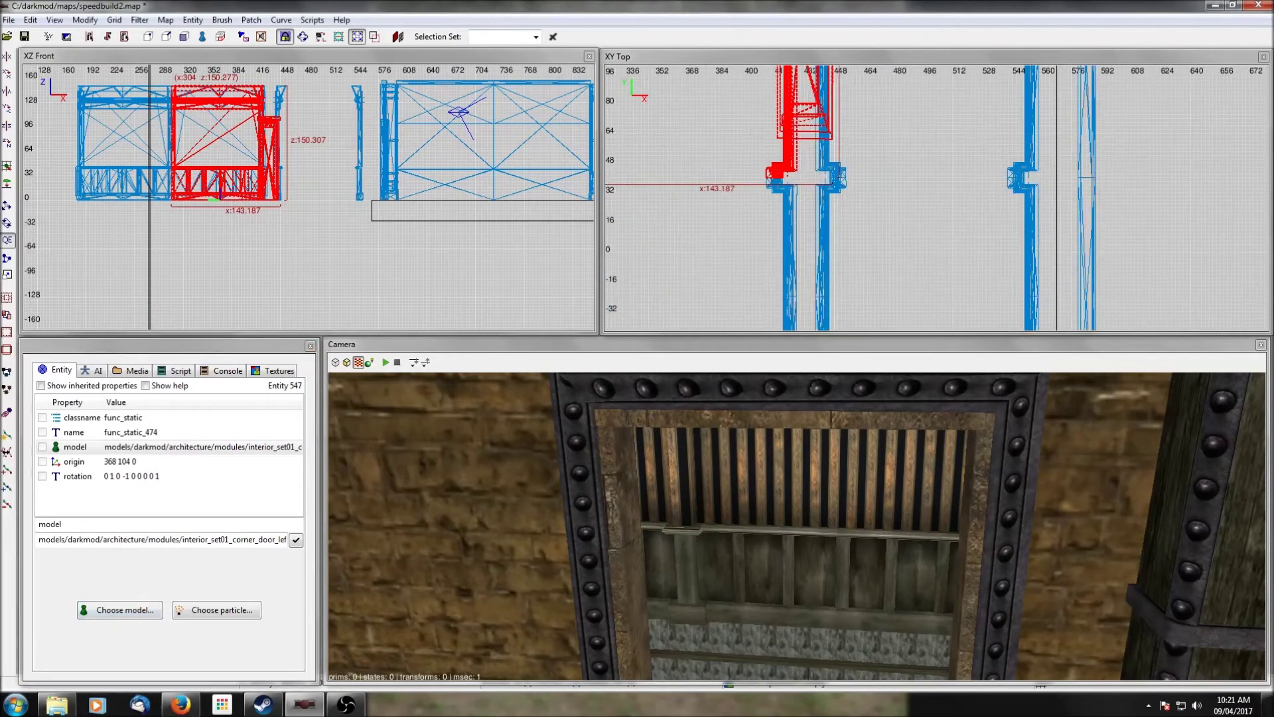
scroll(778, 186, down, 5)
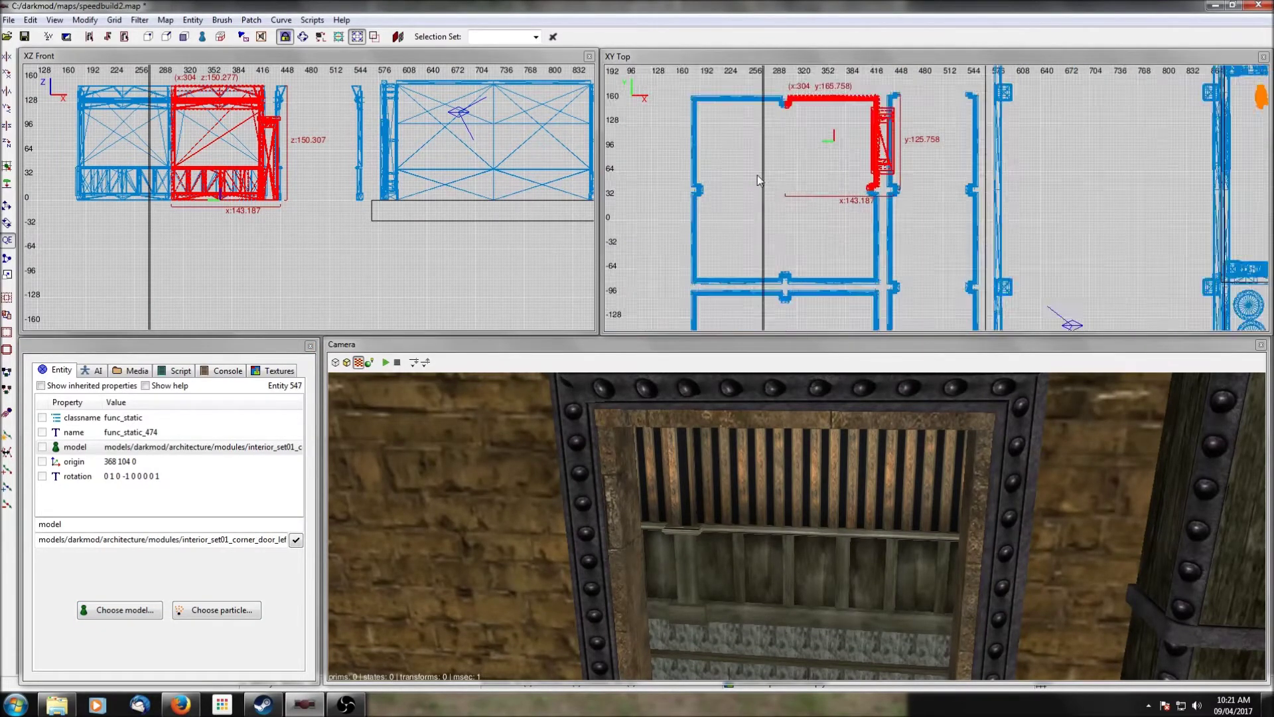
key(Escape)
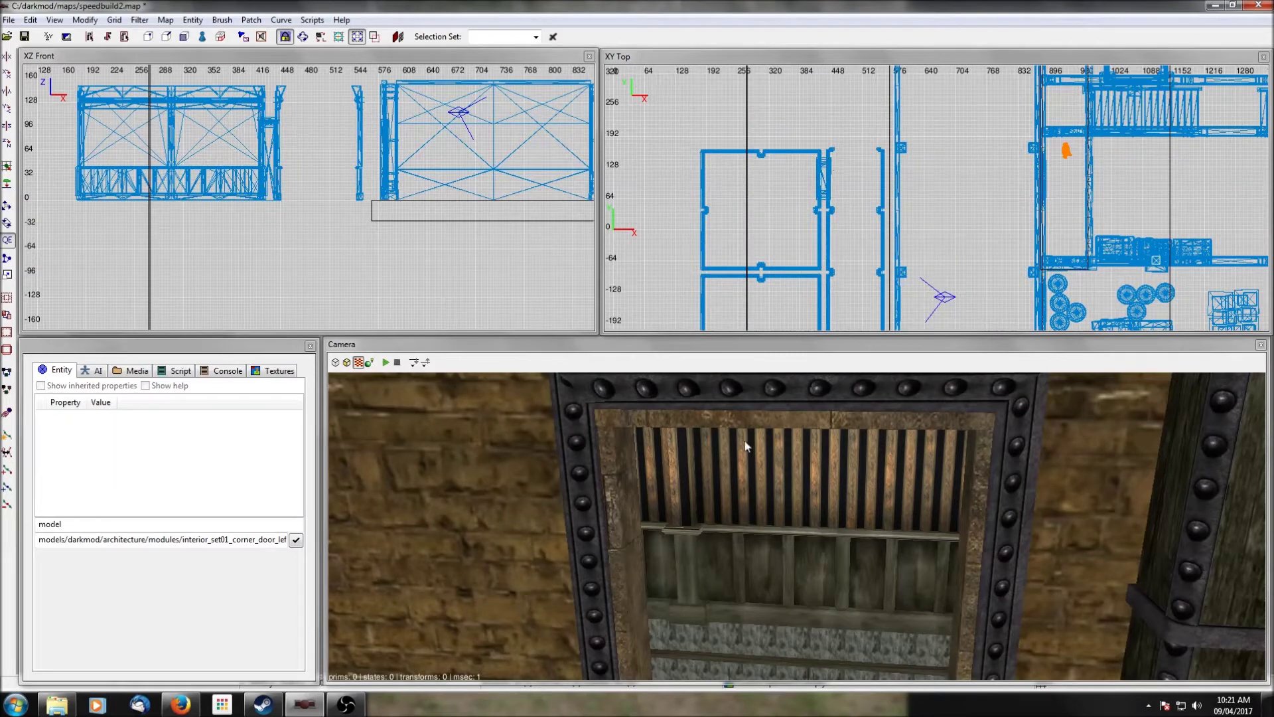
Step: Bring the camera inside the hall, ungroup the hall prefab and clear the selection
right_click(787, 536)
right_click(787, 535)
scroll(786, 536, up, 3)
right_click(787, 536)
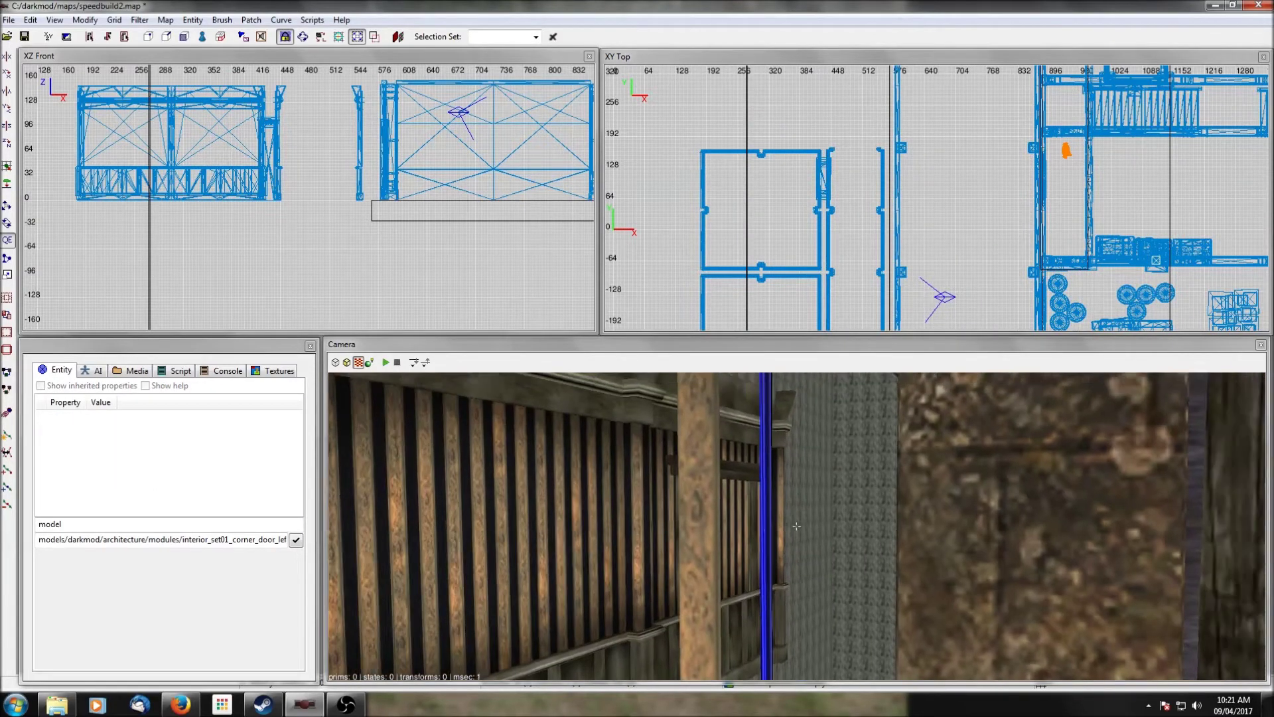
scroll(797, 526, up, 4)
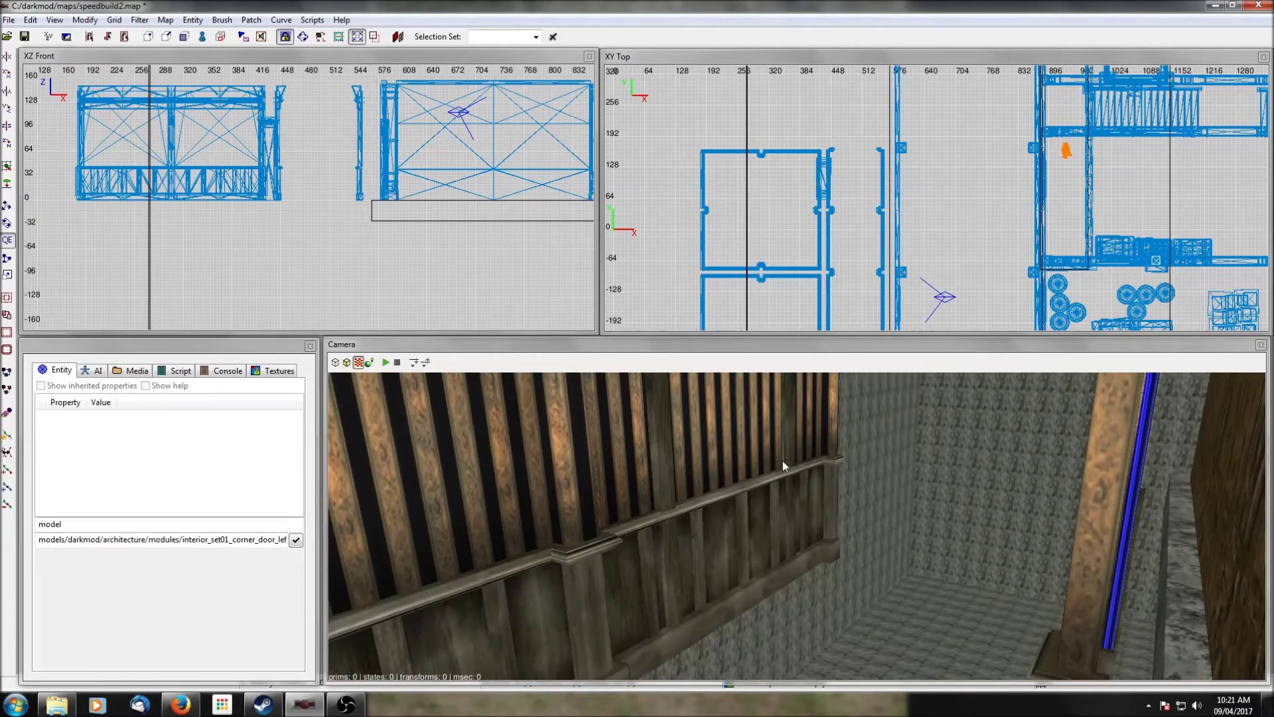
shift+click(732, 443)
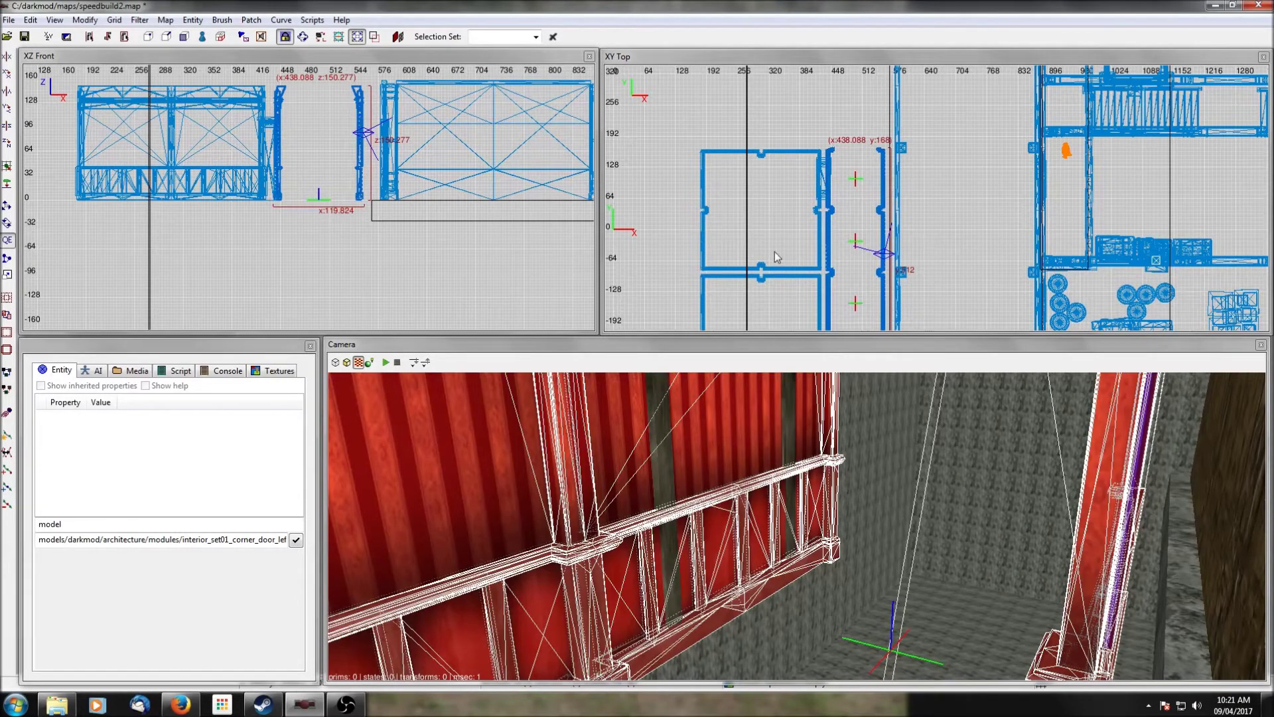
scroll(813, 267, down, 3)
right_click(756, 220)
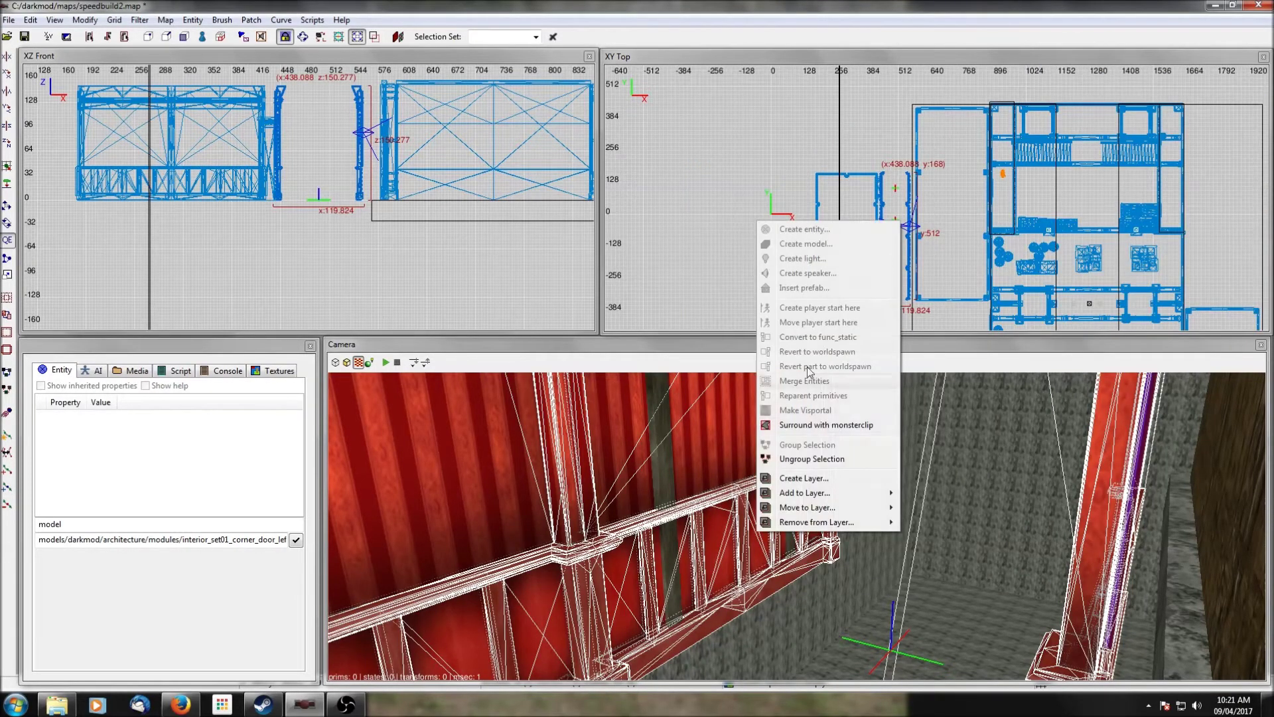
click(814, 458)
key(Escape)
Step: Change the hall wall segment in front of the room's door to the interior_set01_door_empty.lwo model and inspect the doorway
shift+click(729, 447)
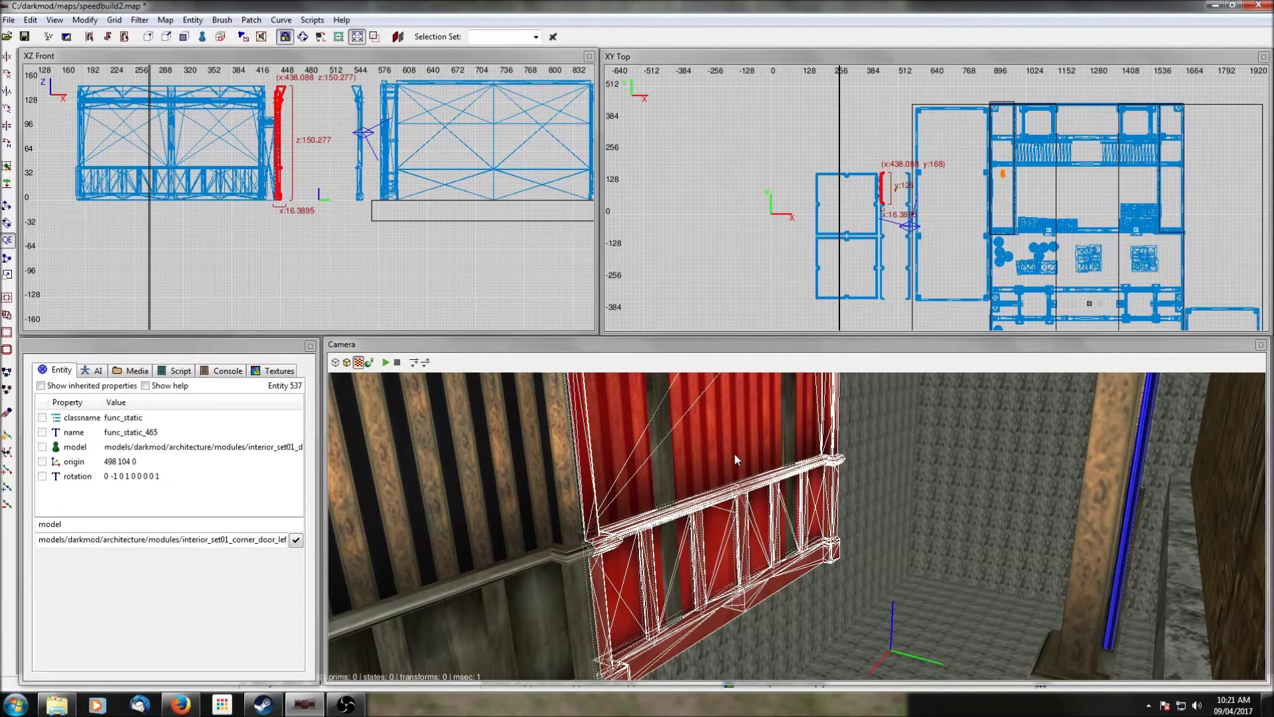
right_click(739, 459)
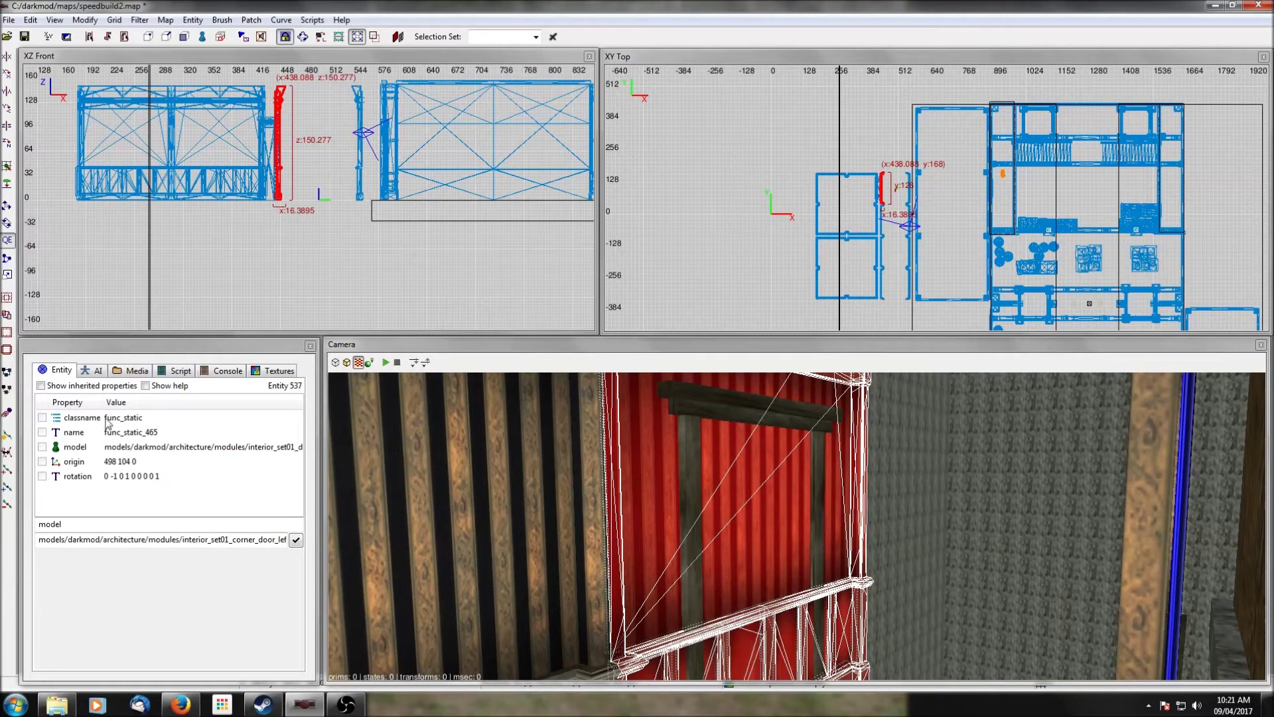
click(86, 446)
click(101, 610)
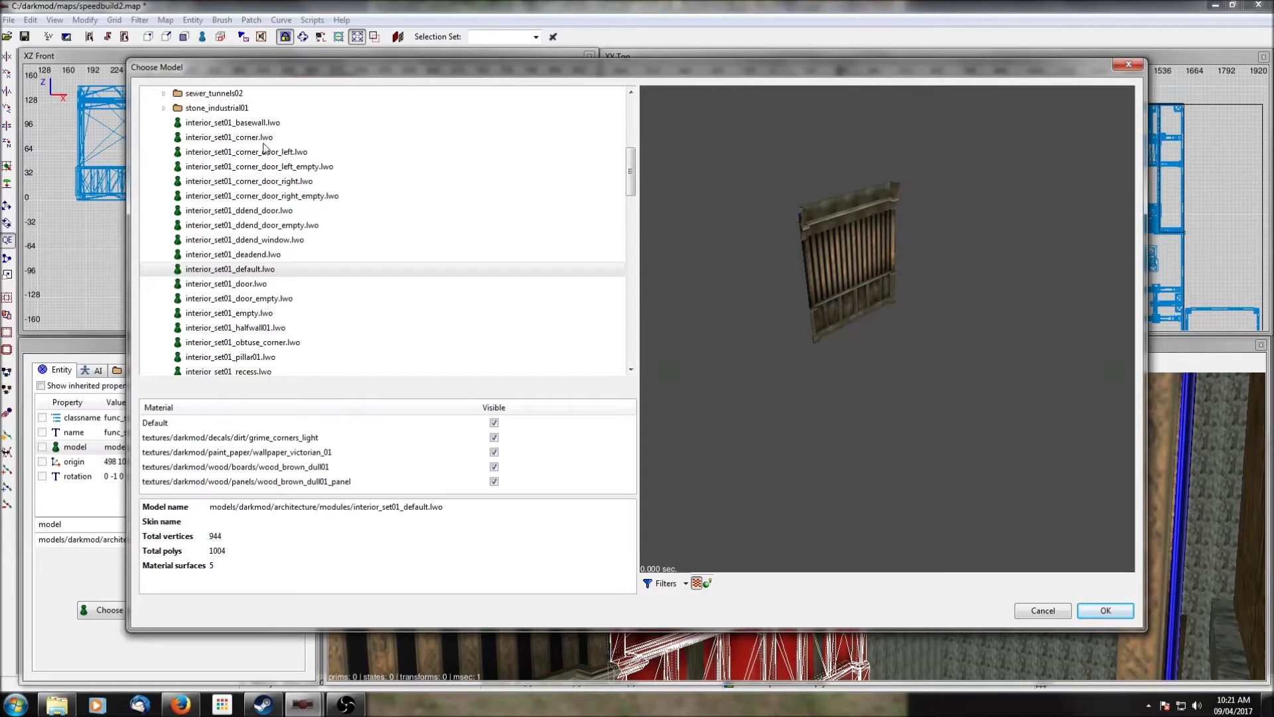
scroll(244, 212, down, 2)
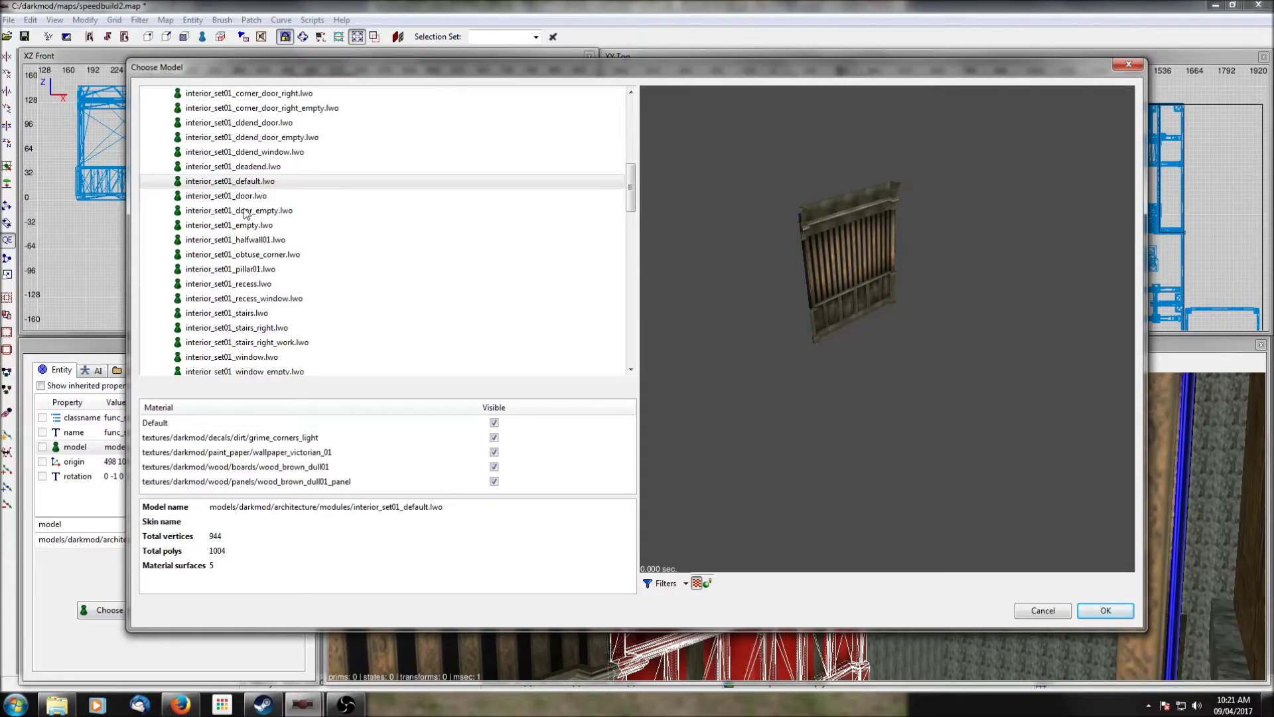
click(245, 212)
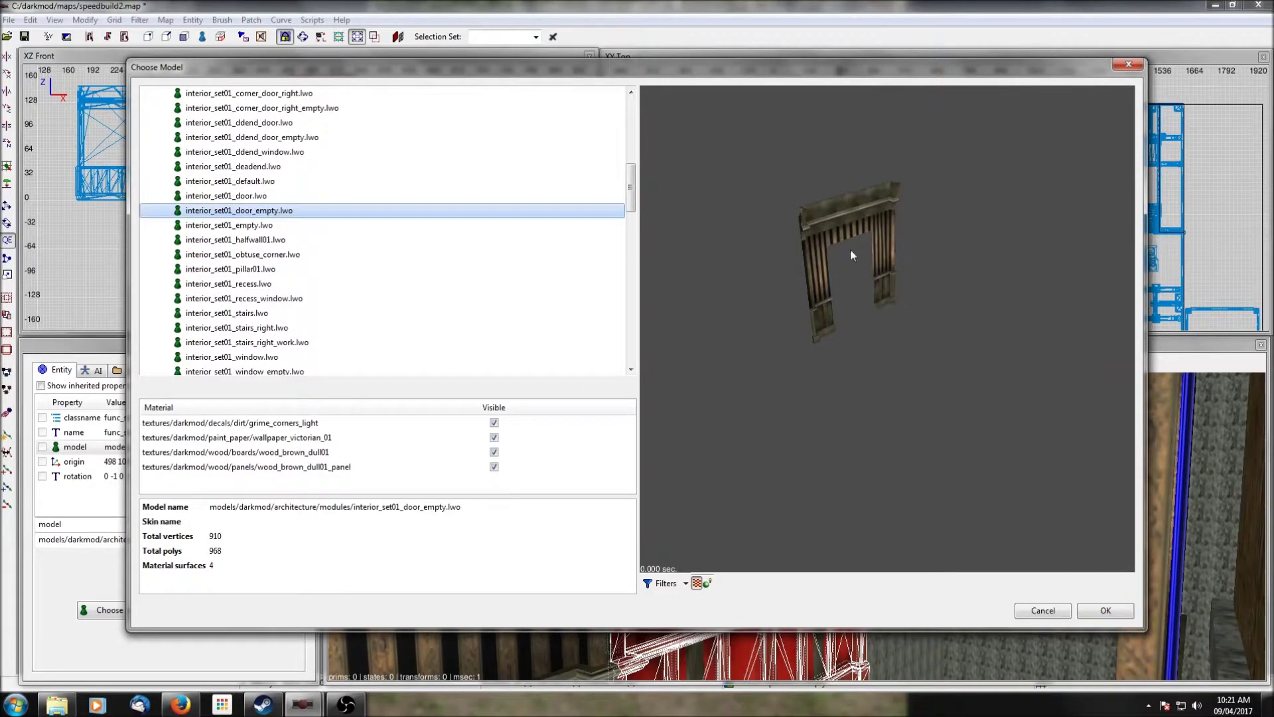
click(1106, 610)
scroll(871, 192, up, 6)
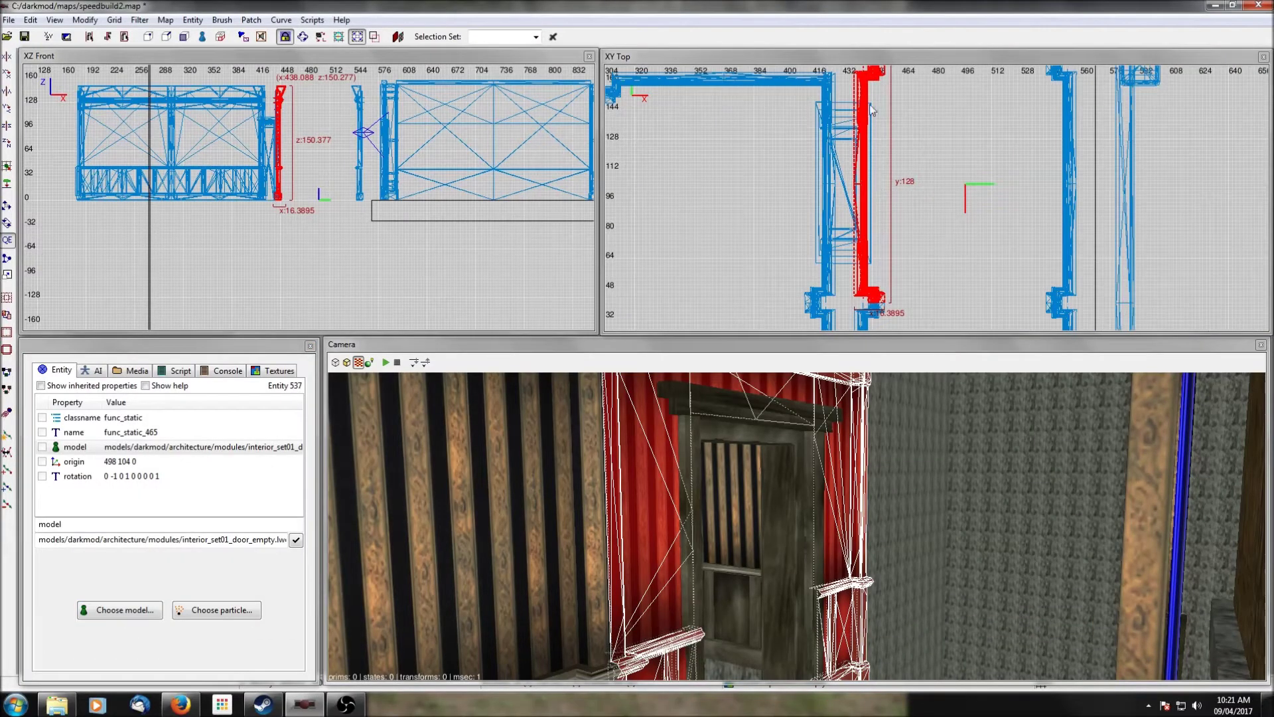
key(Escape)
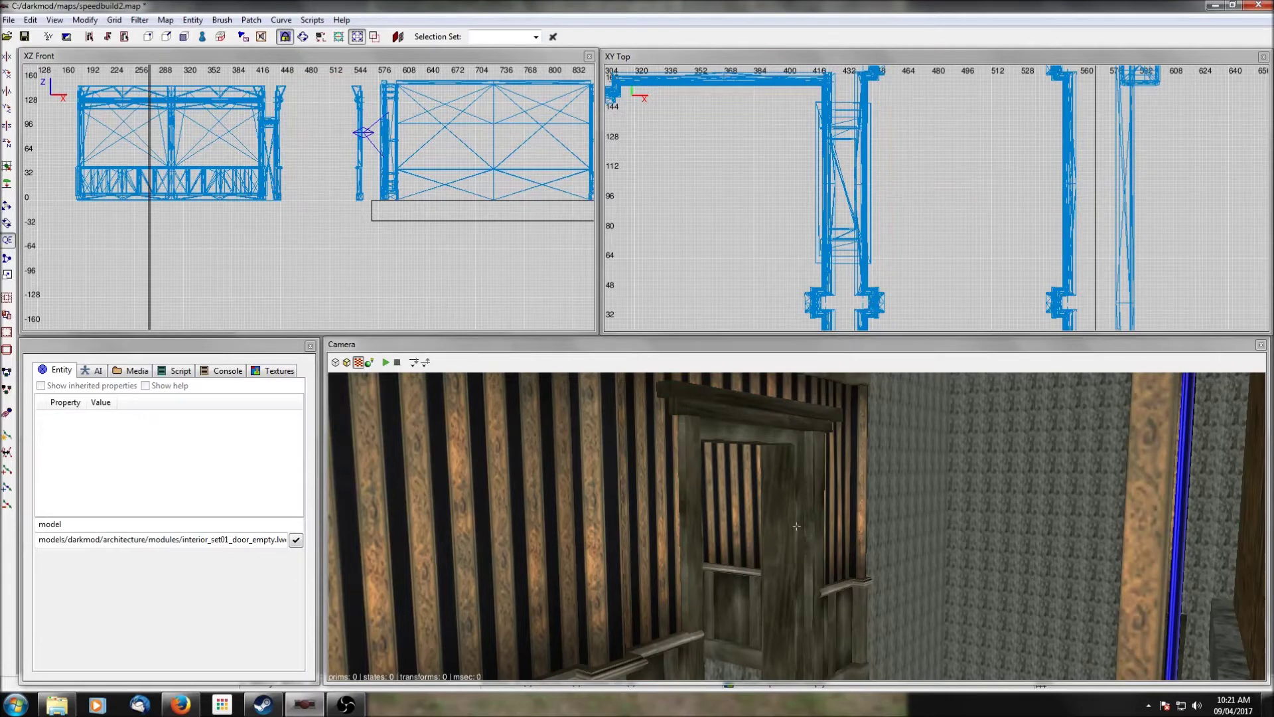
right_click(766, 491)
right_click(724, 449)
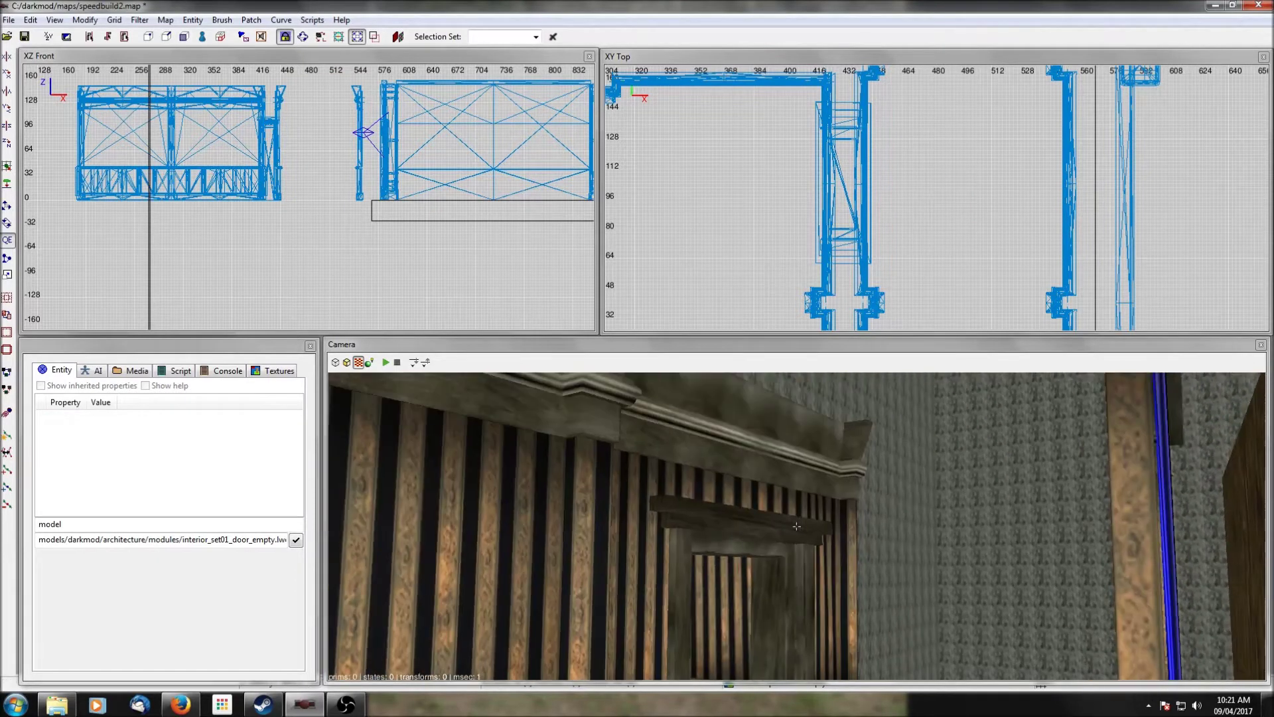
Step: Draw a floor brush about 406 by 1068 by 28 units under the new rooms and hall, matching the side hall's wooden floor
right_click(738, 480)
scroll(860, 223, down, 10)
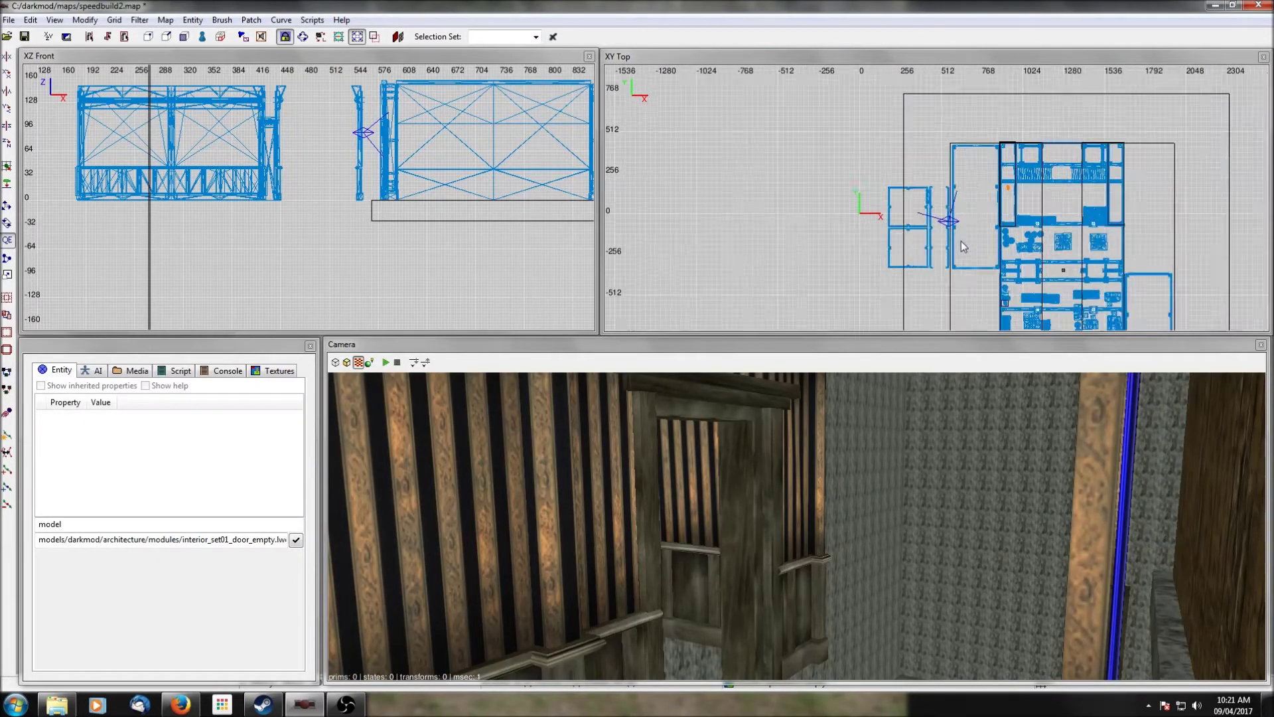
right_click(898, 421)
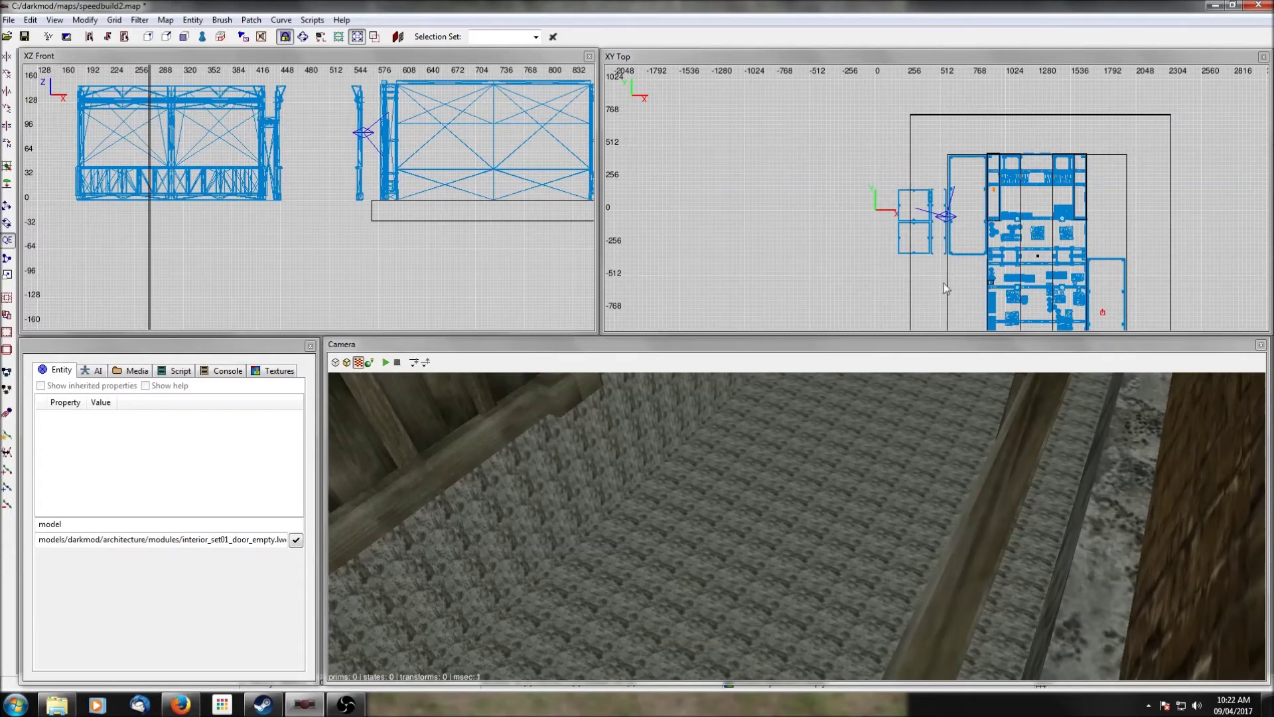
scroll(945, 280, up, 5)
shift+click(1125, 459)
scroll(994, 197, down, 2)
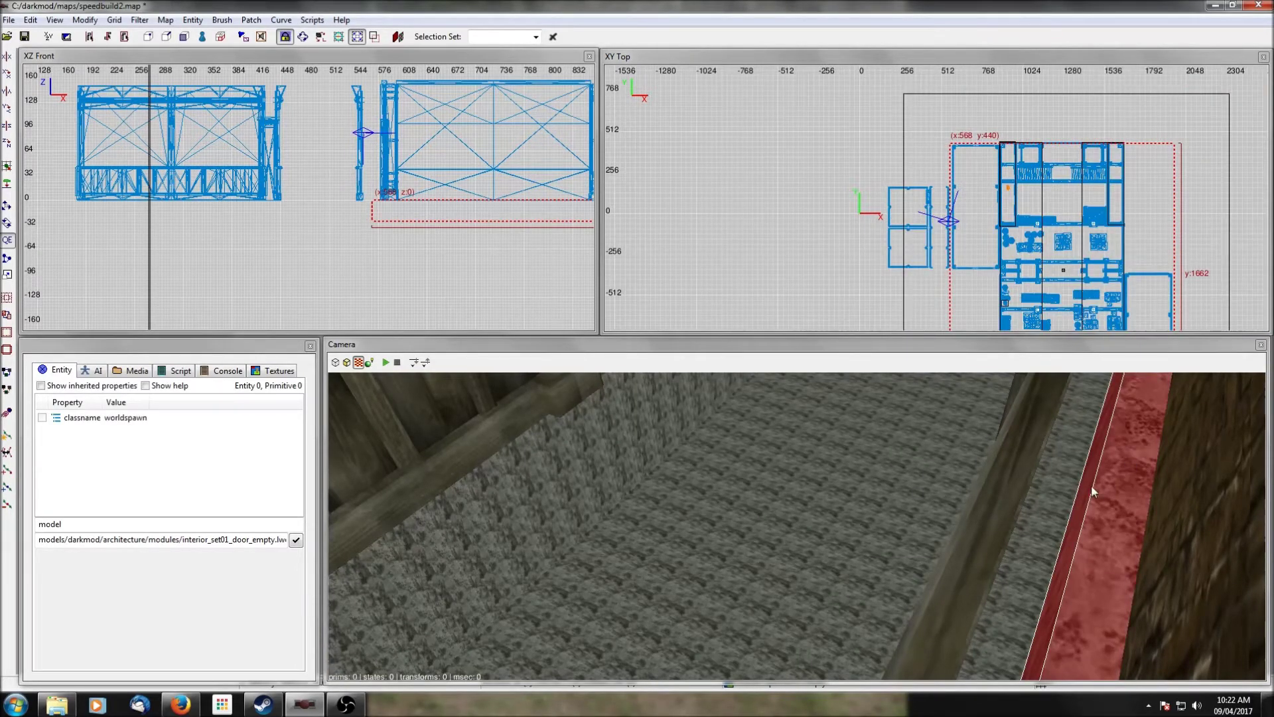
key(Escape)
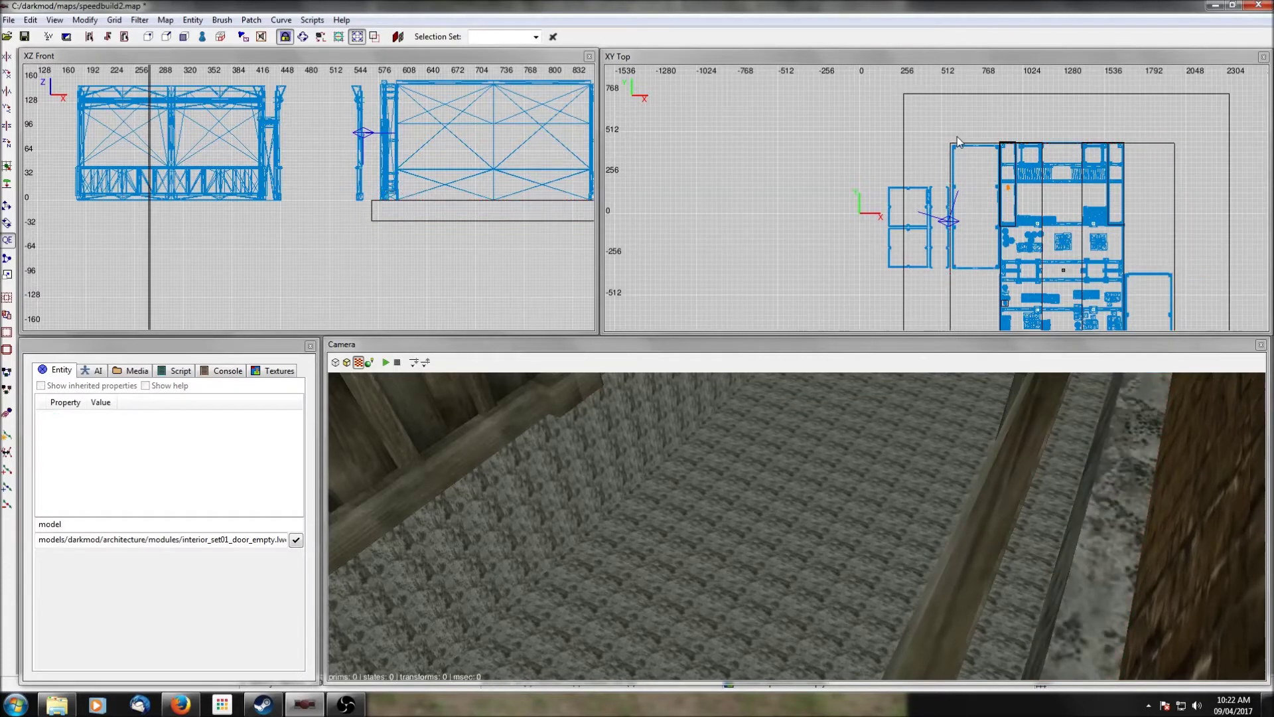
mouse_move(951, 145)
mouse_down()
mouse_move(890, 244)
mouse_move(886, 315)
mouse_up()
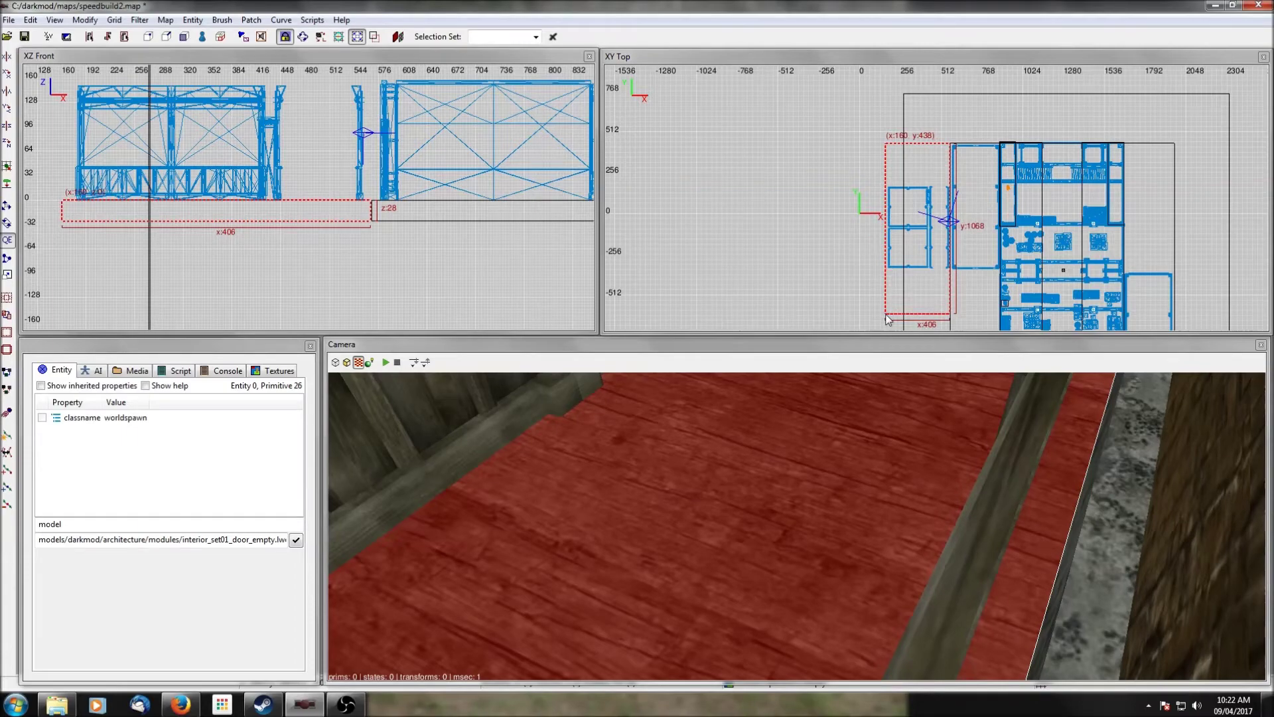
right_click(902, 447)
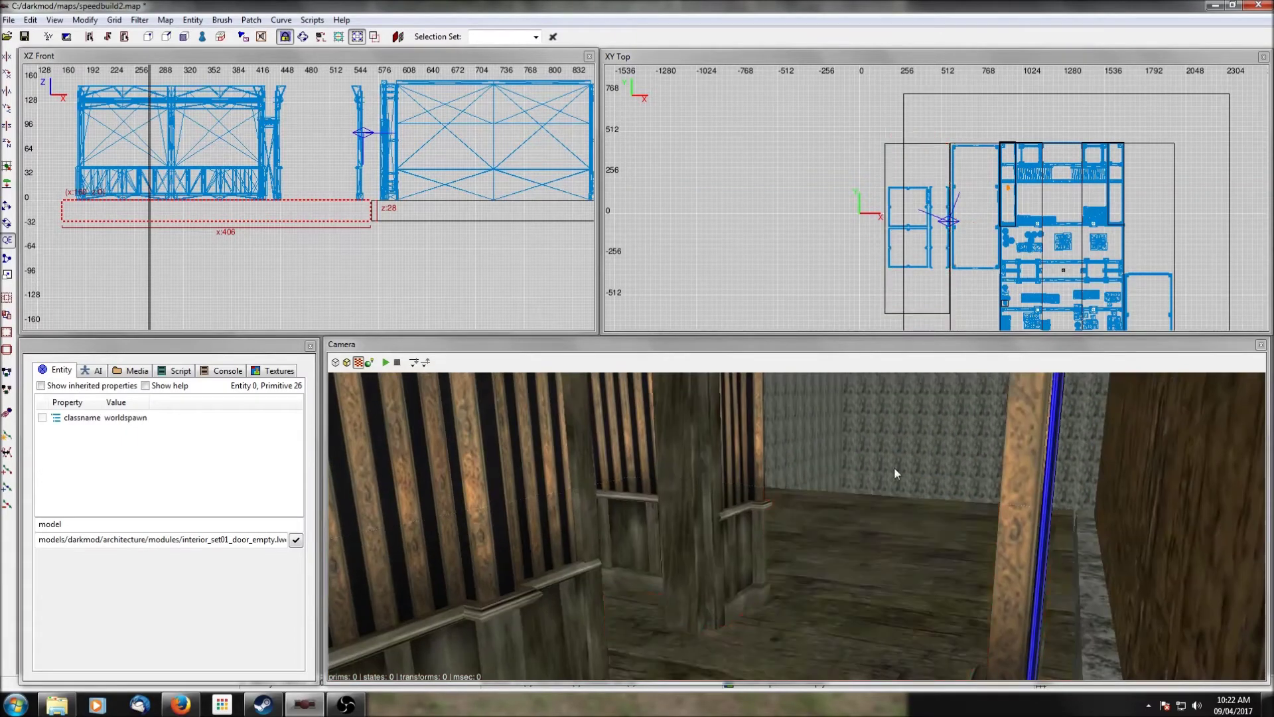
key(Escape)
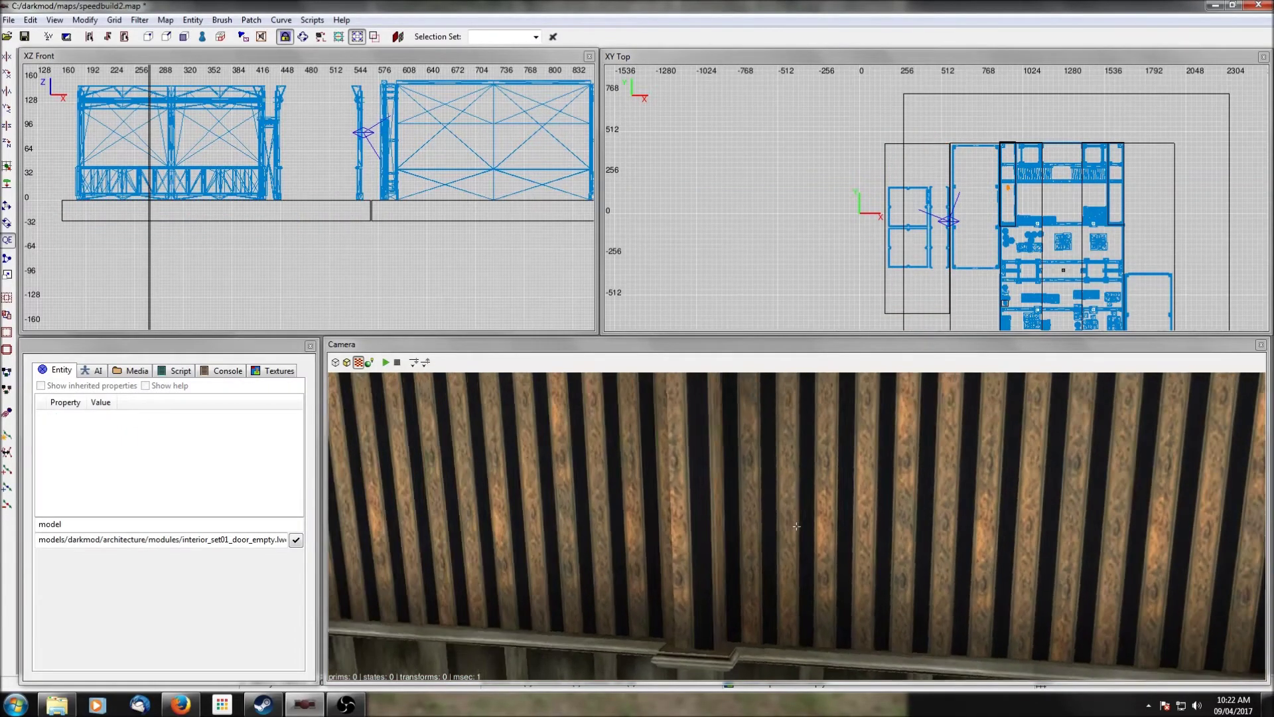
Step: Ungroup the lower 2x2 room prefab so its wall segments can be edited individually
right_click(664, 433)
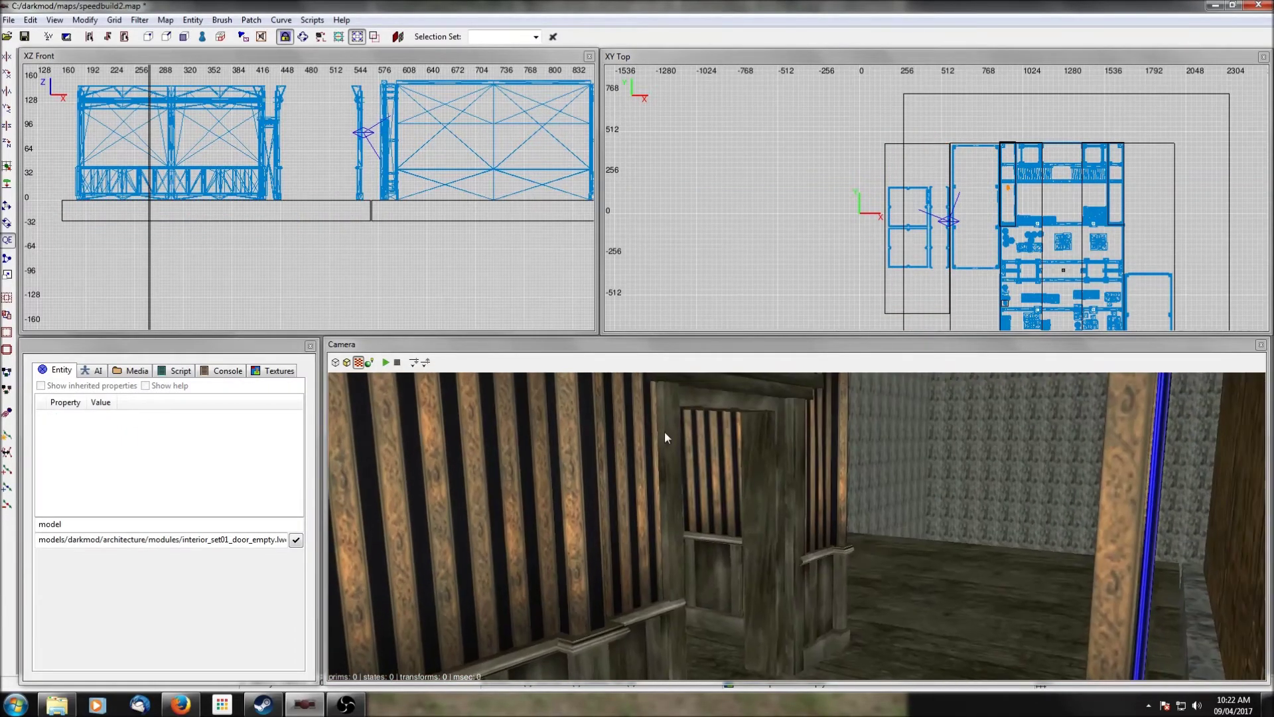
right_click(857, 506)
right_click(857, 506)
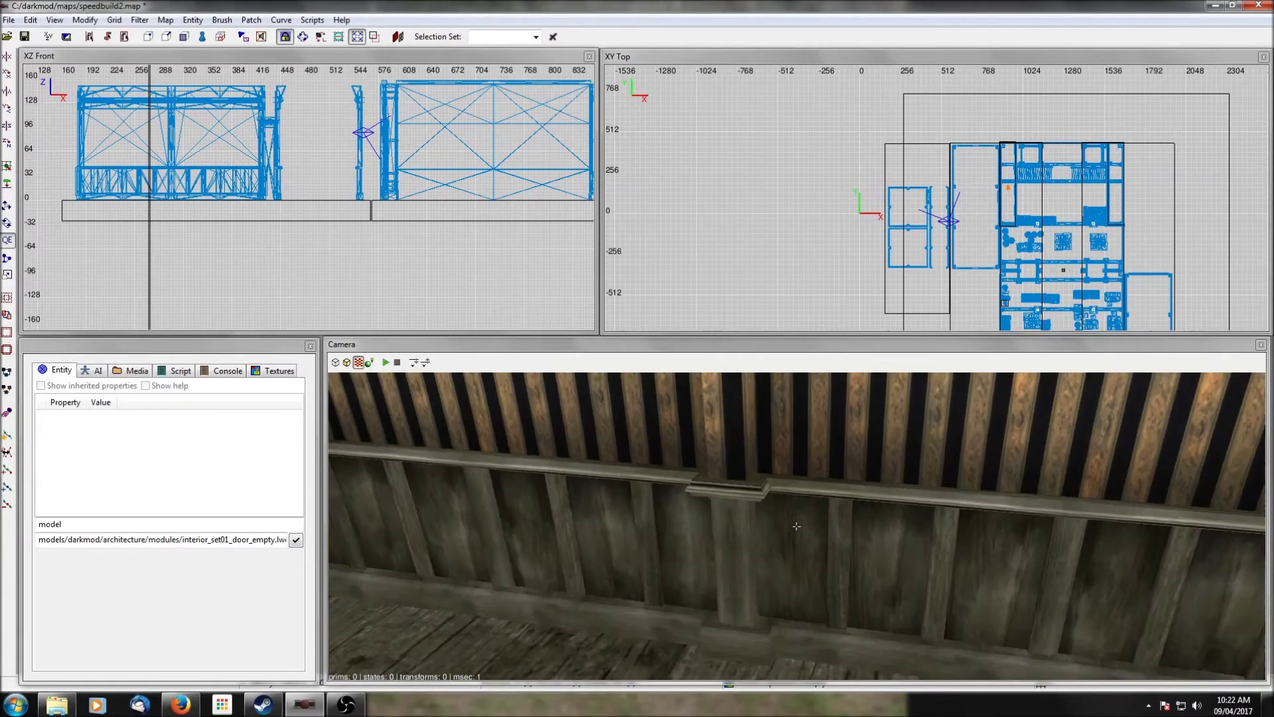
scroll(883, 283, up, 7)
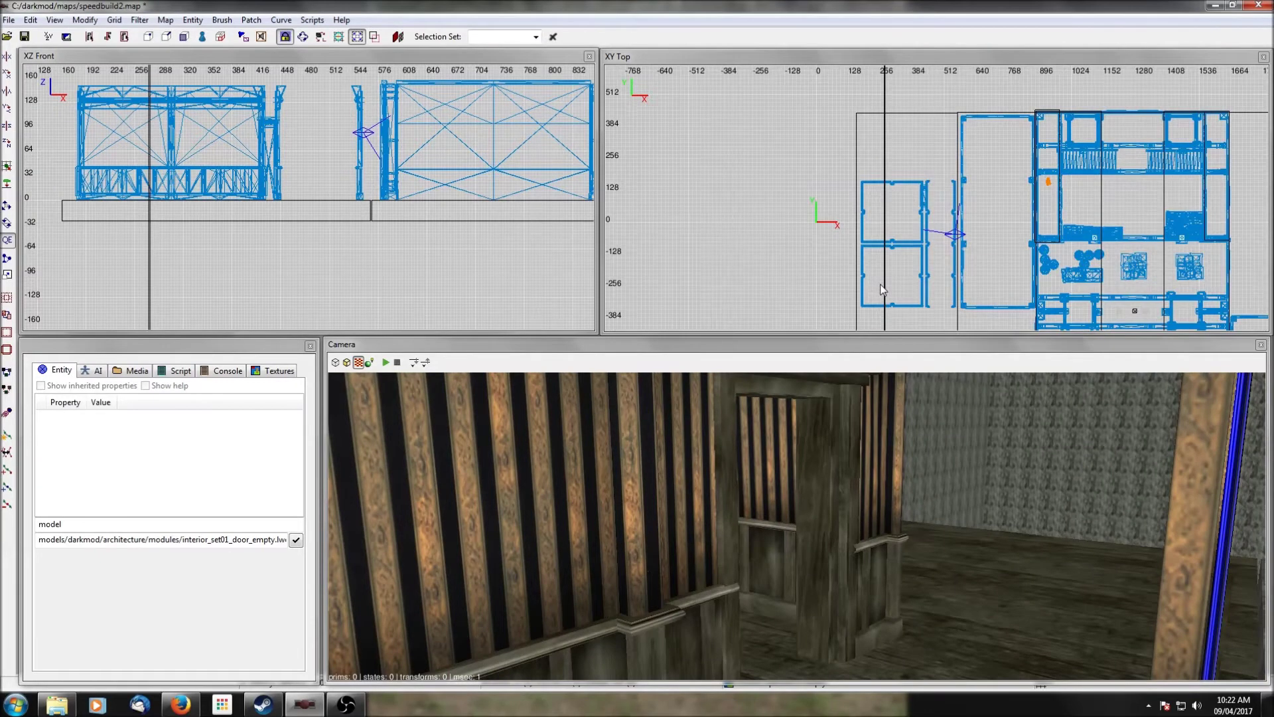
scroll(975, 276, down, 5)
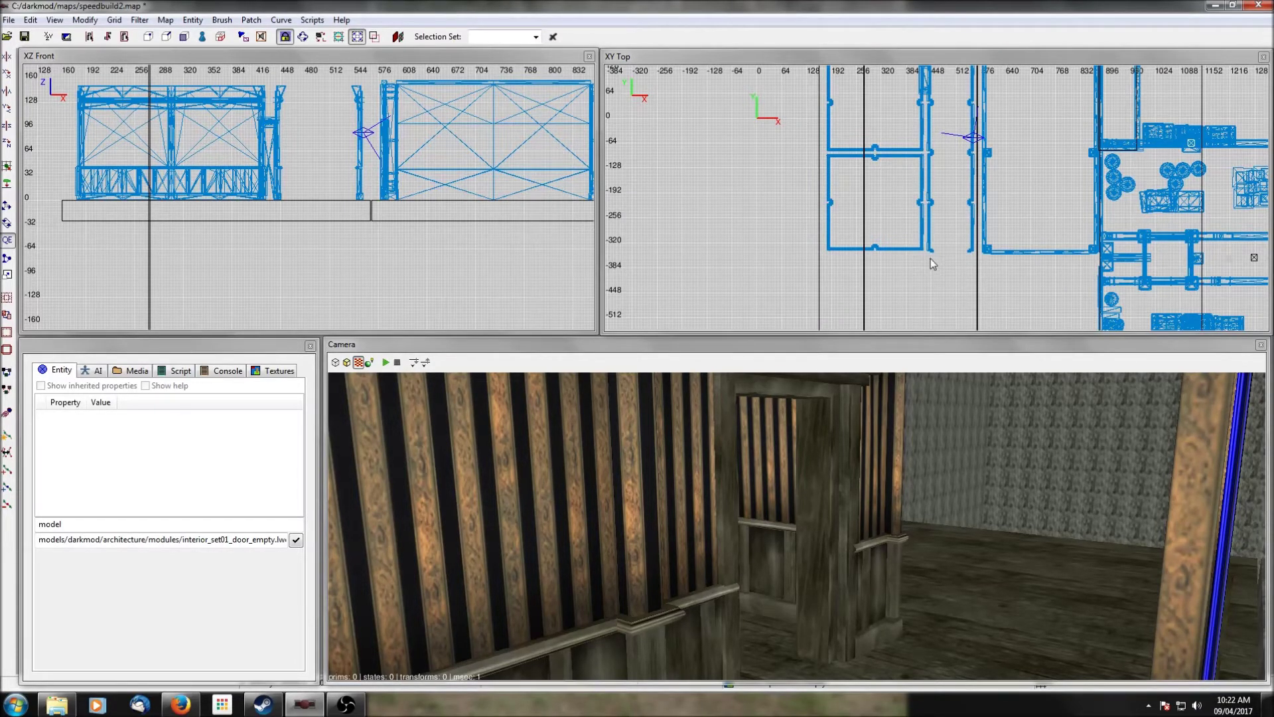
shift+click(923, 183)
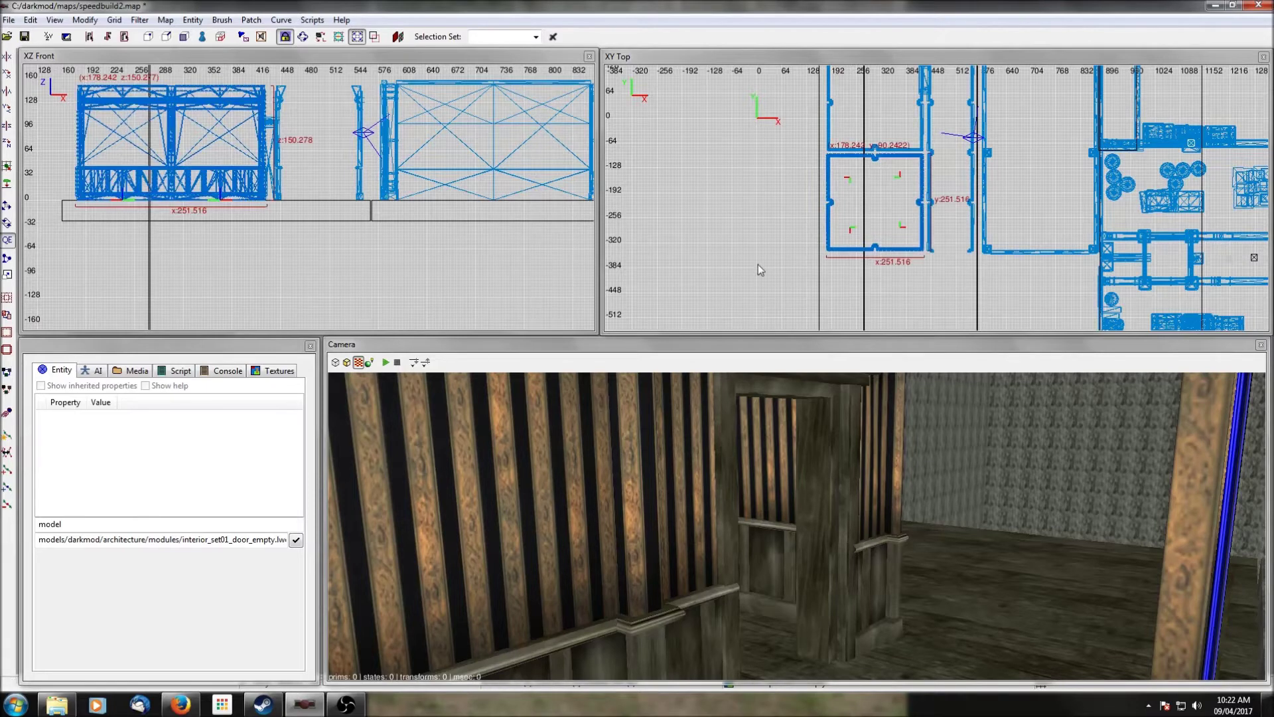
right_click(795, 172)
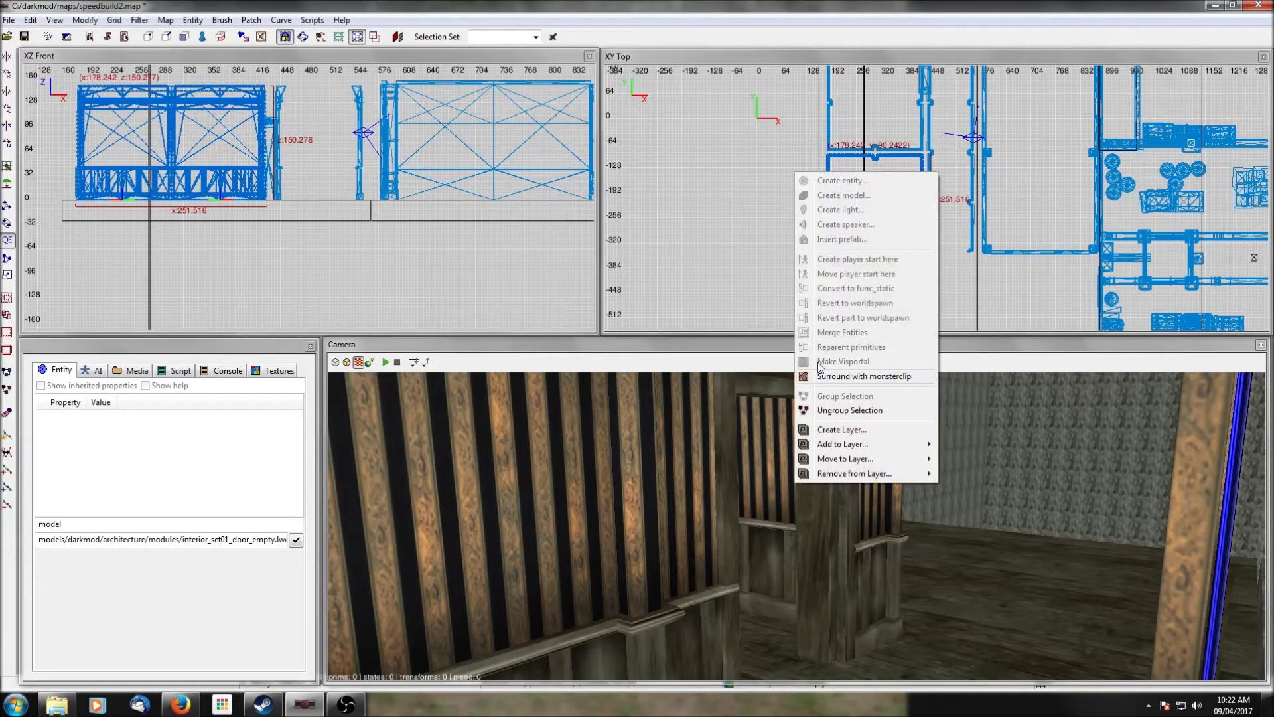
click(826, 411)
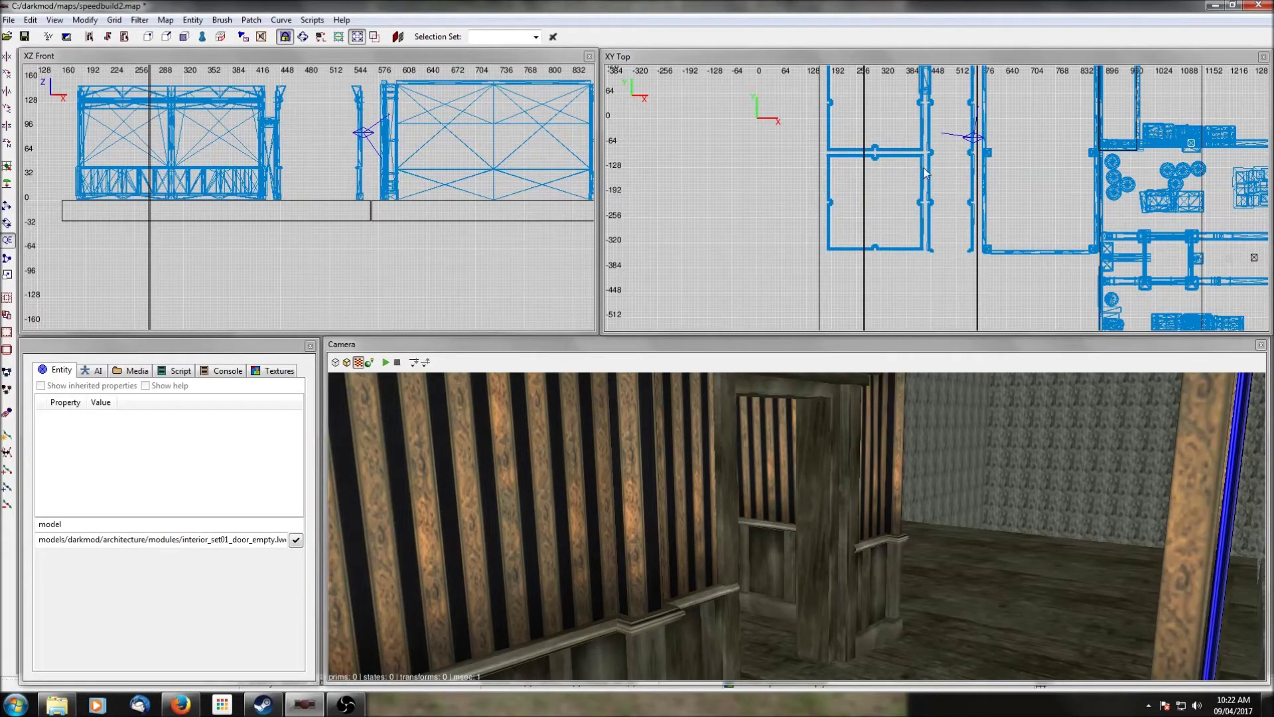
Step: Copy the upper room's corner door model onto the lower room's upper corner segment next to the hall and clear the selection
shift+click(929, 96)
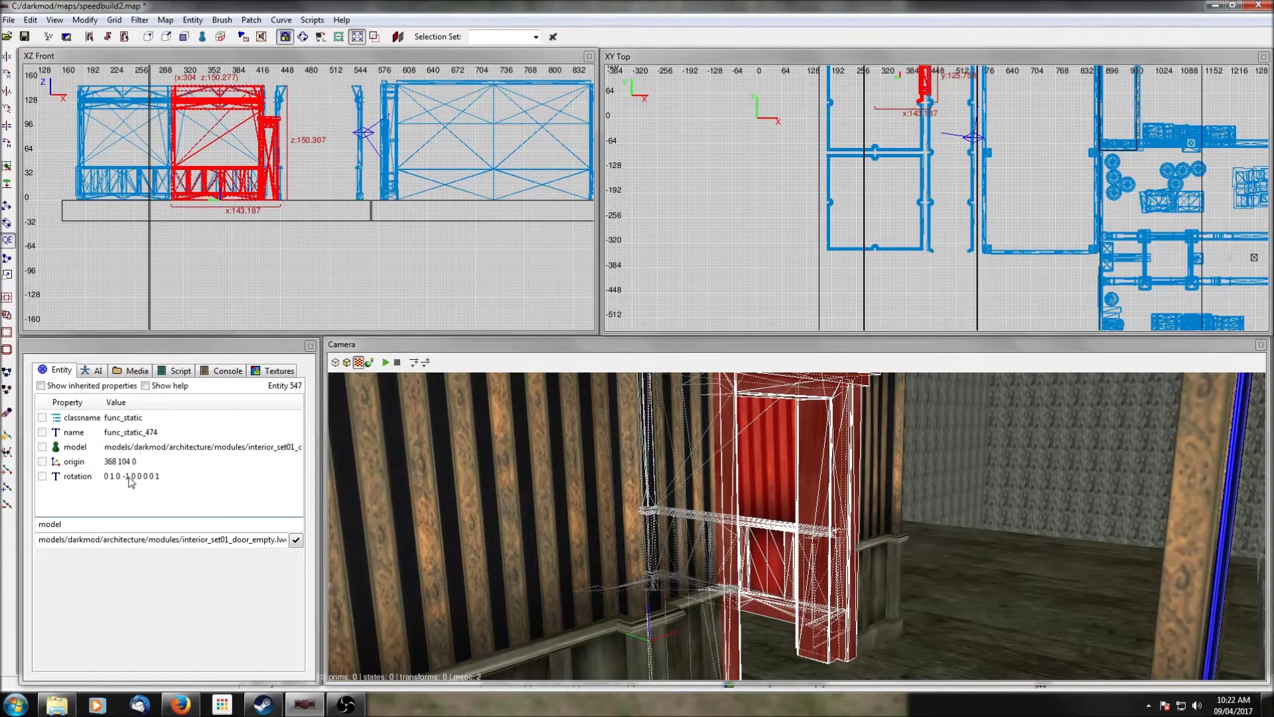
click(75, 450)
key(Delete)
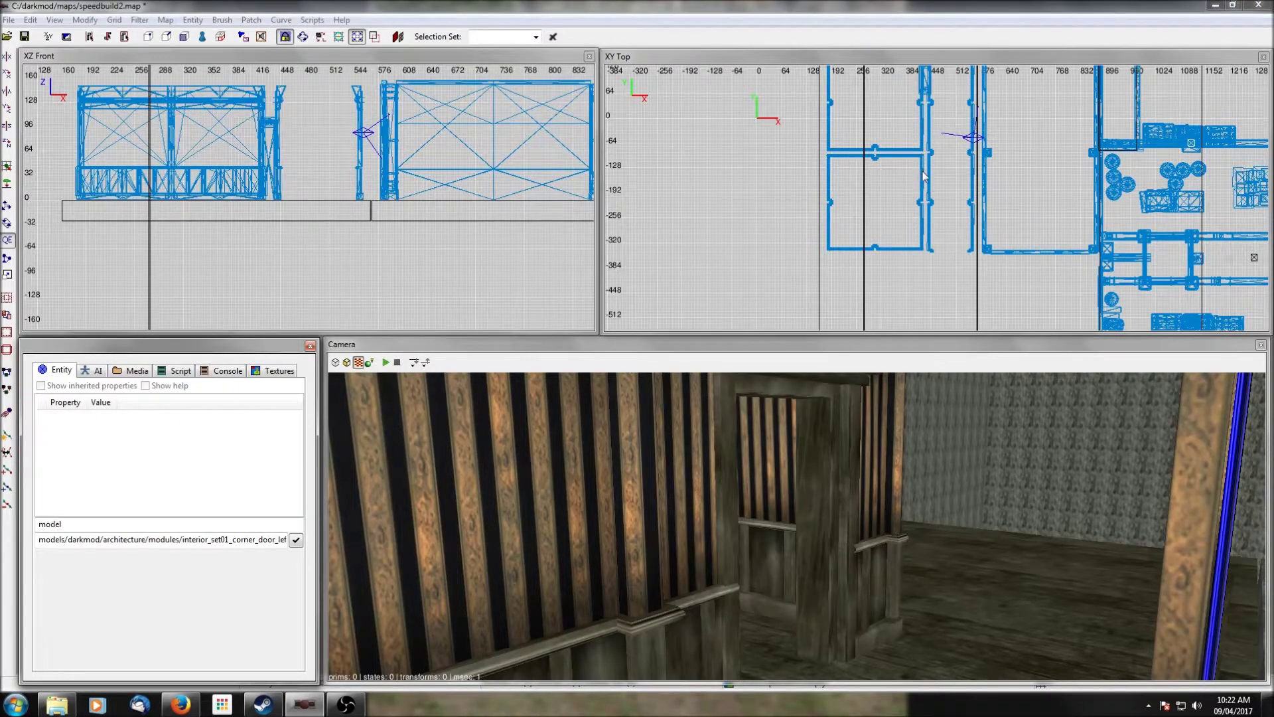
shift+click(923, 176)
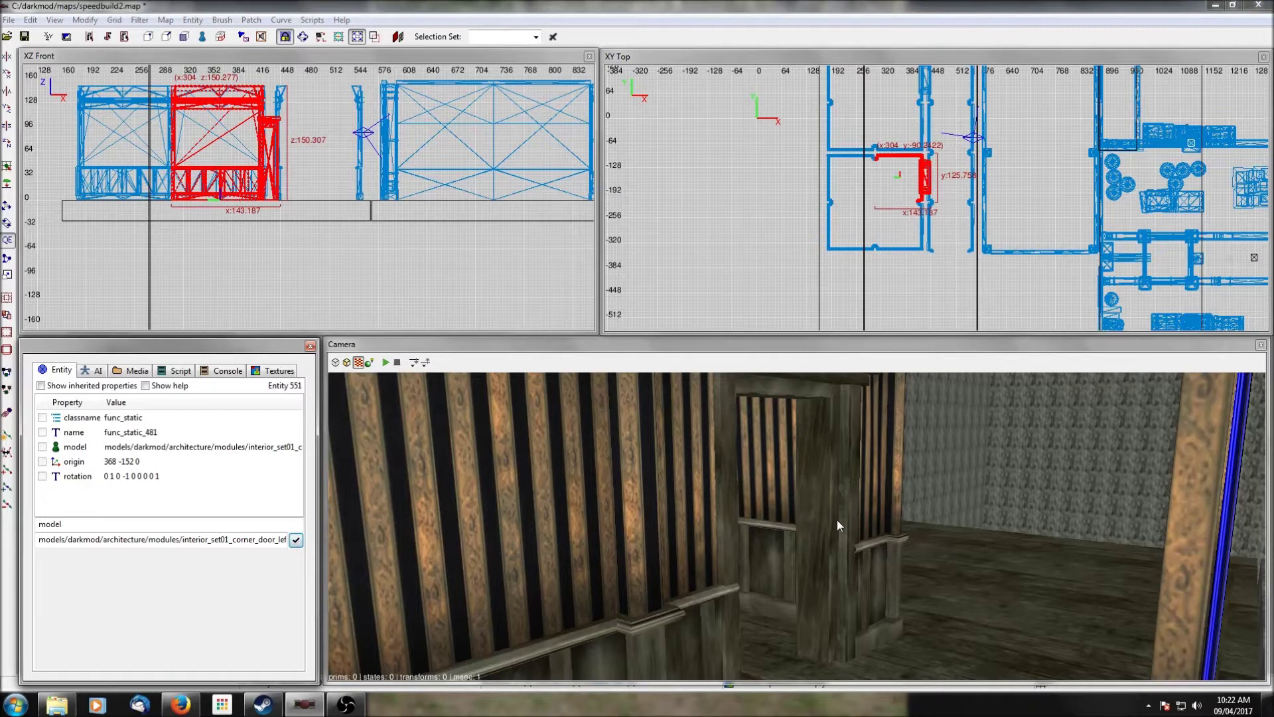
key(Escape)
Step: Copy the hall's interior_set01_door_empty.lwo model onto the hall wall segment in front of the lower room's door and clear the selection
shift+click(872, 463)
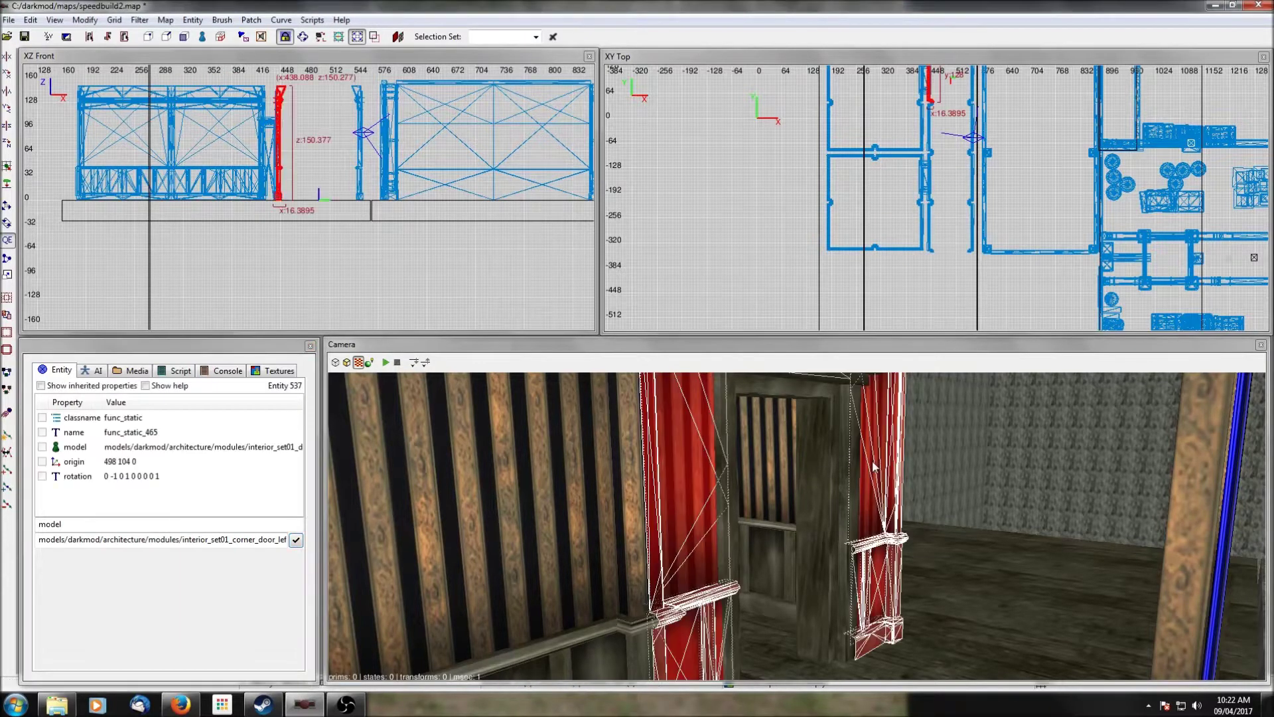
click(79, 449)
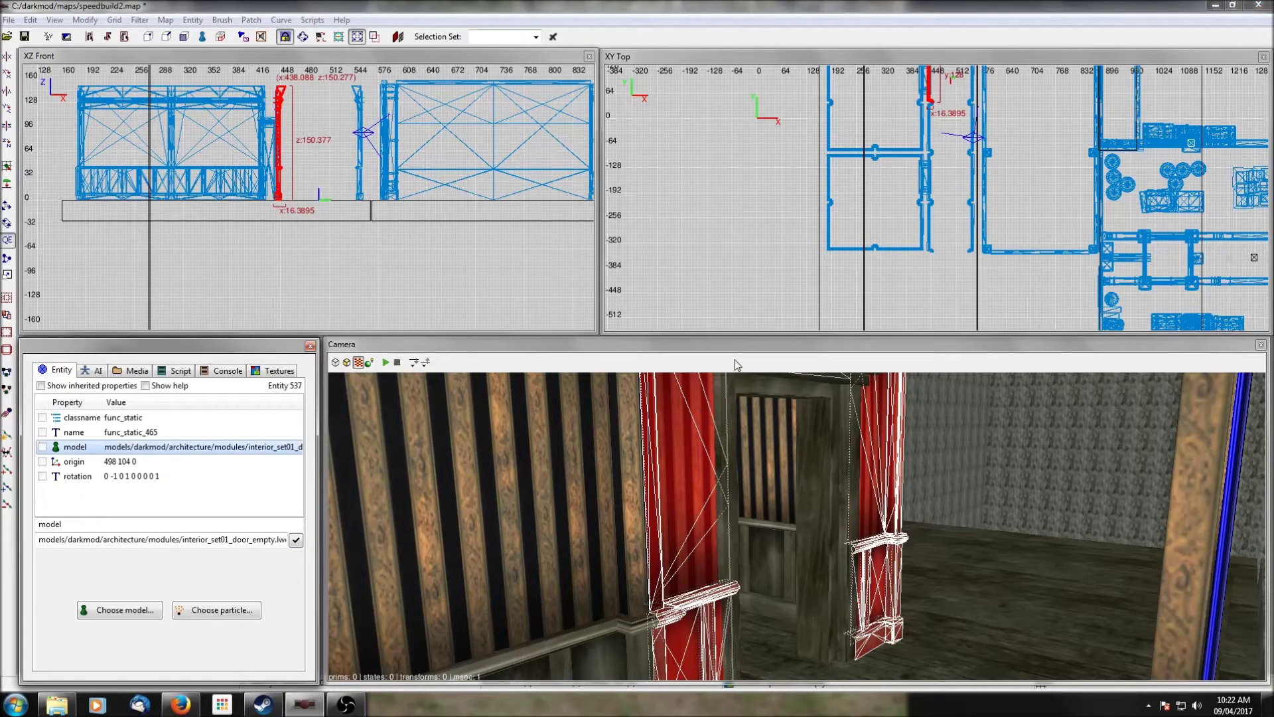
key(Escape)
shift+click(932, 200)
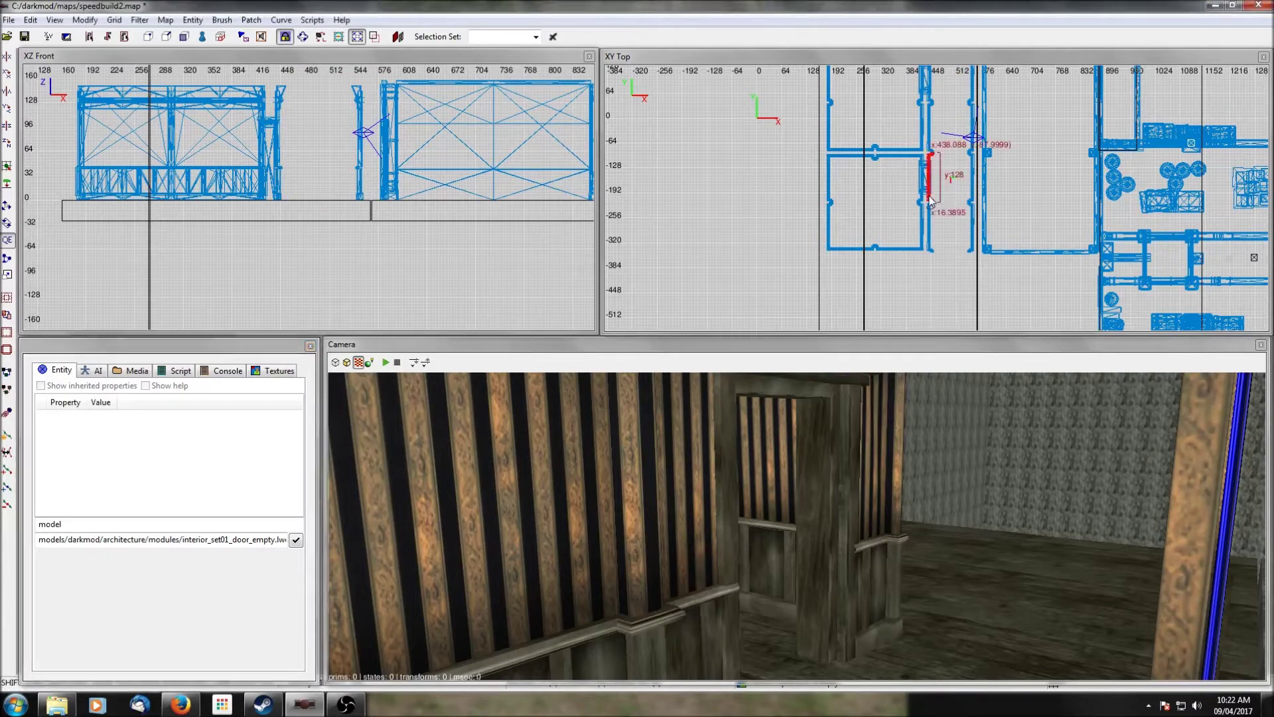
click(297, 545)
key(Escape)
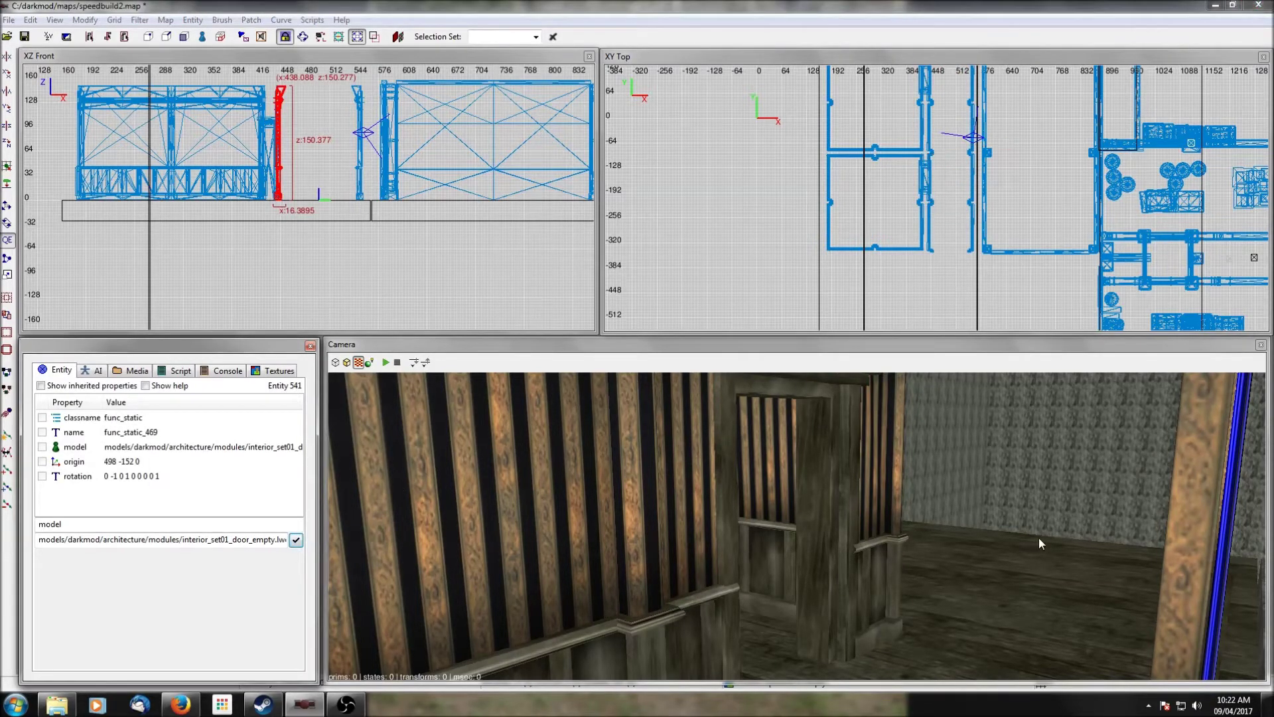
Step: Inspect the two room doorways from inside the hall and the upper end of the hall in the plan
right_click(1041, 543)
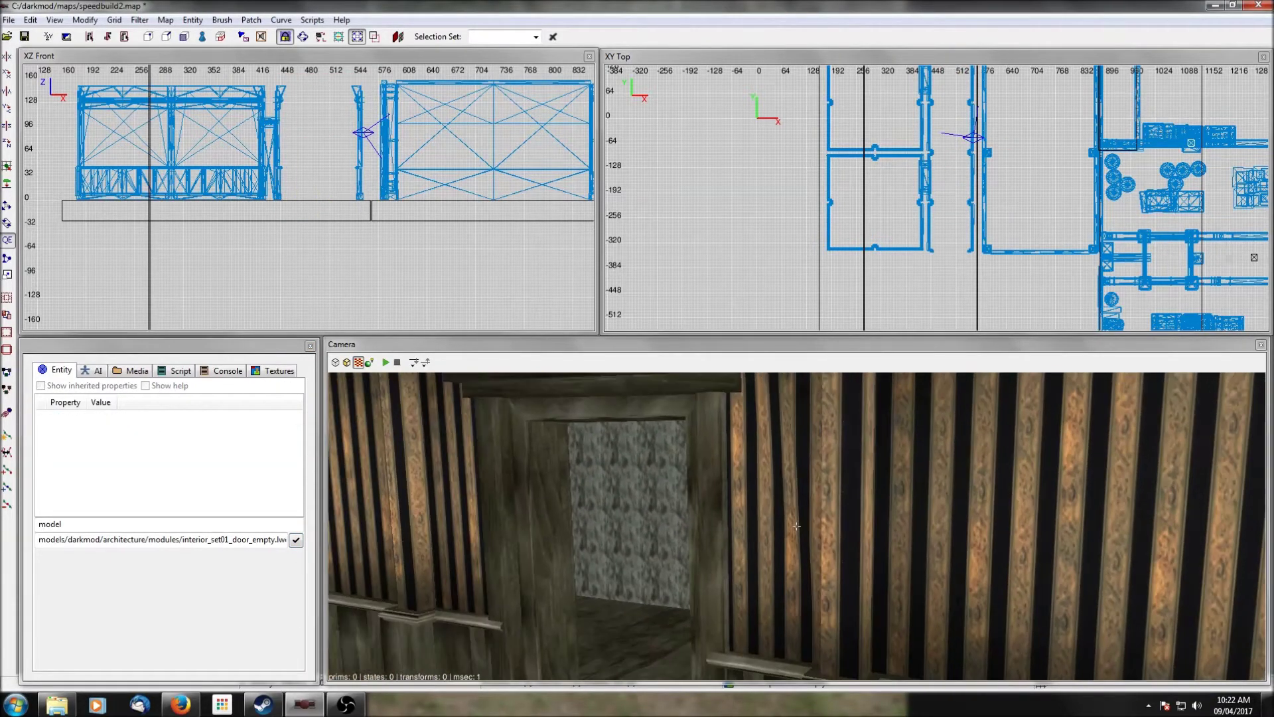
scroll(1052, 271, down, 2)
right_drag(1052, 271, 1007, 288)
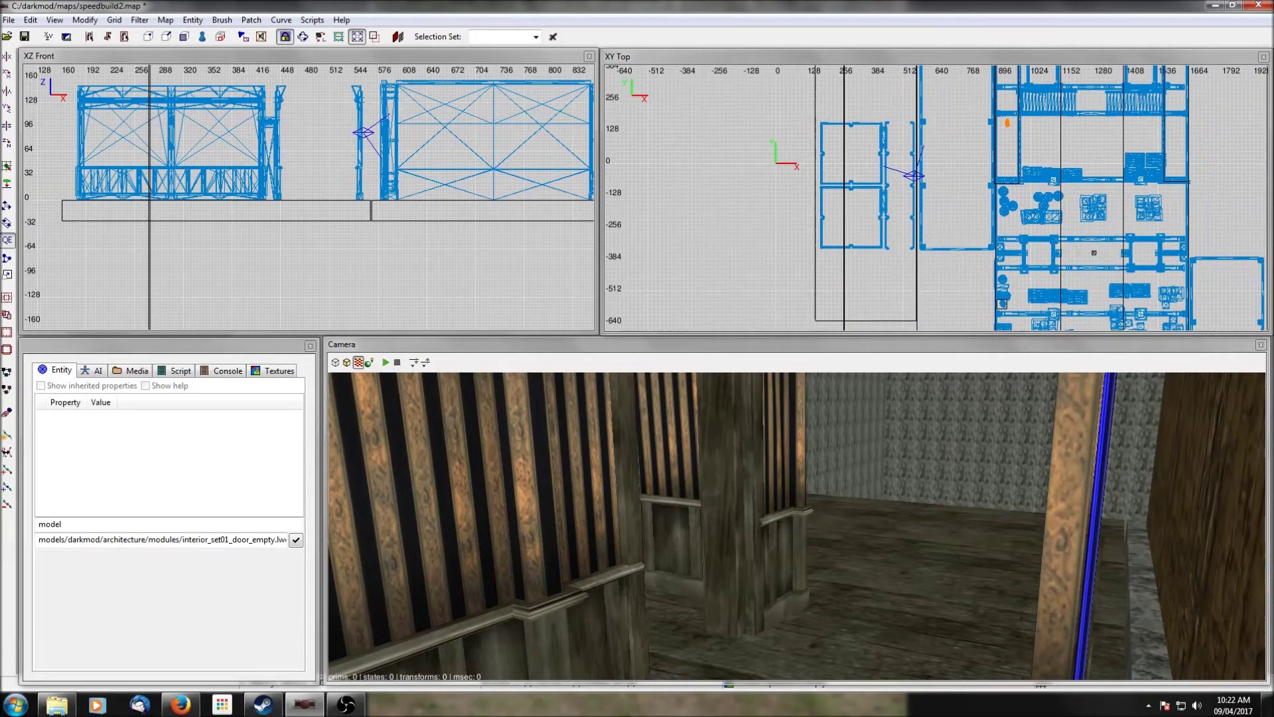
right_click(874, 427)
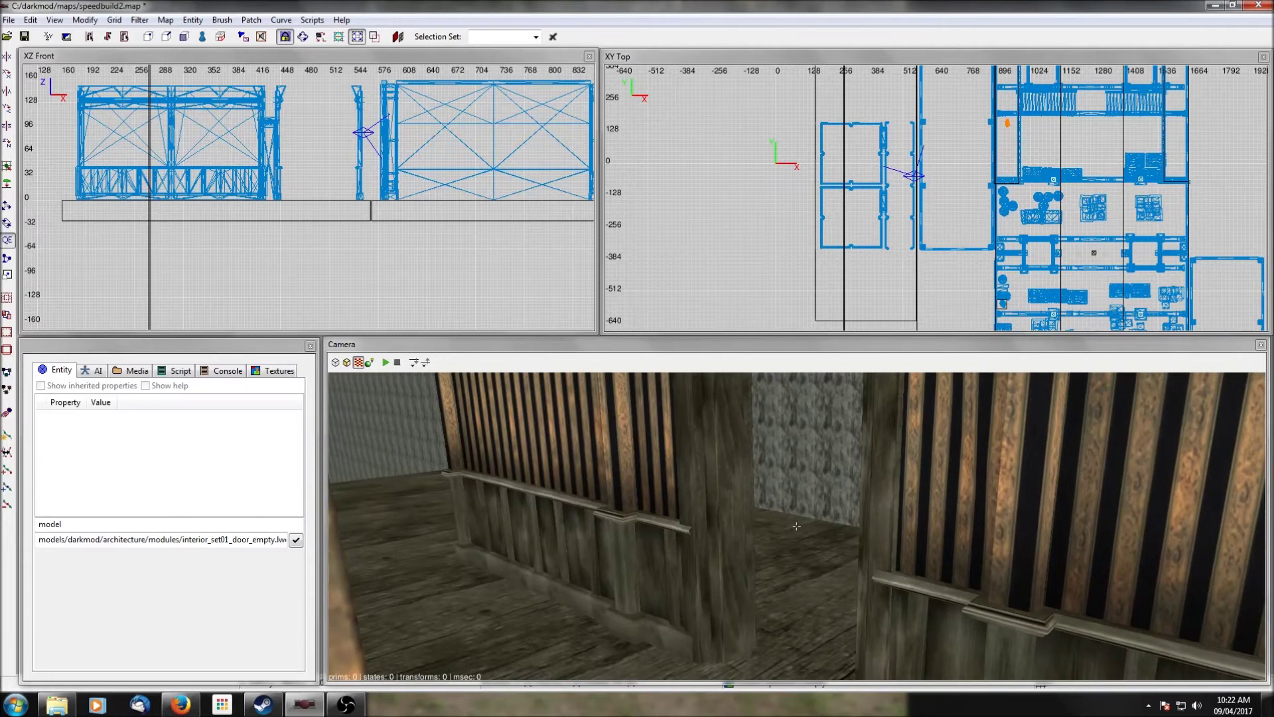
right_click(897, 478)
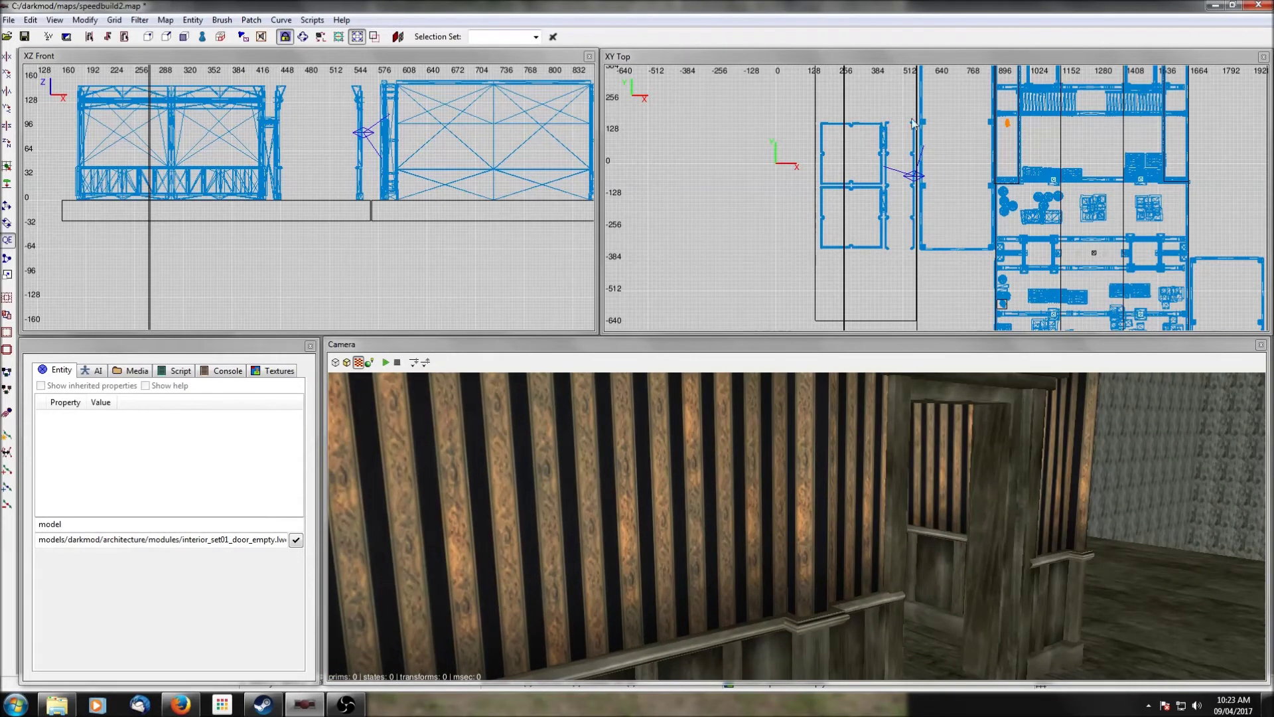
right_click(885, 521)
scroll(834, 191, up, 1)
scroll(833, 190, up, 1)
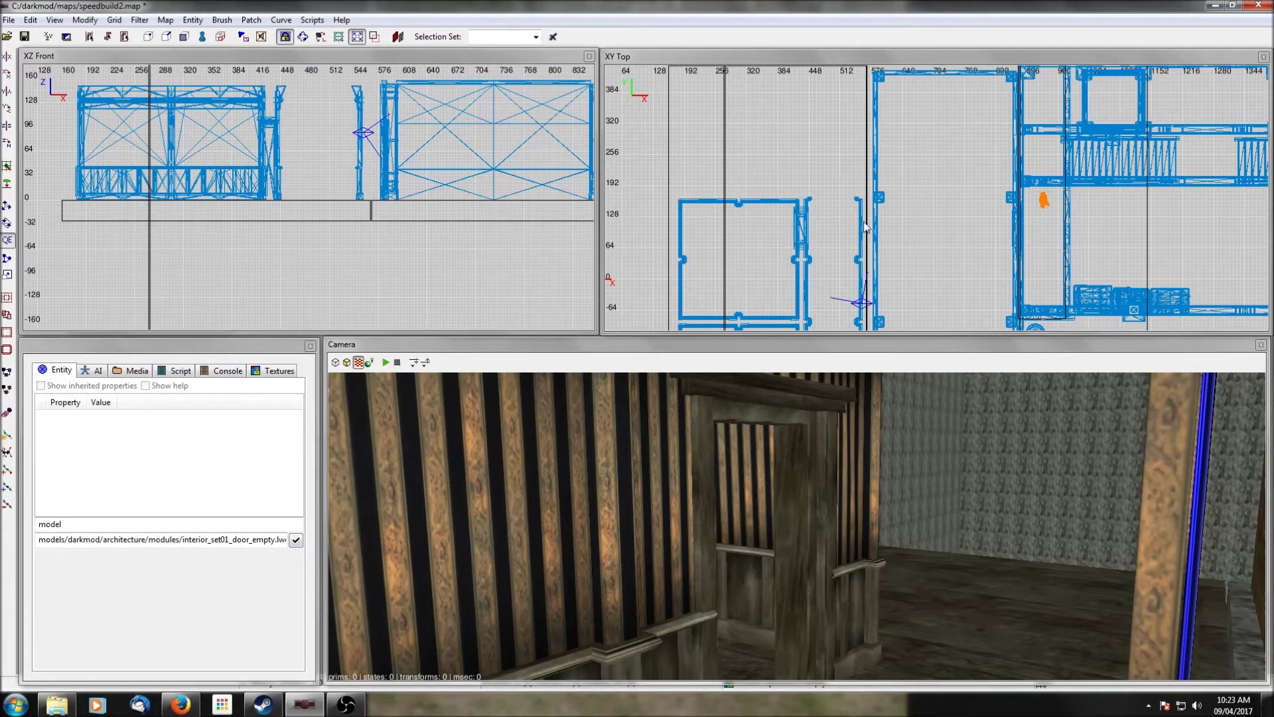
Step: Insert the interior01_hall_x4.pfb prefab above the upper 2x2 room
right_click(780, 161)
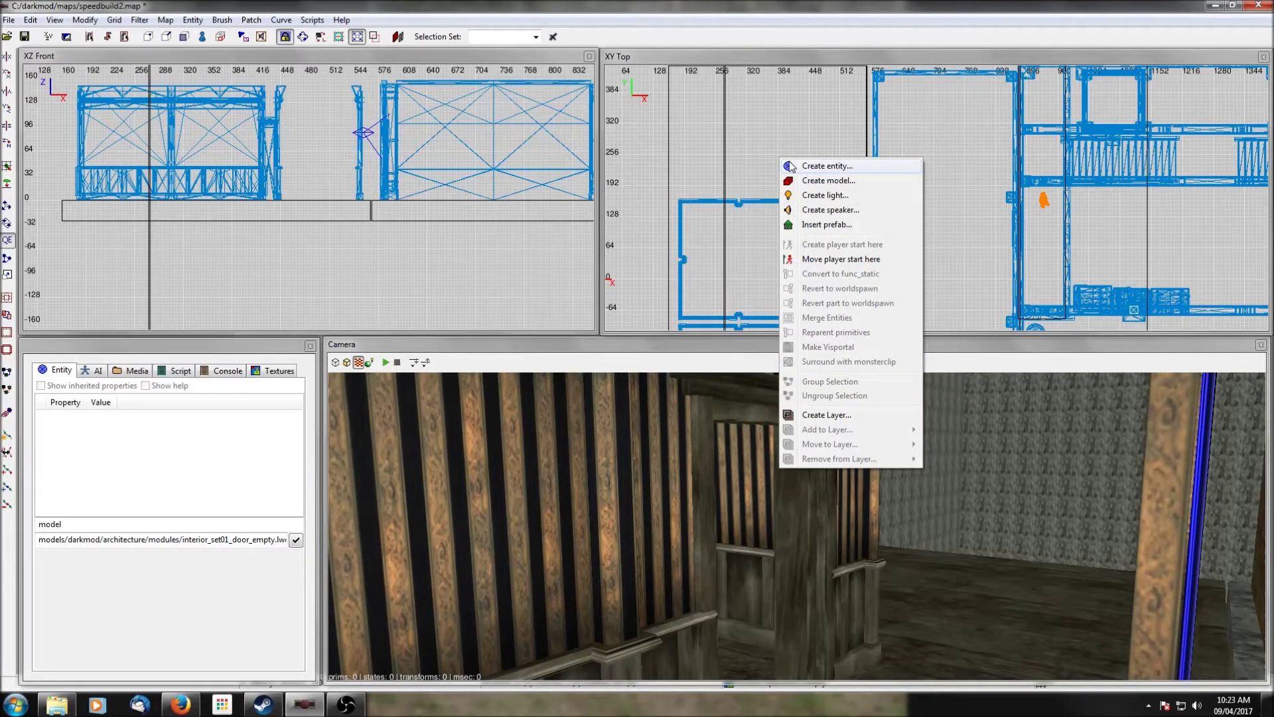
click(818, 226)
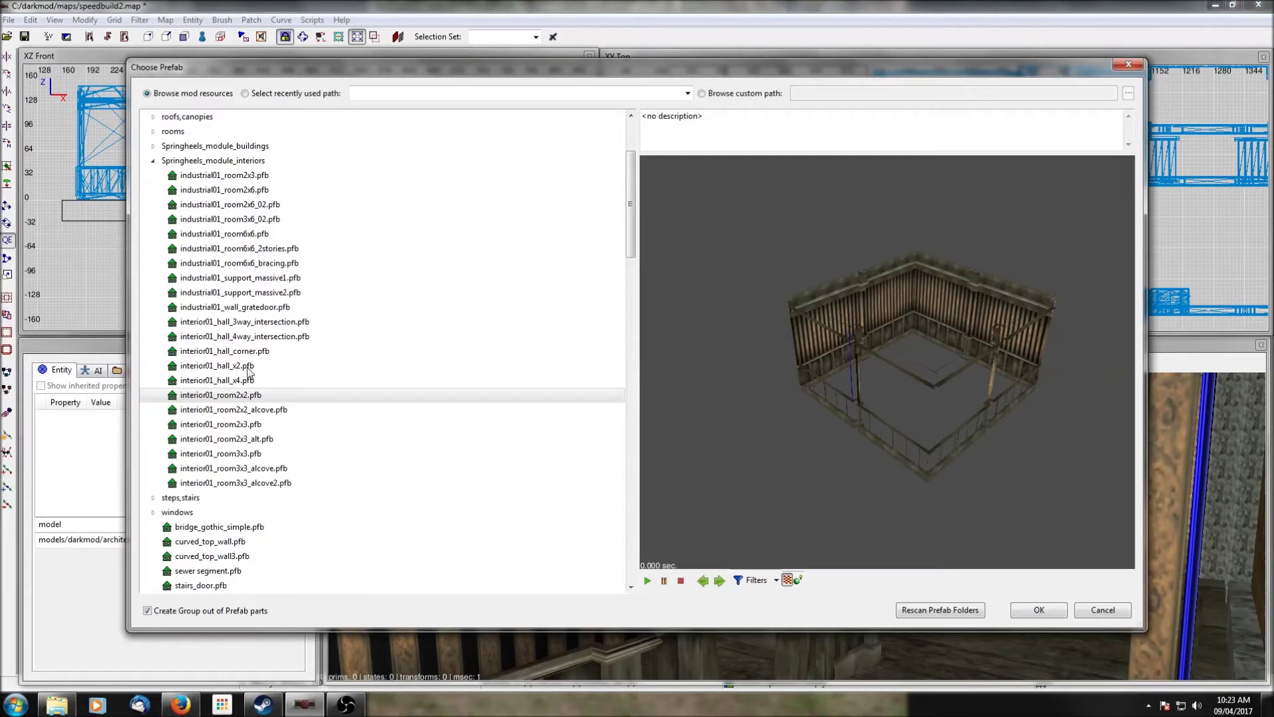
click(210, 367)
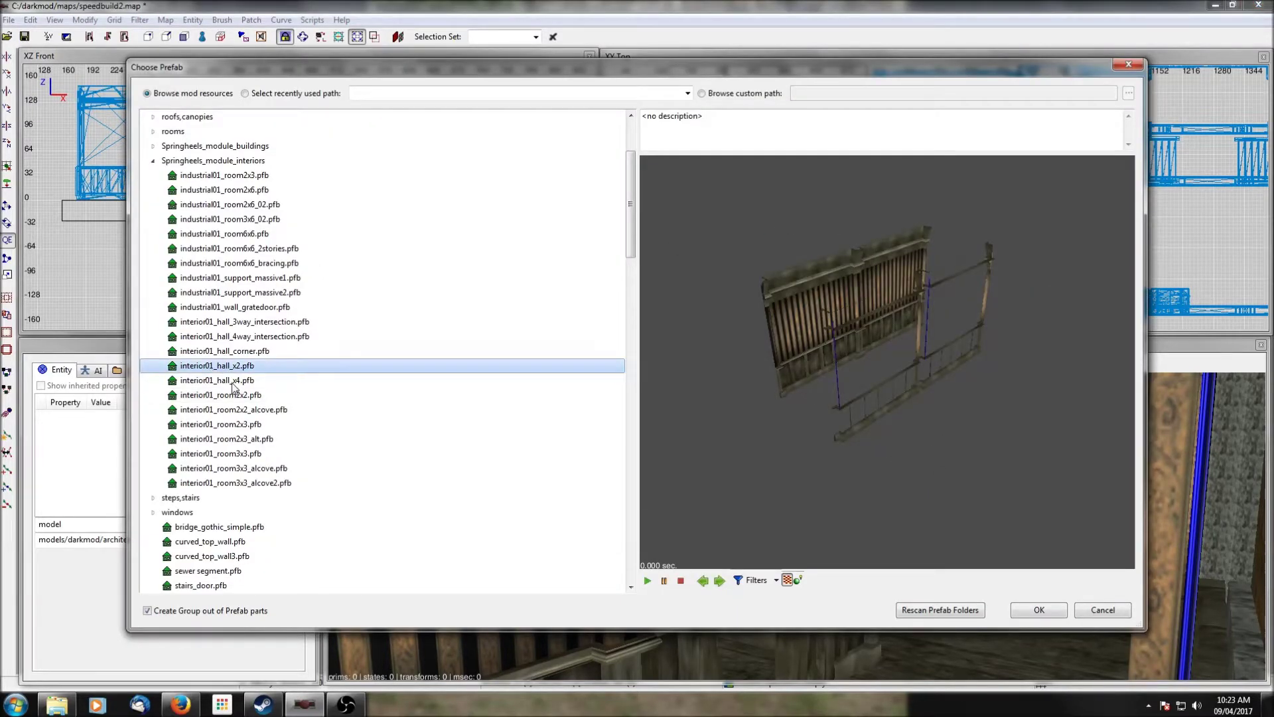
click(232, 382)
click(1037, 610)
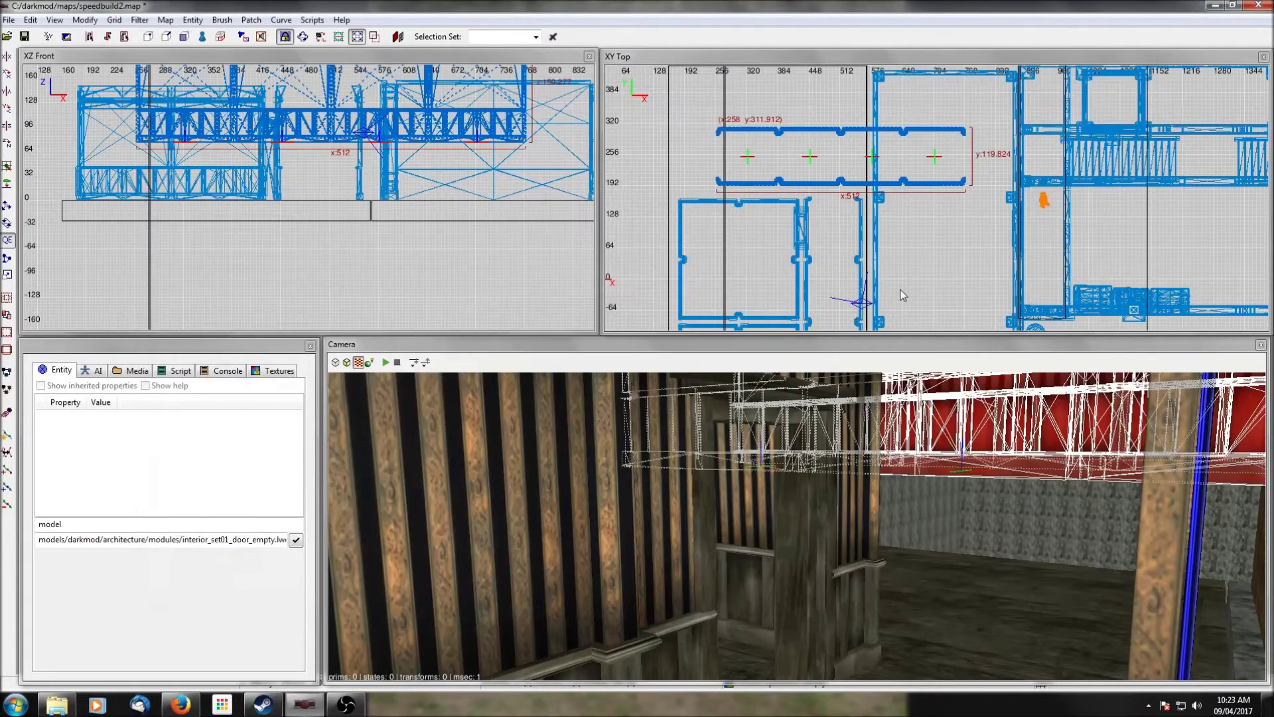
Step: Move the four-segment hall west so it runs along the upper room's outer wall and ends near the door hall's corner
drag(863, 185, 747, 187)
right_drag(758, 244, 840, 201)
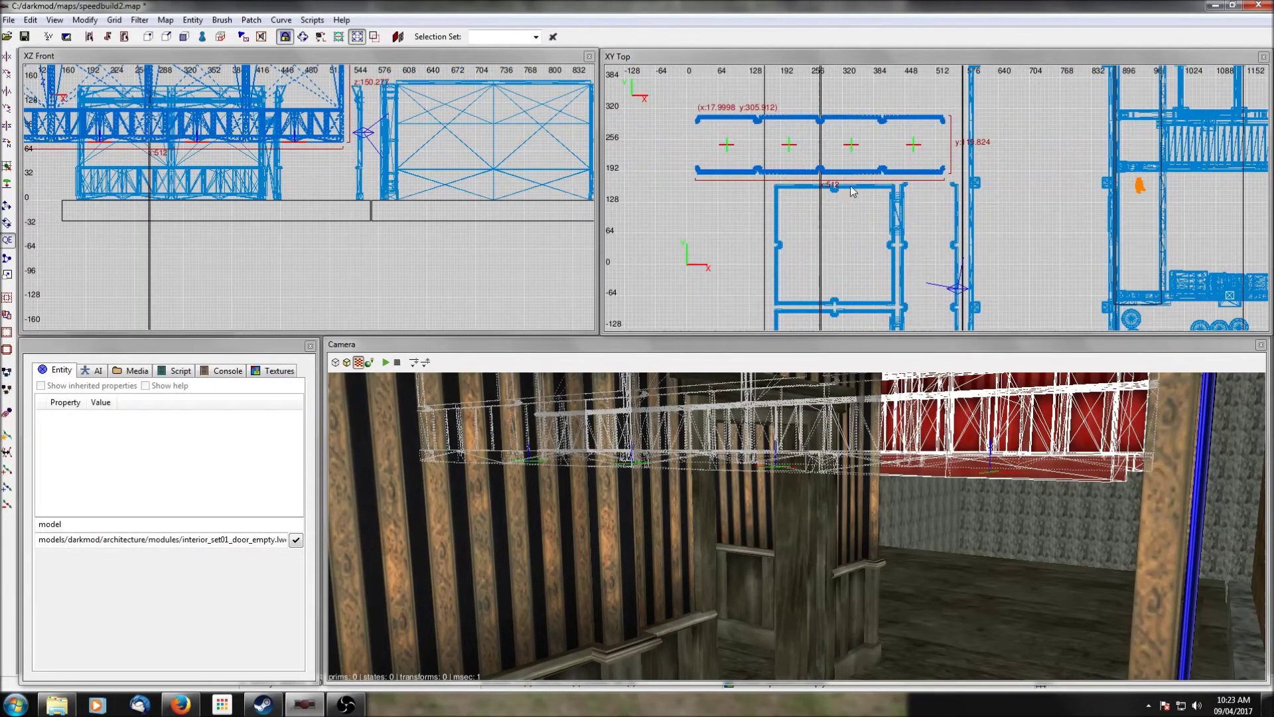
drag(852, 181, 813, 147)
scroll(802, 179, up, 4)
scroll(337, 181, down, 2)
Step: Lower the four-segment hall onto the floor brush, nudge its end into line with the door hall and clear the selection
right_drag(313, 161, 388, 167)
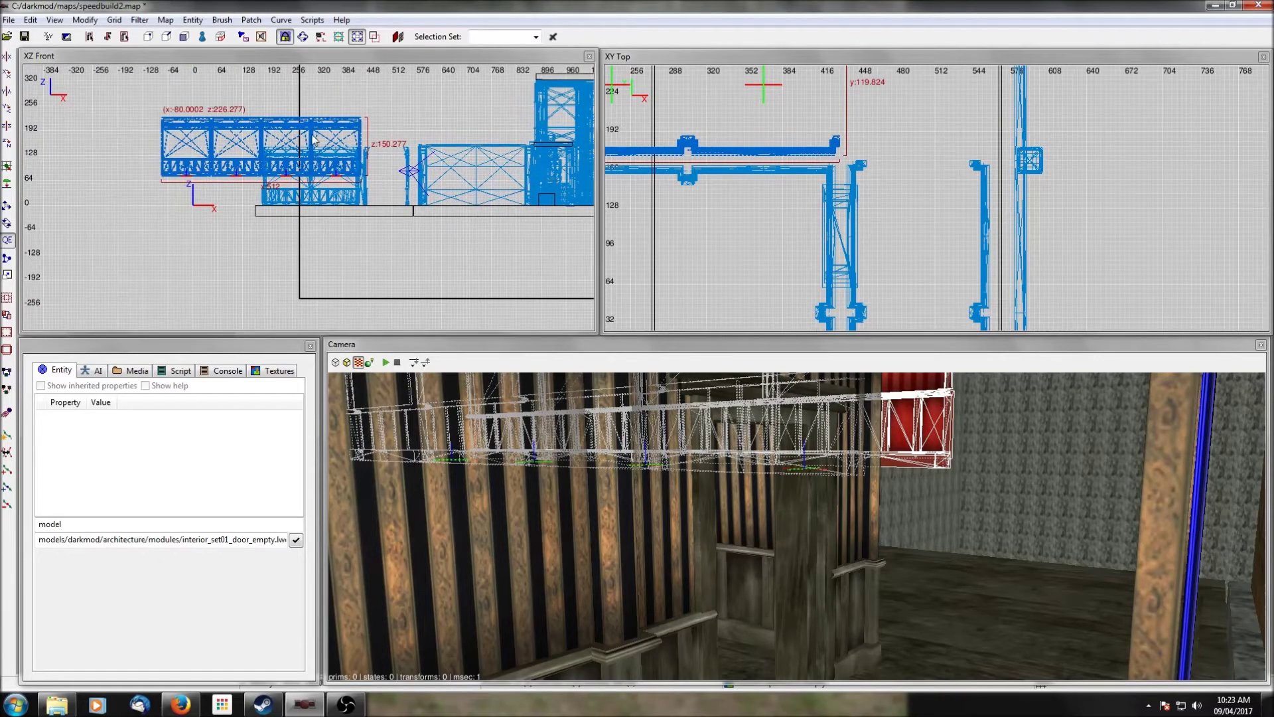
drag(318, 121, 320, 151)
scroll(319, 179, up, 3)
scroll(338, 204, up, 5)
drag(340, 203, 336, 203)
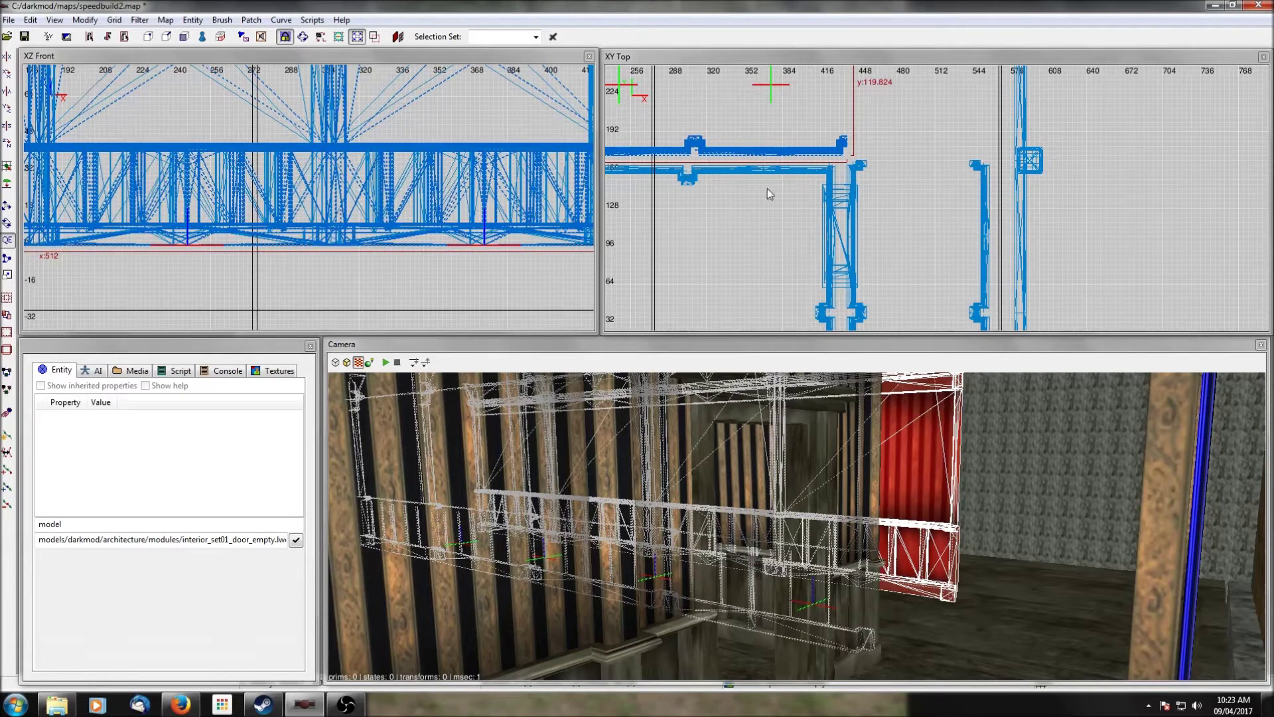
scroll(845, 119, down, 3)
key(Escape)
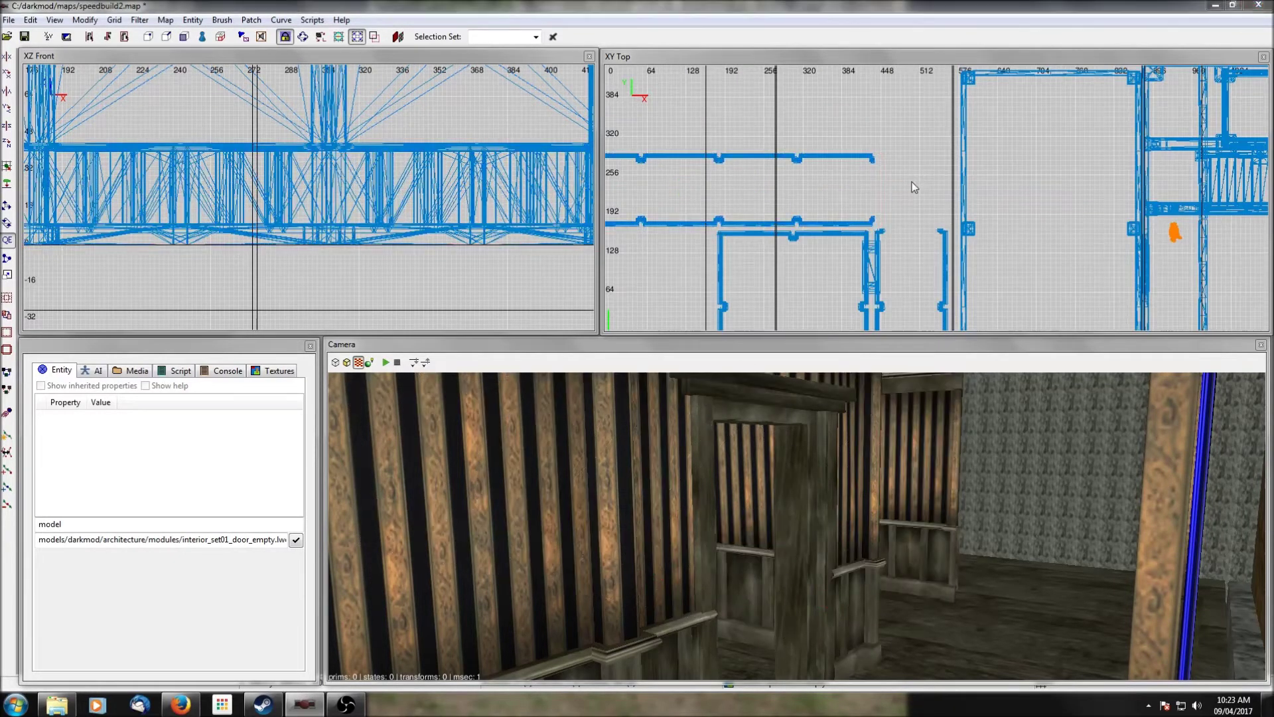
Step: Insert the interior_set01_corner.lwo model just east of the four-segment hall's open end
right_click(912, 182)
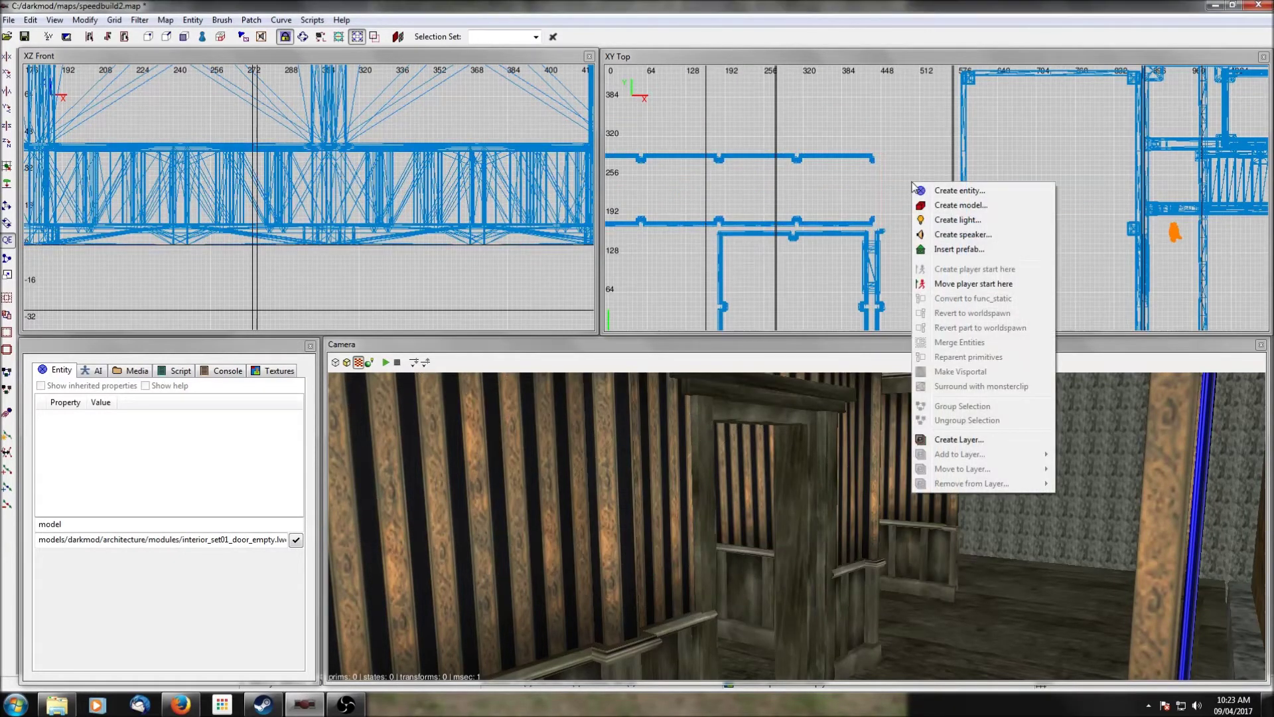
click(952, 207)
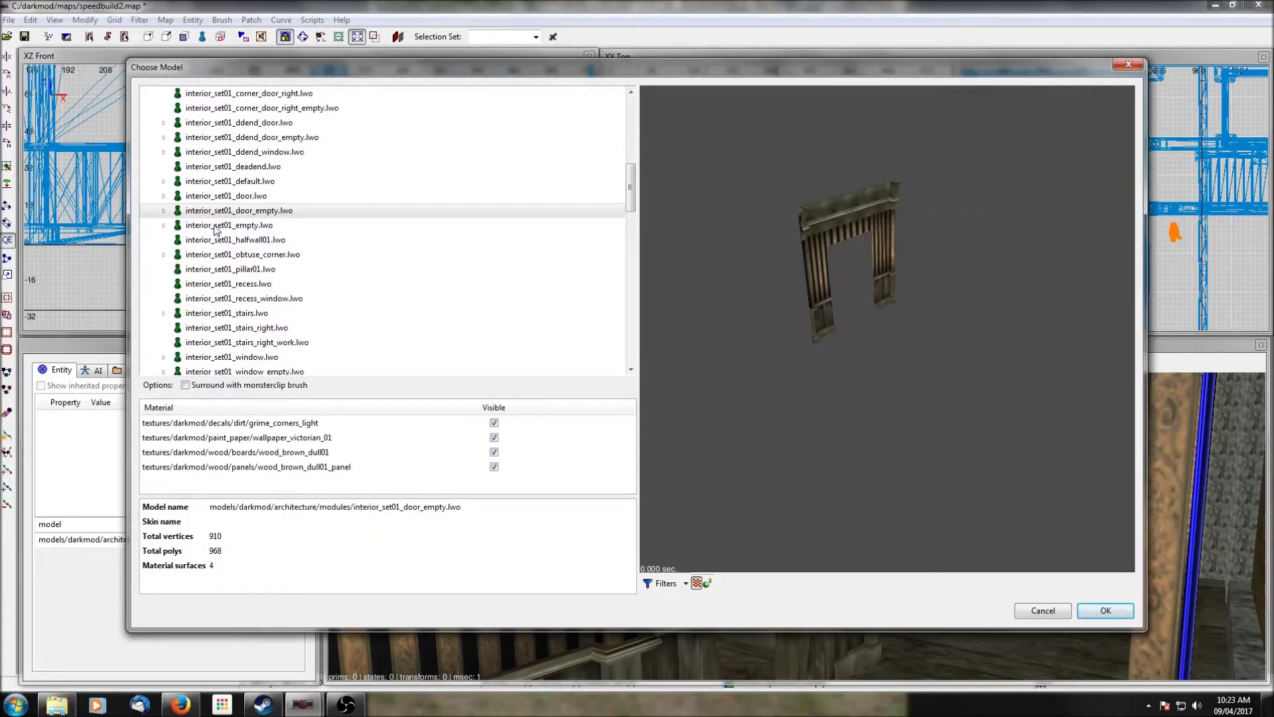
scroll(216, 232, up, 2)
click(226, 137)
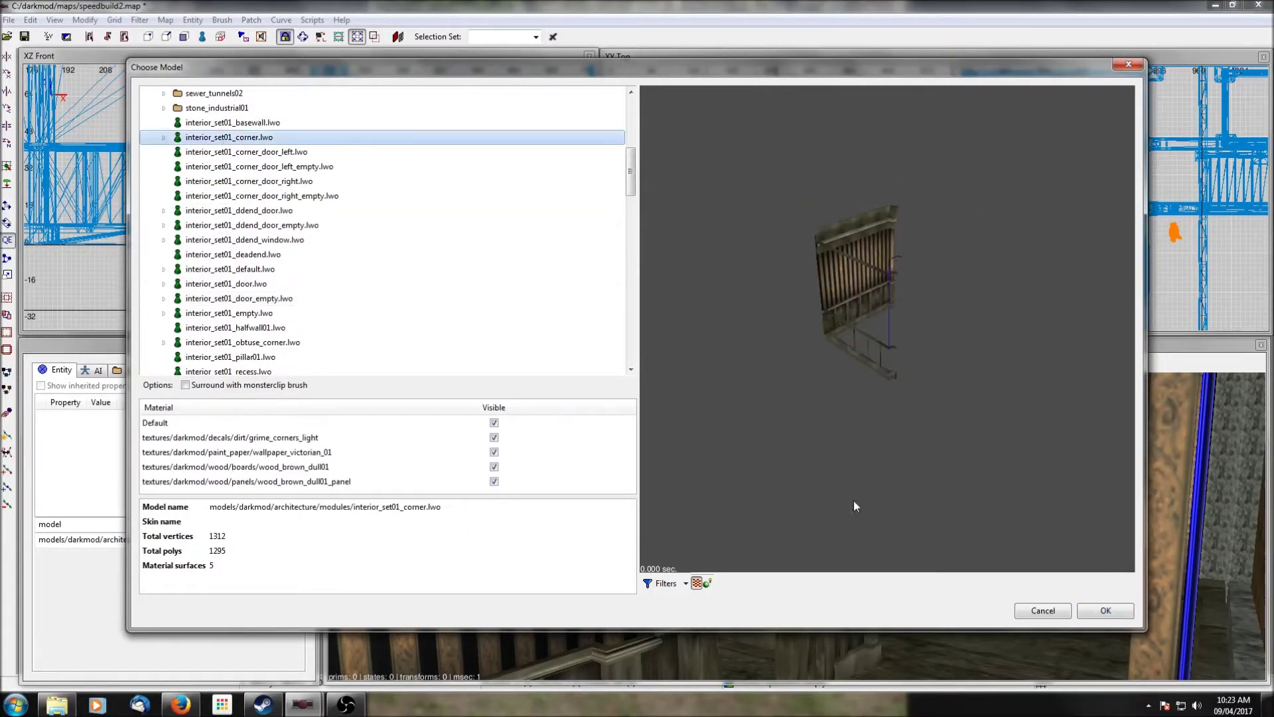
click(1102, 611)
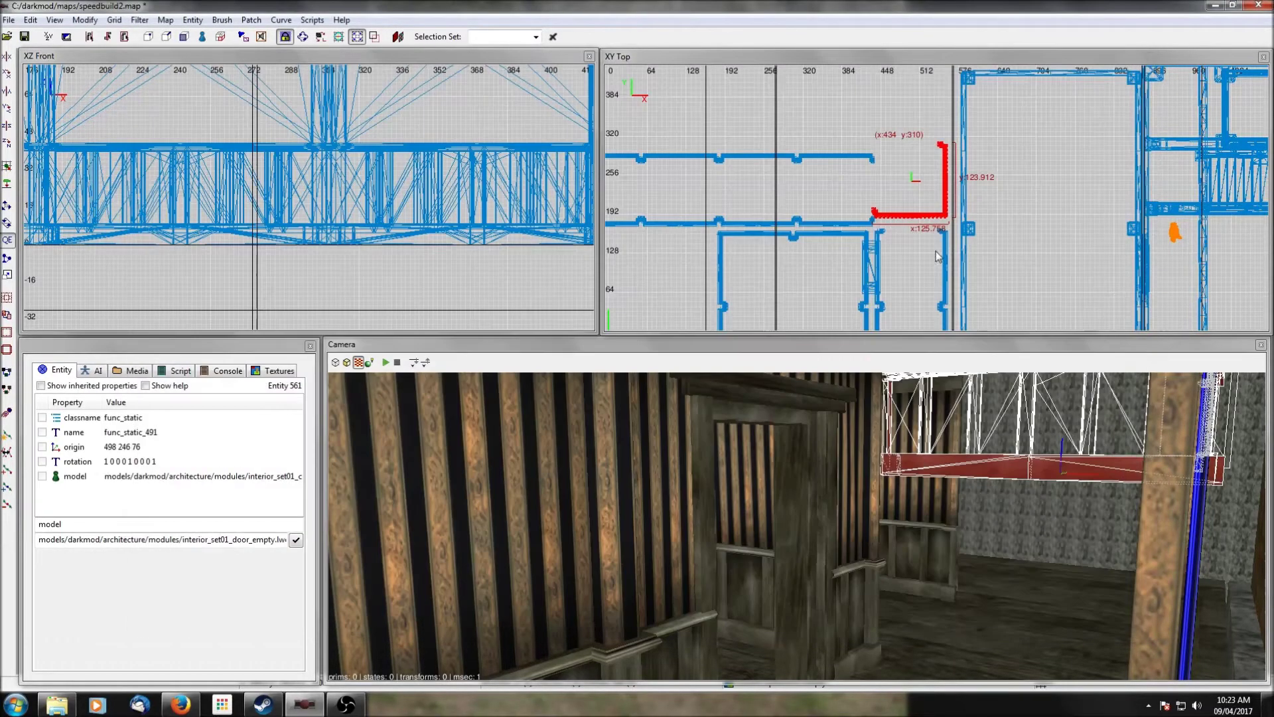
Step: Rotate the corner model a quarter turn so it closes the hall's outer northeast bend, and drop it to the floor
click(9, 145)
scroll(962, 219, up, 3)
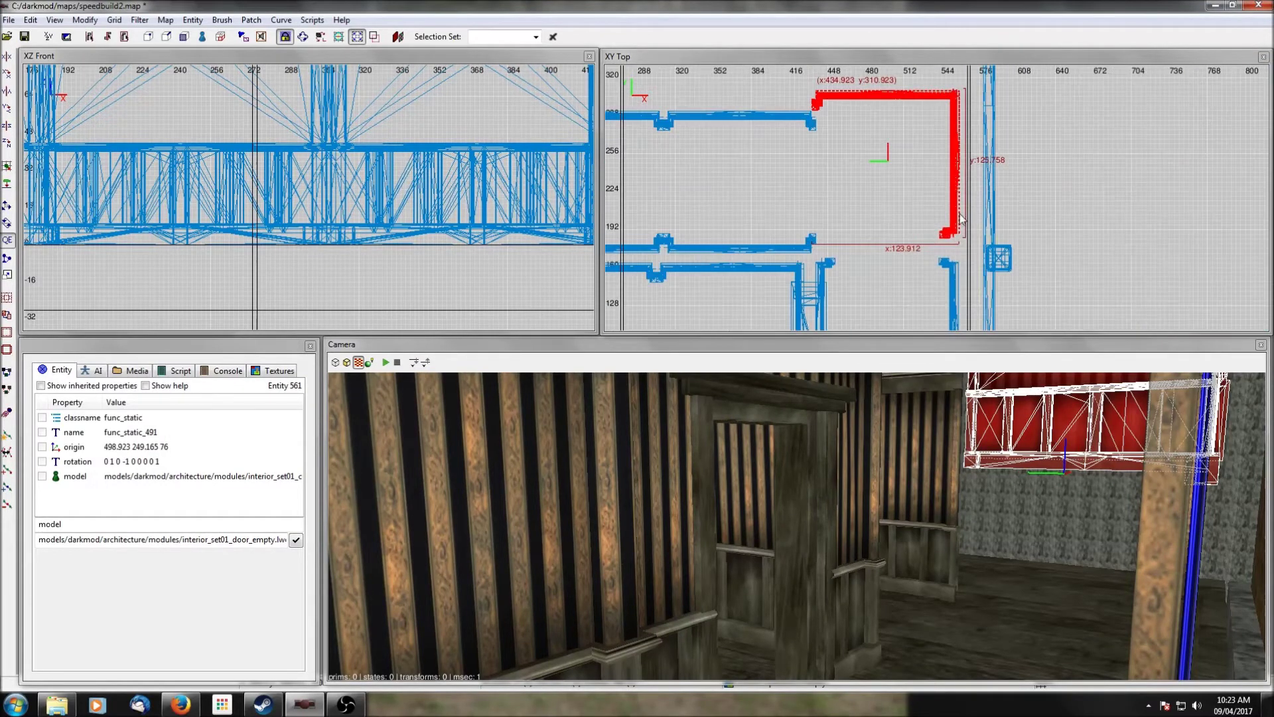
scroll(348, 133, down, 4)
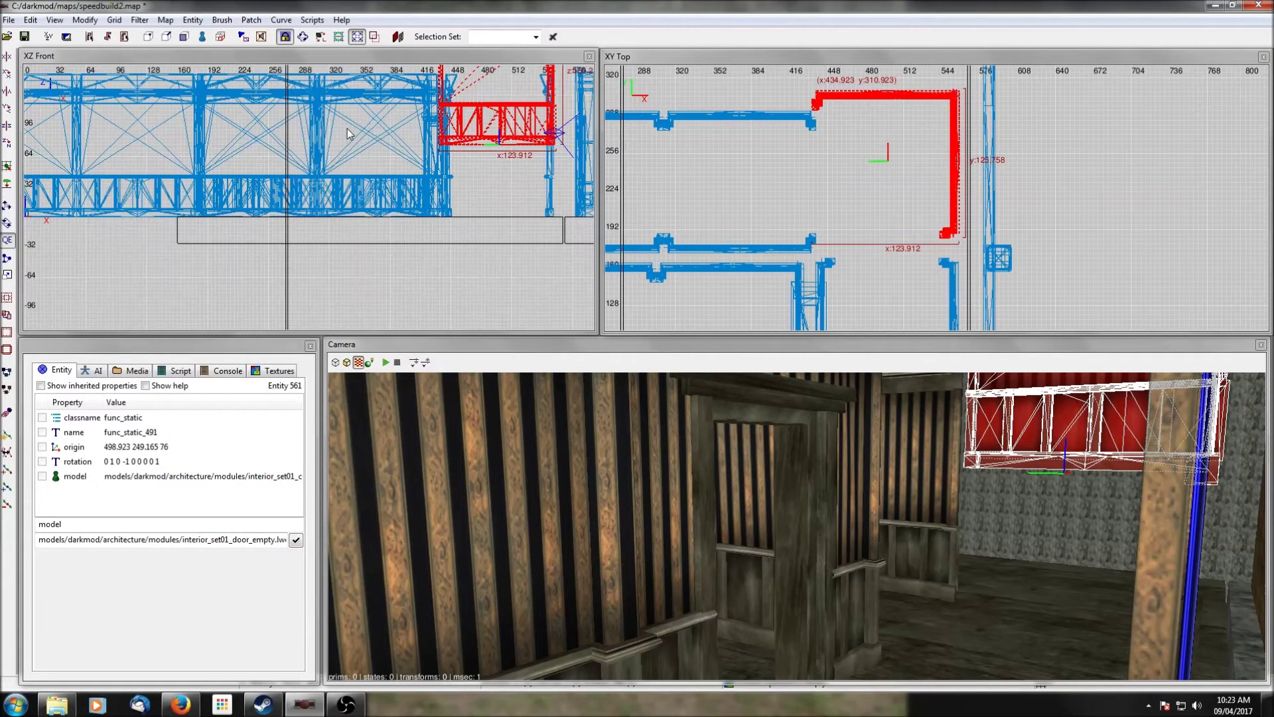
click(7, 182)
scroll(857, 114, up, 1)
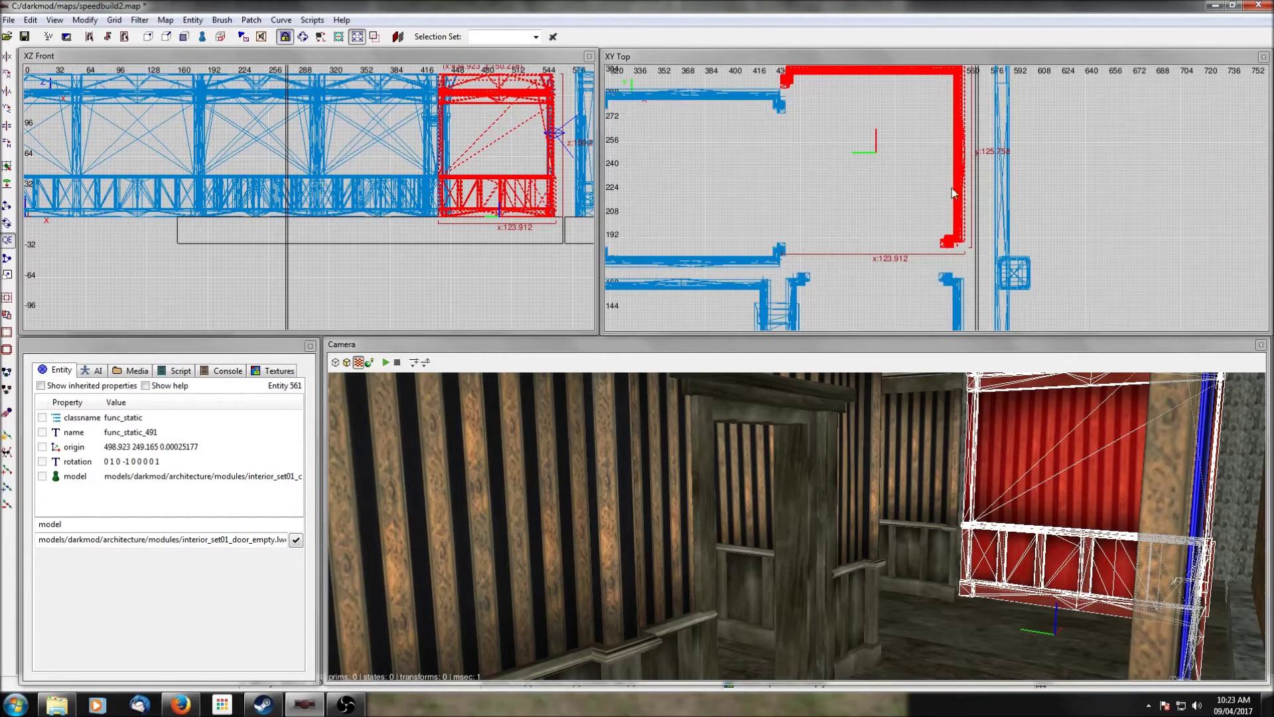
Step: Move the corner model south until it meets the door hall's outer wall and snap it to the grid
mouse_move(957, 197)
mouse_down()
mouse_move(958, 222)
mouse_move(957, 210)
mouse_up()
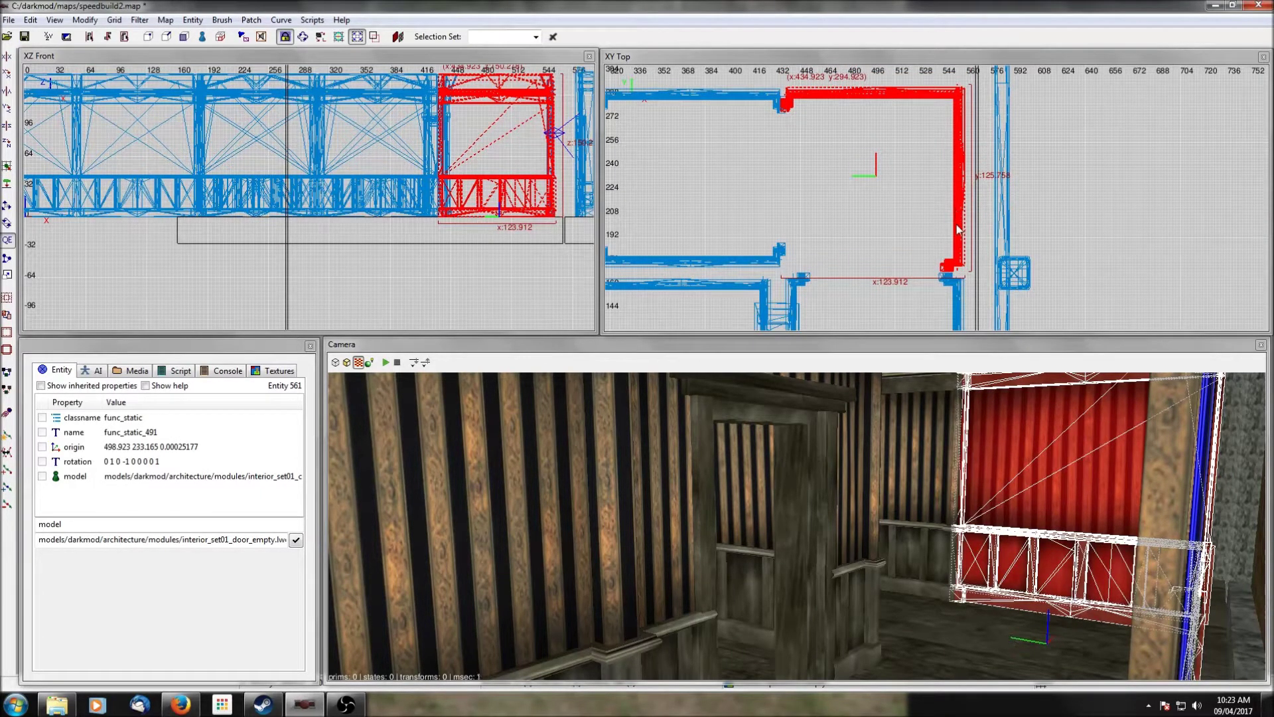
scroll(958, 229, up, 5)
drag(923, 199, 922, 208)
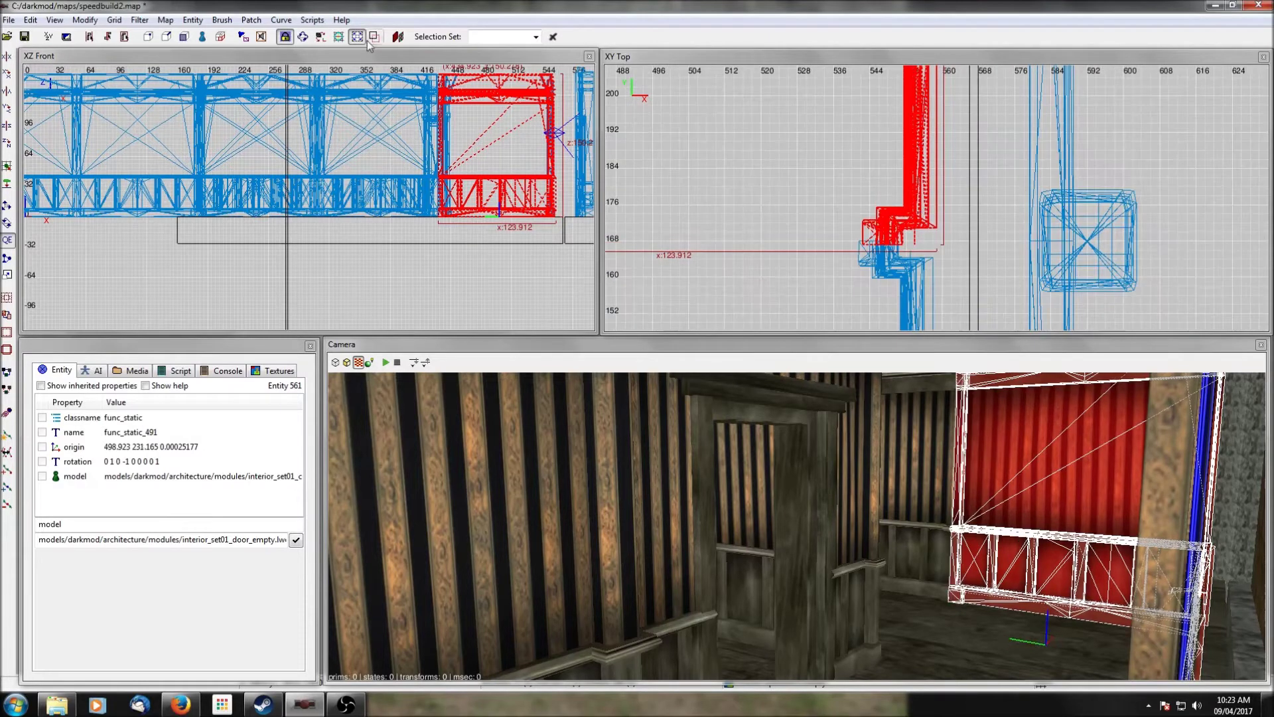
click(114, 20)
click(120, 35)
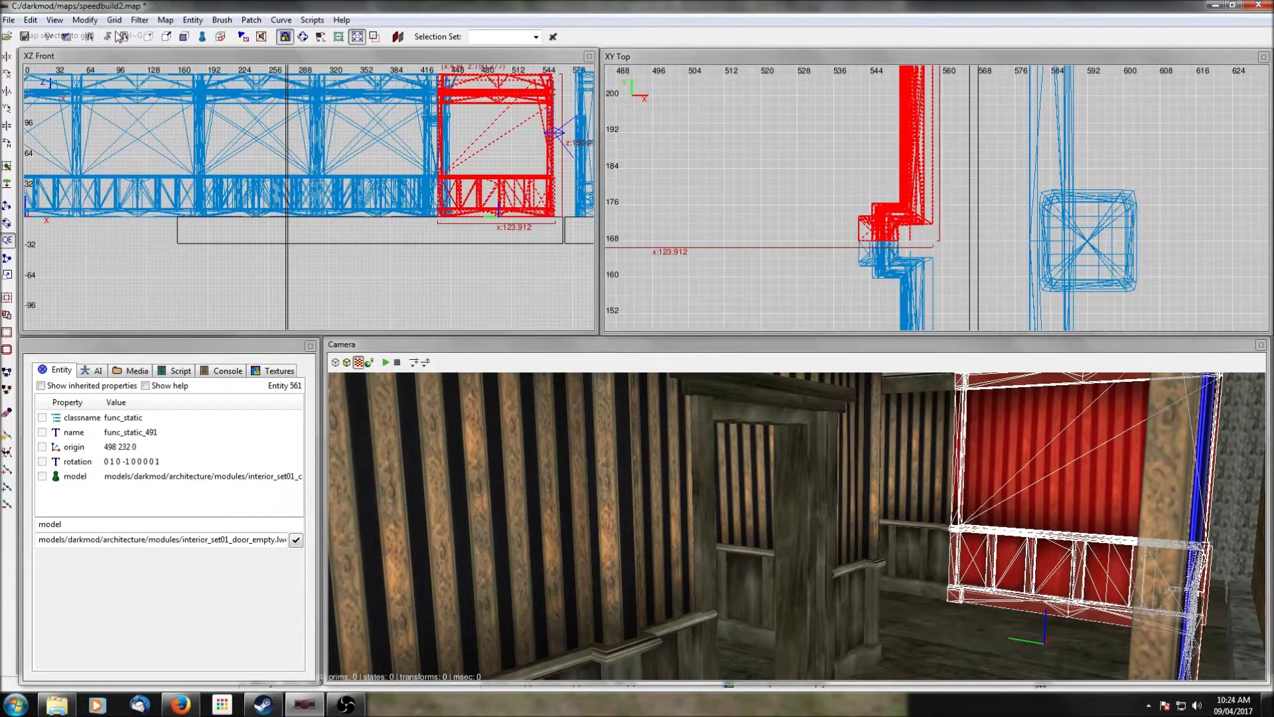
Step: Nudge the four-segment hall slightly west so its end lines up with the corner model, and clear the selection
scroll(852, 166, down, 5)
scroll(839, 198, up, 1)
scroll(839, 202, down, 1)
right_drag(838, 202, 903, 130)
key(Escape)
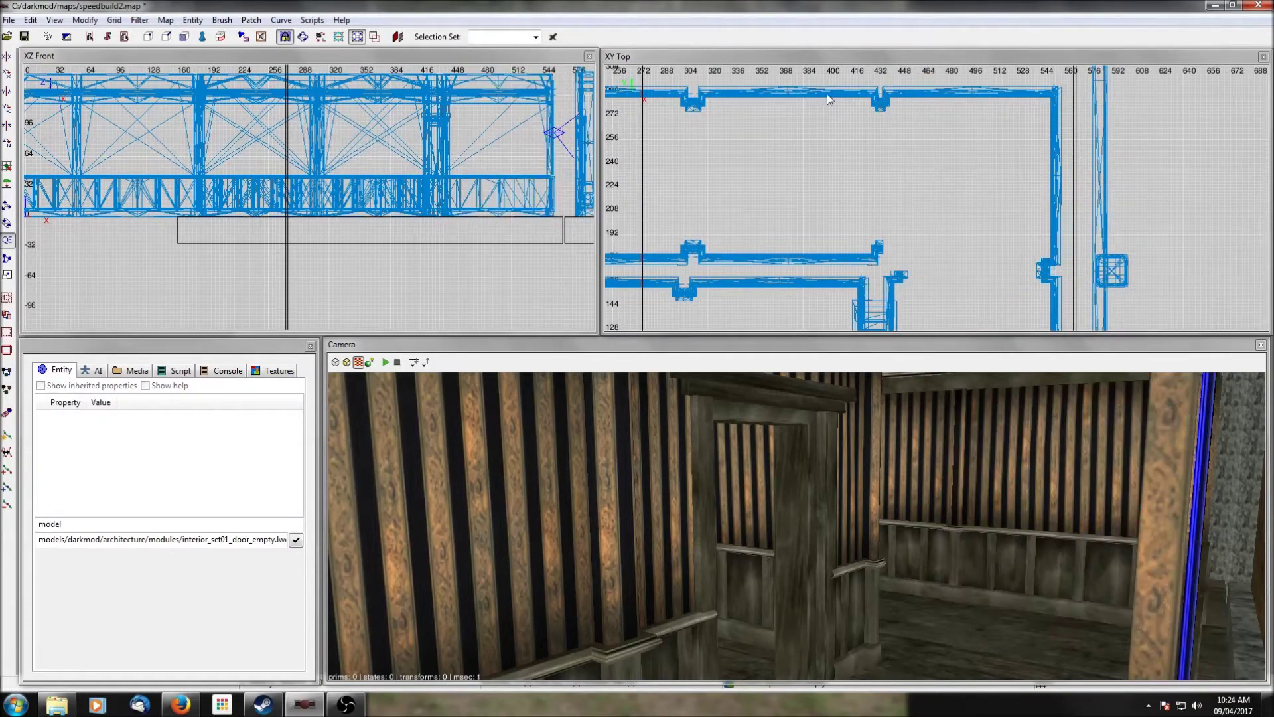
shift+click(838, 94)
drag(841, 95, 837, 95)
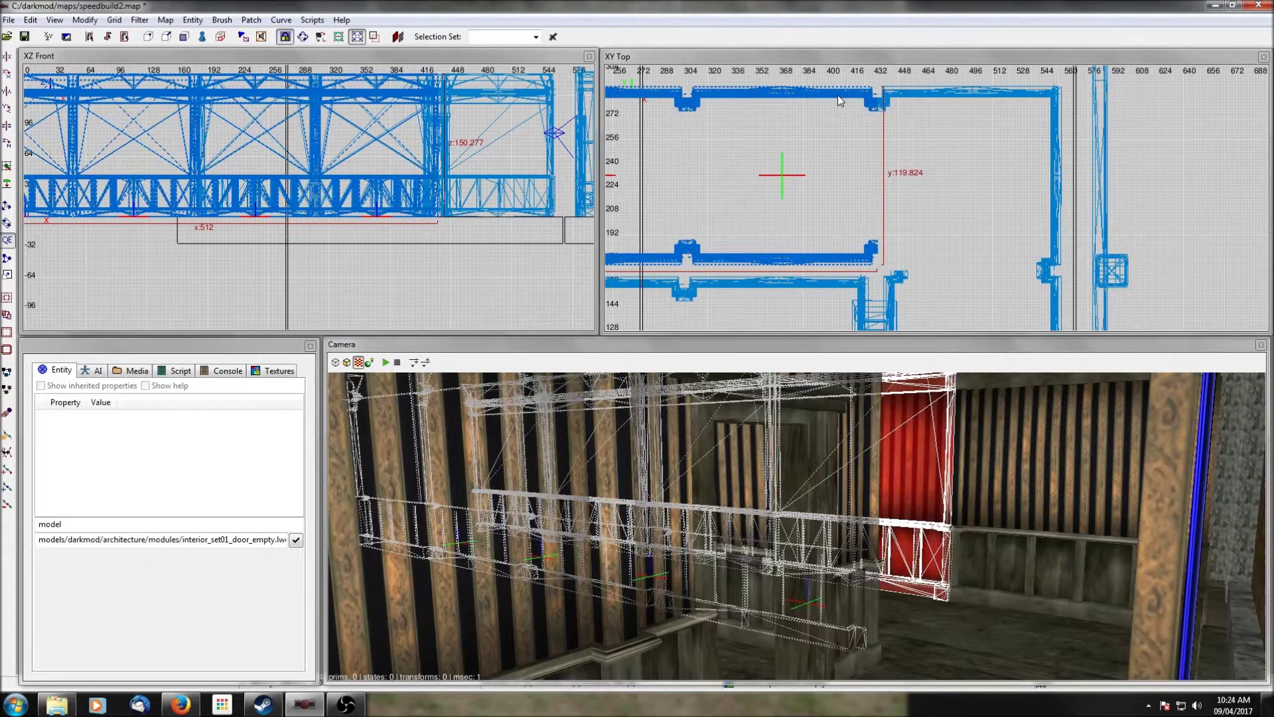
key(Escape)
Step: Insert the interior_set01_obtuse_corner.lwo model near the inner bend between the two halls
right_click(897, 263)
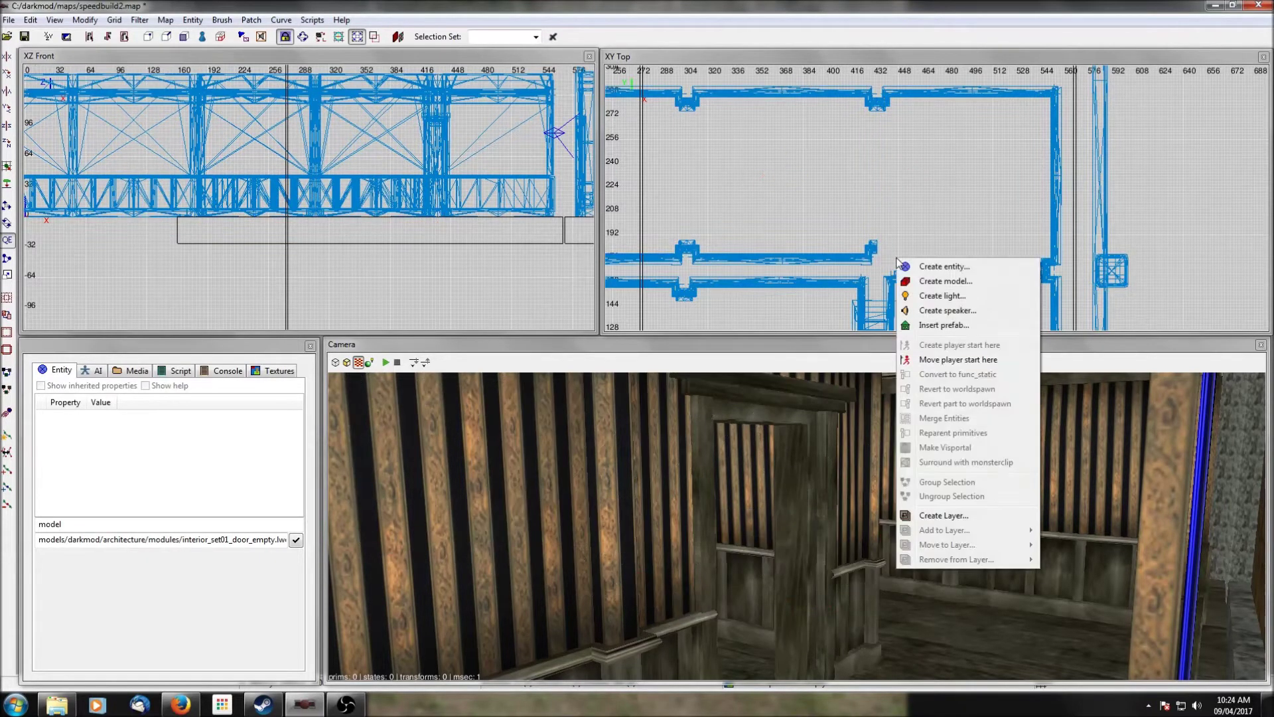
click(938, 281)
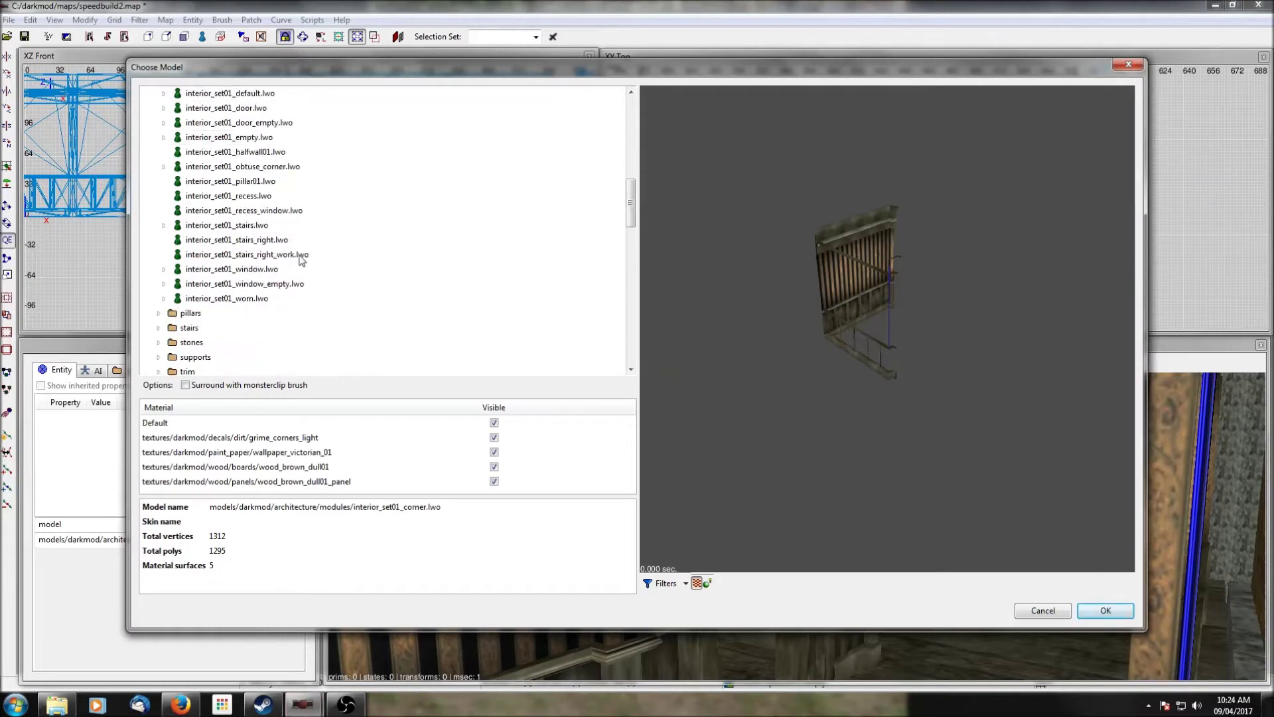
scroll(259, 206, down, 1)
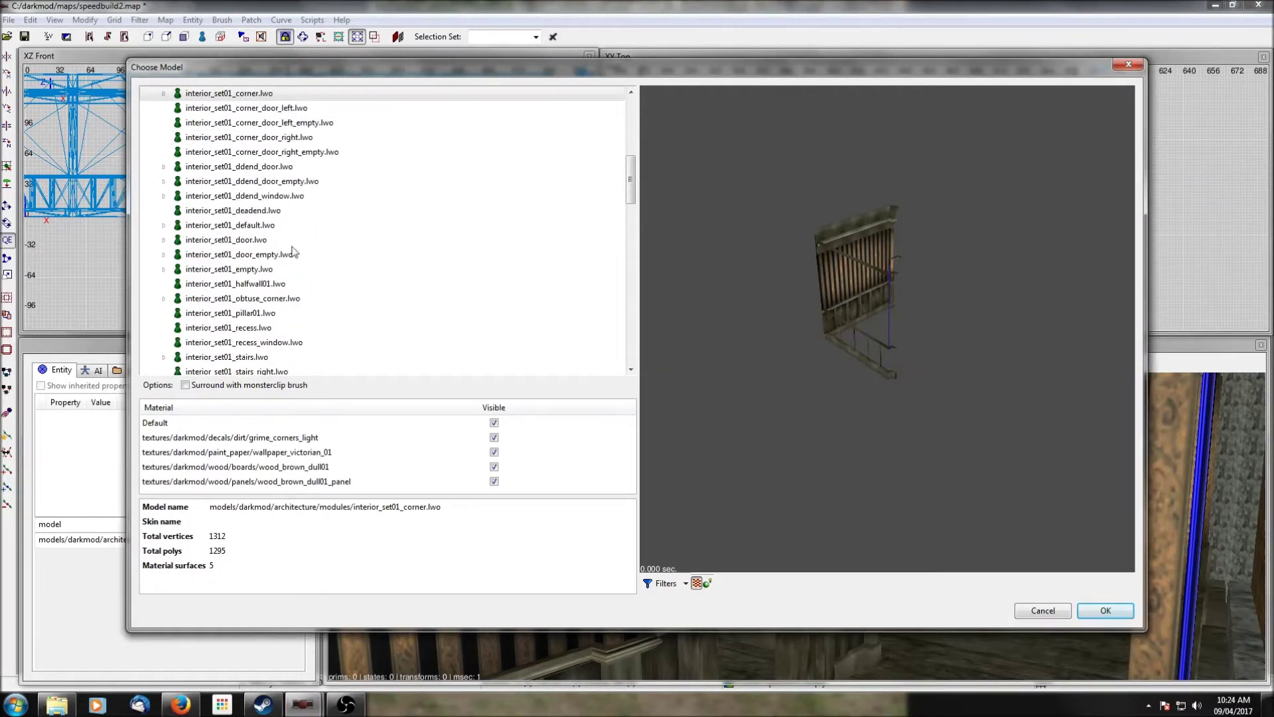
click(249, 299)
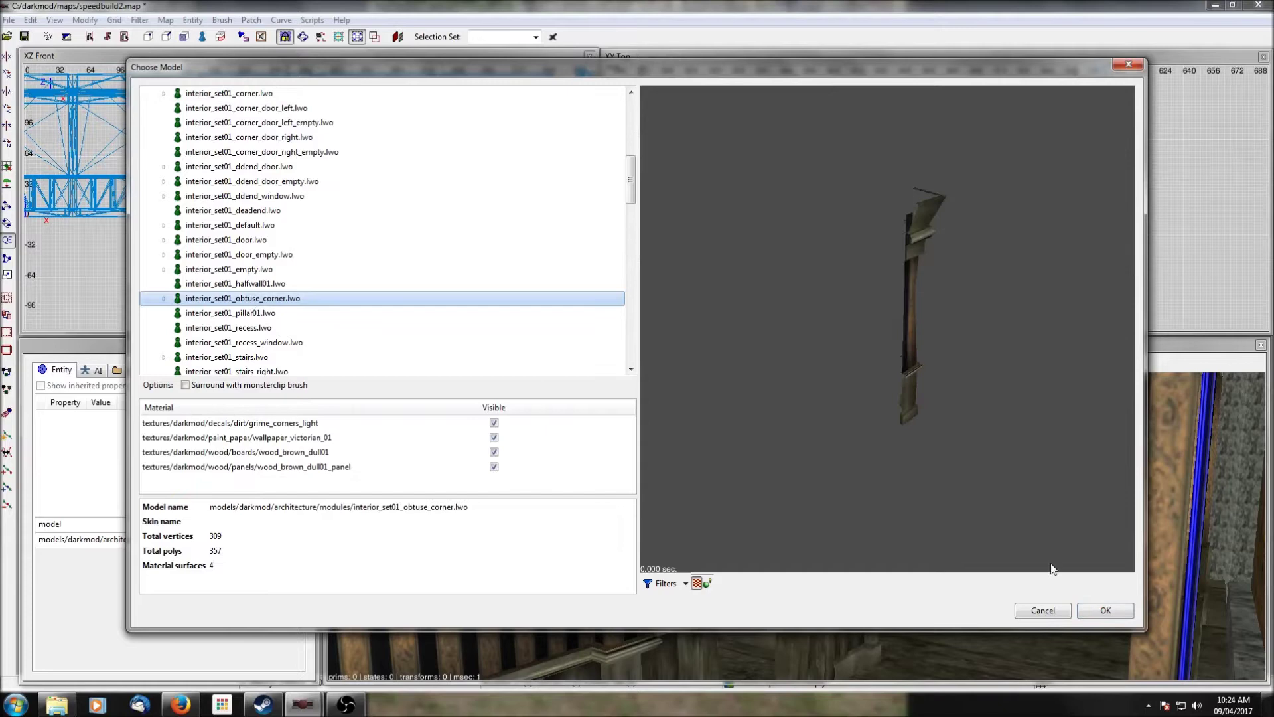
click(1105, 610)
Step: Rotate the obtuse corner model to suit the inner bend and lower it to about floor level
drag(971, 157, 894, 230)
click(8, 144)
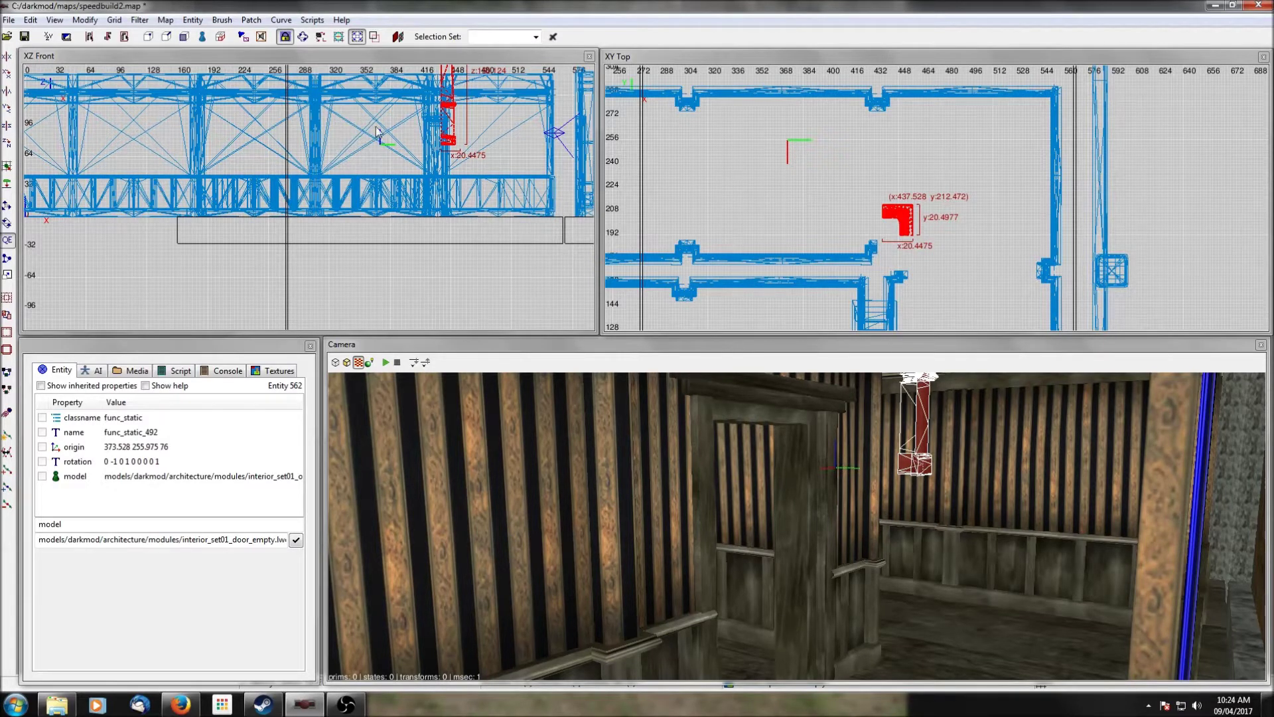
drag(444, 103, 451, 182)
scroll(839, 186, down, 1)
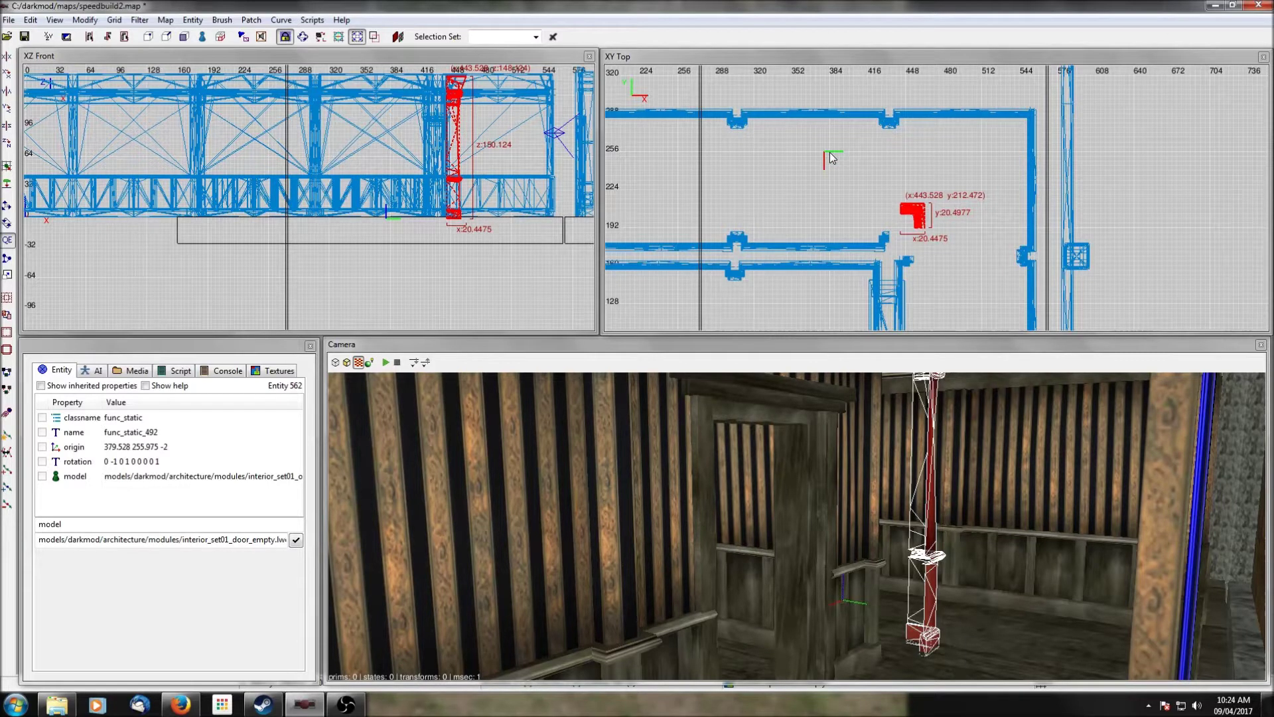
Step: Fit the obtuse corner model into the gap between the two halls' inner walls, snap it to the grid and deselect it
drag(920, 213, 912, 240)
scroll(939, 254, up, 2)
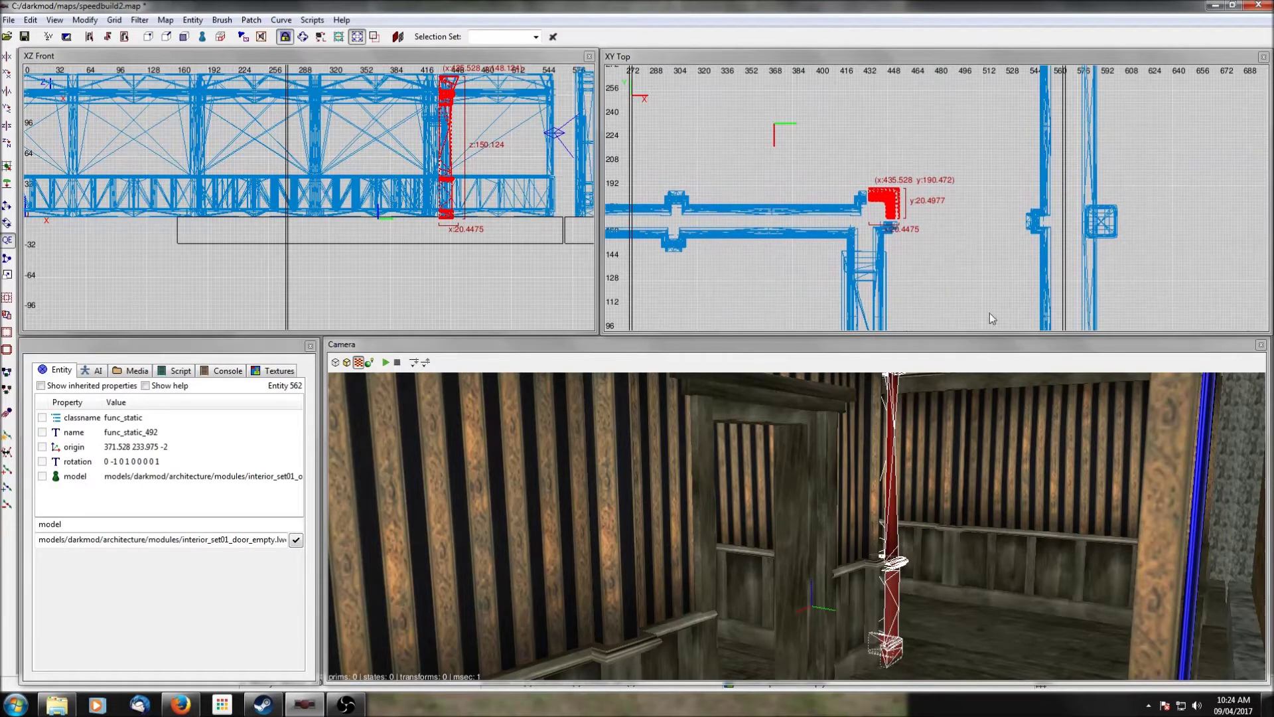
scroll(962, 245, up, 1)
scroll(887, 215, up, 1)
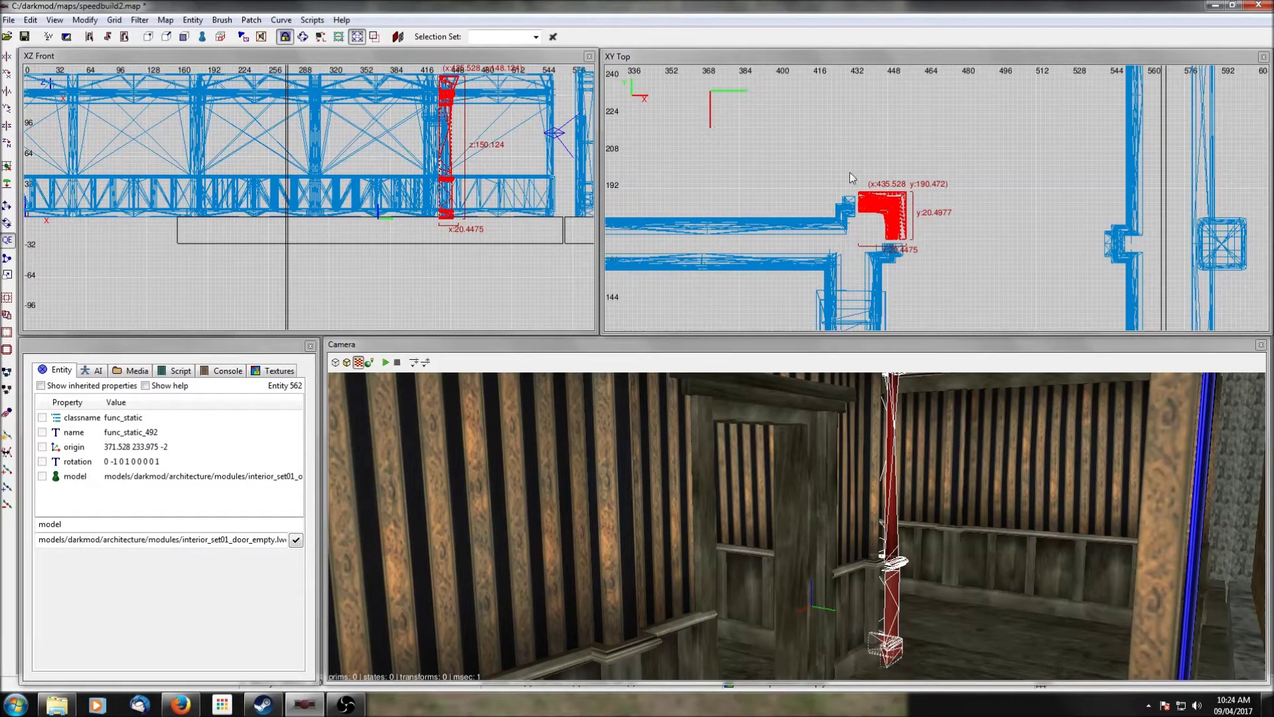
drag(883, 213, 879, 219)
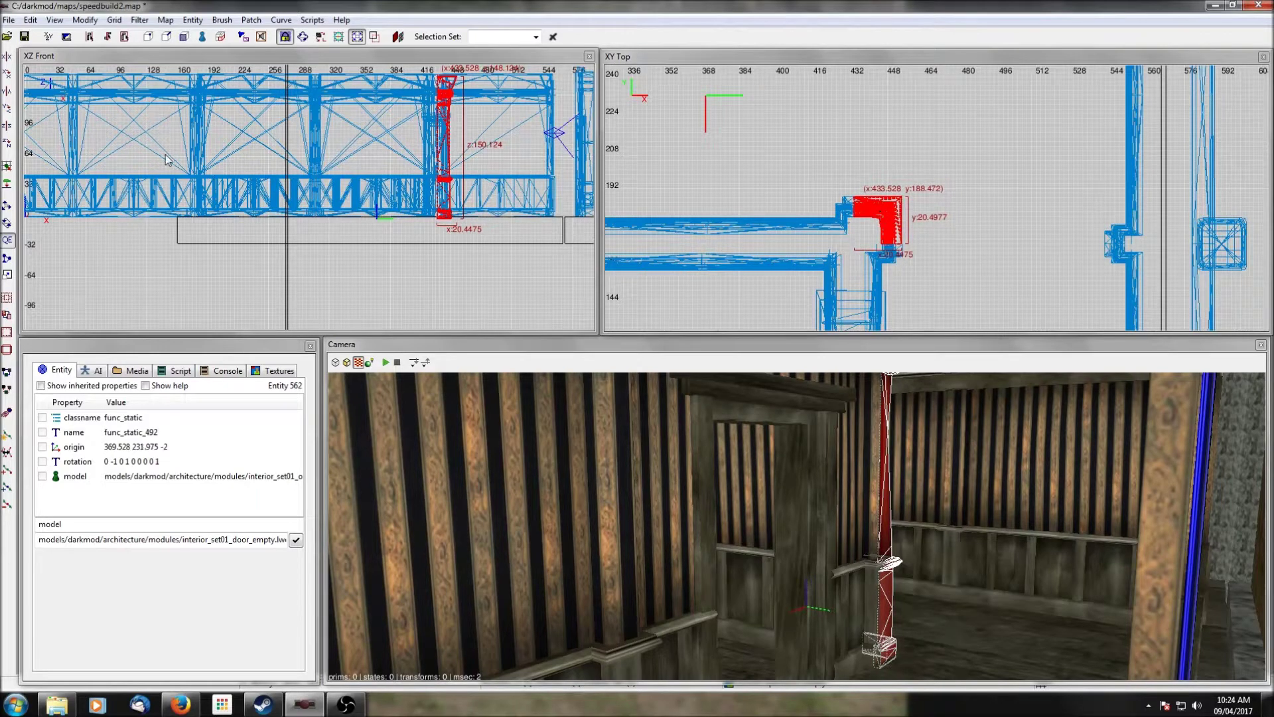
click(114, 20)
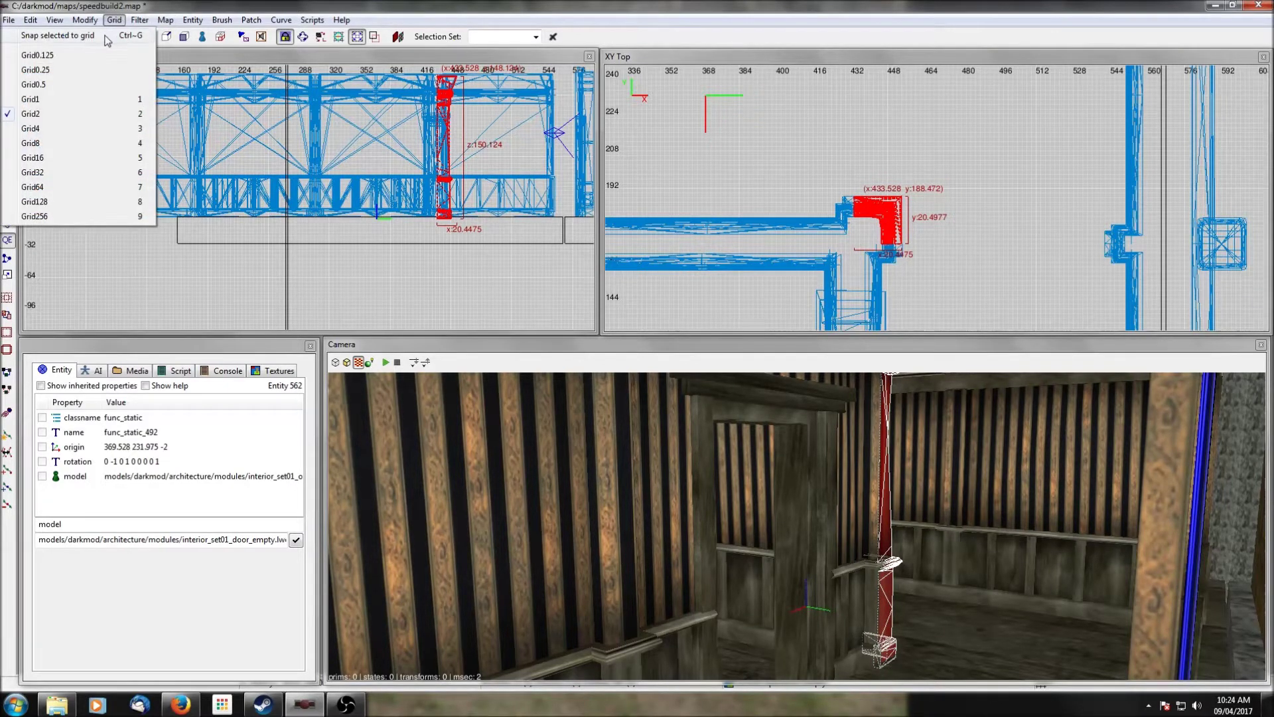
click(111, 37)
scroll(856, 209, up, 1)
scroll(856, 203, up, 1)
scroll(836, 227, up, 1)
scroll(831, 228, down, 8)
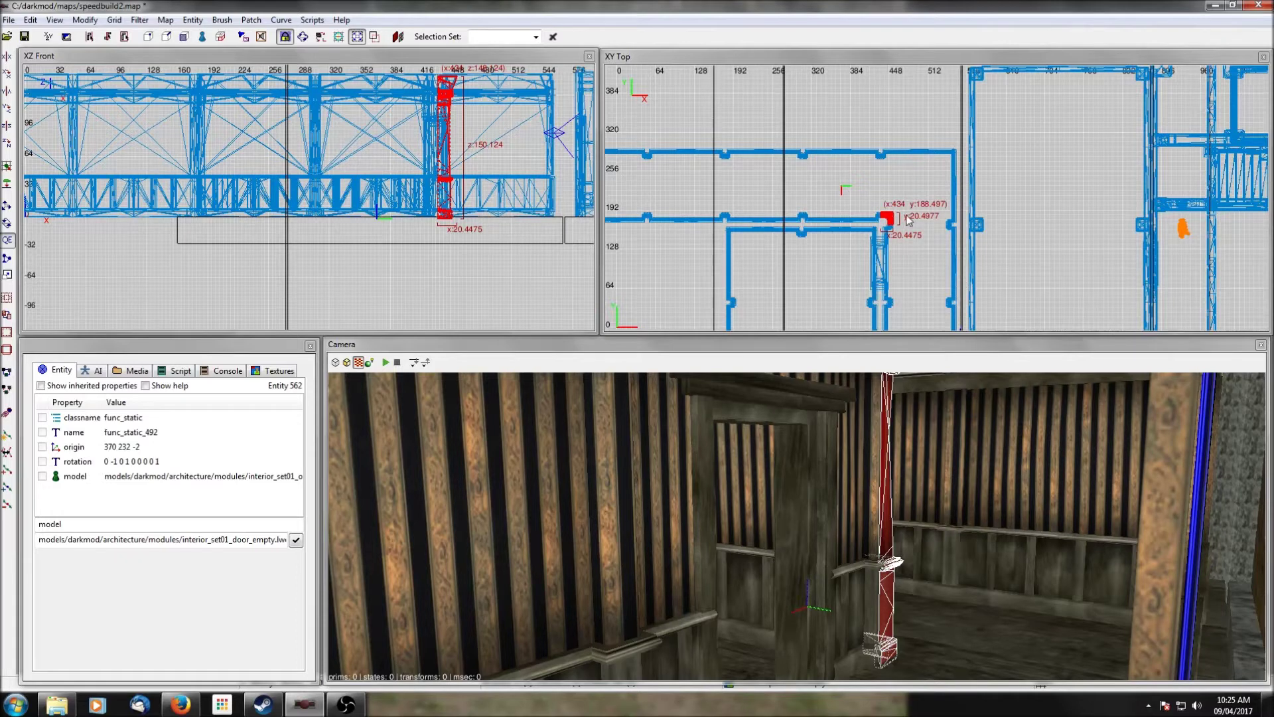
scroll(908, 220, up, 4)
scroll(862, 238, down, 2)
key(Escape)
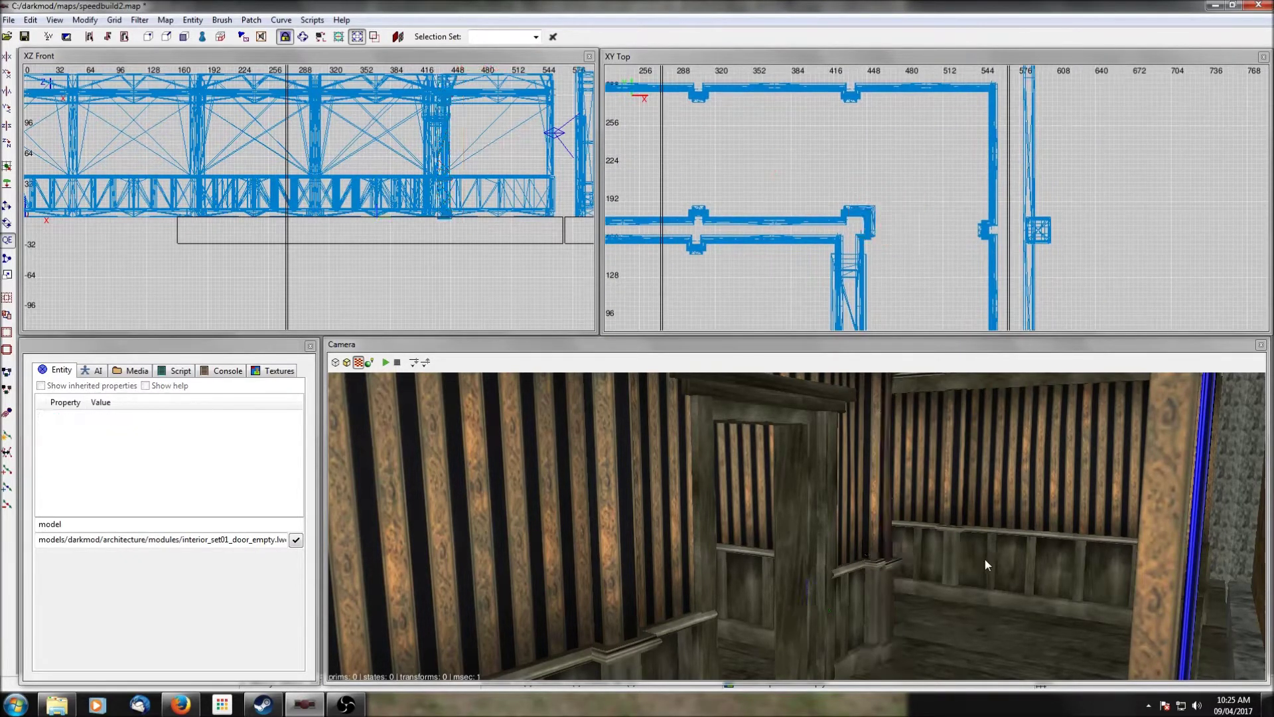
Step: Raise the obtuse corner model slightly so its base sits flush with the floor, and deselect it
shift+click(889, 613)
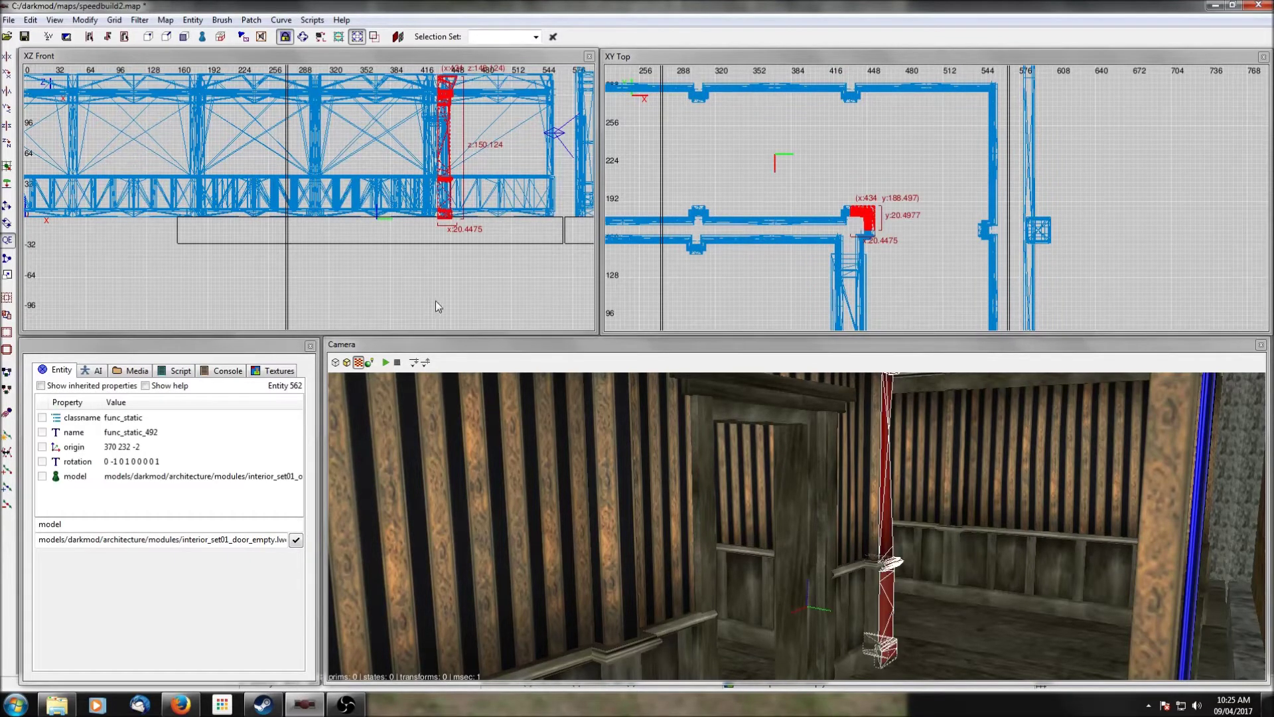
scroll(476, 221, up, 4)
right_drag(573, 210, 450, 207)
drag(529, 238, 529, 233)
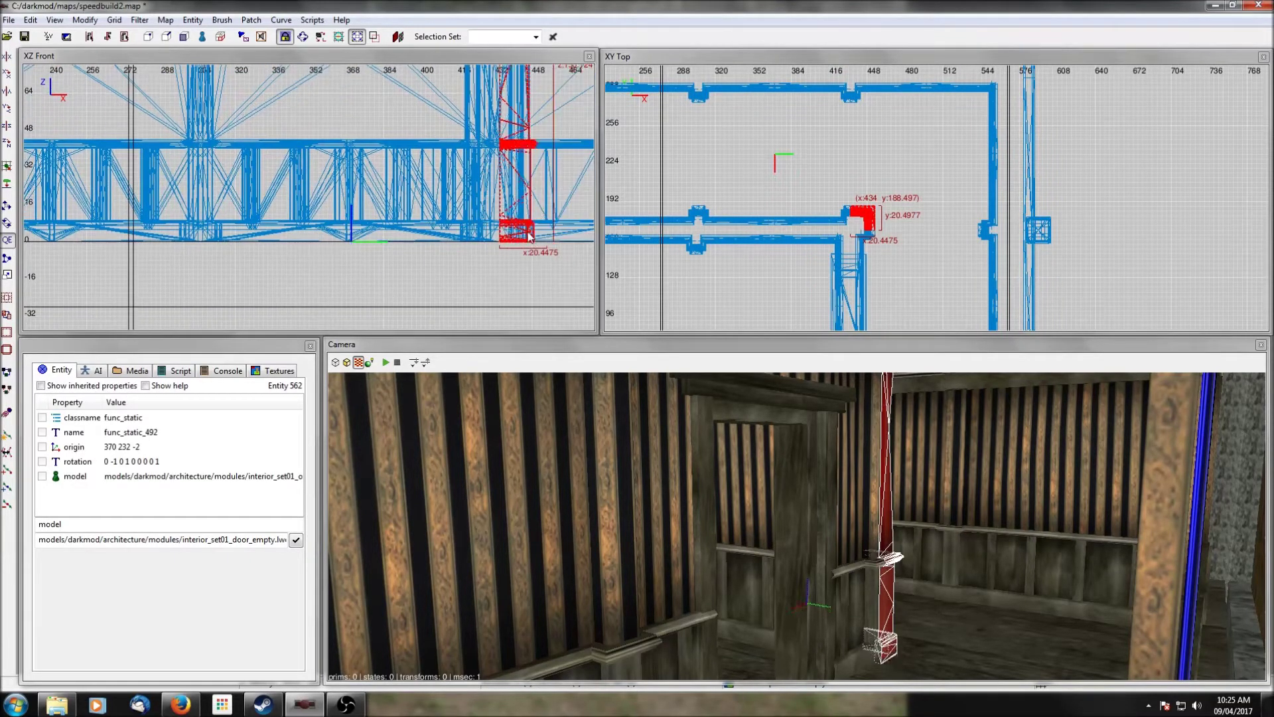
key(Escape)
Step: Inspect the new hall bend in the camera, checking the inner corner, the upper trim and the area above the walls
right_click(996, 492)
right_click(995, 492)
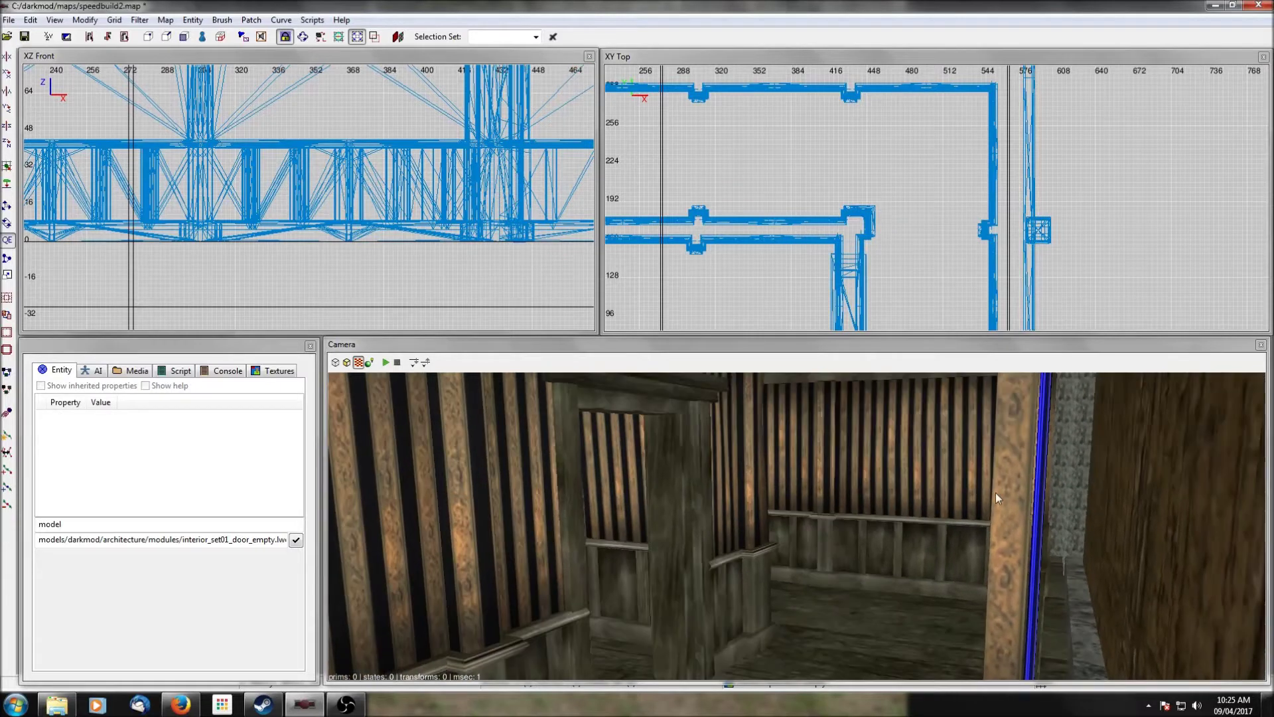
scroll(889, 150, down, 5)
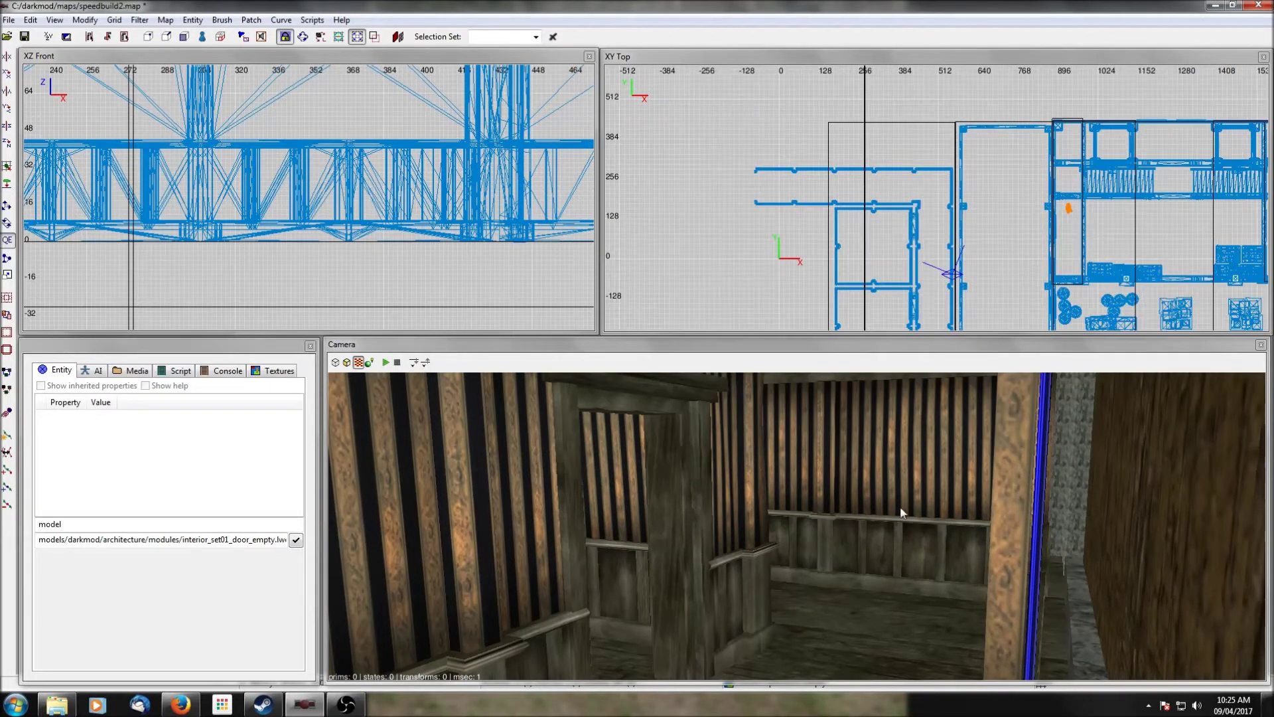
right_click(900, 507)
scroll(884, 511, up, 2)
right_click(884, 511)
right_click(884, 511)
scroll(884, 511, up, 2)
right_click(884, 511)
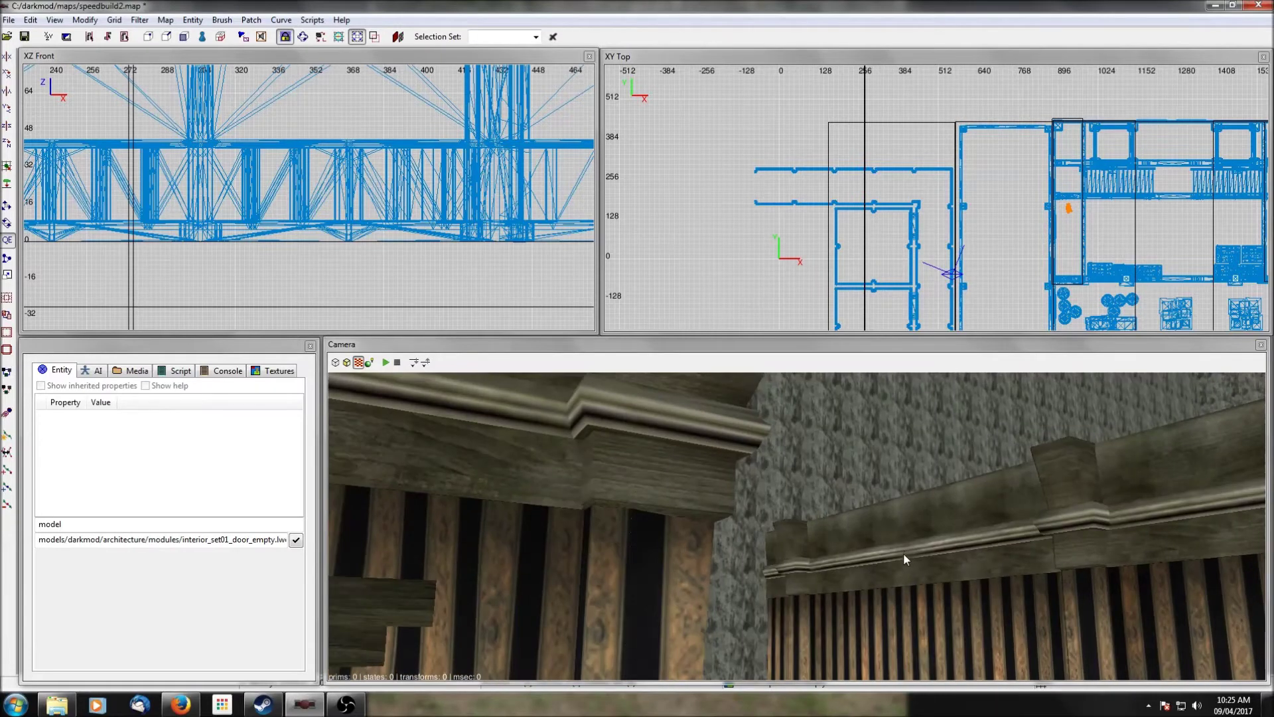
Step: Try removing the large stone worldspawn brush that crosses the hall, look along the hall, and undo the removal
shift+click(859, 436)
scroll(849, 148, down, 6)
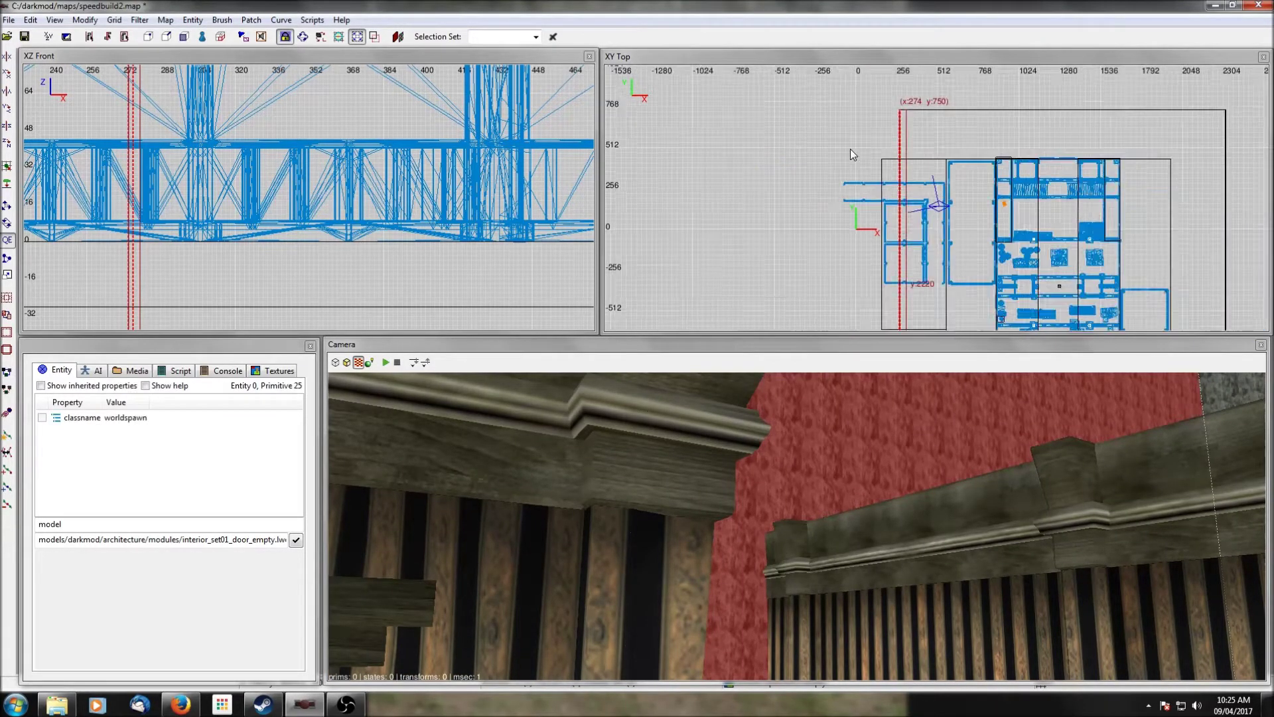
key(Escape)
right_click(942, 468)
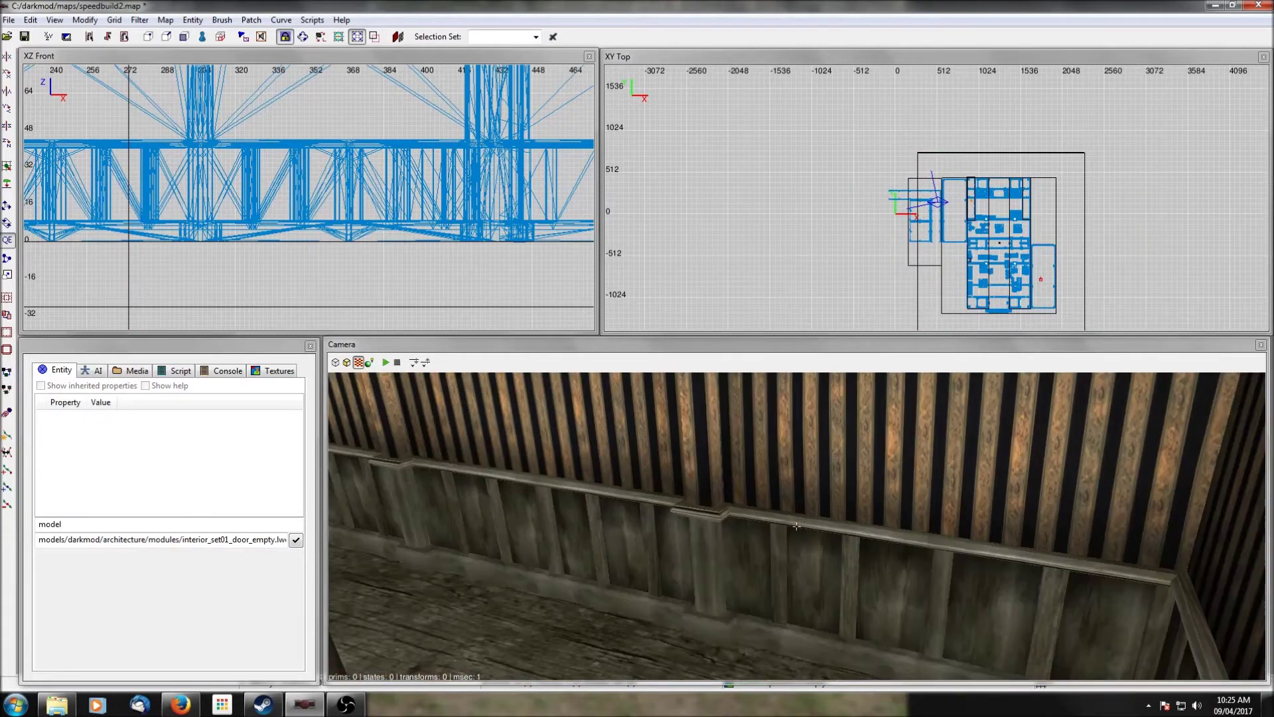
key(Up)
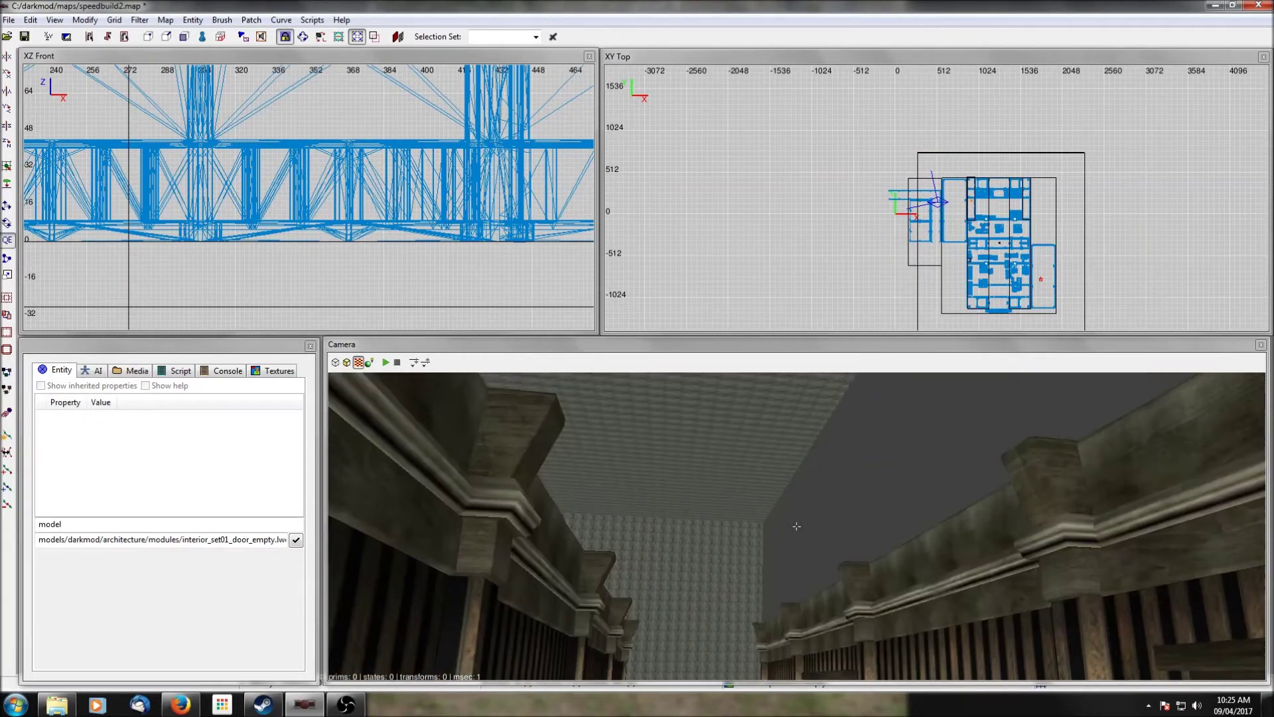
right_click(796, 526)
key(ctrl+z)
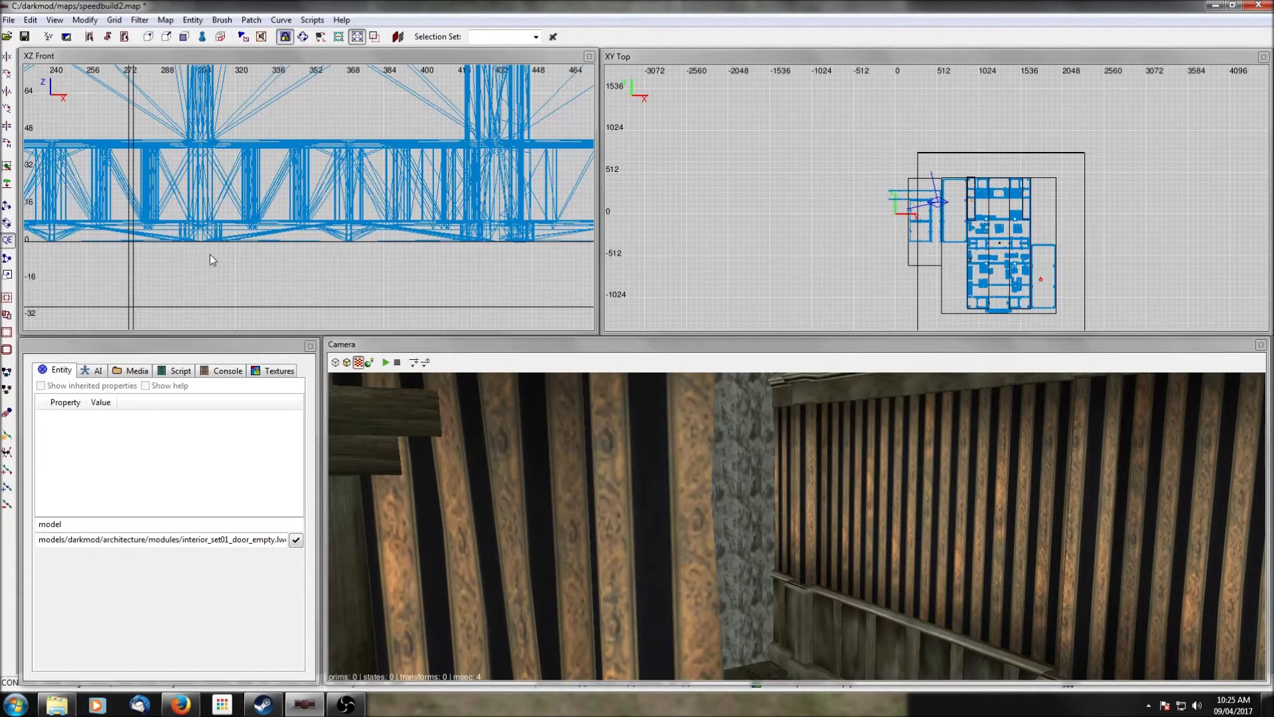
Step: Hide the Default layer, leaving the living quarters and sidehalls layers visible, and look along the hall
key(ctrl+l)
click(91, 211)
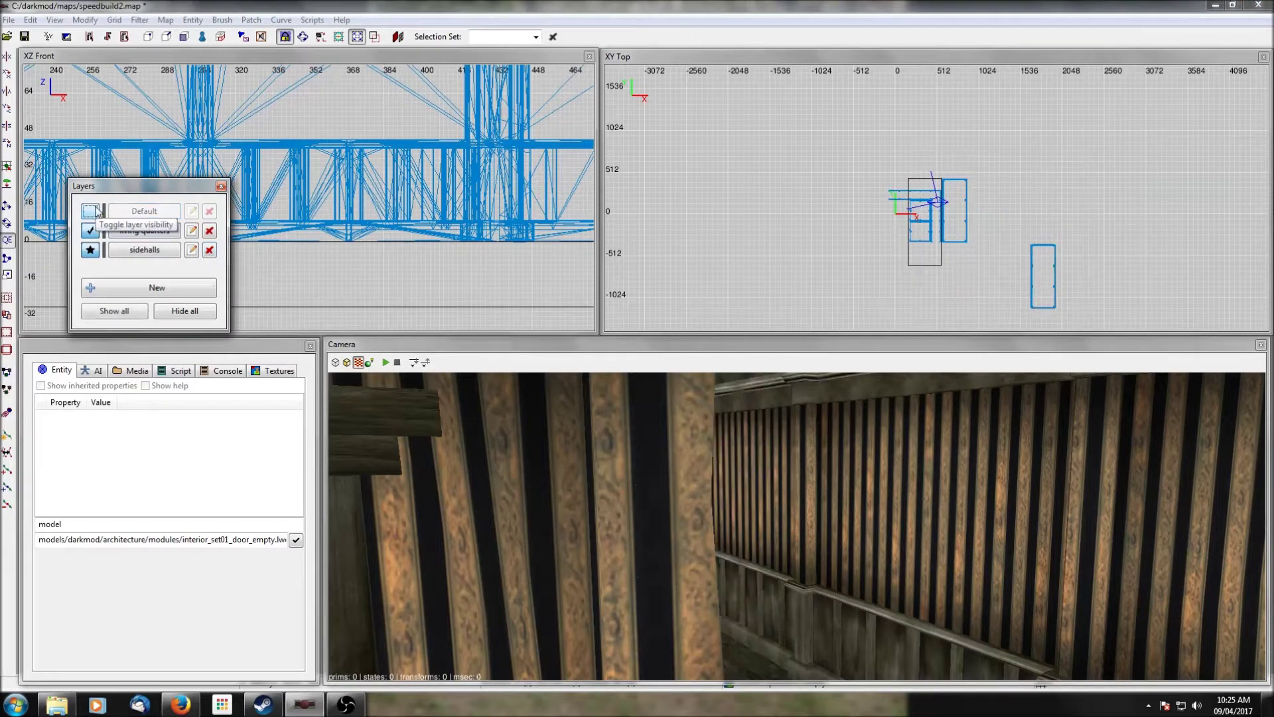
right_click(805, 536)
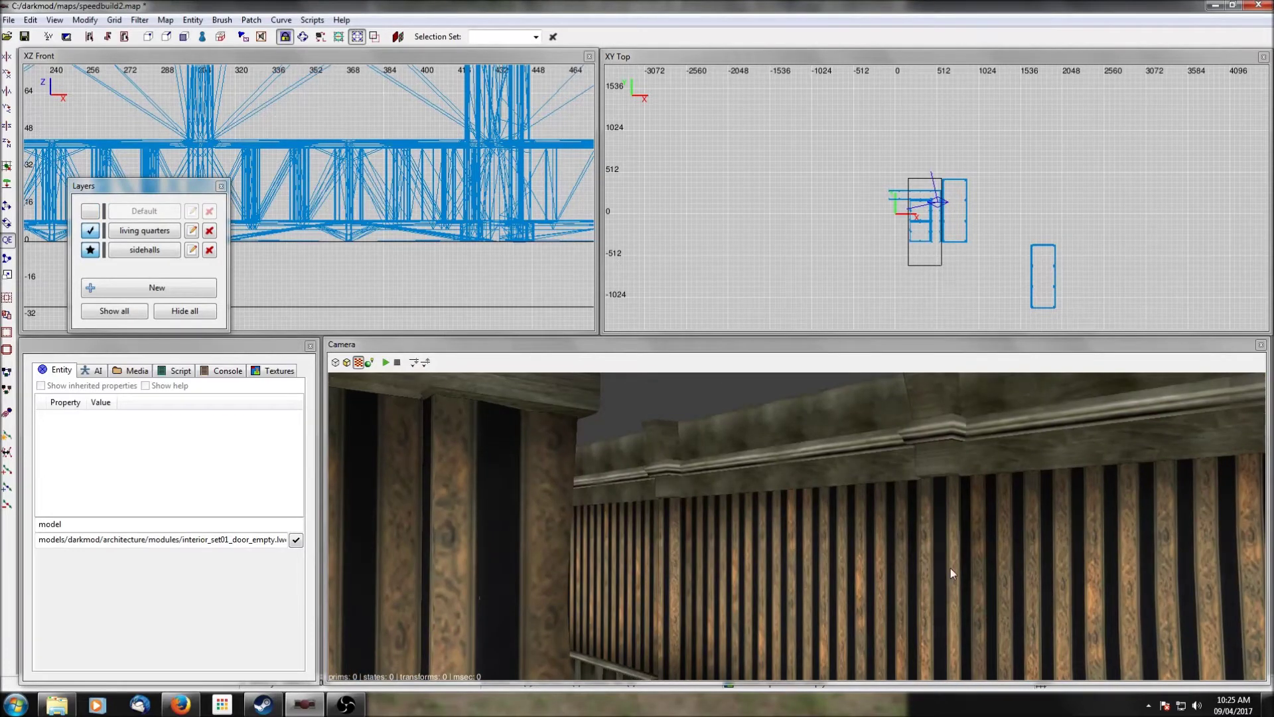
Step: Open the prefab chooser for the hall section before the bend and expand the architecture steps,stairs folder
scroll(925, 288, up, 5)
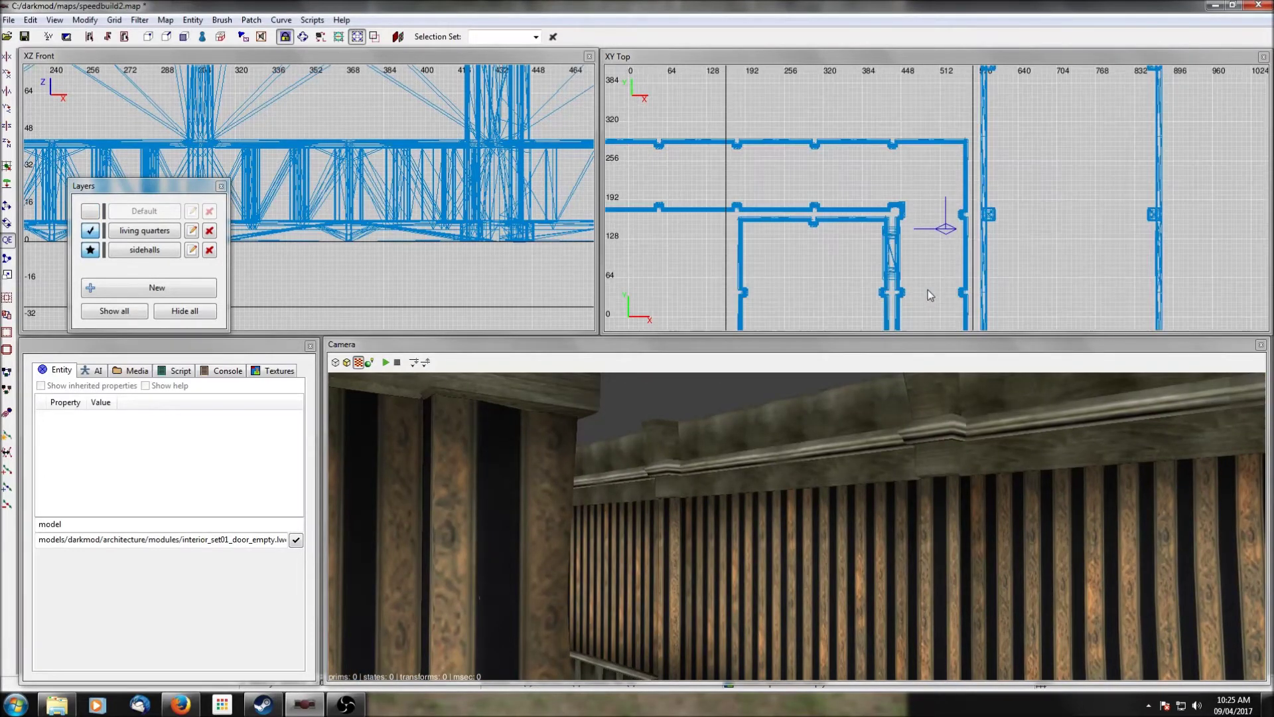
right_click(886, 186)
click(930, 250)
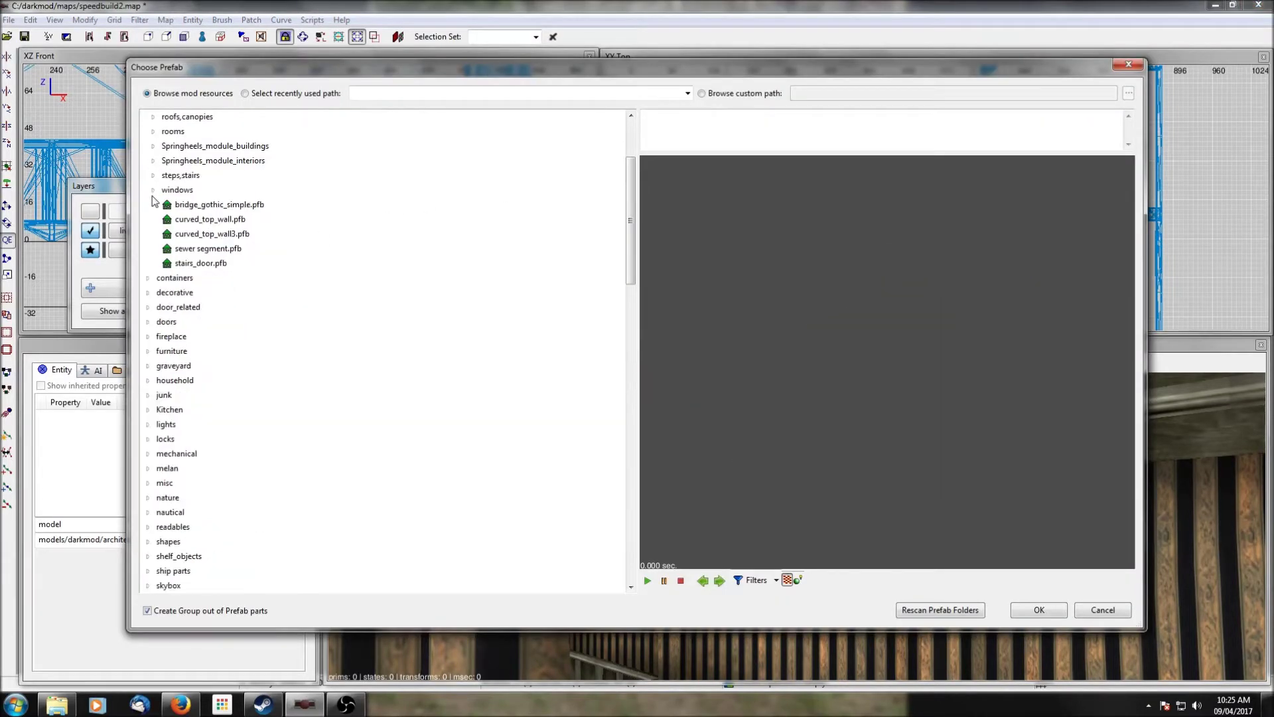
scroll(155, 247, down, 3)
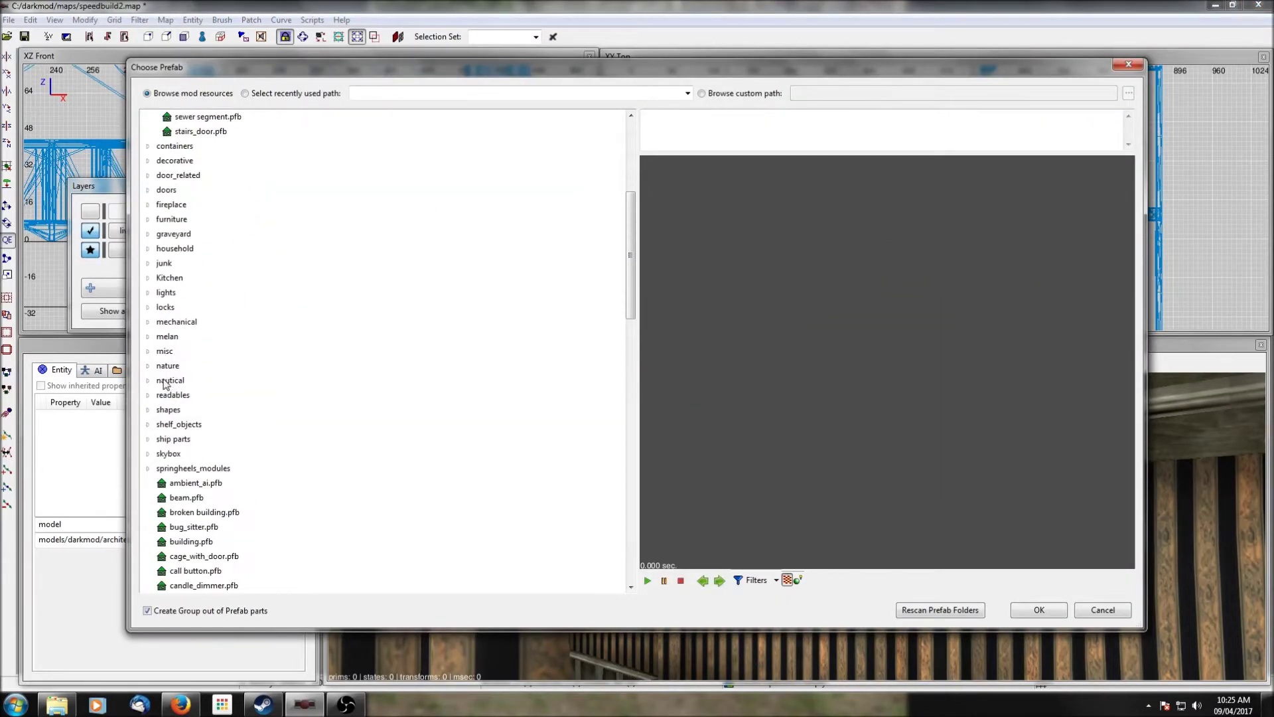
scroll(154, 354, up, 6)
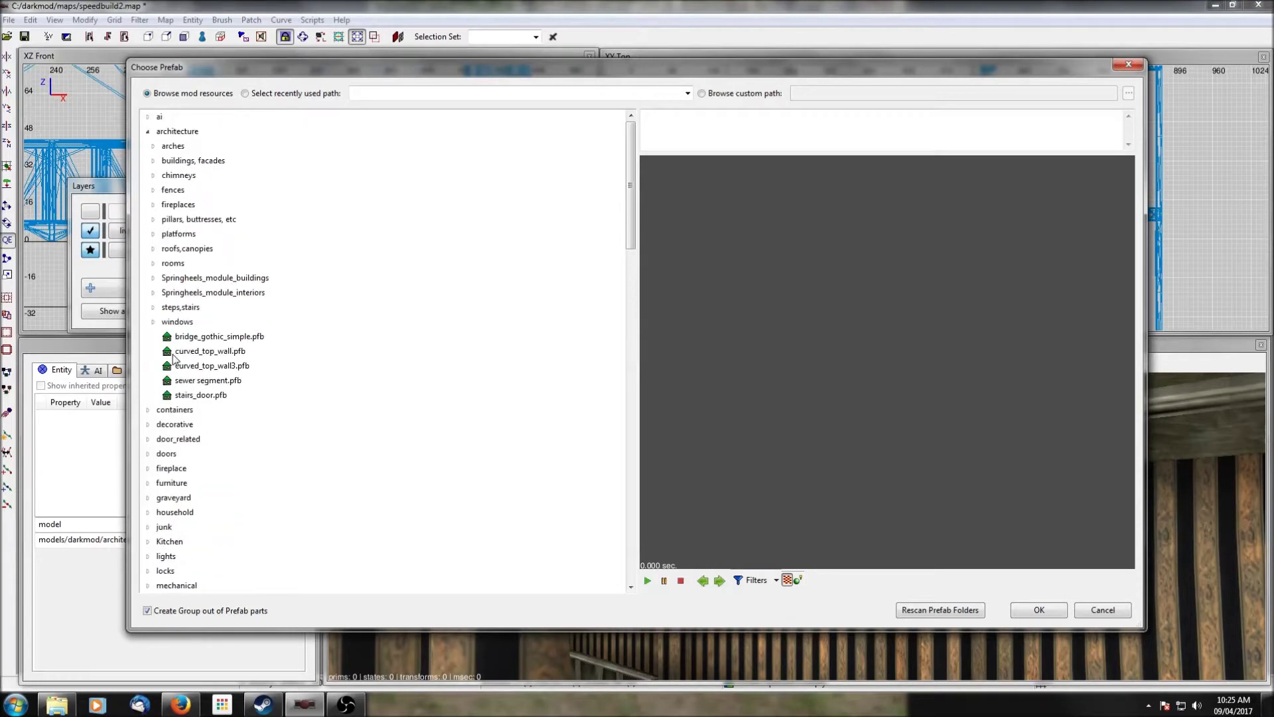
click(154, 307)
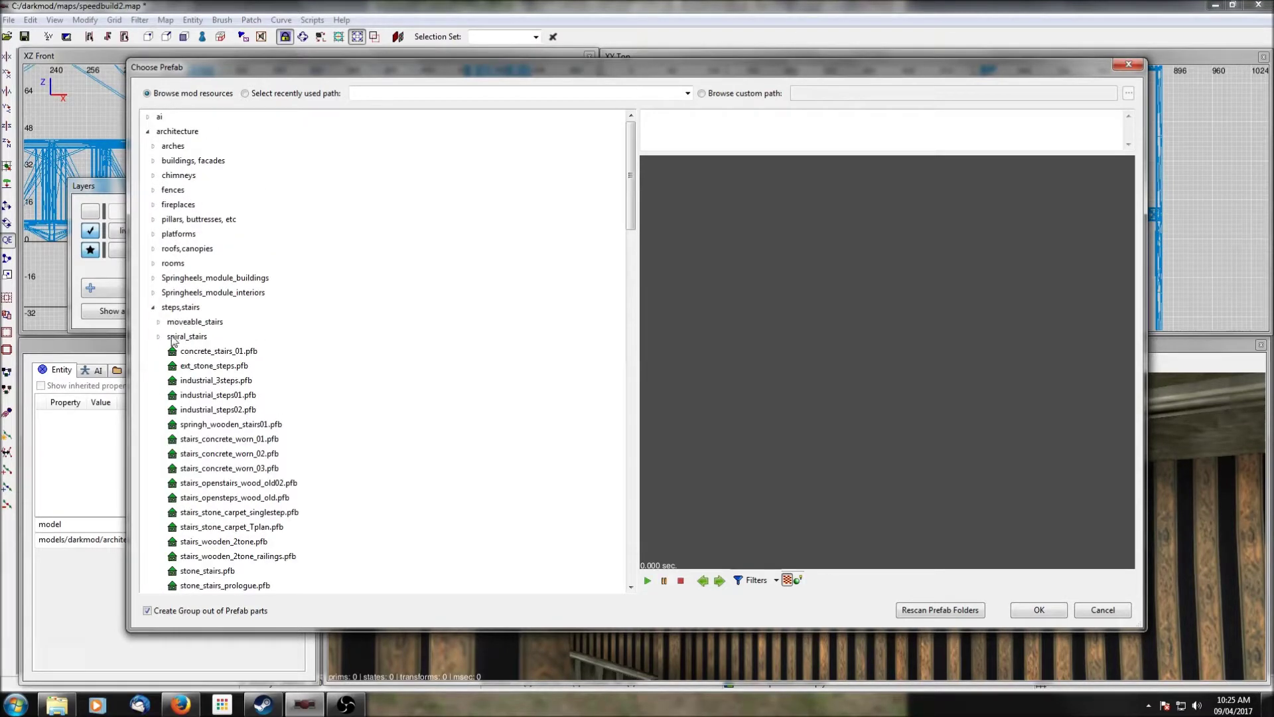
scroll(234, 342, down, 1)
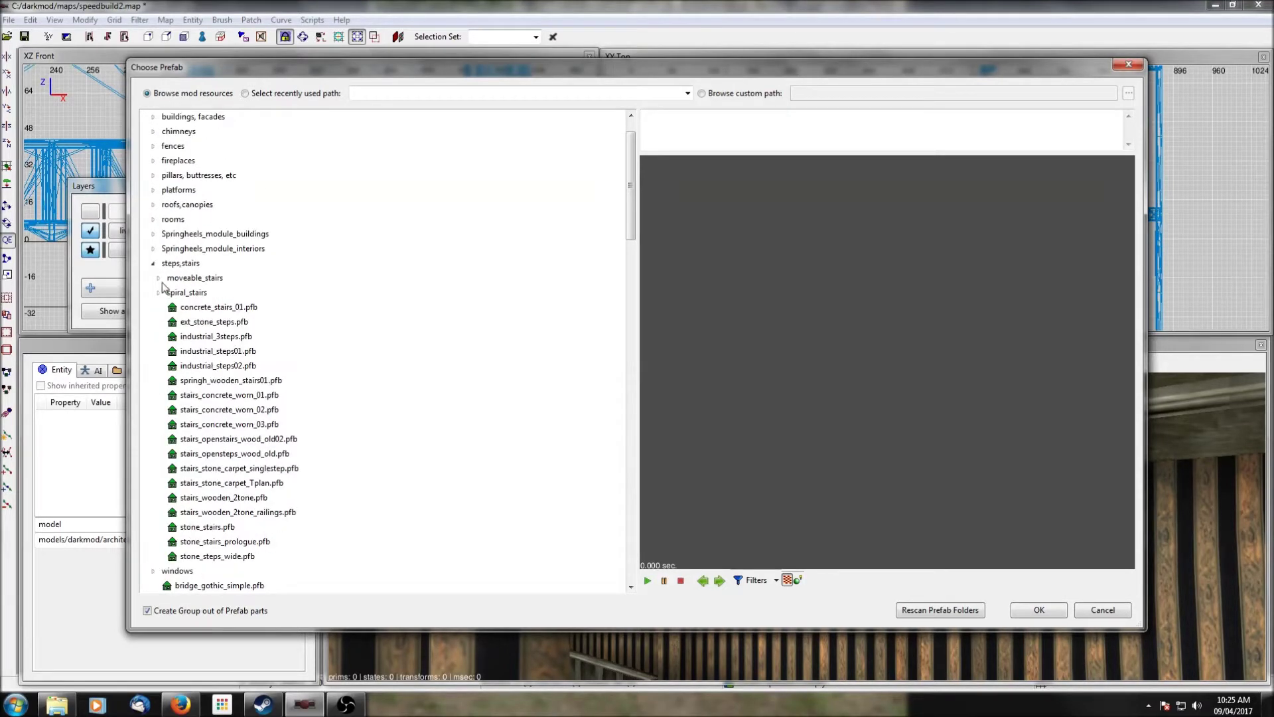
scroll(252, 286, down, 2)
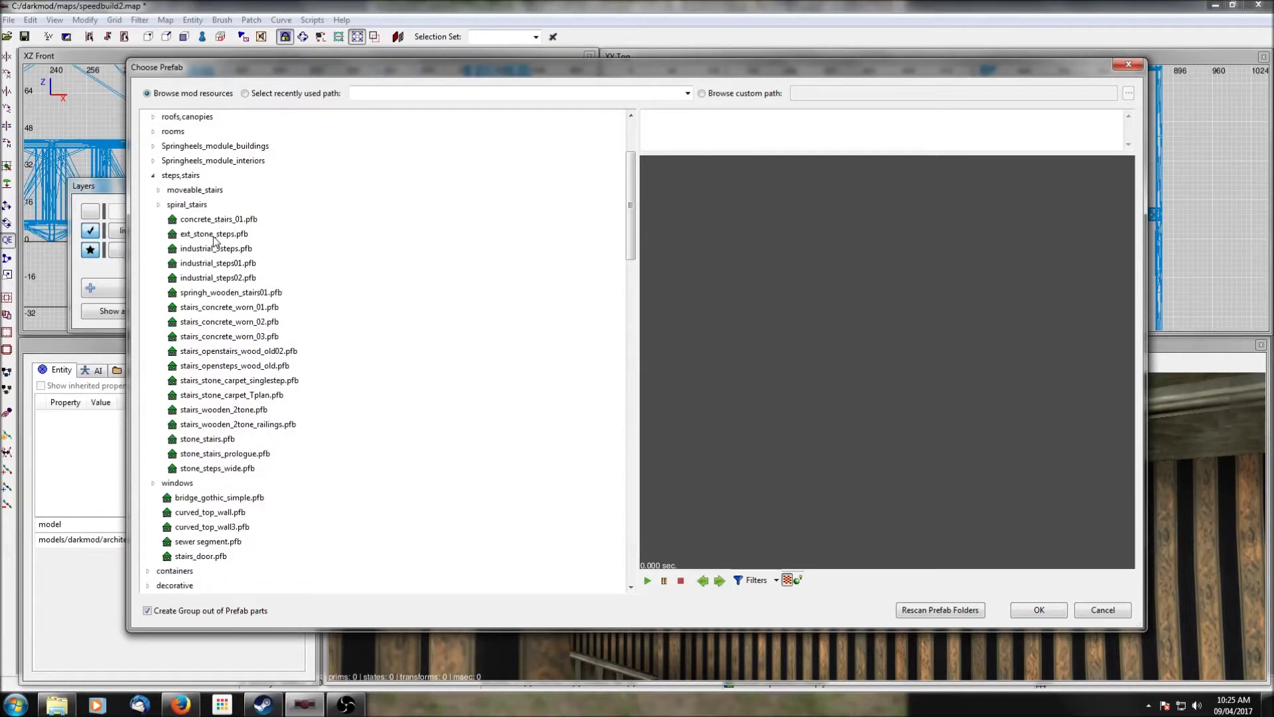
Step: Preview the ext_stone_steps.pfb prefab, and try inserting springh_wooden_stairs01.pfb into the hall
click(214, 236)
scroll(248, 272, down, 1)
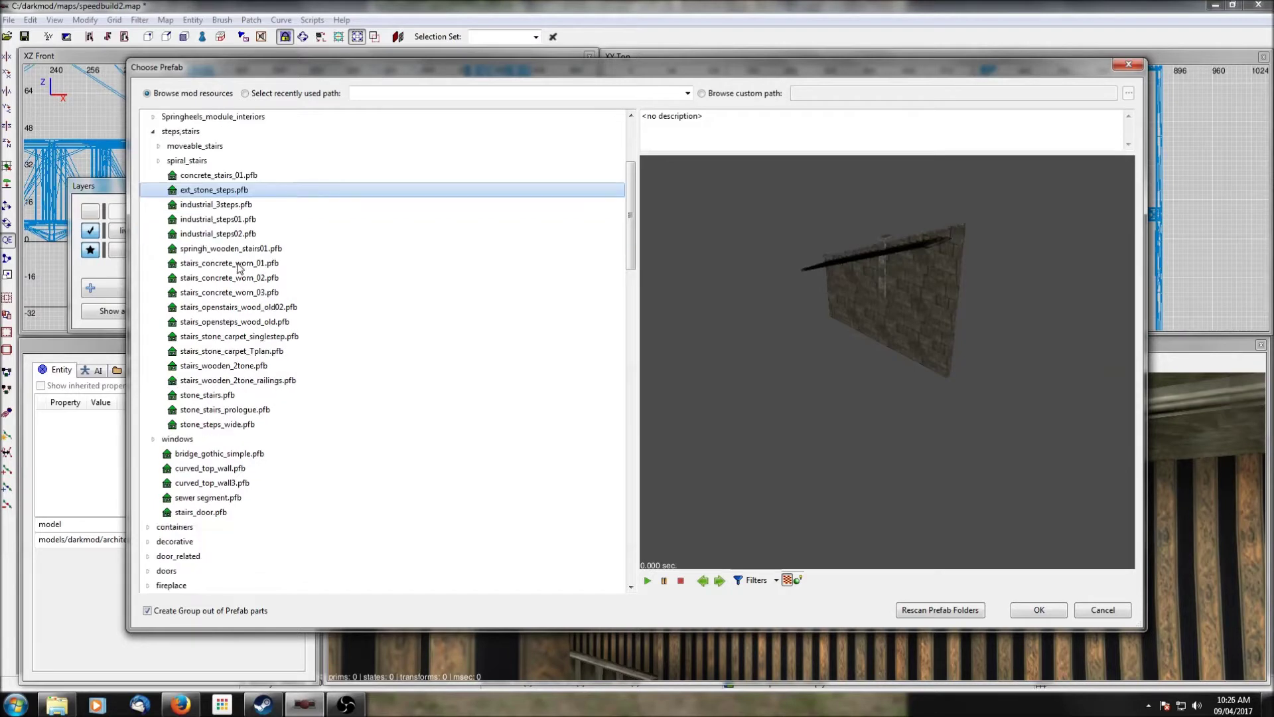
click(214, 251)
mouse_move(785, 339)
right_down()
mouse_move(836, 339)
mouse_move(829, 322)
mouse_move(773, 348)
right_up()
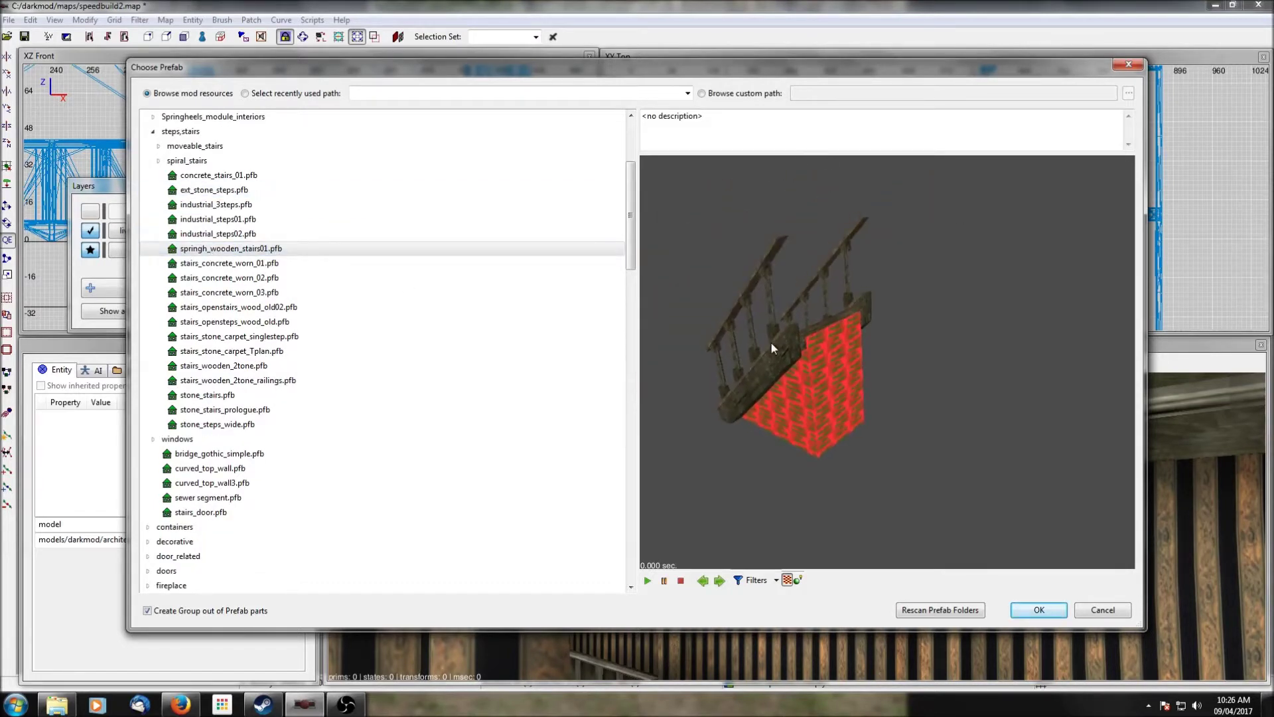
click(1040, 610)
Step: Try placing the inserted wooden stairs across the hall beside the bend, lowering them to floor level and checking them in the camera
drag(883, 203, 852, 181)
scroll(274, 137, down, 4)
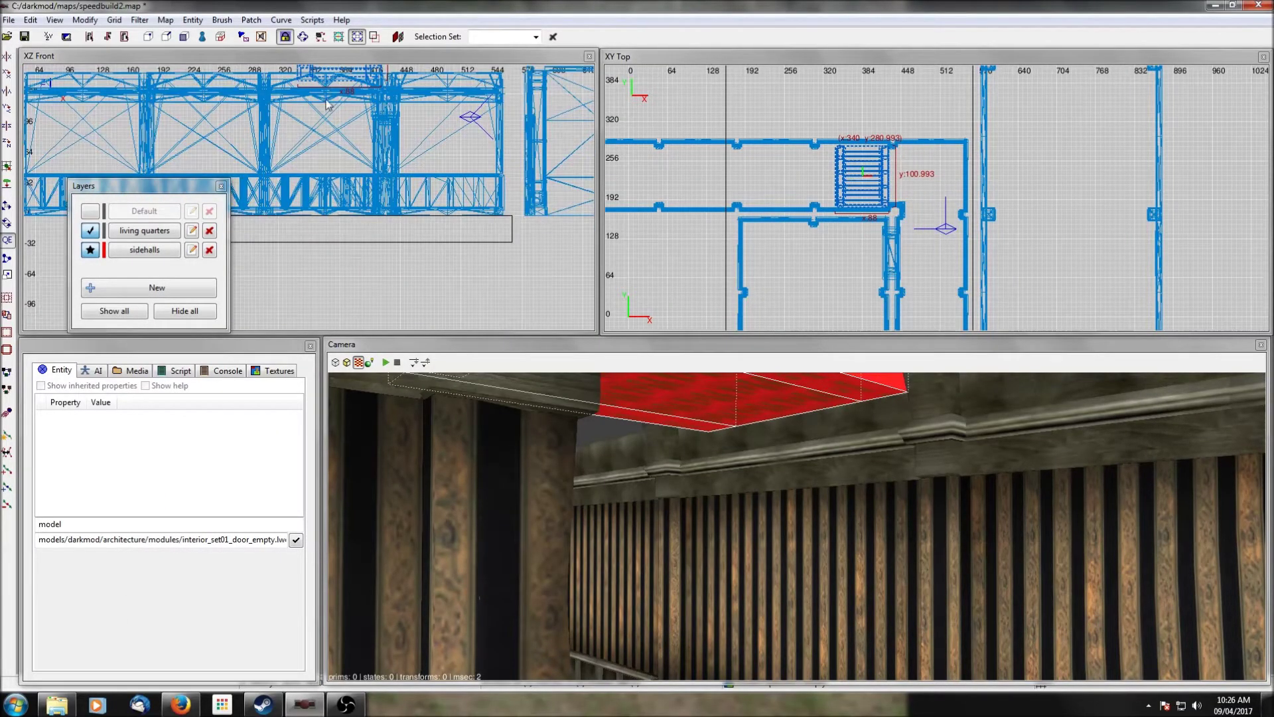
drag(326, 80, 326, 204)
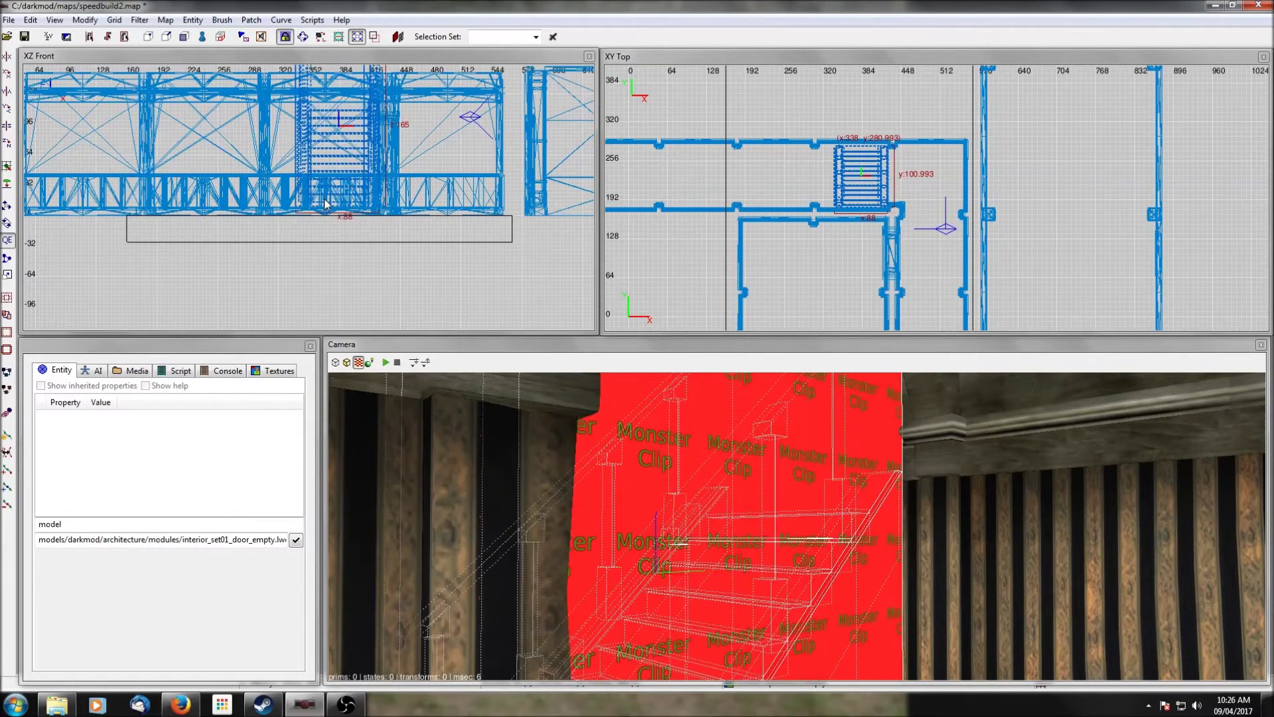
scroll(435, 117, down, 1)
scroll(862, 213, down, 3)
right_click(818, 436)
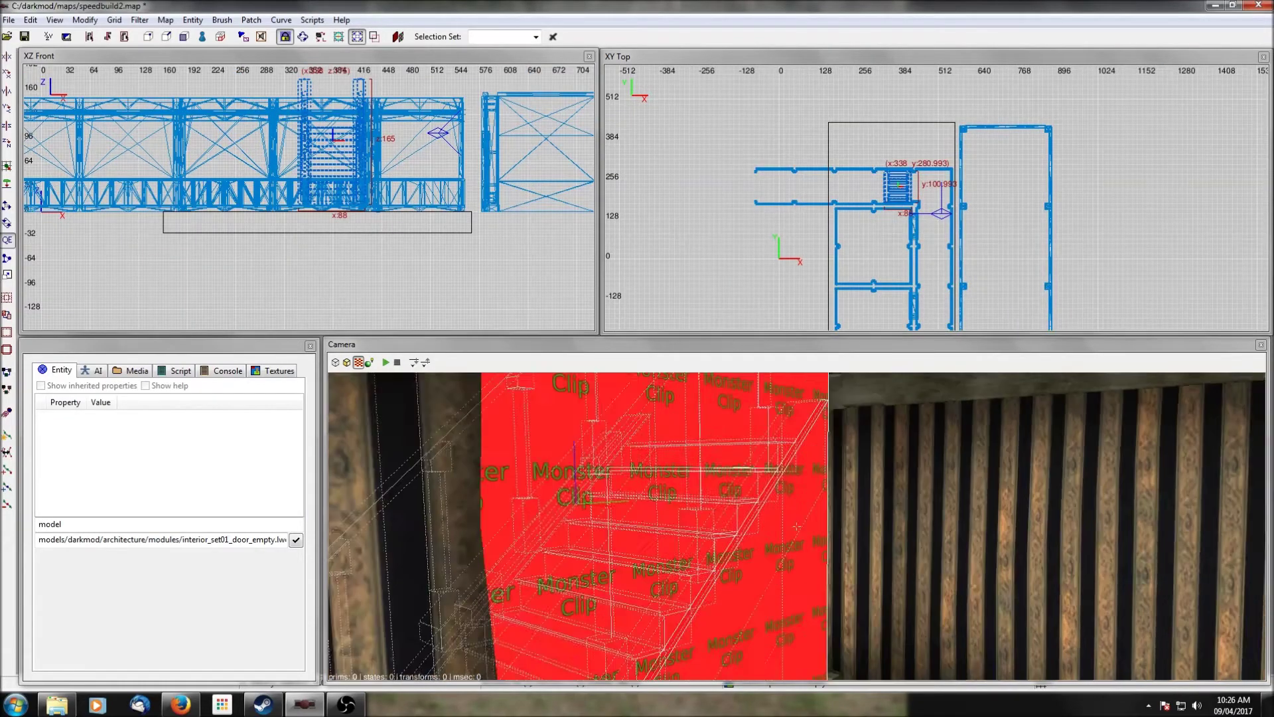
right_click(830, 472)
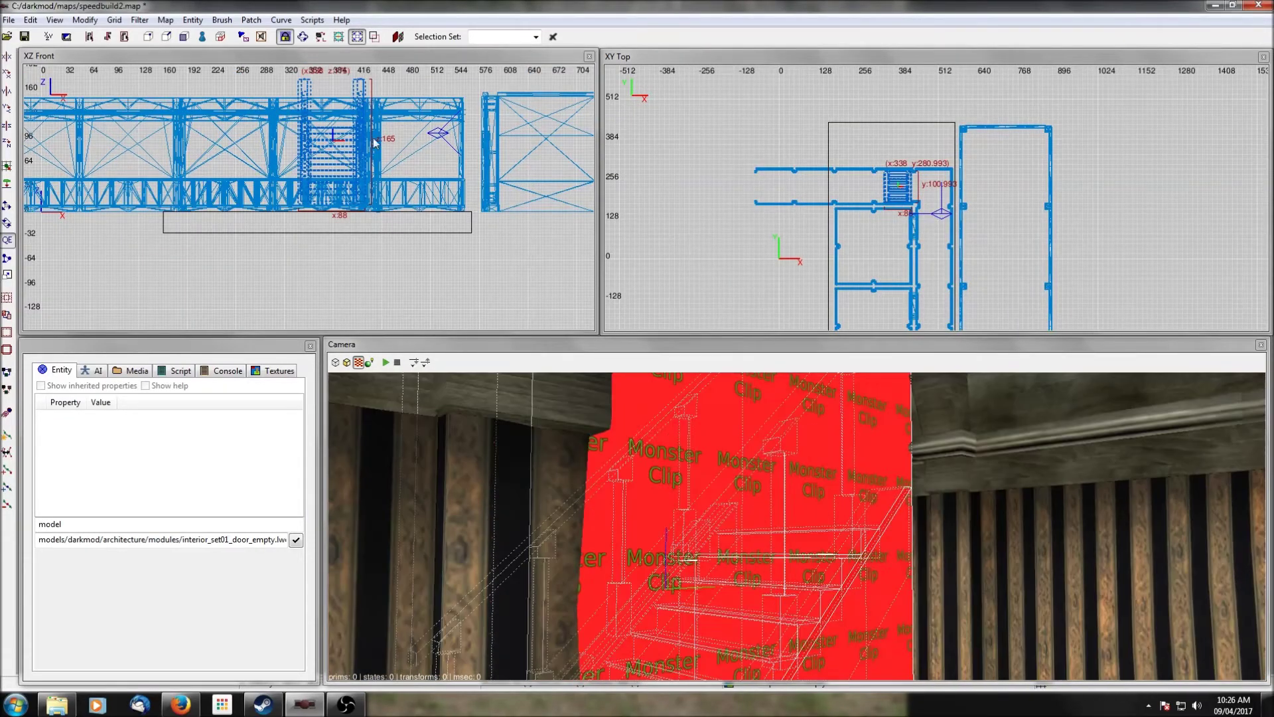
Step: Try rotating the wooden stairs about the vertical axis to run along the hall, and delete them
click(8, 149)
click(8, 151)
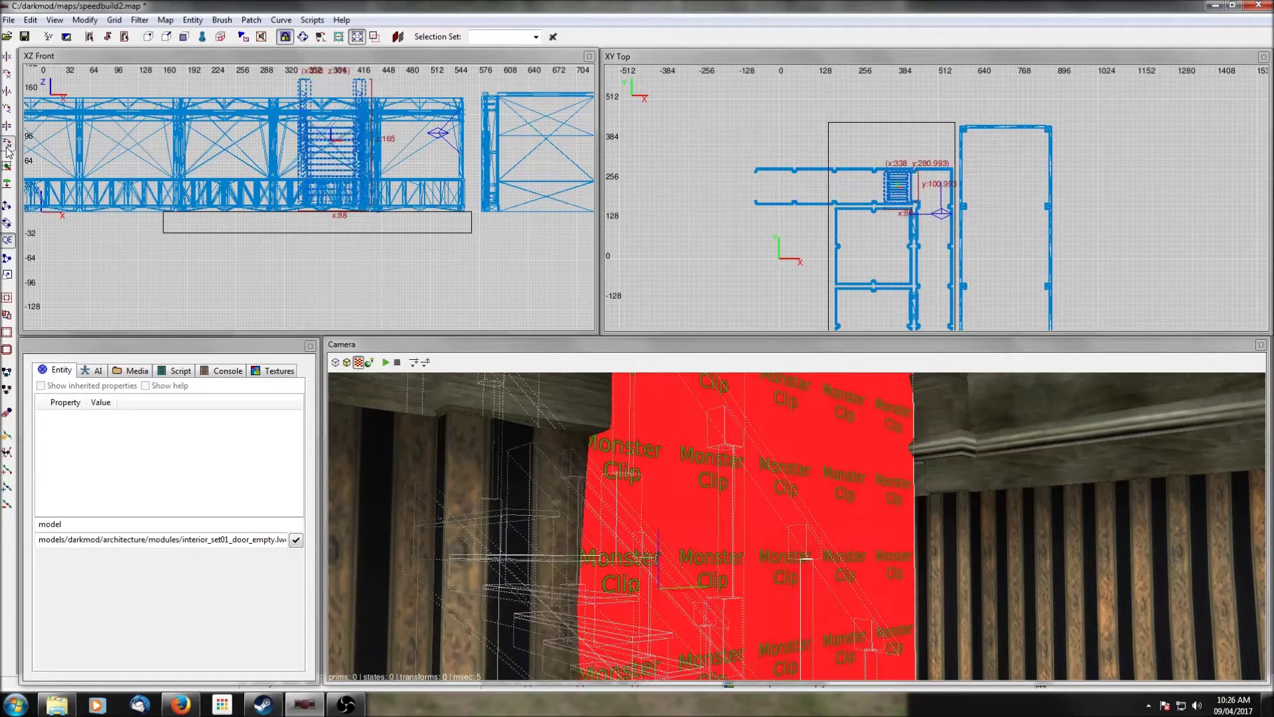
click(8, 151)
scroll(357, 157, up, 3)
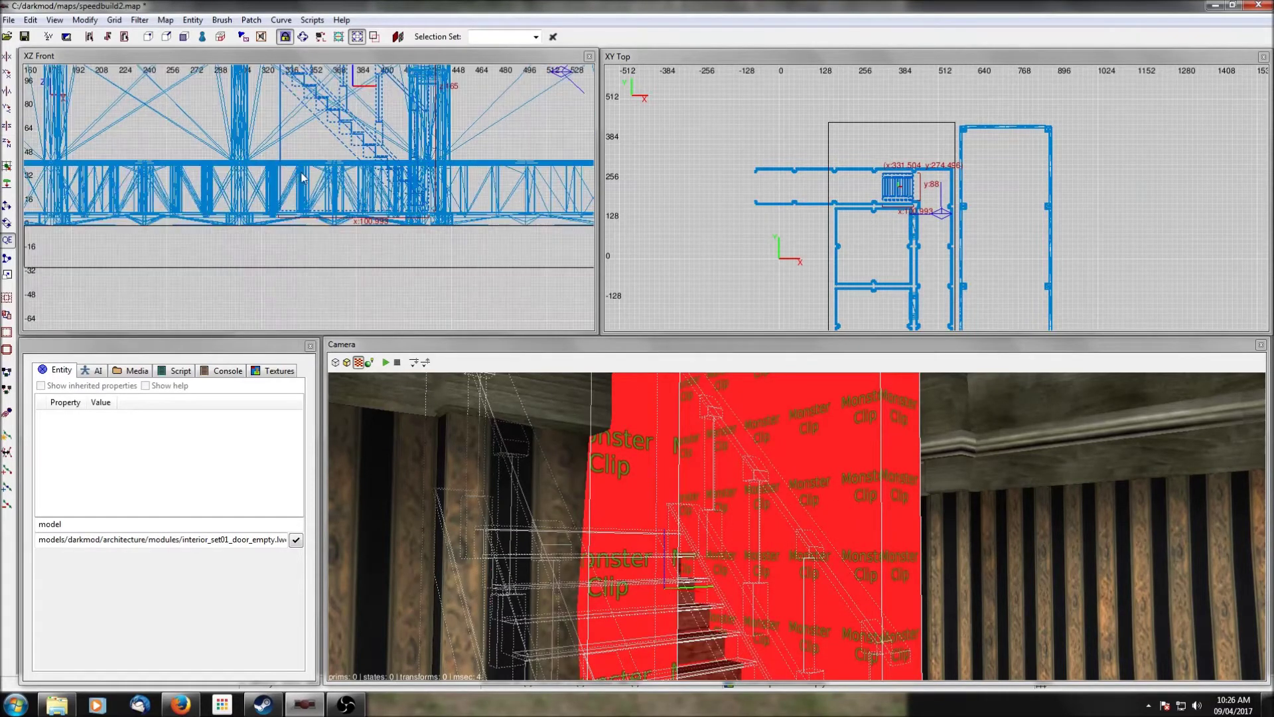
scroll(362, 171, down, 1)
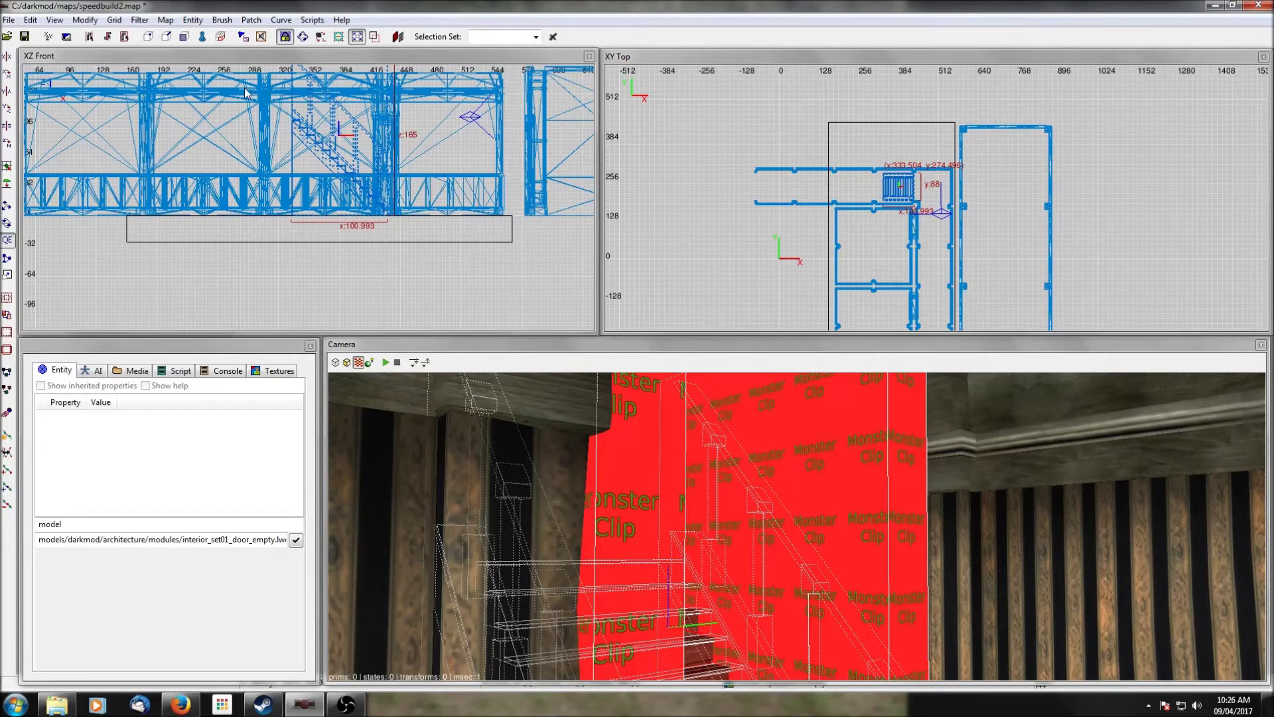
scroll(892, 228, up, 3)
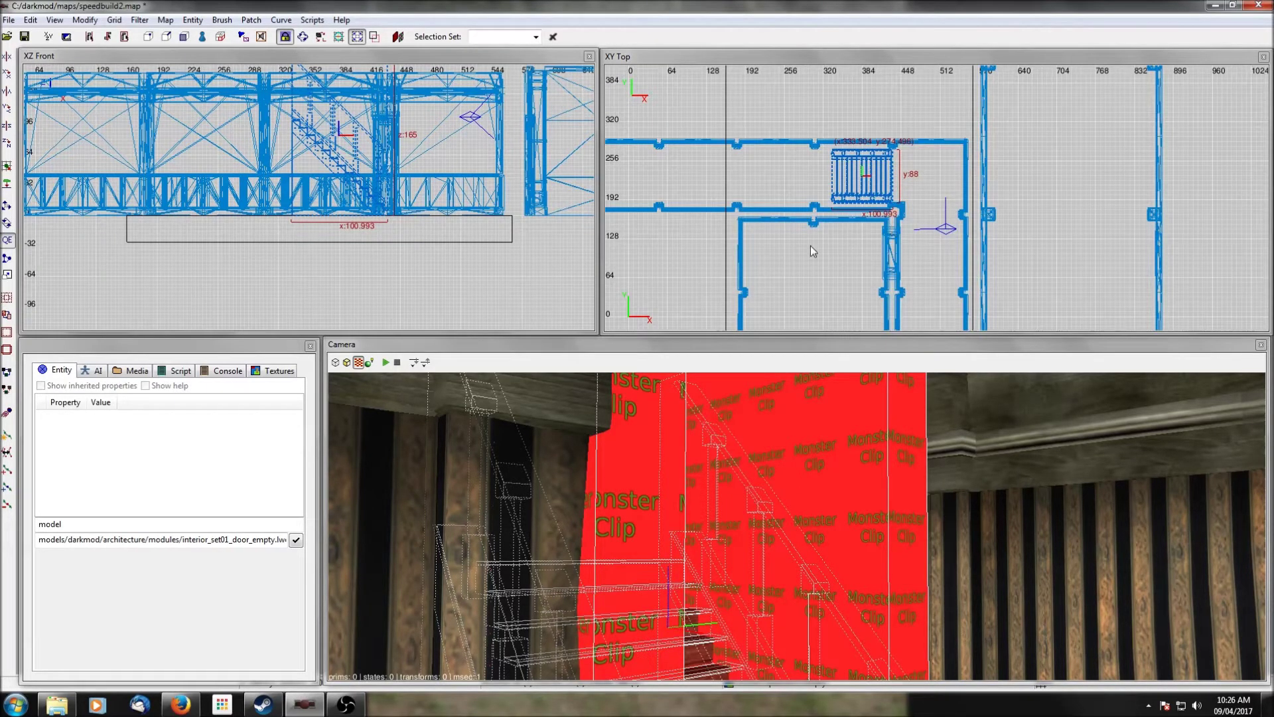
key(BackSpace)
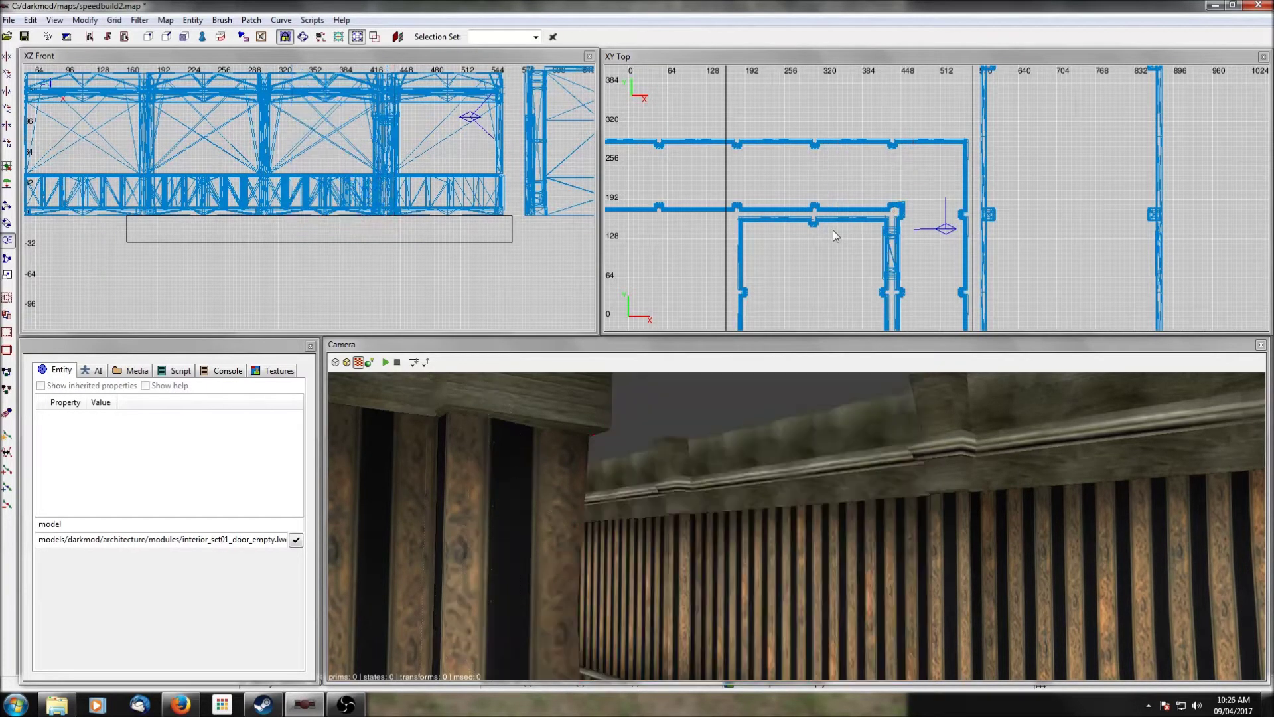
Step: Preview the other stair prefabs and insert stairs_wooden_2tone_railings.pfb
right_click(854, 166)
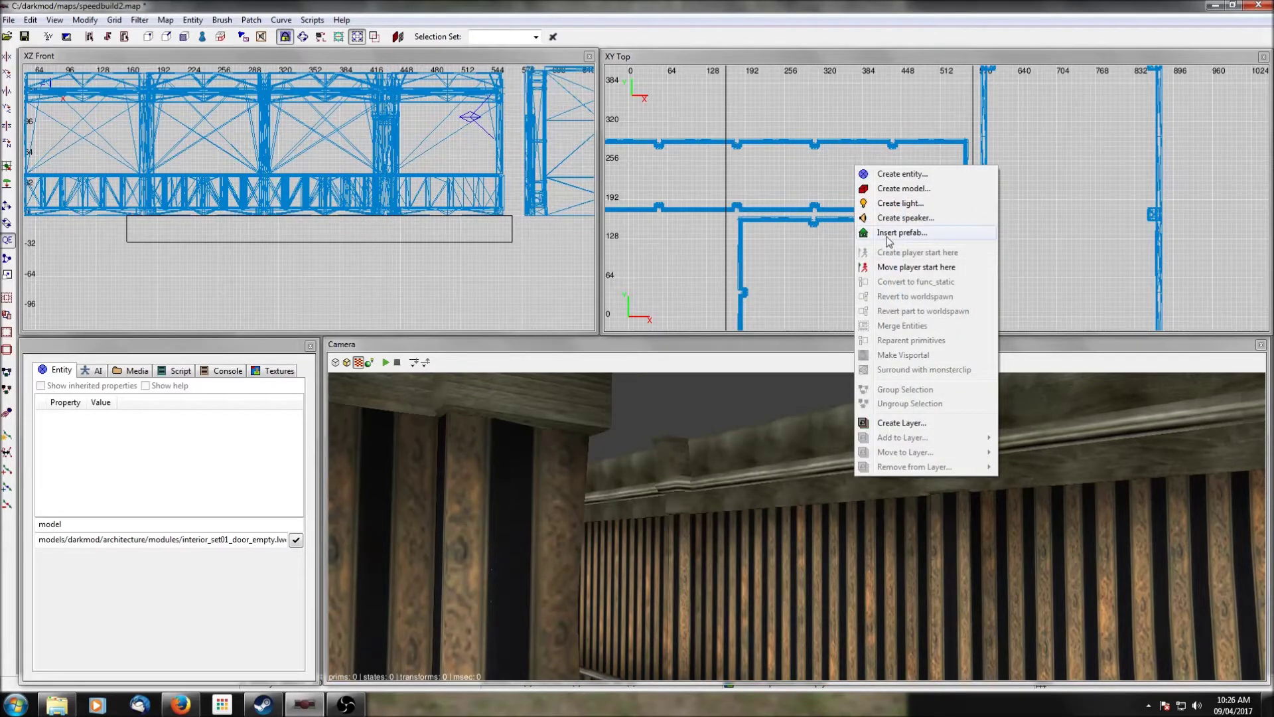
click(890, 233)
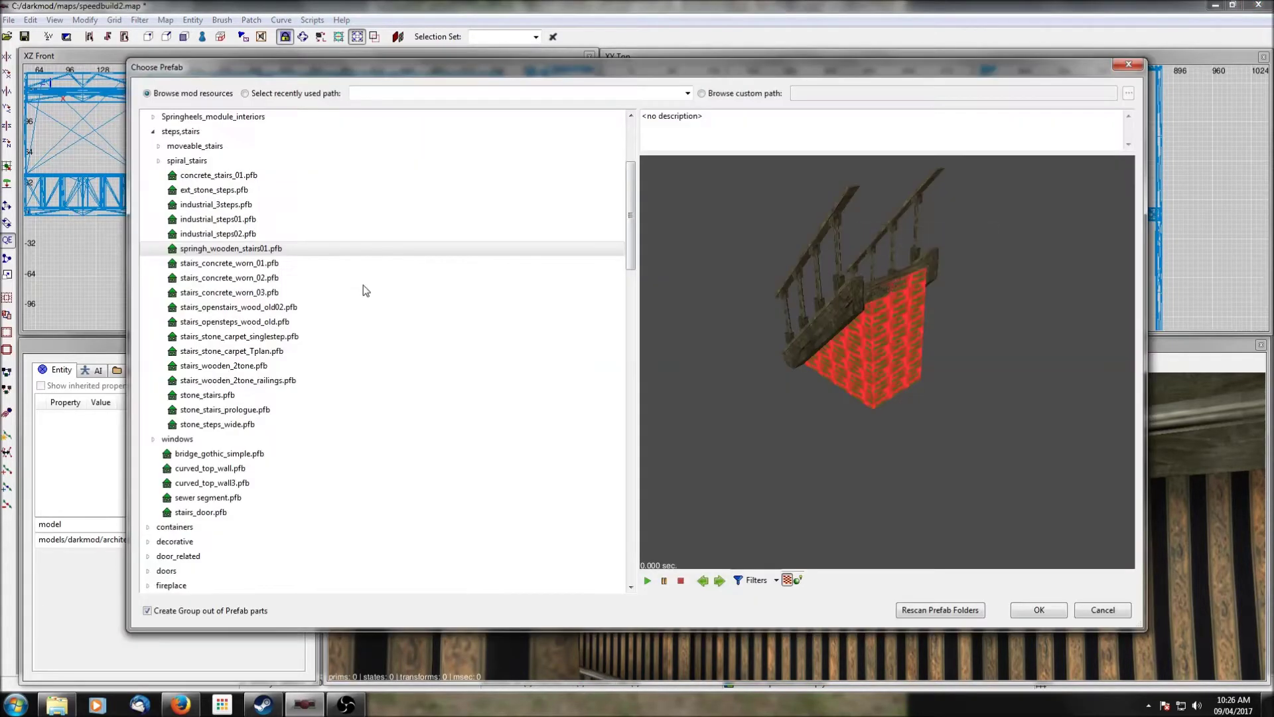
click(222, 268)
click(219, 309)
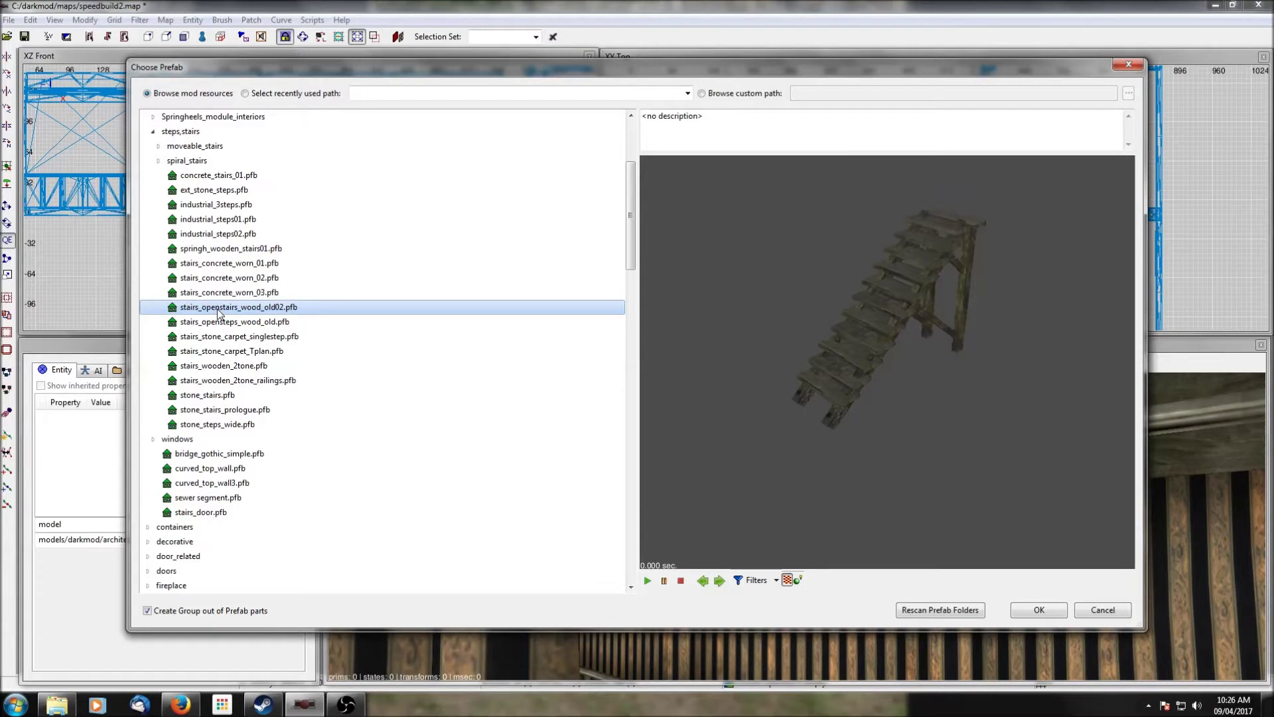
right_drag(822, 345, 862, 369)
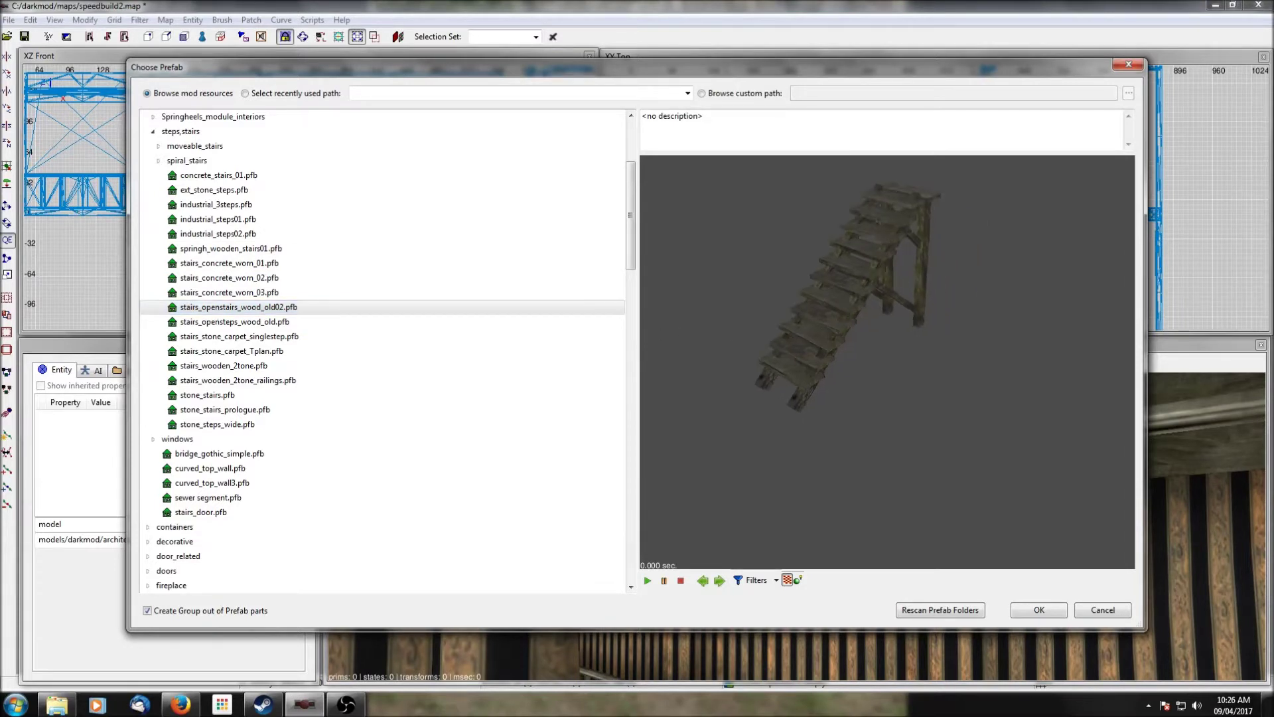
click(237, 322)
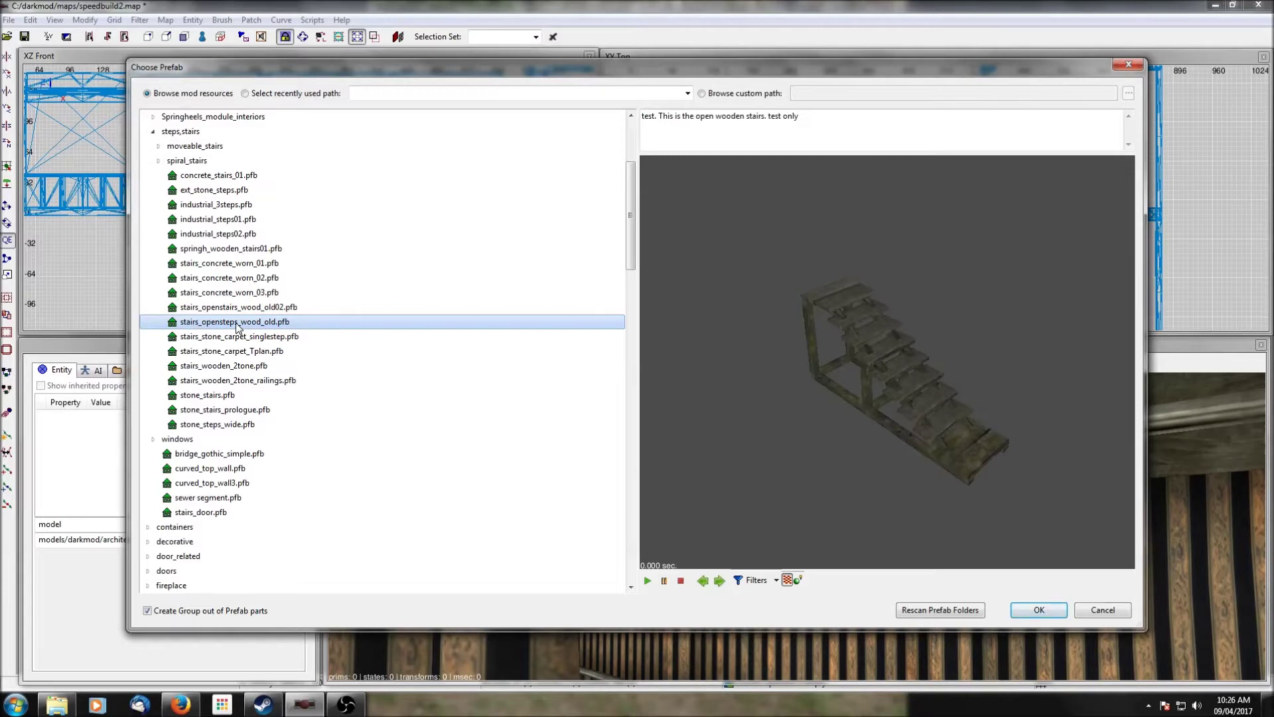
click(224, 366)
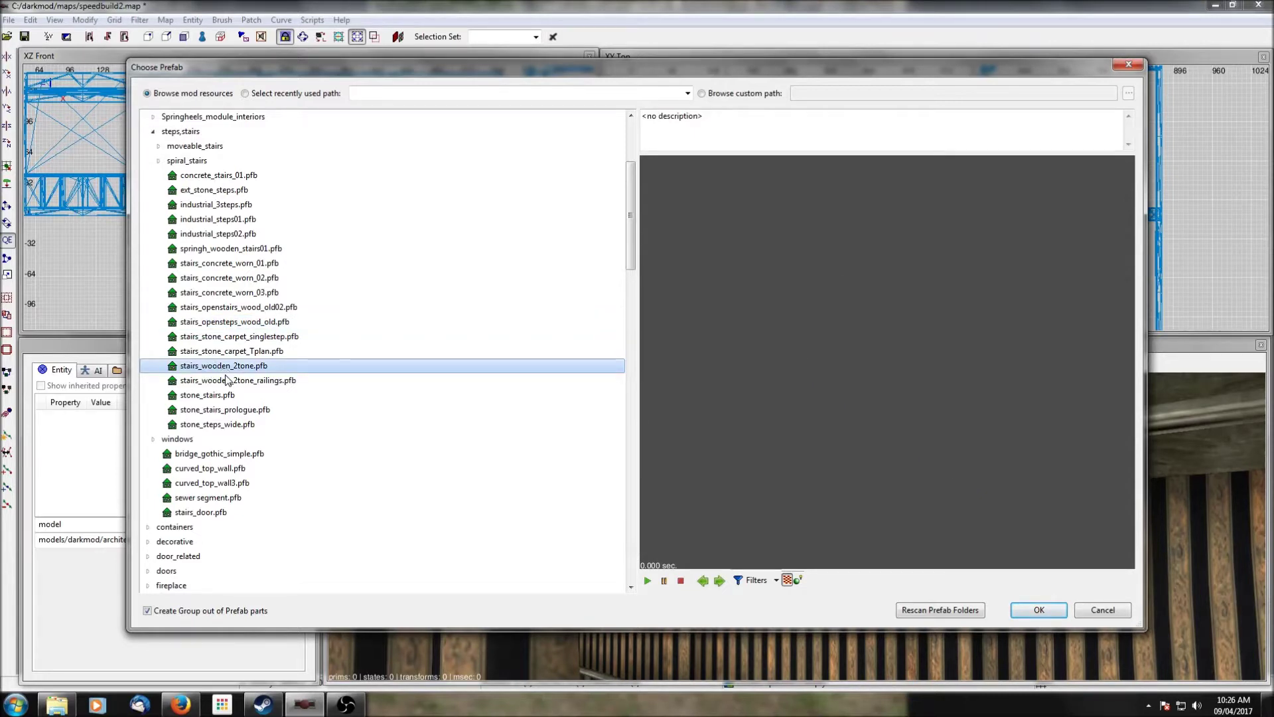
click(223, 383)
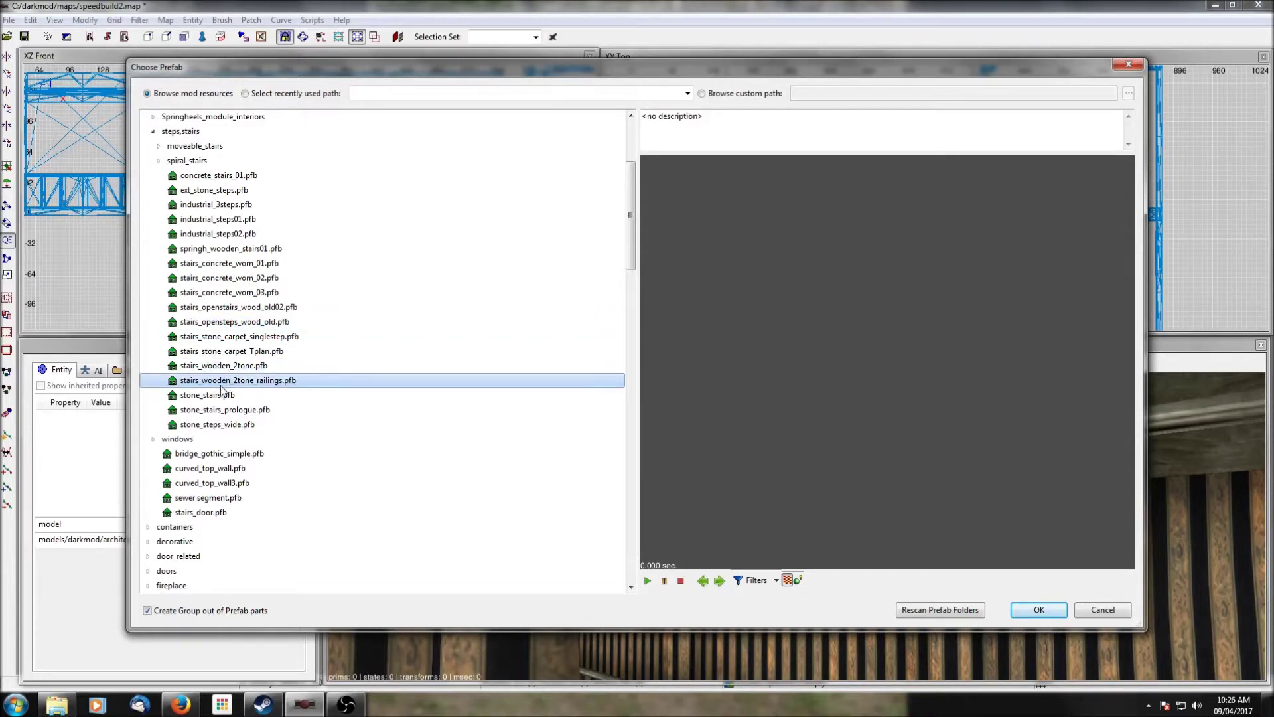
click(1037, 609)
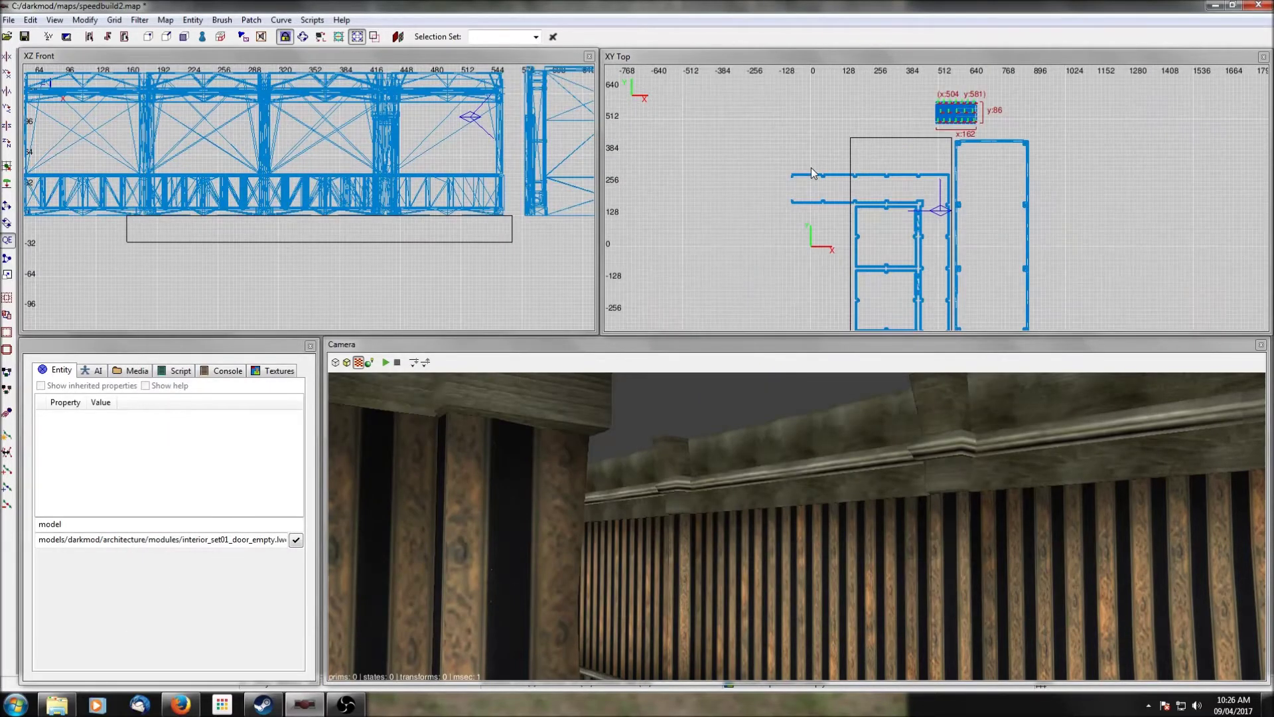
Step: Move the railed wooden stairs into the hall beside the bend and lower them so the bottom step meets the floor
drag(954, 123, 906, 190)
scroll(421, 177, down, 5)
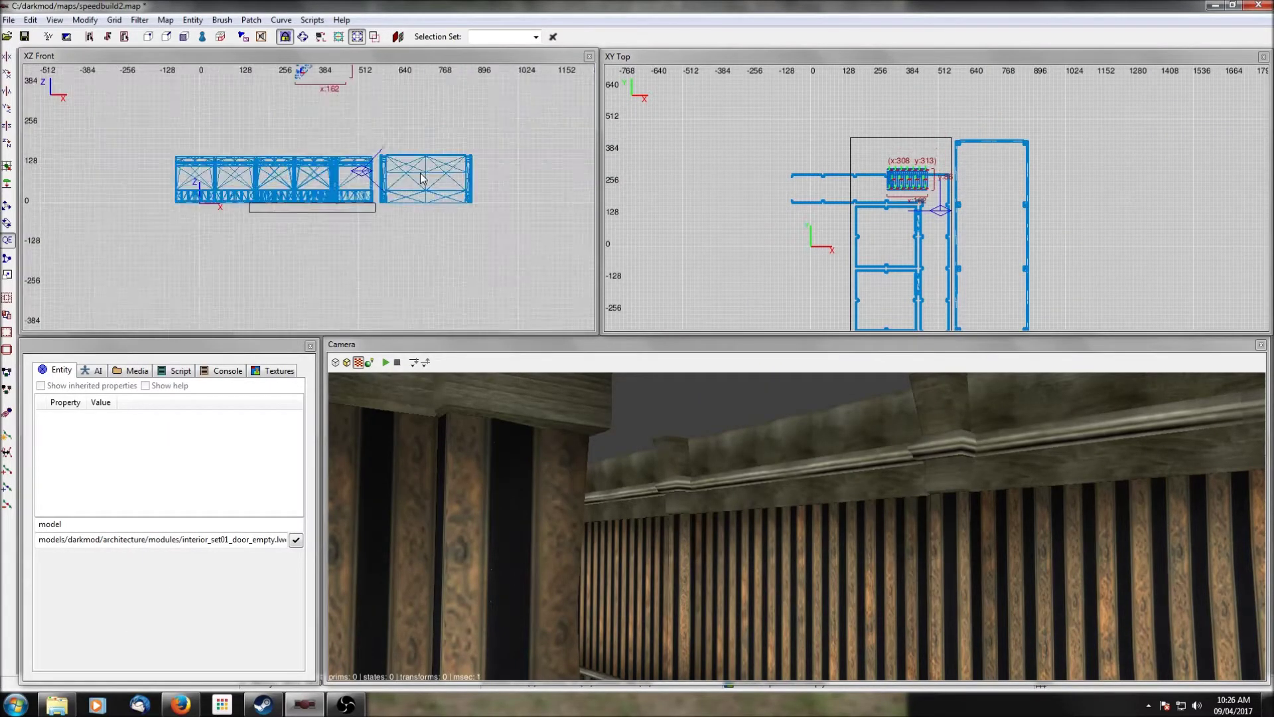
scroll(422, 178, down, 2)
drag(315, 140, 317, 191)
scroll(312, 194, up, 6)
Step: Check the railed stairs in the camera and shift them away from the outer hall wall, centring them between both walls
right_click(729, 444)
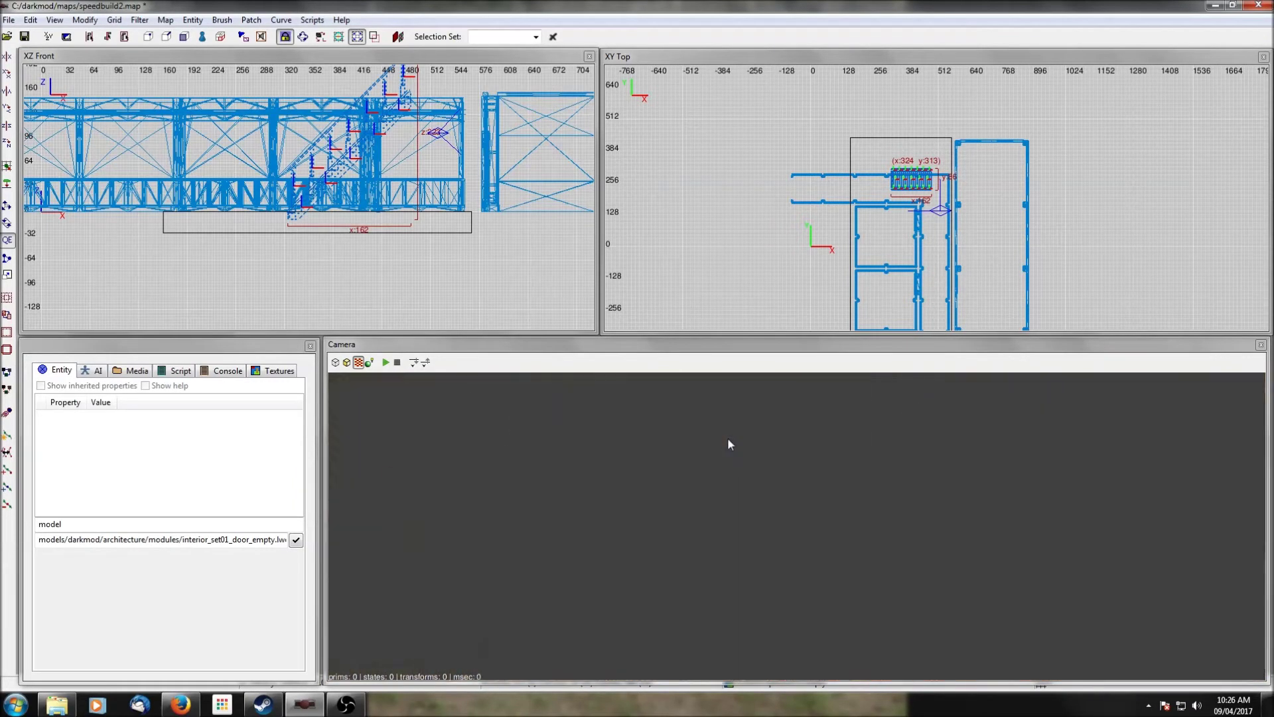
key(Up)
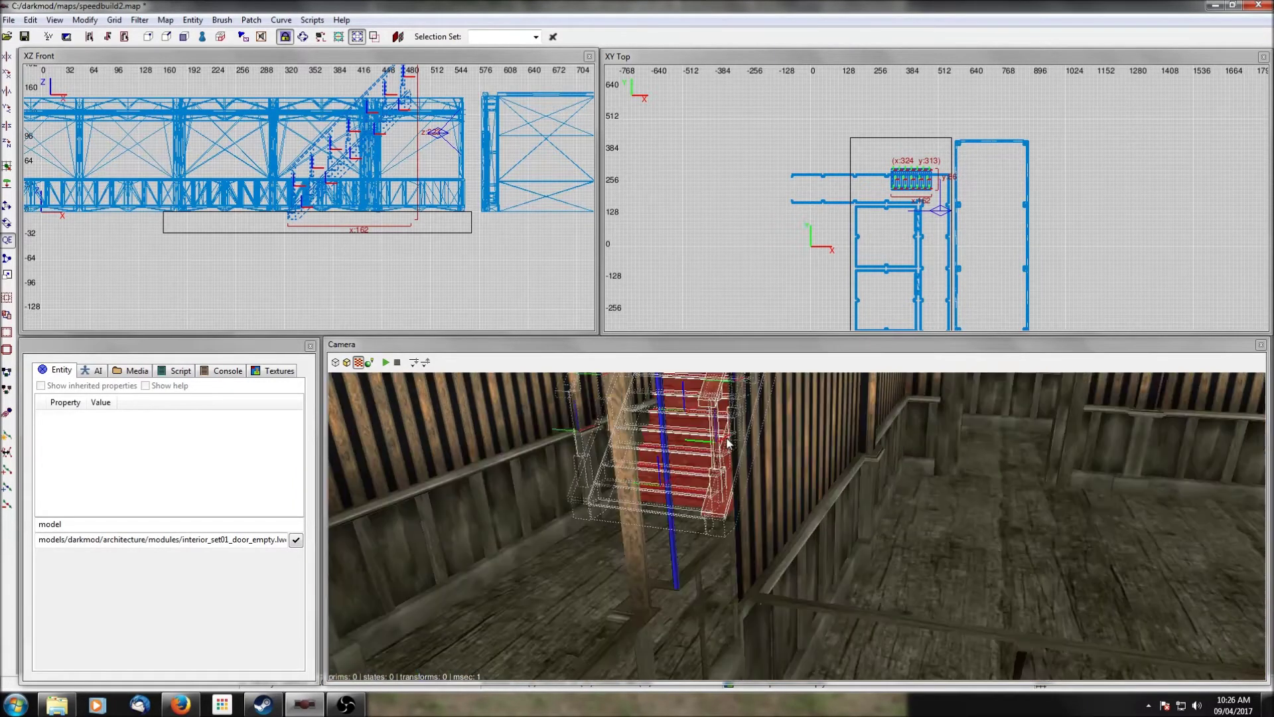
right_click(796, 526)
right_click(729, 444)
right_click(797, 526)
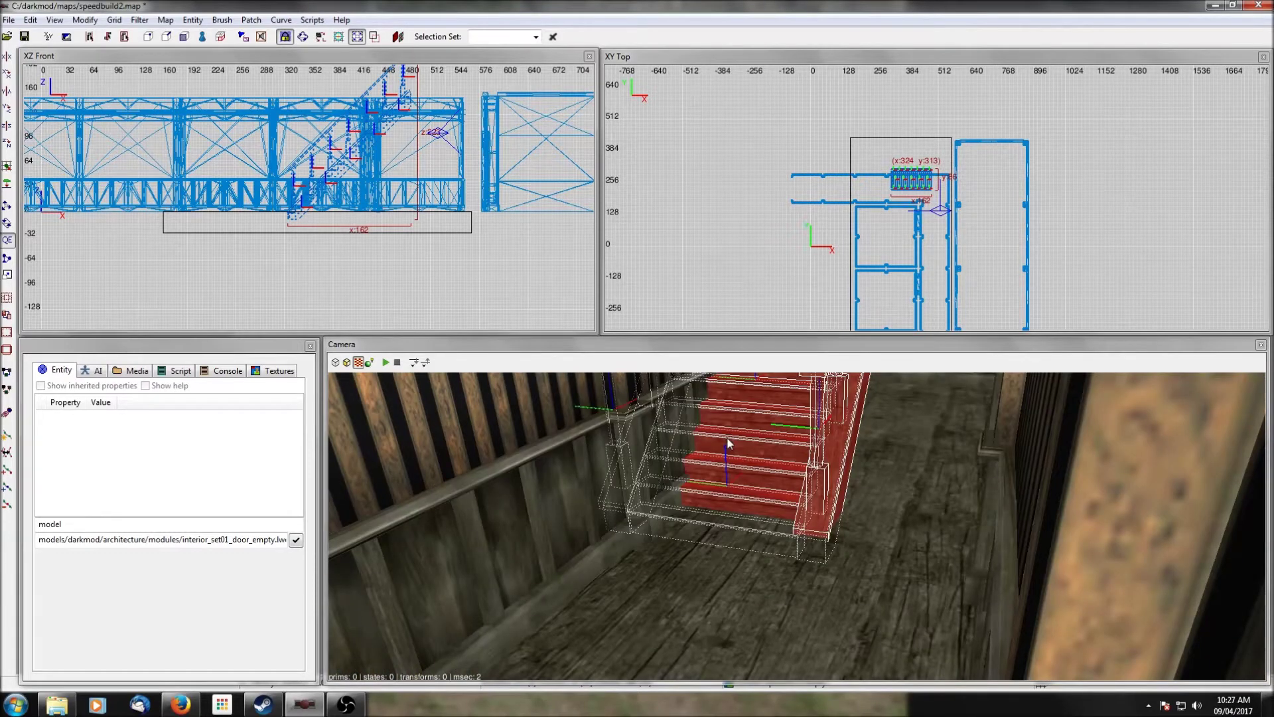
scroll(846, 187, up, 3)
drag(875, 168, 872, 191)
Step: Inspect the fit of the railed stairs between the hall walls, at the ceiling opening and at floor level
right_click(763, 493)
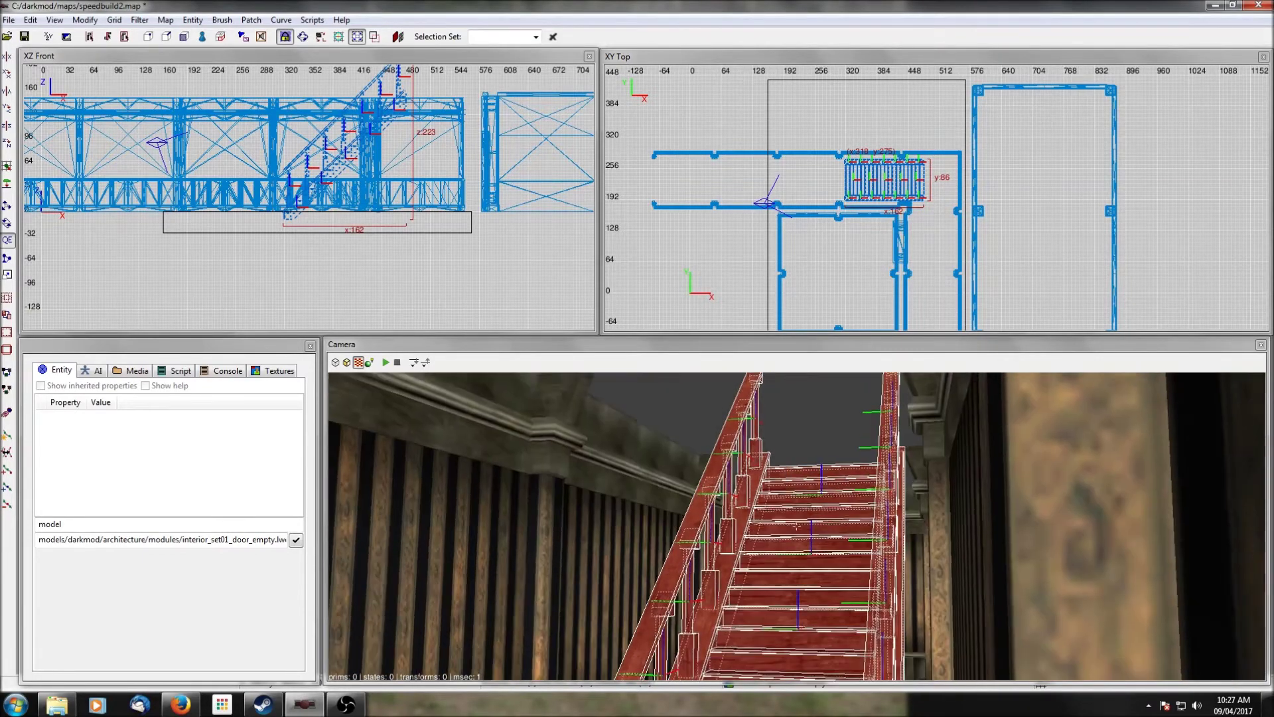
right_click(763, 494)
scroll(383, 227, up, 3)
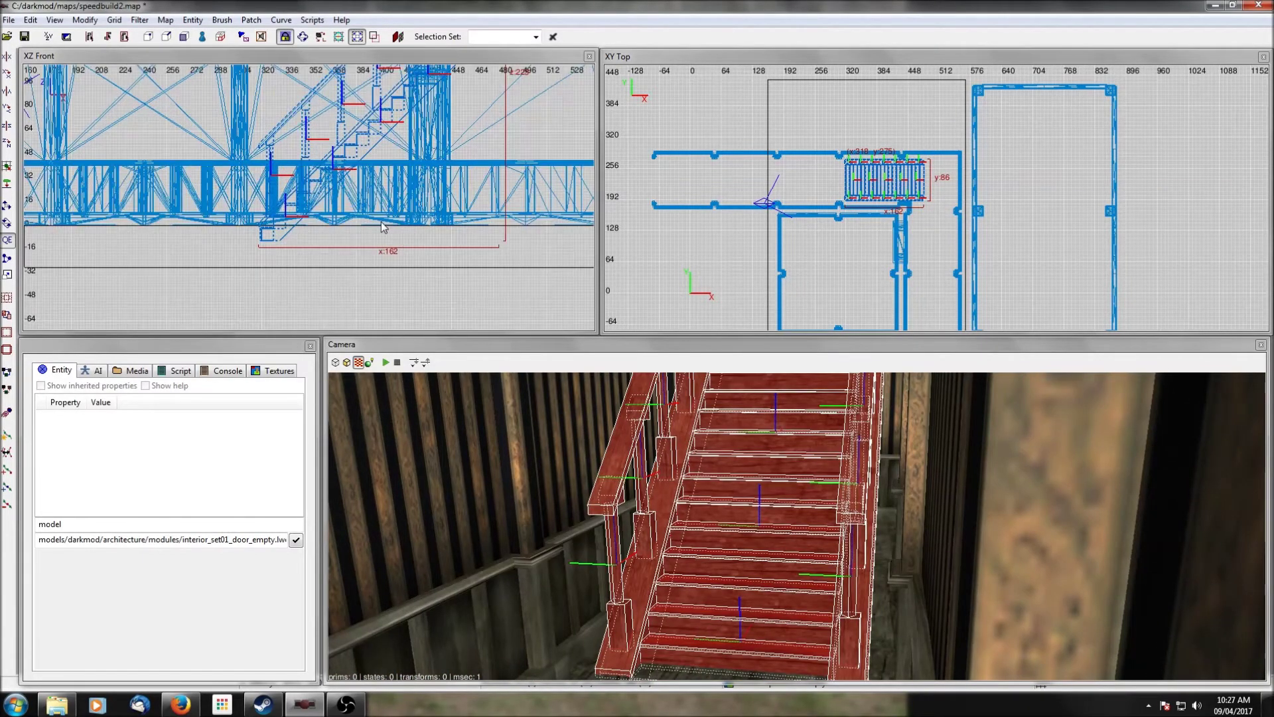
scroll(817, 179, up, 4)
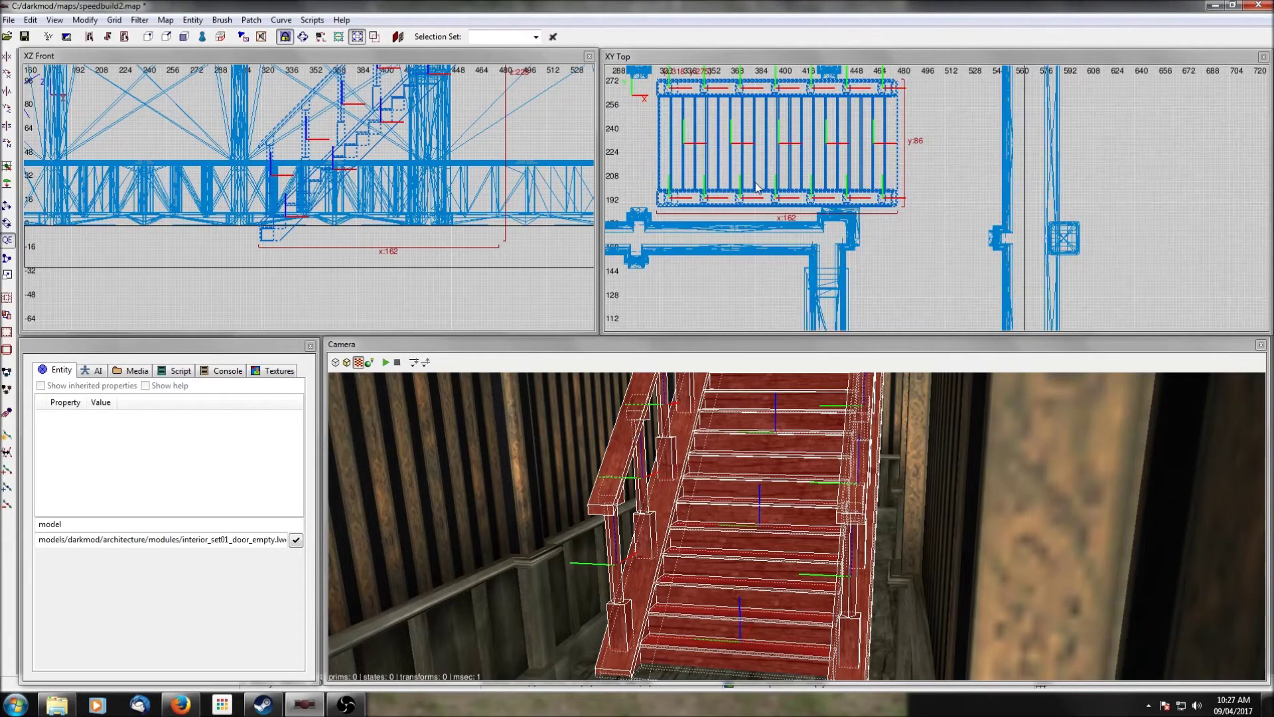
scroll(771, 213, down, 2)
scroll(405, 111, down, 3)
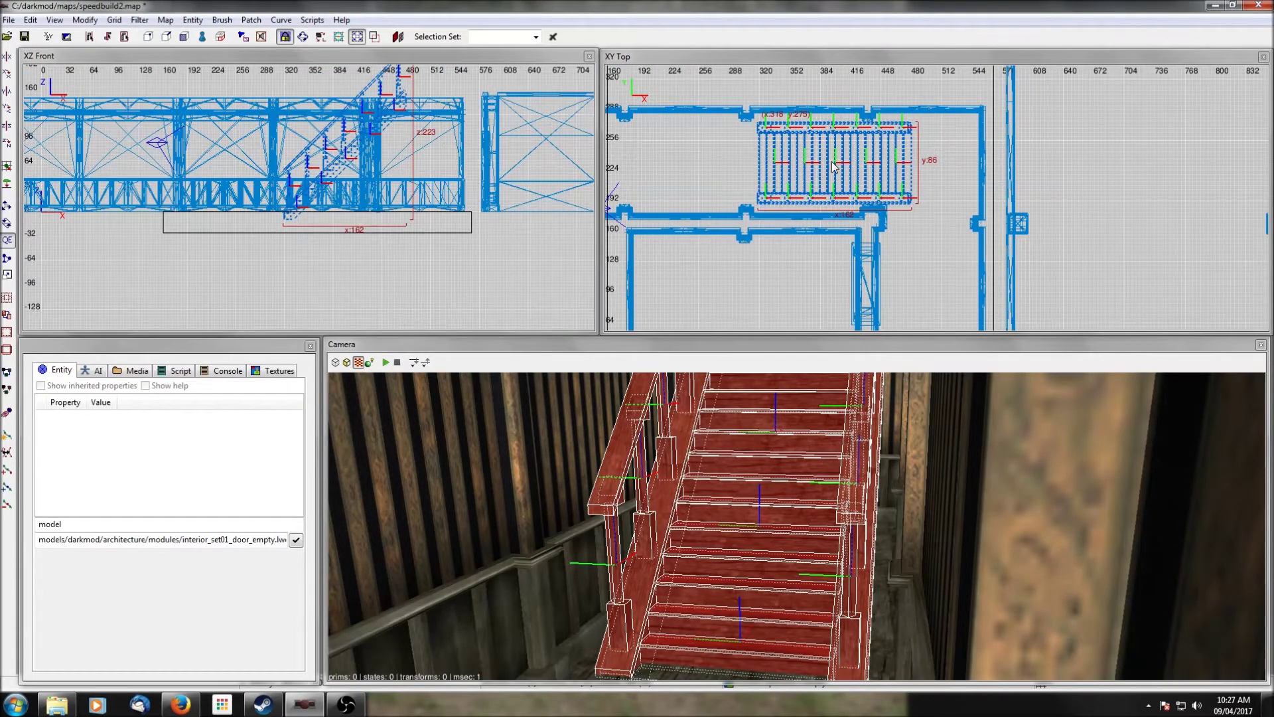
scroll(832, 162, up, 2)
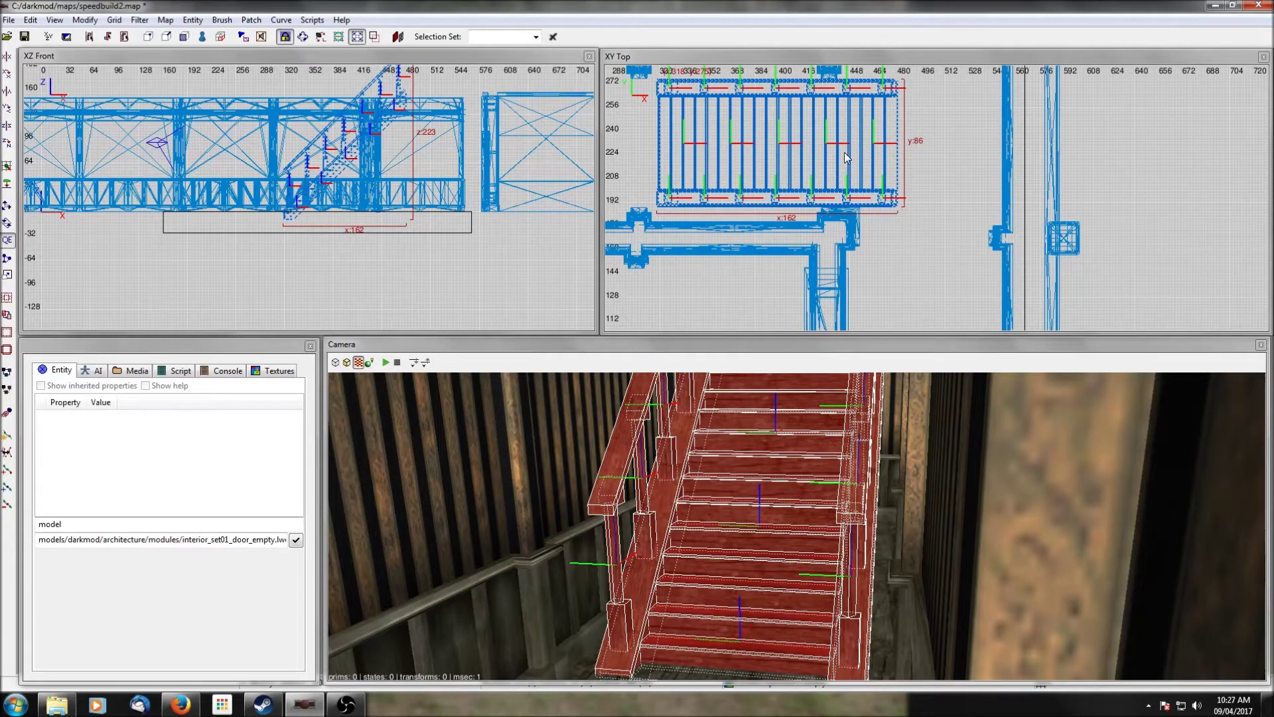
Step: Nudge the railed stairs slightly along the hall, away from its outer corner
drag(845, 152, 839, 153)
scroll(272, 151, up, 3)
right_click(661, 474)
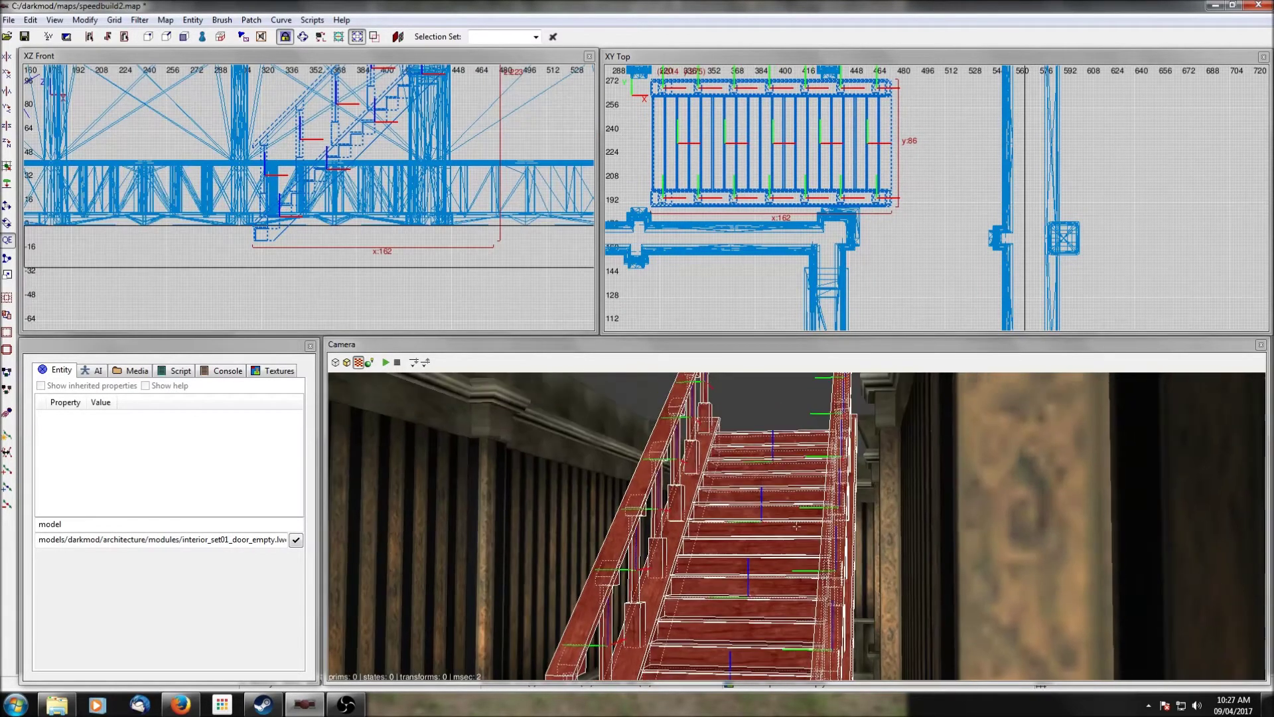
key(Escape)
Step: Inspect the repositioned stairs in the camera, from the bottom step up to the open space above the hall walls
right_click(684, 485)
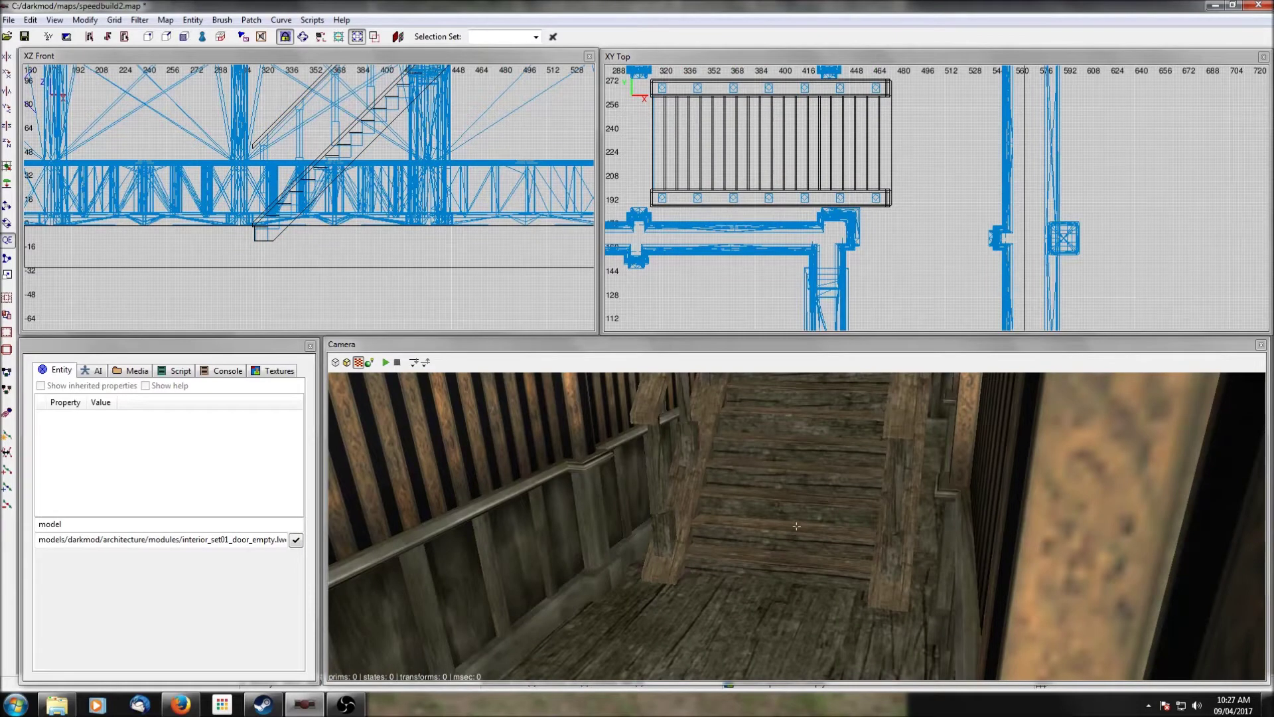
key(Up)
right_click(702, 457)
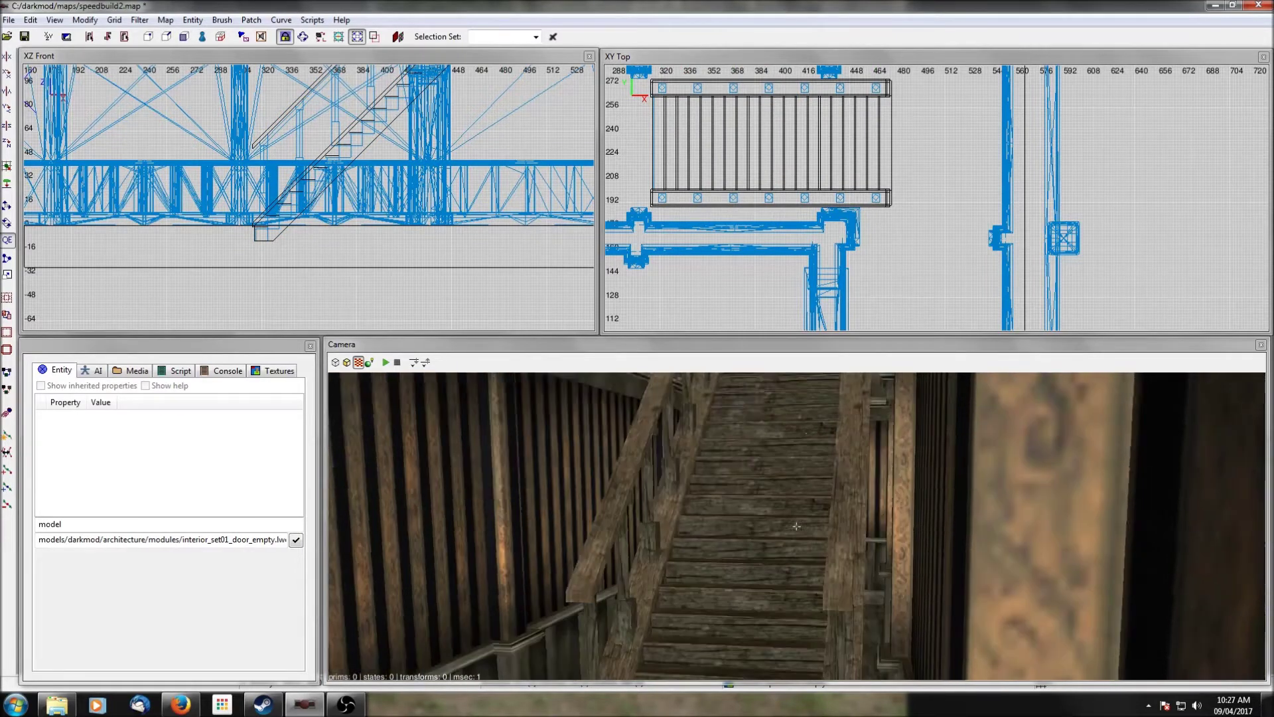
key(Up)
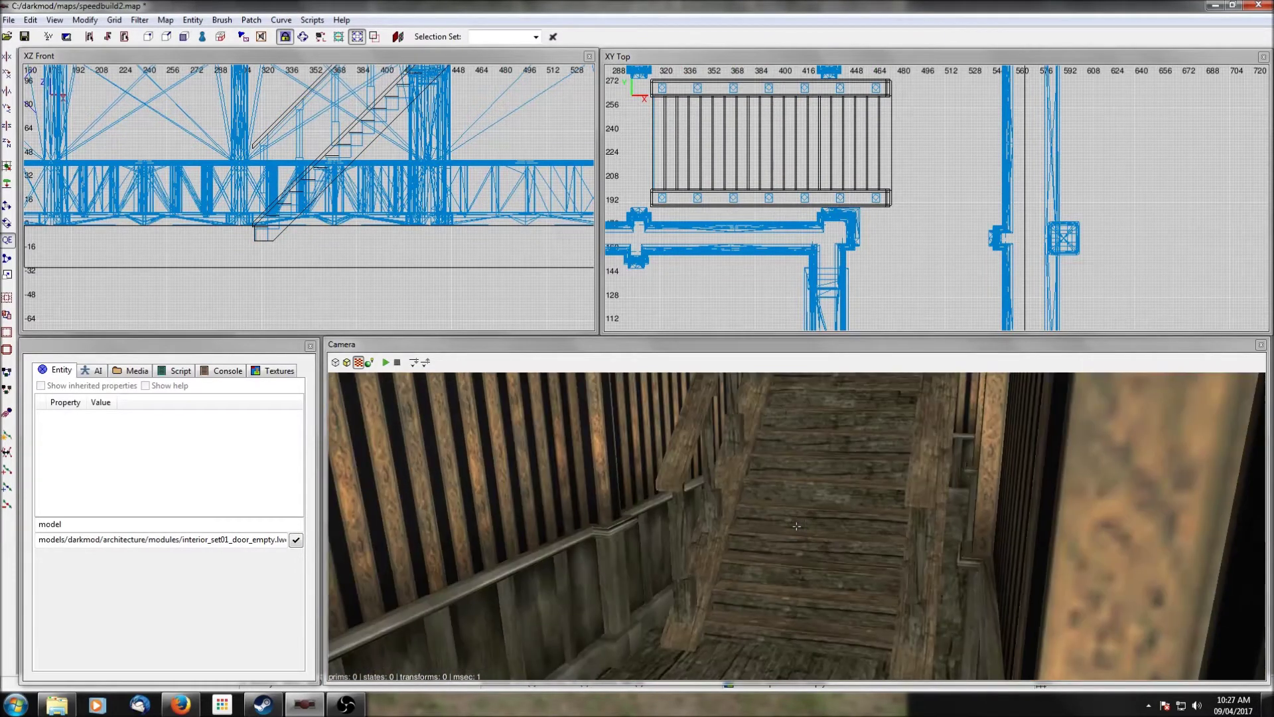
key(Down)
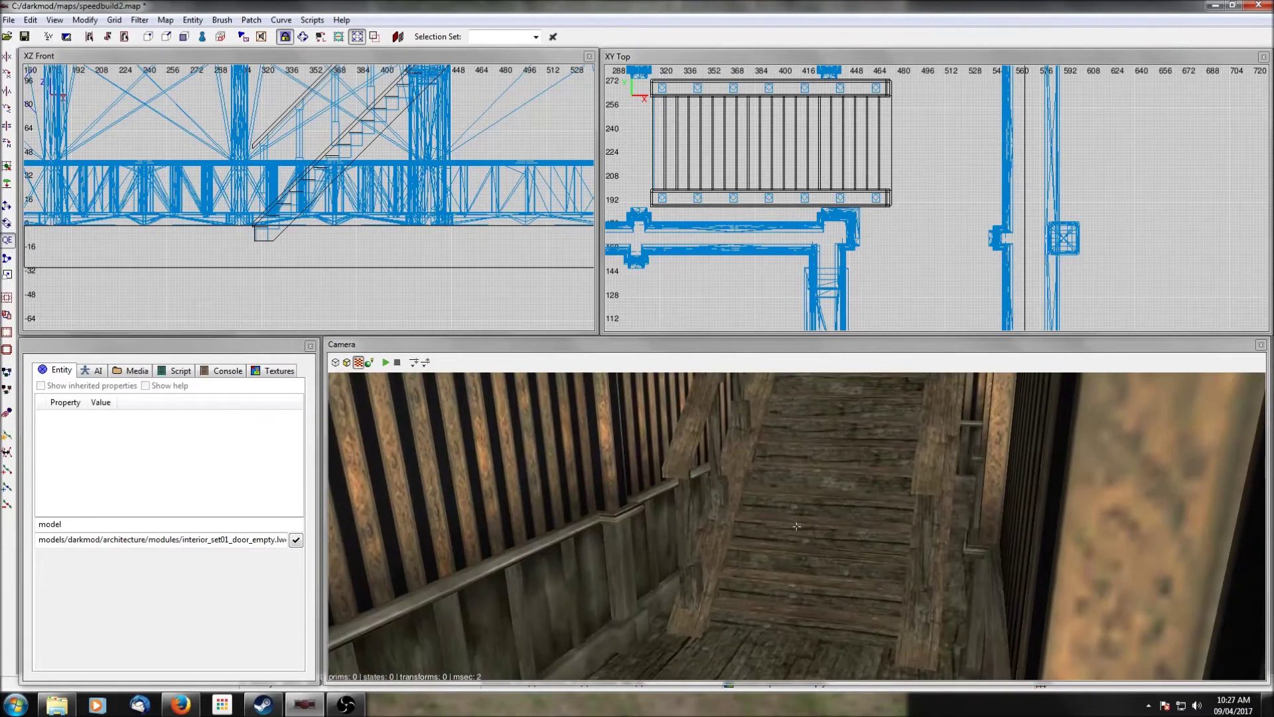
right_click(738, 515)
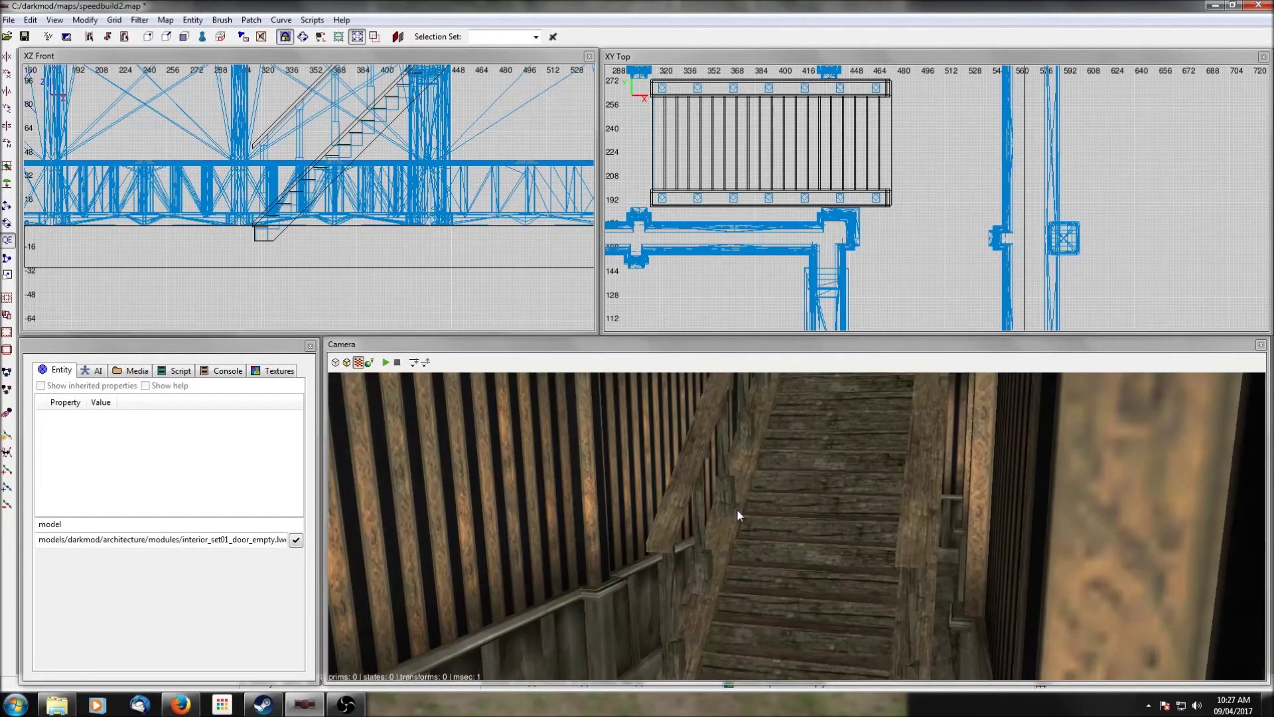
right_click(738, 515)
right_click(738, 515)
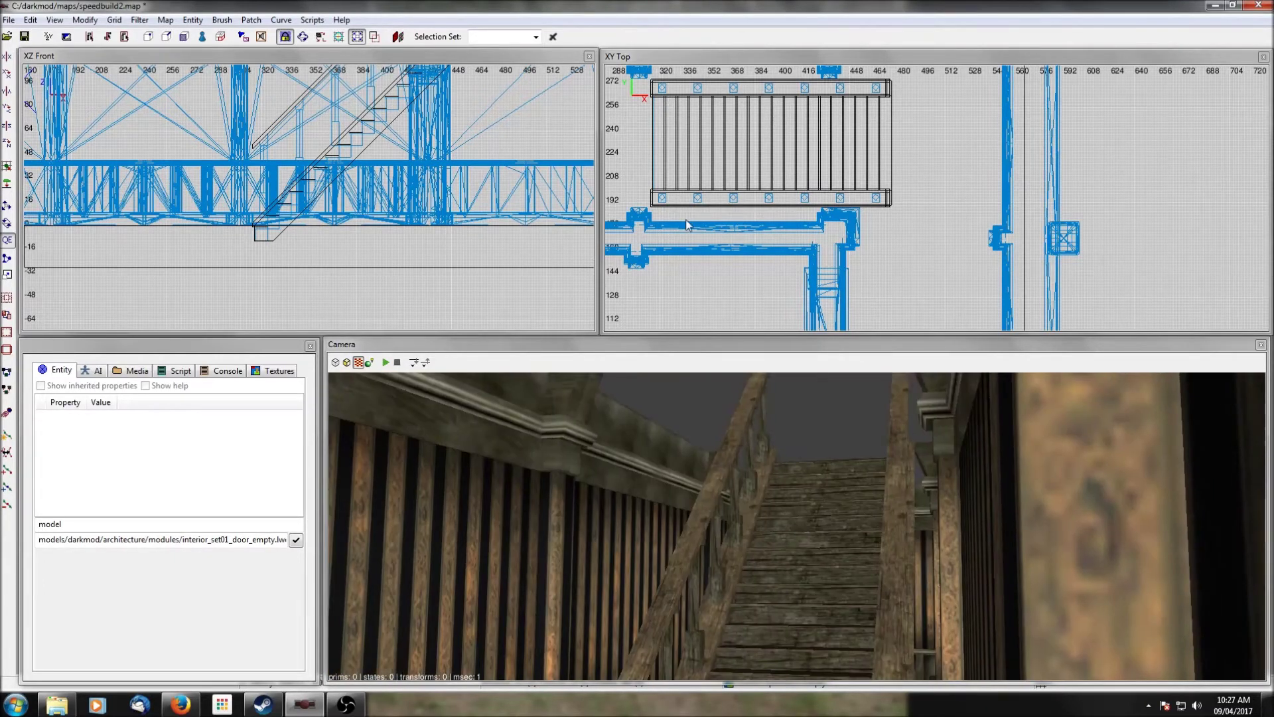
Step: Duplicate the long straight hall section beside the stairs and lift the copy above the original as an upper storey
scroll(886, 198, down, 1)
scroll(886, 197, down, 1)
scroll(886, 197, down, 2)
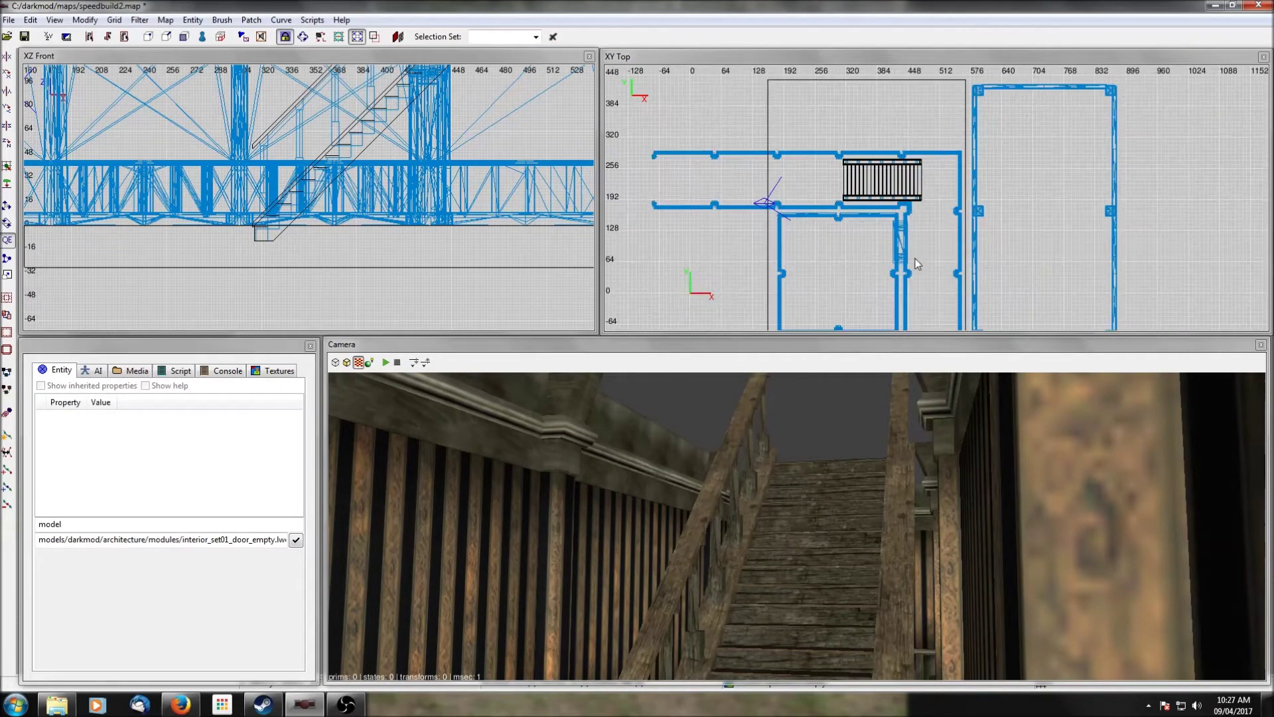
right_drag(914, 257, 900, 213)
scroll(837, 150, up, 2)
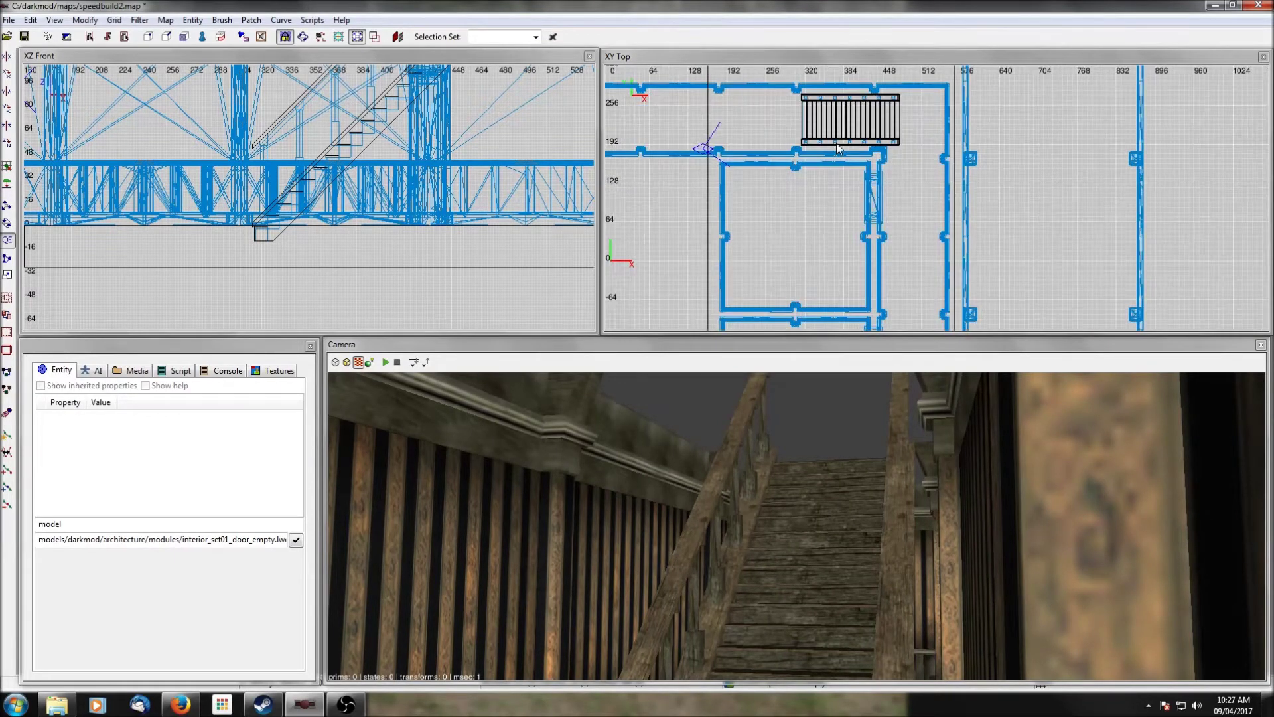
right_drag(861, 121, 856, 176)
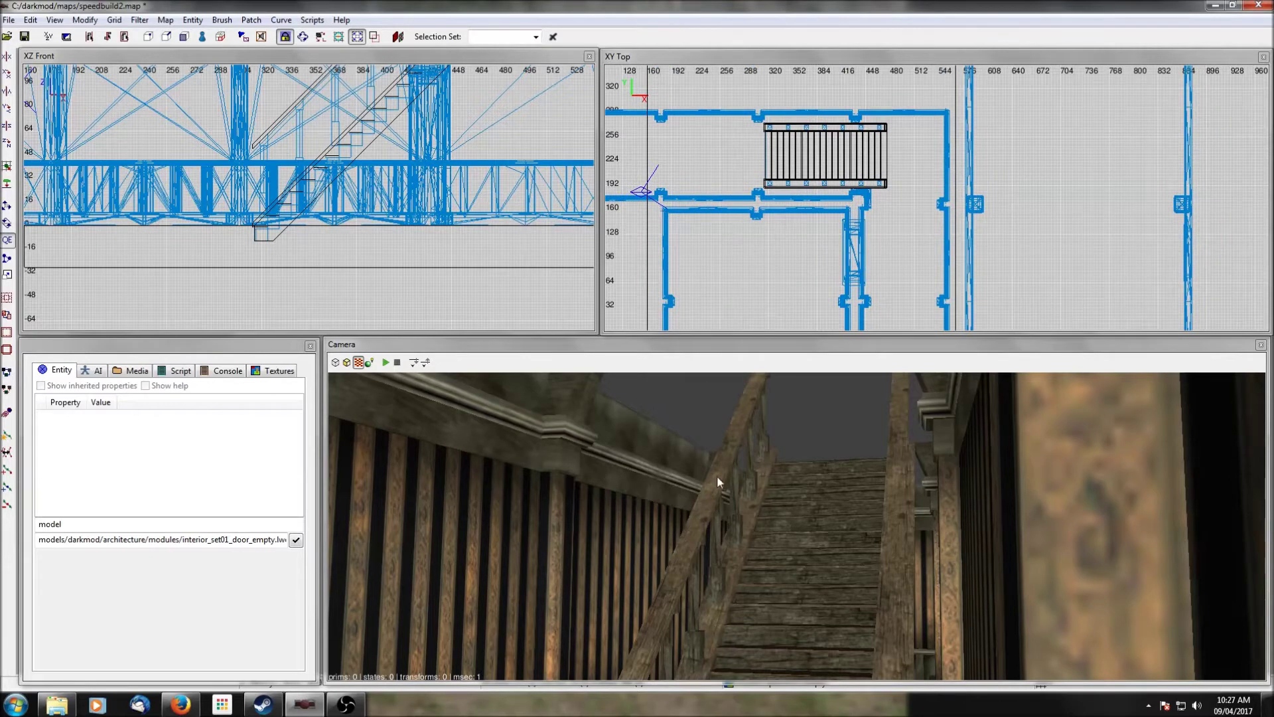
shift+click(627, 466)
scroll(367, 225, down, 3)
scroll(367, 225, down, 2)
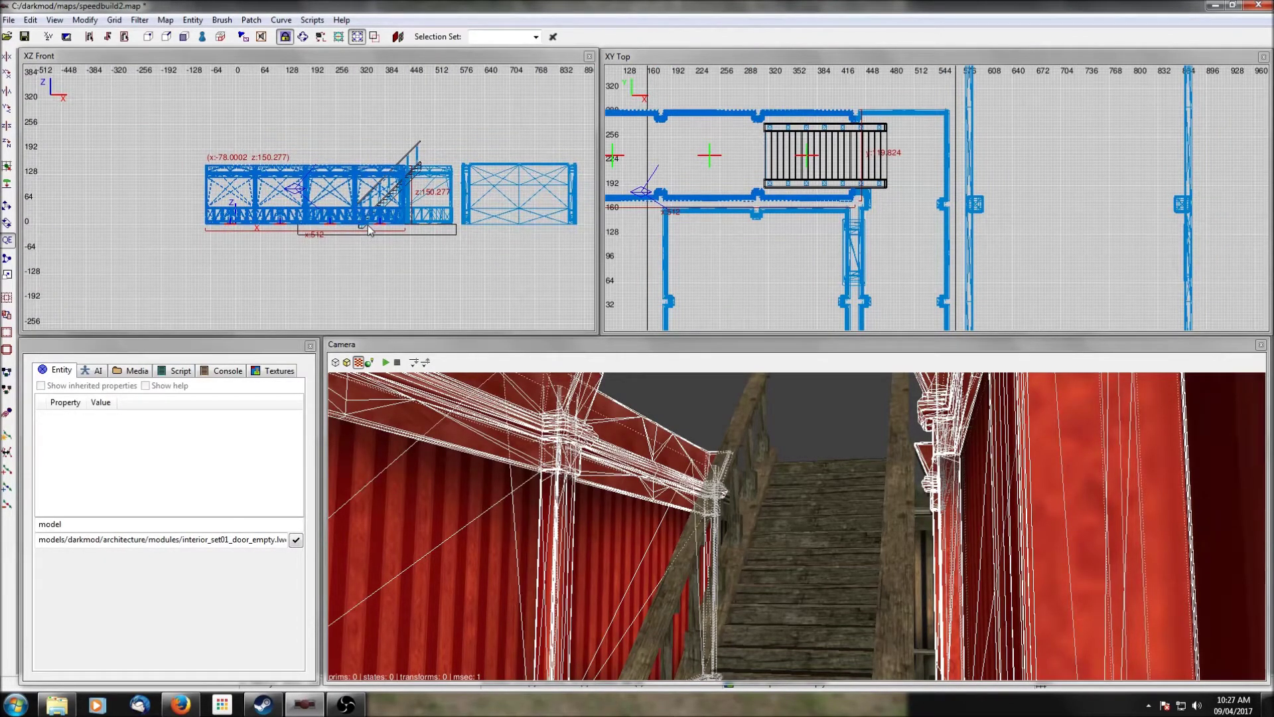
scroll(368, 225, up, 4)
drag(371, 238, 367, 207)
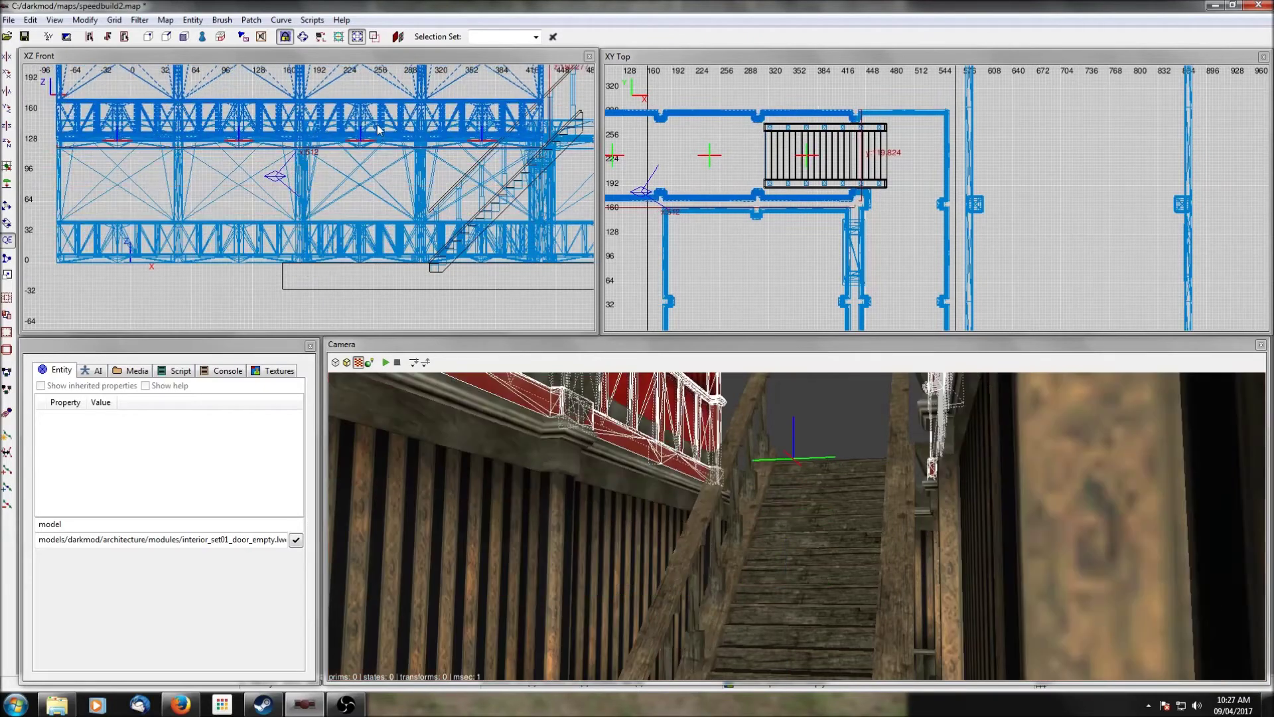
Step: Raise the upper hall copy so its base rests on top of the lower hall walls, and check the joint
scroll(377, 129, up, 3)
drag(392, 176, 391, 158)
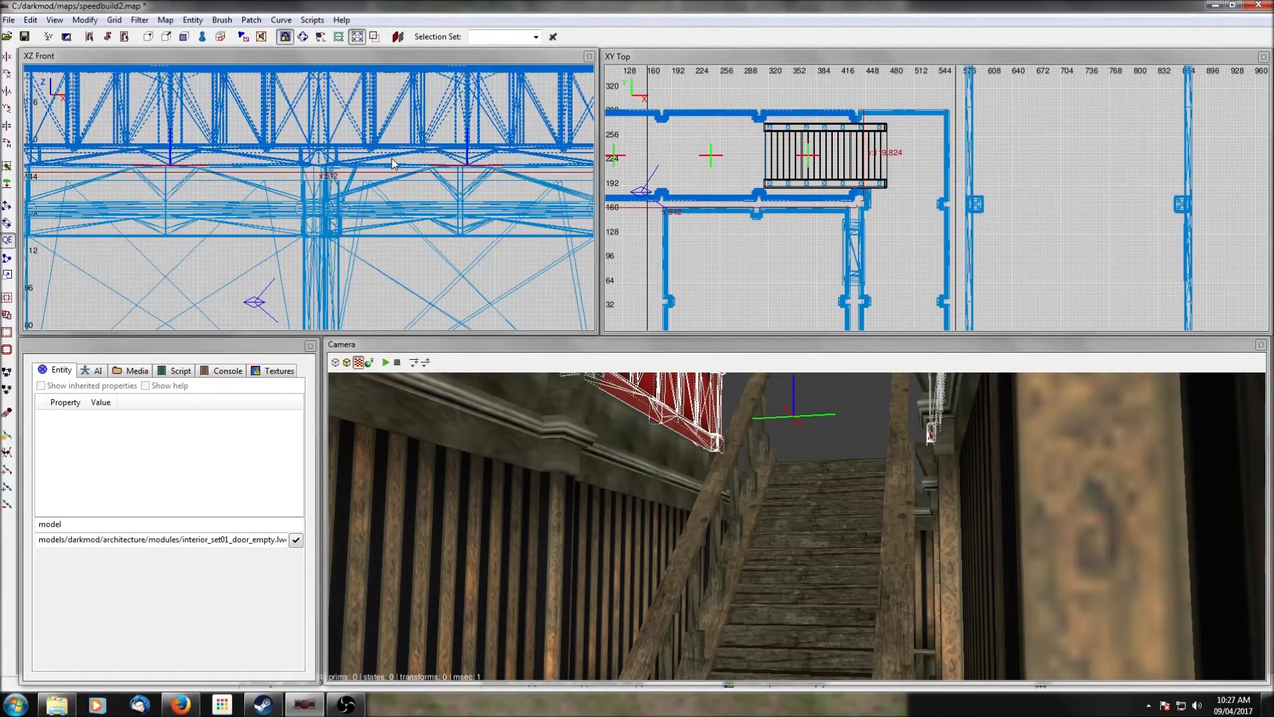
right_click(728, 485)
right_click(728, 488)
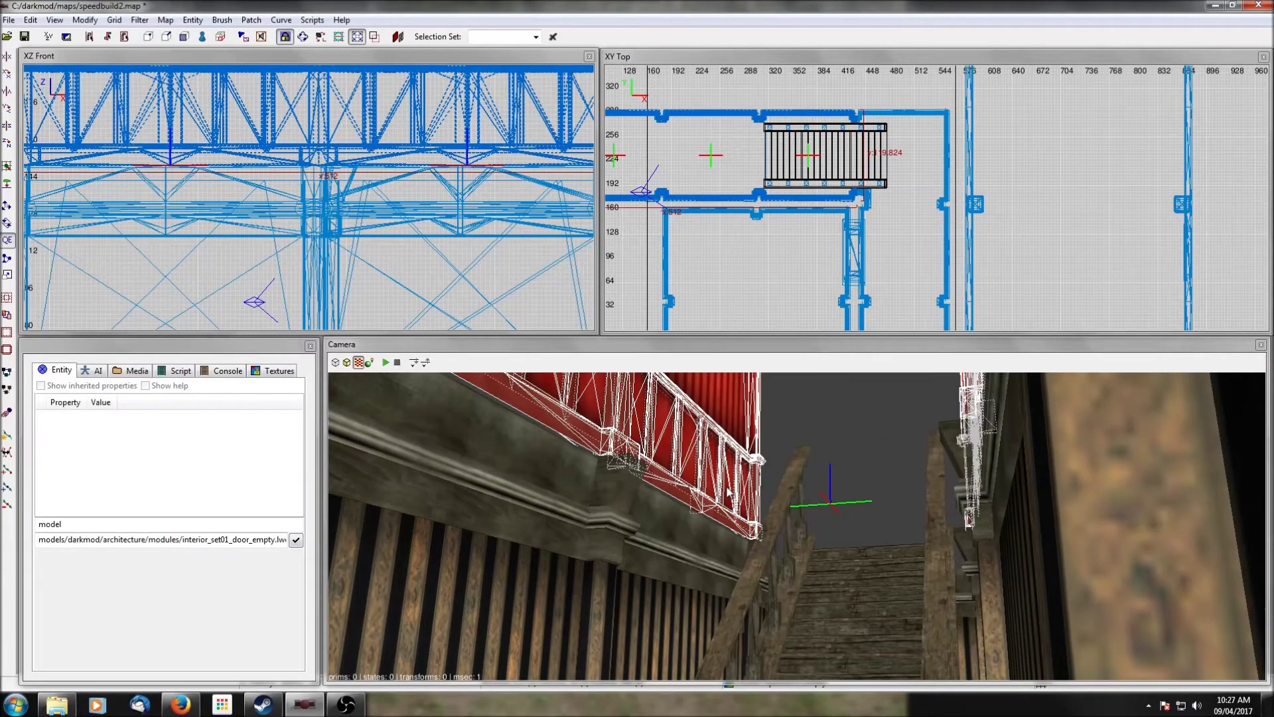
key(Escape)
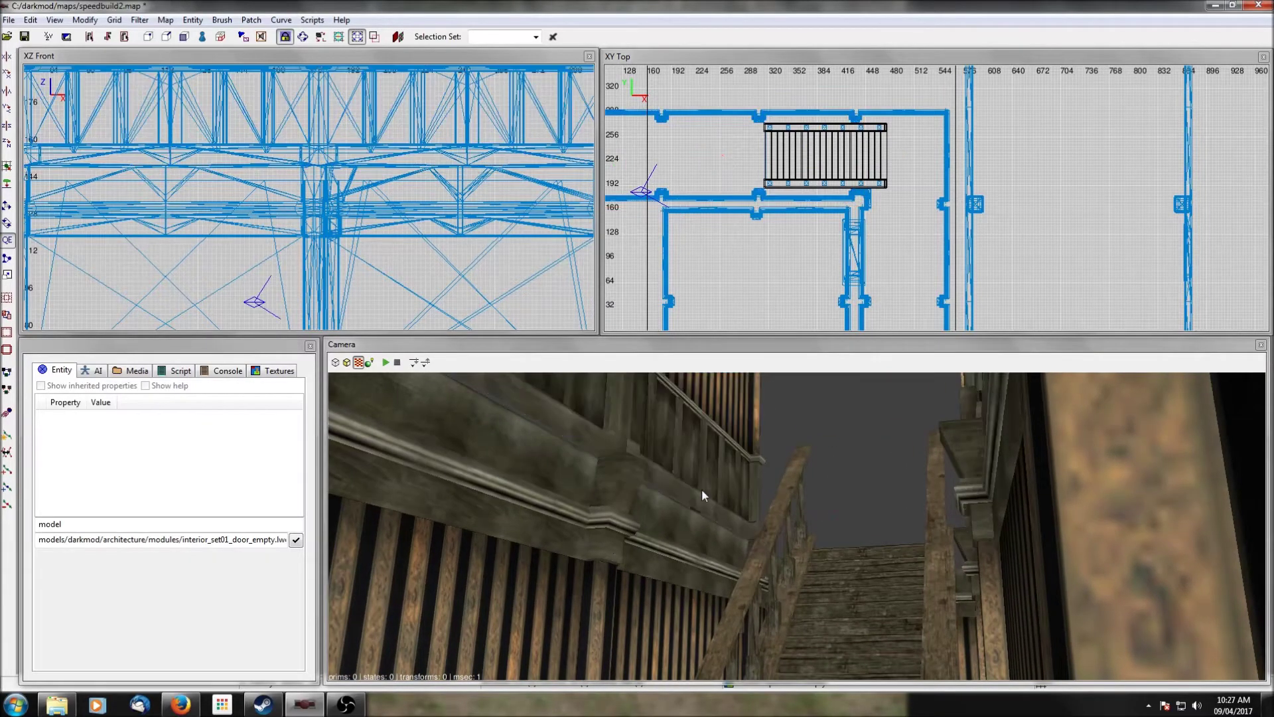
Step: Raise the upper hall copy a little more to leave a narrow gap for a floor slab between the two storeys
shift+click(614, 433)
scroll(398, 169, up, 3)
drag(392, 164, 393, 138)
scroll(395, 172, up, 2)
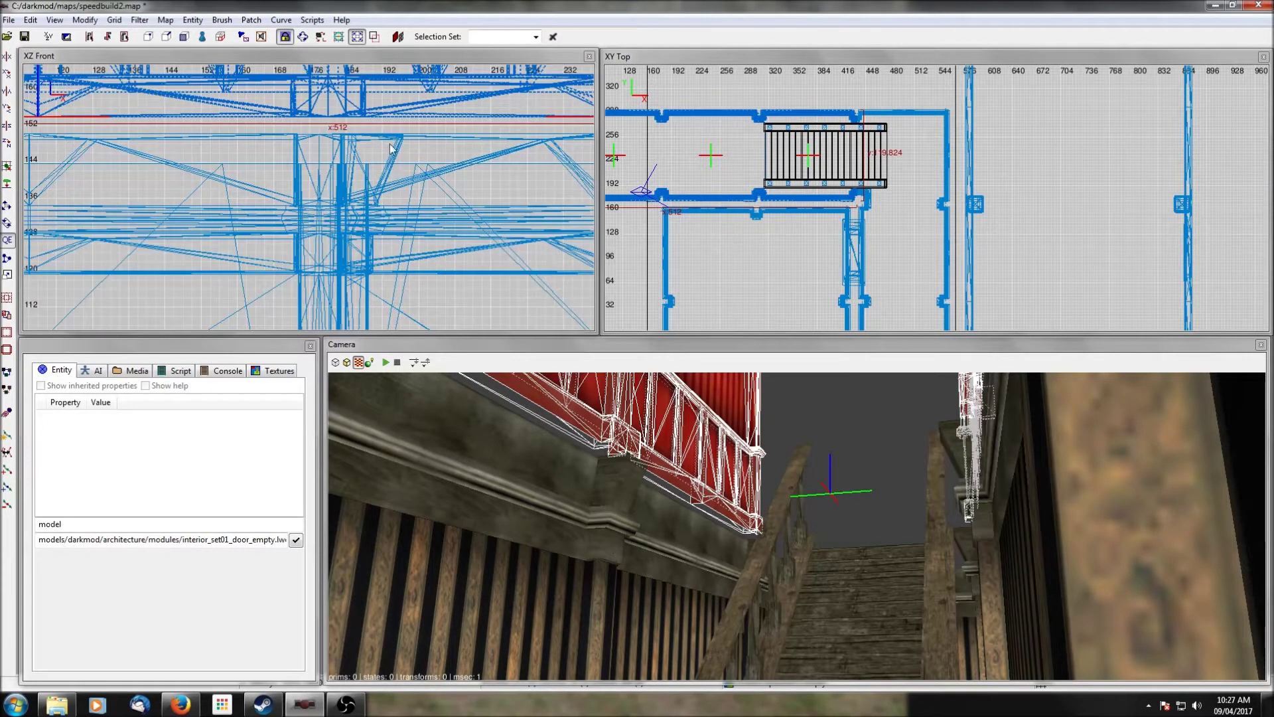
key(Escape)
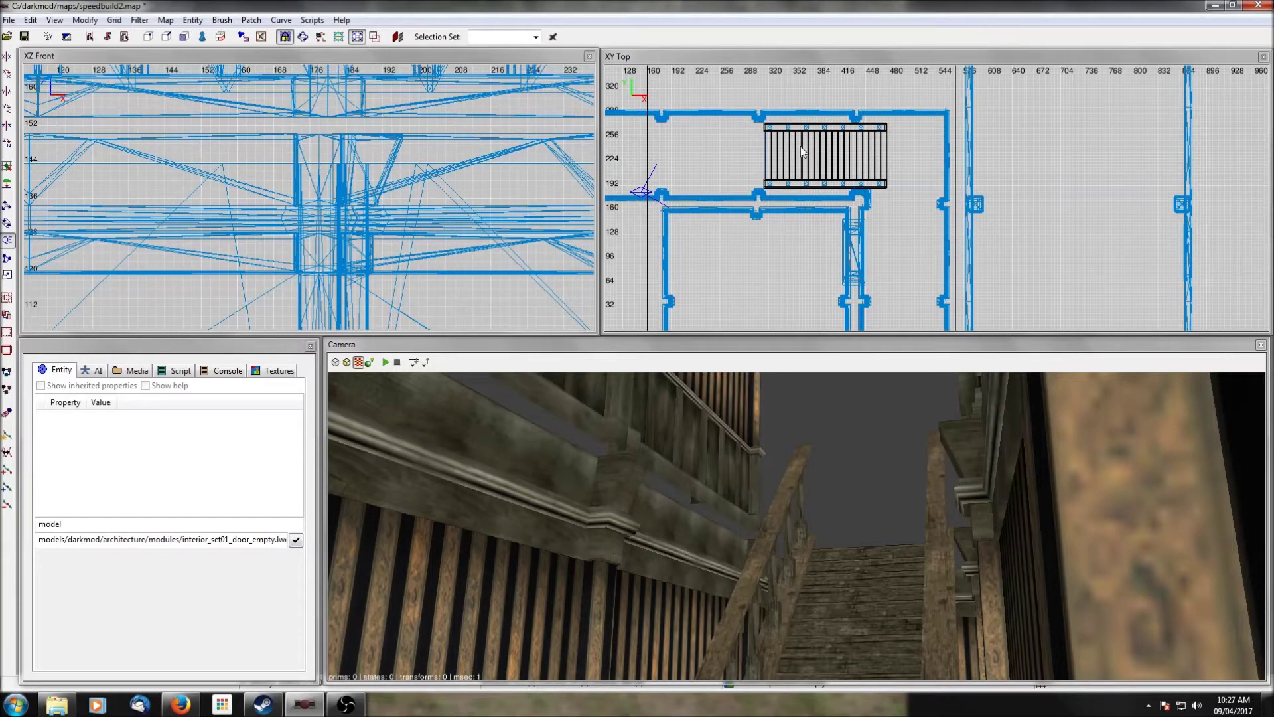
Step: Draw a floor brush about 386 by 112 units across the straight hall, reaching up to the stairs
scroll(692, 157, down, 1)
right_drag(754, 134, 888, 132)
mouse_move(702, 130)
mouse_down()
mouse_move(893, 199)
mouse_move(939, 199)
mouse_up()
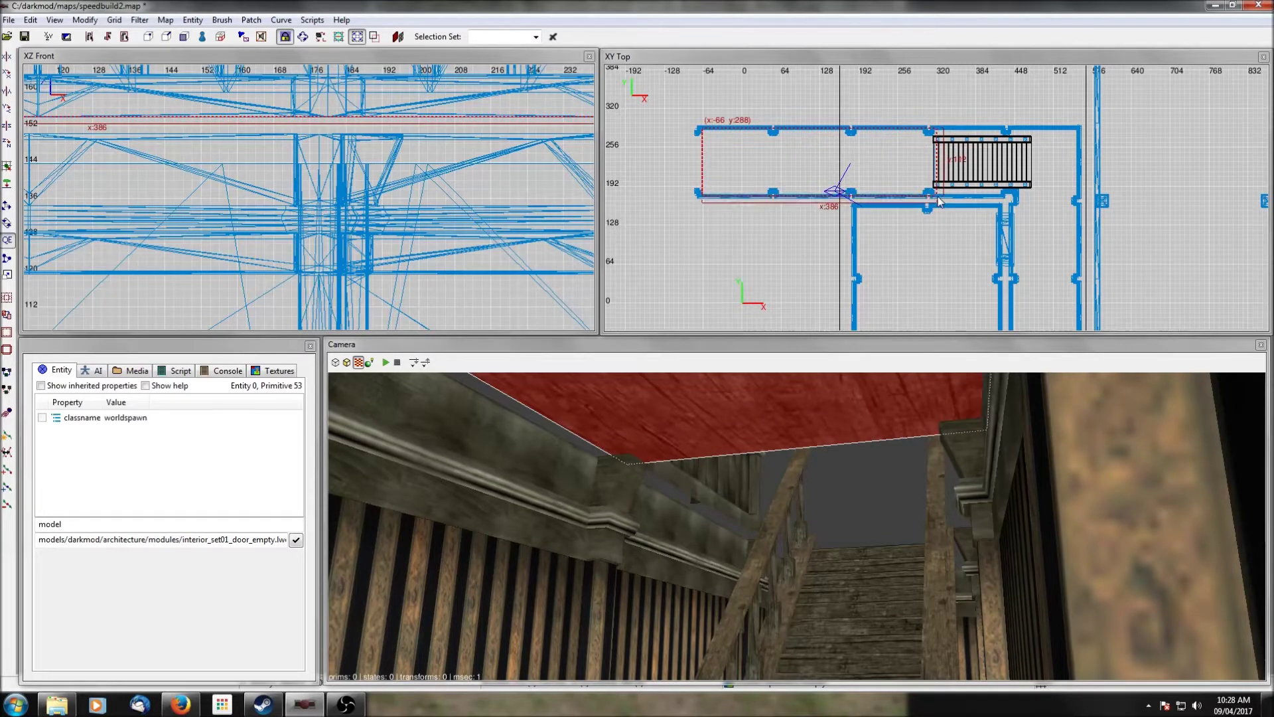
Step: Adjust the floor brush's height and thickness so it fills the gap between the lower and upper hall walls
scroll(398, 166, down, 6)
drag(369, 118, 348, 174)
scroll(366, 121, down, 1)
scroll(357, 117, up, 6)
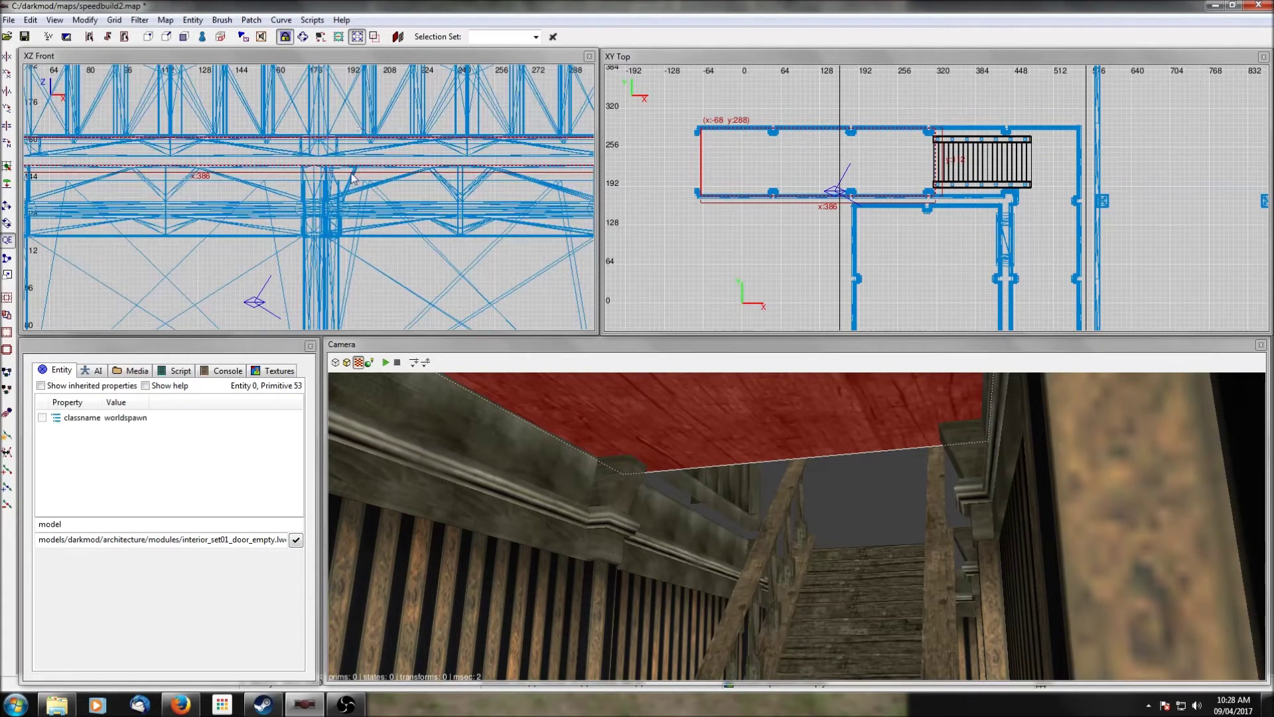
drag(358, 127, 359, 129)
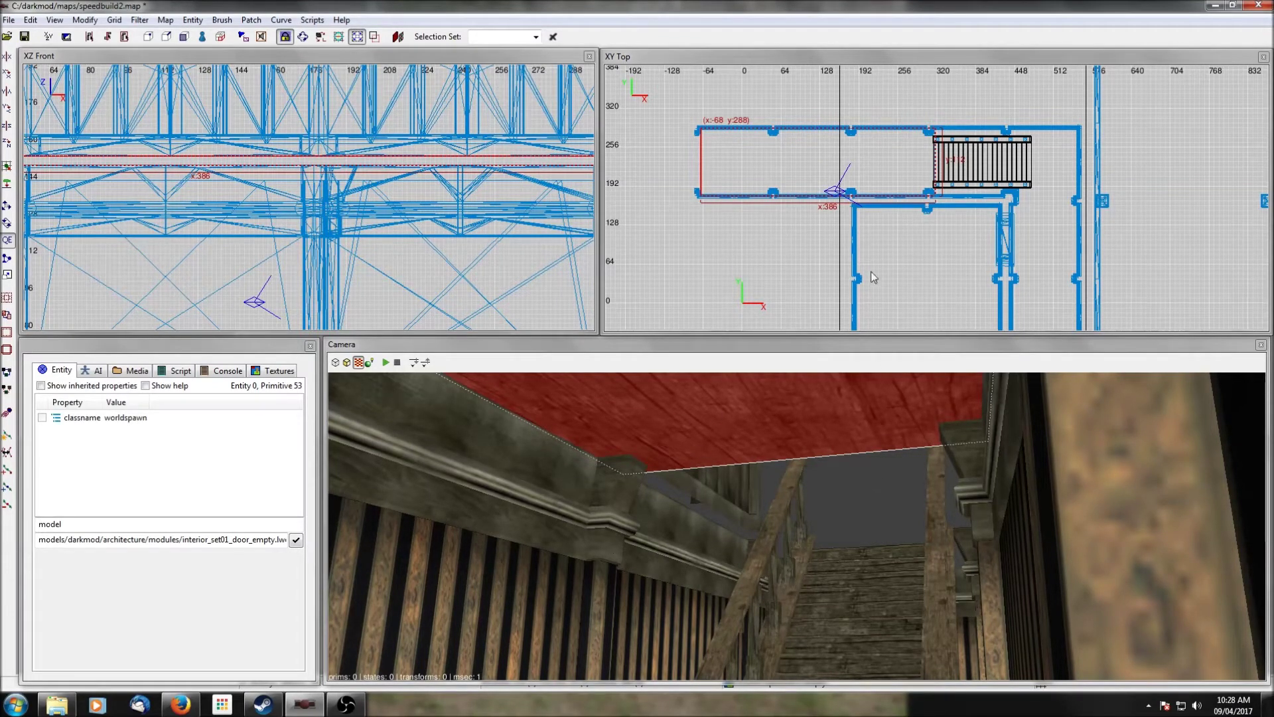
key(Escape)
Step: Rotate the railed stairs 180 degrees about the vertical axis so they climb from the bend toward the new upper floor
shift+click(843, 577)
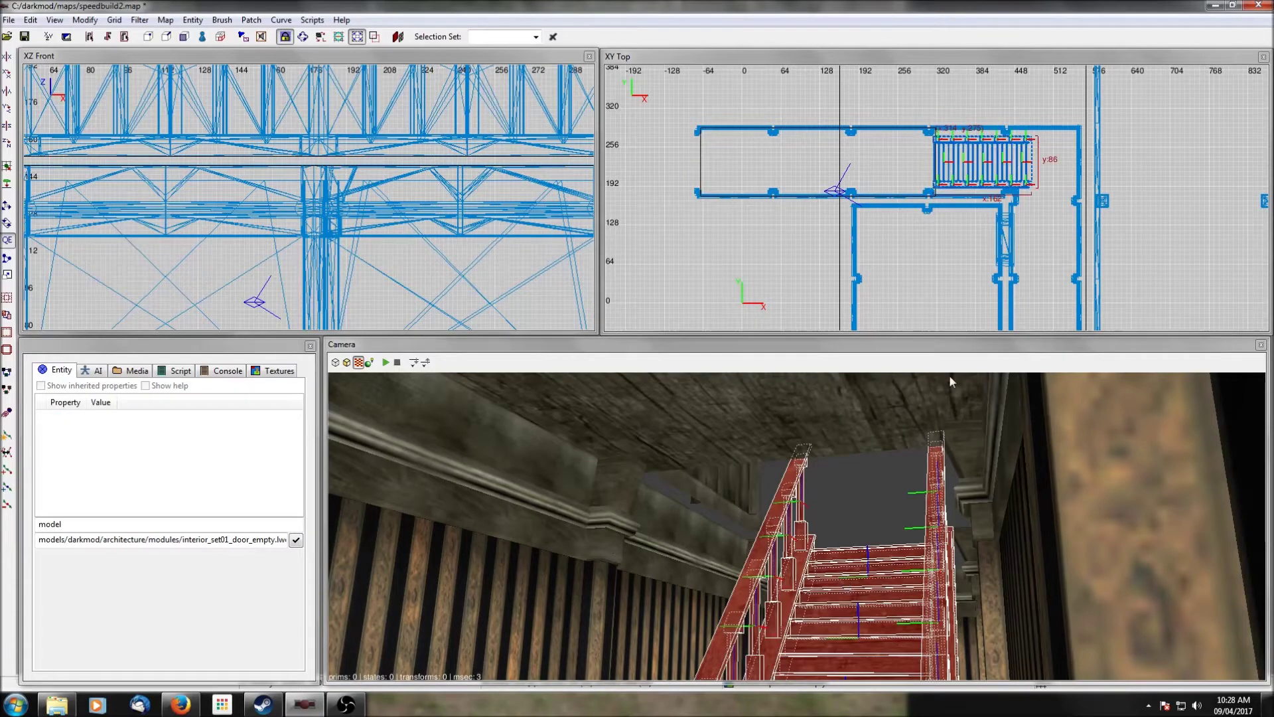
right_click(952, 382)
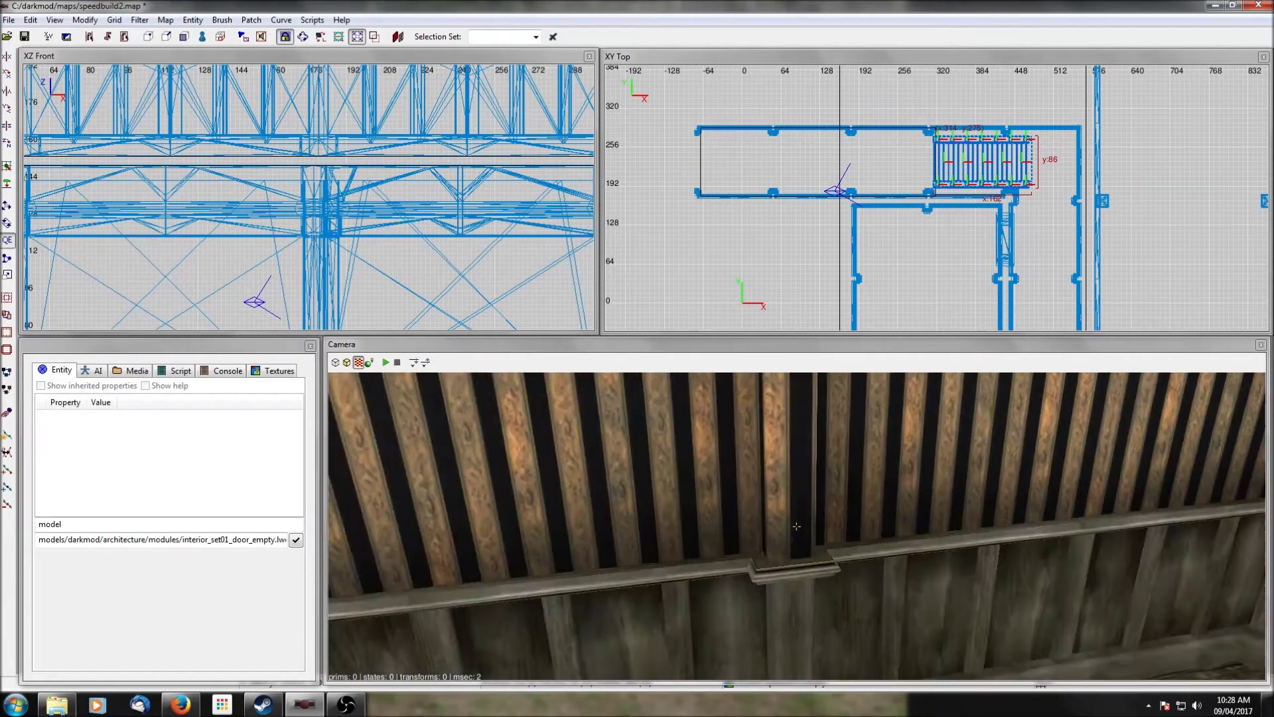
right_click(796, 526)
click(3, 145)
click(3, 144)
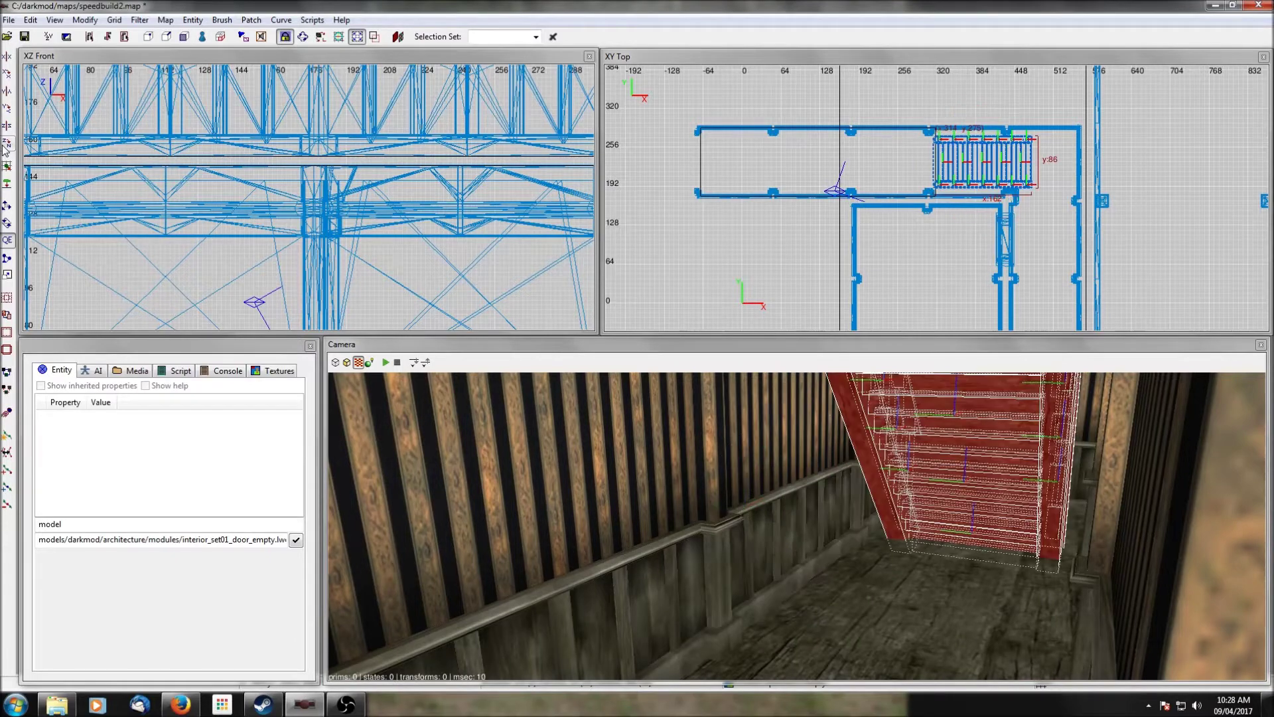
key(Escape)
Step: Isolate the railed stairs, the upper floor slab and the ground floor brush by hiding everything else
right_click(814, 552)
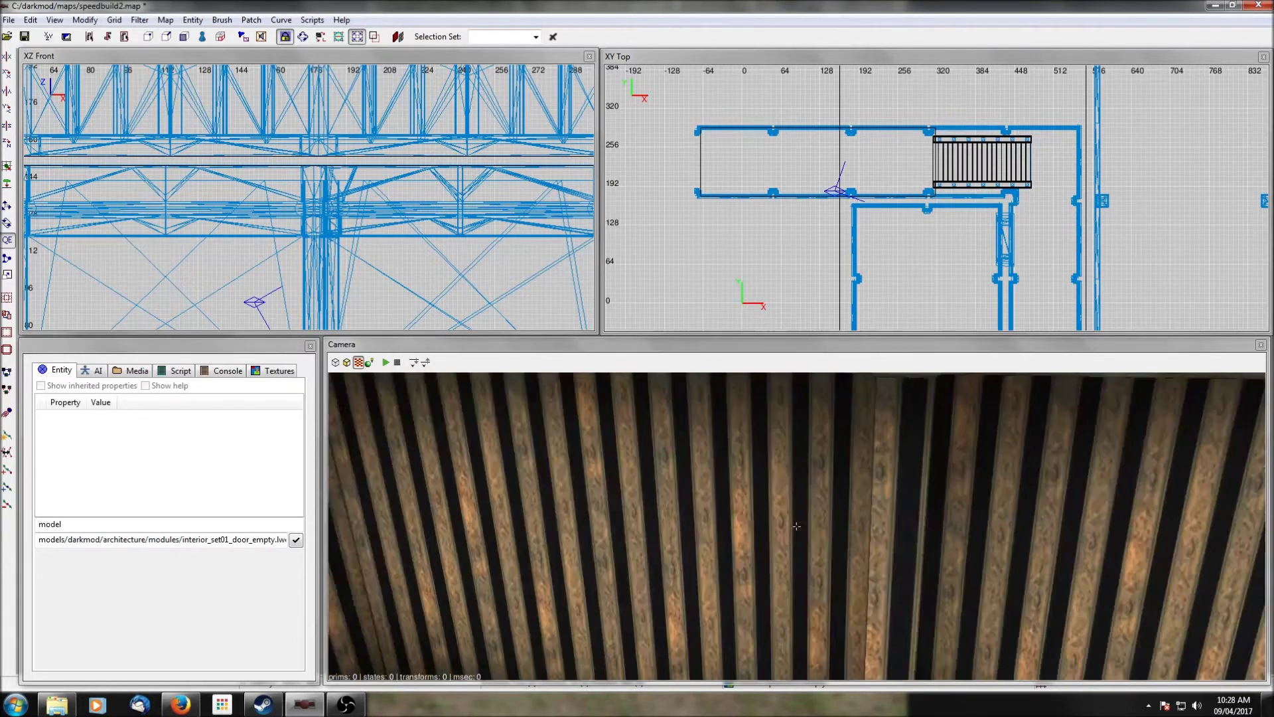
right_click(797, 526)
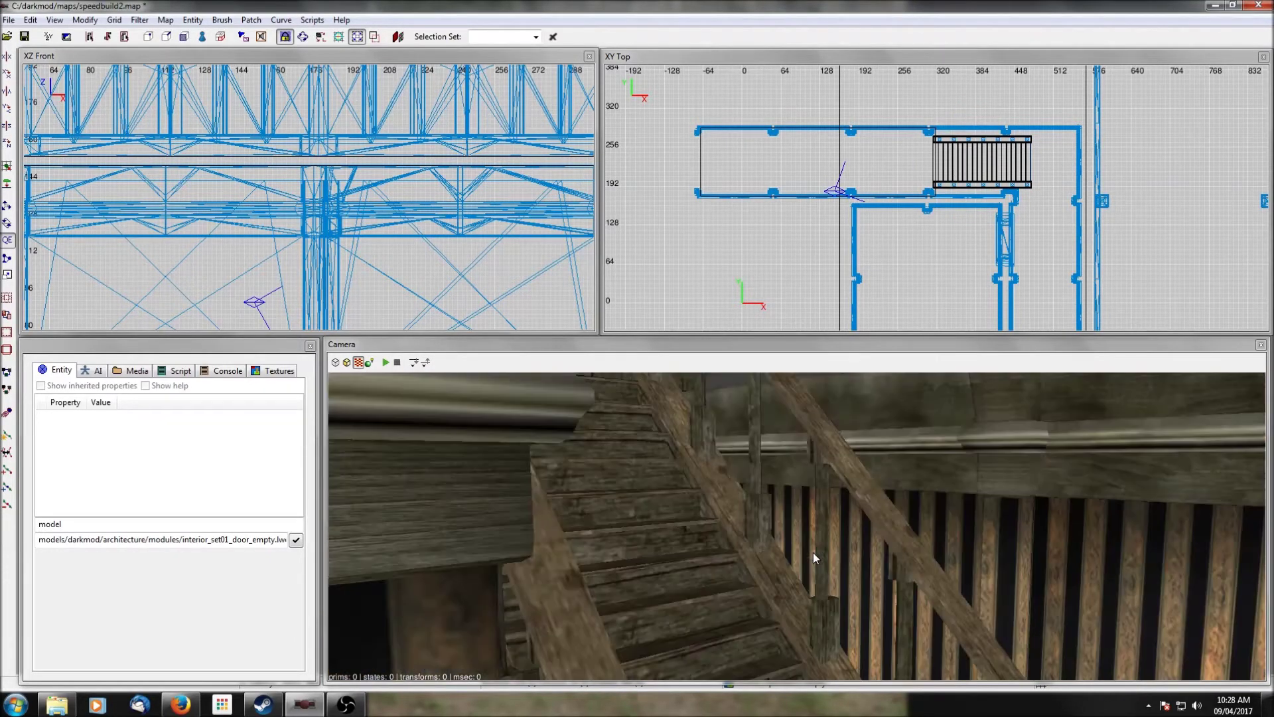
key(Up)
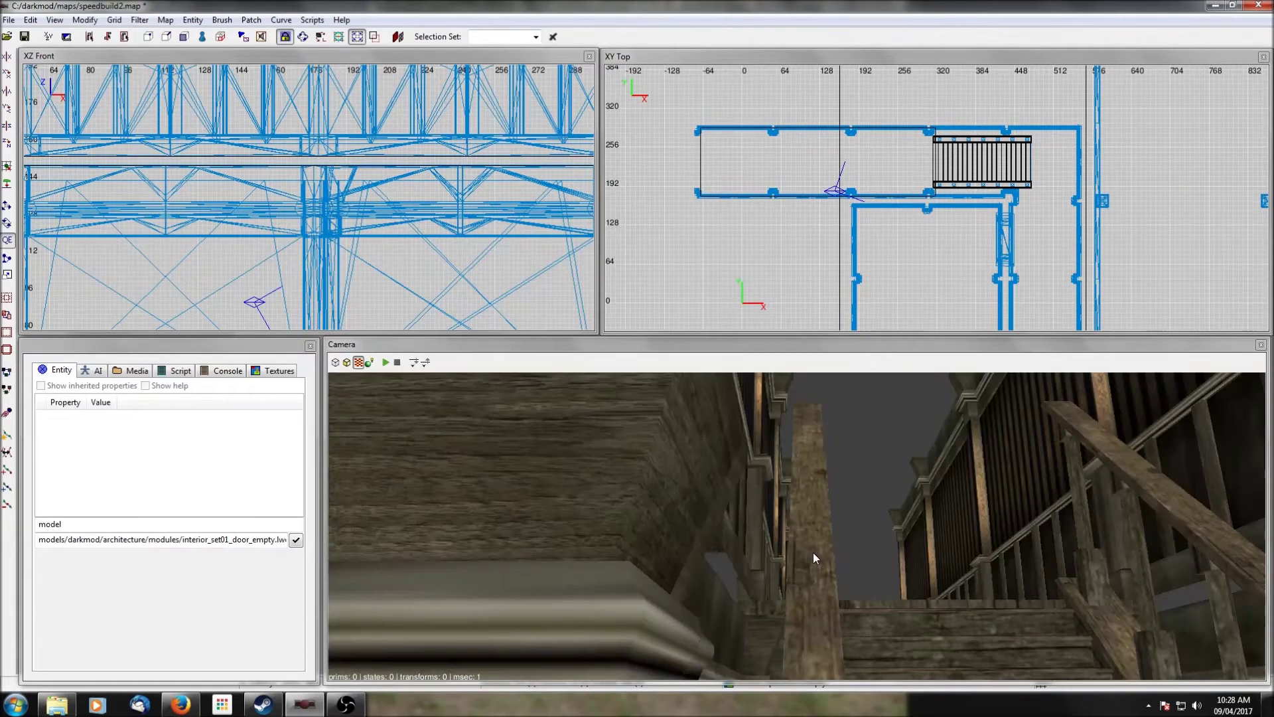
key(Down)
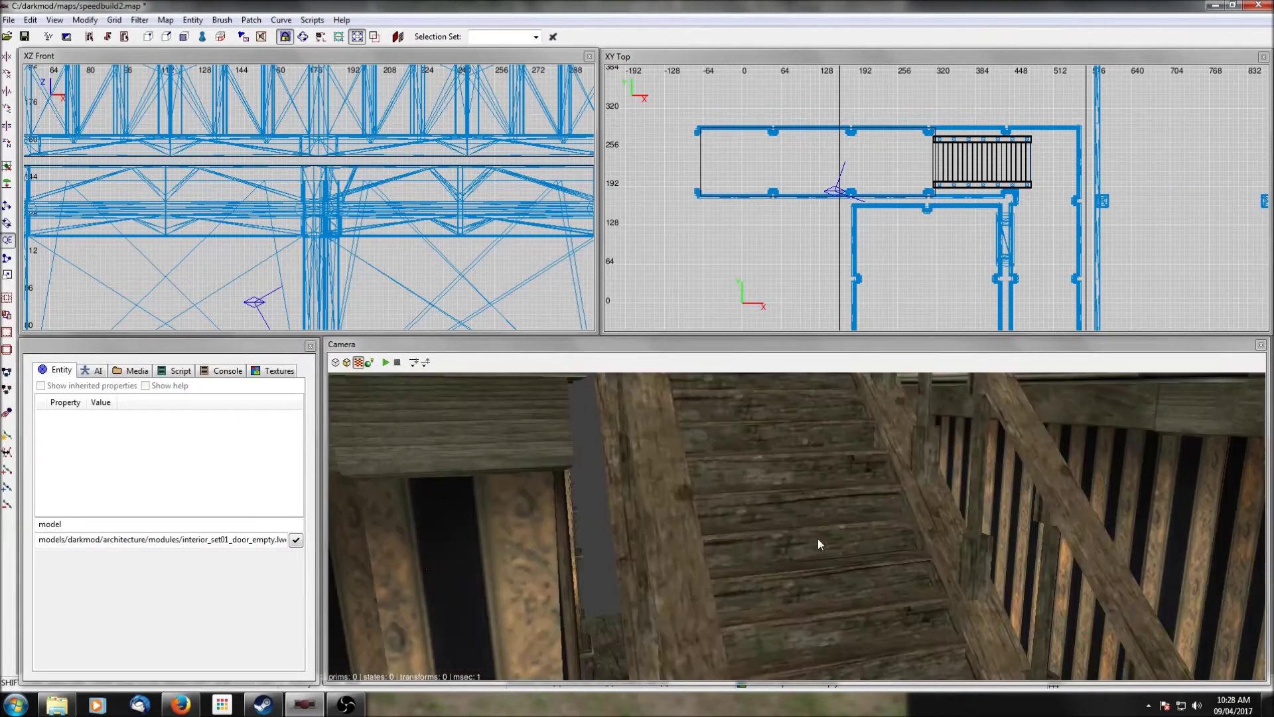
shift+click(796, 526)
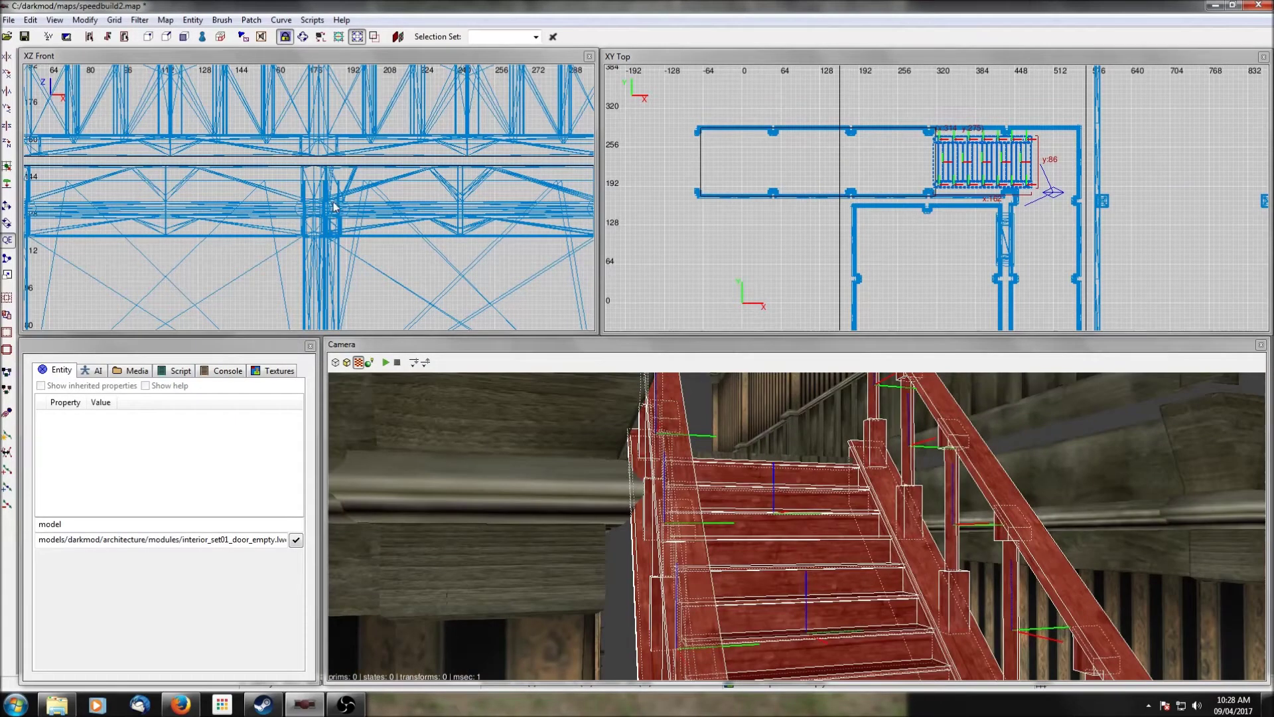
scroll(349, 214, down, 5)
shift+click(736, 457)
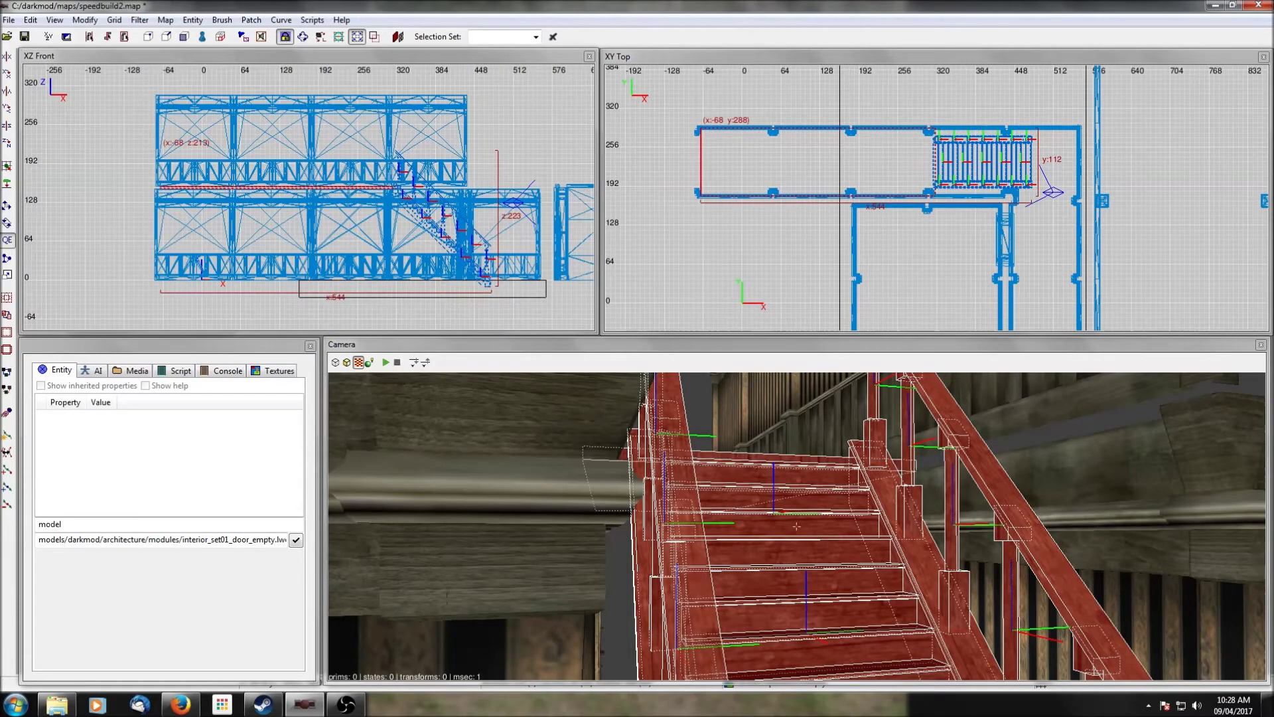
right_click(737, 457)
shift+click(670, 556)
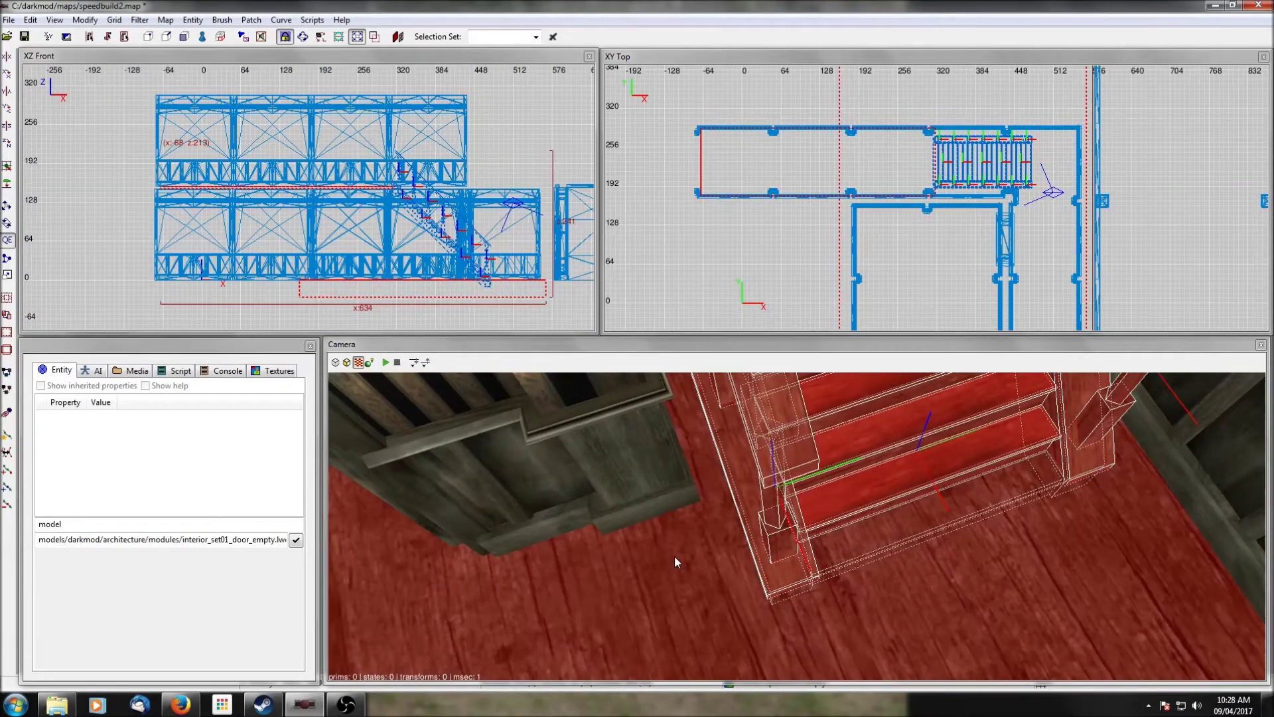
key(shift+h)
key(Escape)
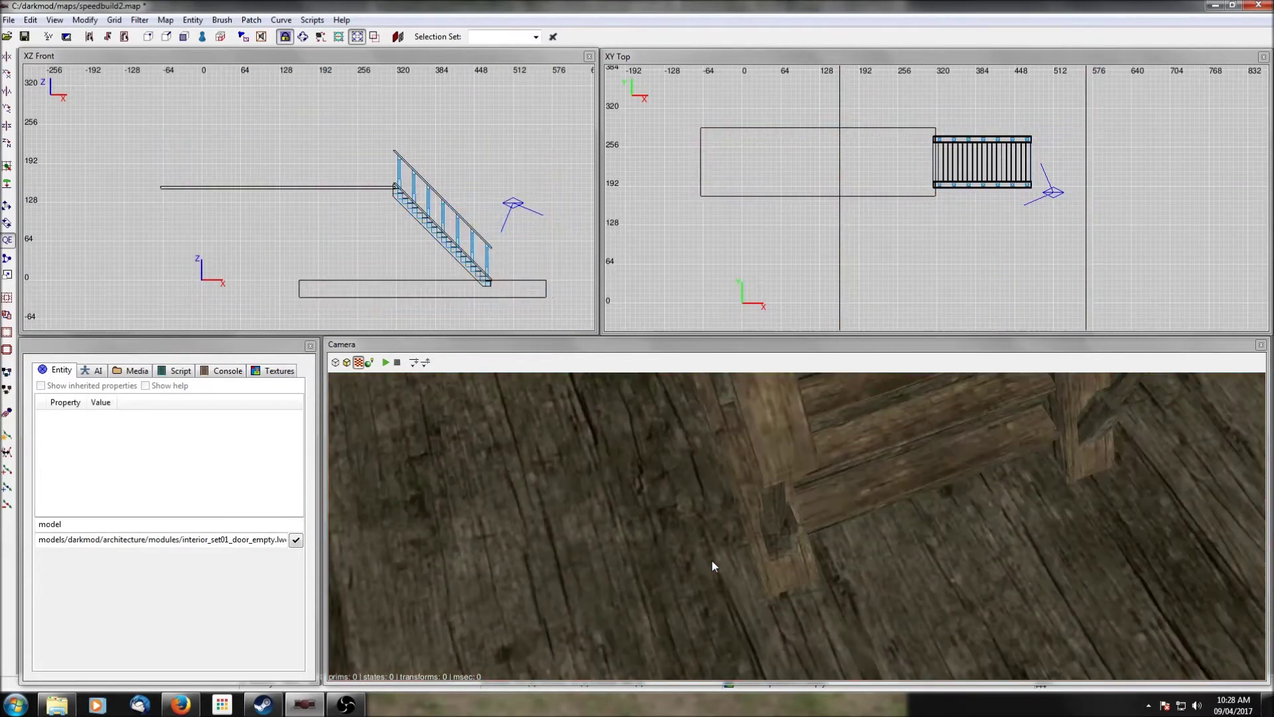
Step: Move the stairs to x 312, z 217 so the top step lines up with the upper floor's edge, and check the foot
shift+click(767, 464)
scroll(456, 204, up, 5)
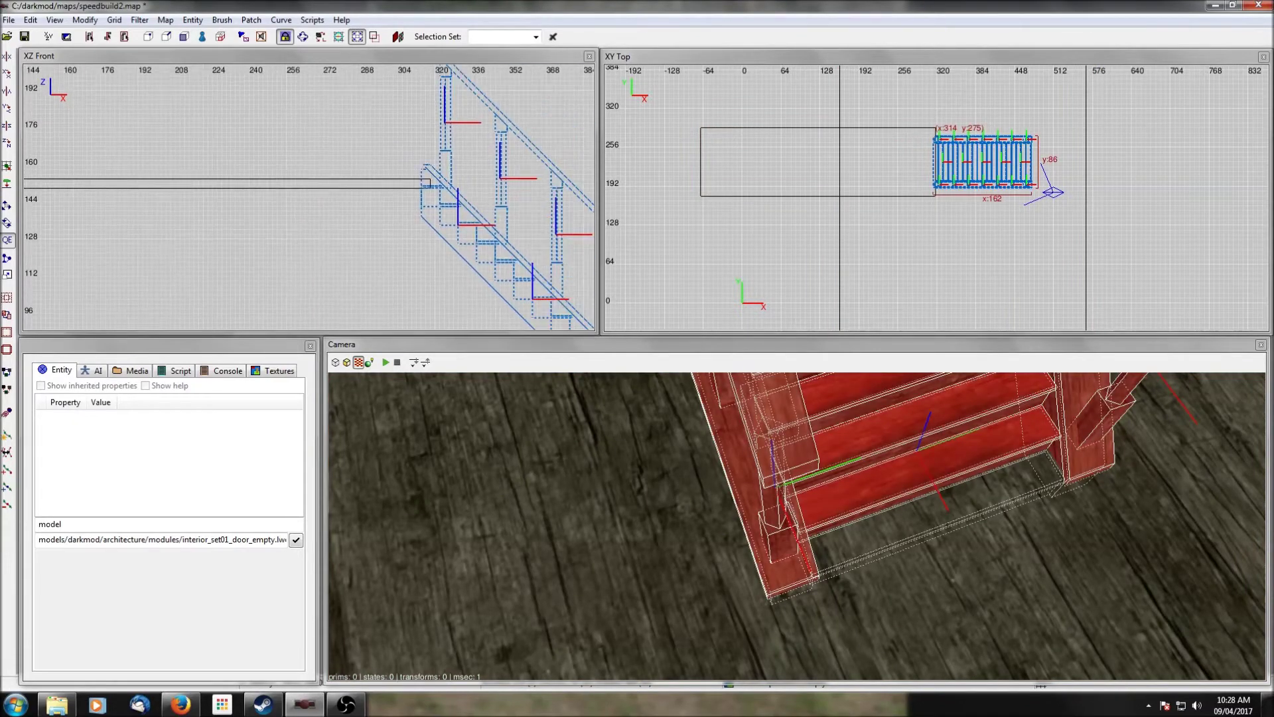
scroll(474, 202, up, 2)
drag(490, 209, 487, 197)
scroll(485, 196, down, 4)
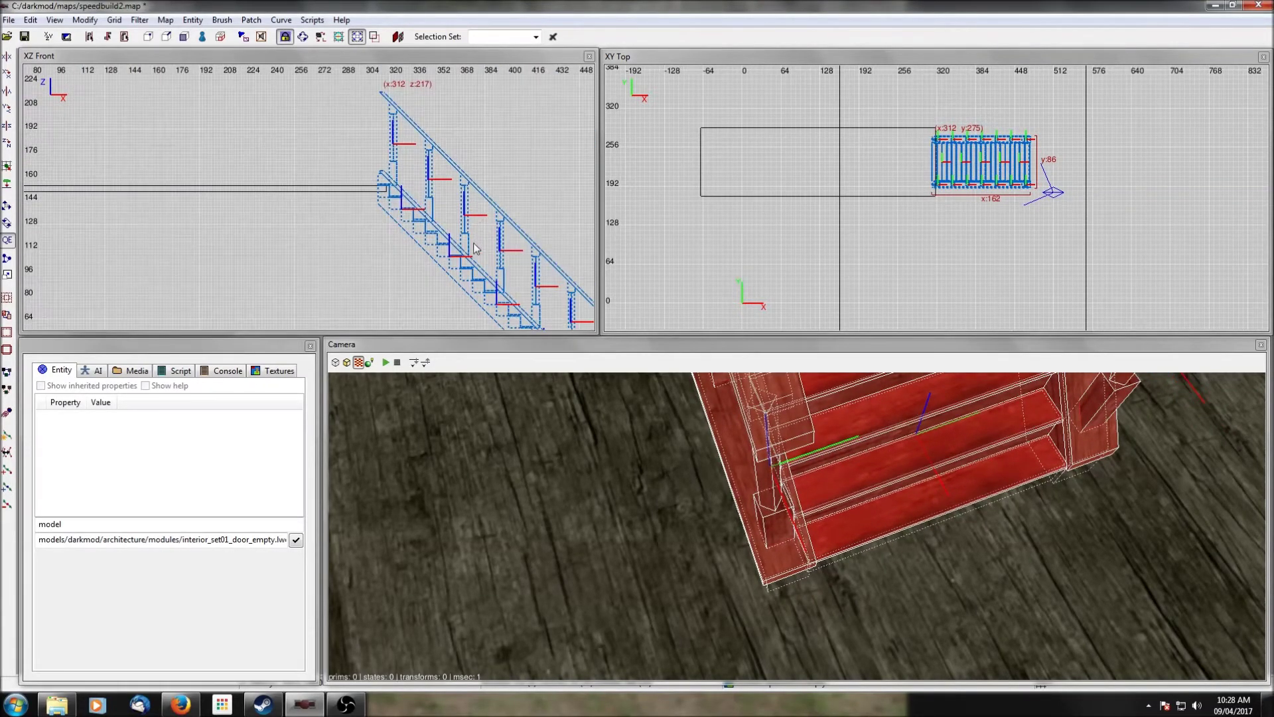
scroll(465, 253, up, 5)
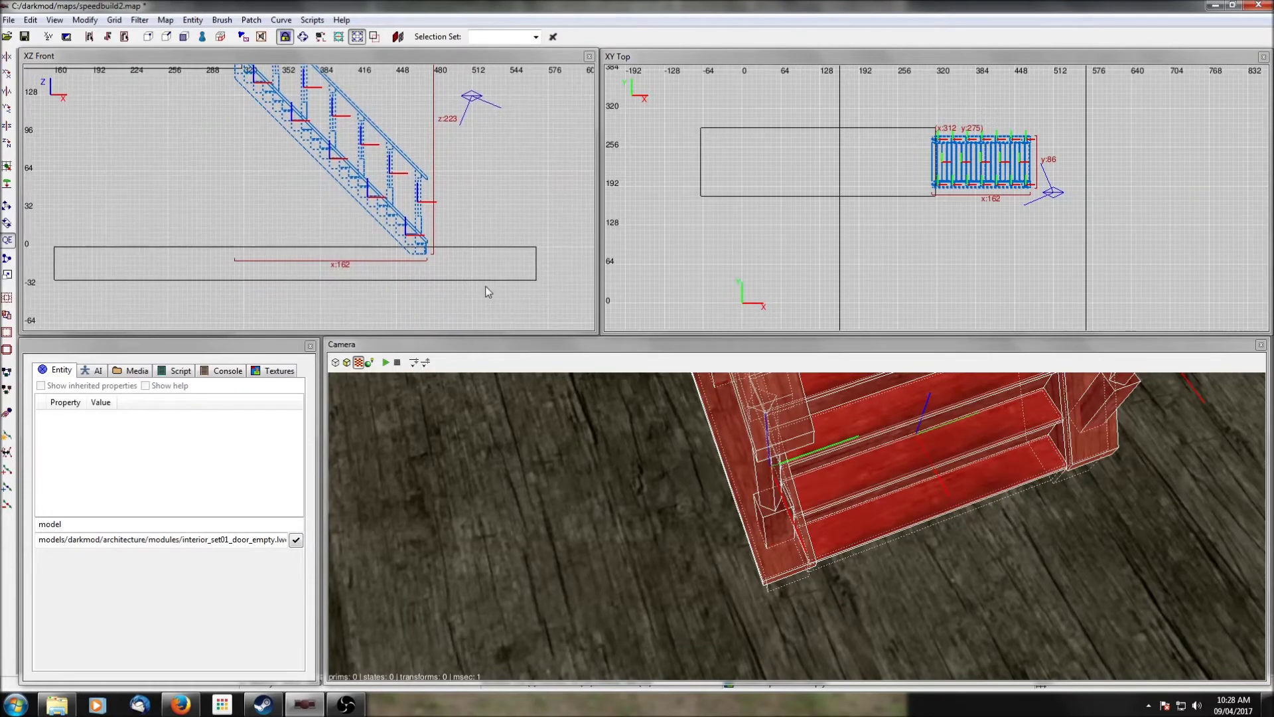
scroll(454, 253, up, 3)
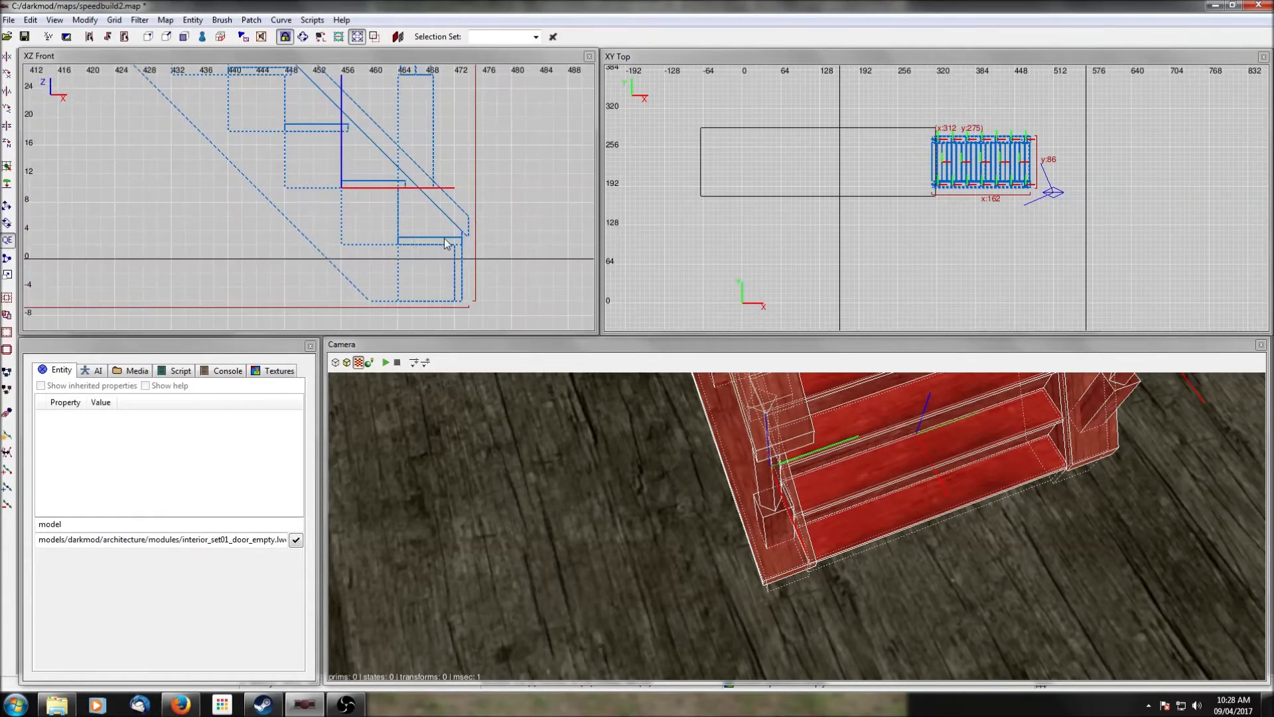
Step: Check the alignment of the stairs' foot with the ground floor and of the top step with the upper floor slab
scroll(395, 243, down, 8)
scroll(315, 180, up, 3)
scroll(316, 180, down, 3)
scroll(315, 180, up, 2)
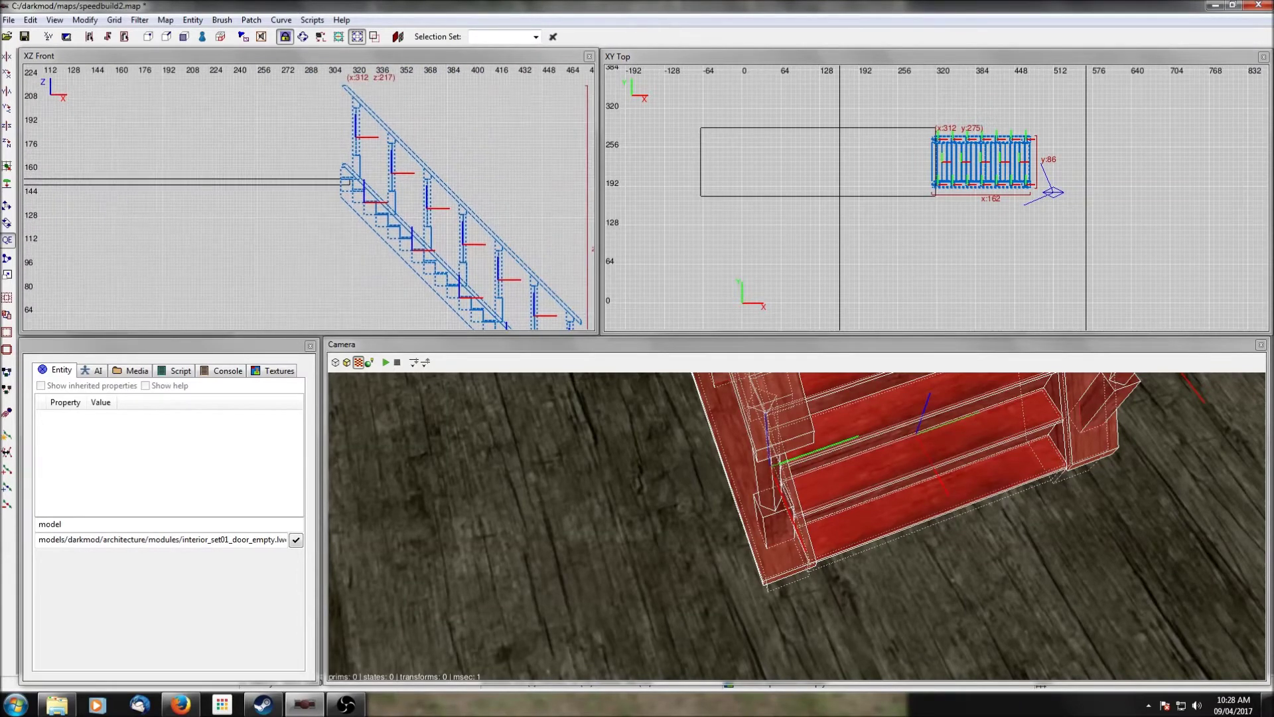
scroll(315, 180, up, 4)
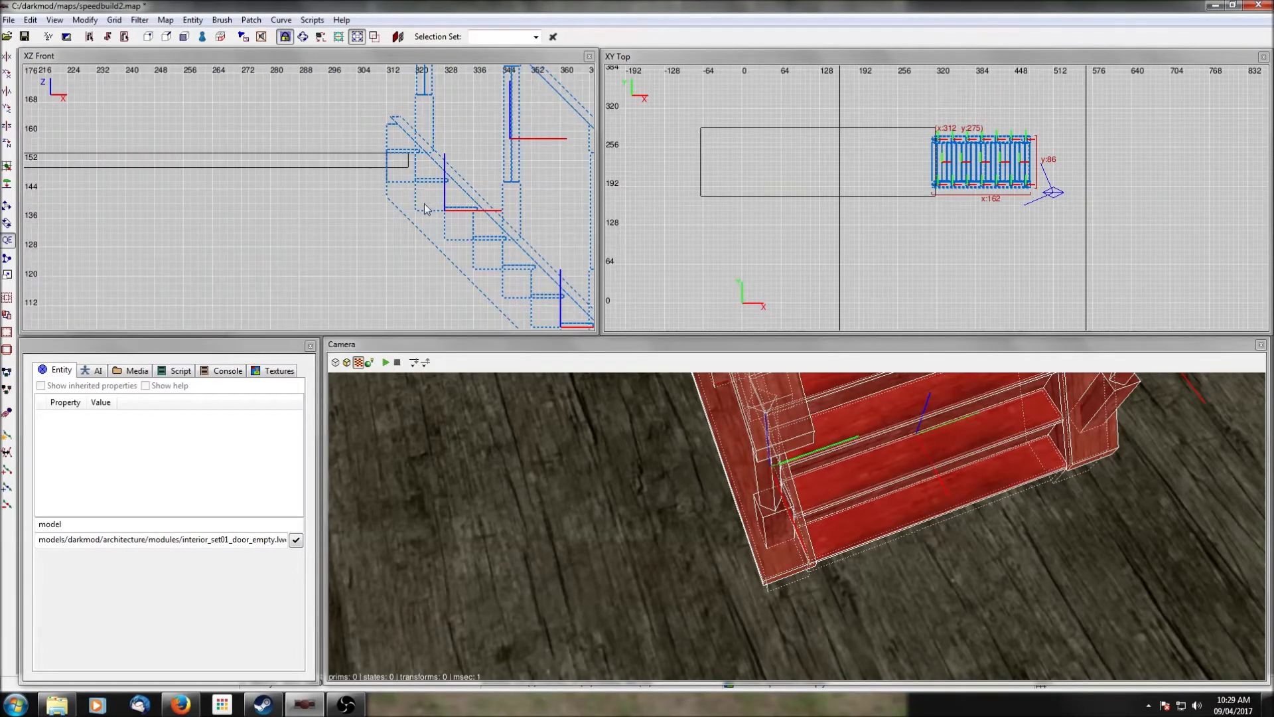
scroll(416, 186, down, 2)
scroll(416, 190, up, 3)
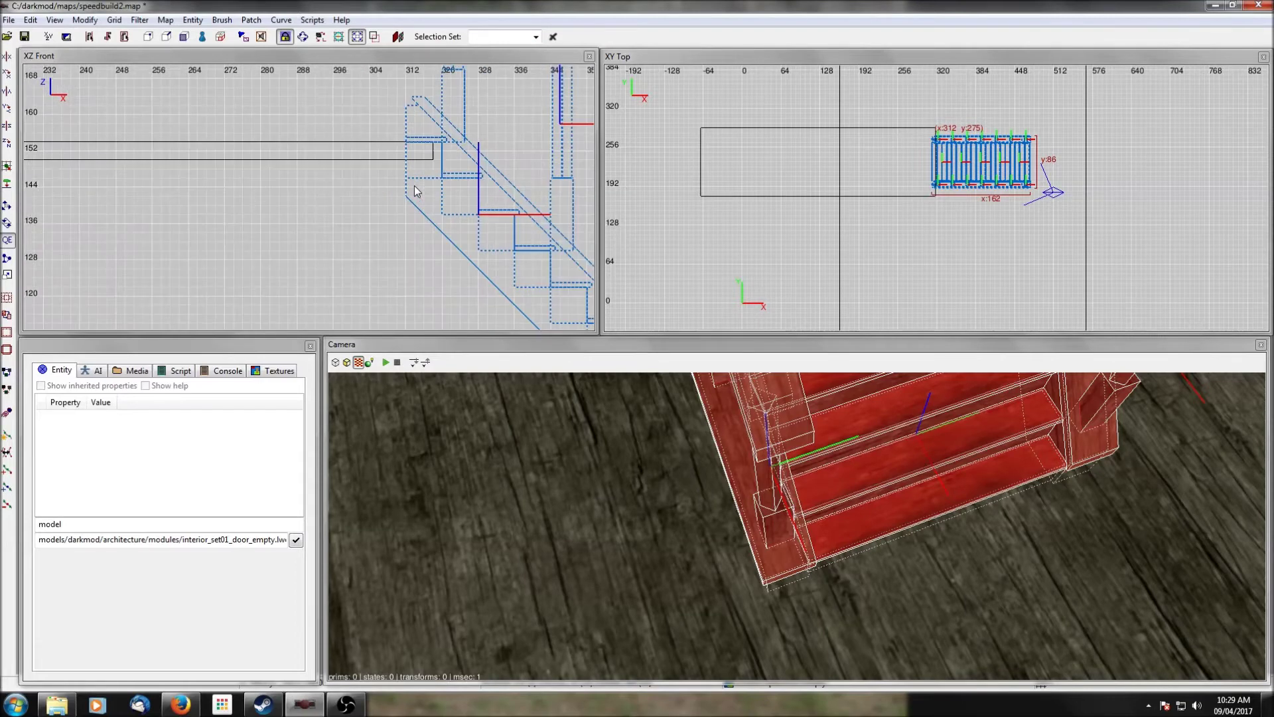
right_click(822, 451)
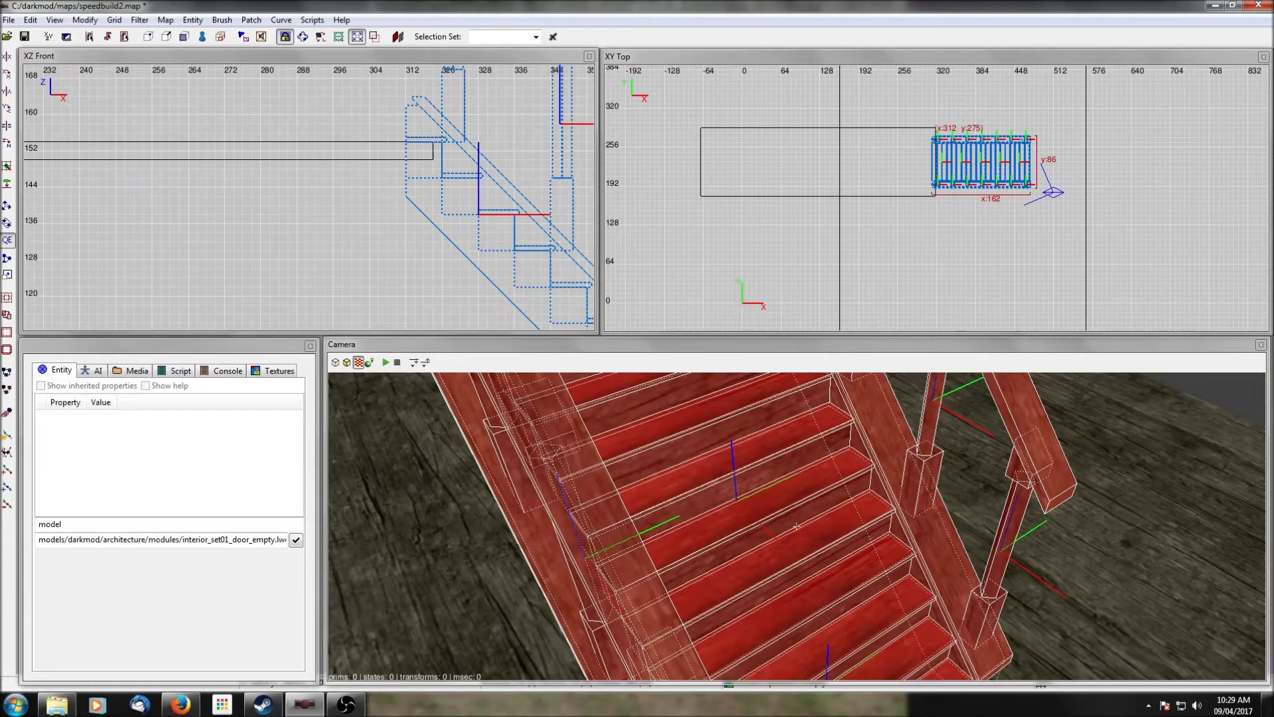
right_click(822, 452)
Step: Deselect the stairs, show all hidden geometry again, and inspect the staircase within the hall walls
key(Escape)
right_click(822, 452)
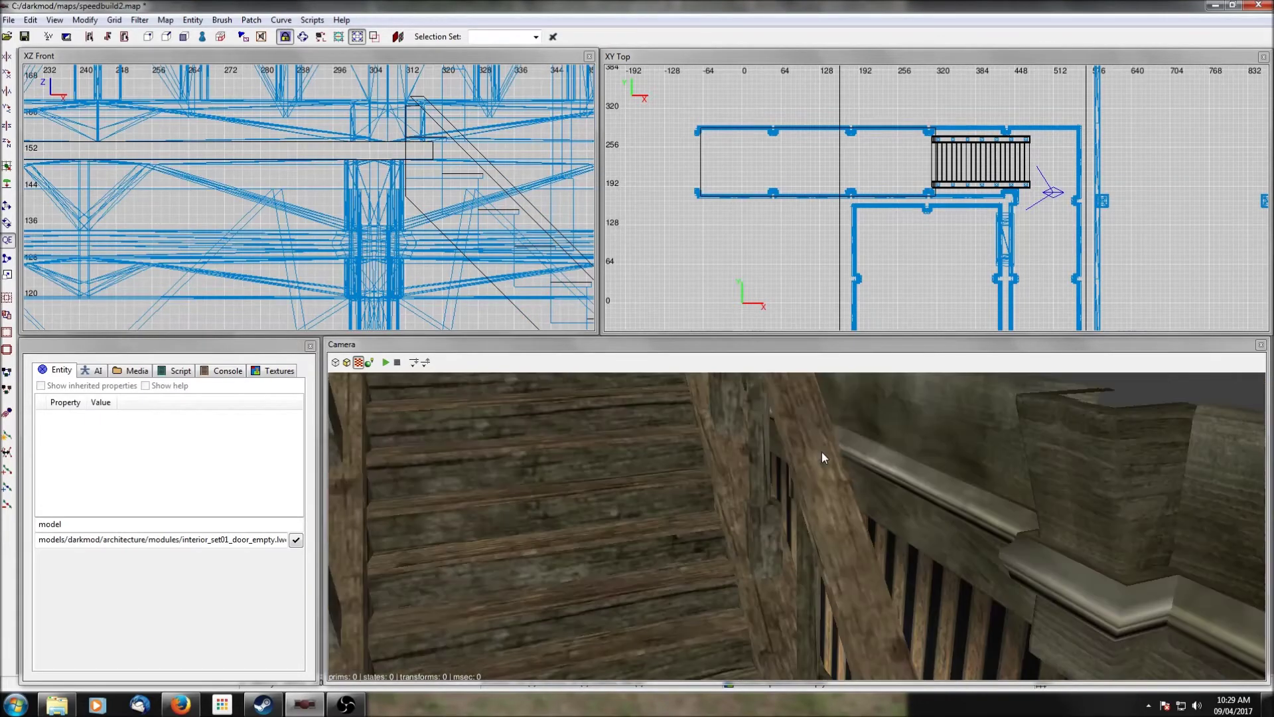
key(Up)
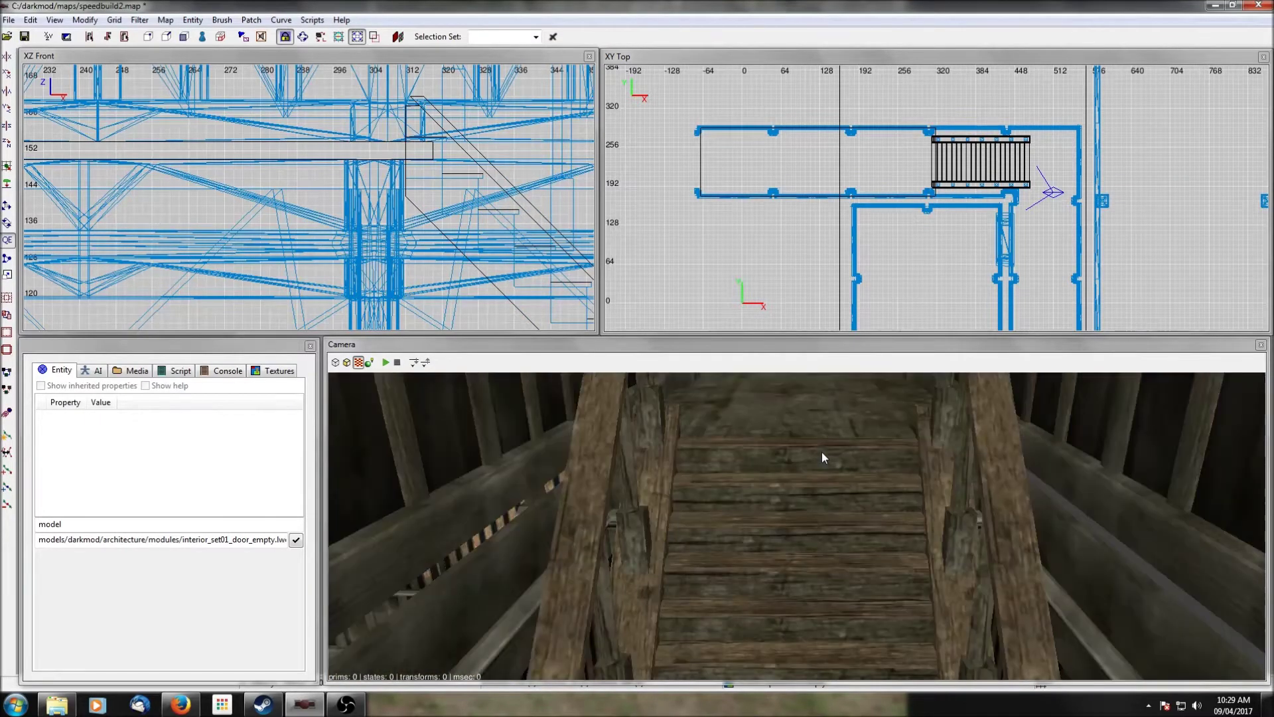
key(Down)
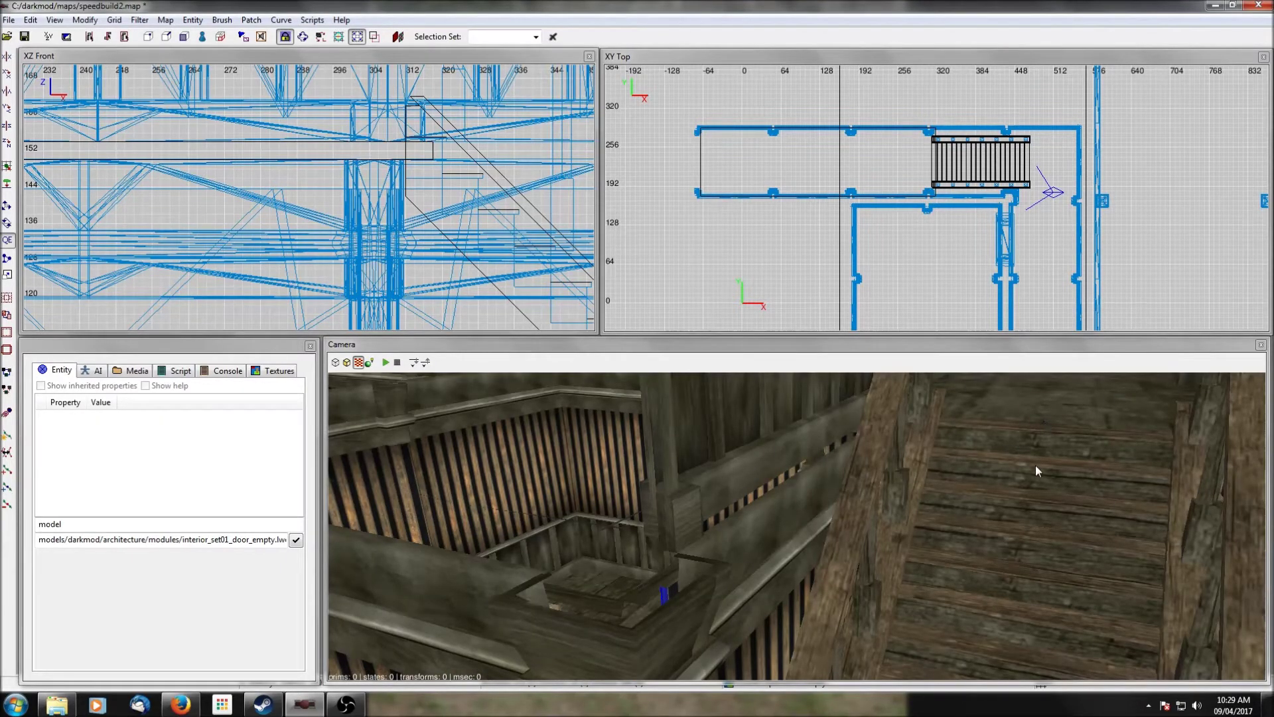
Step: Select the upper floor slab at the head of the stairs and bring the whole floor plan into view
right_click(796, 526)
shift+click(892, 643)
scroll(900, 243, down, 3)
scroll(901, 247, down, 2)
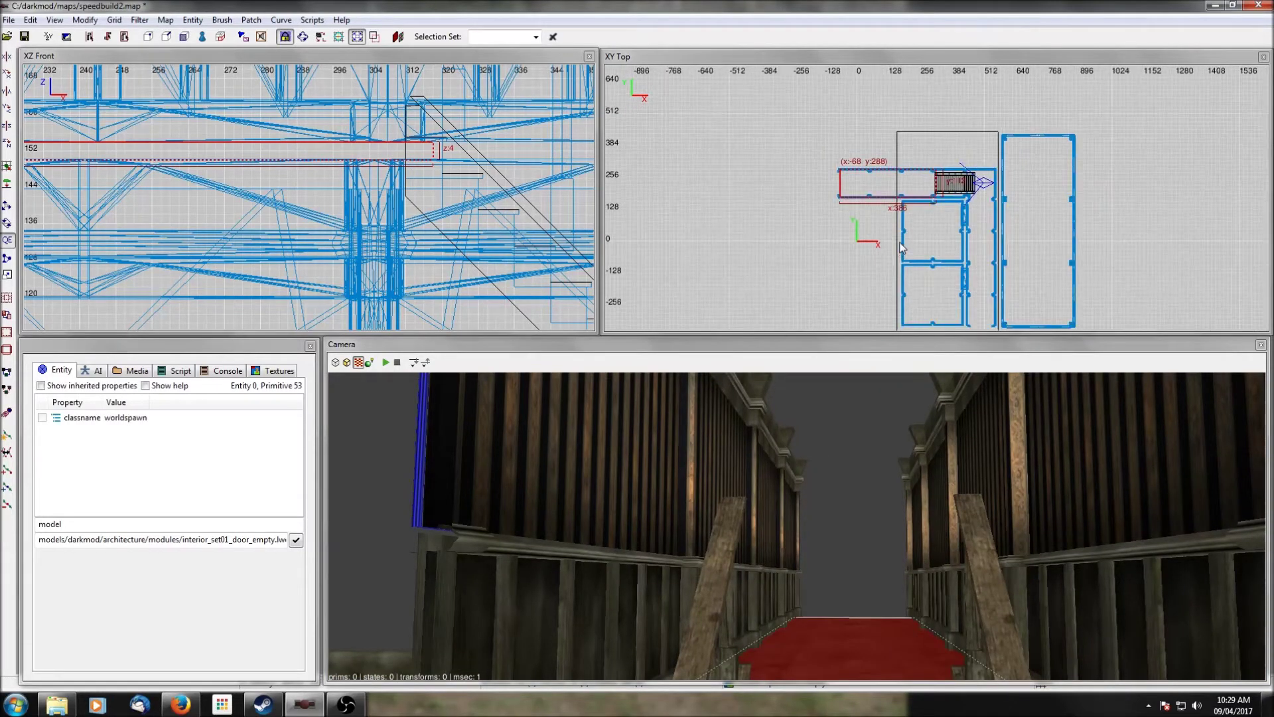
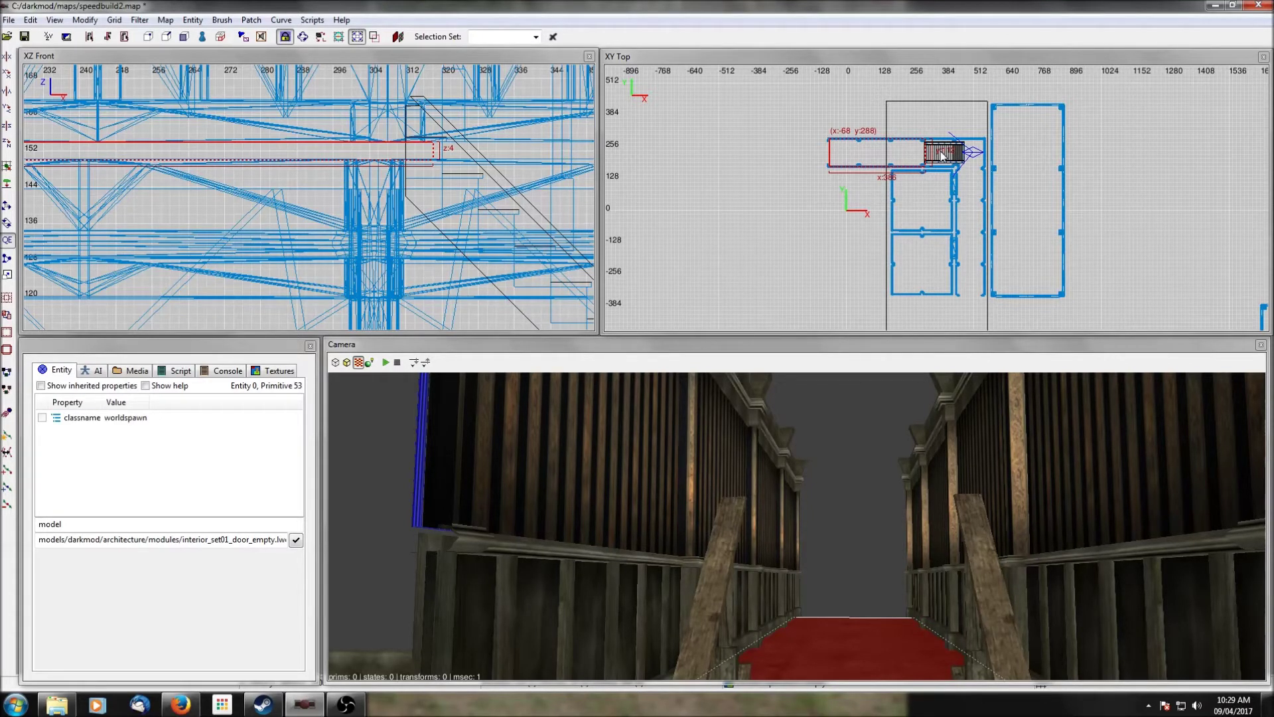
Step: Duplicate the staircase, upper floor slab and hall walls of both storeys, and place the copy beyond the south end of the rooms
key(Escape)
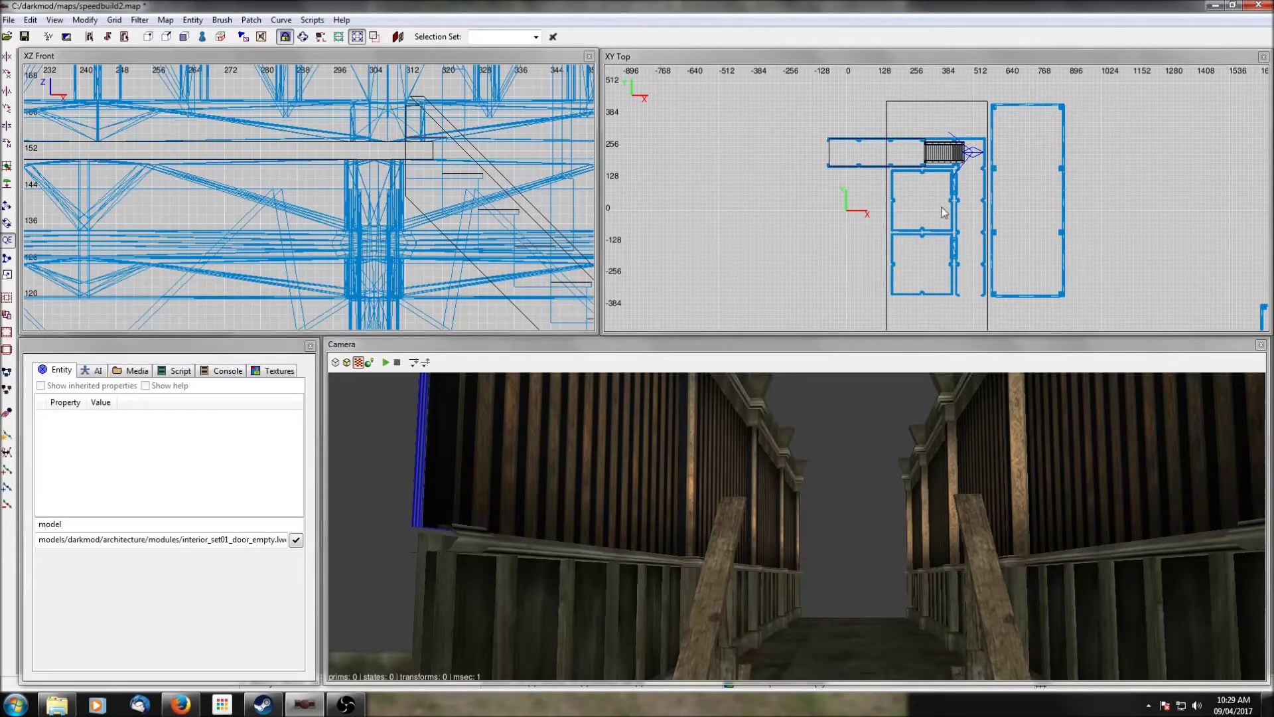
shift+click(979, 547)
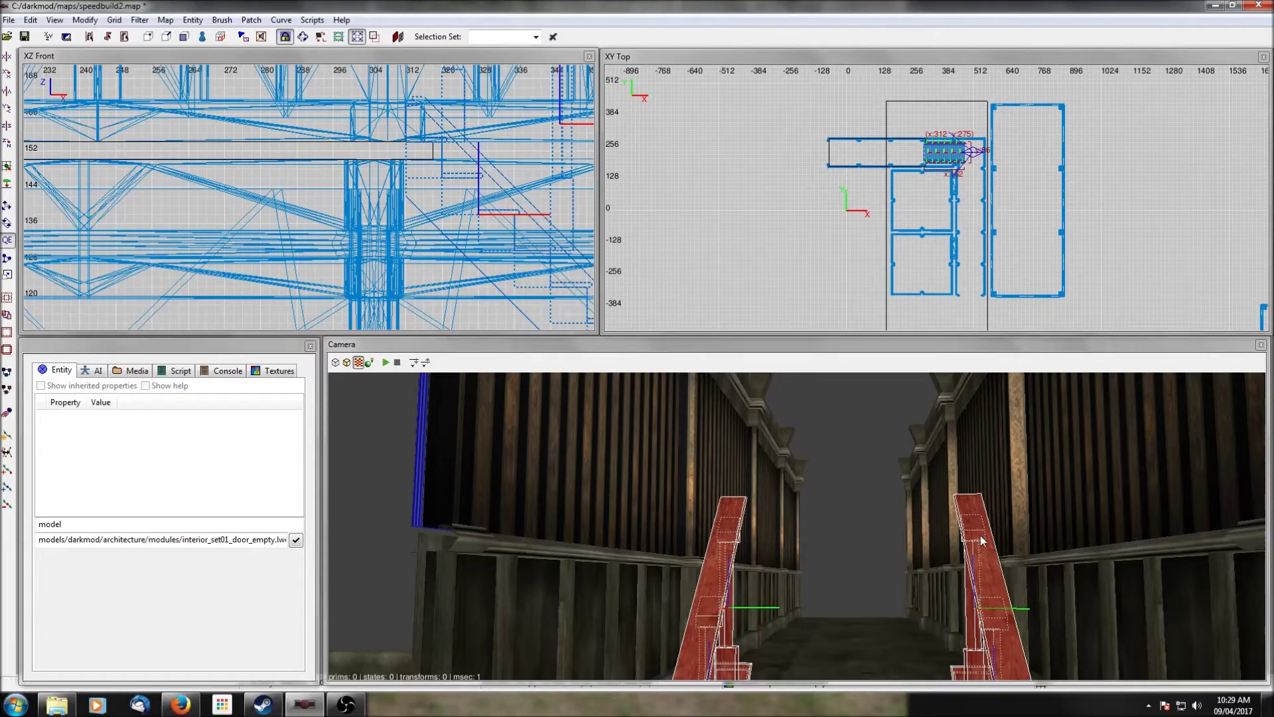
shift+click(982, 464)
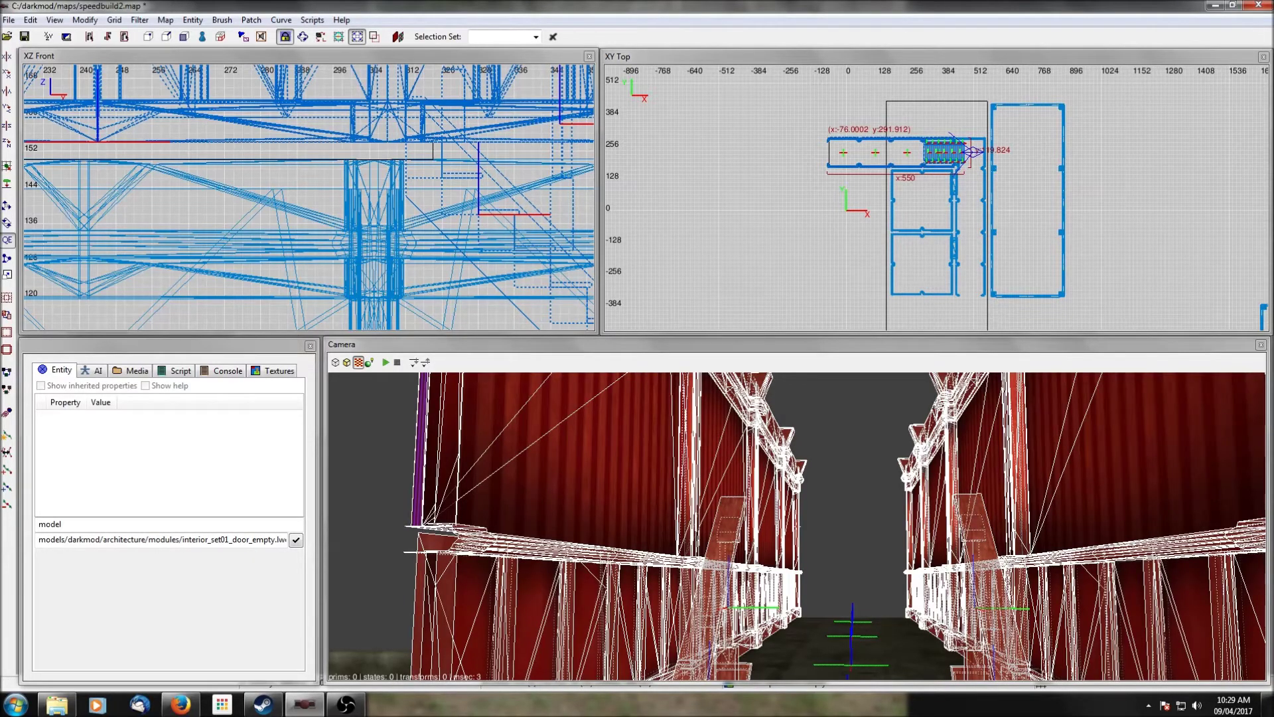
right_drag(920, 592, 900, 503)
shift+click(881, 439)
right_drag(881, 439, 837, 524)
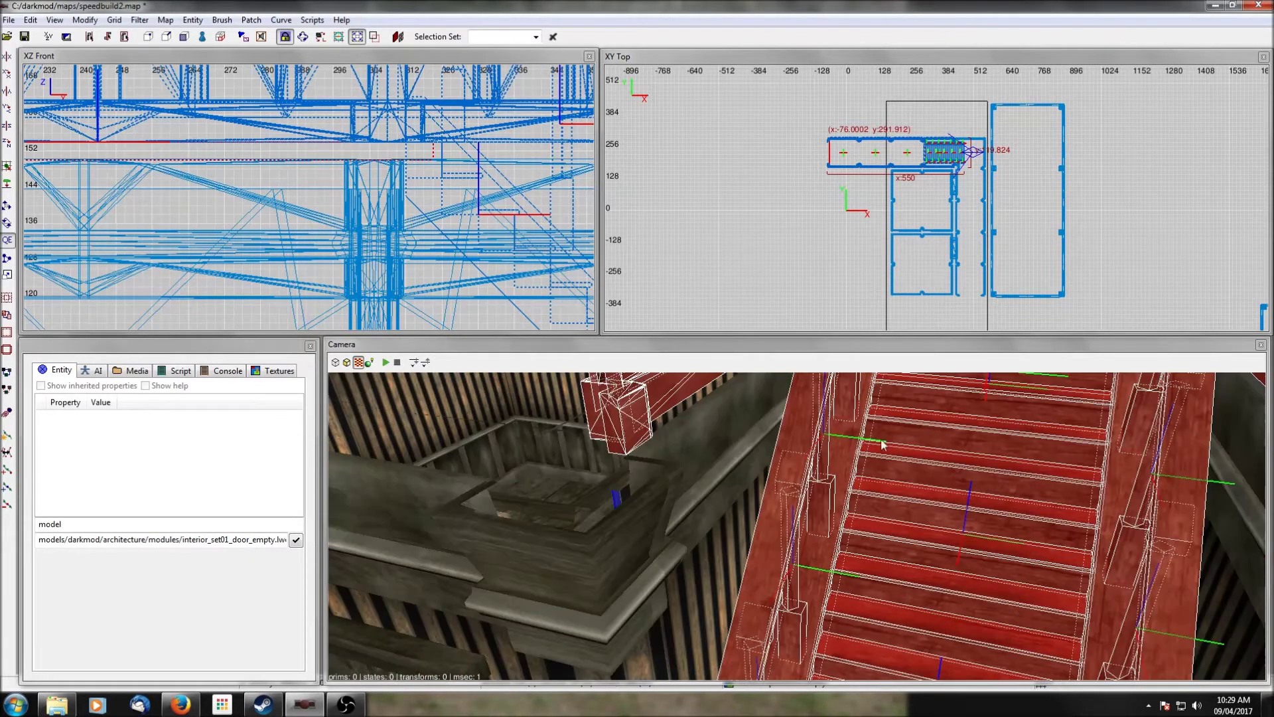
shift+click(755, 428)
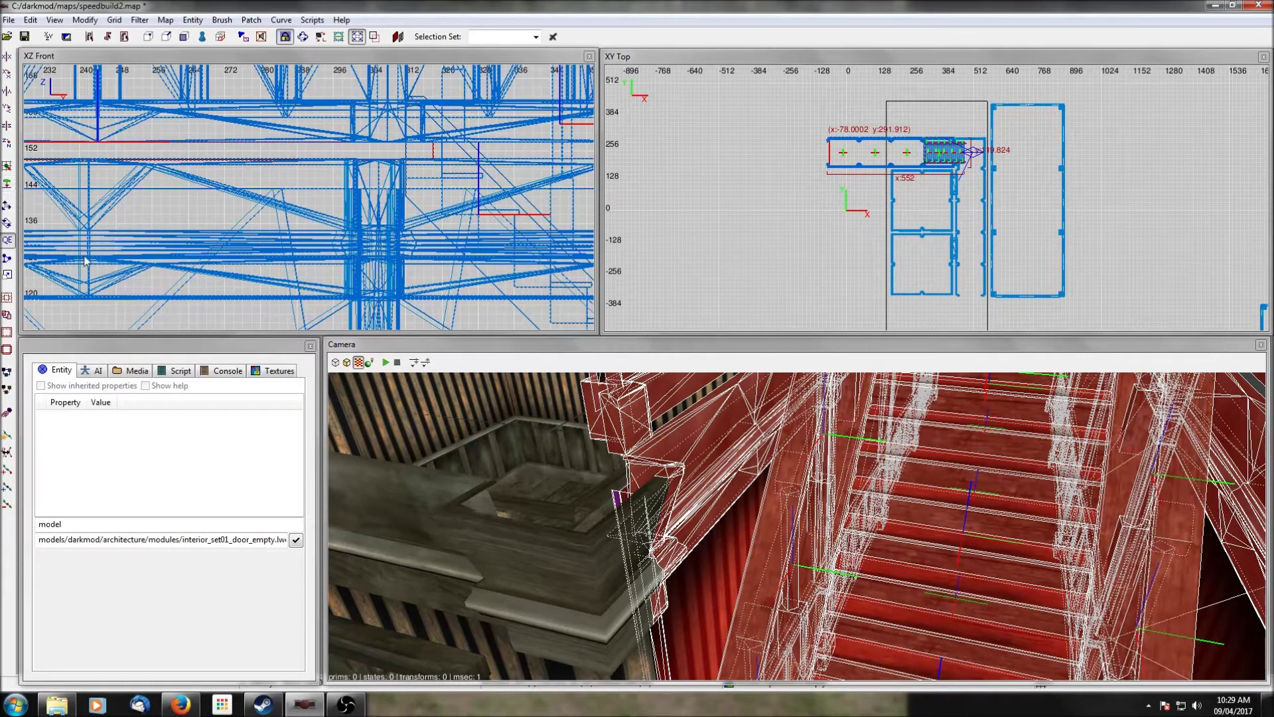
click(6, 206)
drag(893, 114, 895, 275)
key(Escape)
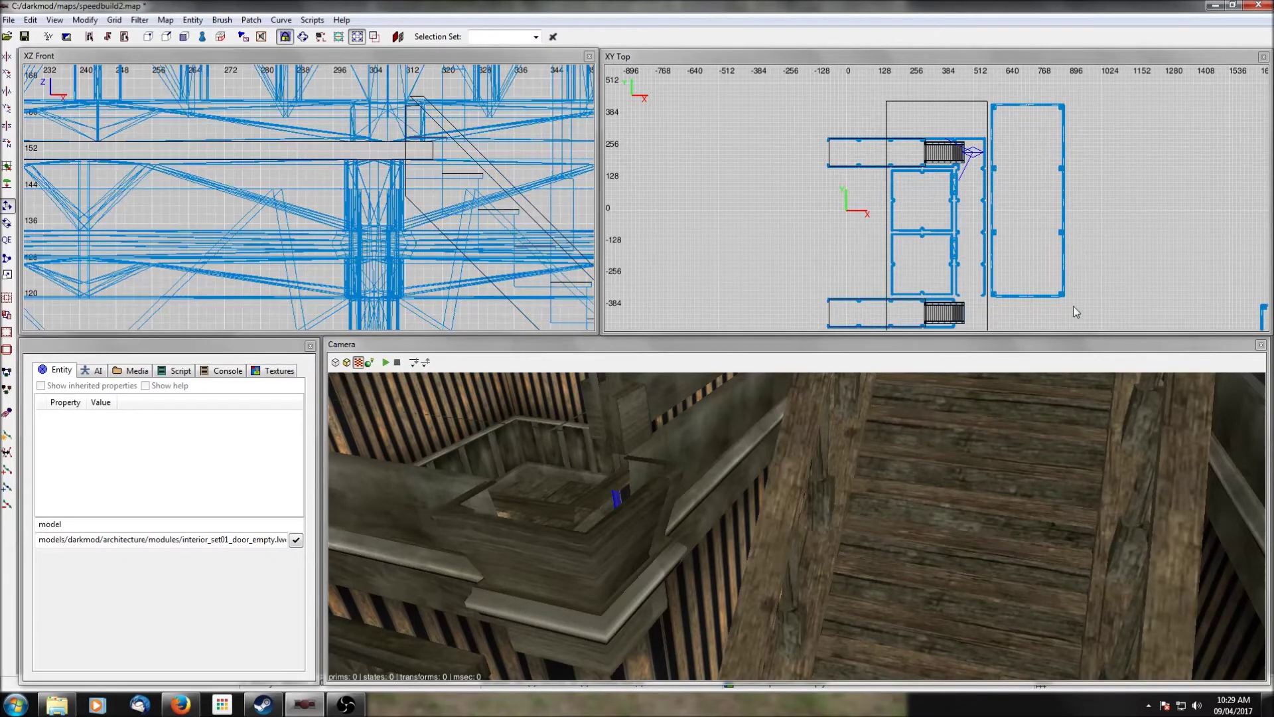
Step: Duplicate the corridor's northeast corner wall module at the south end and rotate the copy 90 degrees about Z
right_drag(1075, 308, 1037, 258)
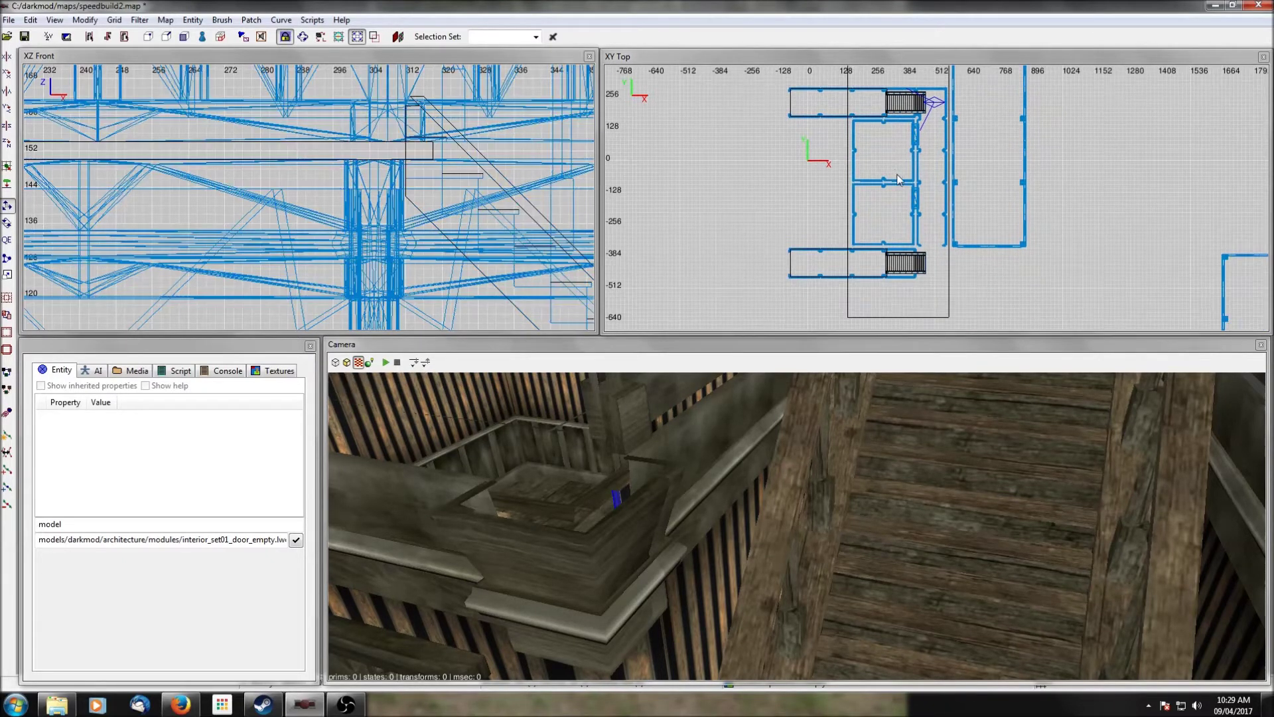
shift+click(949, 97)
drag(934, 78, 934, 250)
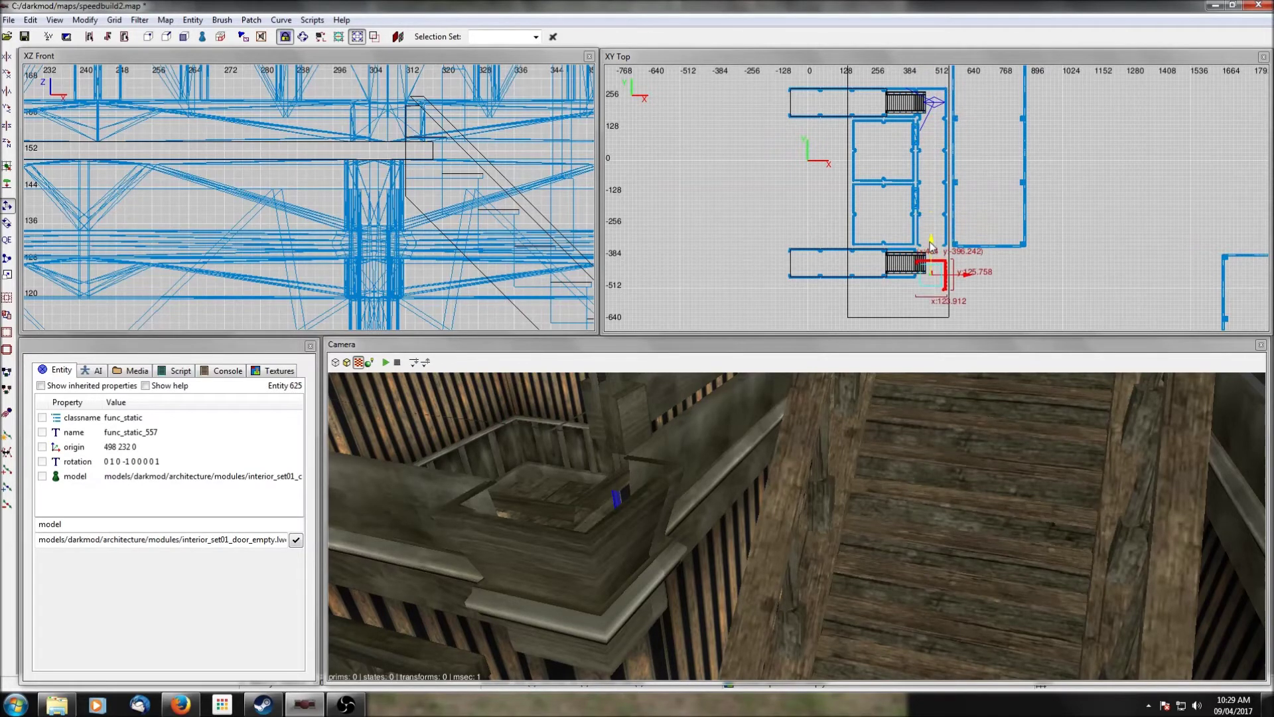
click(6, 144)
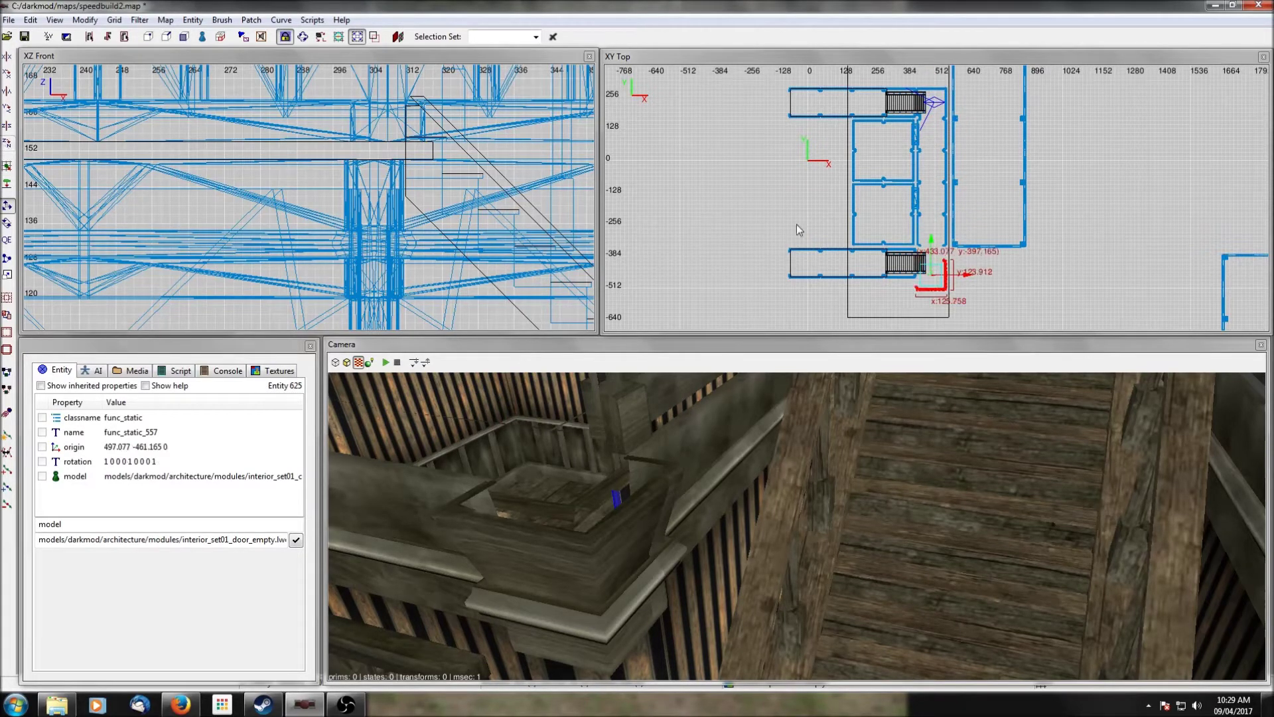
Step: Snap the copied corner module to the grid and position it at origin 498 -408 0, against the corridor's east wall
scroll(981, 229, up, 2)
scroll(982, 251, up, 2)
drag(874, 251, 870, 217)
scroll(891, 262, up, 2)
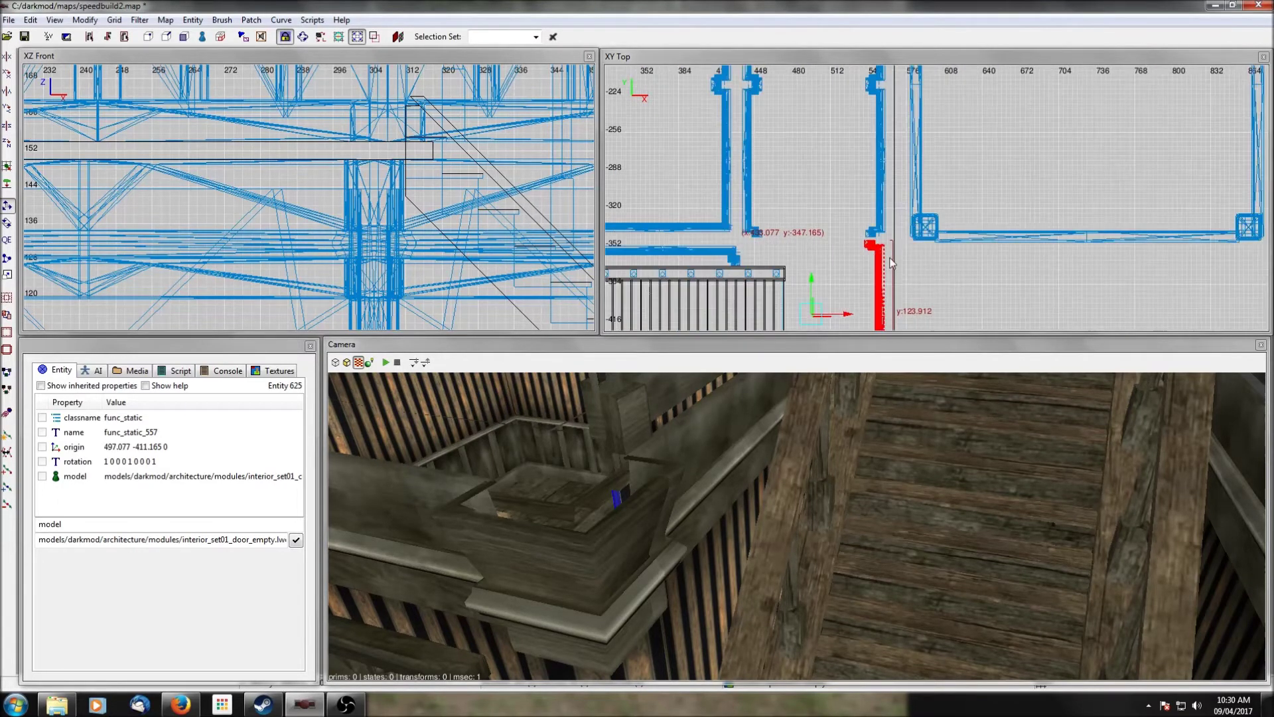
scroll(892, 263, up, 1)
drag(833, 273, 834, 270)
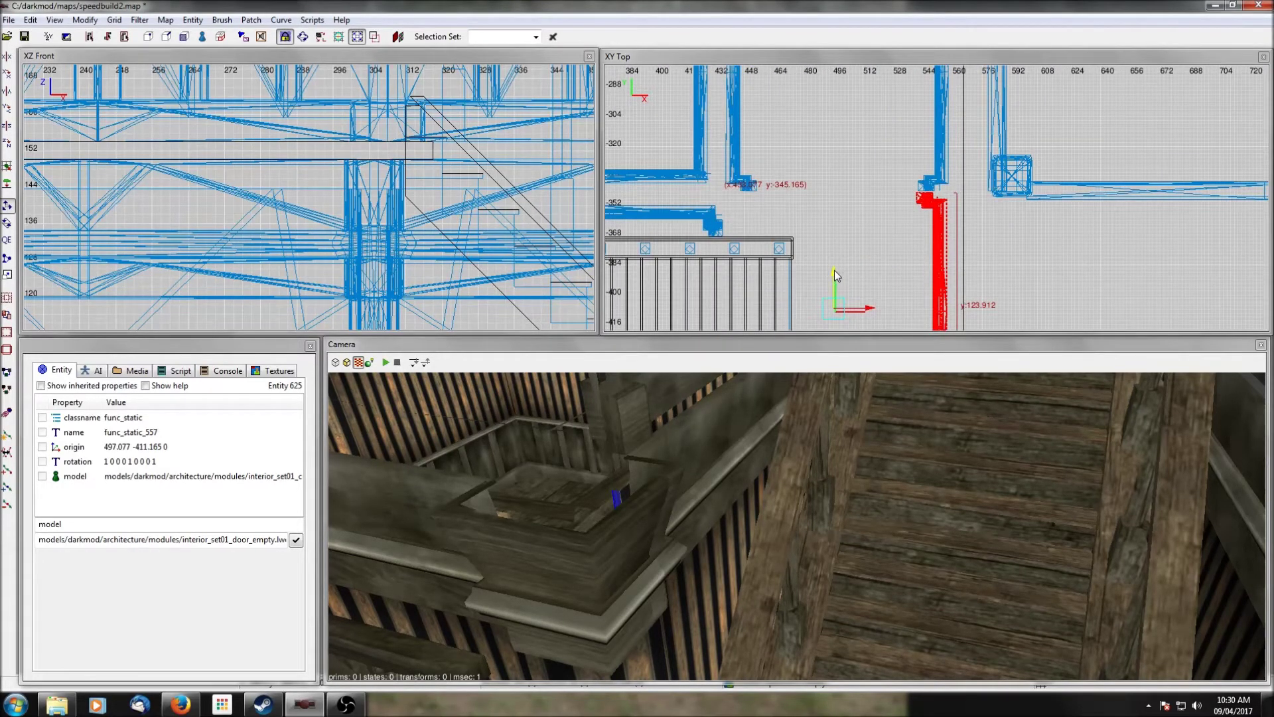
click(115, 20)
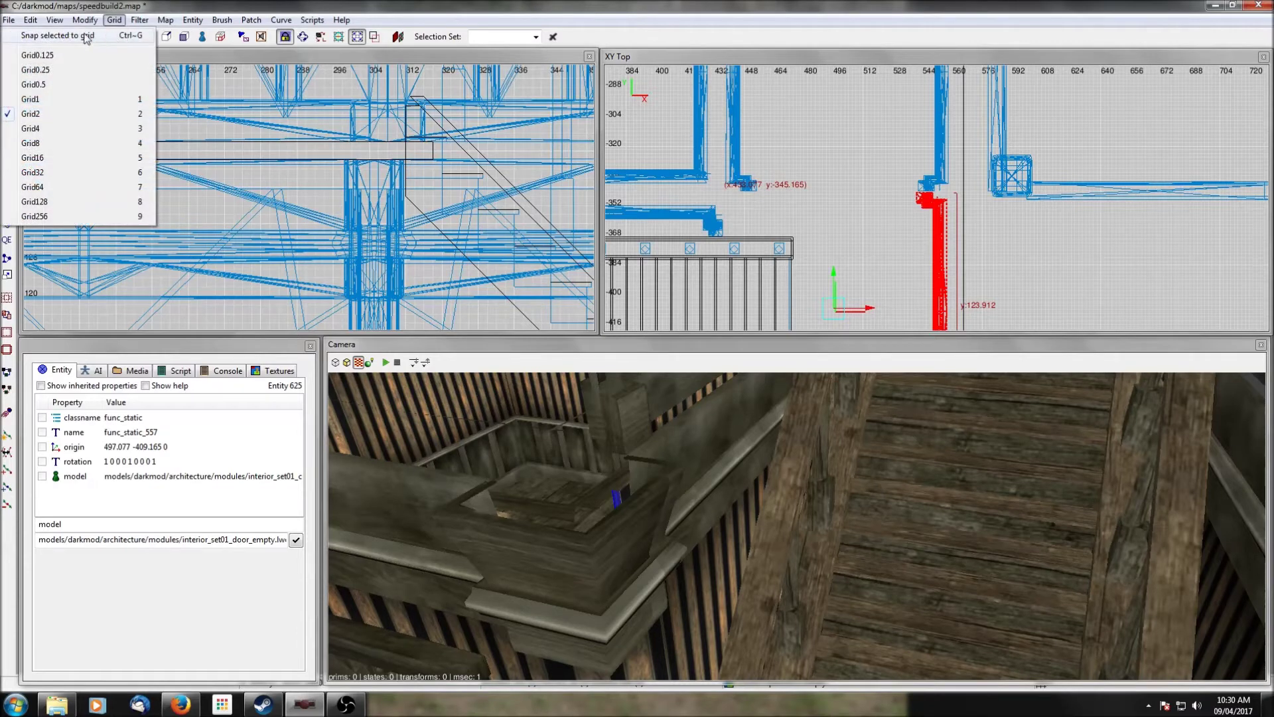
click(58, 35)
drag(837, 279, 835, 269)
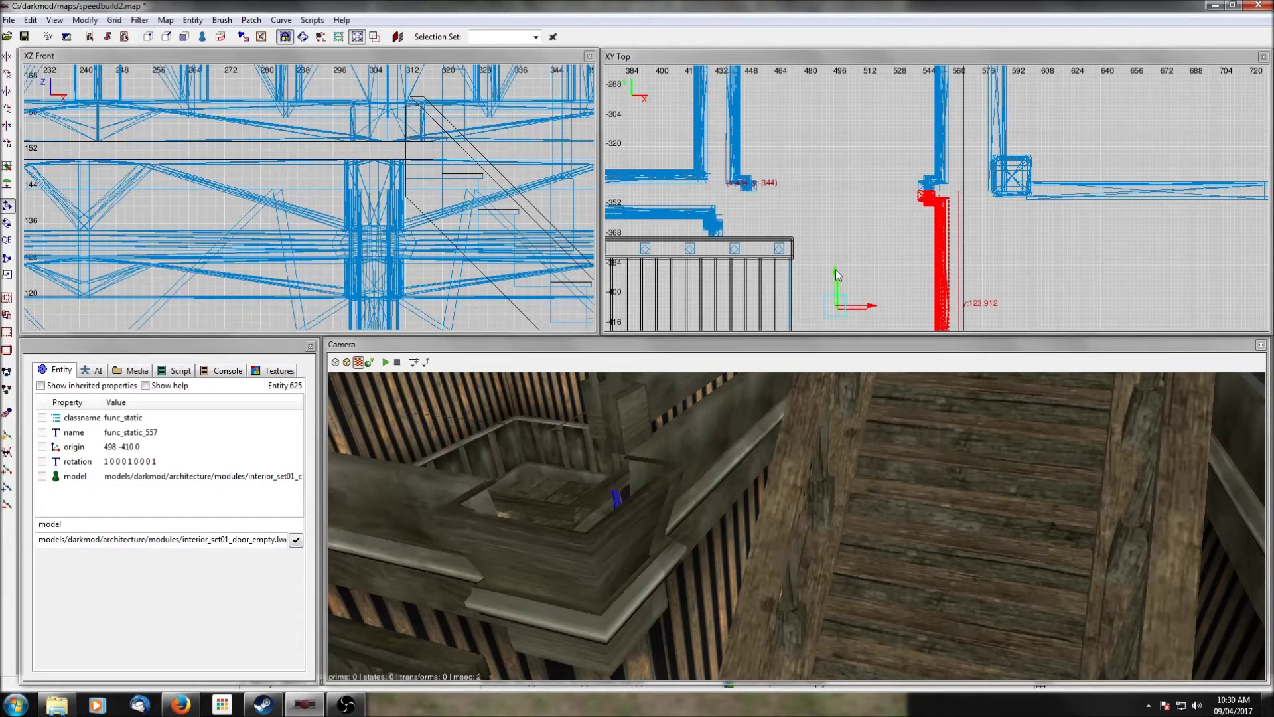
scroll(867, 244, down, 2)
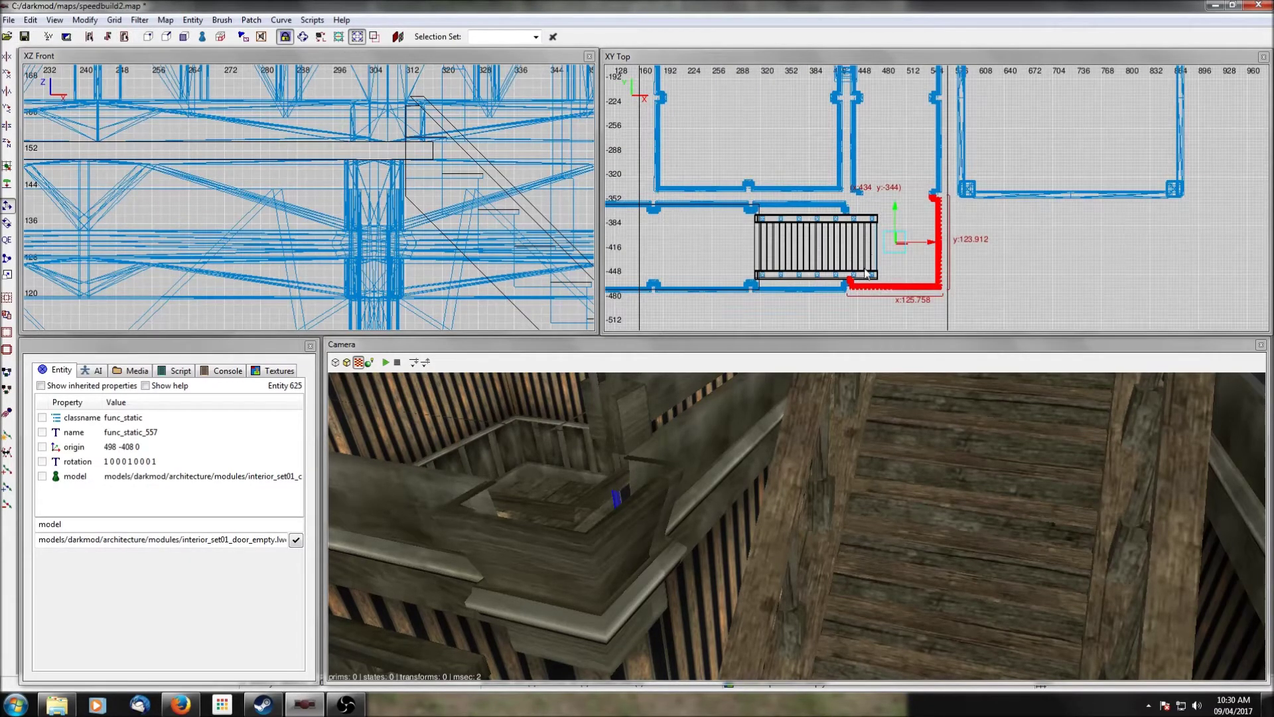
key(Escape)
Step: Select the copied south hall walls of both storeys and shift them slightly west, clear of the corner module
shift+click(839, 292)
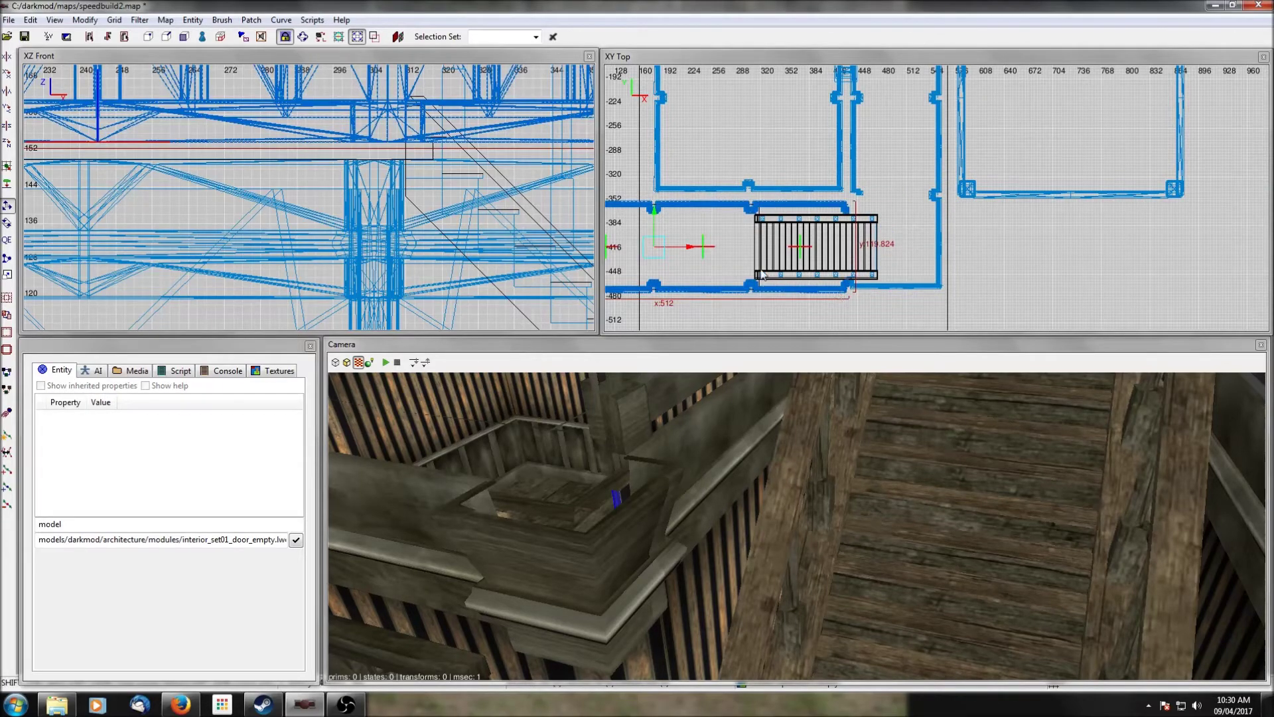
right_click(723, 464)
key(Up)
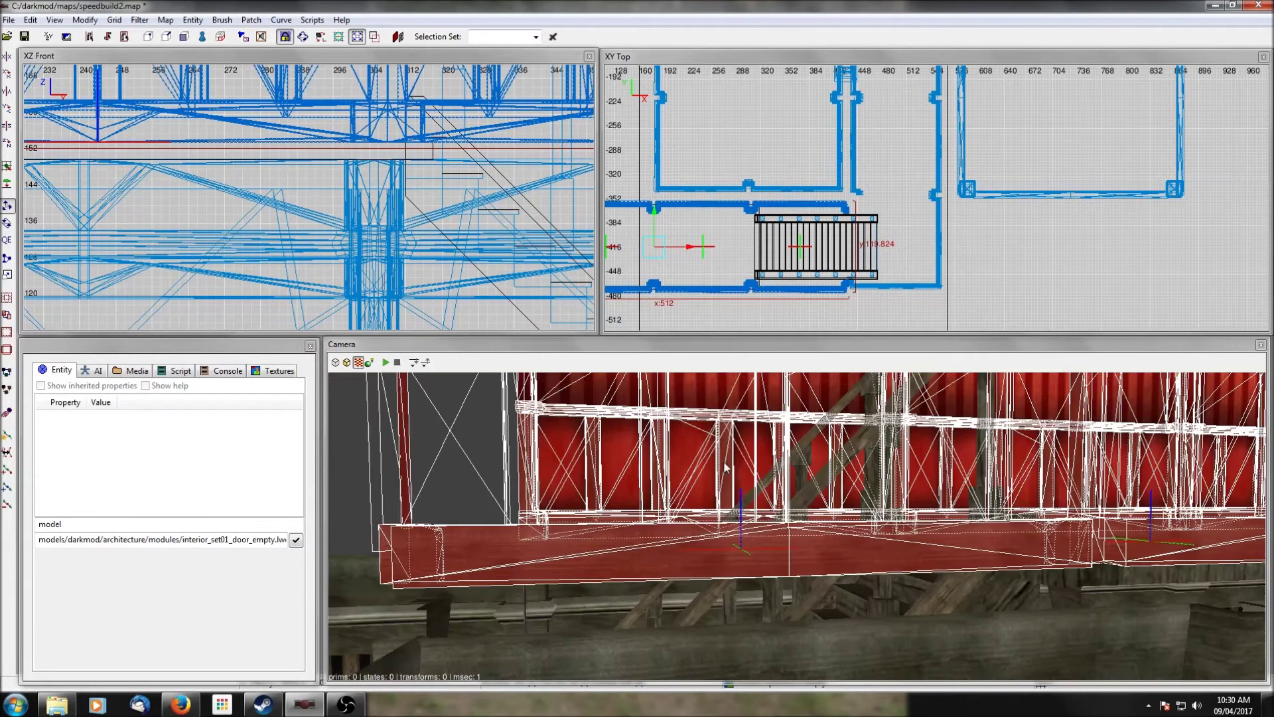
right_click(725, 467)
right_click(726, 468)
shift+click(671, 412)
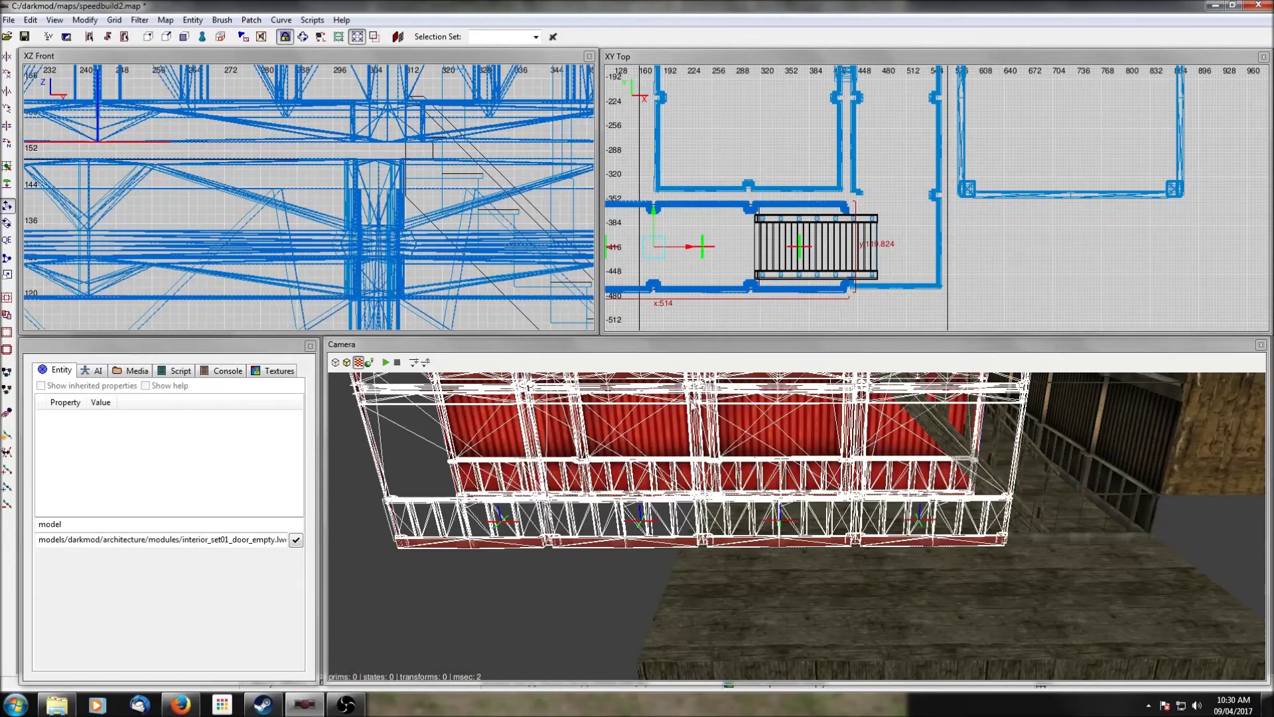
scroll(834, 209, up, 2)
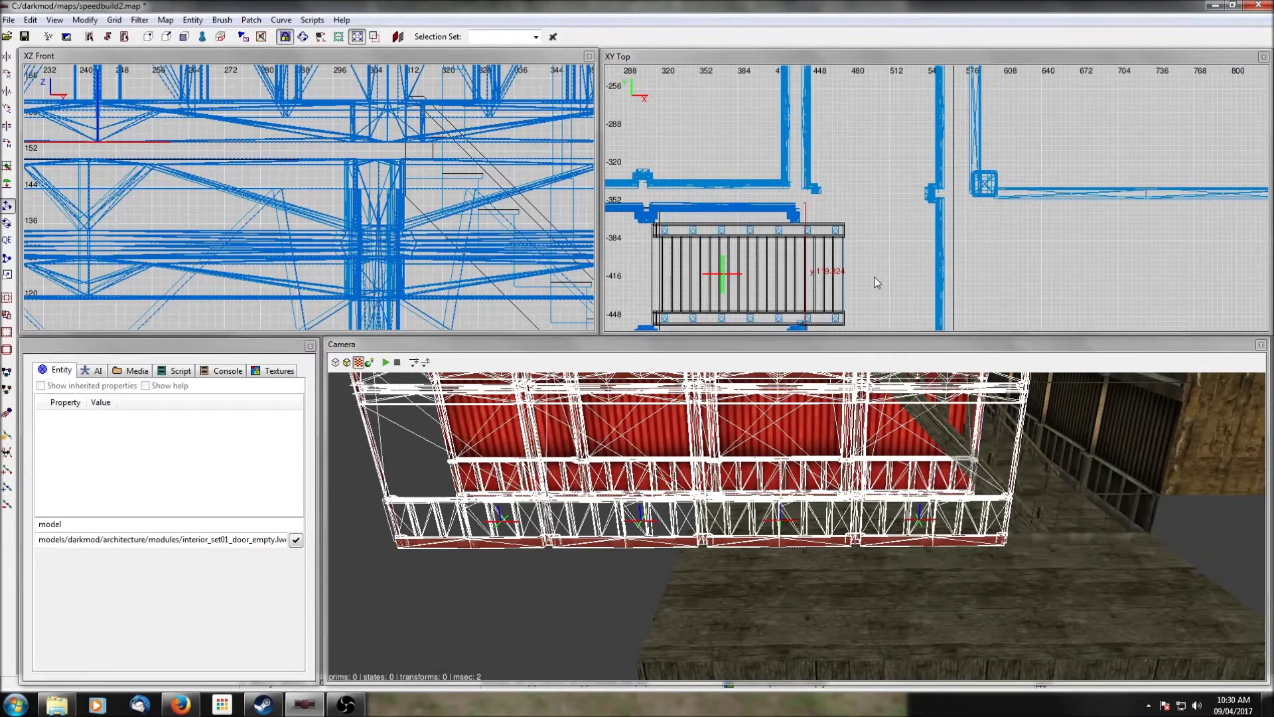
right_drag(878, 251, 936, 152)
scroll(879, 252, up, 2)
drag(801, 272, 789, 268)
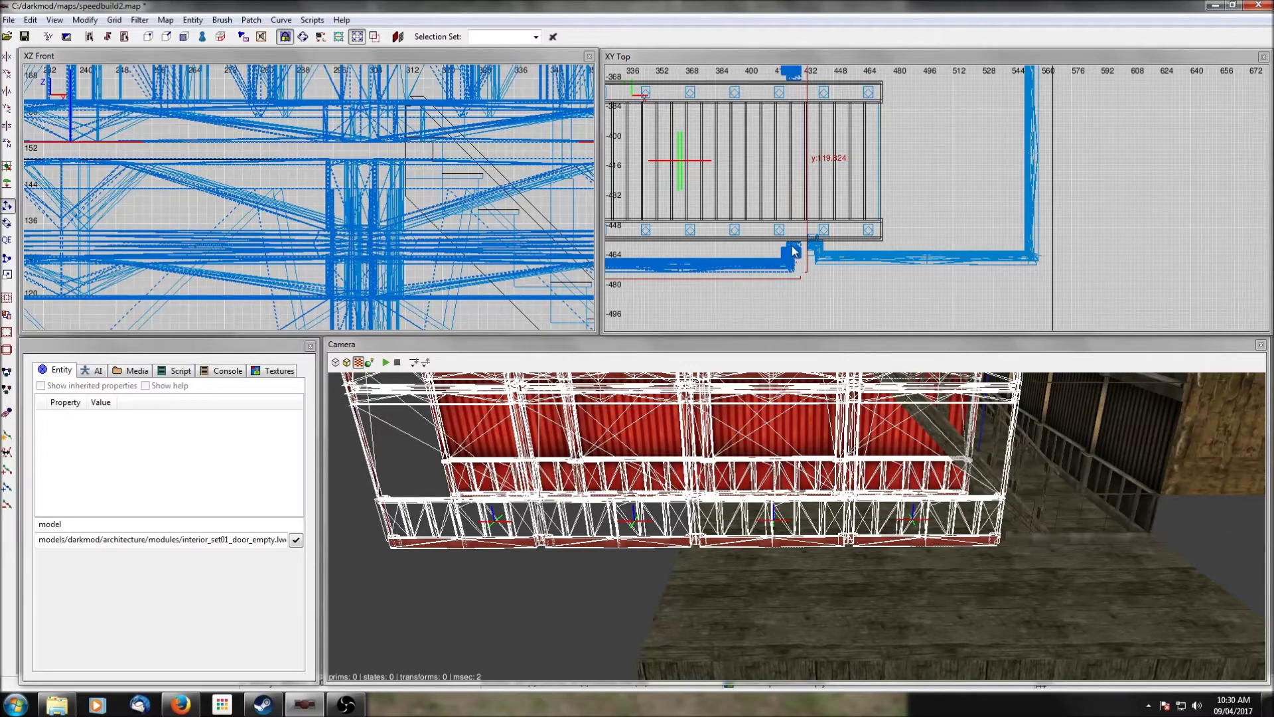
drag(794, 251, 790, 251)
scroll(692, 167, down, 1)
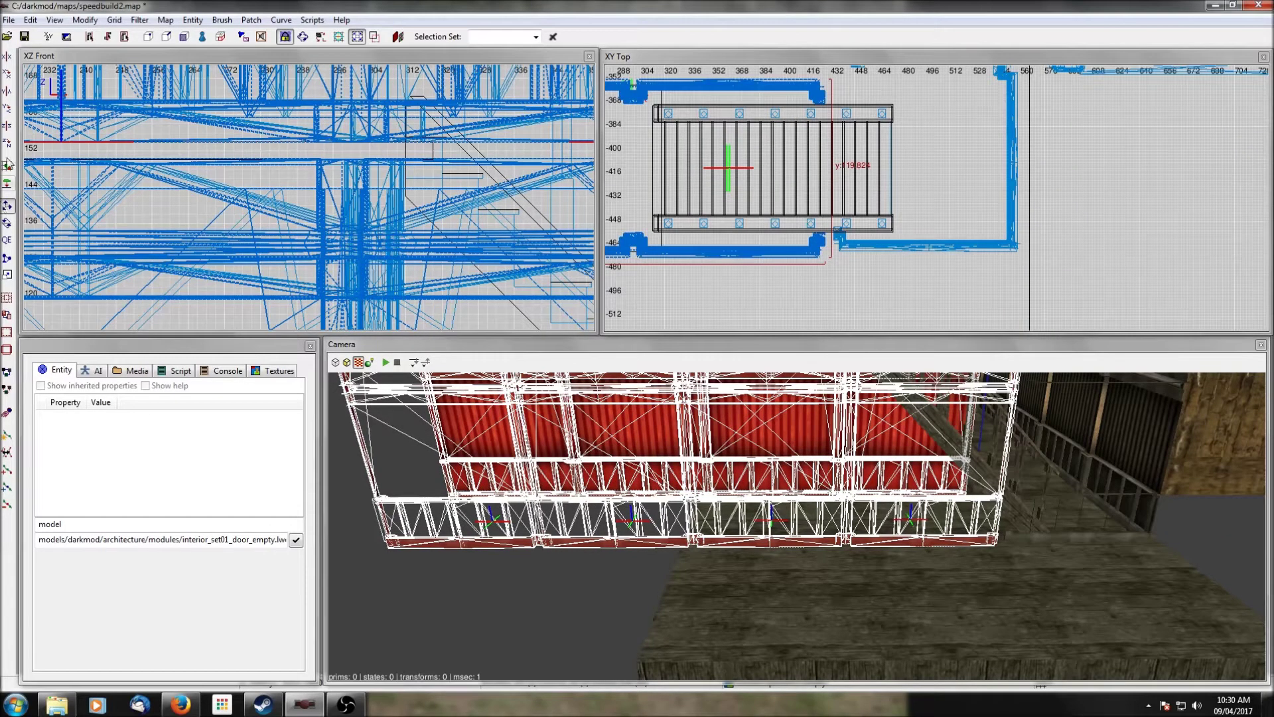
Step: Move the selected south hall walls back east so their end meets the corner module
click(7, 240)
drag(798, 253, 808, 251)
scroll(878, 220, up, 4)
scroll(836, 244, down, 6)
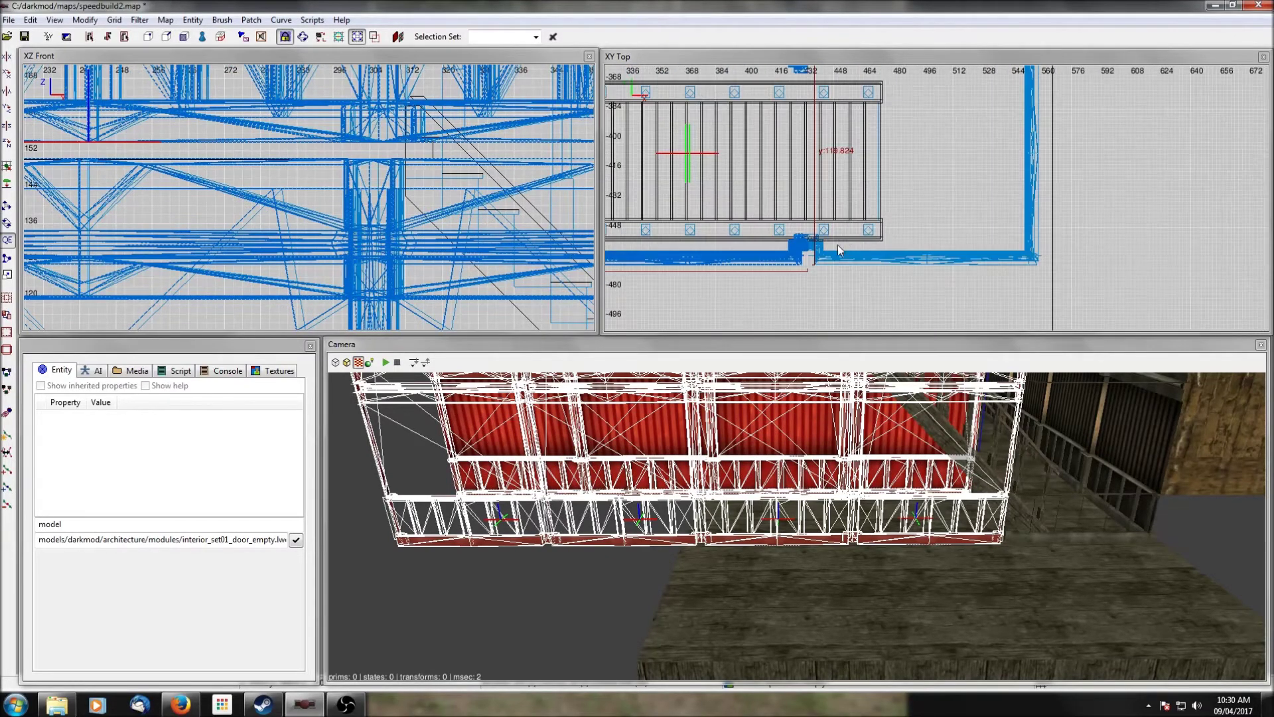
key(Escape)
Step: Duplicate the small outside corner module from the north junction to the south end and rotate the copy 90 degrees about Z
scroll(912, 107, down, 1)
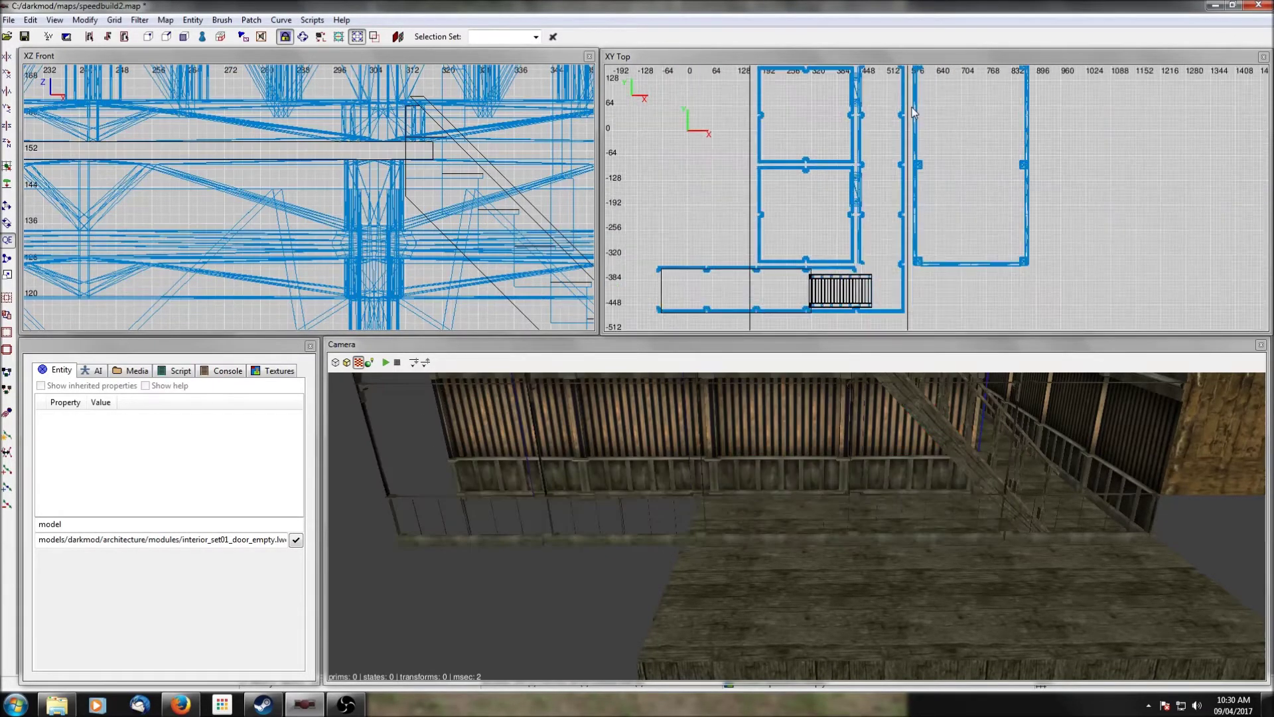
right_drag(868, 66, 849, 115)
shift+click(844, 112)
key(space)
drag(844, 112, 851, 300)
right_drag(867, 294, 875, 112)
scroll(836, 239, up, 5)
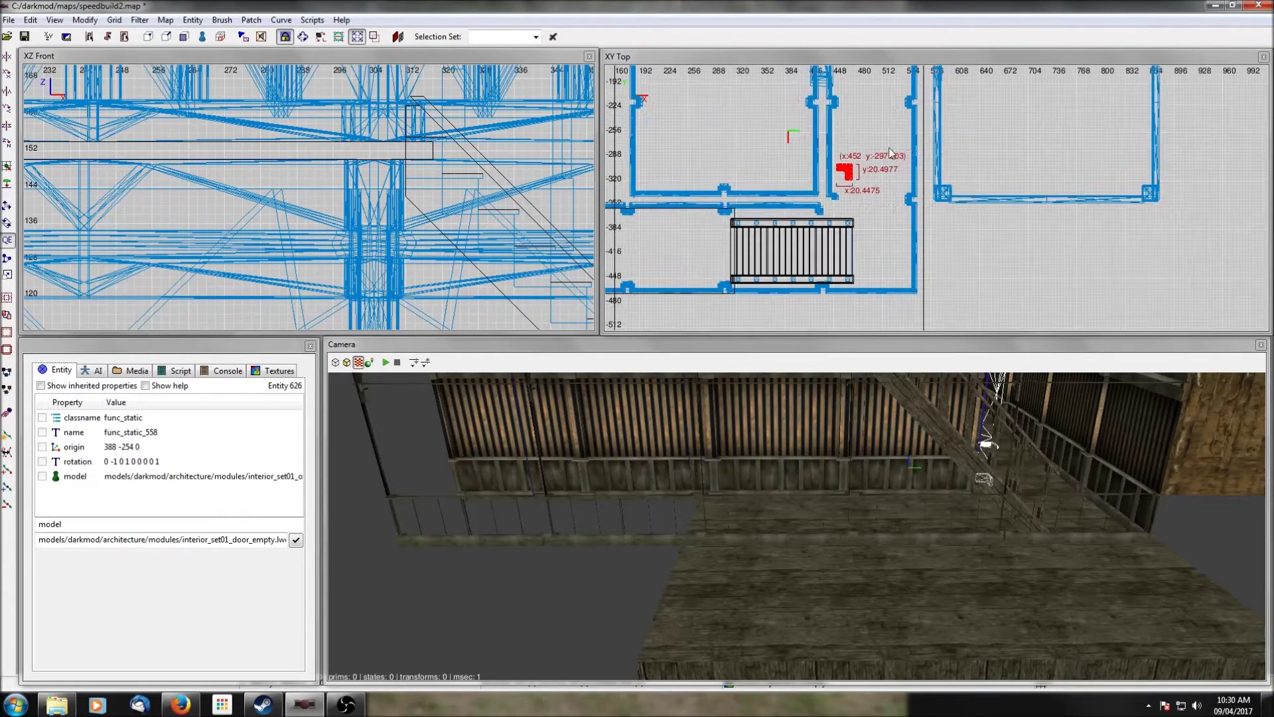
click(6, 143)
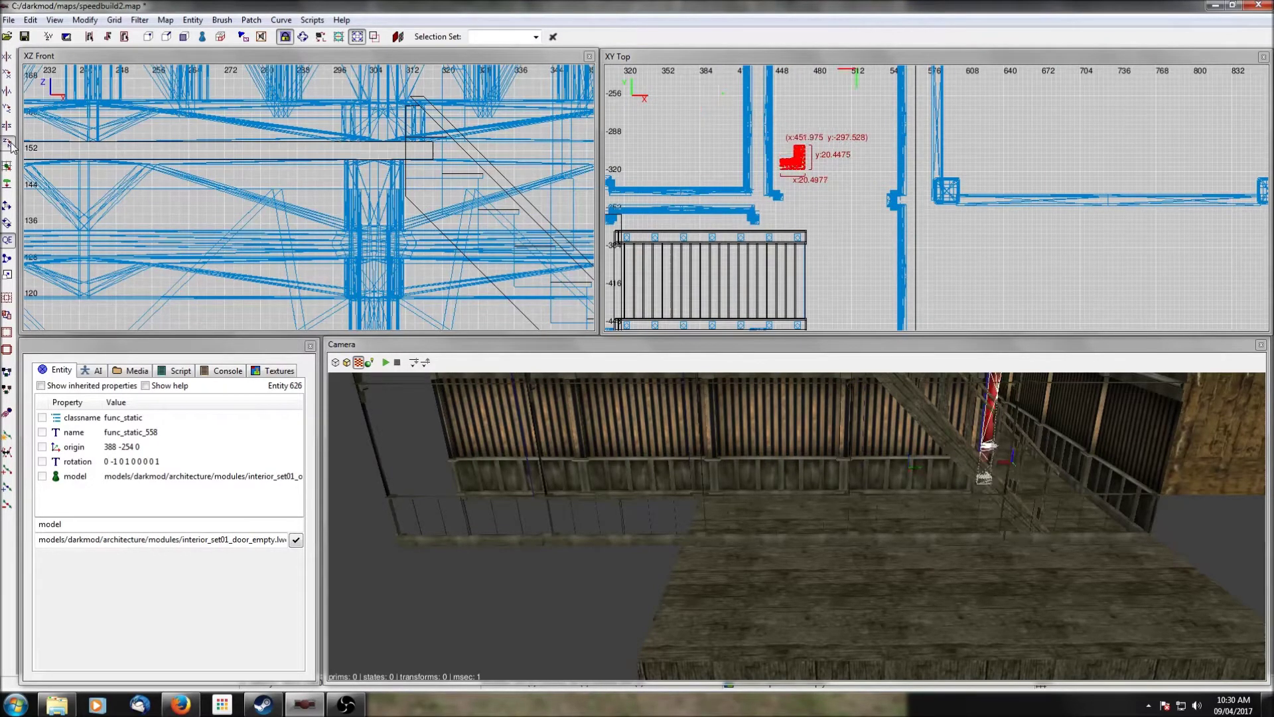
Step: Place the small corner module where the corridor and south hall walls meet, snapped to the grid at origin 498 -280 0
drag(799, 171, 780, 213)
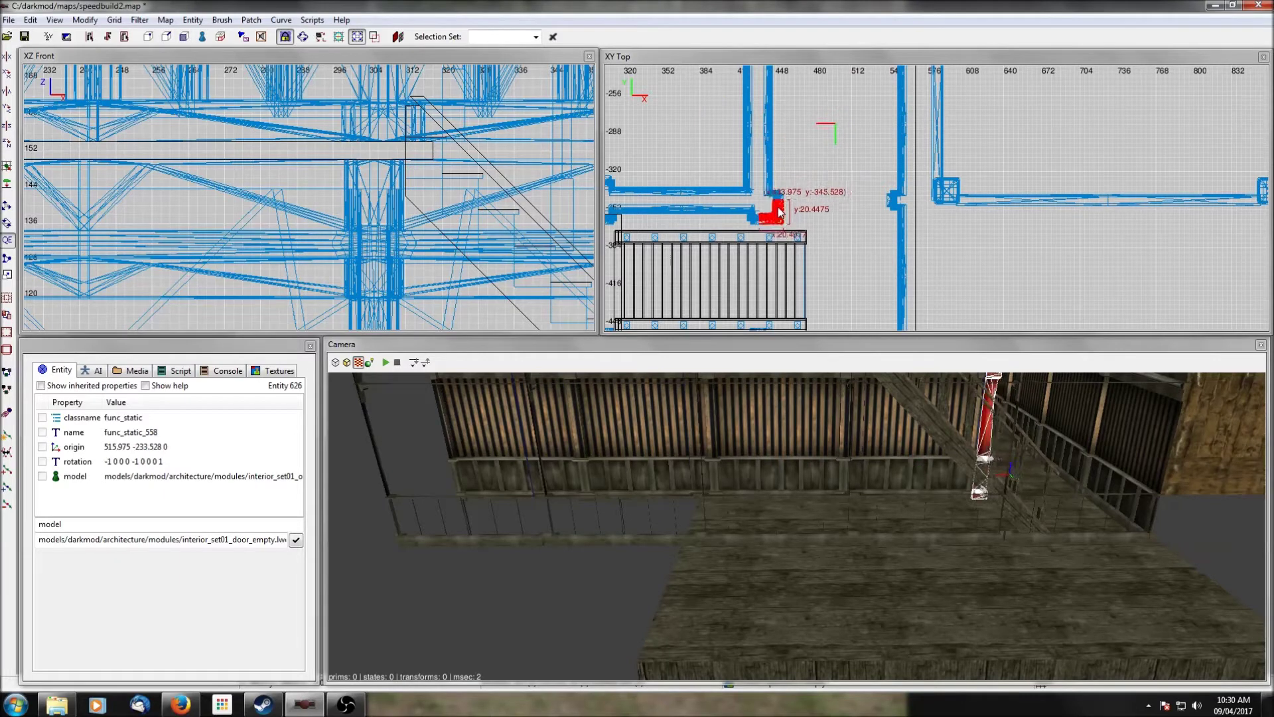
click(114, 20)
click(110, 35)
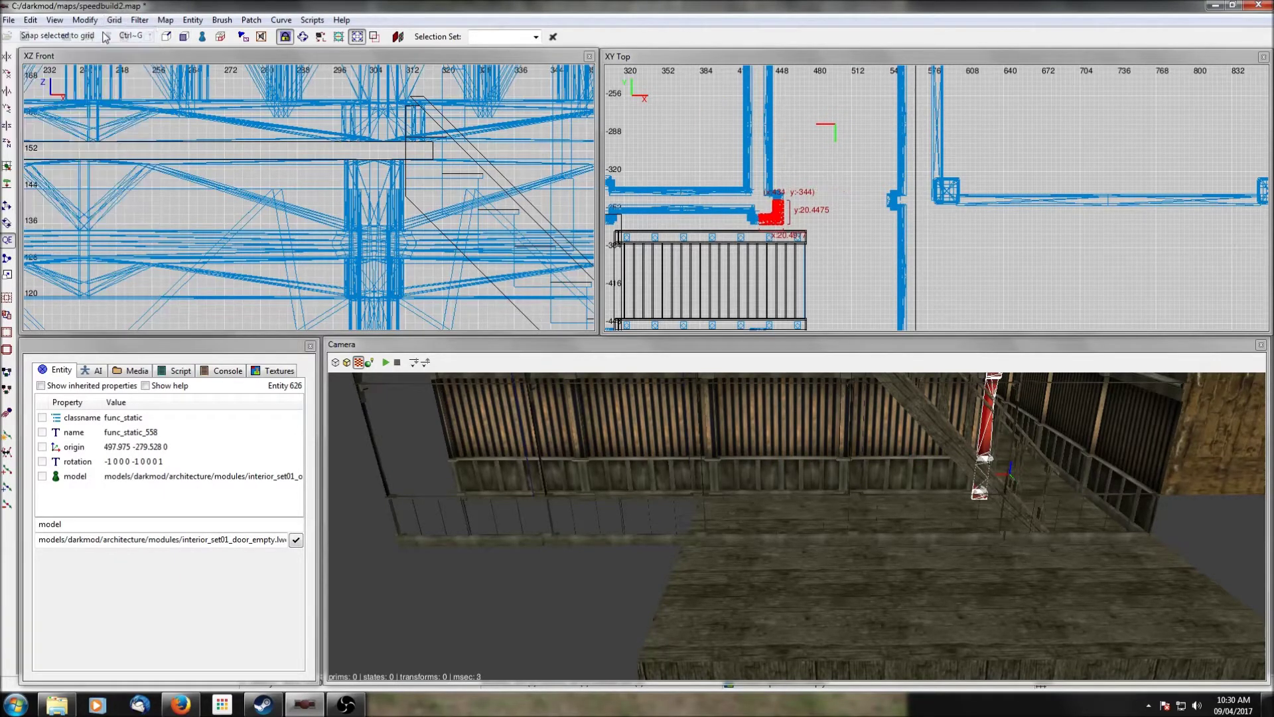
scroll(678, 166, up, 1)
scroll(780, 211, up, 7)
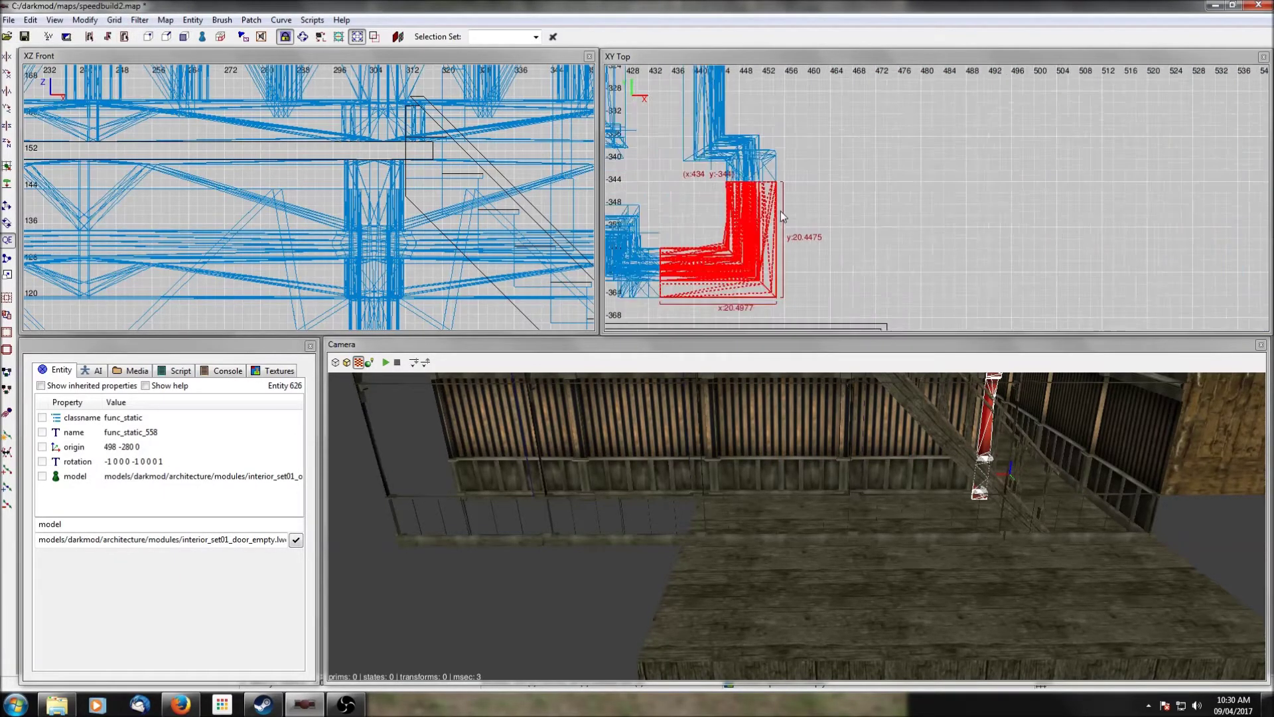
key(Escape)
Step: Nudge the copied south staircase slightly north to centre it between the hall walls
scroll(780, 211, down, 5)
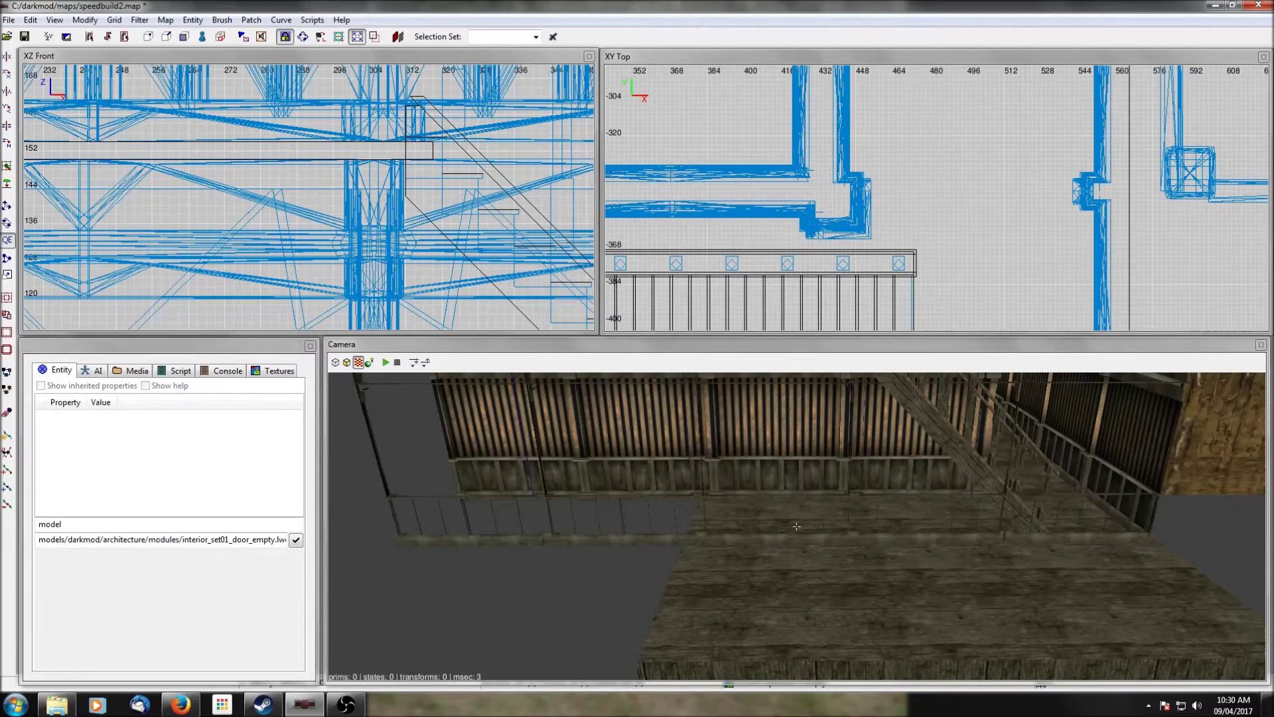
right_click(1021, 508)
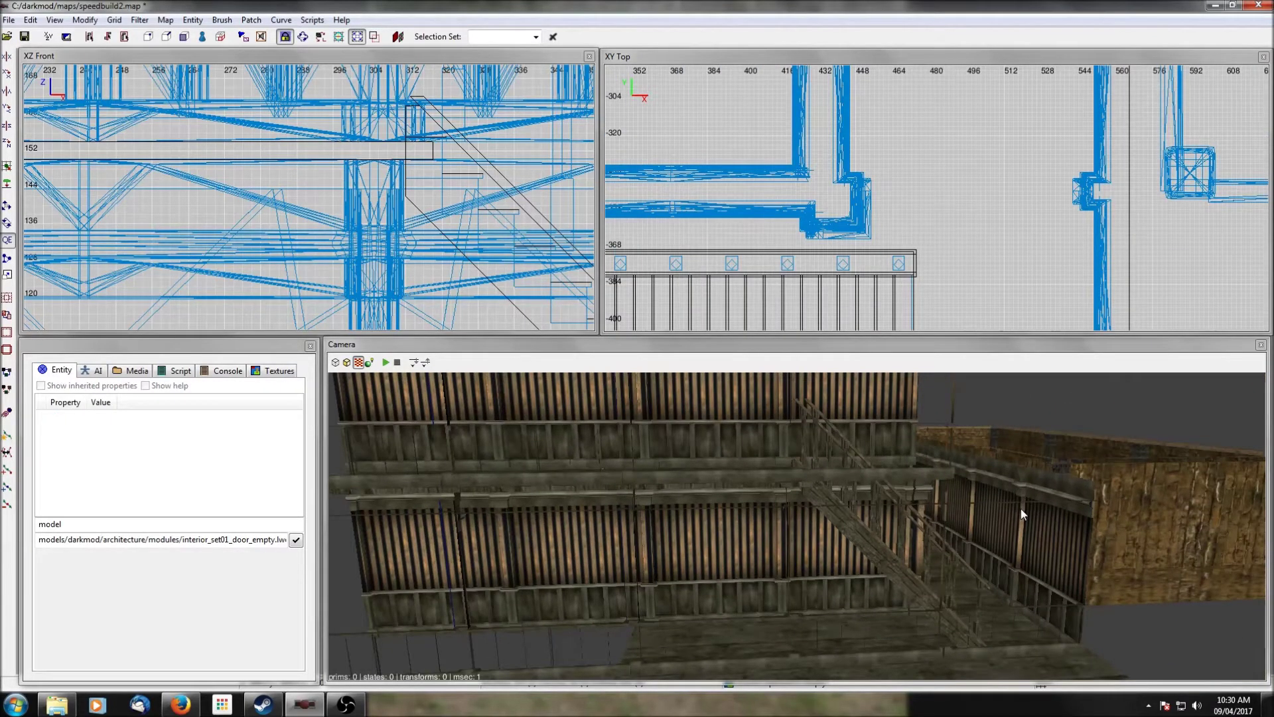
scroll(952, 203, down, 4)
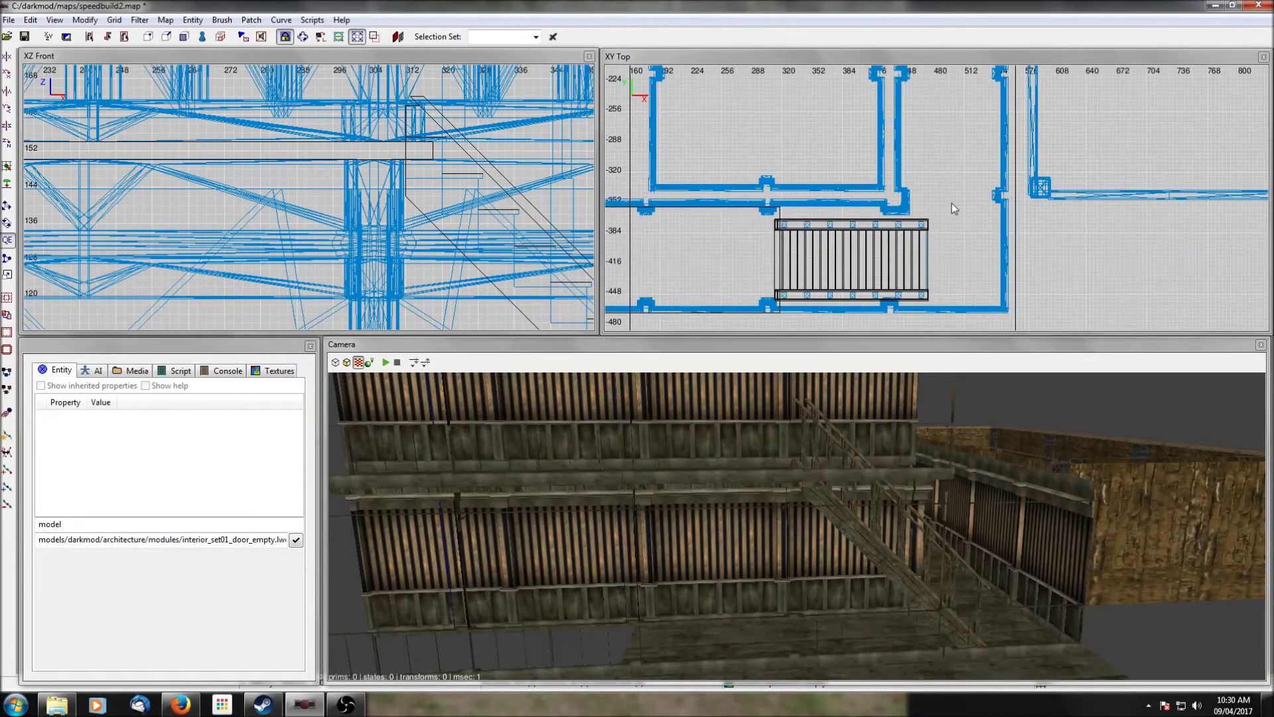
click(885, 229)
key(Escape)
Step: Inspect the stairs from inside the corridor, and select both staircases together with their upper floor slabs
right_drag(908, 535, 1021, 518)
scroll(893, 549, down, 8)
right_drag(893, 548, 1025, 564)
scroll(892, 550, up, 5)
scroll(892, 545, up, 6)
right_drag(797, 526, 893, 551)
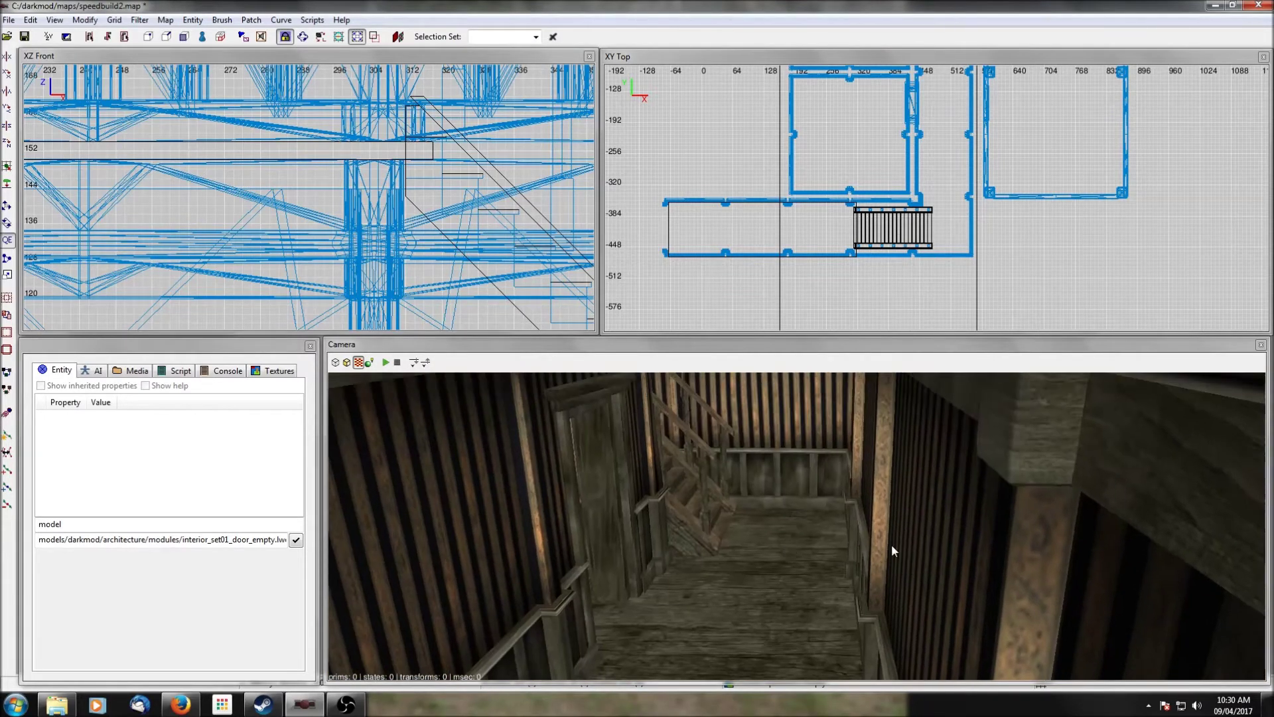
shift+click(687, 529)
right_drag(687, 529, 464, 518)
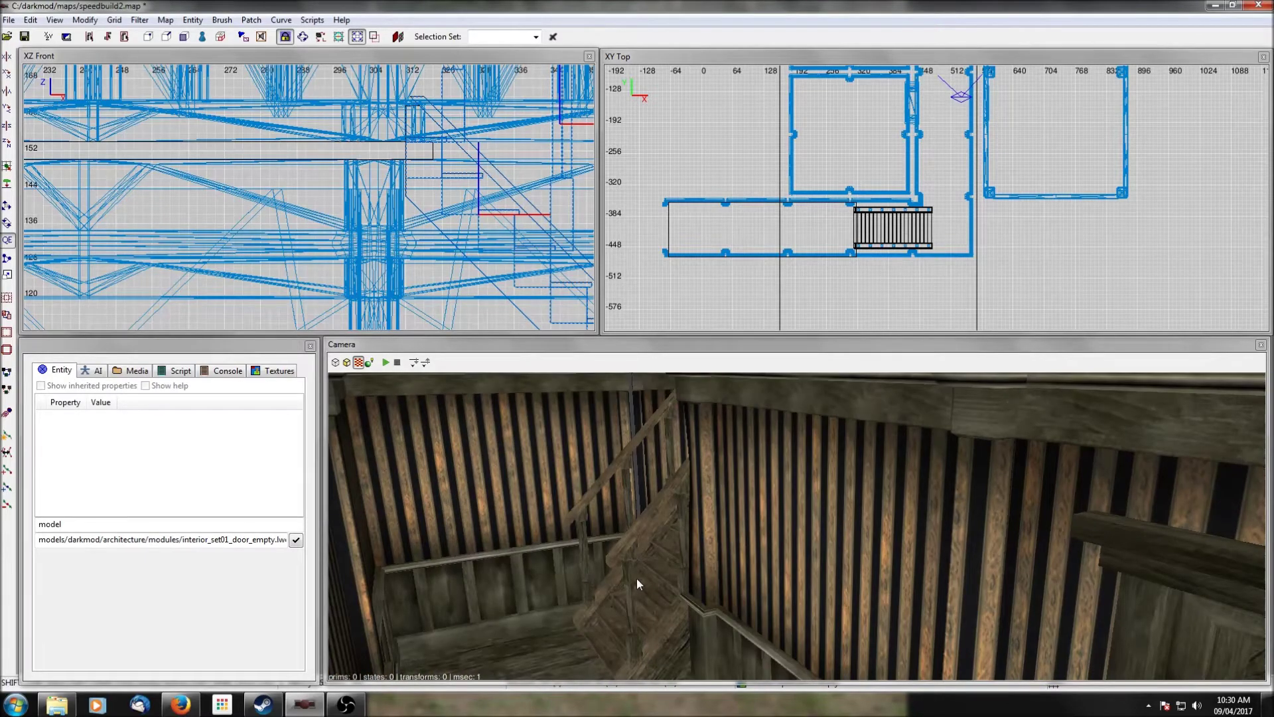
shift+click(617, 579)
right_drag(863, 516, 863, 458)
scroll(863, 516, up, 5)
right_drag(863, 516, 862, 564)
Step: Move both staircases and their upper floor slabs about 20 units west, and check the clearance at the foot of the stairs
shift+click(815, 215)
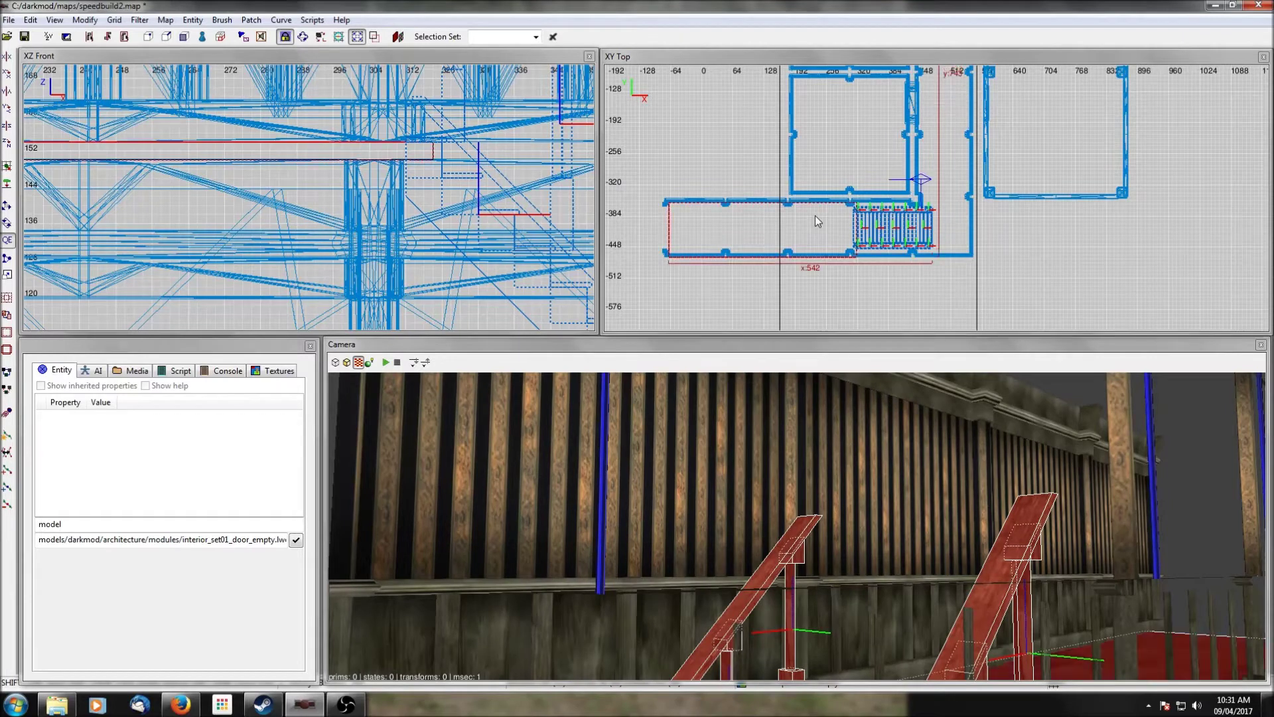
scroll(815, 215, down, 1)
right_drag(815, 154, 797, 241)
scroll(810, 118, down, 1)
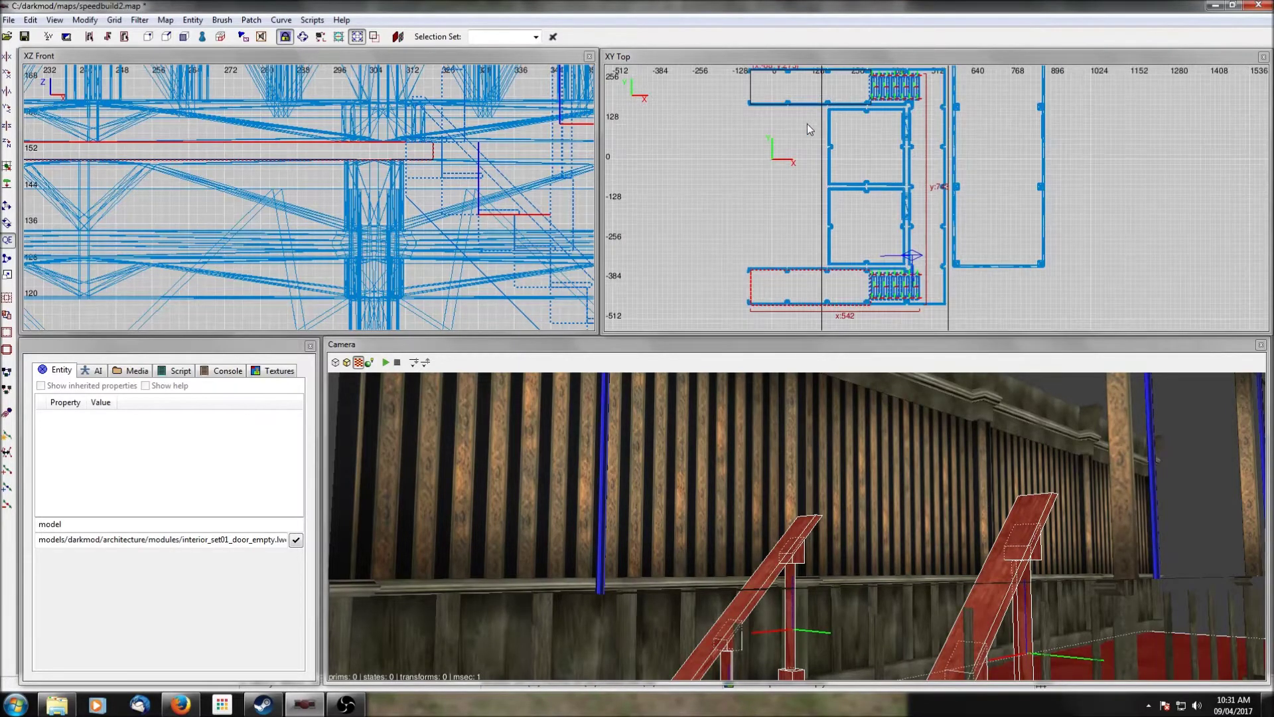
click(7, 207)
drag(874, 187, 868, 185)
right_click(978, 604)
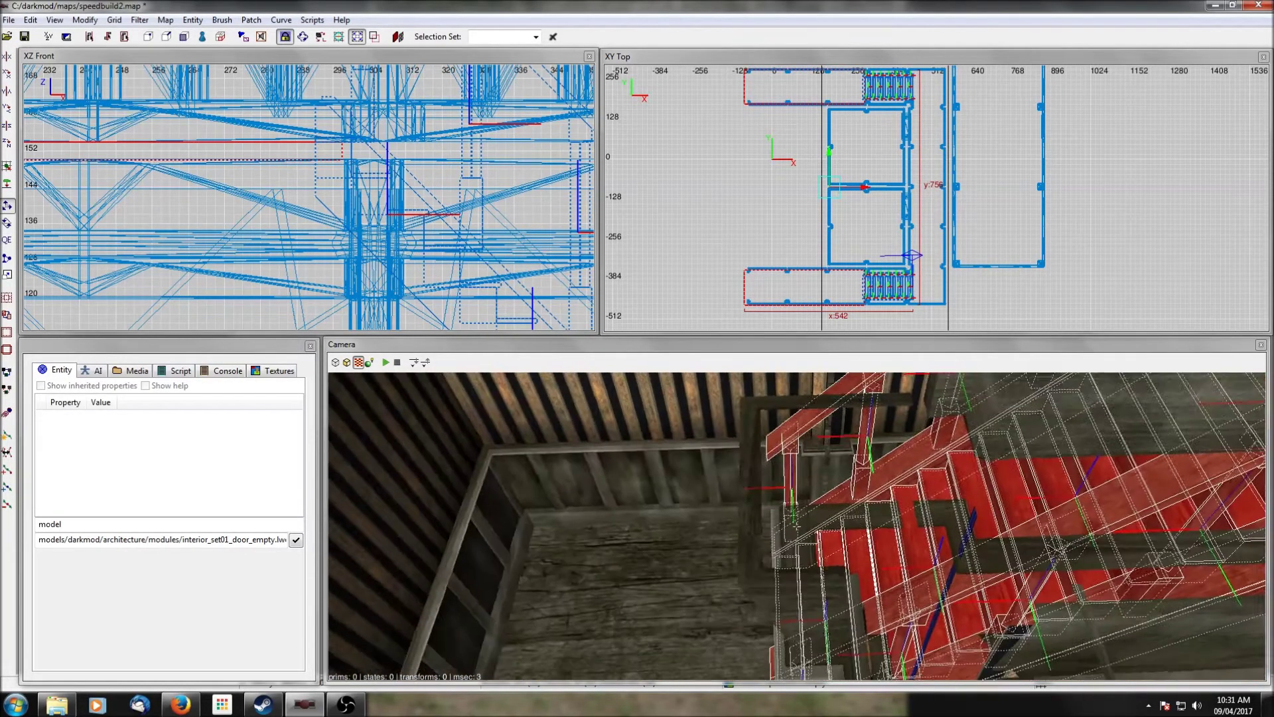
Step: Deselect the moved stairs and inspect both flights and the length of the corridor from inside the building
right_click(982, 601)
key(Escape)
right_click(981, 601)
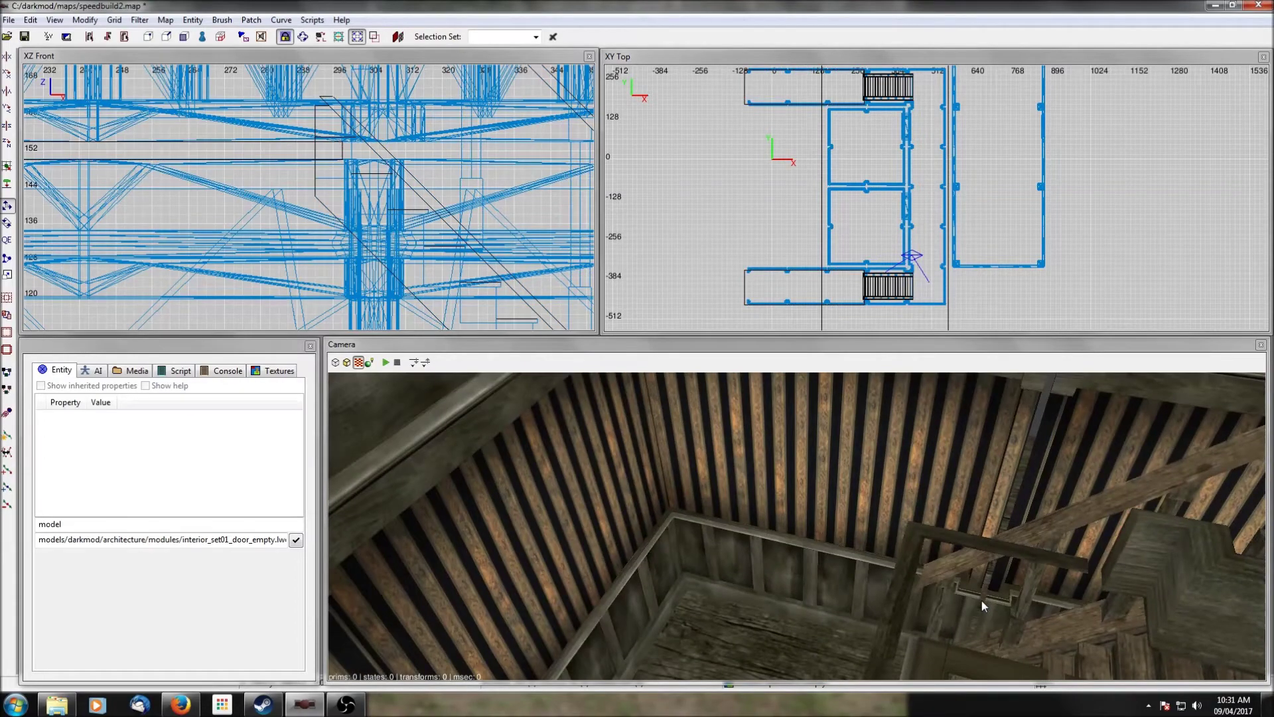
key(Down)
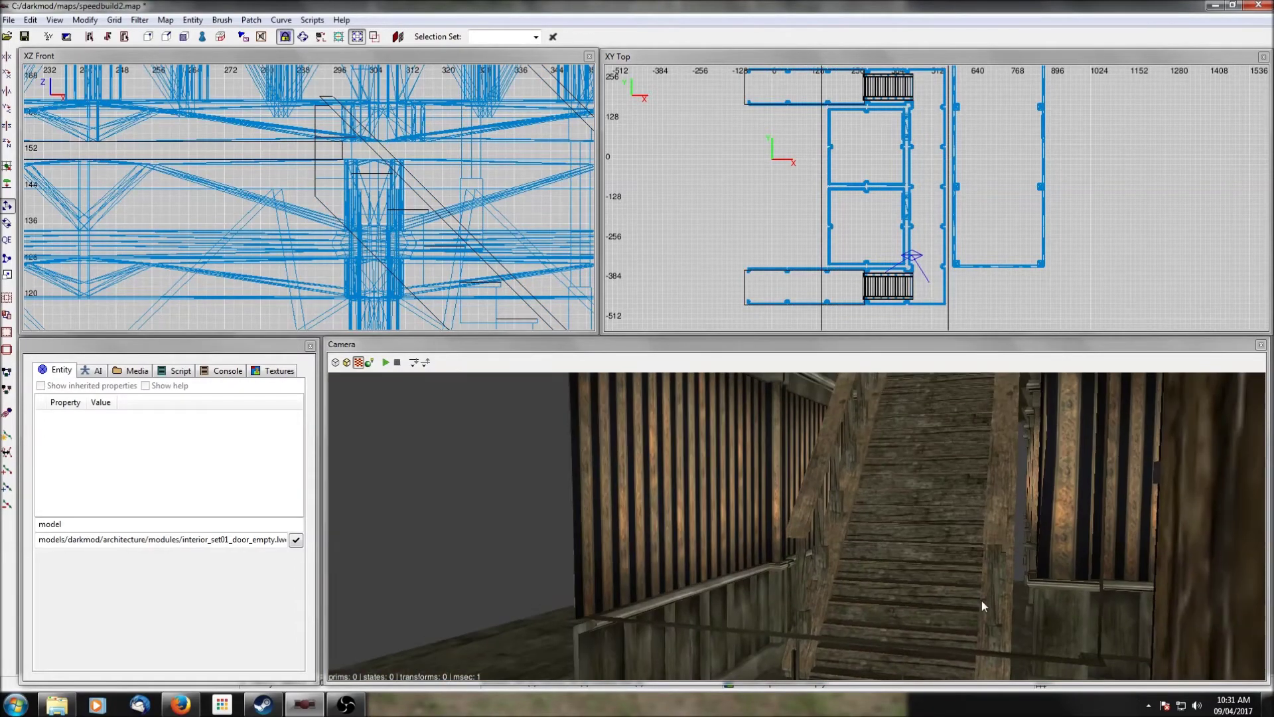
key(Right)
right_click(969, 605)
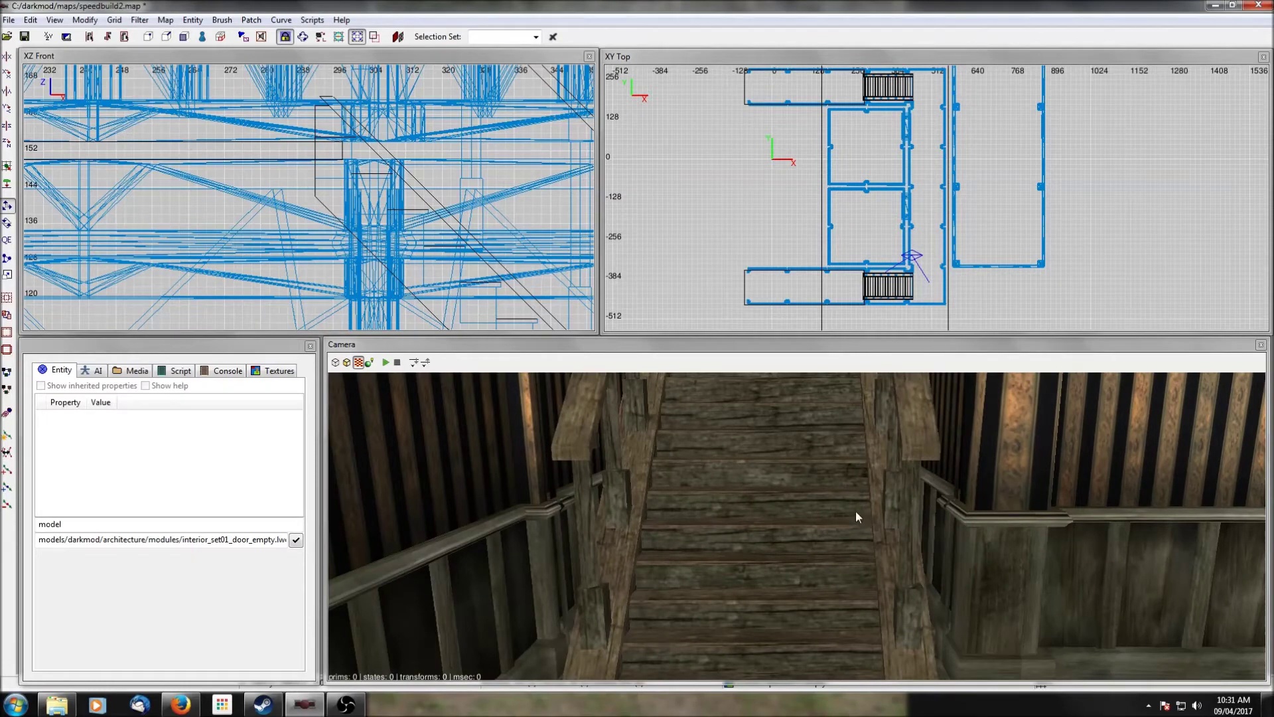
key(Up)
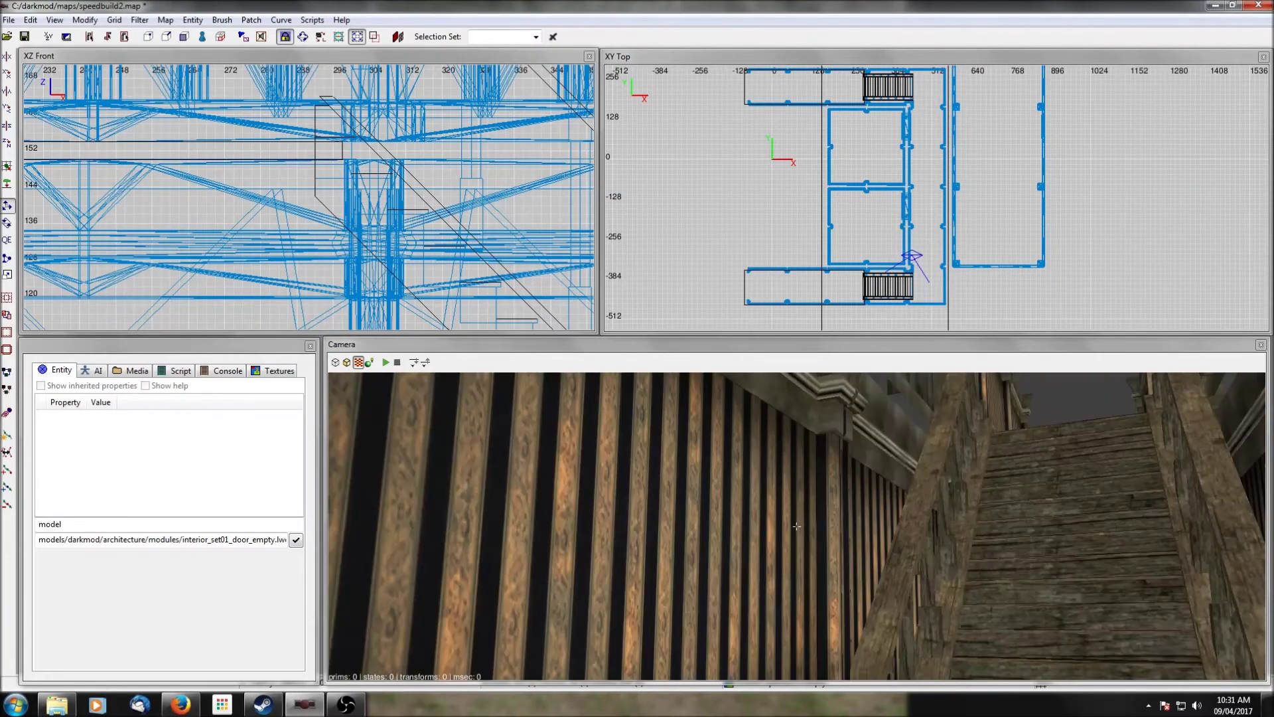
key(Up)
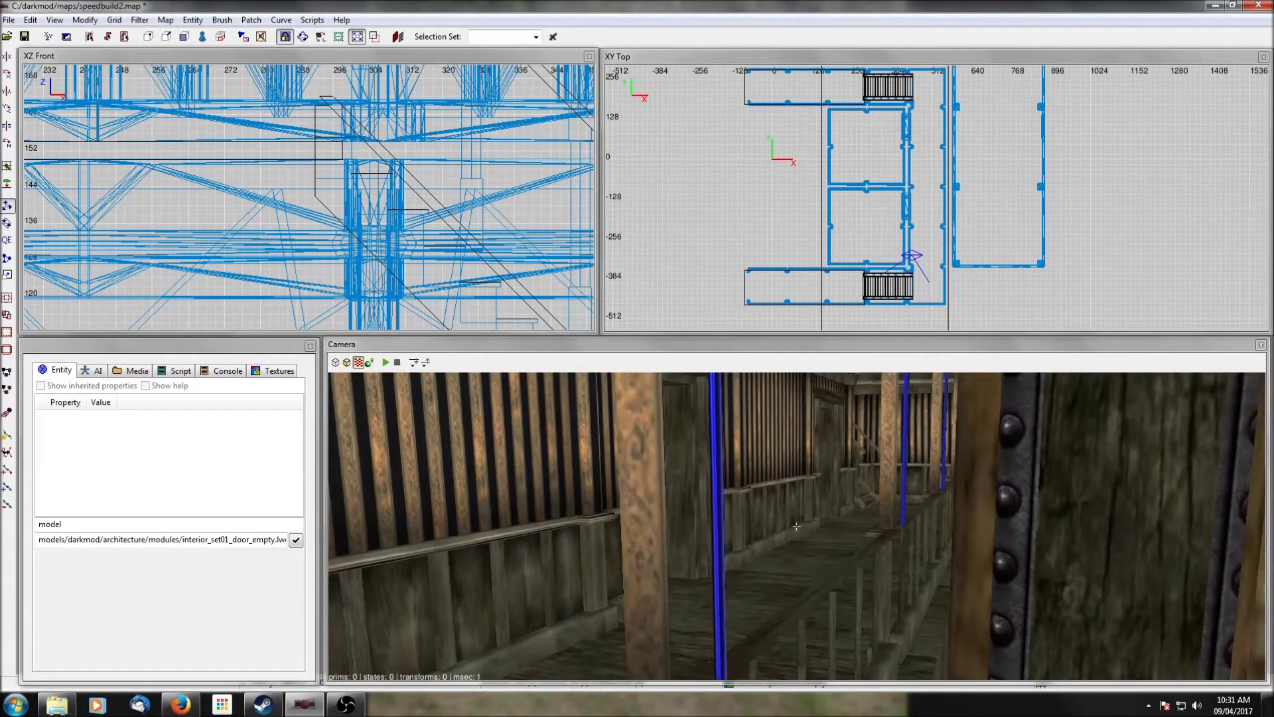
key(Up)
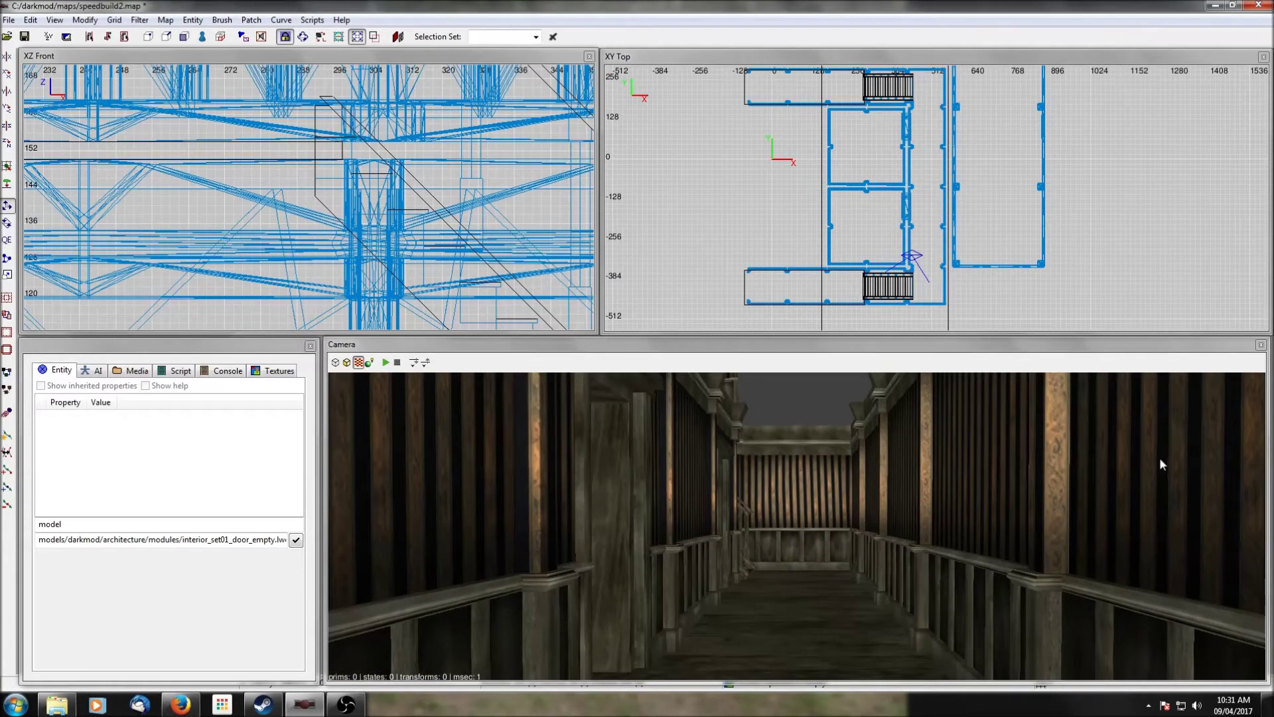
scroll(1074, 220, down, 1)
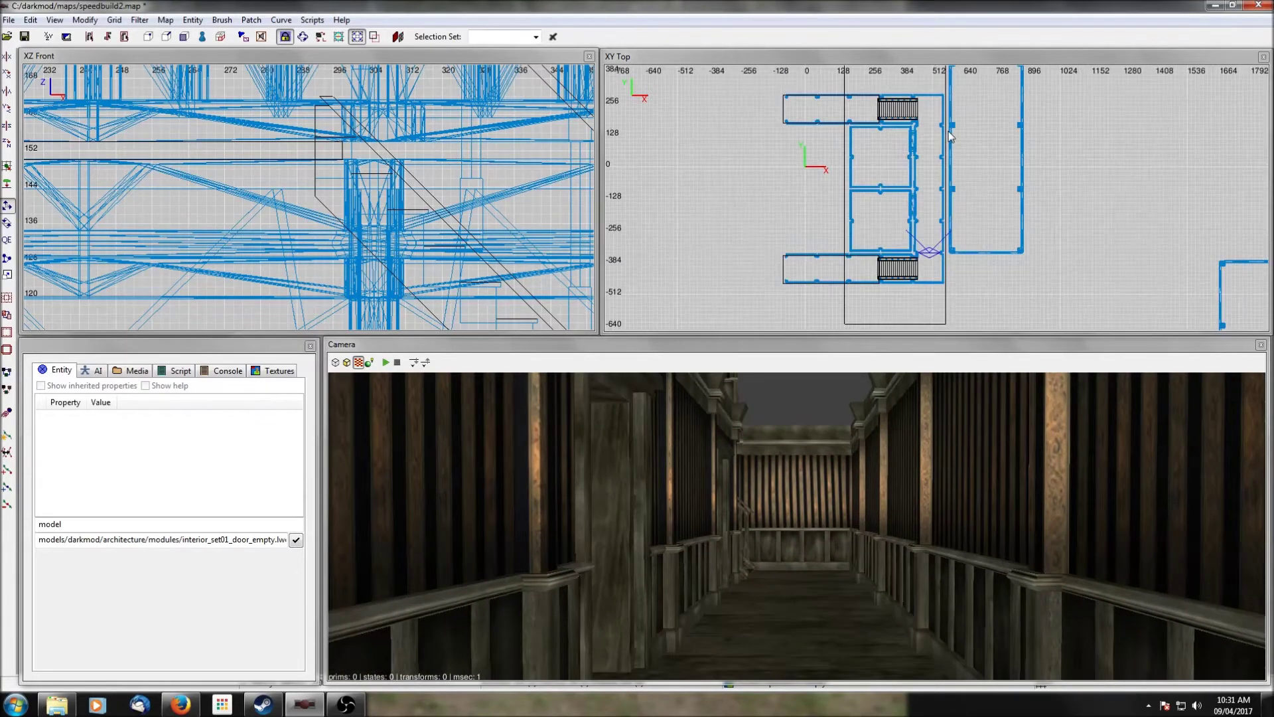
shift+click(916, 101)
key(Escape)
Step: Copy the south hall's upper floor slab, rotate the copy 90 degrees about Z, and place it over the corridor's southern half
right_click(900, 388)
right_click(881, 455)
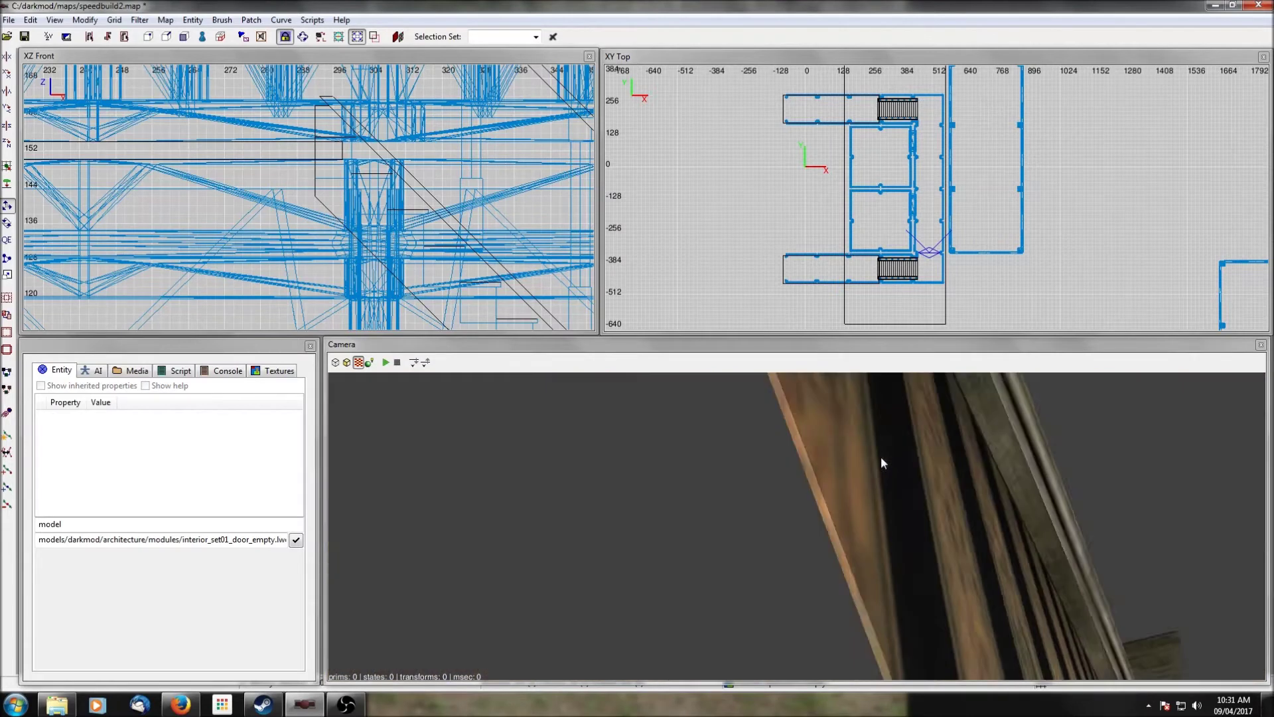
right_click(882, 456)
right_click(870, 526)
shift+click(869, 525)
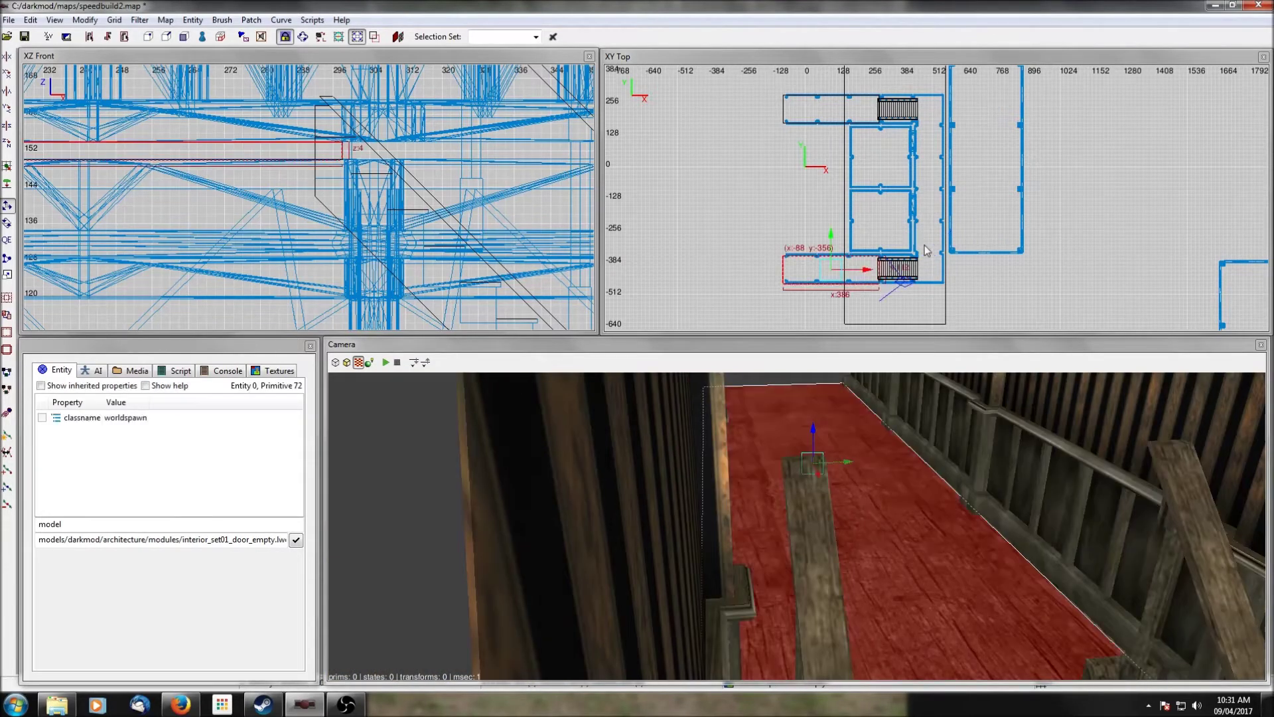
drag(862, 271, 933, 274)
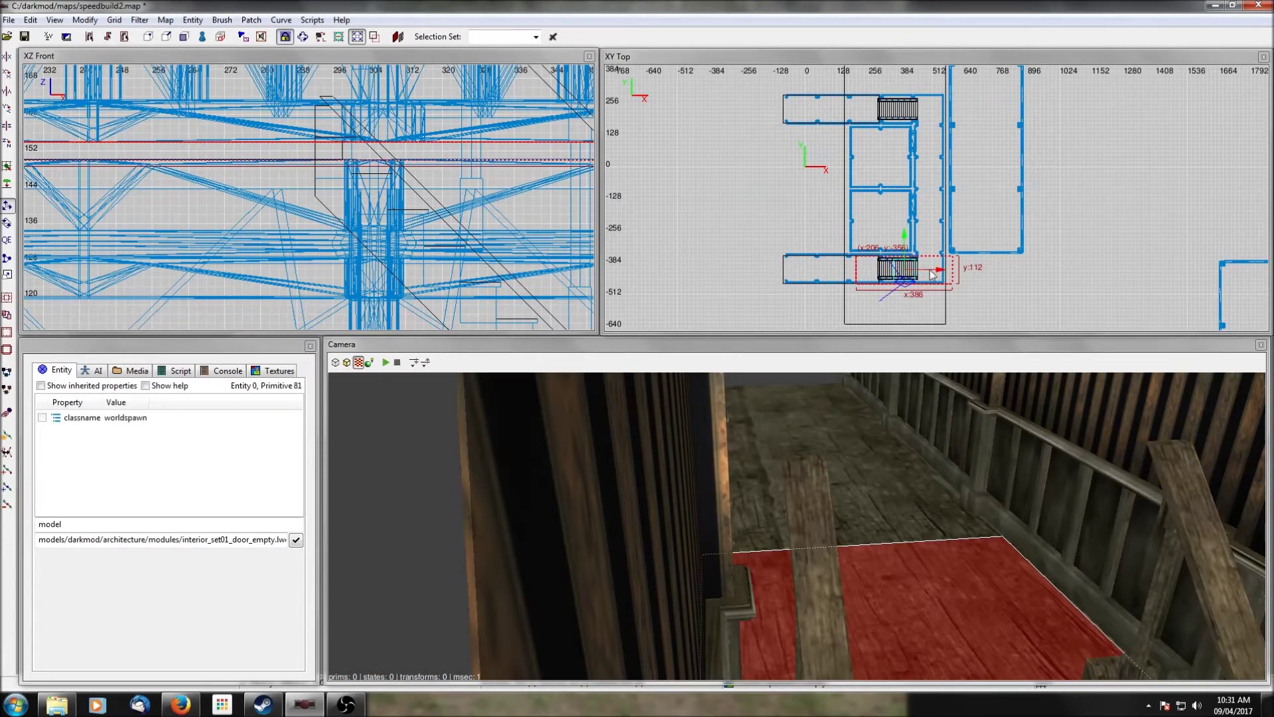
click(7, 144)
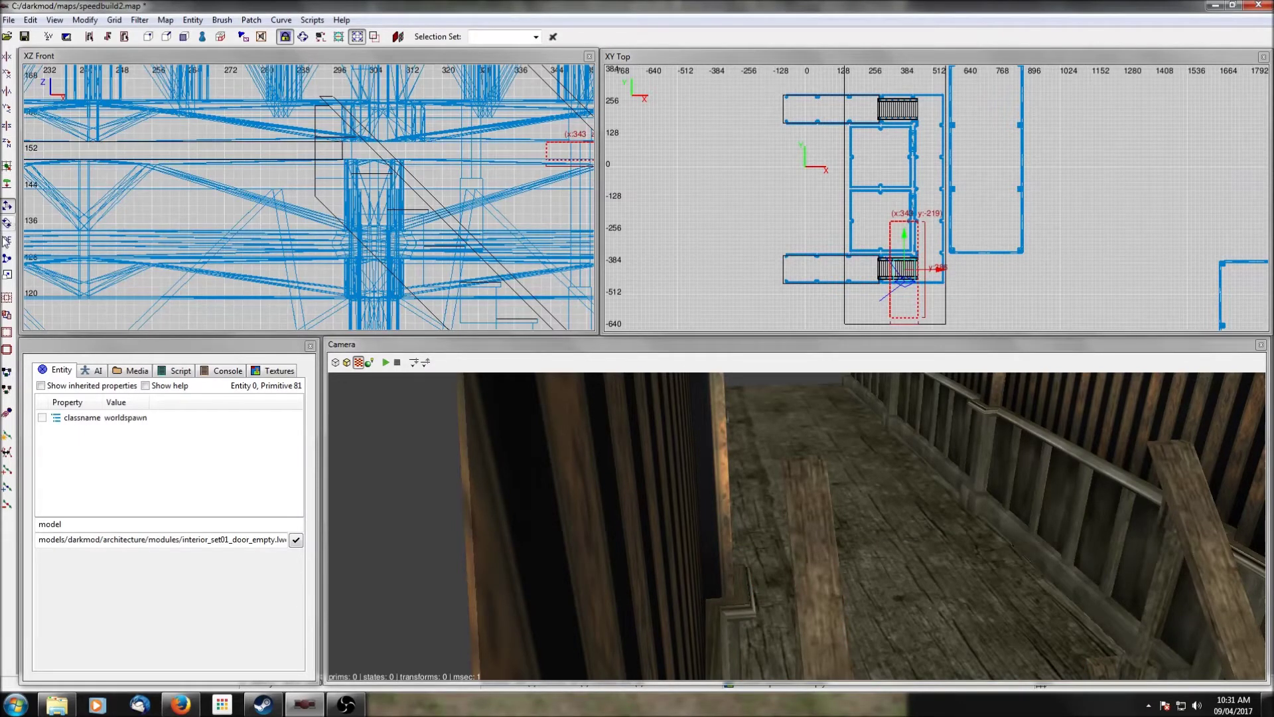
drag(903, 276, 927, 239)
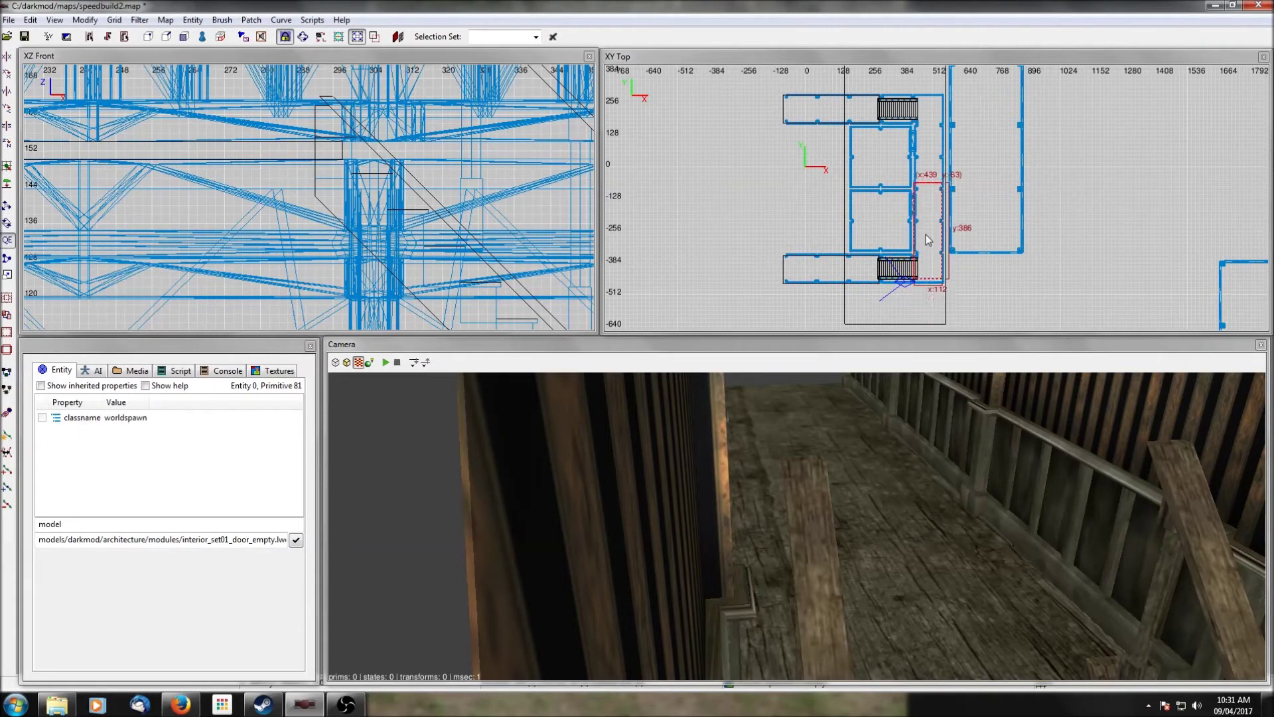
Step: Resize the corridor's upper floor slab to 128 units wide and 760 units long so it spans both halls
scroll(926, 236, up, 3)
drag(959, 232, 959, 233)
drag(882, 237, 879, 236)
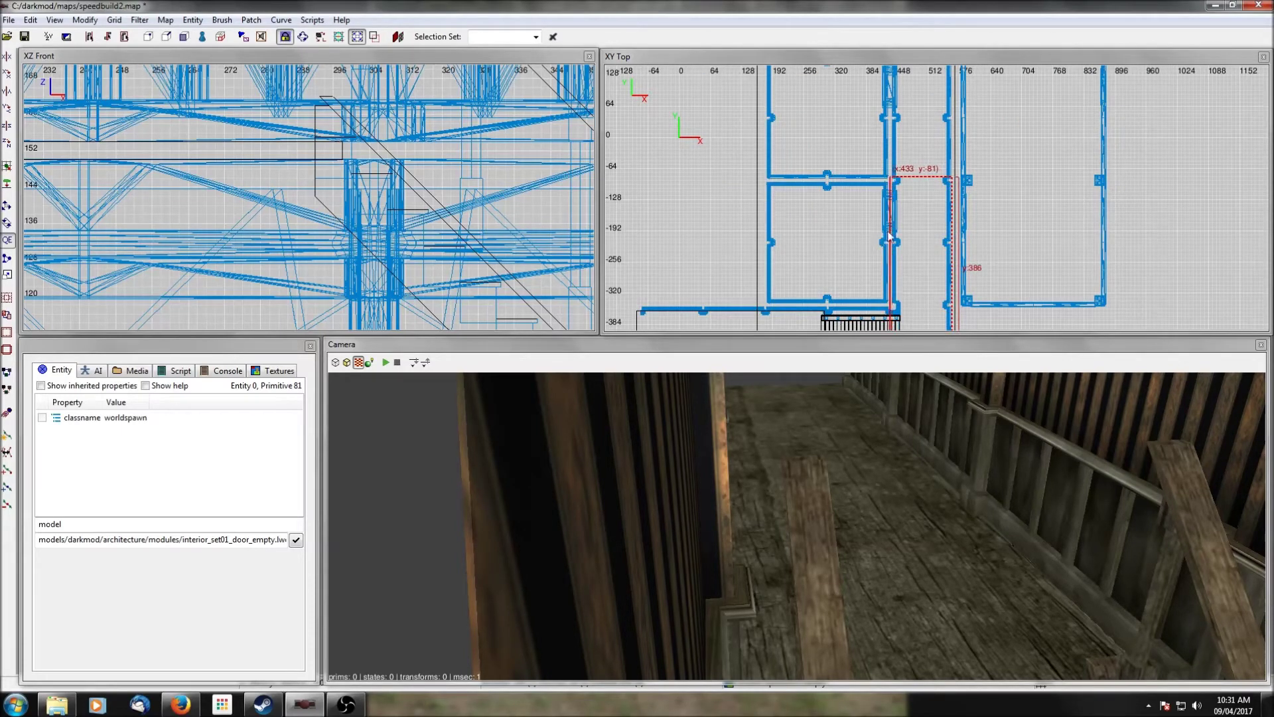
scroll(889, 232, down, 2)
right_drag(934, 150, 933, 231)
drag(917, 250, 922, 137)
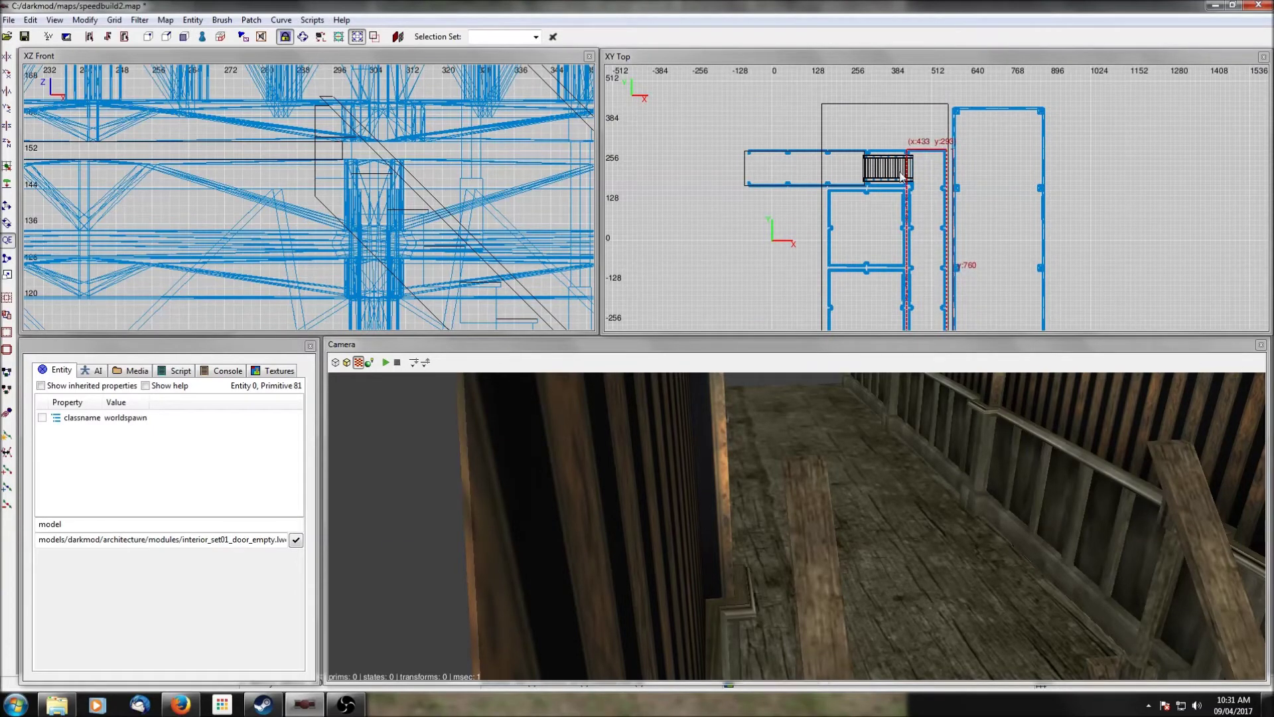
right_drag(987, 226, 957, 151)
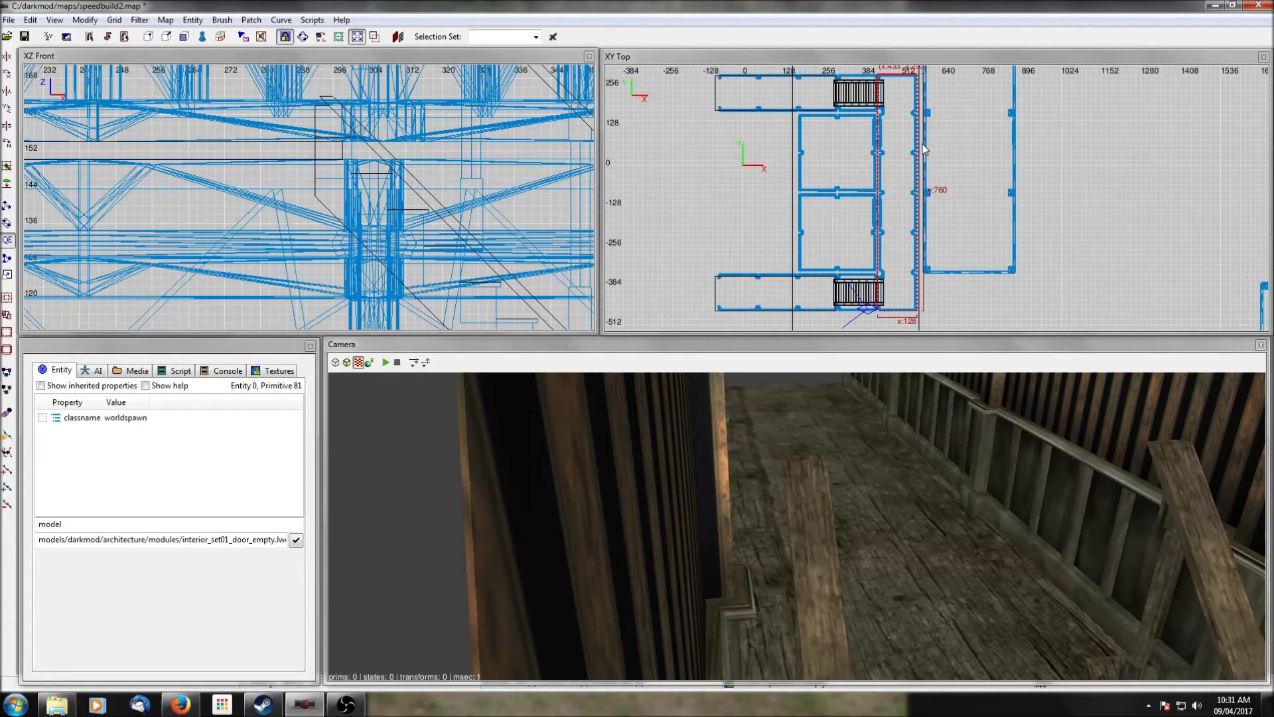
Step: Duplicate the corridor slab over the two western rooms and widen it to 282 units
key(space)
drag(892, 178, 850, 178)
scroll(850, 178, up, 4)
right_drag(850, 178, 1006, 266)
scroll(850, 180, up, 2)
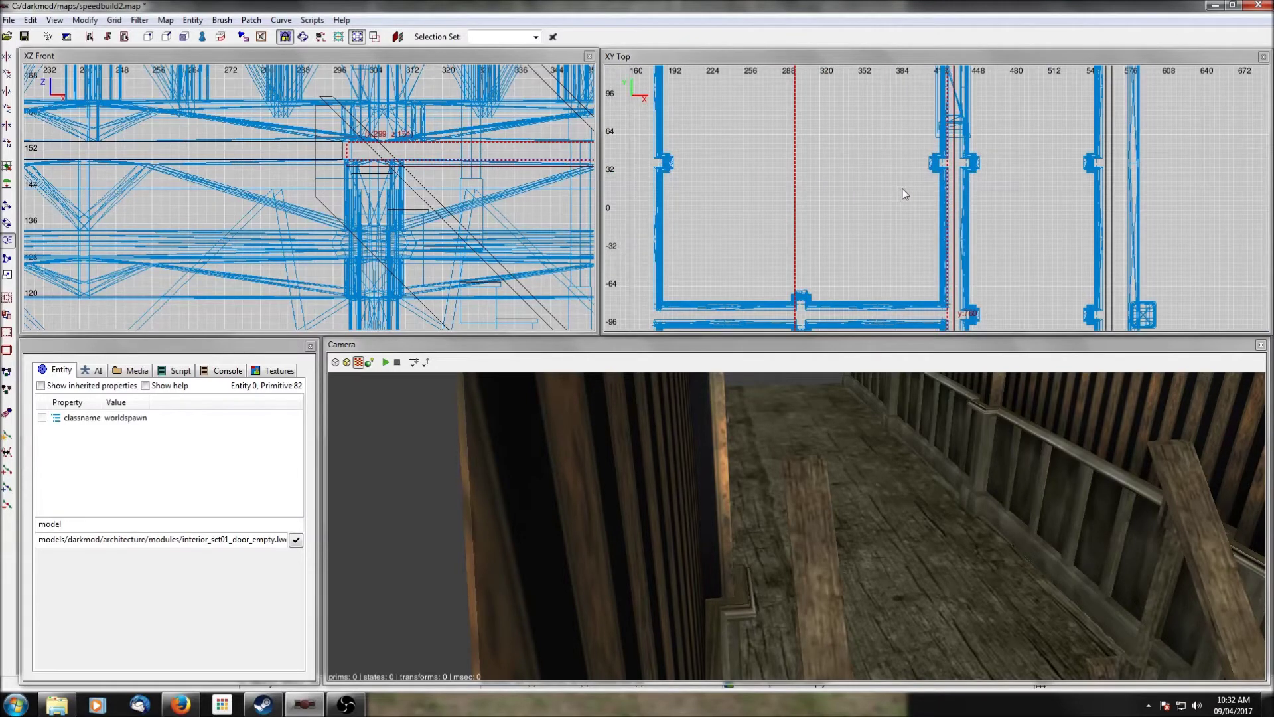
scroll(904, 193, down, 2)
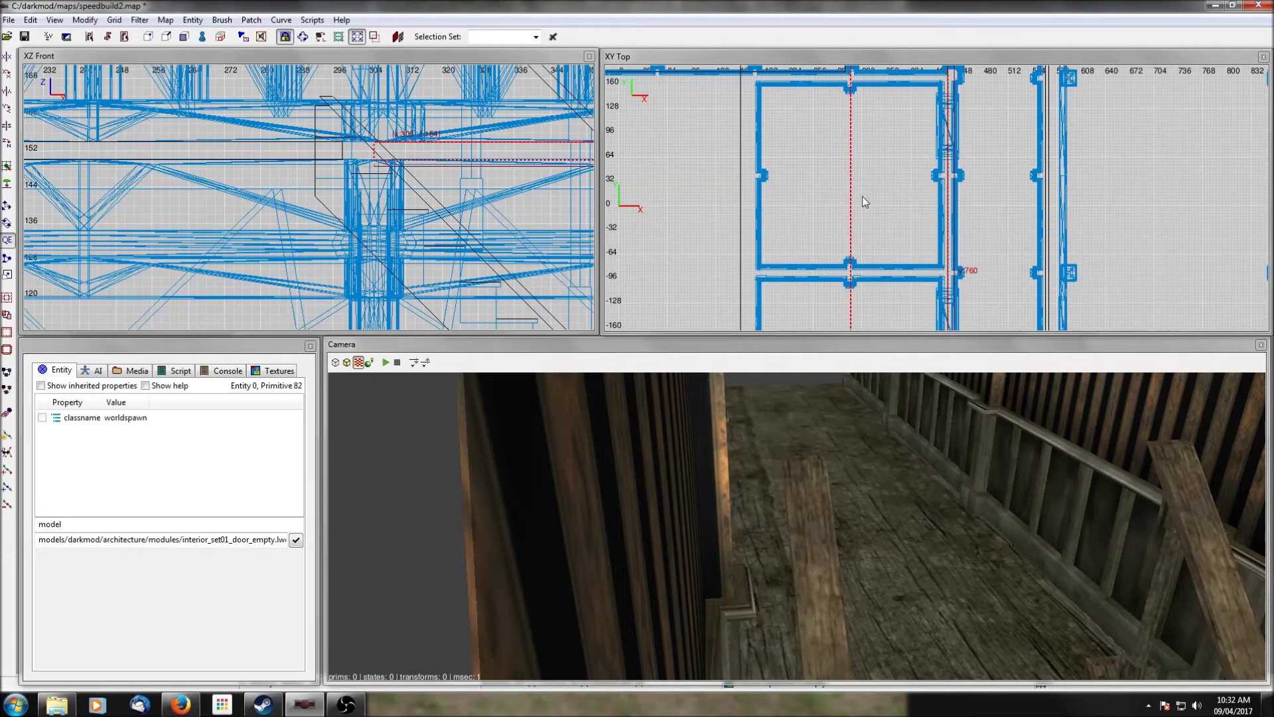
drag(902, 195, 787, 202)
scroll(816, 170, down, 4)
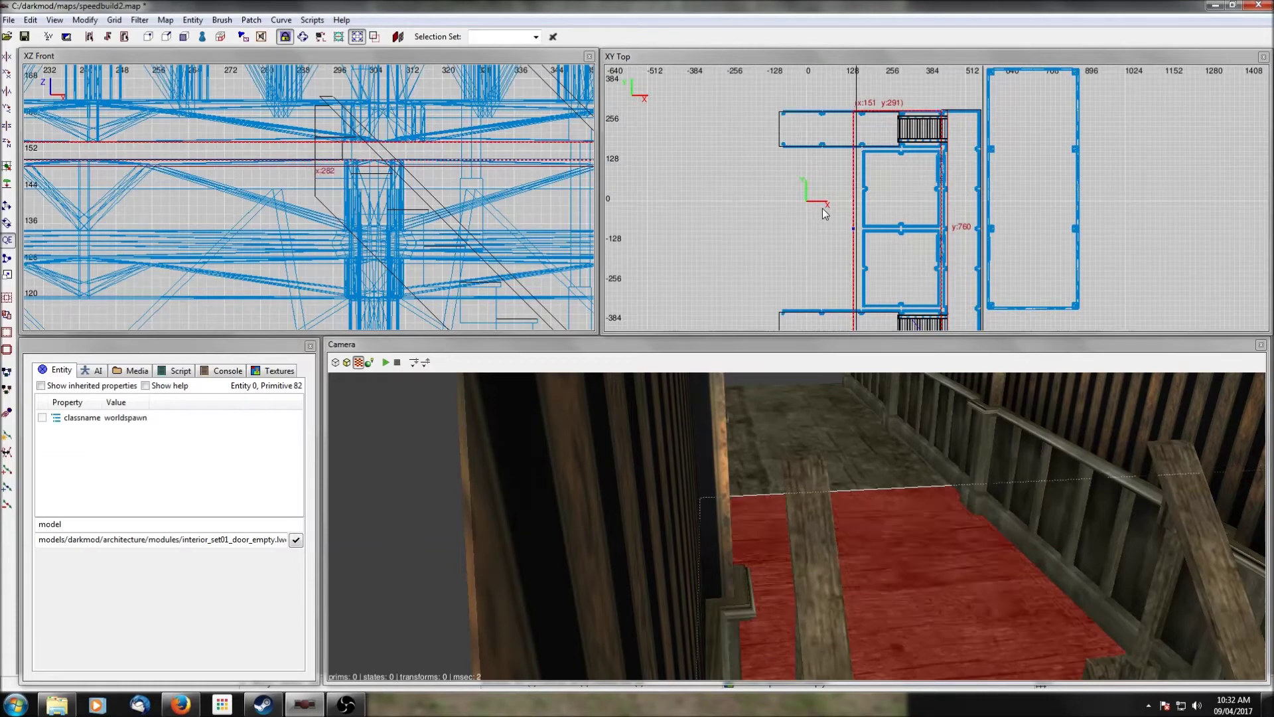
Step: Trim the slab above the two rooms to 266 by 514 units so it ends inside the walls of both halls
drag(896, 109, 895, 129)
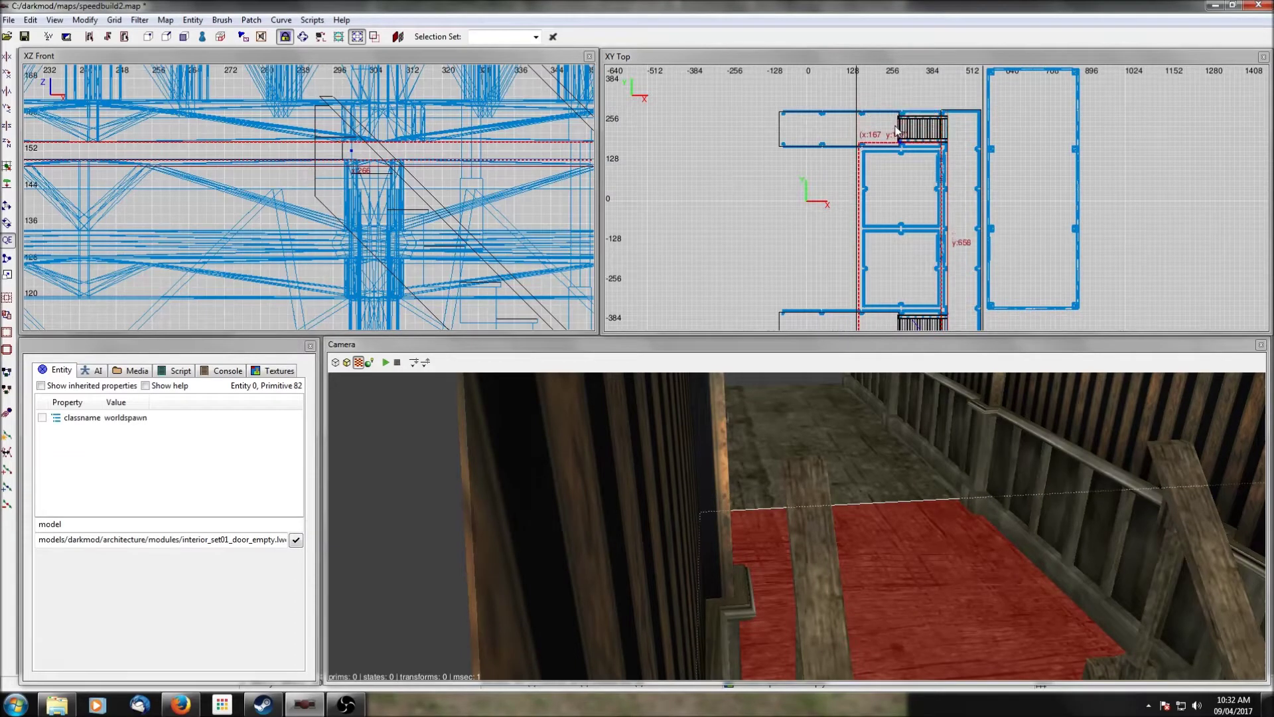
scroll(897, 131, up, 7)
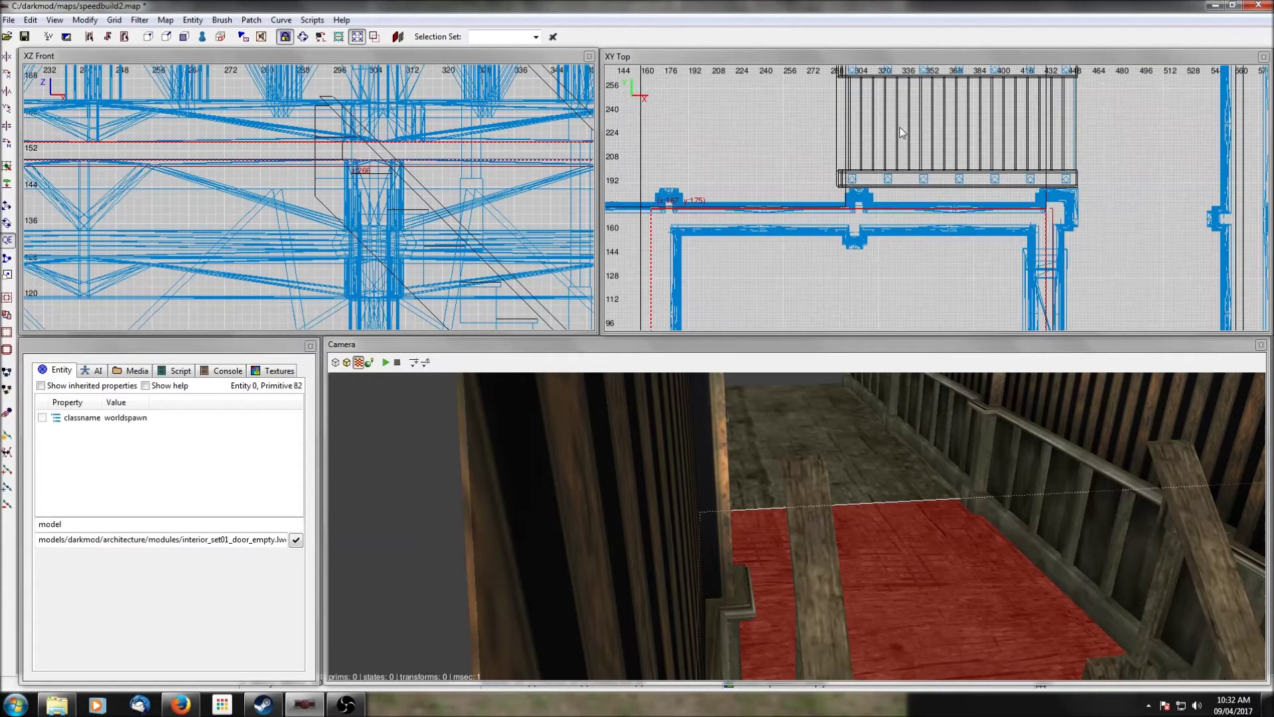
drag(843, 186, 844, 194)
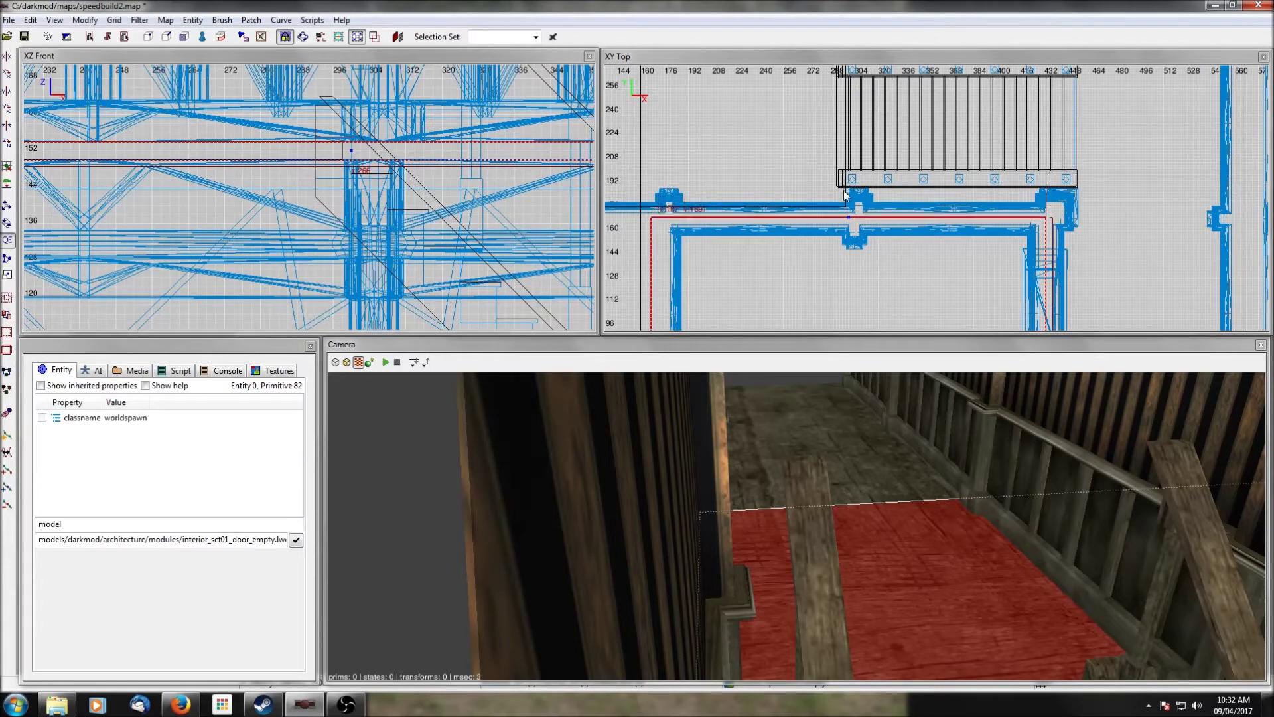
scroll(844, 192, down, 5)
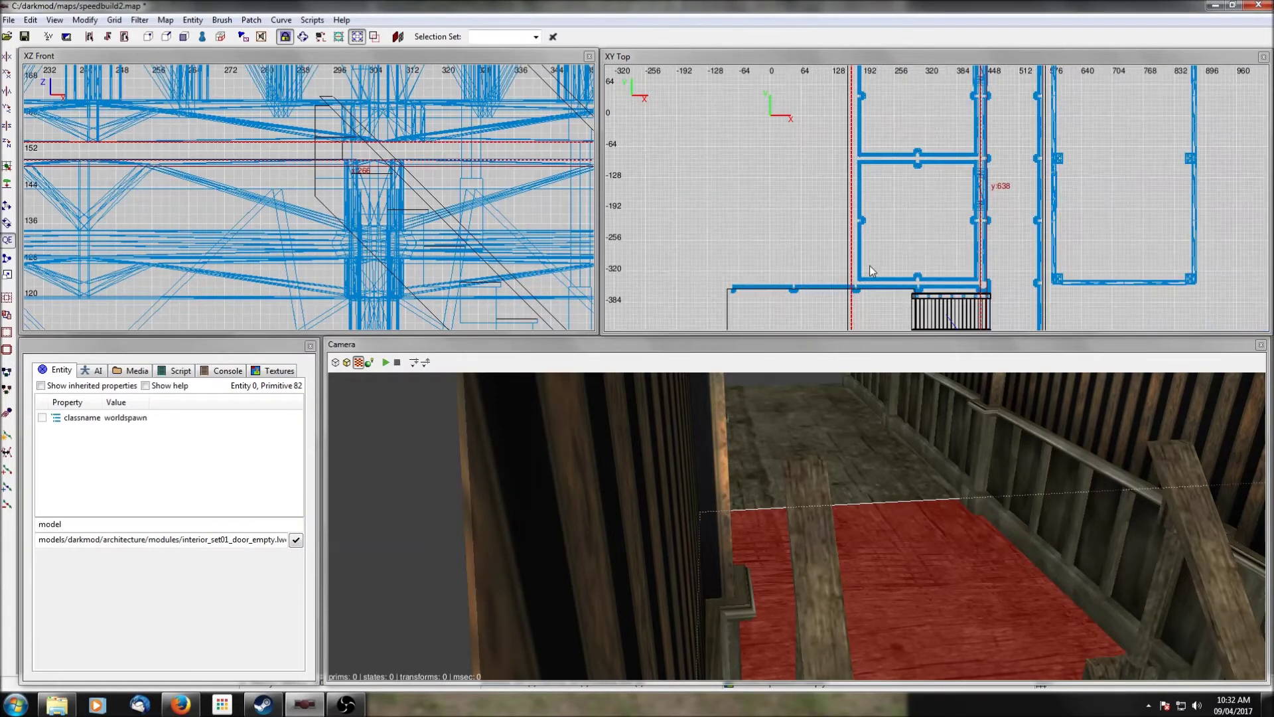
drag(889, 305, 883, 244)
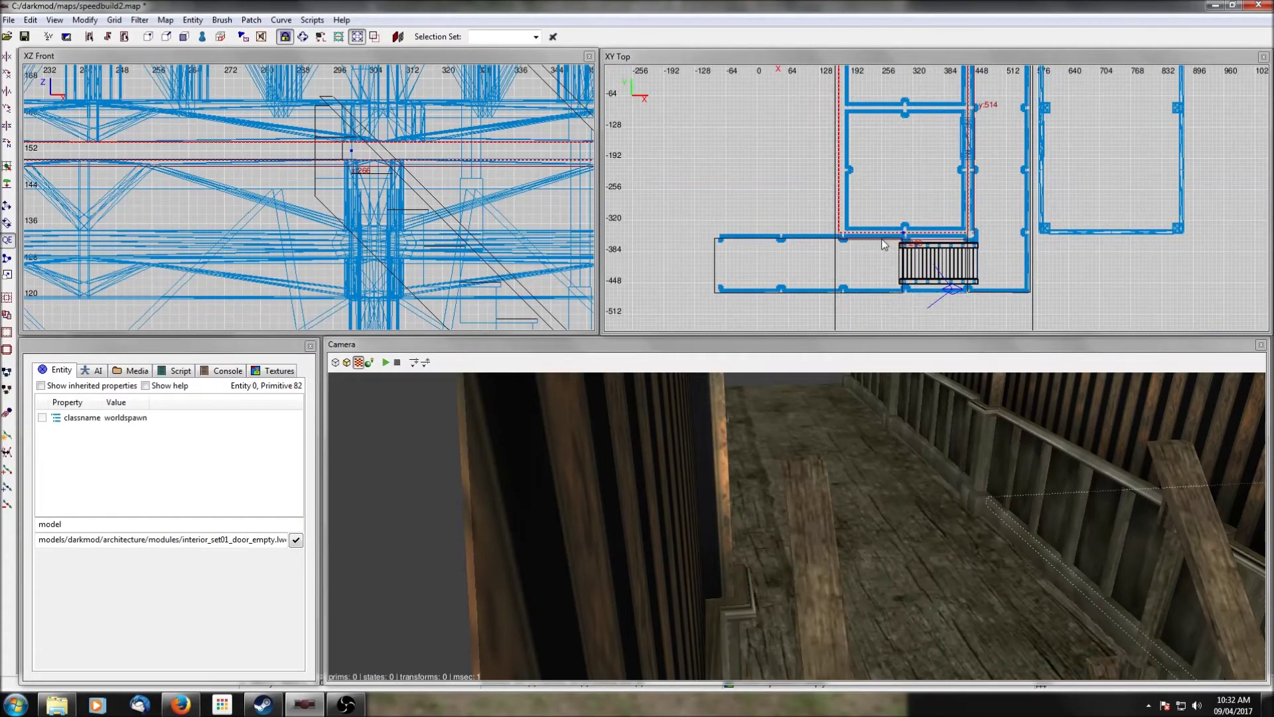
key(Escape)
Step: Extend the south hall's upper floor slab northward to 116 units deep, and check the north hall's matching slab
shift+click(861, 523)
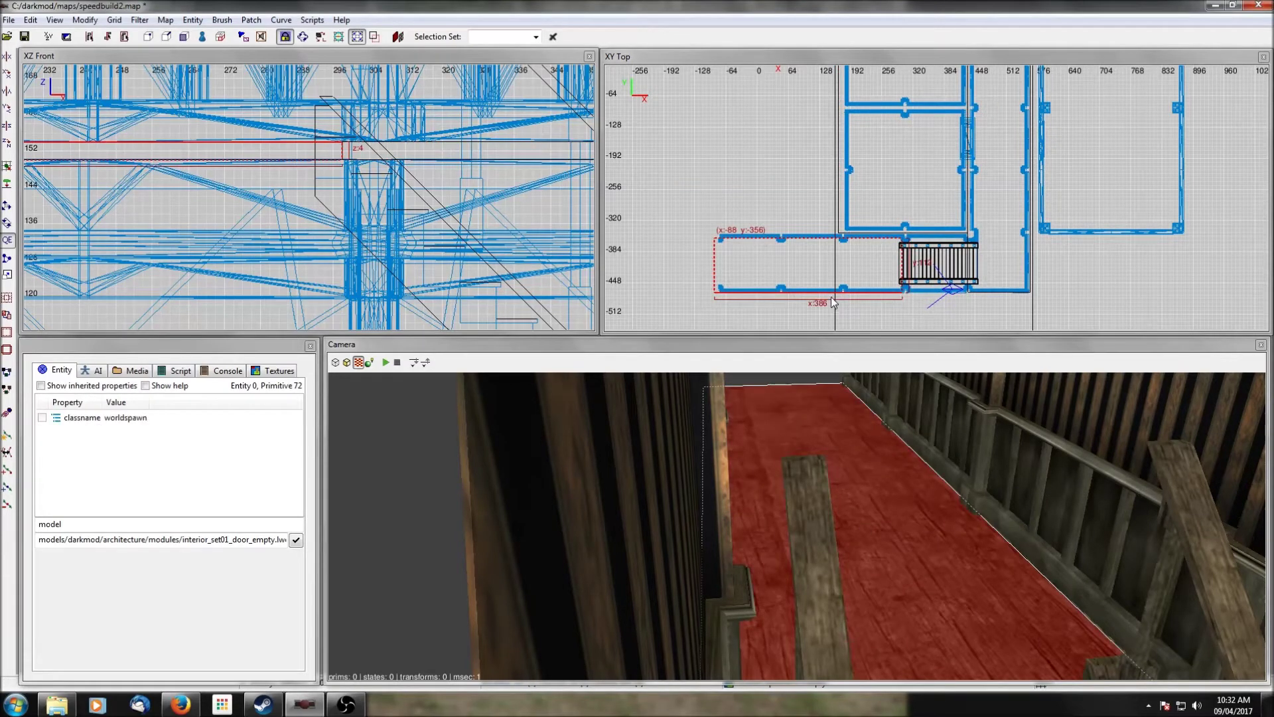
scroll(762, 238, up, 2)
drag(738, 246, 738, 241)
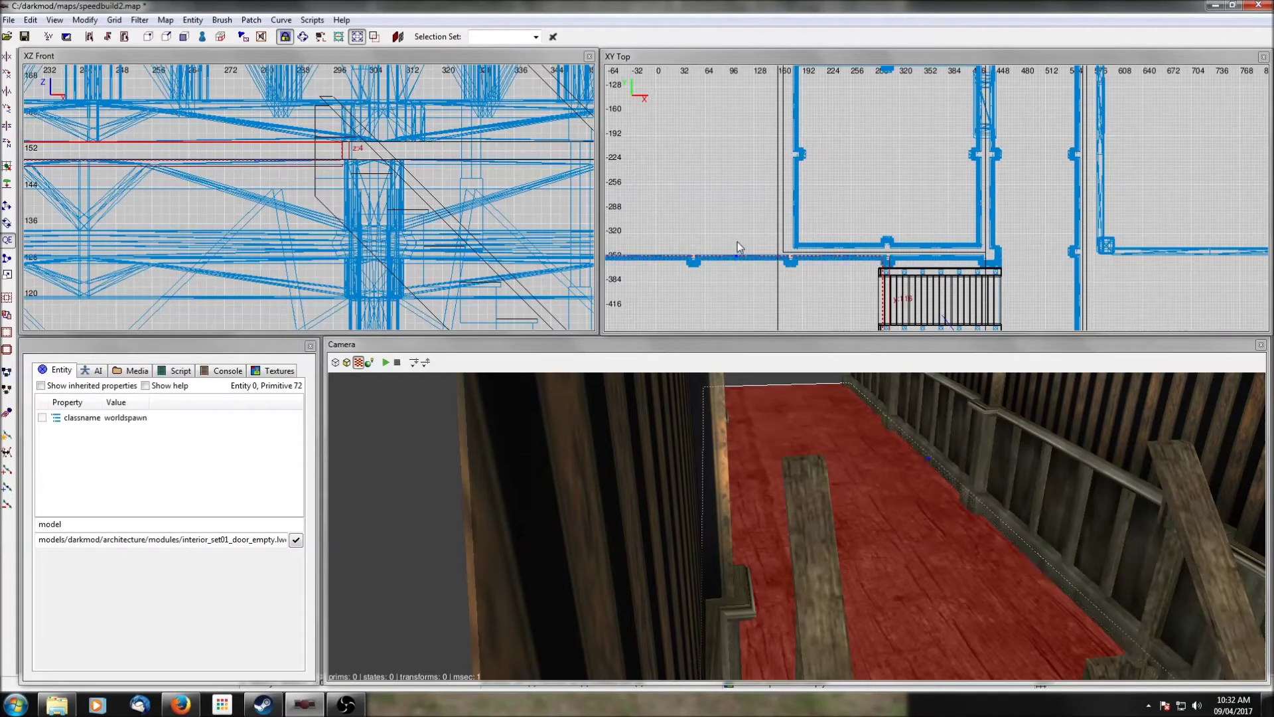
scroll(738, 242, down, 1)
key(Escape)
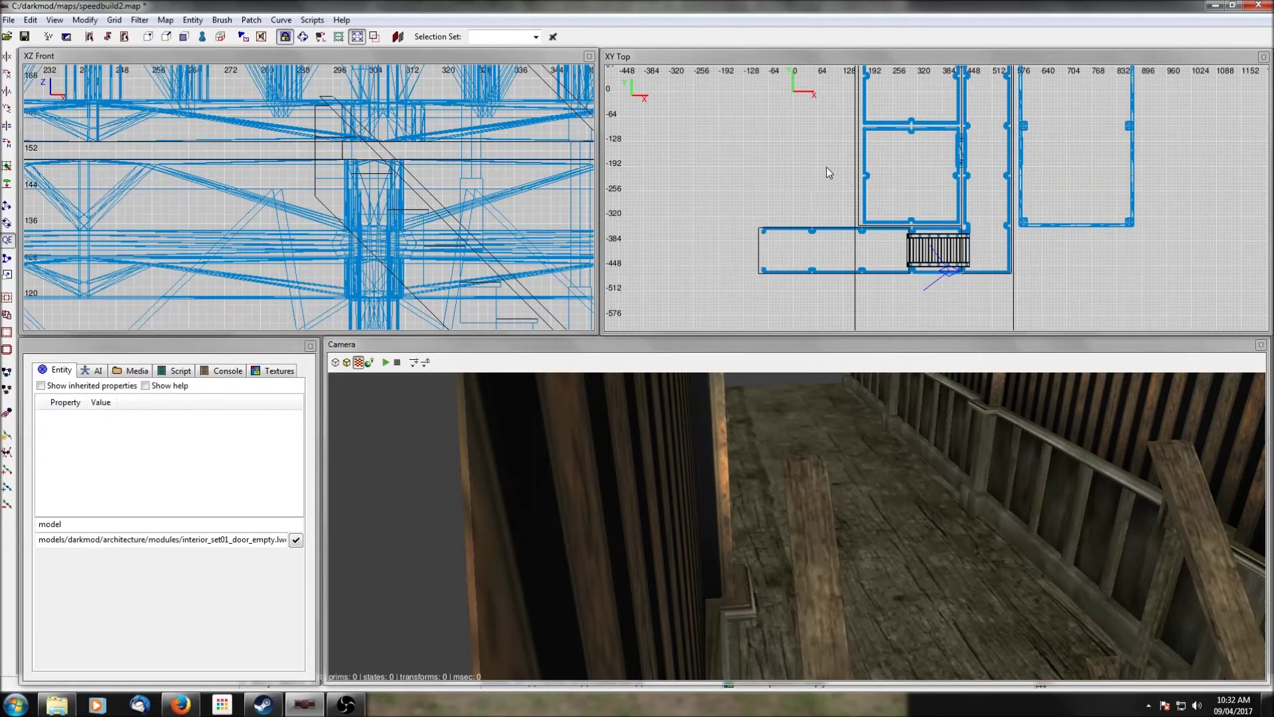
scroll(827, 166, down, 3)
right_drag(887, 126, 903, 268)
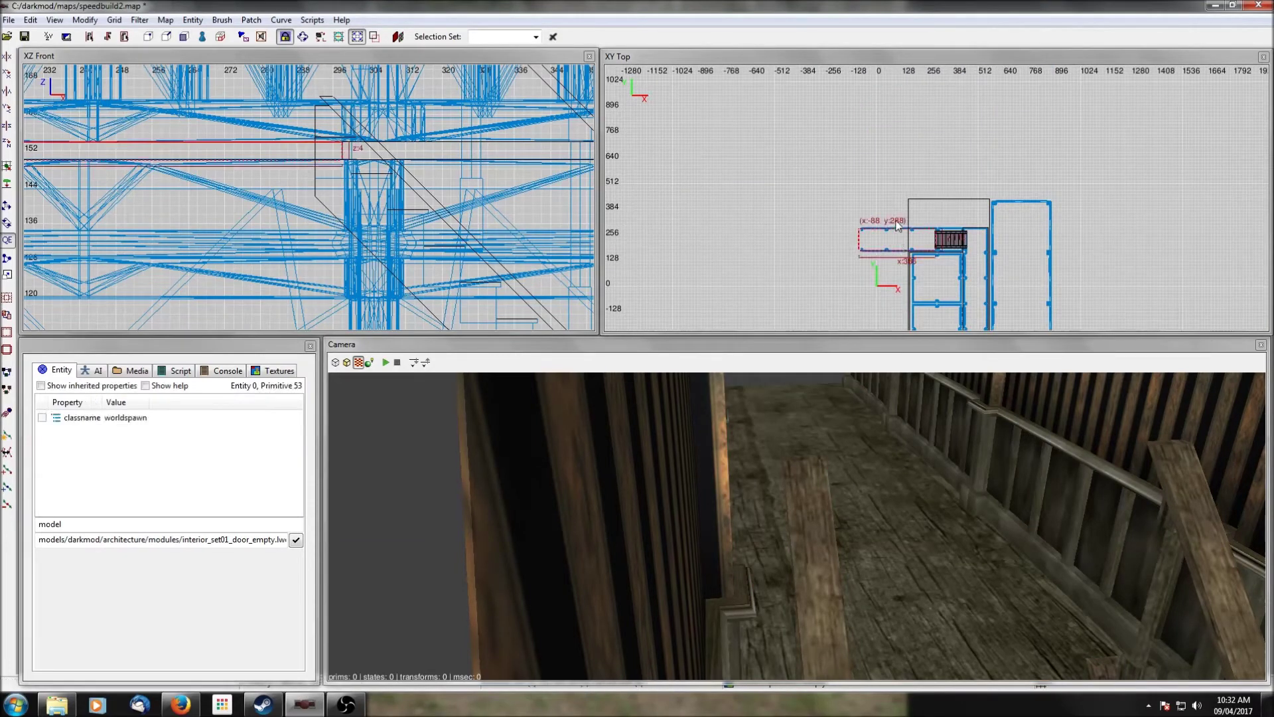
key(Escape)
Step: Inspect the stairwell and the upper storey from the south staircase, including the slab above the corridor
right_click(1000, 401)
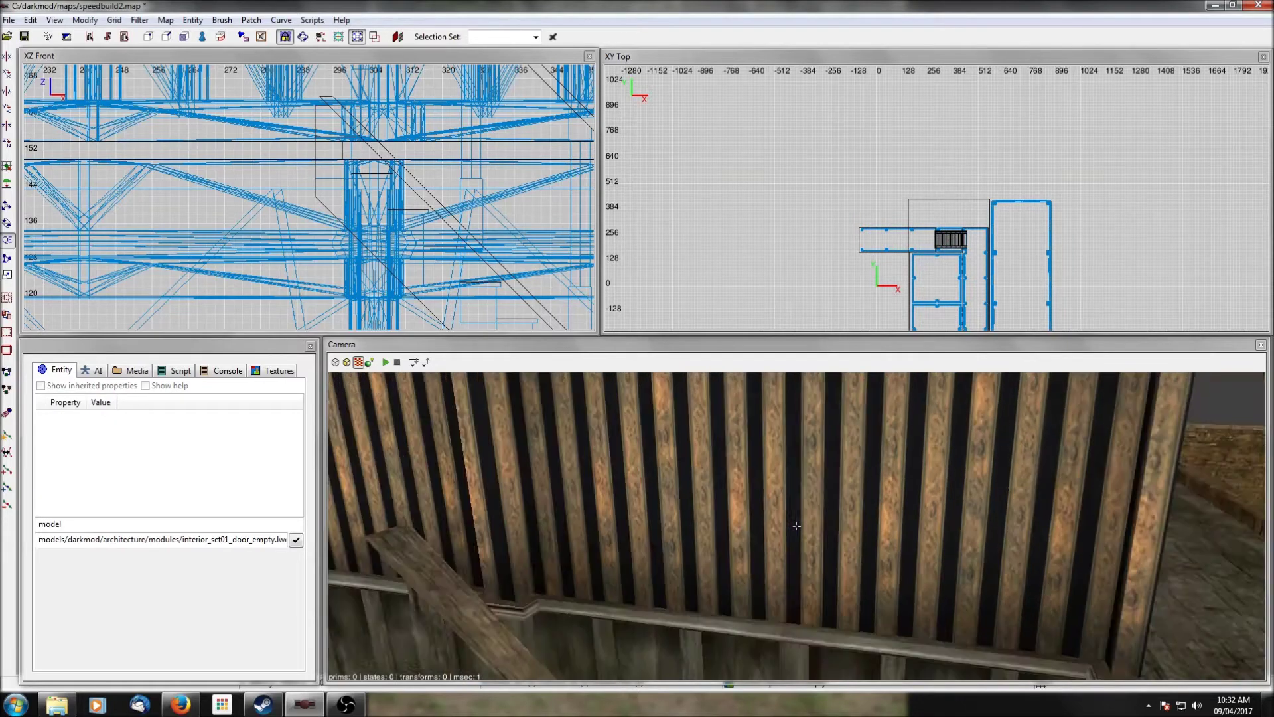
right_click(994, 454)
scroll(994, 454, down, 5)
right_click(994, 454)
right_click(994, 454)
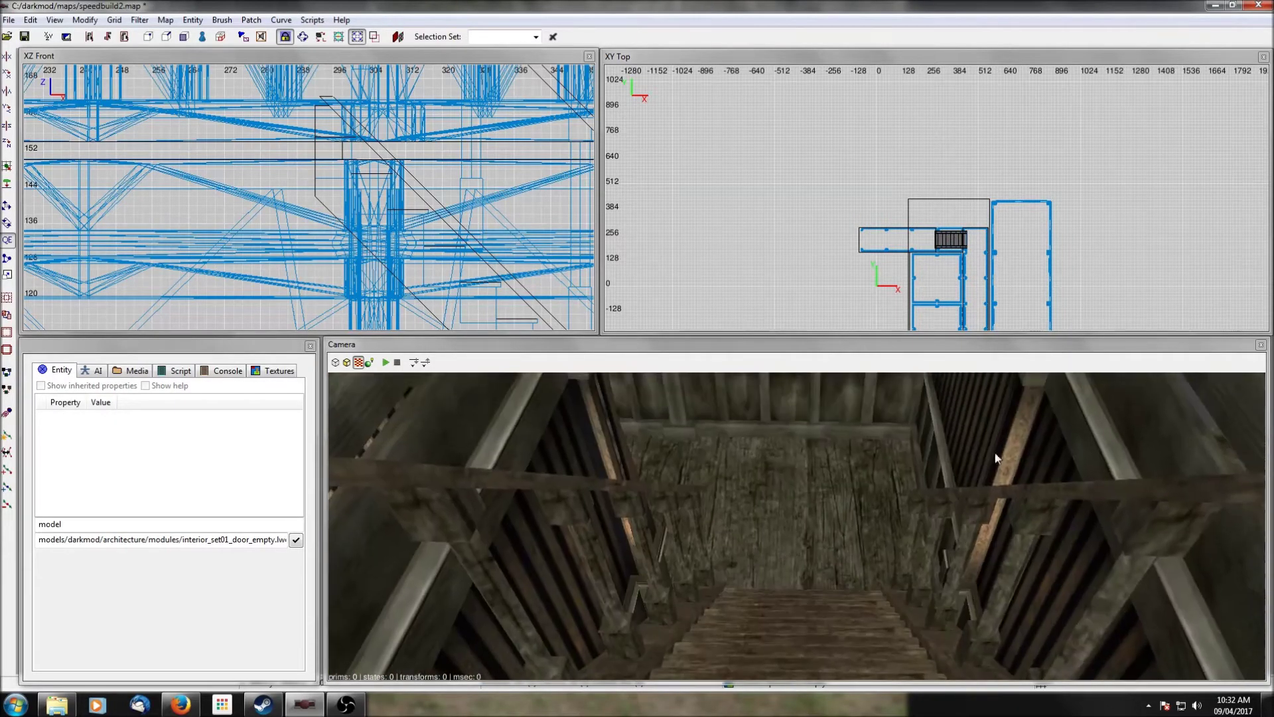
right_click(807, 618)
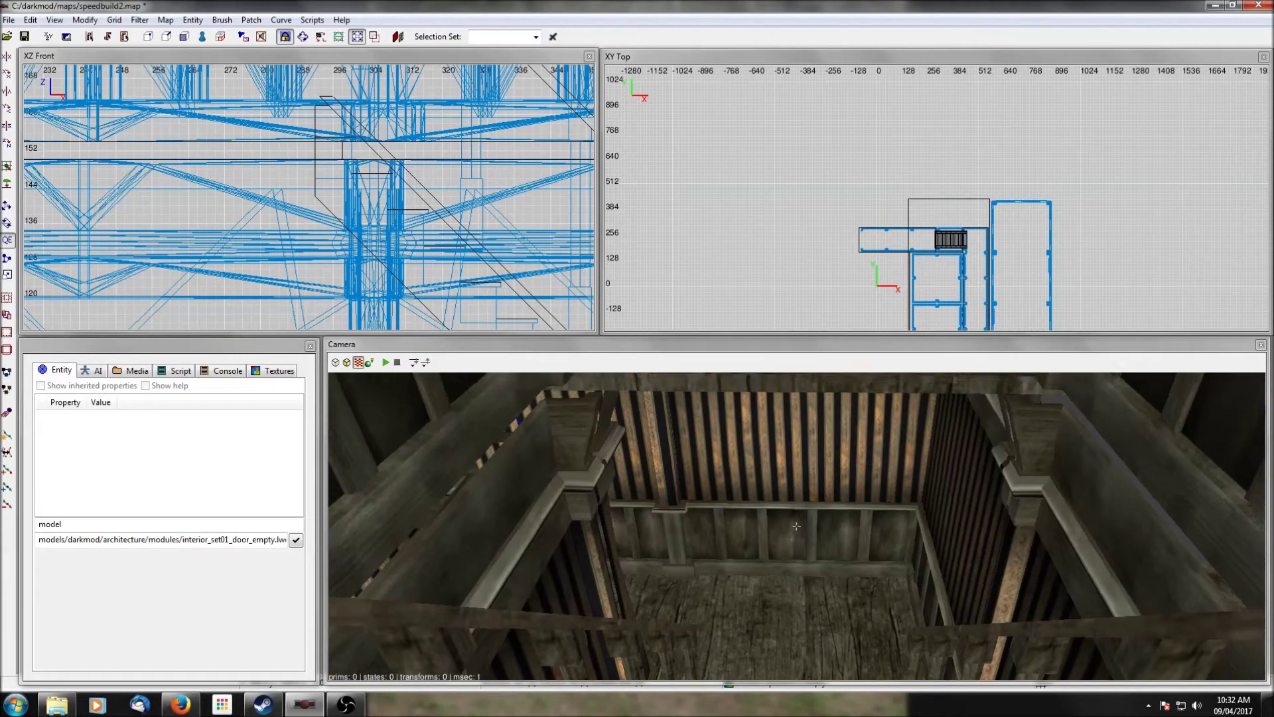
right_click(815, 556)
shift+click(815, 447)
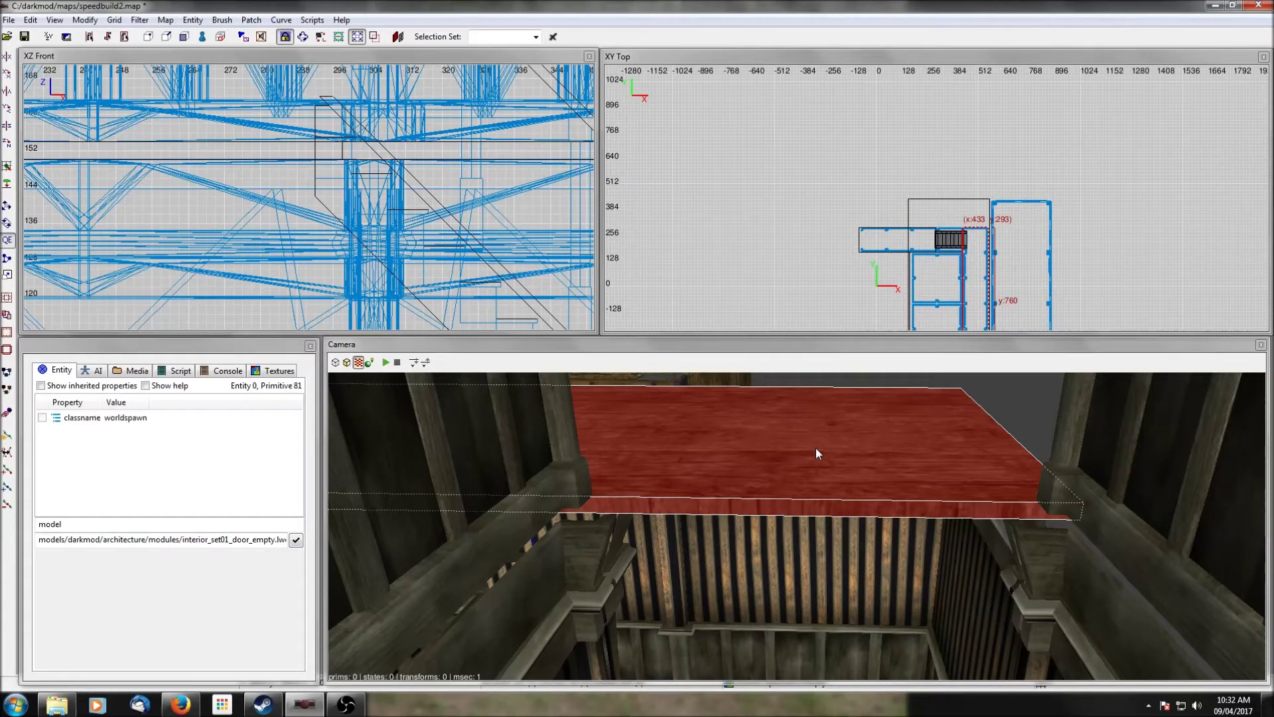
key(Escape)
Step: Select the south-east corner module with the adjoining hall wall modules, and examine the joint between their wall posts up close
shift+click(1010, 596)
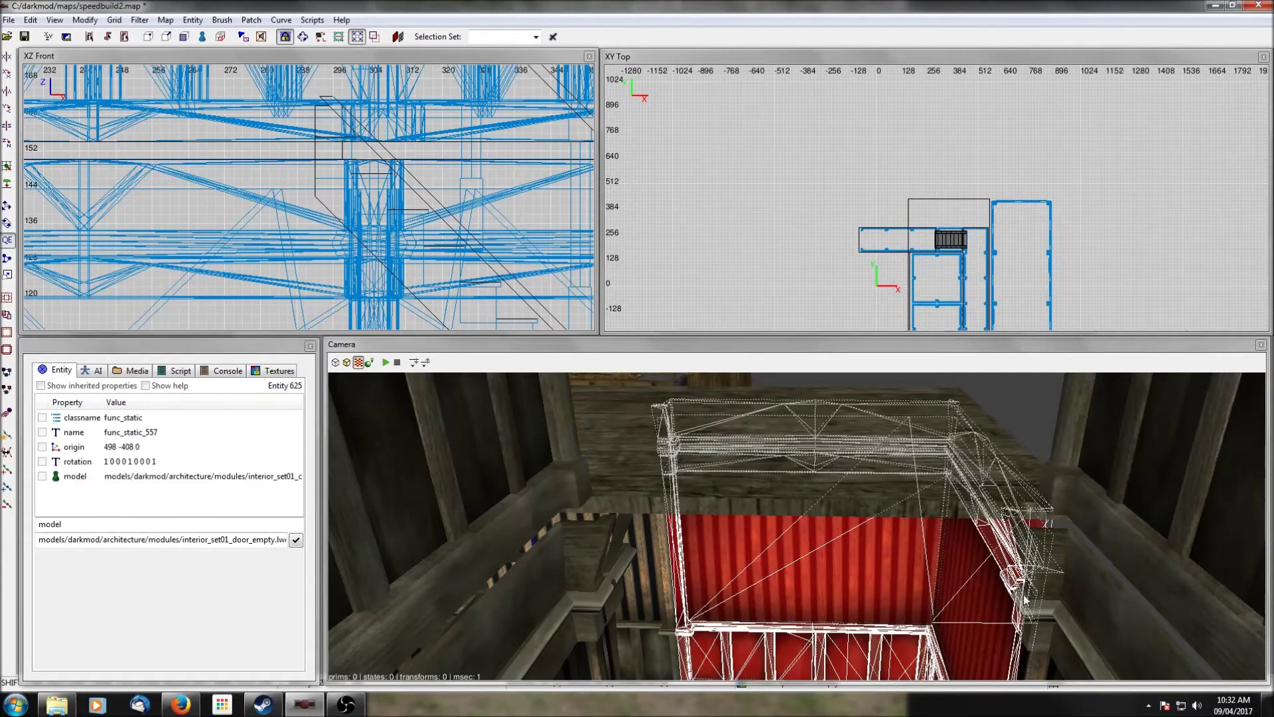
shift+click(1047, 575)
scroll(972, 280, down, 4)
scroll(935, 268, up, 5)
scroll(968, 267, up, 12)
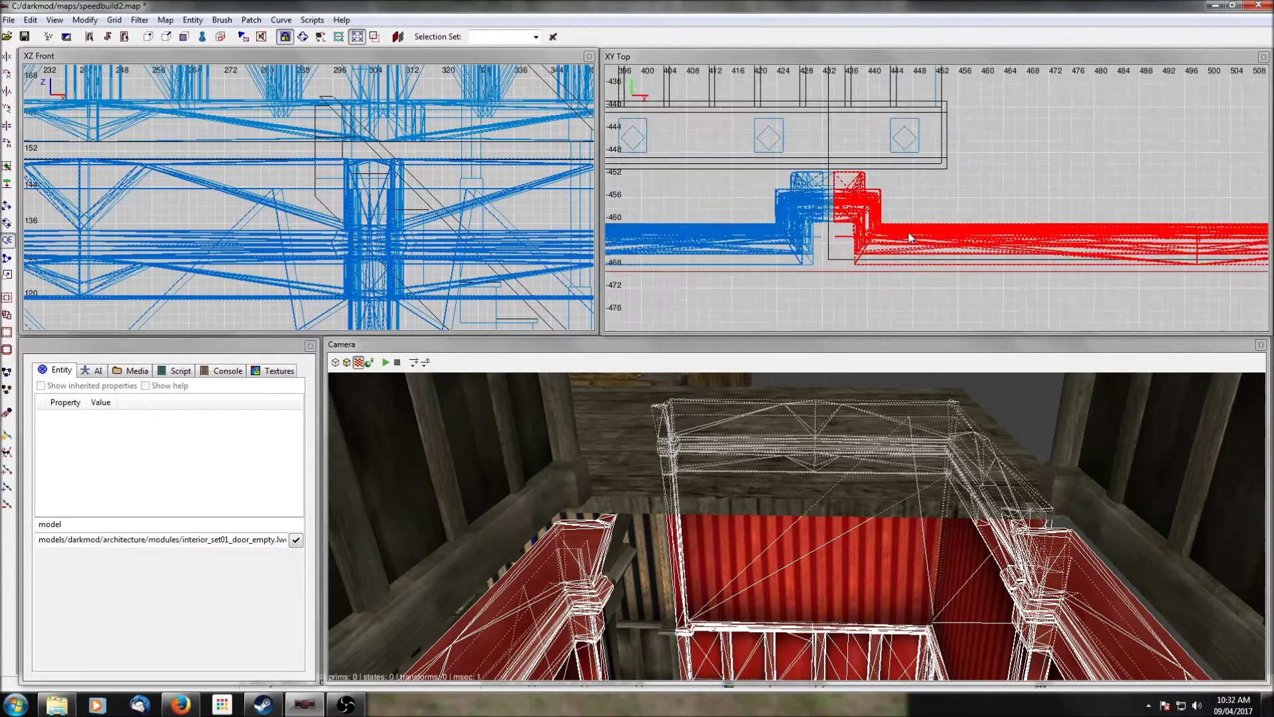
scroll(909, 234, up, 1)
key(Escape)
Step: Try to shift the south hall's ground-floor wall modules 2 units east toward the corner module
right_click(949, 527)
right_click(978, 458)
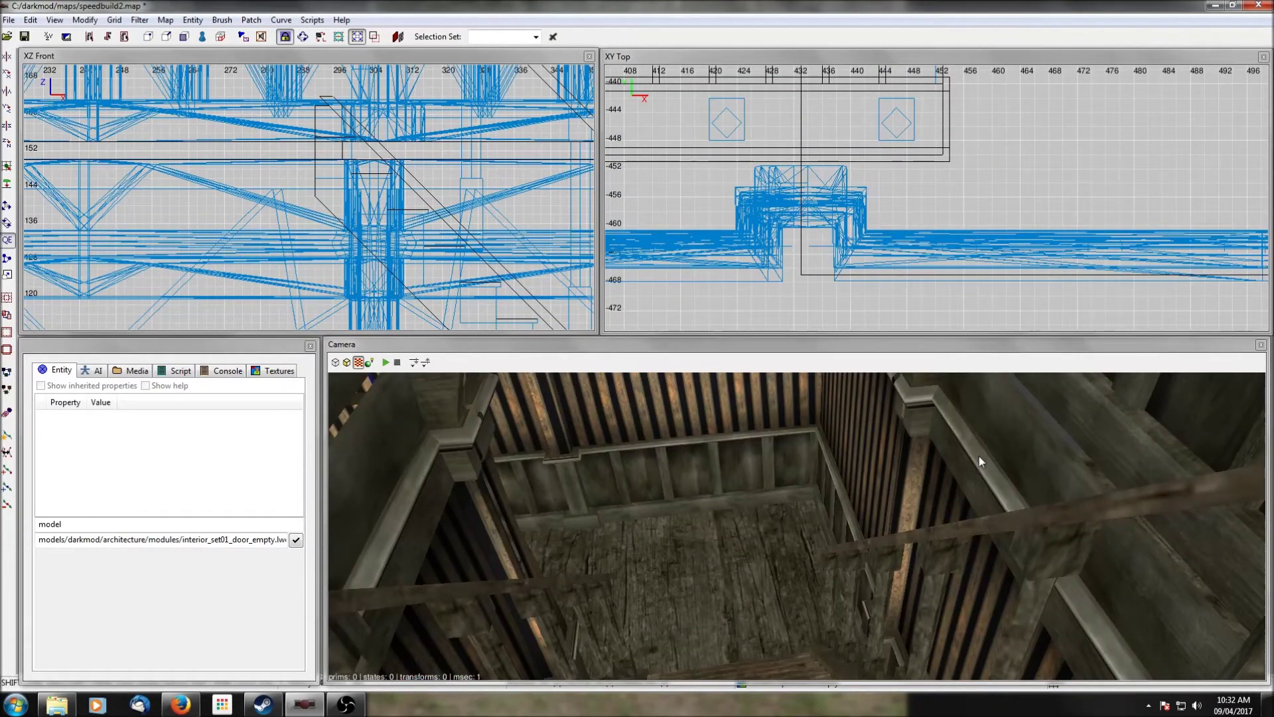
shift+click(978, 456)
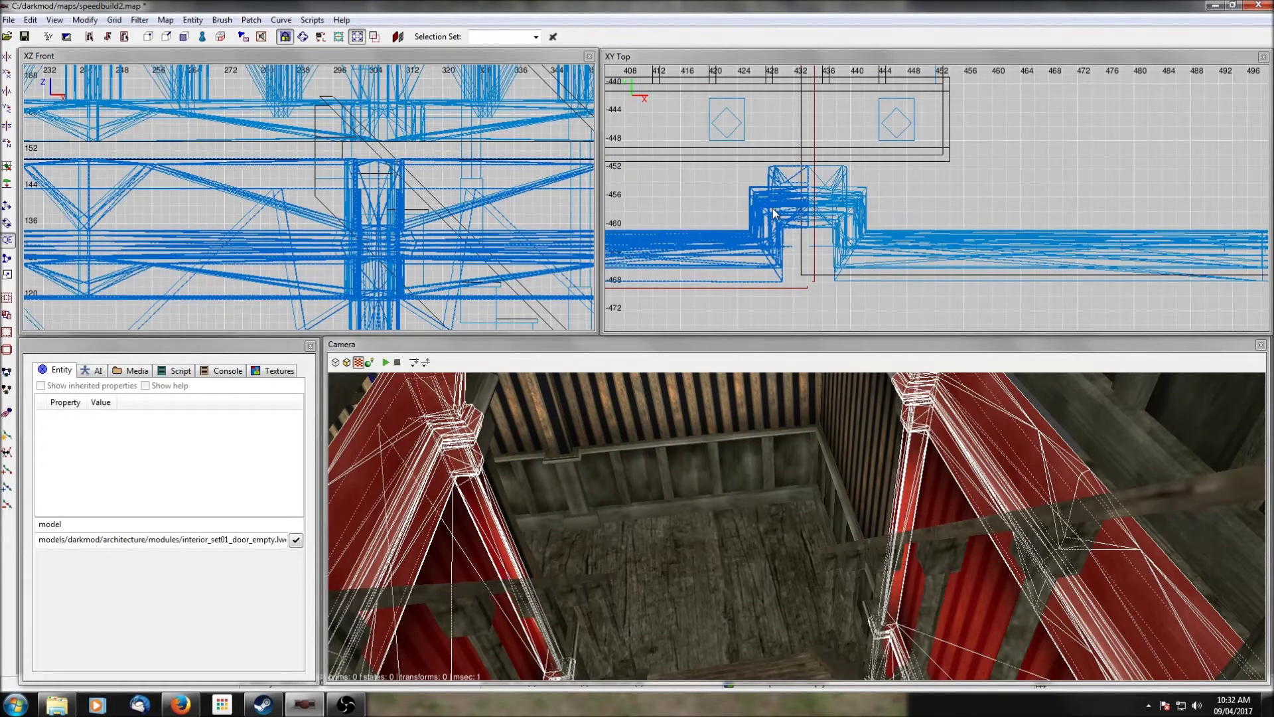
drag(772, 208, 765, 208)
key(Escape)
Step: Select the south hall's ground-floor wall modules again and check their extent and their joint with the corner module
right_click(969, 513)
right_click(969, 512)
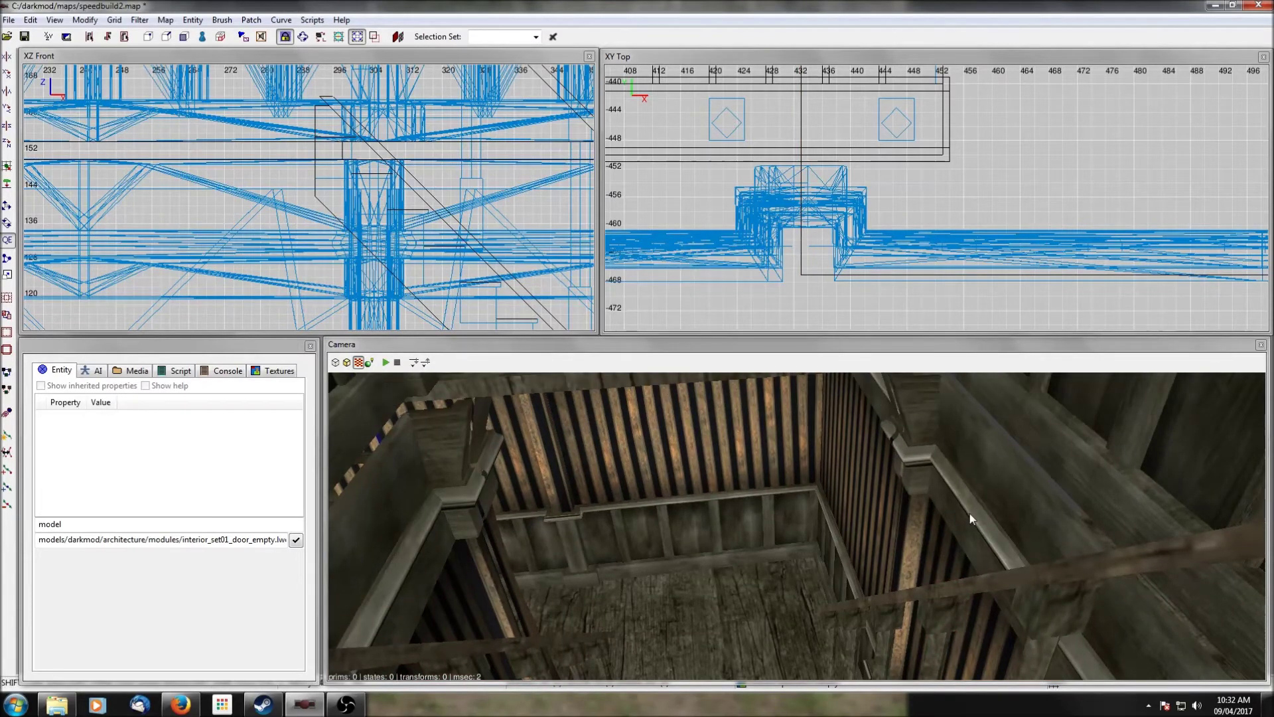
shift+click(970, 513)
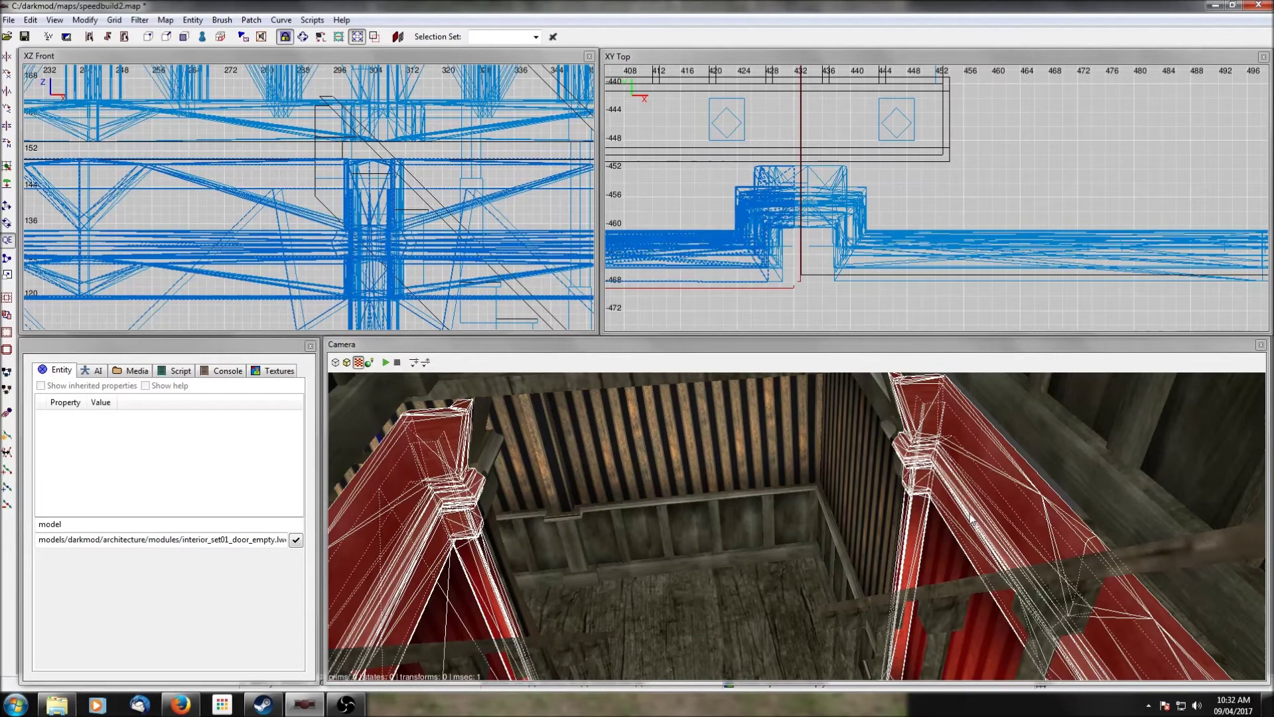
right_click(771, 528)
scroll(803, 227, down, 3)
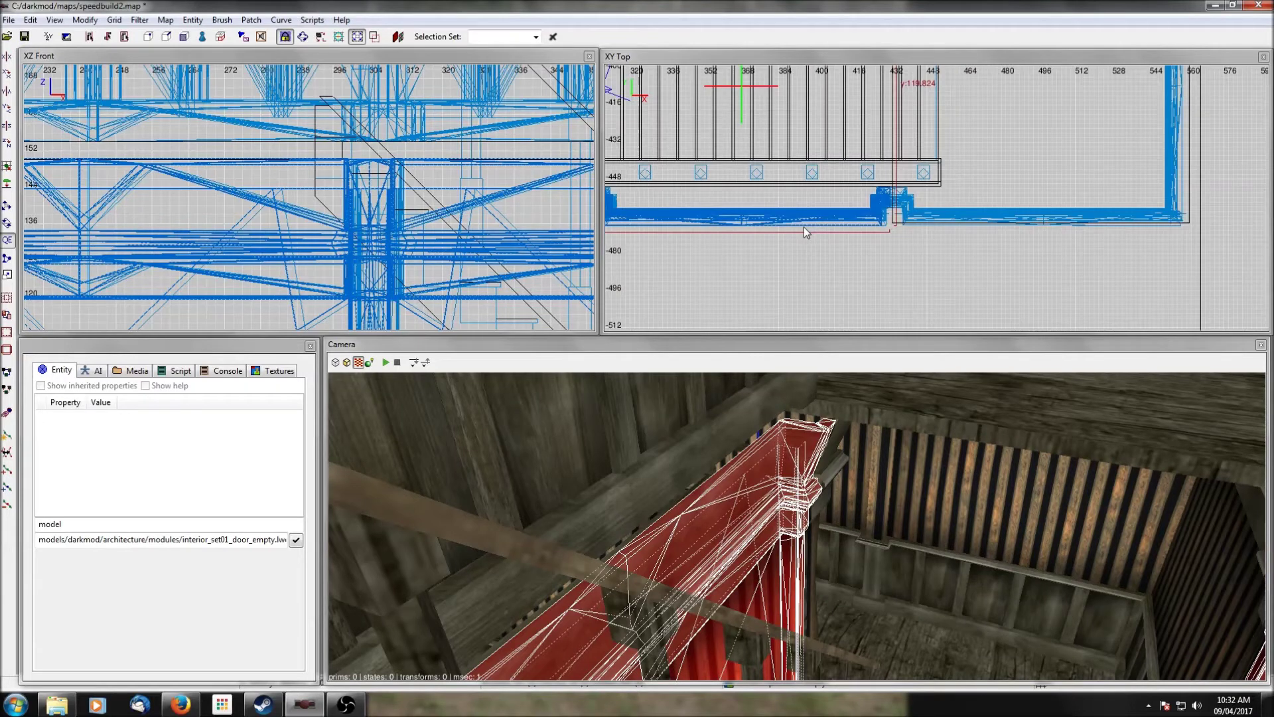
scroll(802, 227, down, 4)
scroll(796, 232, down, 3)
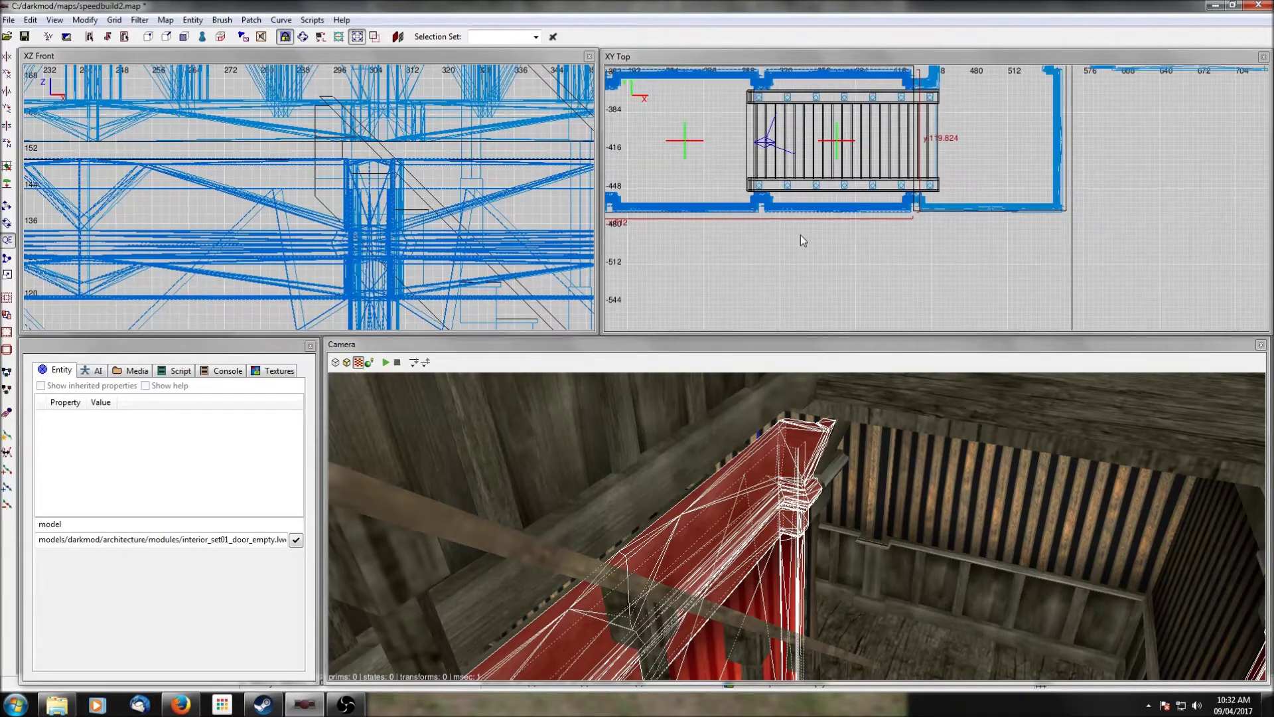
scroll(813, 211, up, 6)
scroll(813, 211, up, 4)
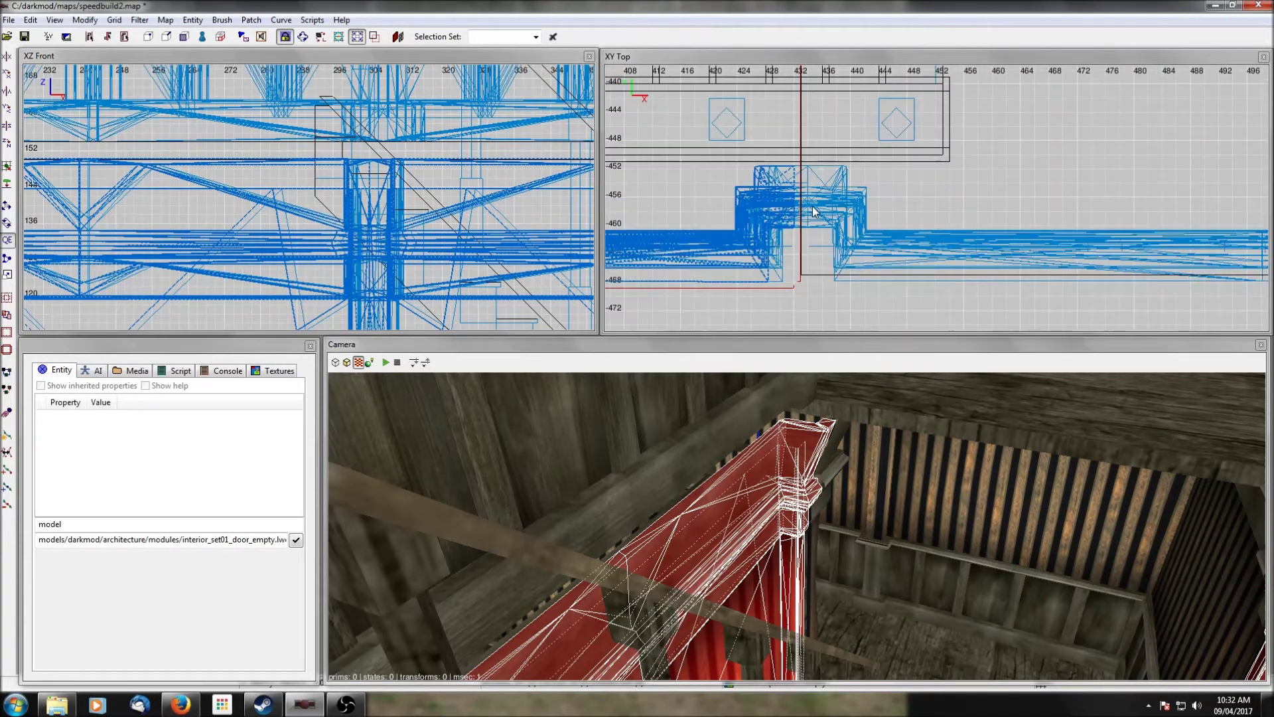
right_click(1020, 571)
right_click(1021, 571)
Step: On grid 1, shift only the south hall's ground-floor wall modules 2 units east to meet the corner module, and restore grid 2
shift+click(1039, 488)
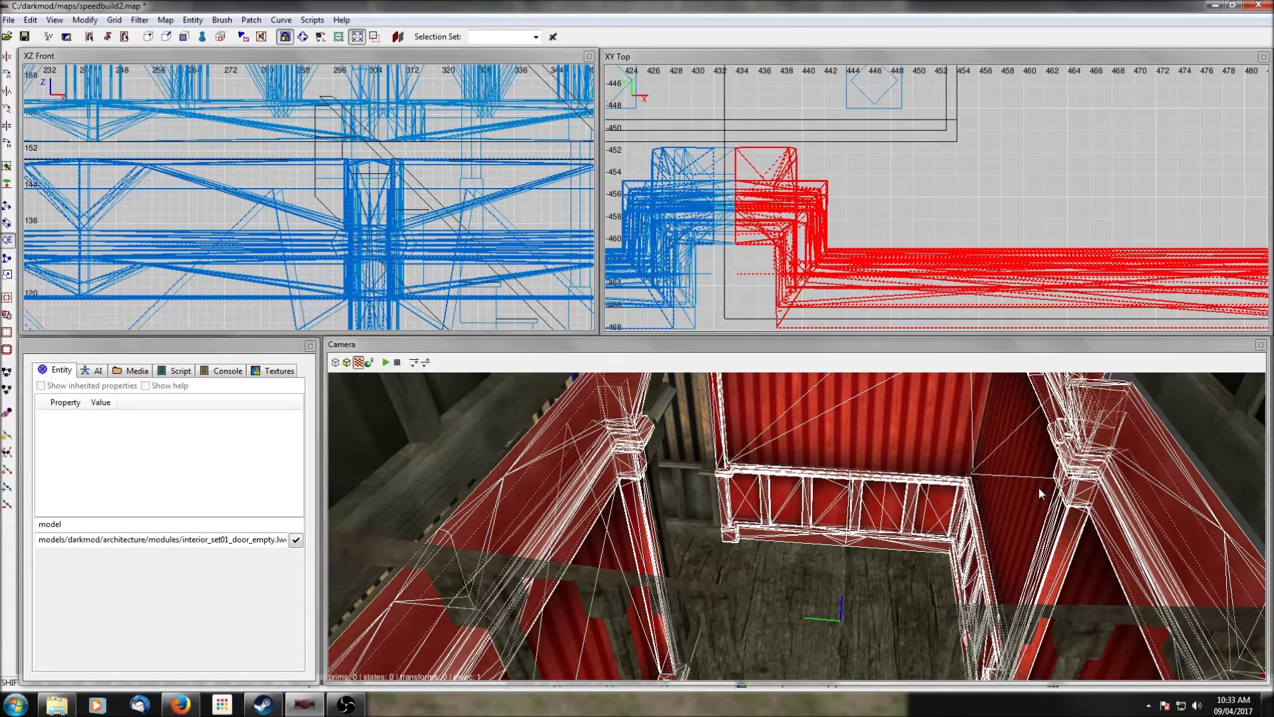
shift+click(1039, 488)
shift+click(1039, 488)
shift+click(1039, 488)
click(112, 21)
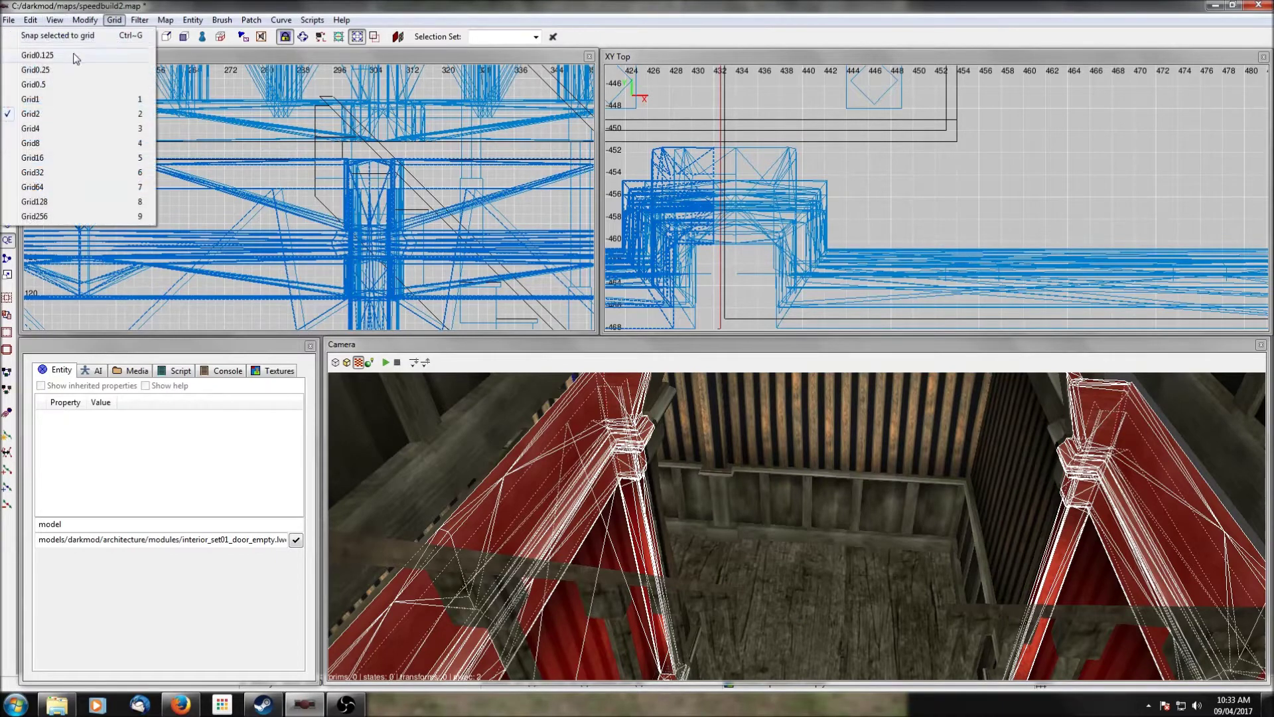
click(40, 100)
shift+click(630, 544)
shift+click(612, 533)
right_click(612, 534)
right_click(594, 555)
shift+click(594, 554)
shift+click(595, 554)
shift+click(595, 555)
shift+click(594, 554)
drag(681, 216, 698, 217)
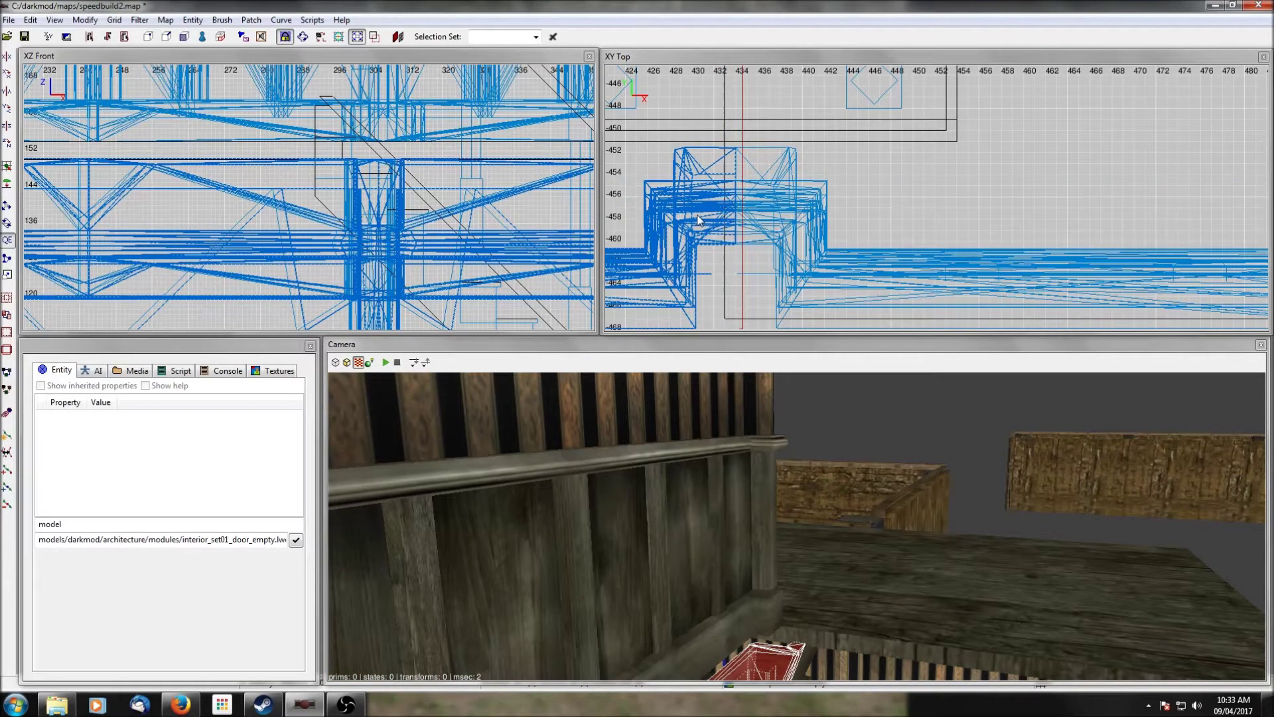
click(116, 19)
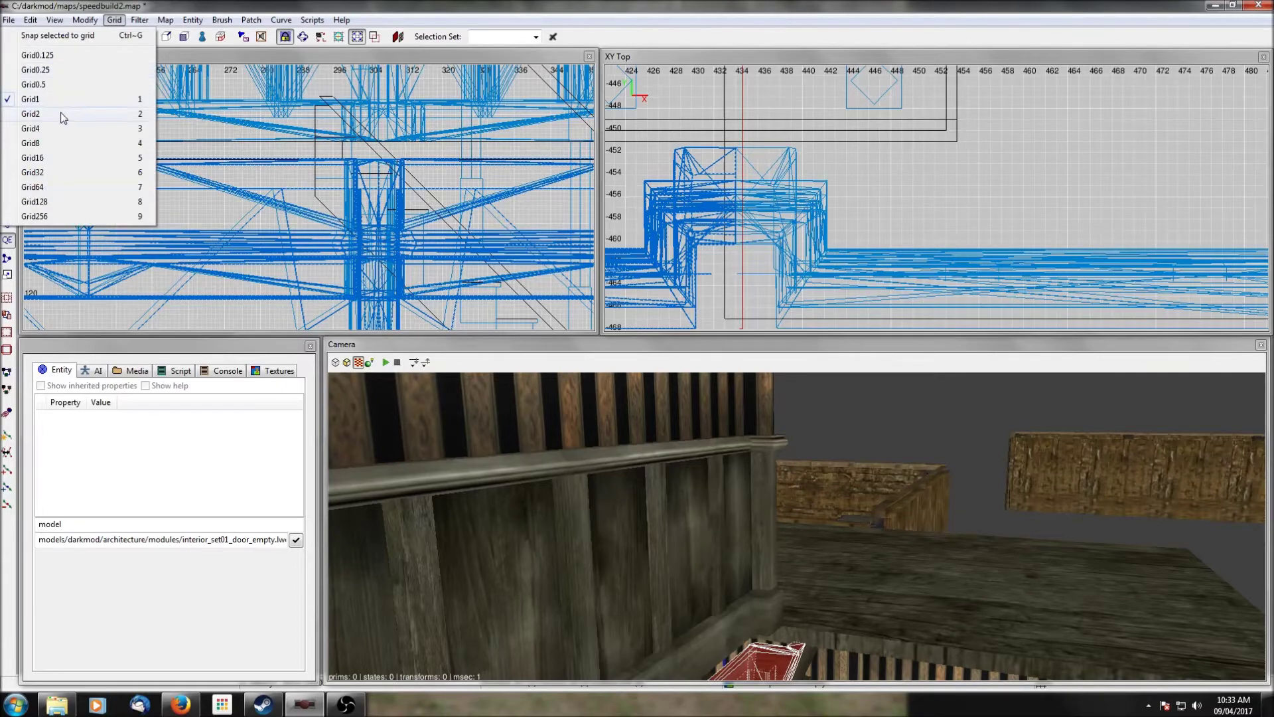
click(64, 117)
Step: Examine the joined wall posts on both sides of the south stairwell and the walls above them
right_click(841, 572)
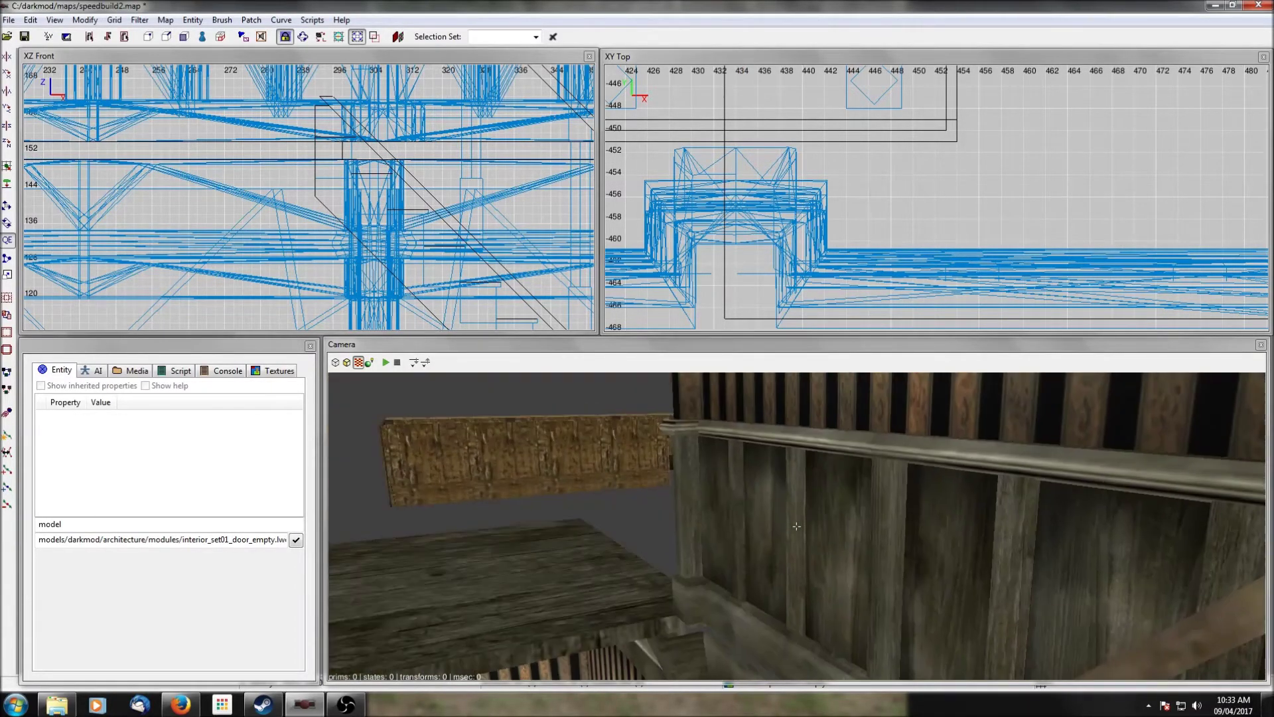
right_click(841, 572)
right_click(841, 572)
right_click(841, 572)
scroll(842, 572, down, 5)
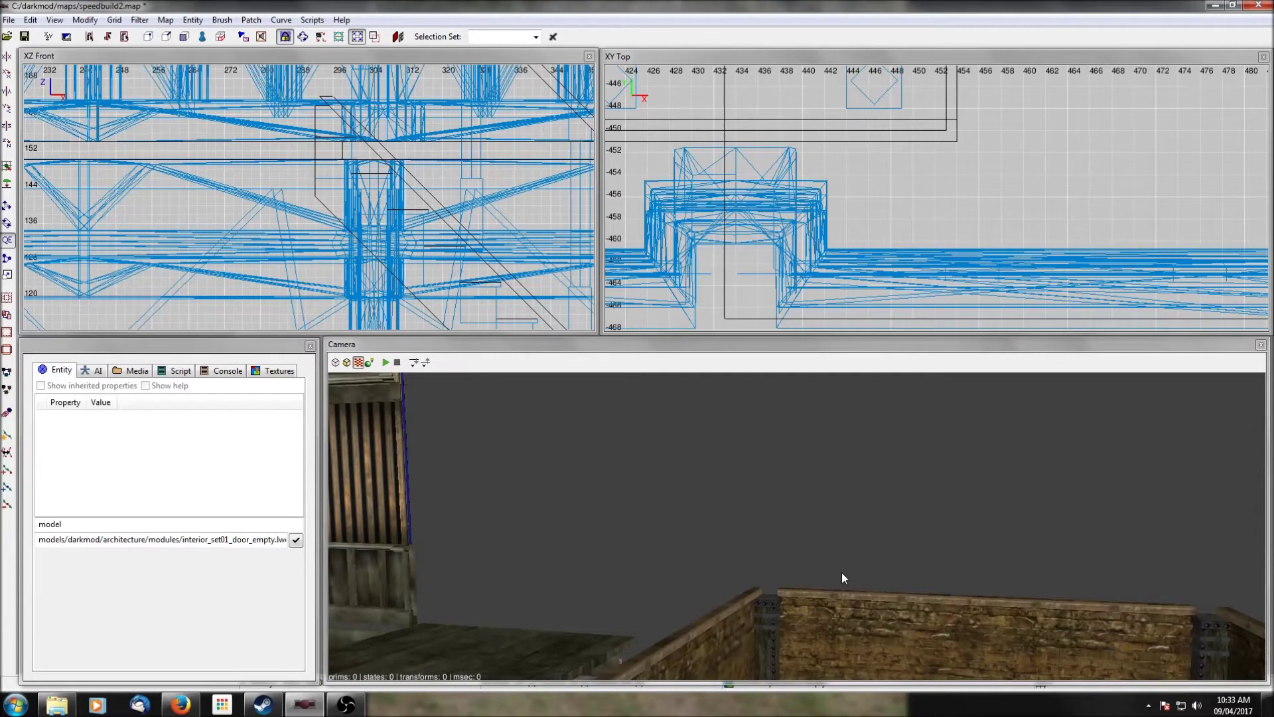
right_click(841, 572)
right_click(842, 572)
scroll(841, 572, up, 5)
right_click(841, 572)
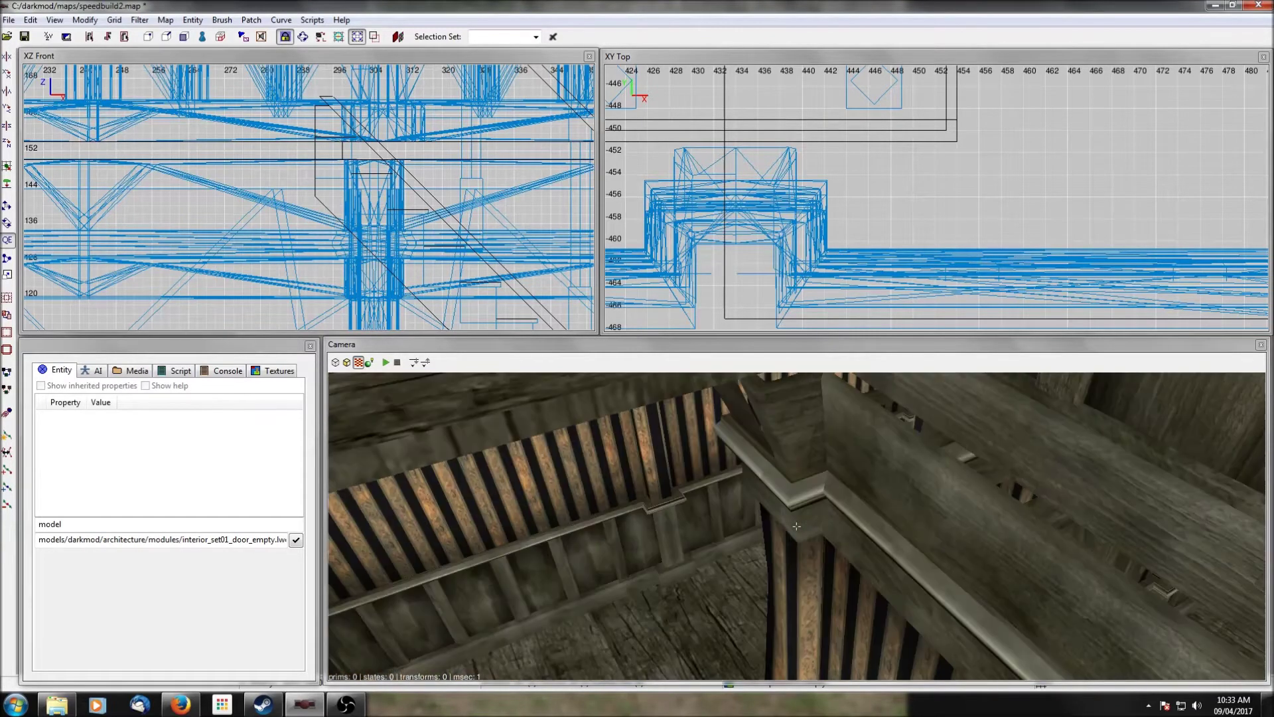
right_click(797, 525)
right_click(842, 606)
right_click(796, 525)
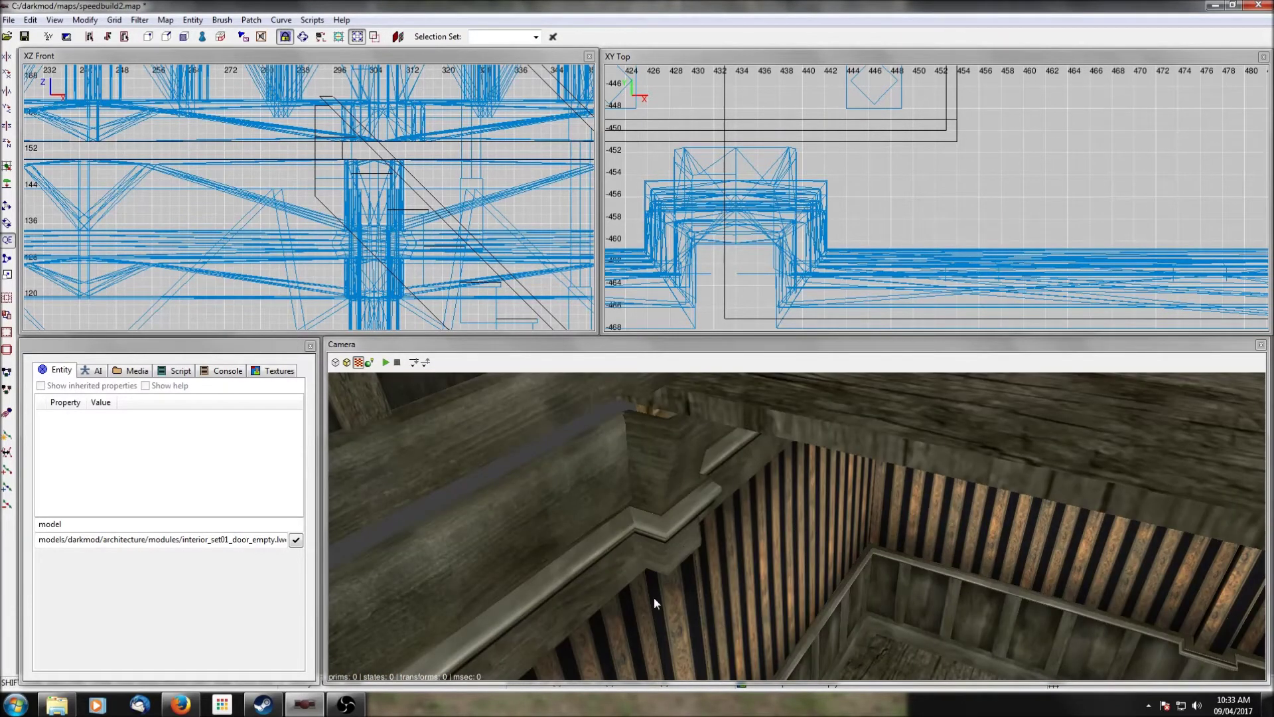
shift+click(654, 596)
shift+click(647, 595)
shift+click(647, 597)
key(Escape)
right_click(647, 600)
right_click(796, 525)
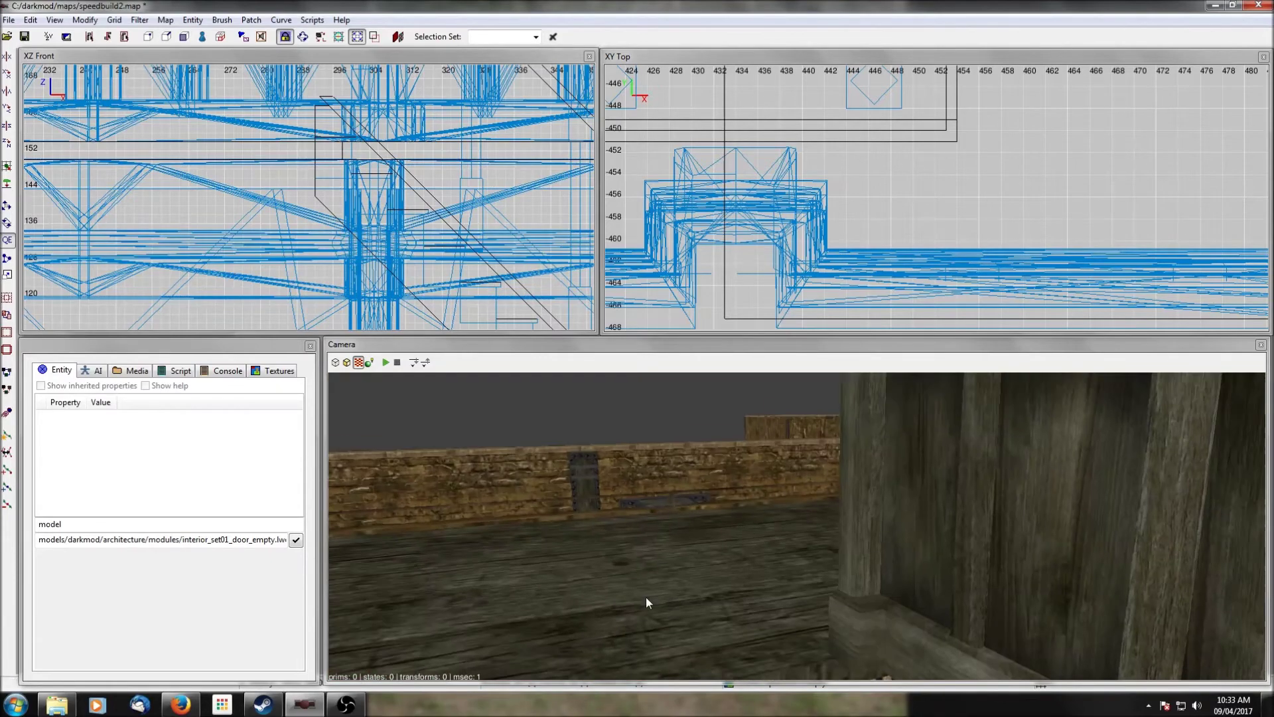
Step: Inspect the stairwell's east end from the staircase, including the wall trim and the upper floor slab
scroll(862, 200, down, 3)
ctrl+middle_click(903, 154)
key(c)
key(c)
key(c)
key(c)
key(c)
key(c)
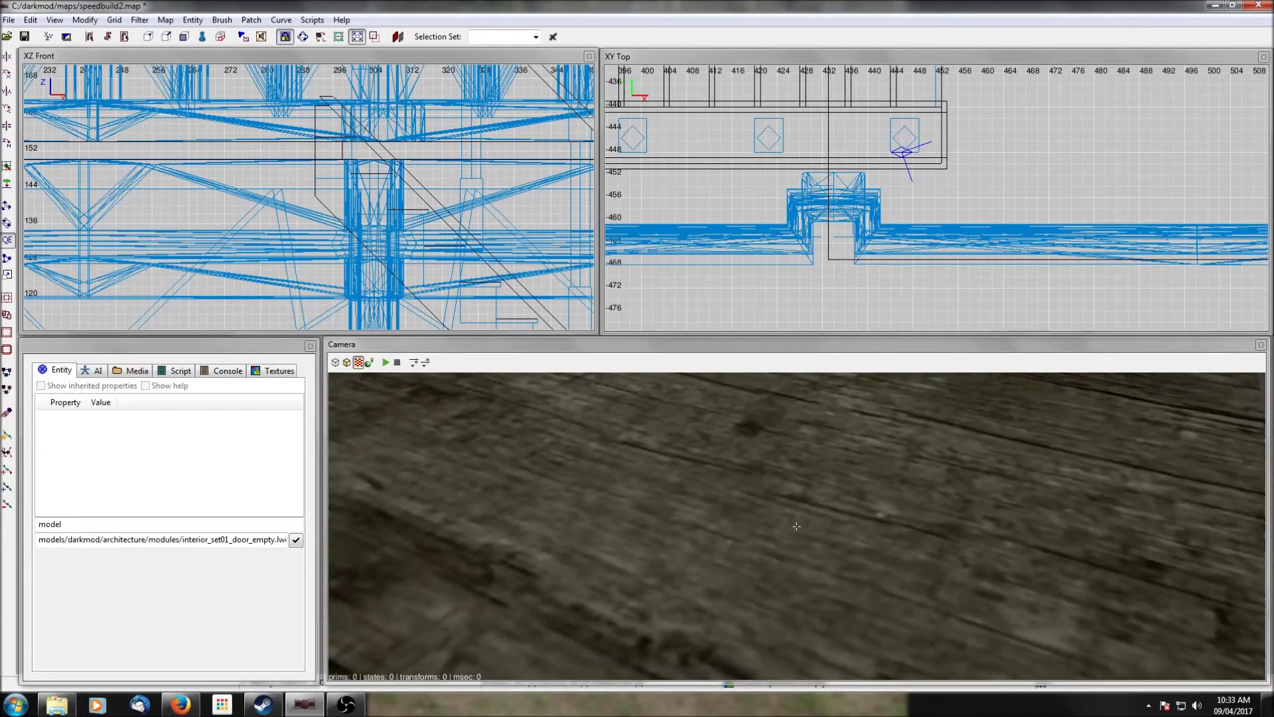
right_click(882, 552)
right_click(796, 526)
right_click(879, 556)
right_click(796, 526)
key(c)
right_click(880, 556)
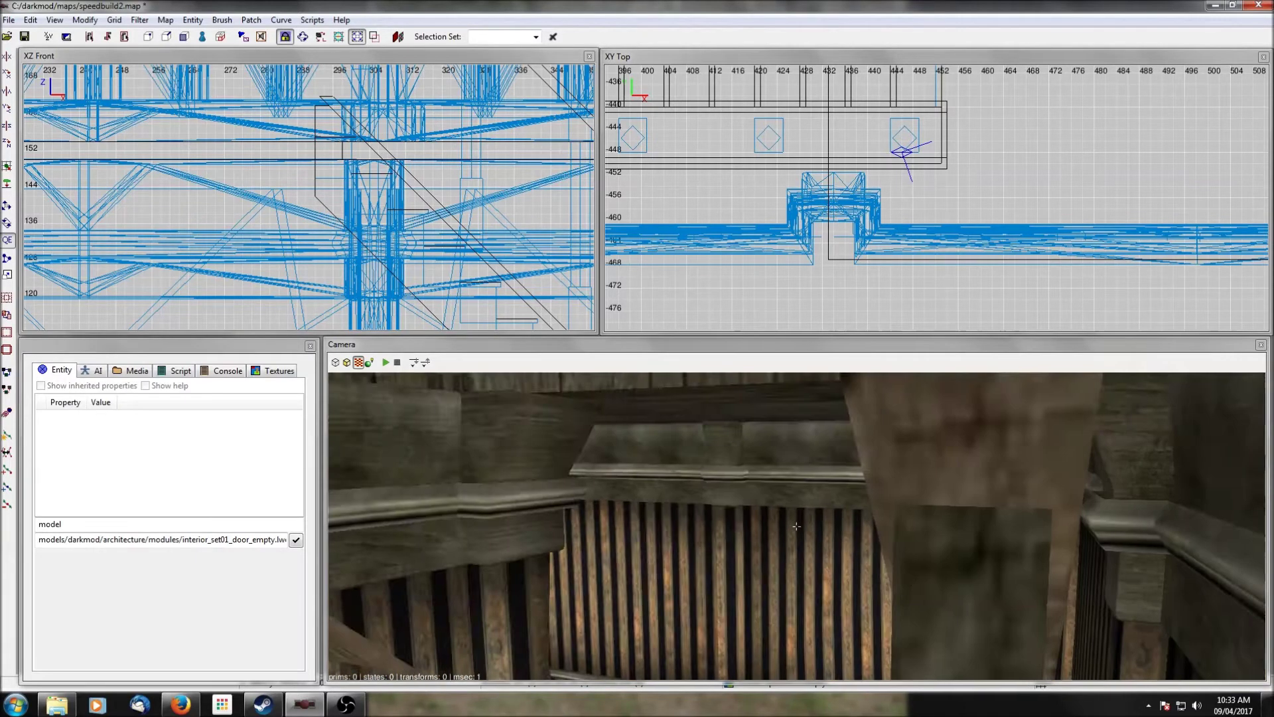
right_click(880, 556)
scroll(880, 556, down, 3)
right_click(879, 556)
right_click(880, 556)
scroll(879, 556, up, 3)
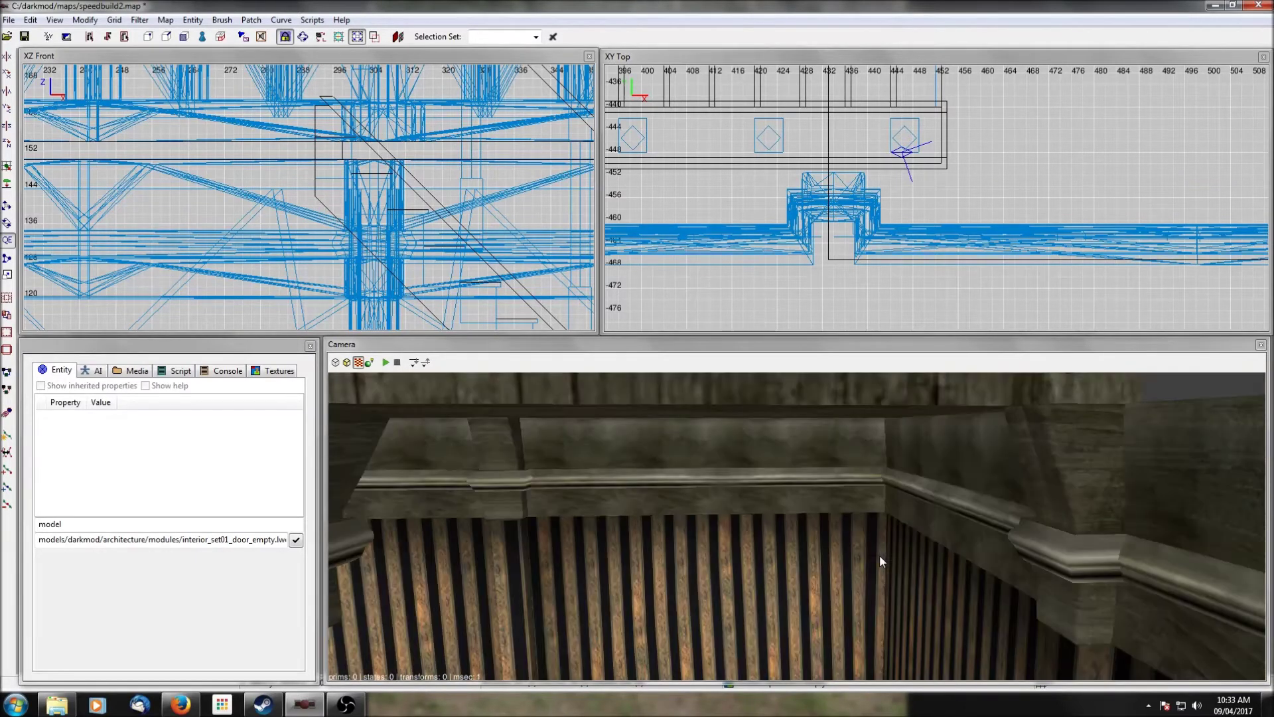
right_click(880, 556)
right_click(879, 556)
scroll(880, 556, down, 3)
right_click(880, 556)
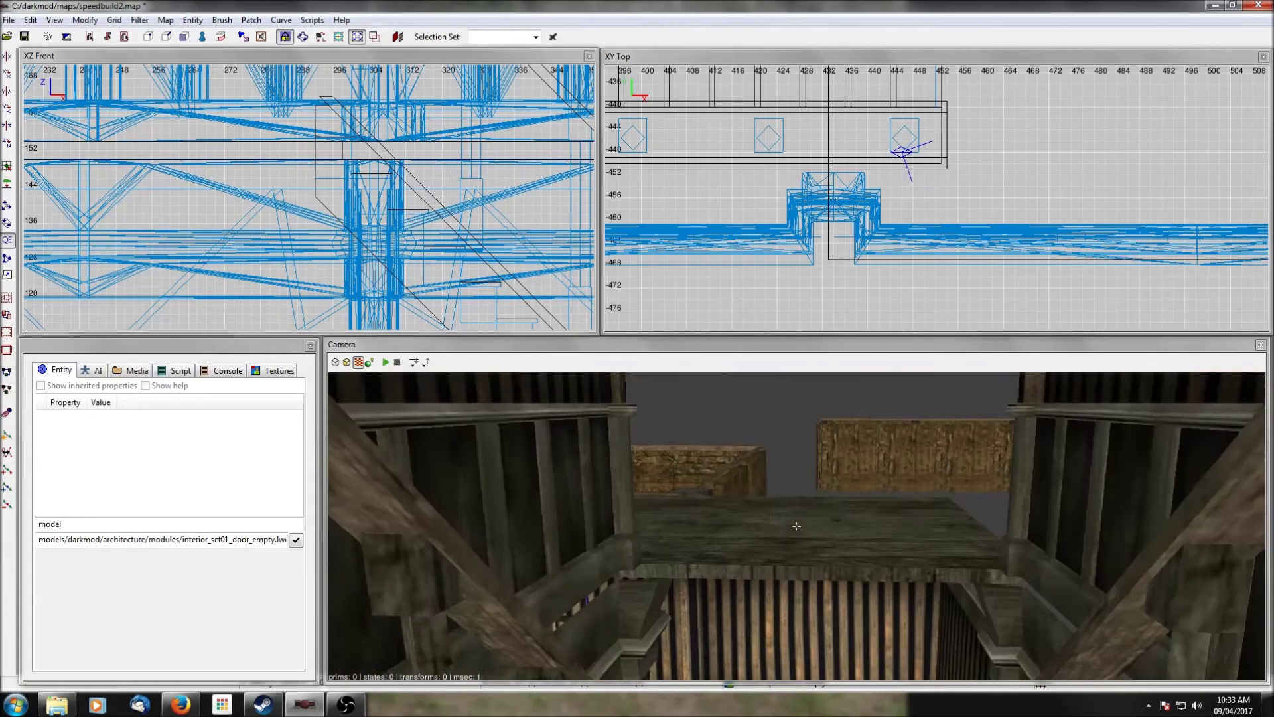
right_click(796, 526)
Step: Shorten the upper floor slab above the stair landing by pulling its south edge north to the hall's north wall
shift+click(865, 581)
right_click(866, 581)
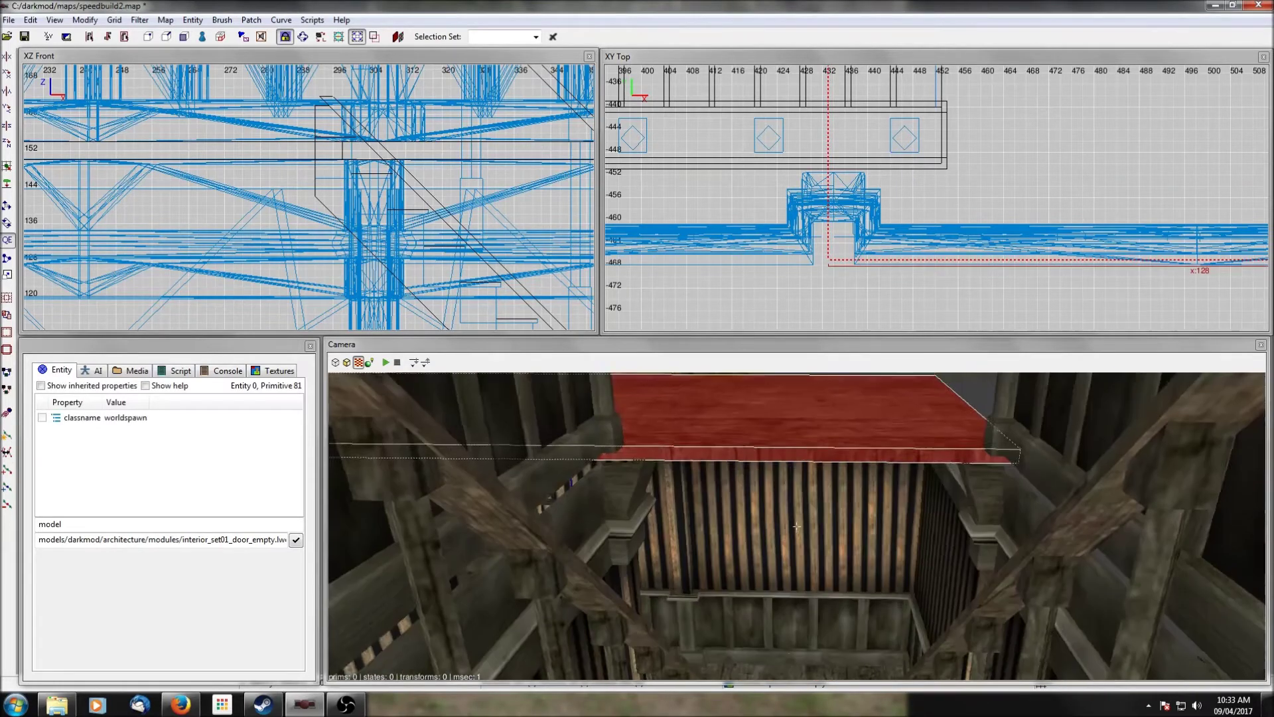
right_click(867, 585)
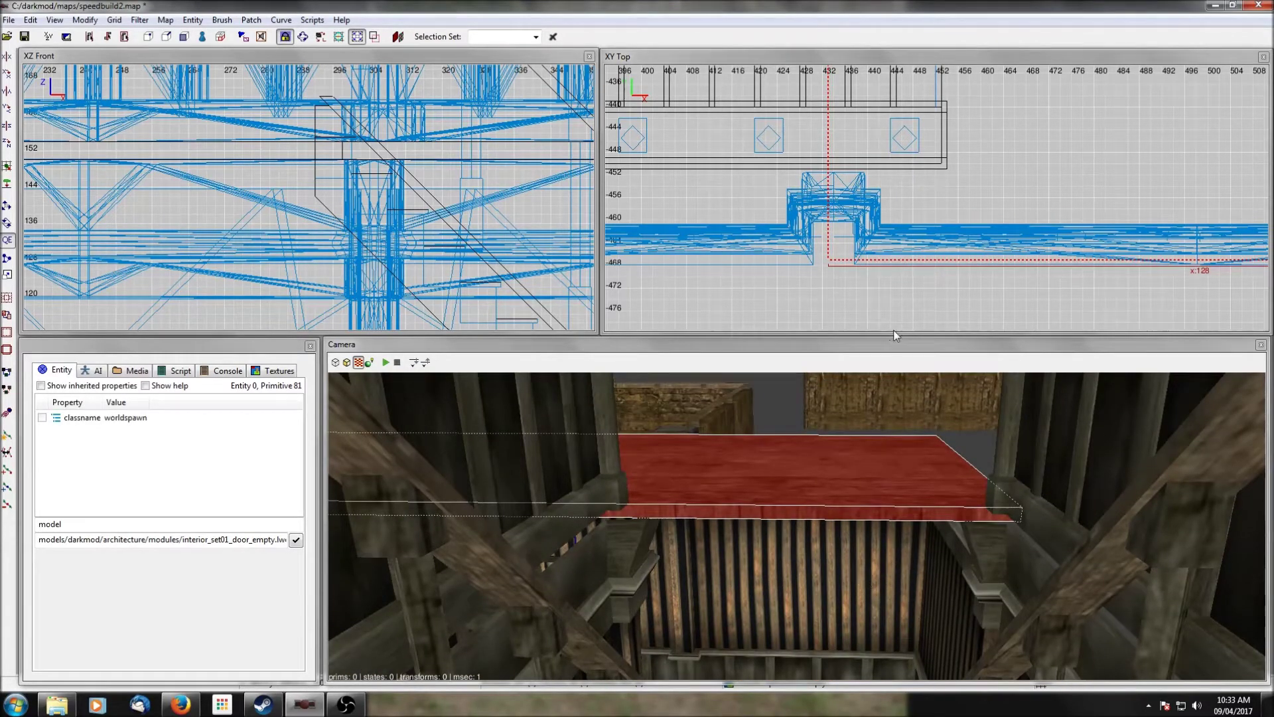
scroll(891, 266, down, 8)
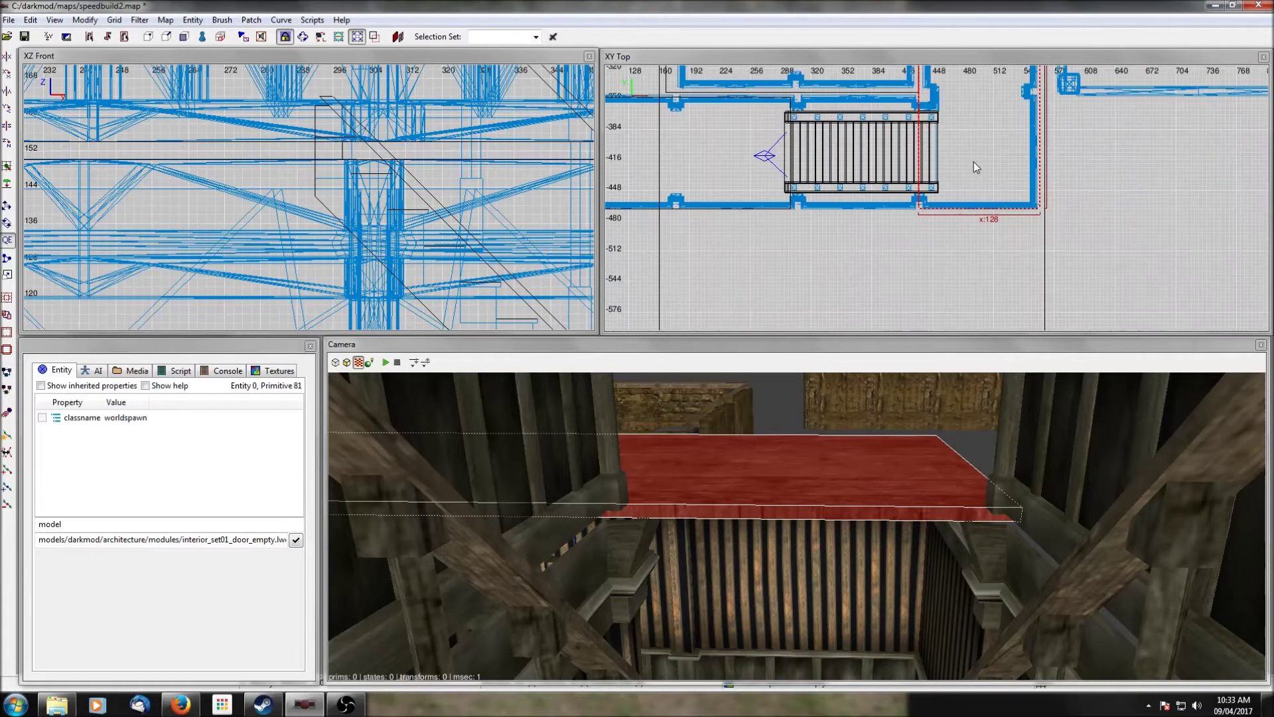
drag(934, 304, 941, 194)
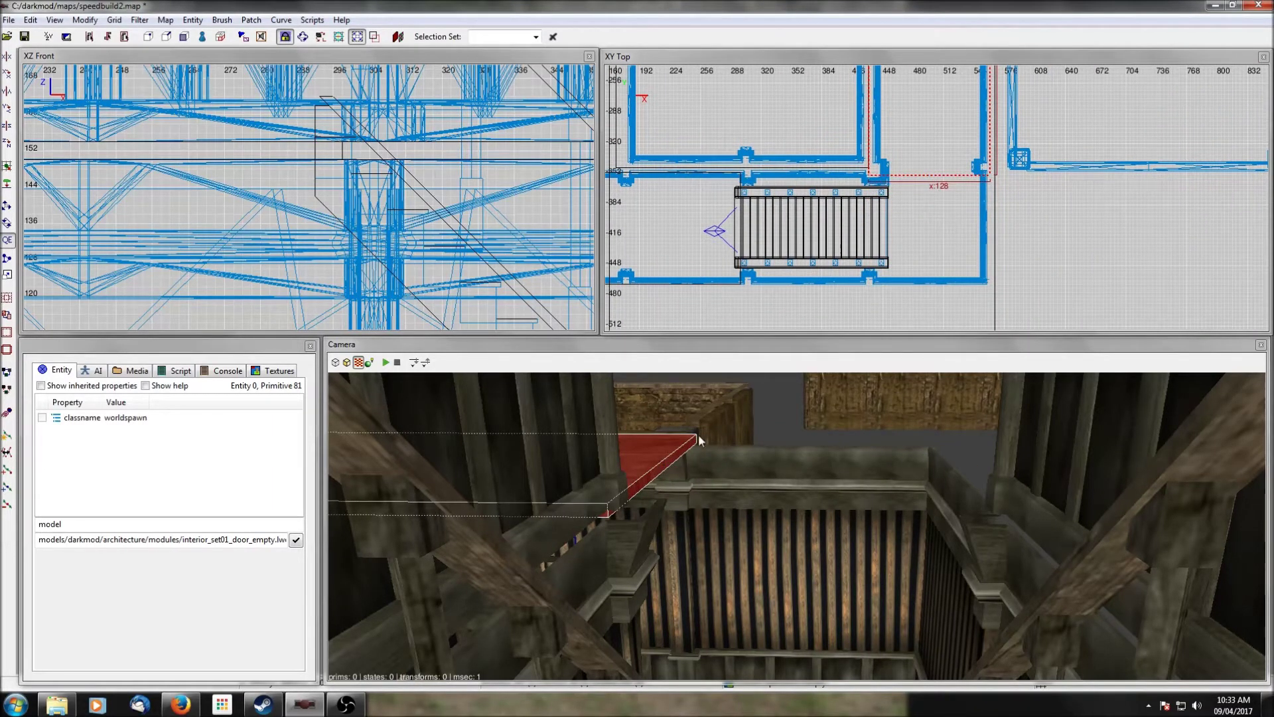
key(Escape)
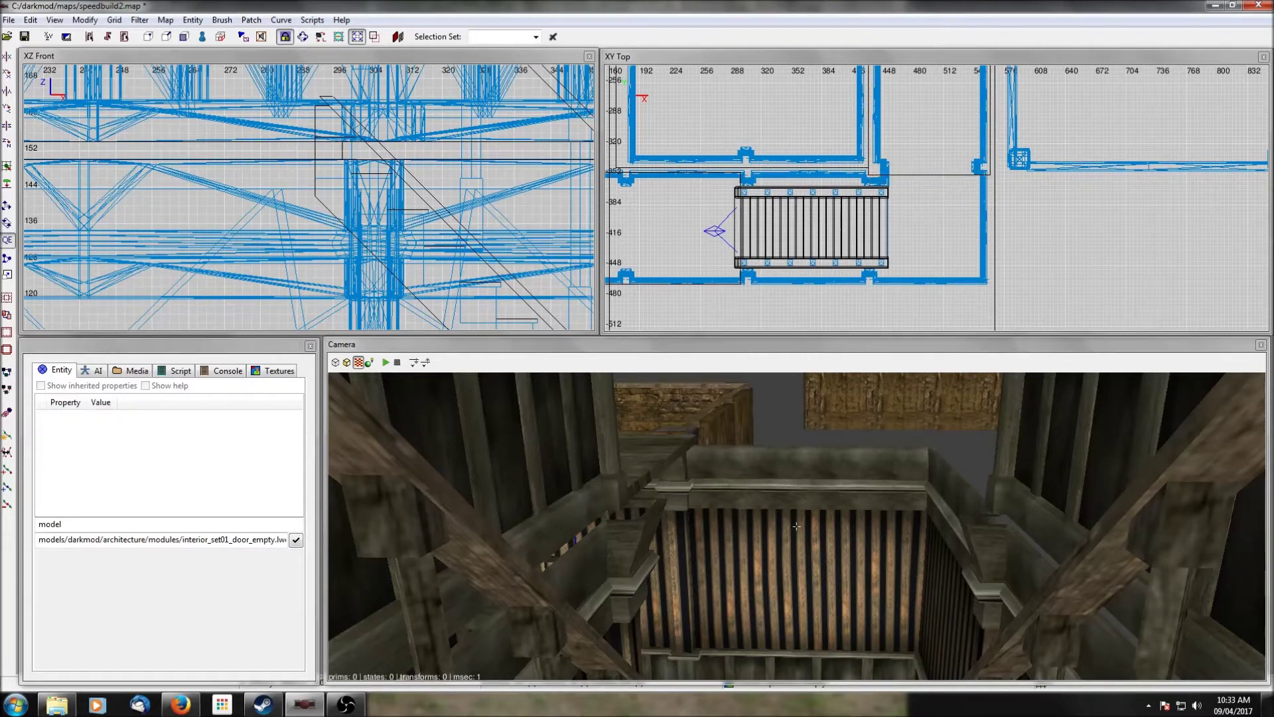
Step: Duplicate the ground-floor south-east corner module and raise the copy to the upper storey
right_click(909, 515)
right_click(908, 514)
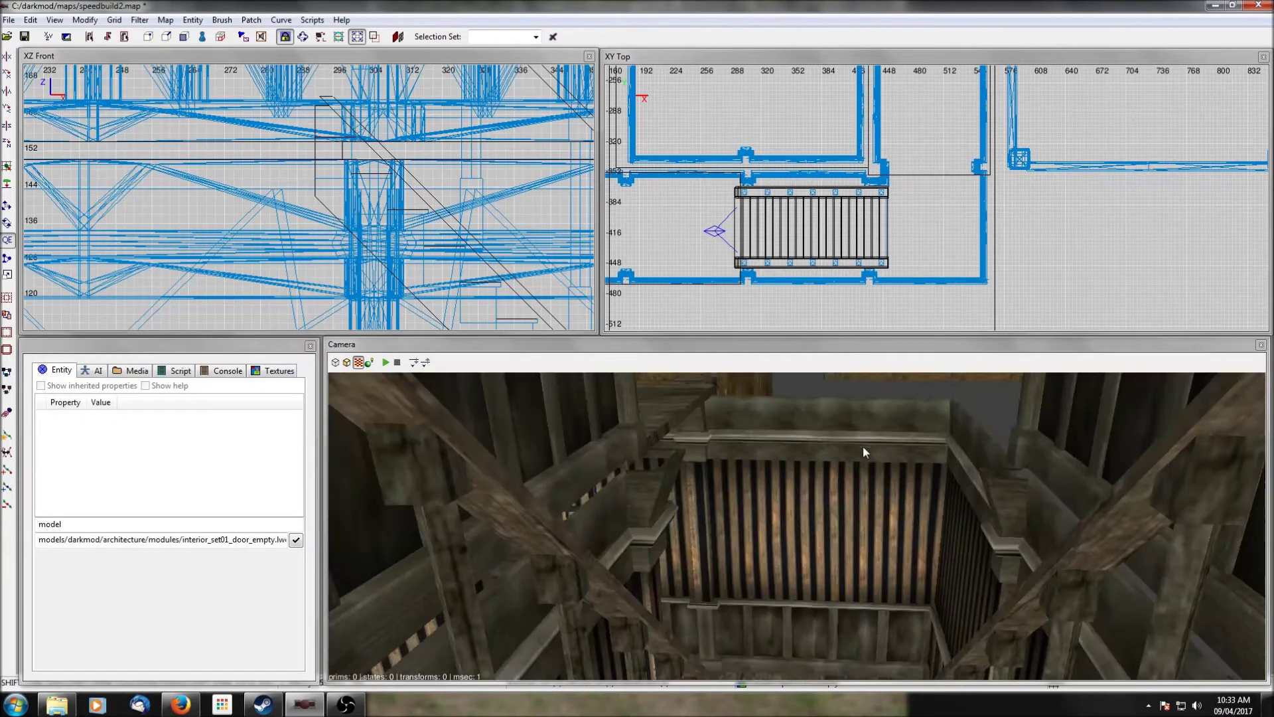
shift+click(829, 443)
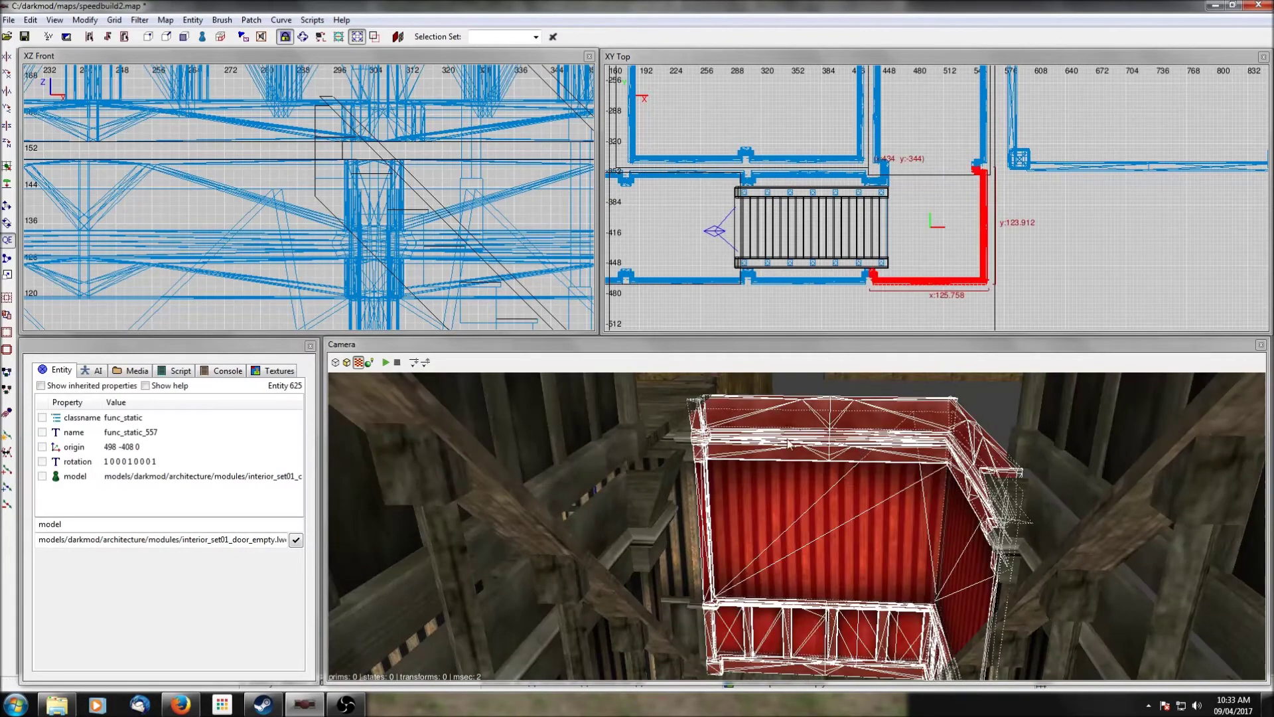
right_click(785, 500)
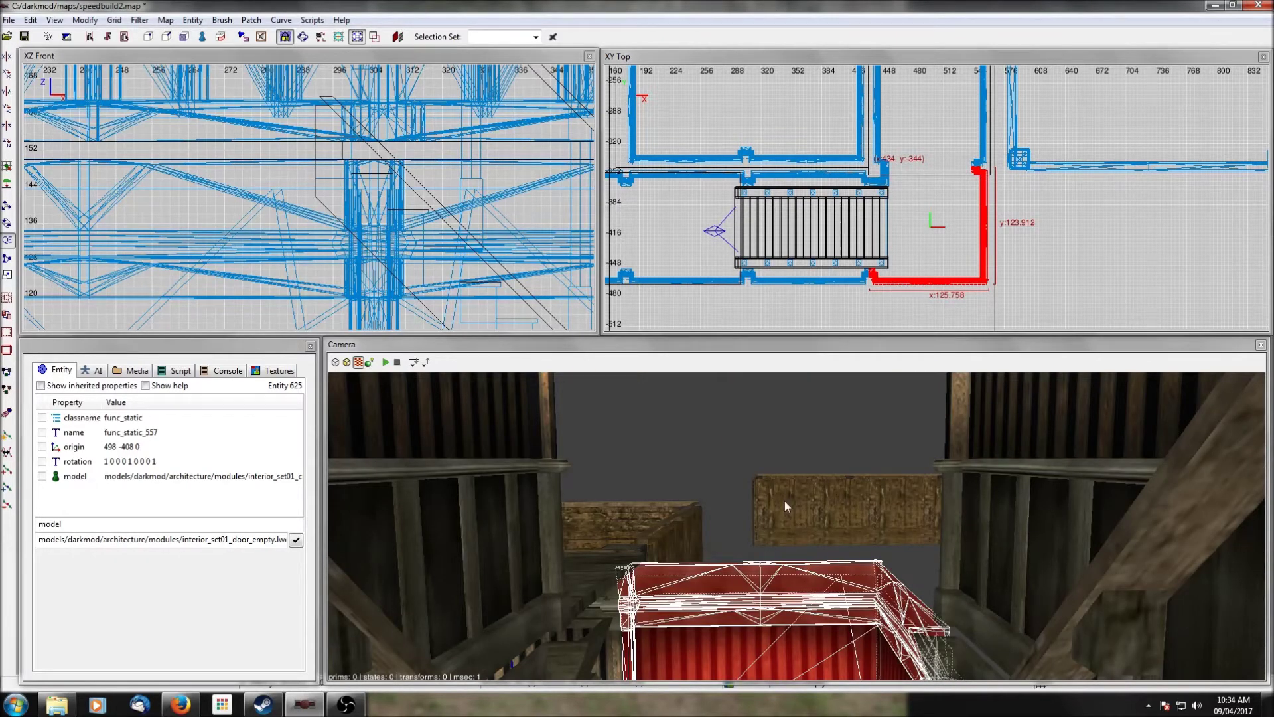
scroll(260, 176, down, 6)
right_drag(464, 193, 358, 185)
key(space)
mouse_move(395, 292)
mouse_down()
mouse_move(396, 187)
mouse_move(427, 123)
mouse_up()
scroll(394, 187, up, 4)
key(Escape)
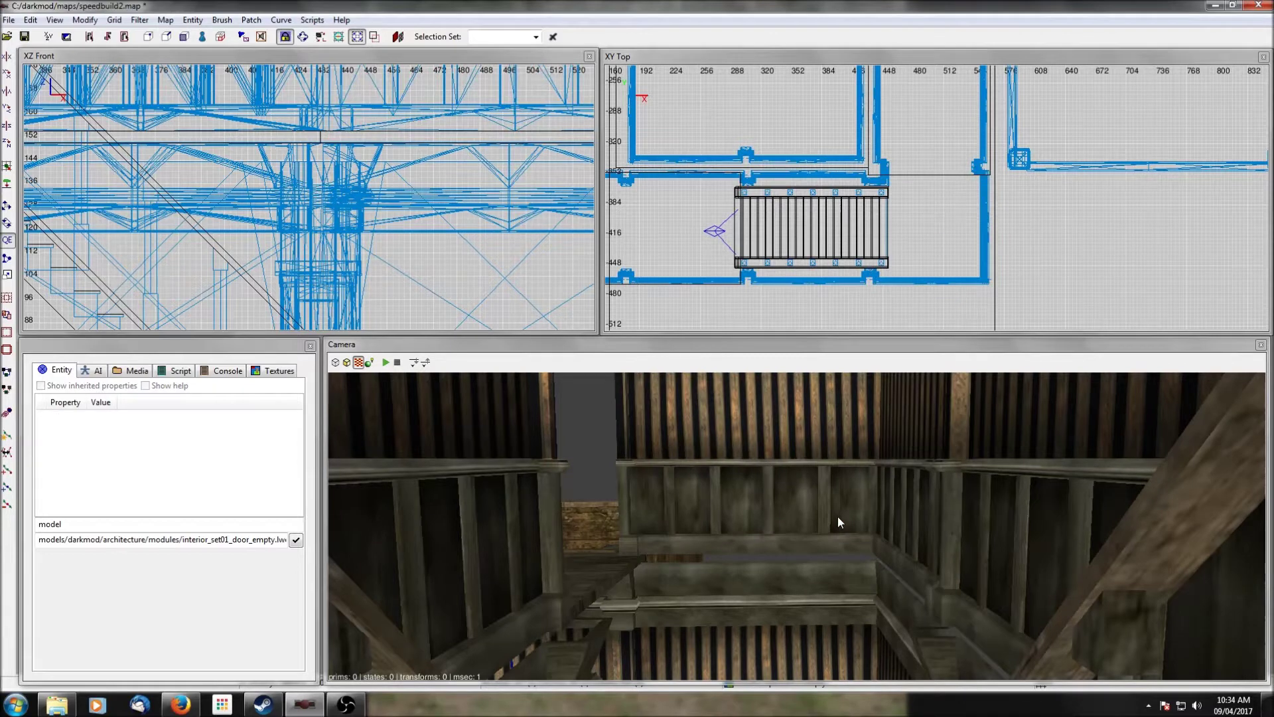
Step: Nudge the upper-storey south-east corner module slightly west to line it up with the module below
right_click(839, 521)
scroll(839, 522, up, 2)
right_click(796, 526)
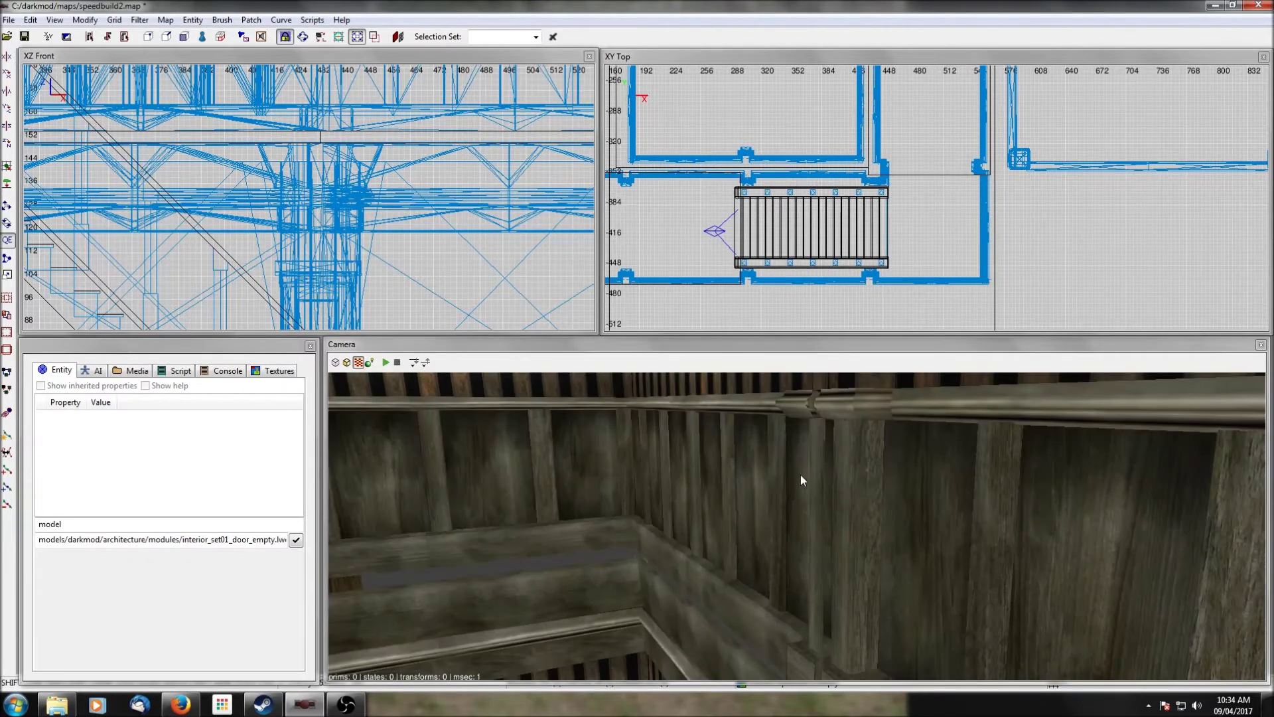
shift+click(801, 477)
scroll(996, 138, down, 2)
mouse_move(895, 299)
right_down()
mouse_move(924, 230)
mouse_move(902, 286)
right_up()
scroll(924, 231, up, 6)
scroll(942, 213, up, 3)
drag(895, 170, 887, 170)
key(Escape)
Step: Inspect the upper-storey walls and floor slab around the south stairwell, comparing the wall group with the plan
right_click(869, 474)
right_click(796, 526)
right_click(870, 474)
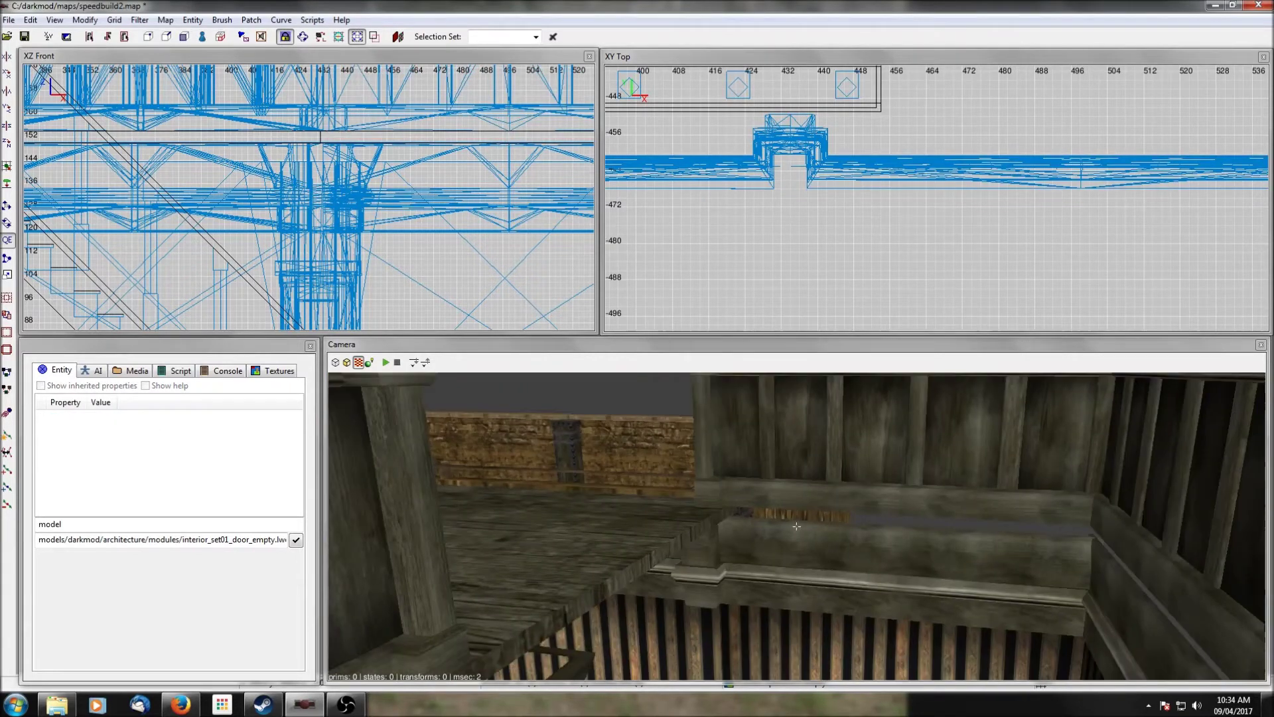
right_click(955, 507)
right_click(954, 498)
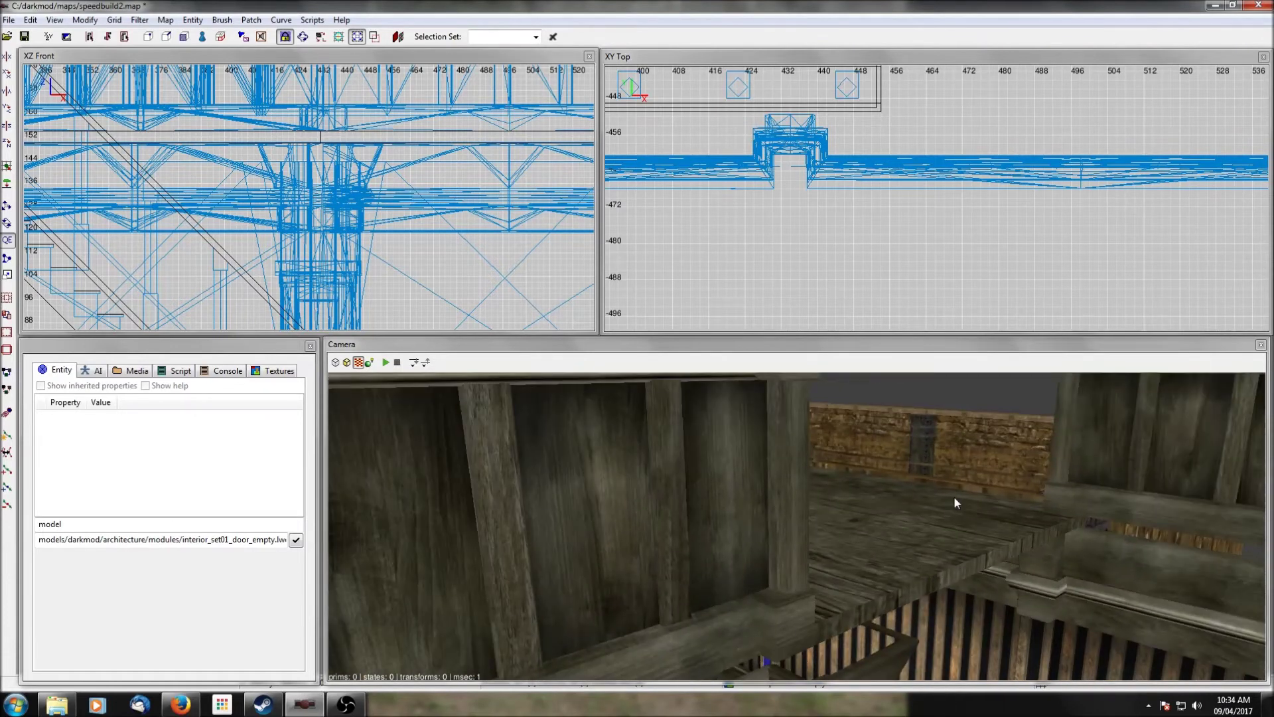
shift+click(786, 543)
scroll(850, 224, down, 5)
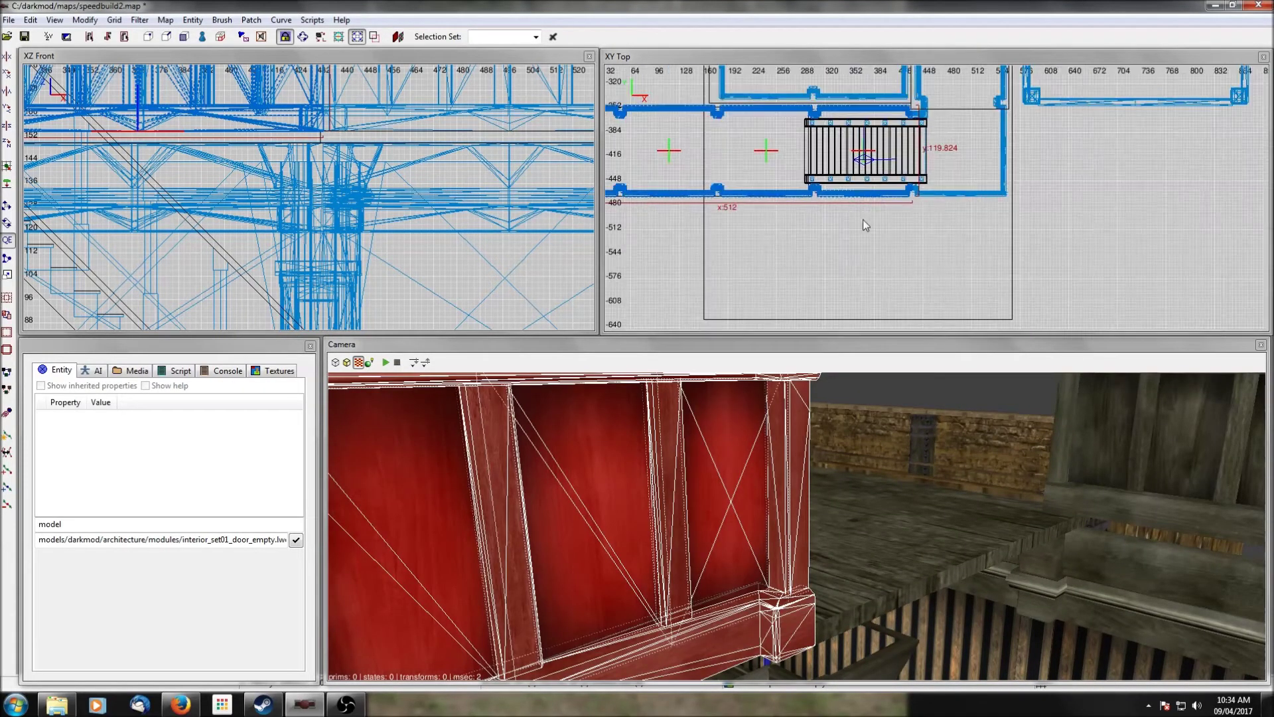
scroll(866, 224, up, 3)
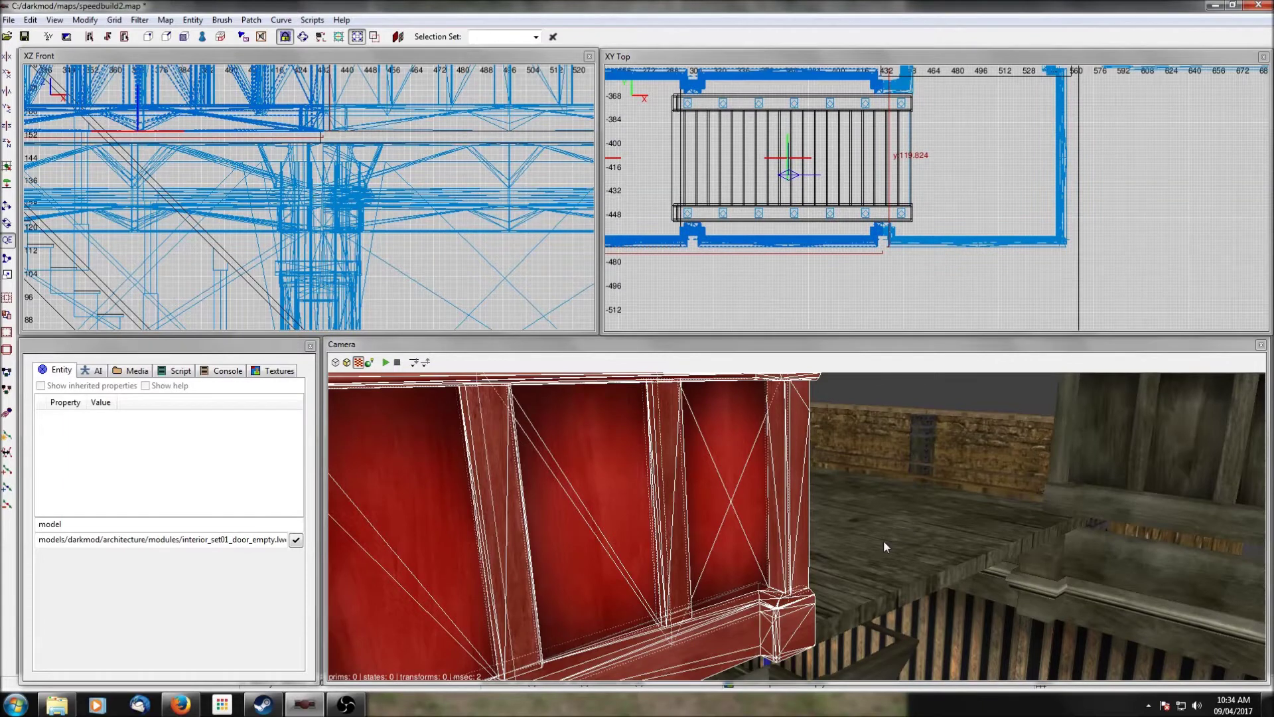
shift+click(802, 546)
right_click(802, 545)
right_click(803, 545)
shift+click(635, 545)
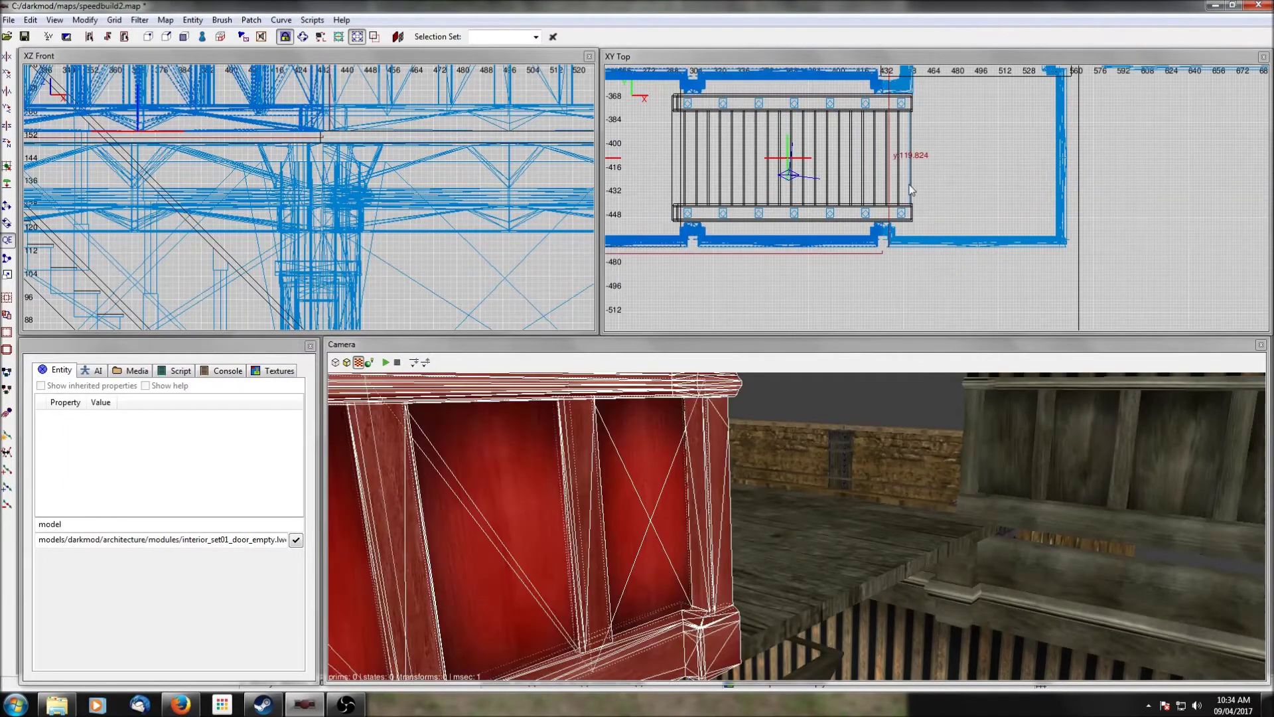
scroll(911, 191, down, 1)
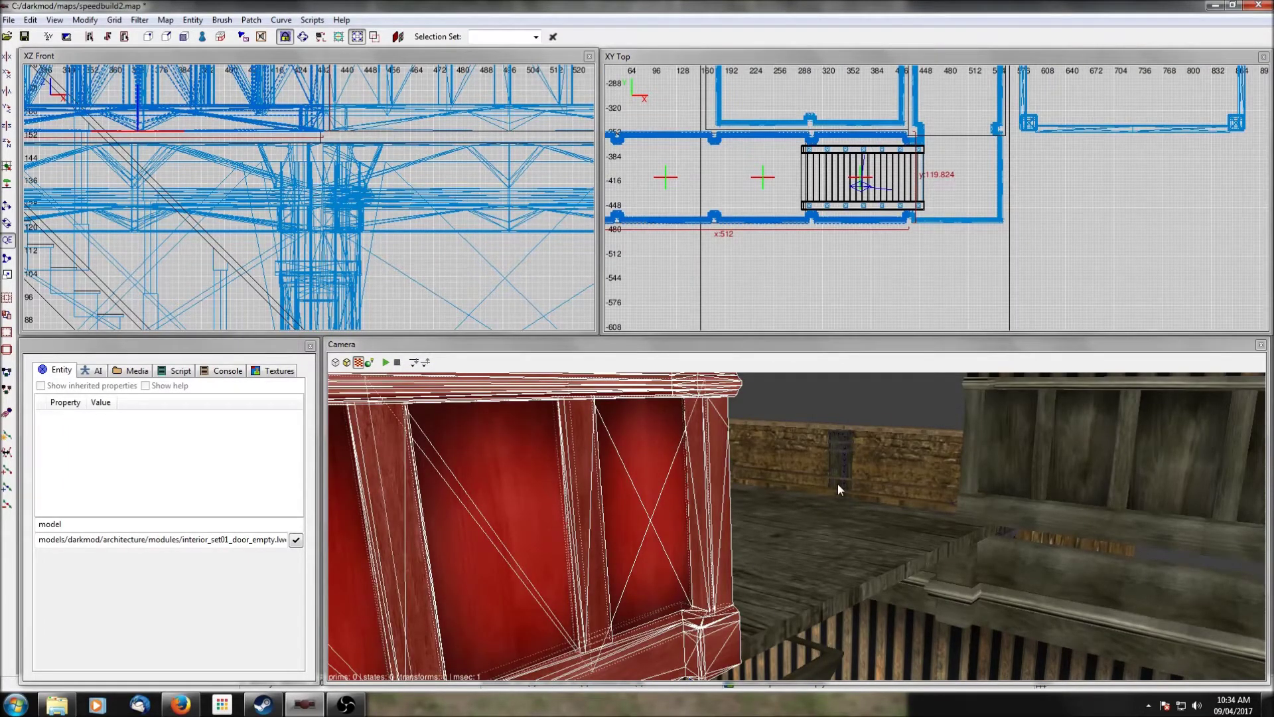
key(Escape)
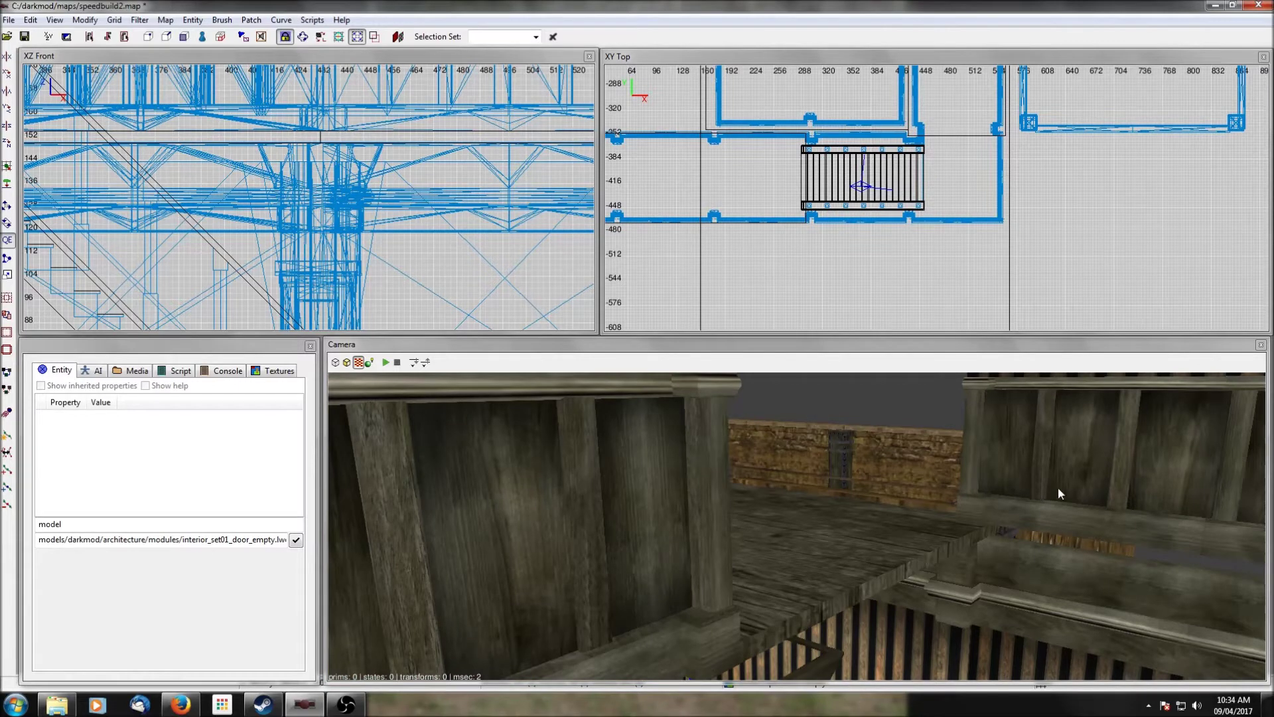
Step: Duplicate the ground-floor module on the corridor's west wall beside the south stairs and raise the copy to z 154
right_click(1058, 494)
right_click(1058, 493)
shift+click(878, 556)
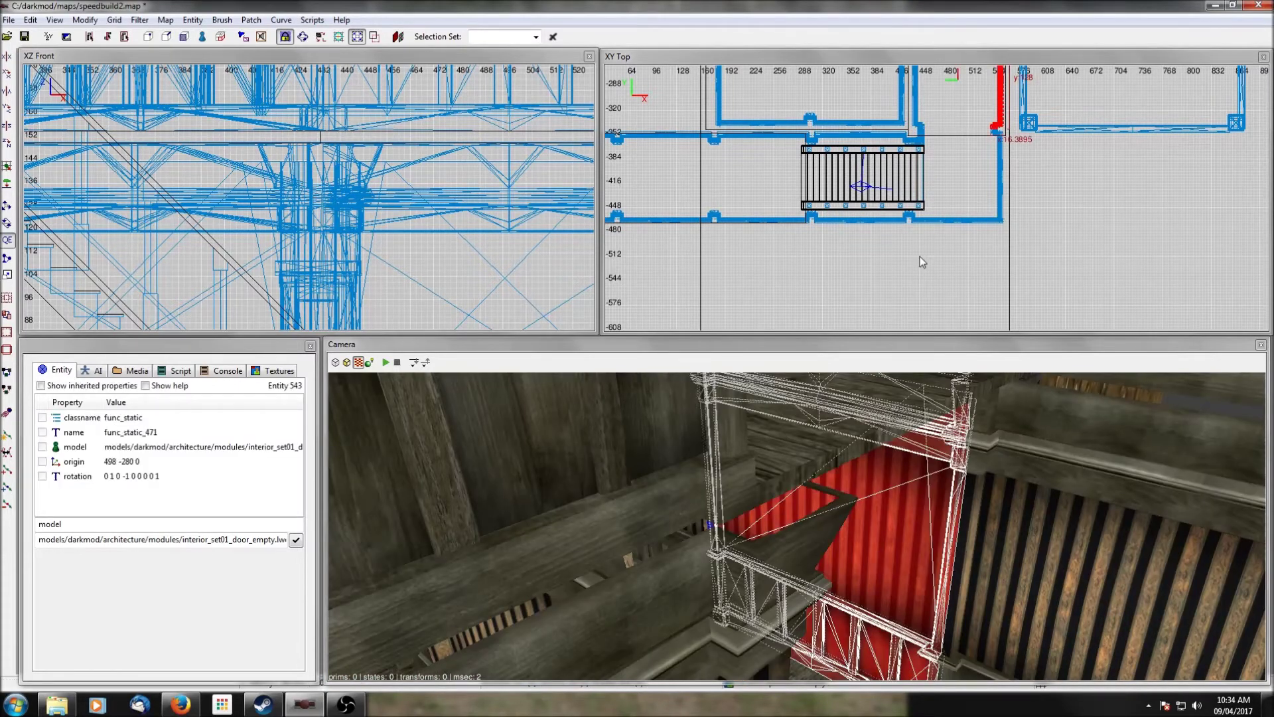
key(Escape)
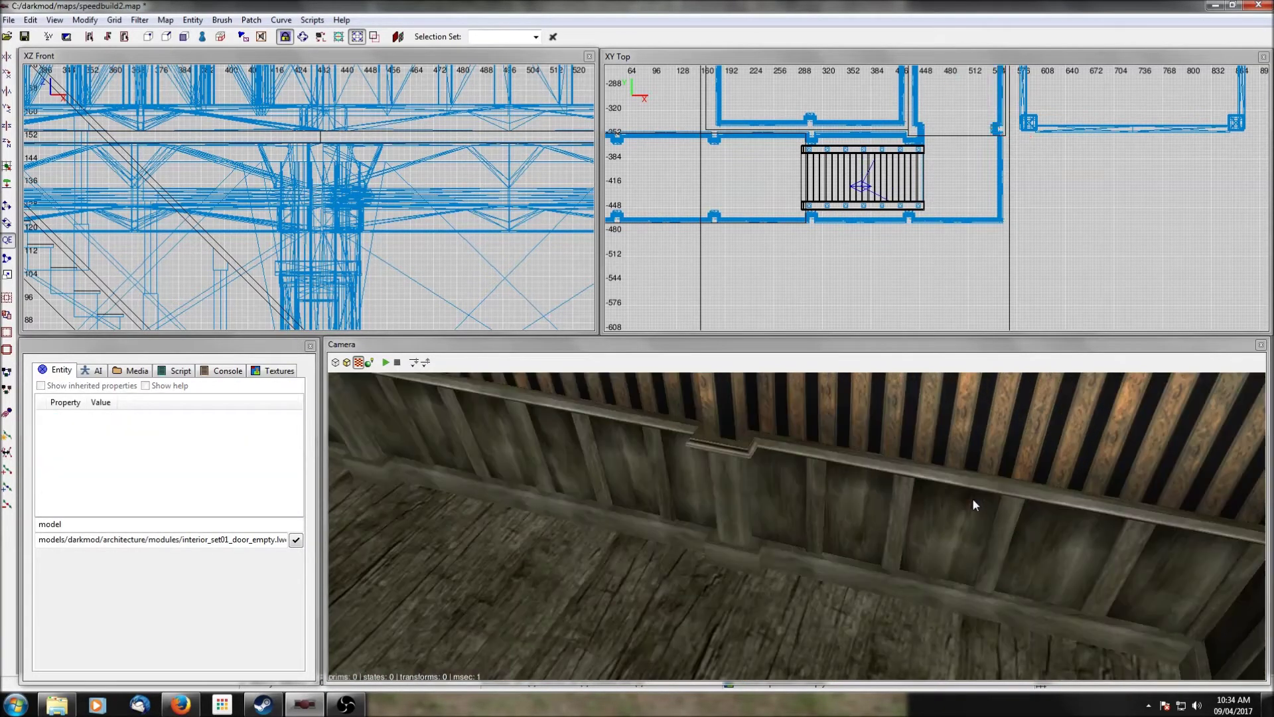
right_click(973, 498)
shift+click(933, 485)
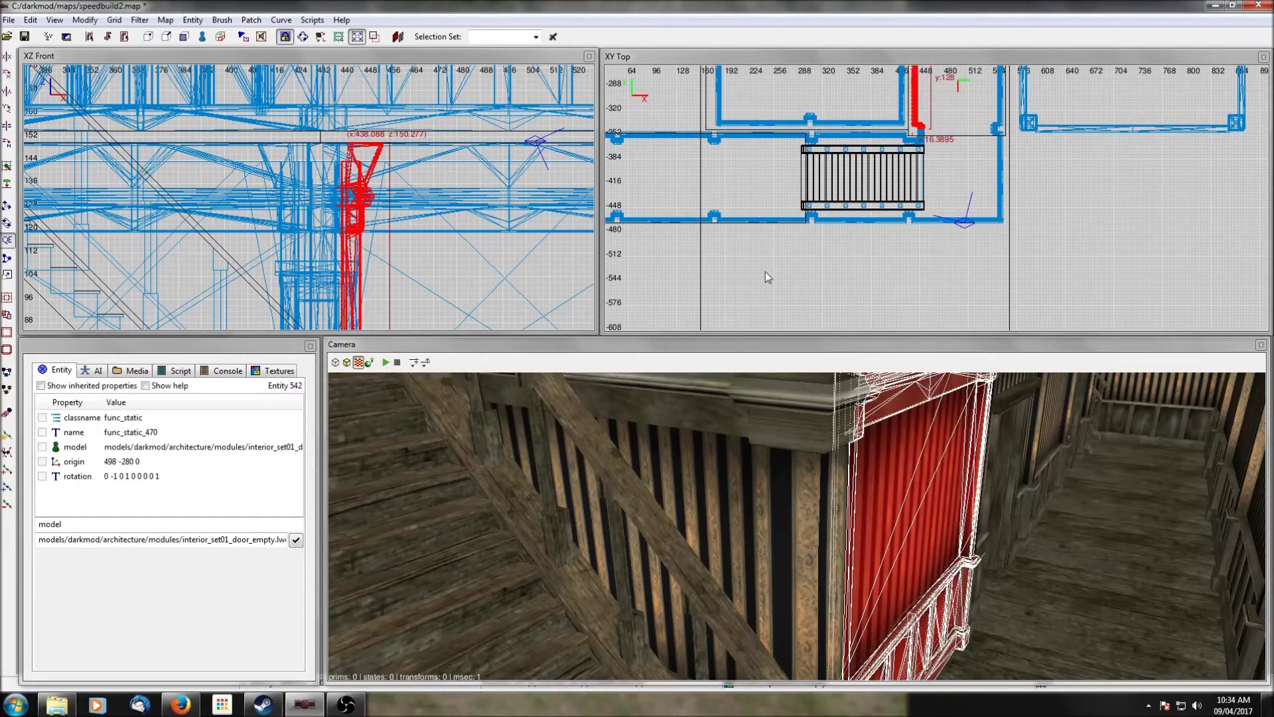
scroll(130, 184, down, 1)
click(5, 207)
scroll(308, 221, down, 5)
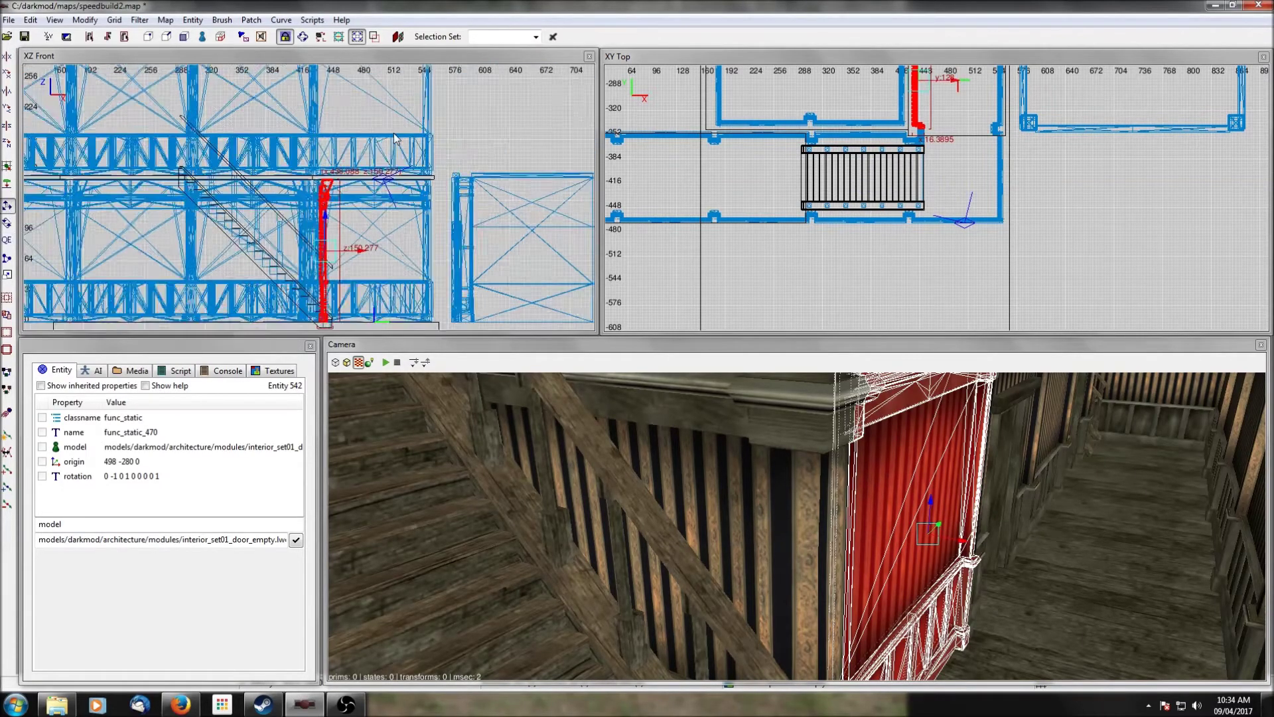
key(space)
drag(325, 206, 326, 125)
scroll(327, 126, up, 4)
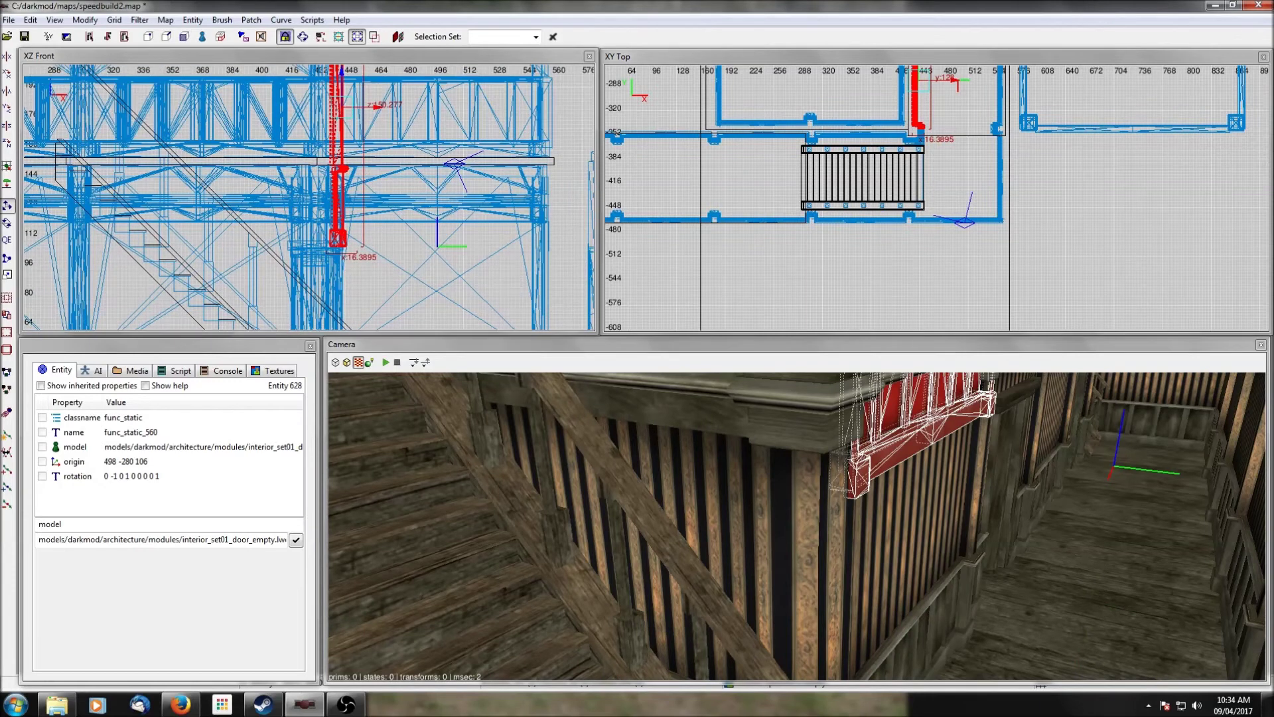
right_drag(359, 133, 375, 199)
drag(353, 233, 358, 146)
Step: Rotate the raised wall module 90 degrees about Z and move it across the corridor opening, along the south stair hall's north wall
right_click(1037, 476)
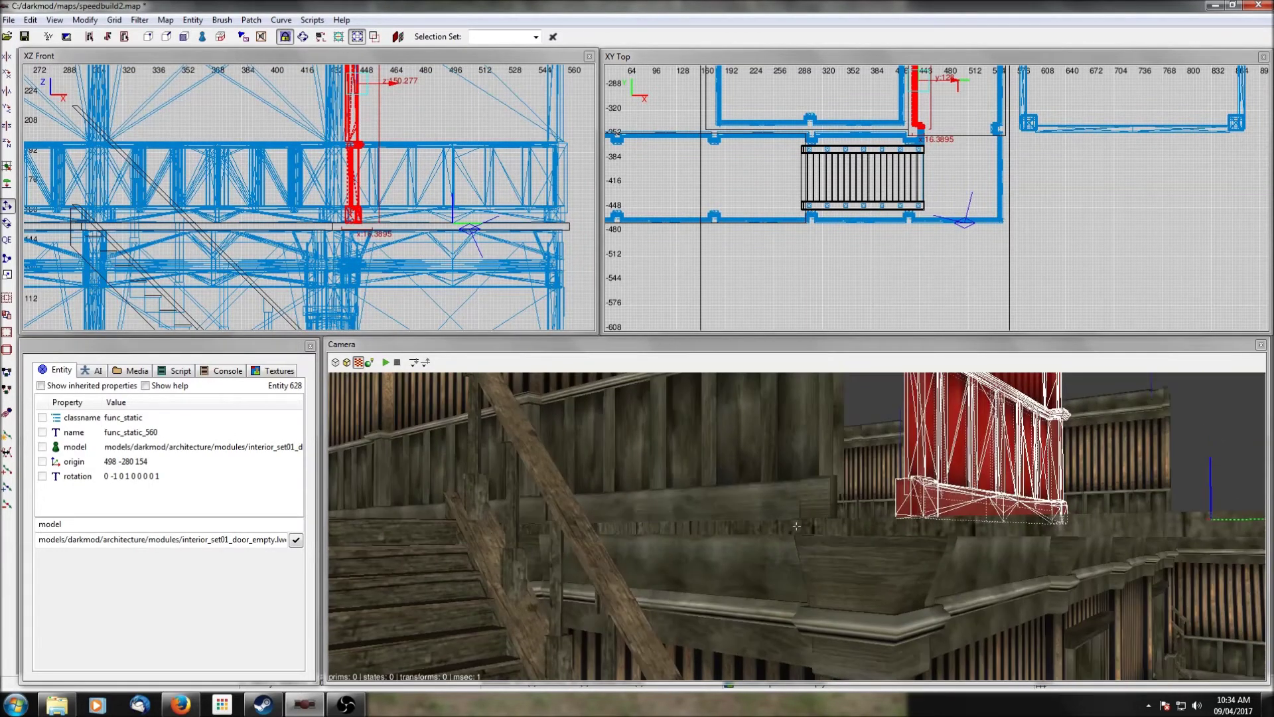
right_click(1037, 476)
key(Escape)
right_click(1039, 477)
right_click(1040, 477)
right_click(1039, 476)
right_click(1039, 476)
right_click(1073, 523)
right_click(1073, 523)
shift+click(1067, 491)
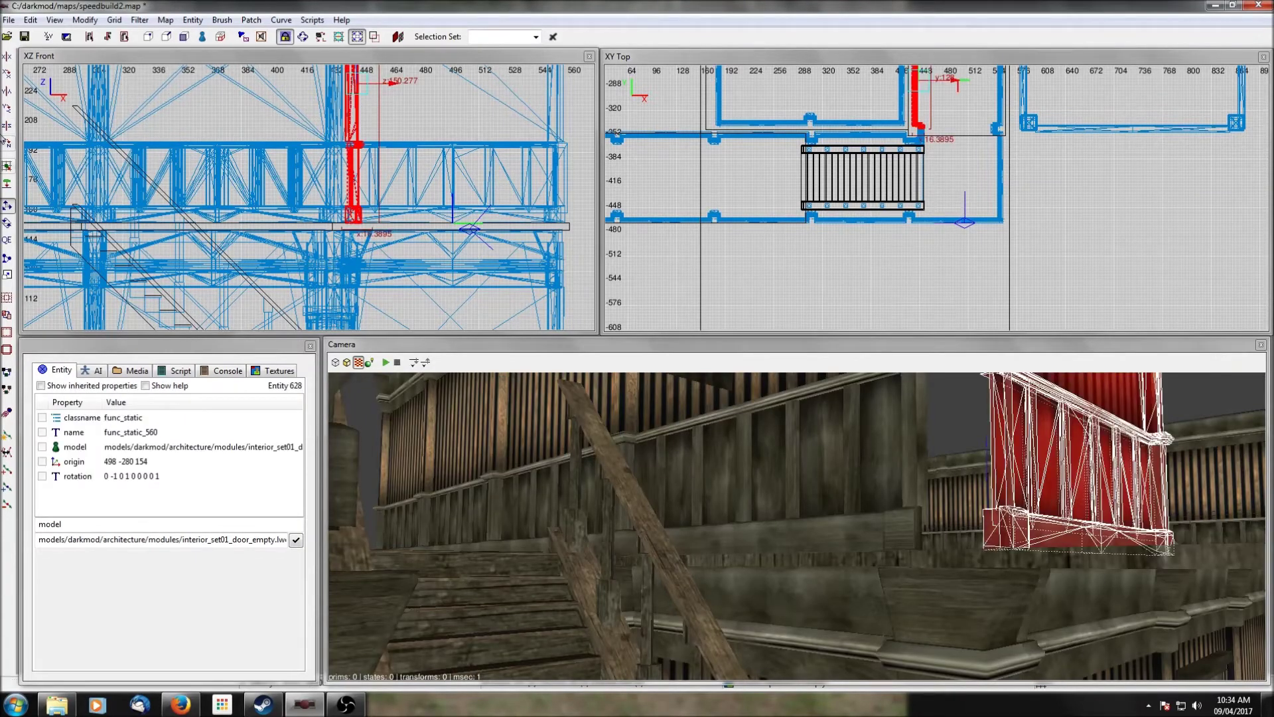
click(7, 144)
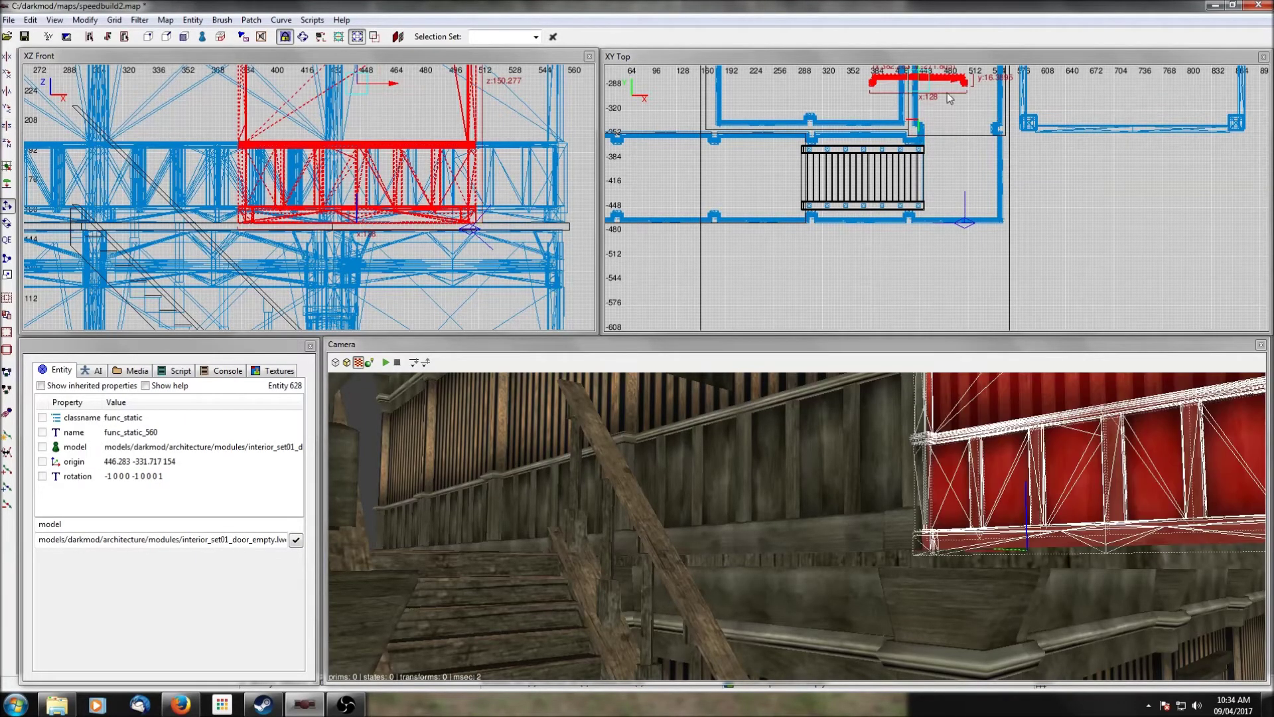
drag(922, 83, 933, 138)
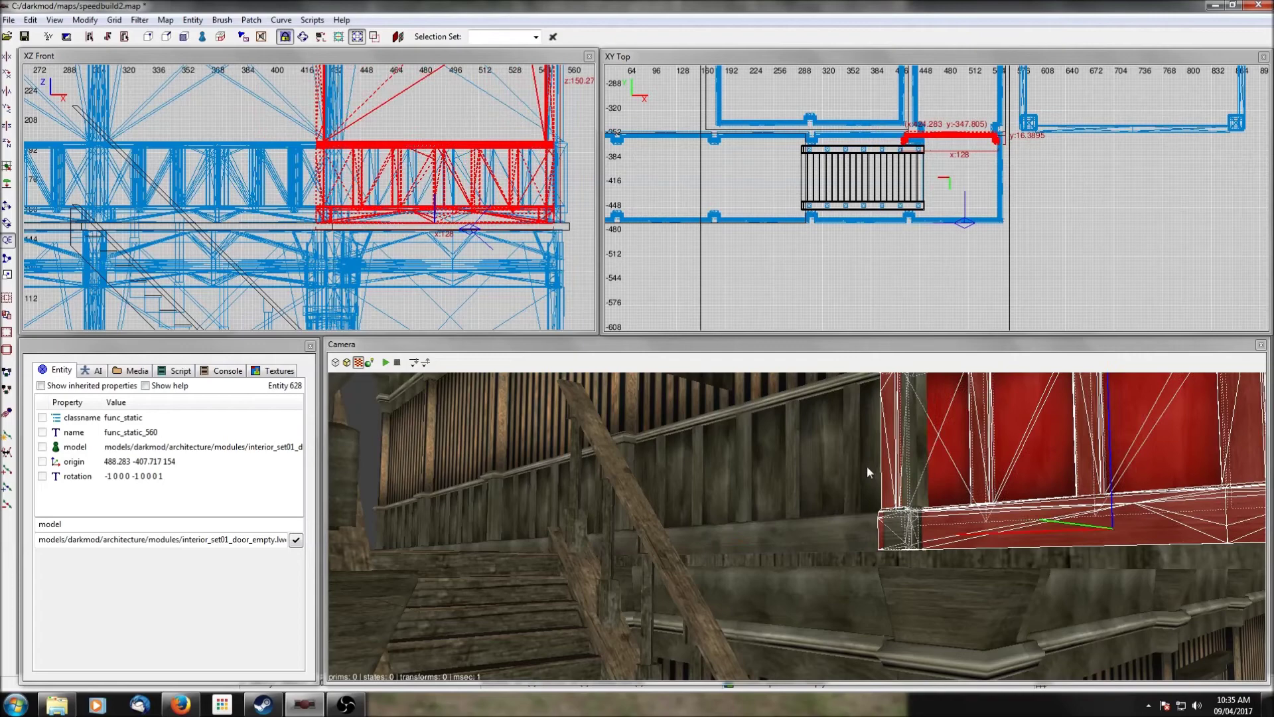
Step: Shift the rotated upper wall module 10 units east and snap it to the grid at origin 498 -408 154
right_click(856, 483)
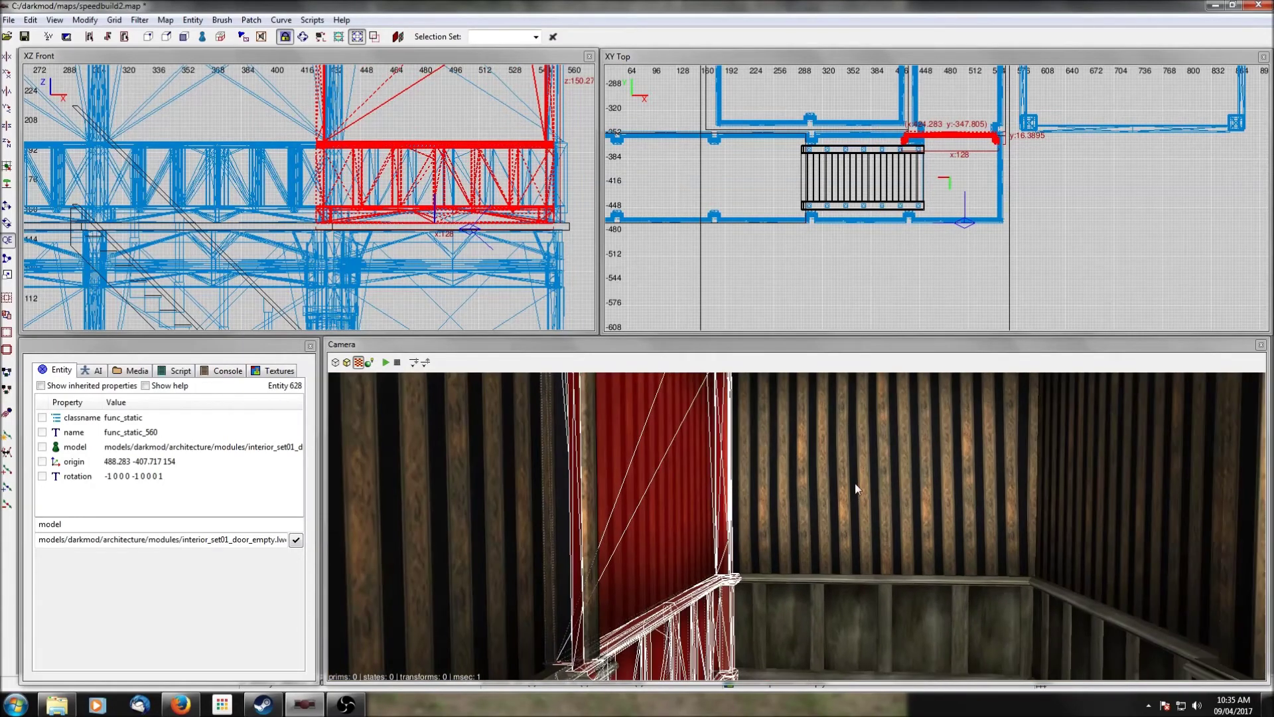
scroll(854, 485, down, 1)
shift+click(604, 527)
scroll(855, 201, up, 3)
scroll(856, 200, up, 5)
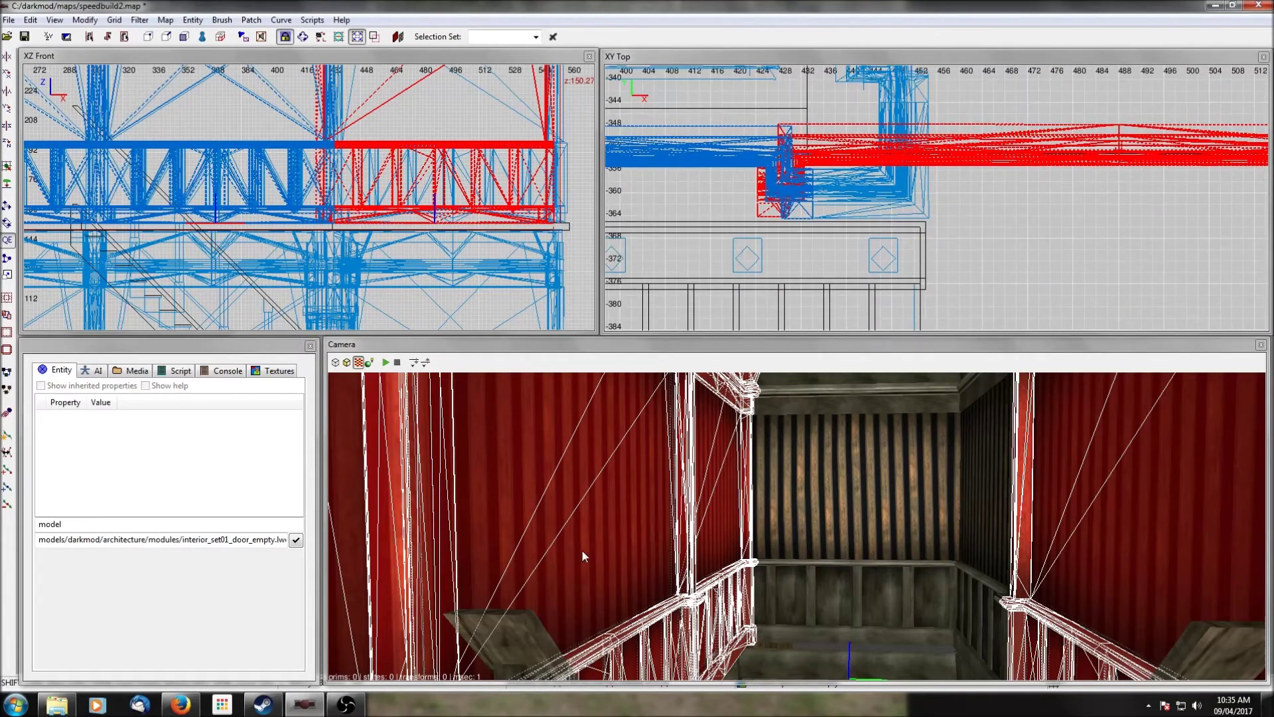
shift+click(583, 550)
drag(815, 152, 872, 155)
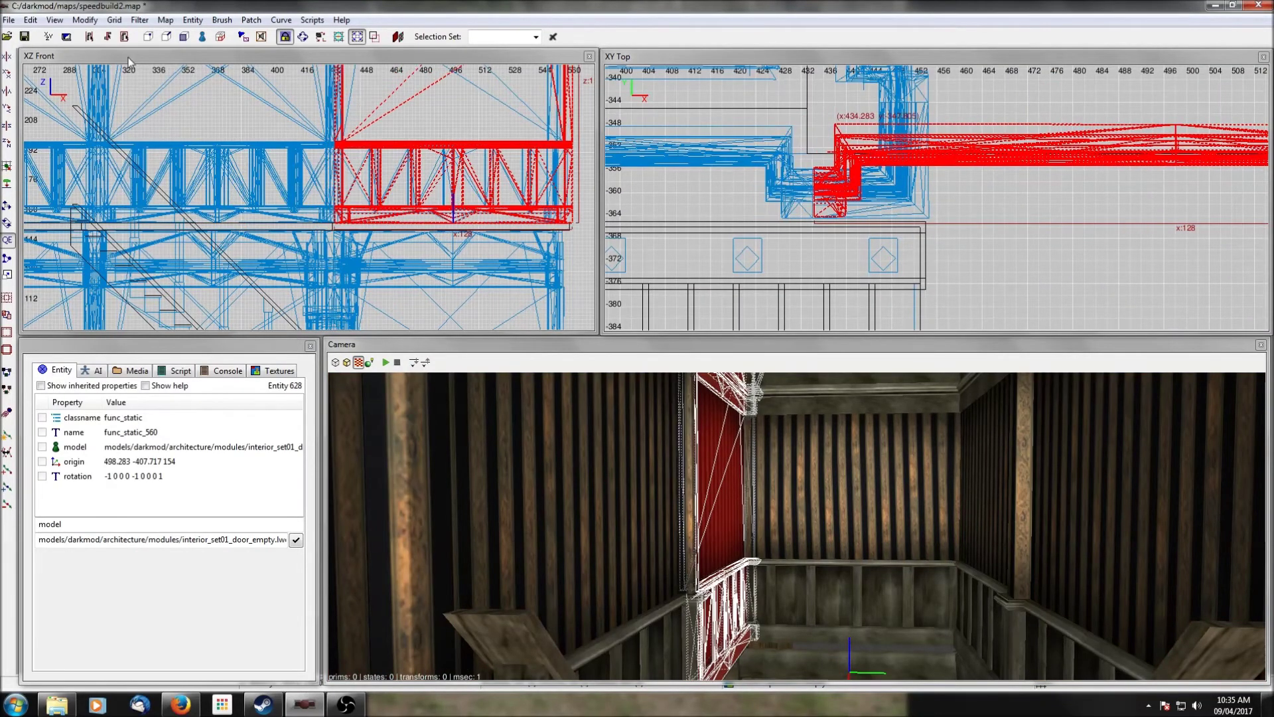
click(114, 20)
click(136, 31)
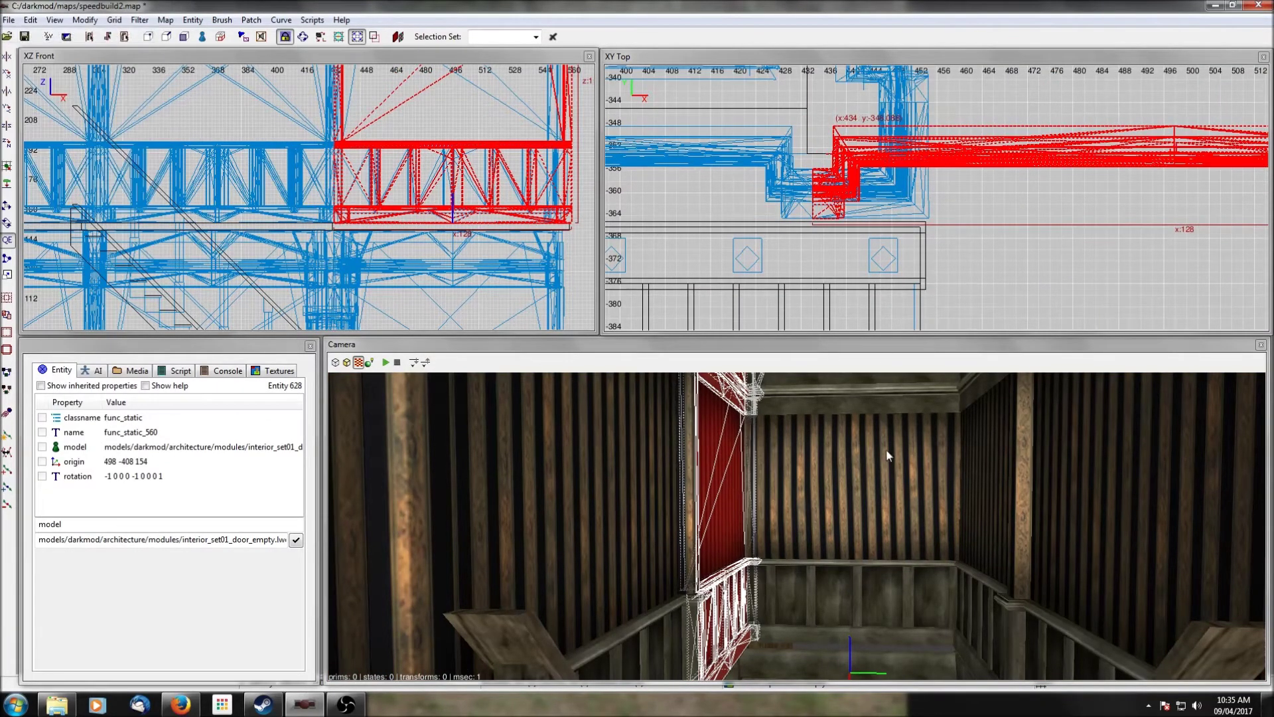
Step: Check how the new upper wall module meets the neighbouring wall group at the stairwell's east corners
key(Escape)
right_click(887, 481)
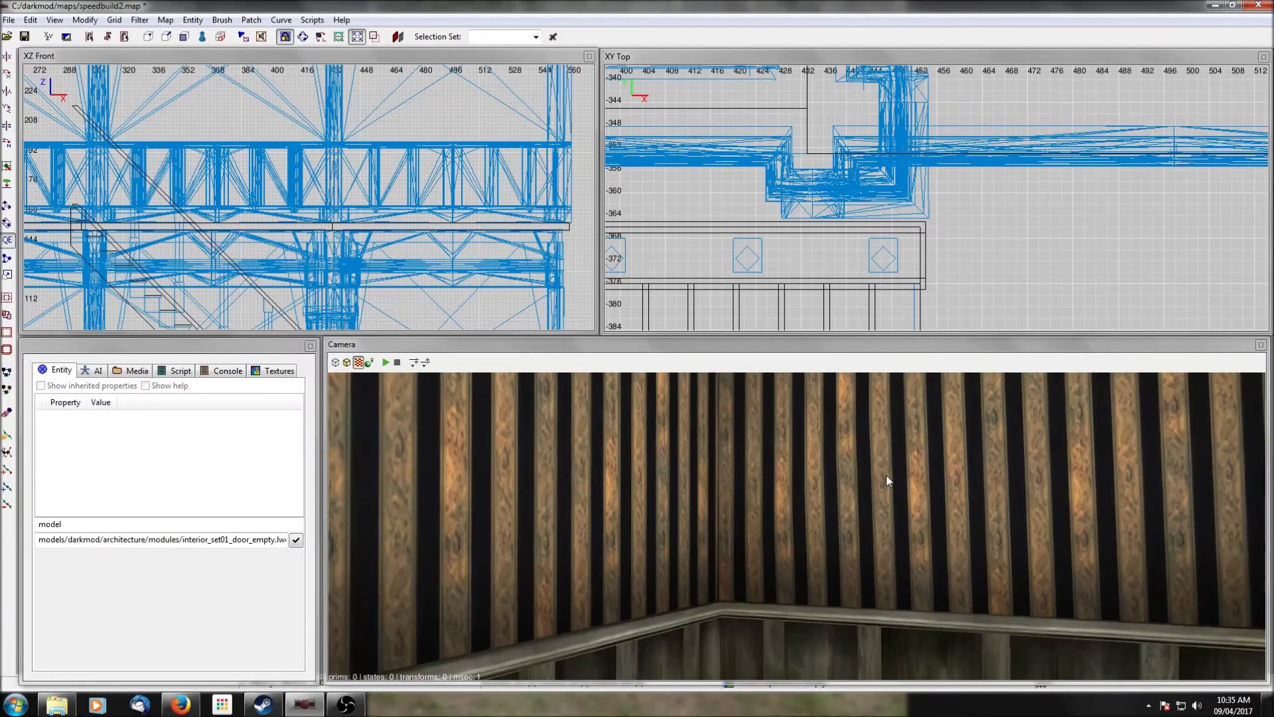
right_click(887, 481)
shift+click(702, 496)
shift+click(780, 484)
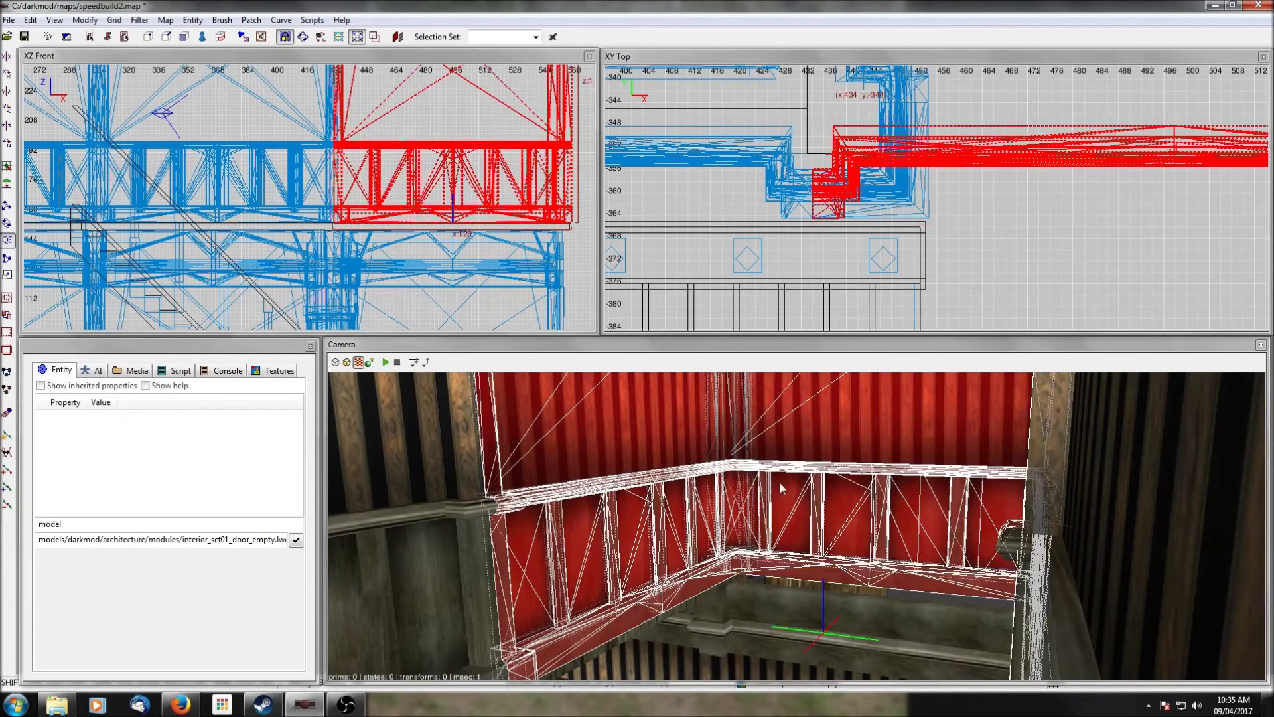
scroll(971, 179, down, 1)
scroll(971, 175, down, 2)
right_drag(971, 174, 807, 165)
key(Escape)
Step: Inspect the finished south stairwell and follow the ground-floor corridor to the north stair hall and its staircase
right_click(938, 424)
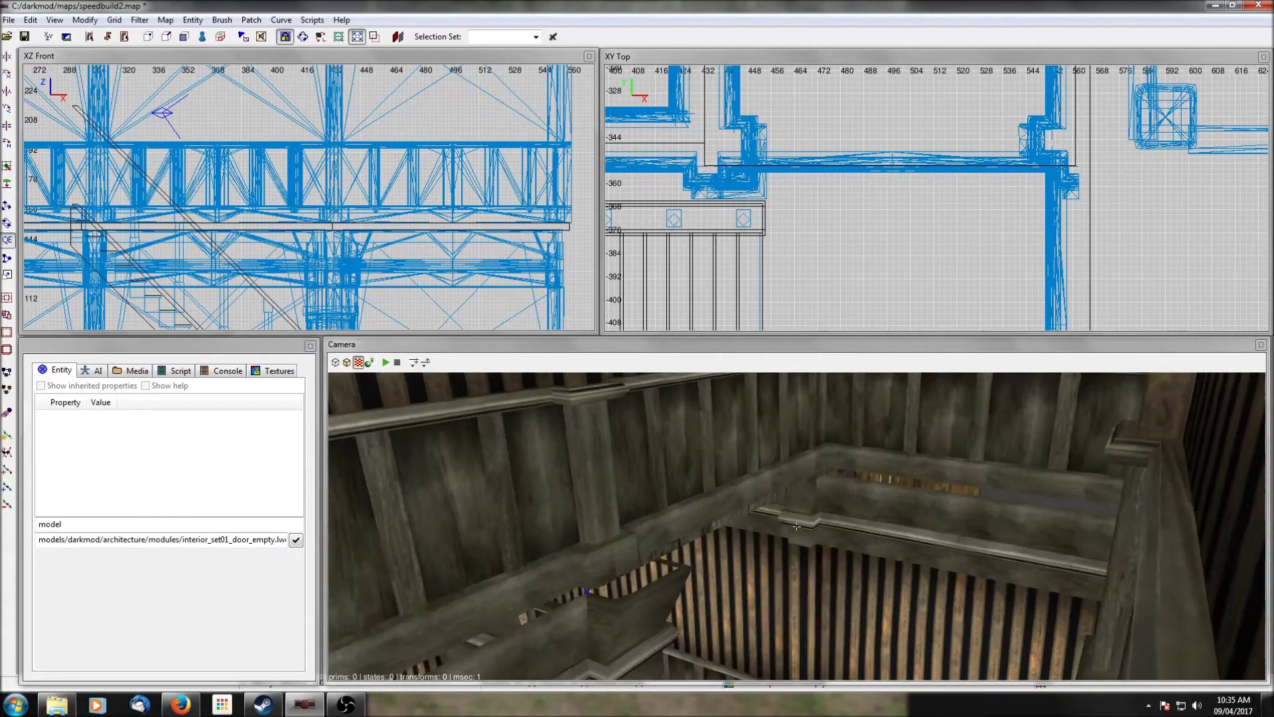
right_click(821, 444)
scroll(817, 445, up, 1)
right_click(817, 450)
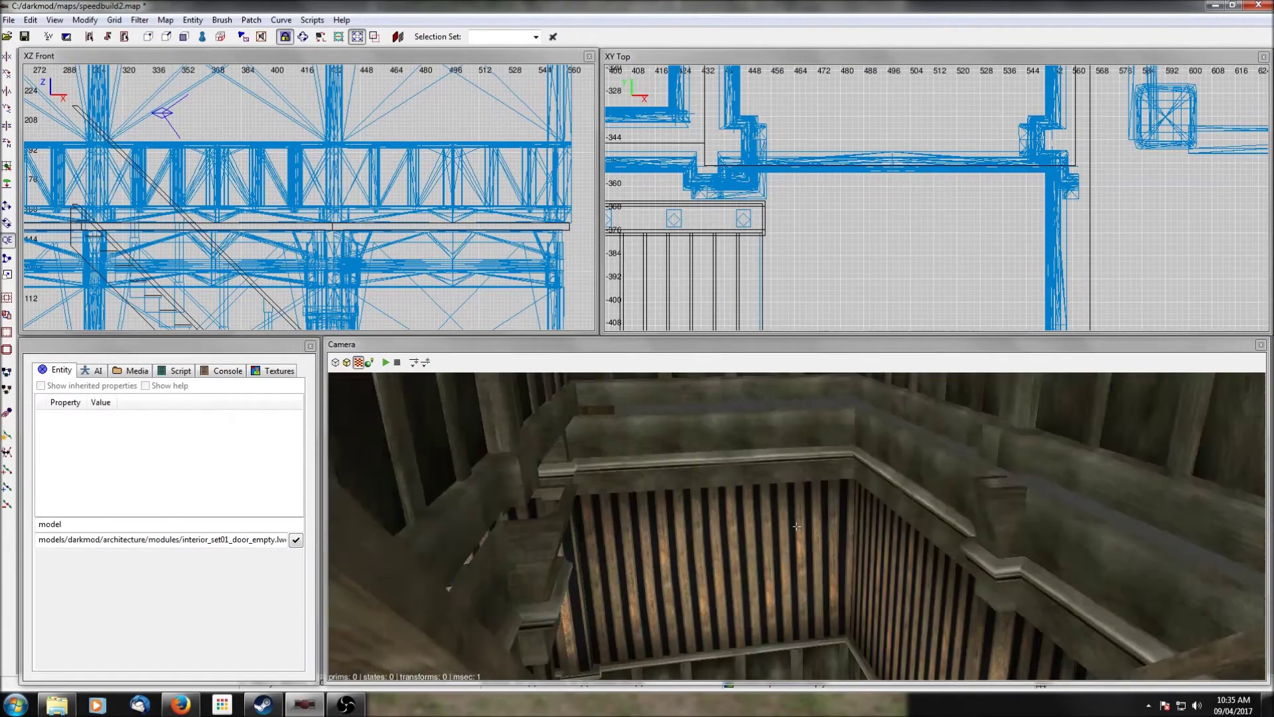
right_click(800, 445)
scroll(801, 435, up, 2)
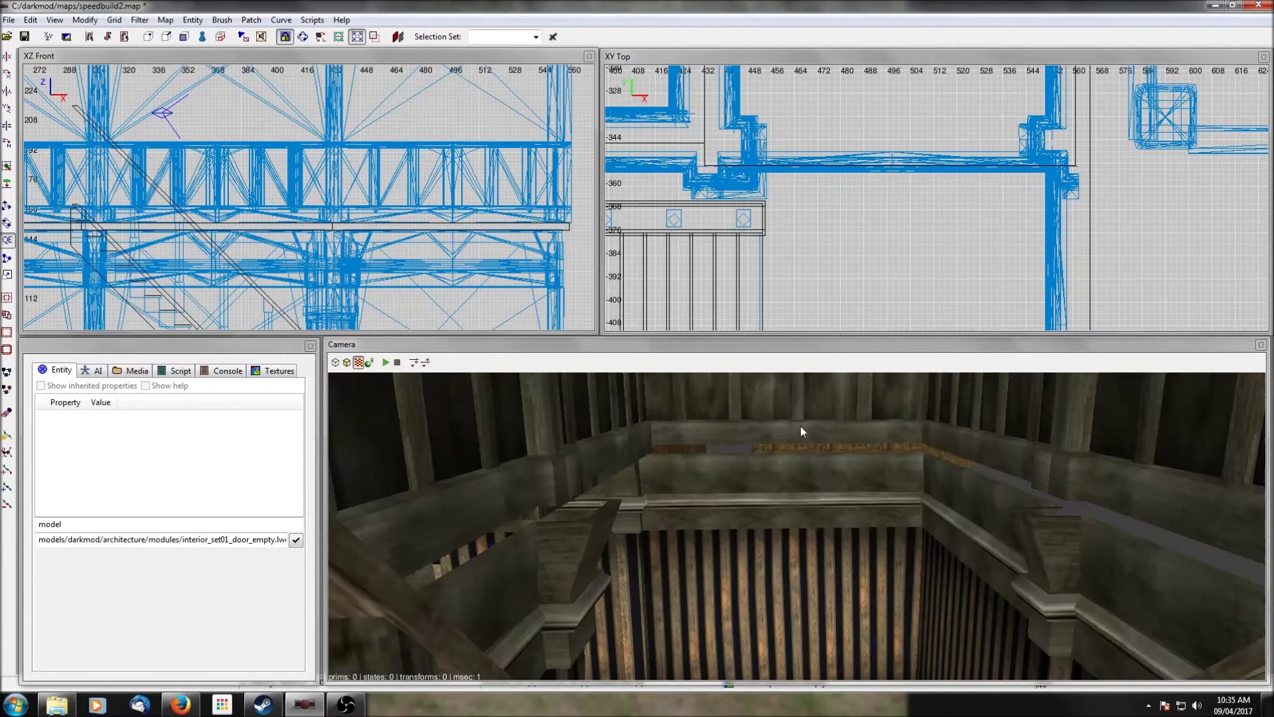
right_click(801, 427)
right_click(799, 427)
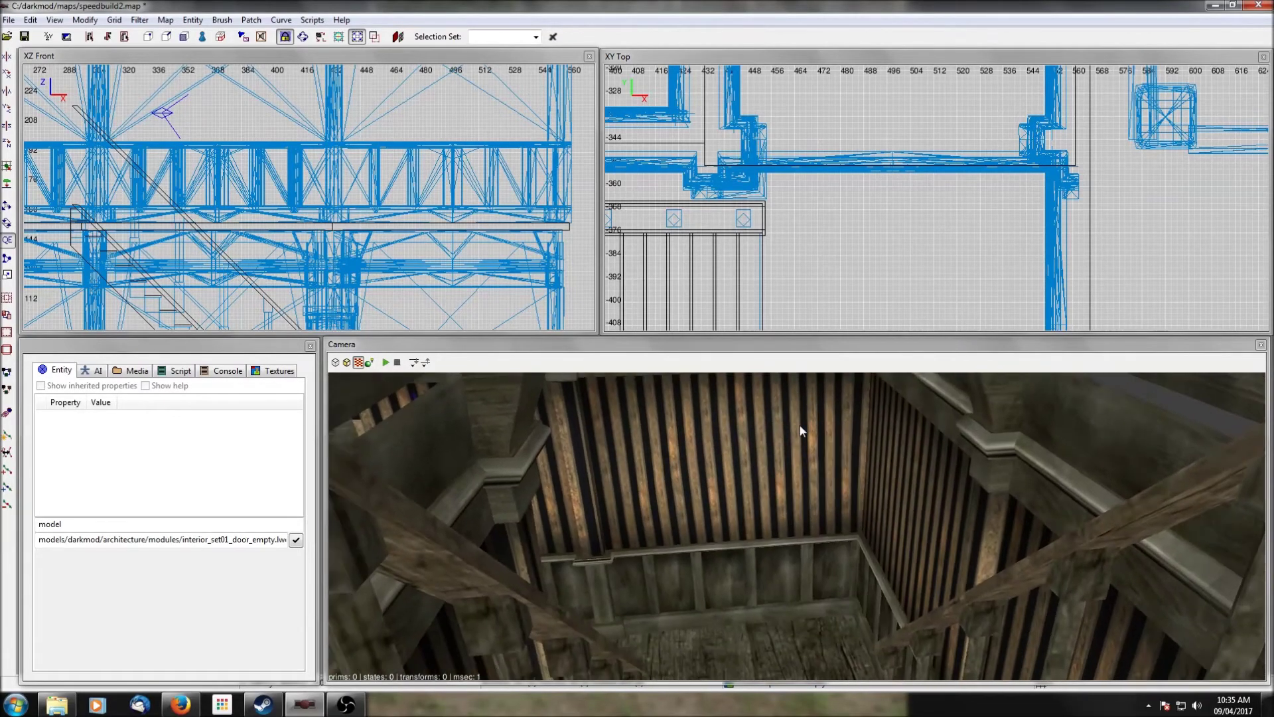
scroll(799, 427, up, 2)
scroll(799, 427, up, 1)
right_click(799, 426)
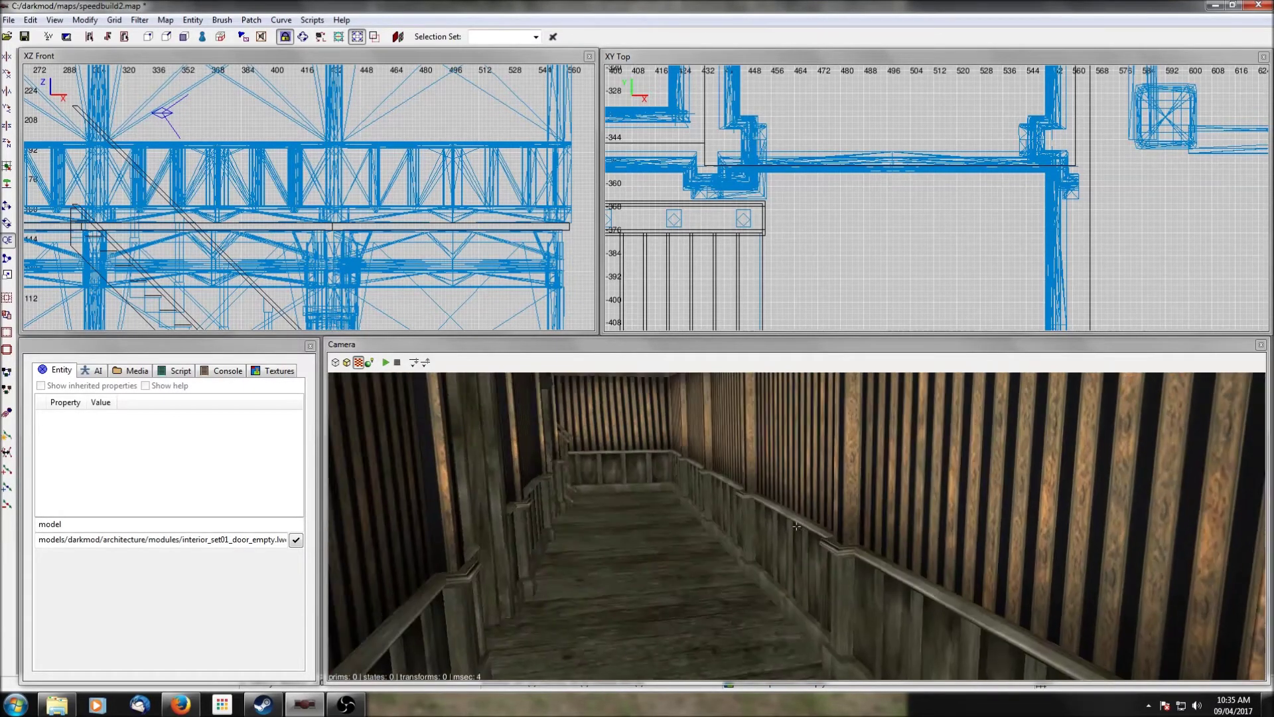
right_click(799, 427)
scroll(799, 427, up, 3)
key(Left)
right_click(799, 426)
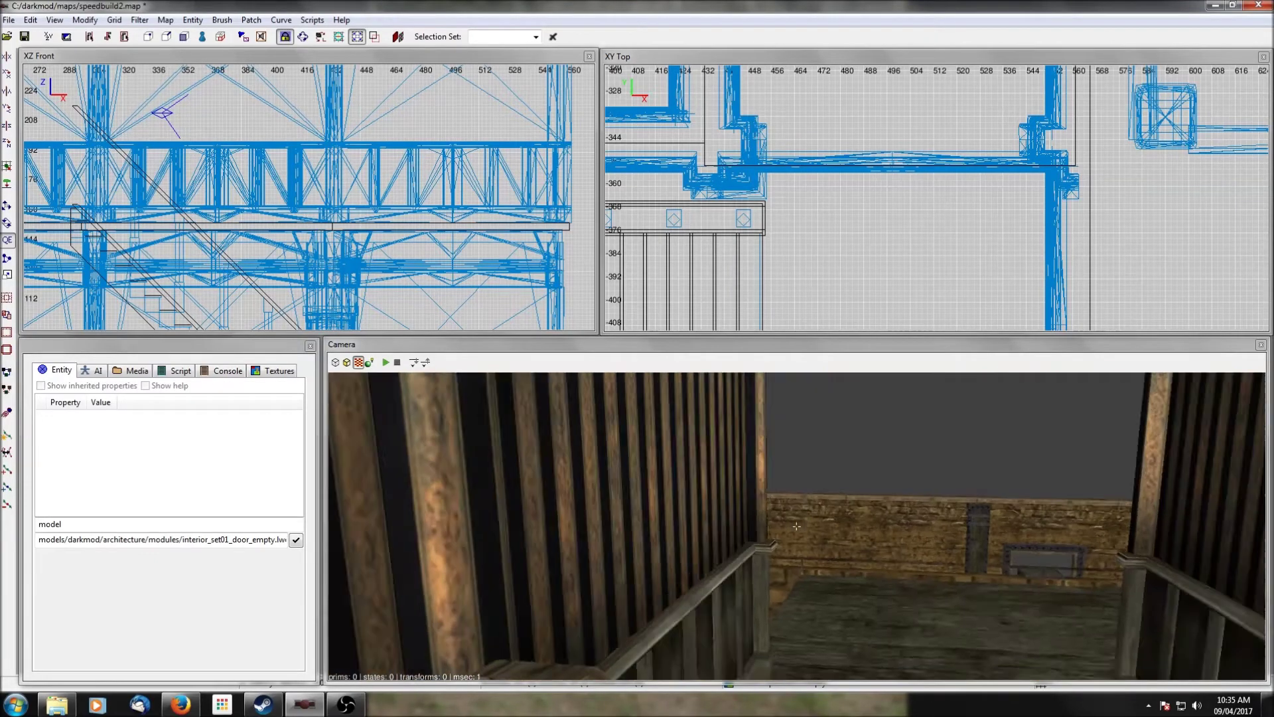
right_click(797, 424)
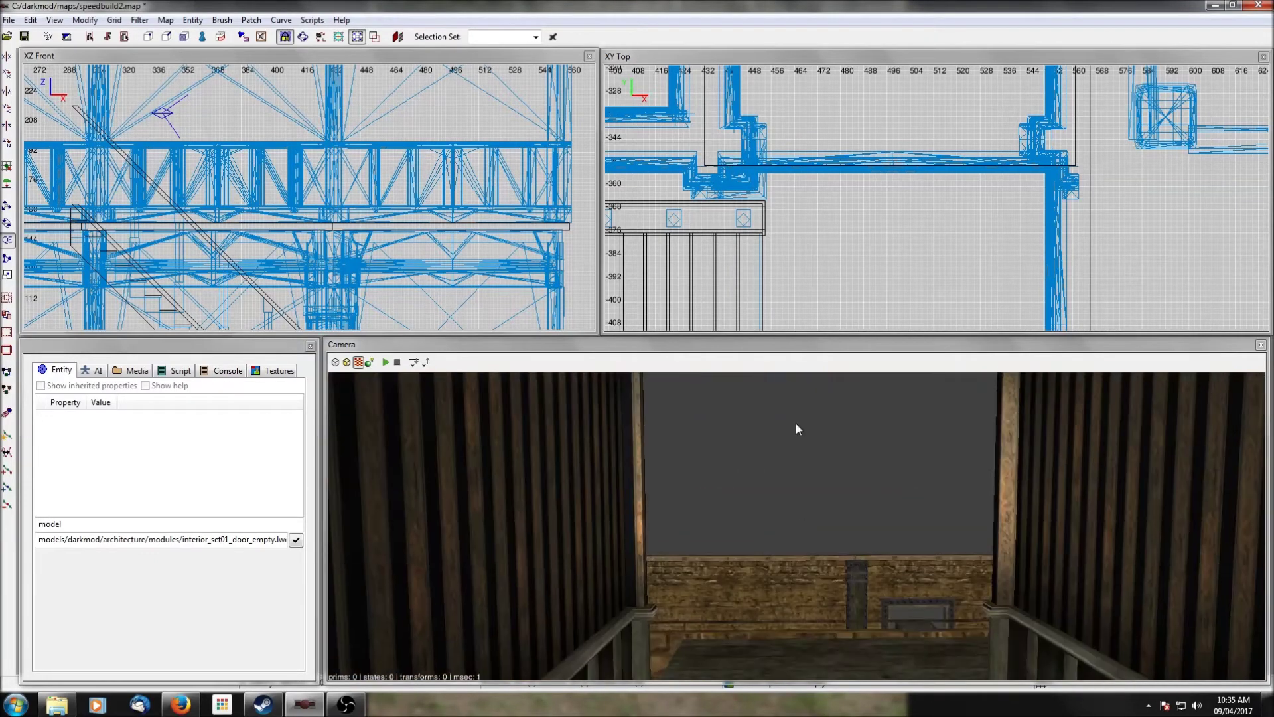
Step: Shorten the upper floor slab's north end by pulling its edge south to the north stair hall's south wall, about y 185
scroll(796, 425, down, 2)
right_click(796, 425)
right_click(796, 425)
shift+click(819, 478)
scroll(922, 139, down, 6)
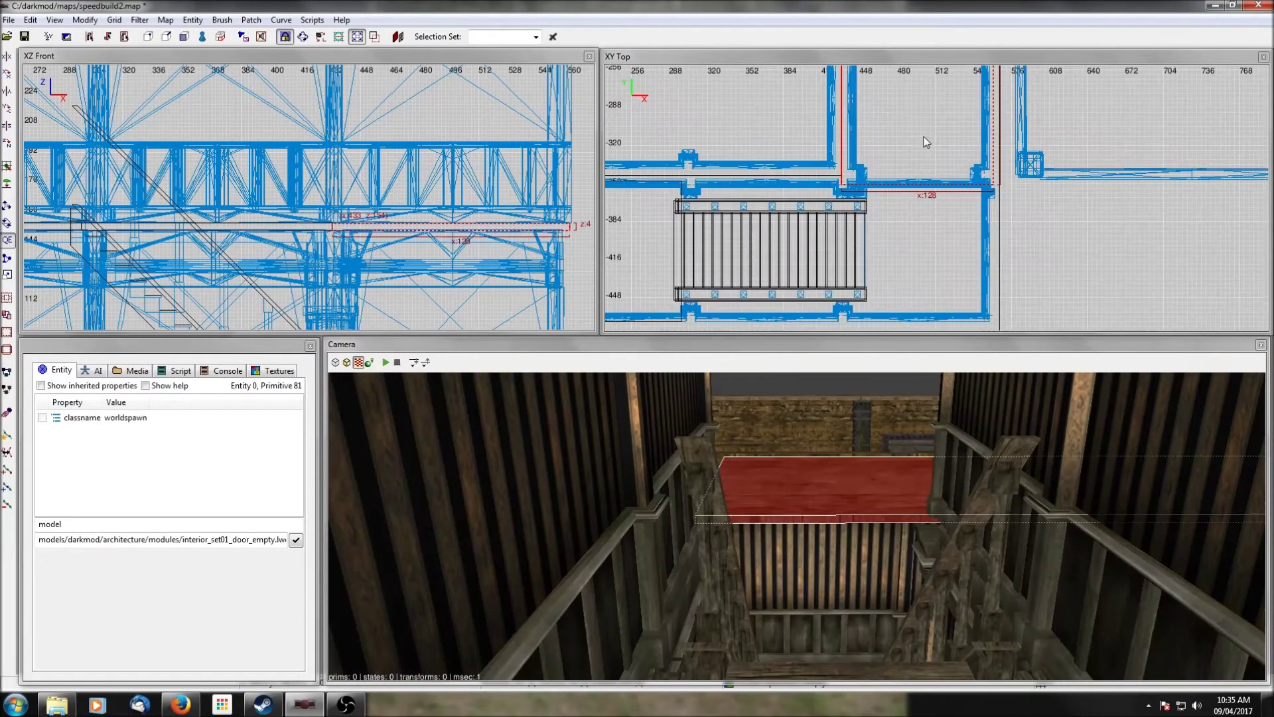
scroll(929, 122, up, 5)
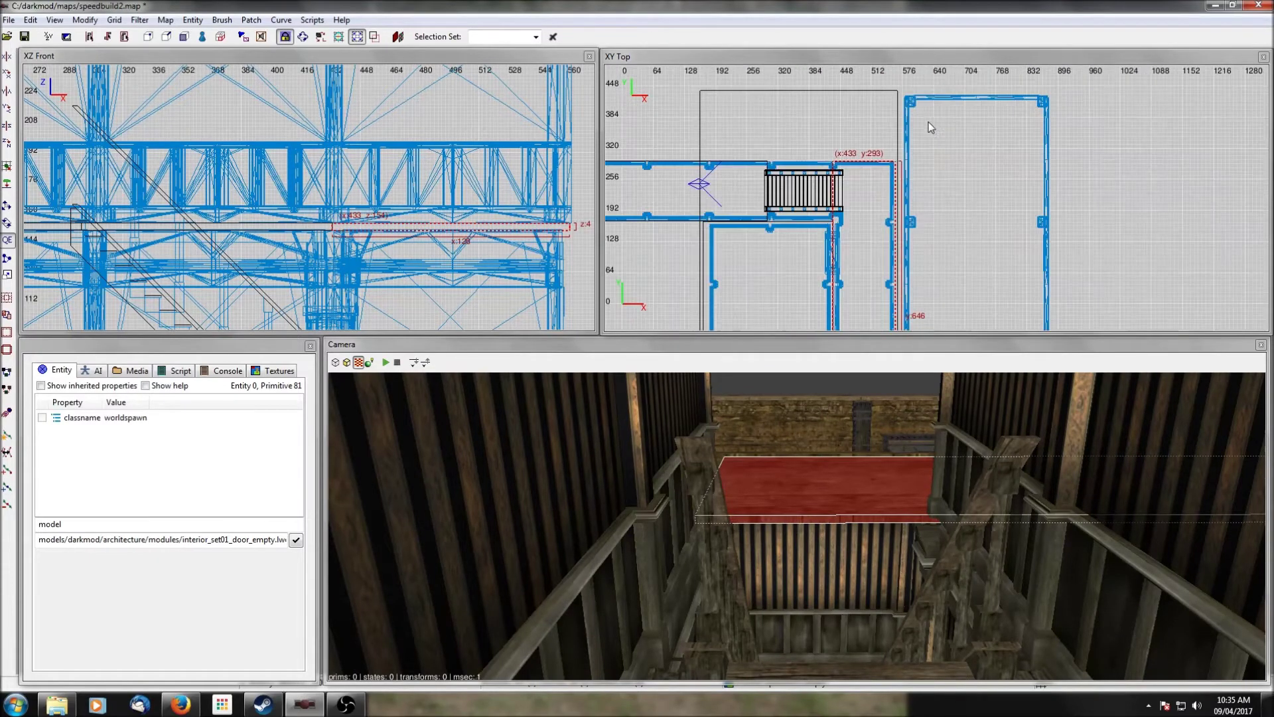
drag(916, 111, 914, 186)
scroll(913, 186, up, 3)
scroll(925, 192, up, 2)
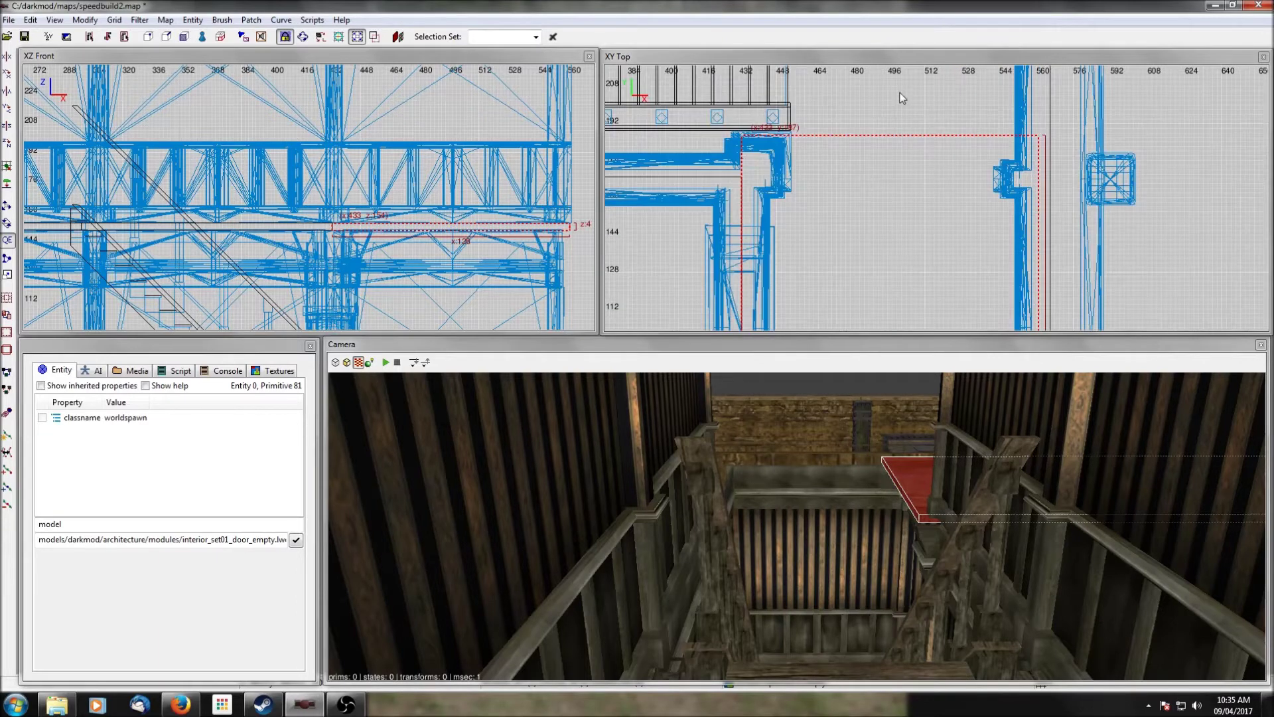
drag(892, 77, 890, 103)
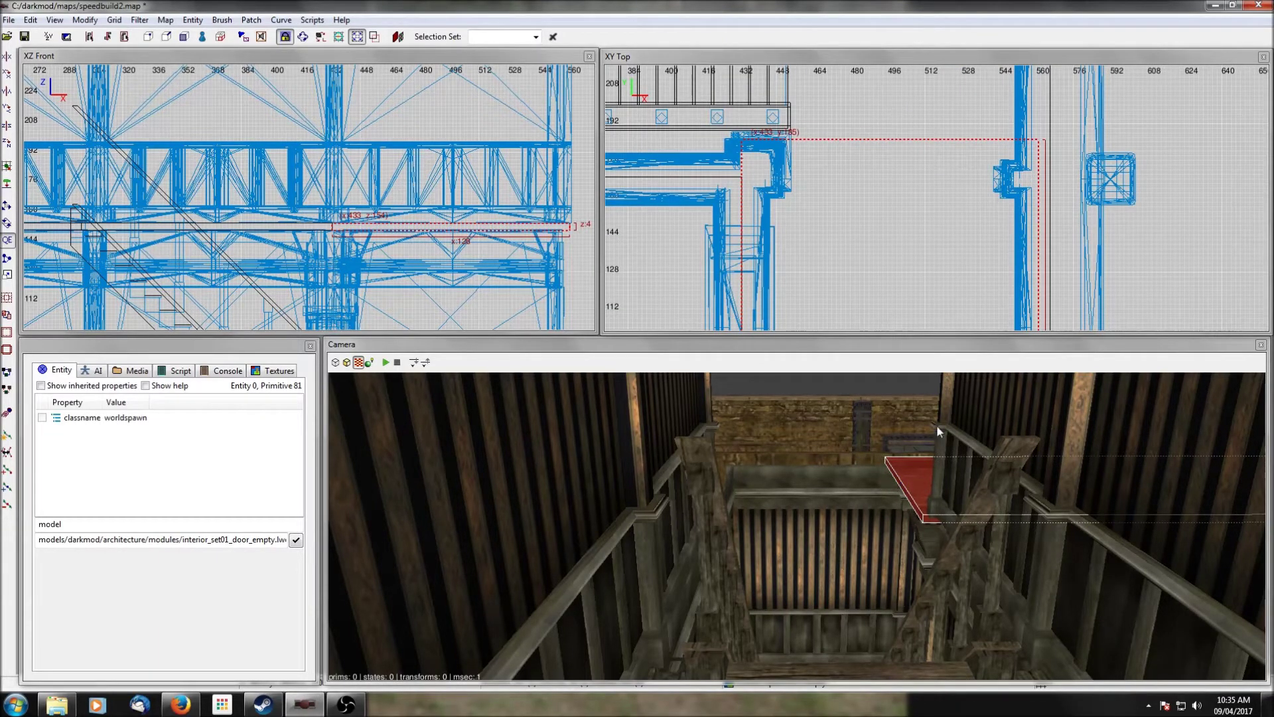
key(Escape)
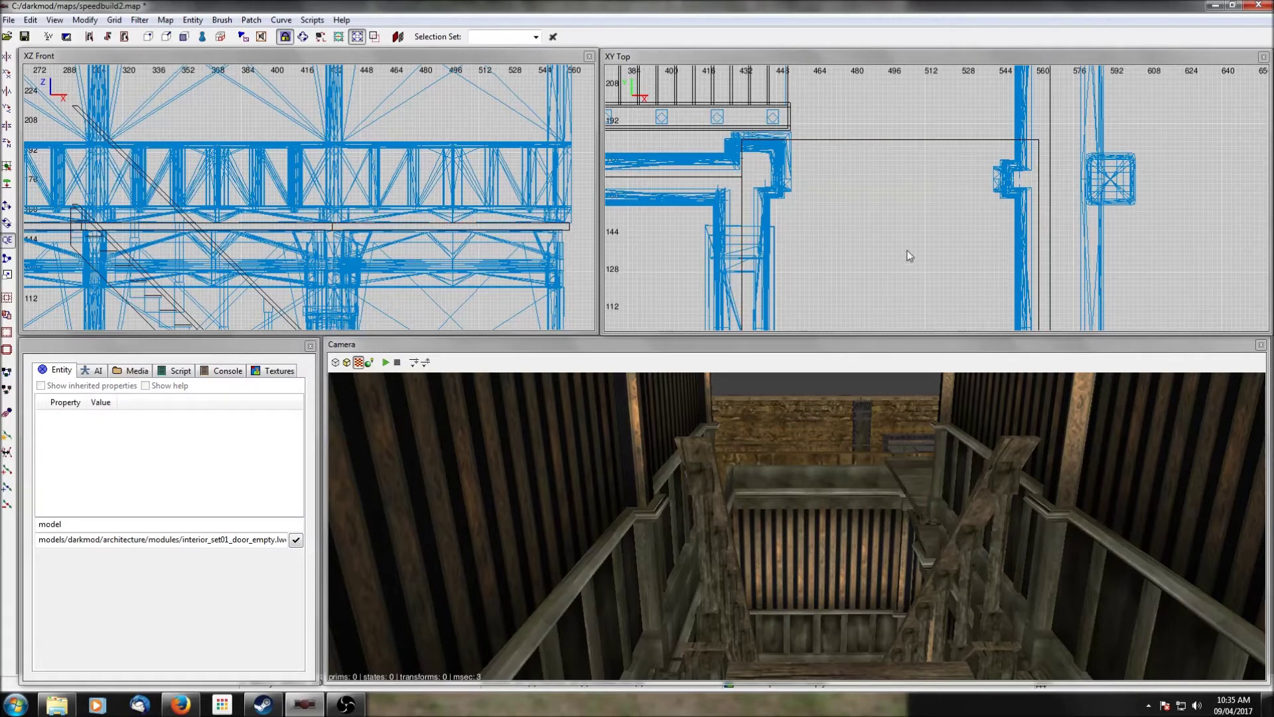
Step: Duplicate the ground-floor corner wall module at the north stair hall's east end and raise the copy to z 154
shift+click(784, 436)
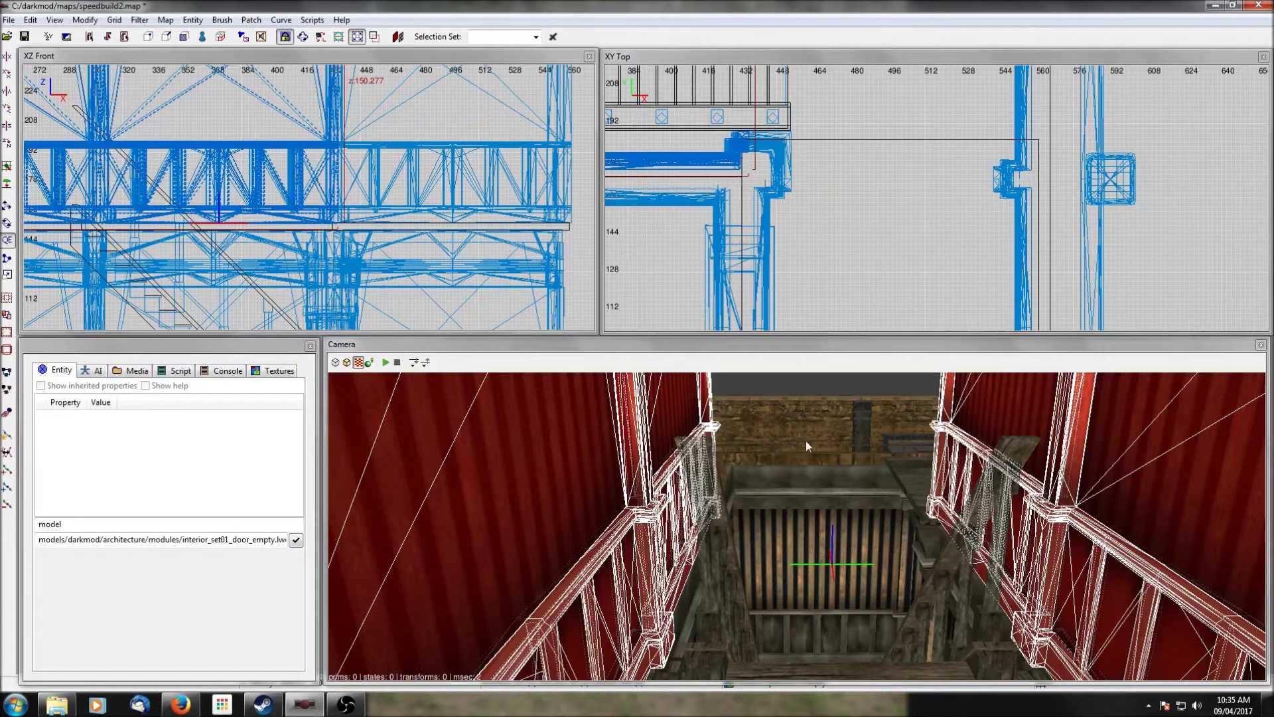
scroll(887, 128, down, 4)
key(Escape)
shift+click(902, 144)
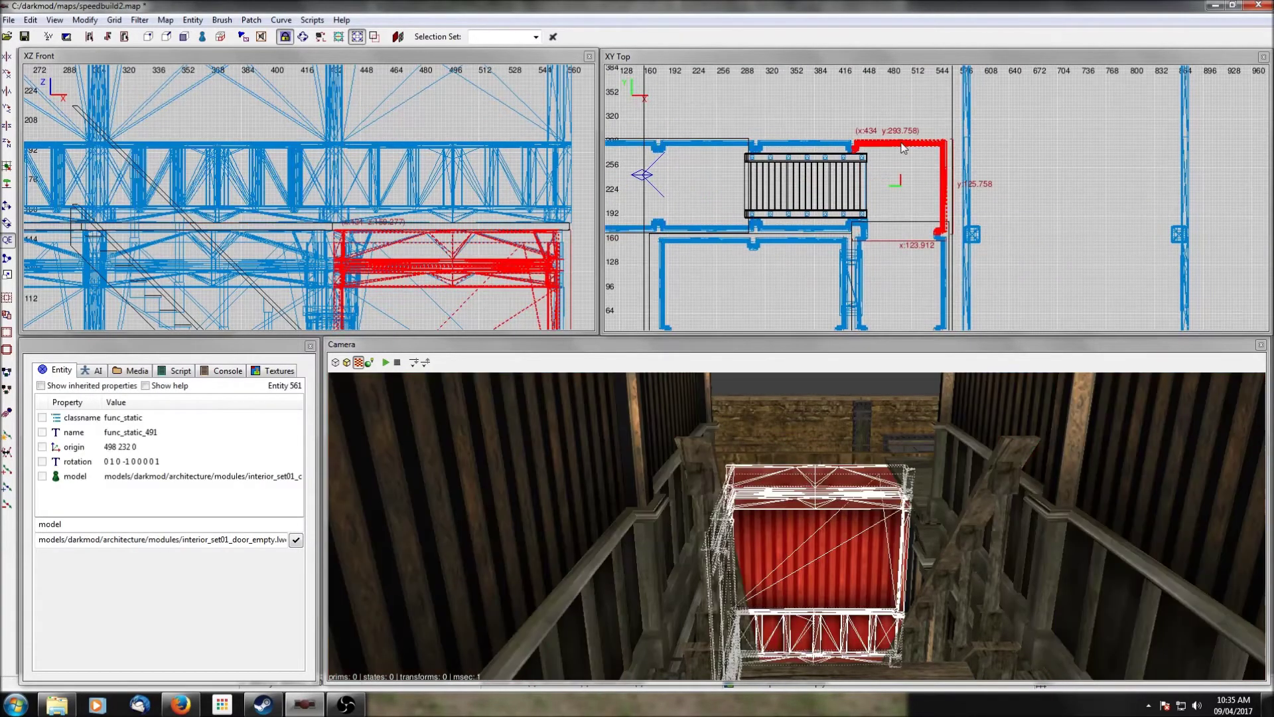
key(space)
drag(422, 290, 425, 83)
drag(425, 238, 424, 171)
scroll(426, 181, up, 3)
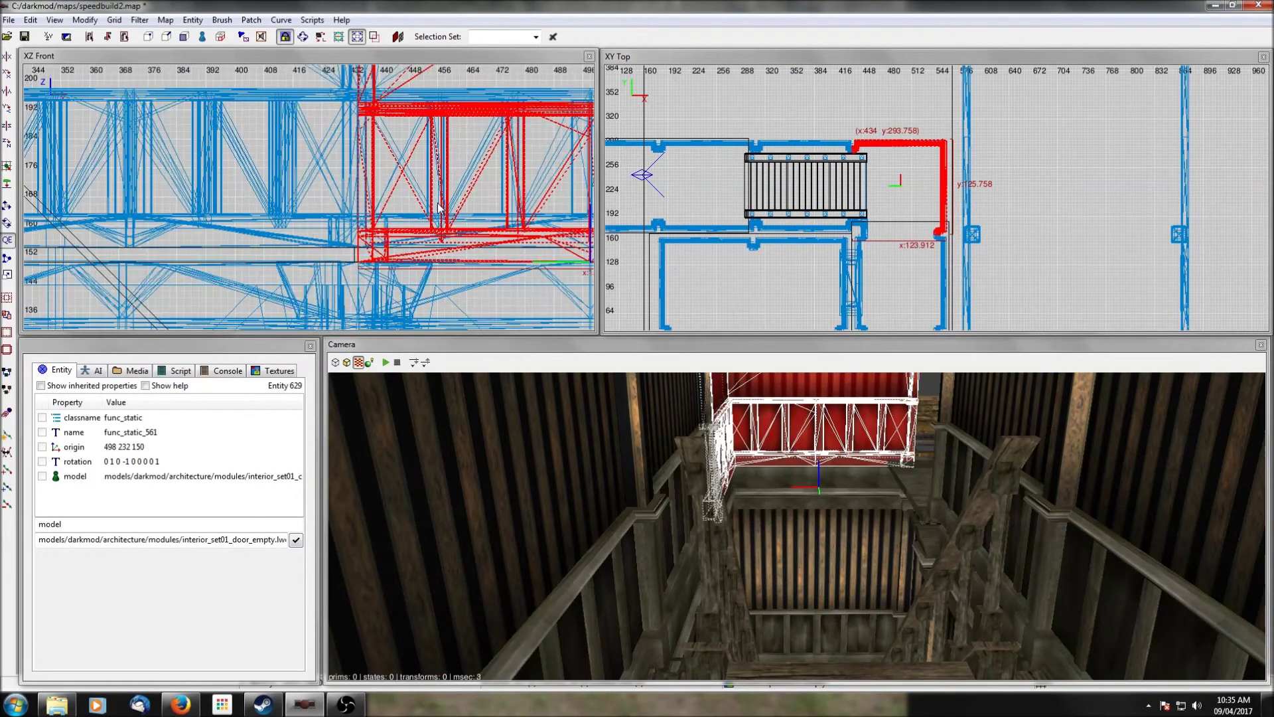
drag(450, 232, 452, 218)
Step: Shift the raised corner module 2 units east to origin 500 232 154, lining its north-wall post up with the neighbouring upper wall
right_click(893, 461)
scroll(893, 462, up, 3)
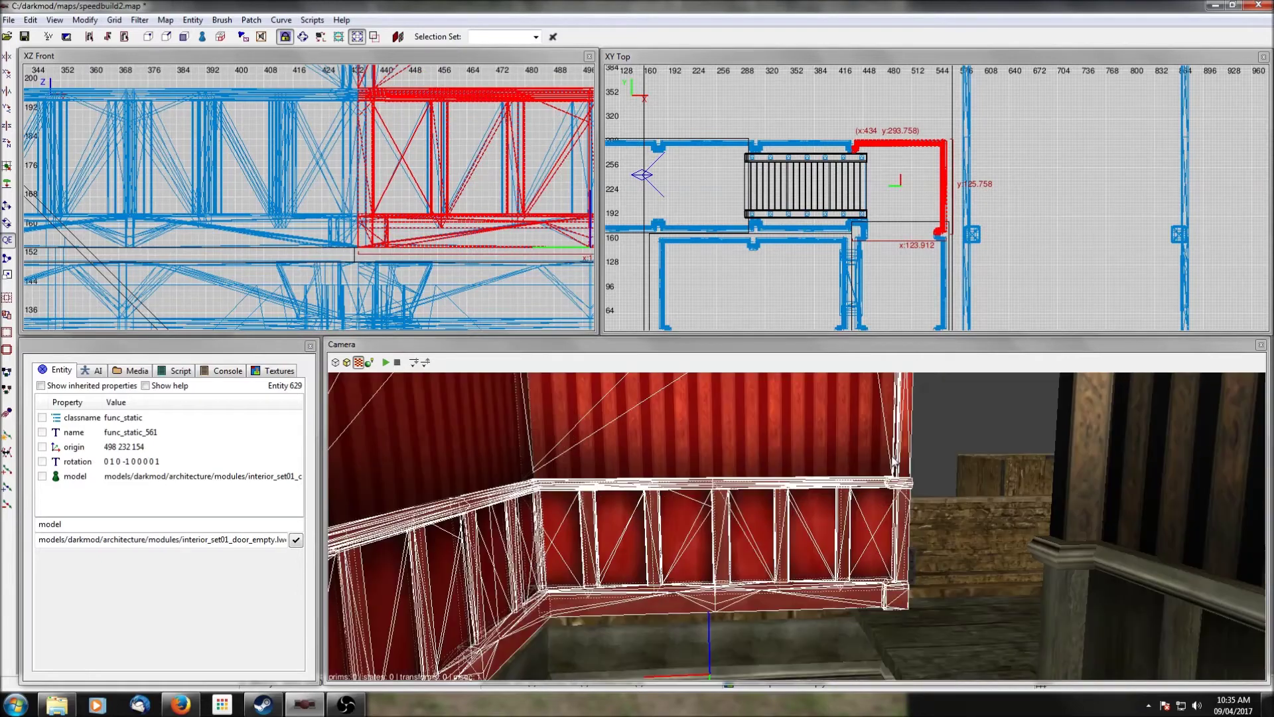
right_click(893, 462)
scroll(893, 176, up, 10)
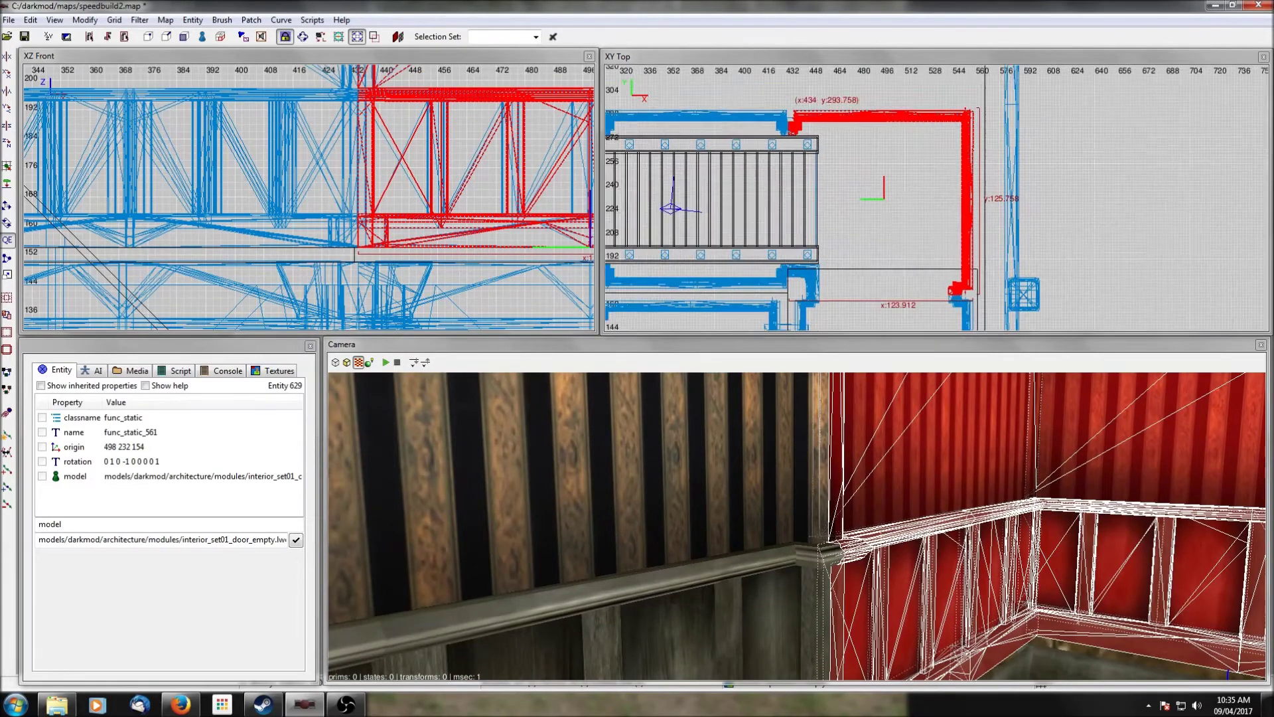
drag(780, 177, 769, 199)
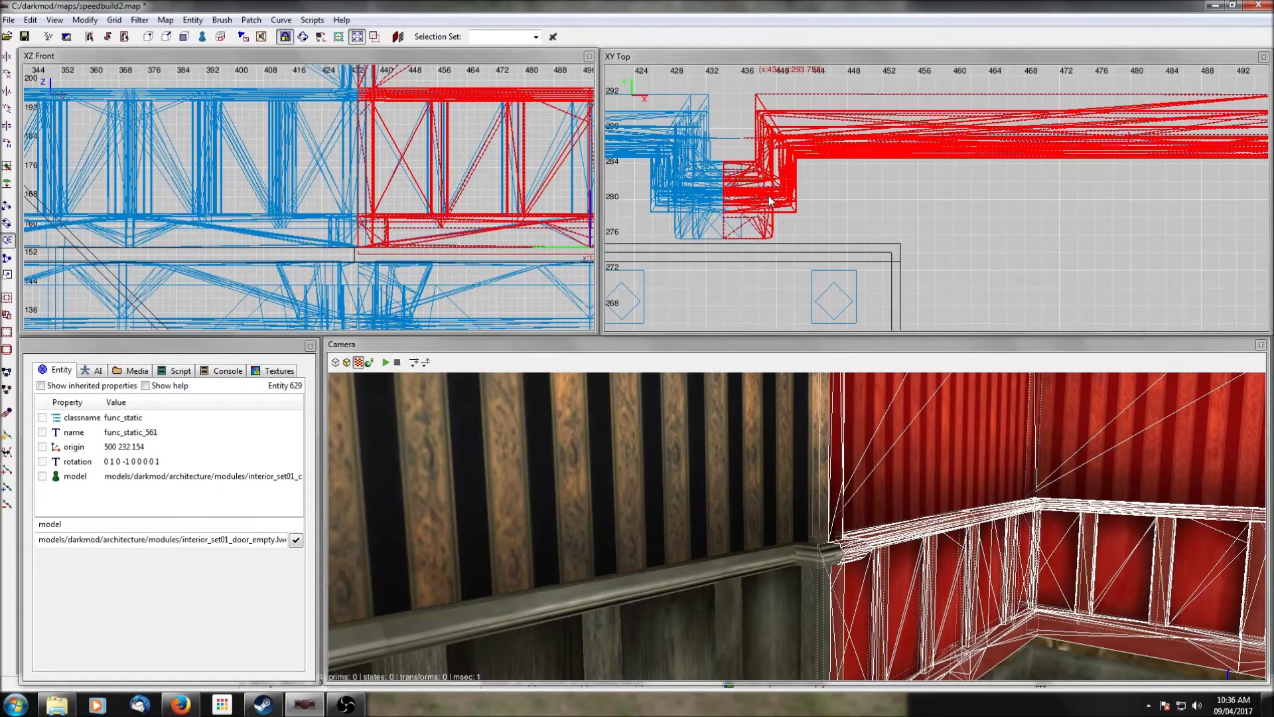
key(Escape)
right_click(1018, 529)
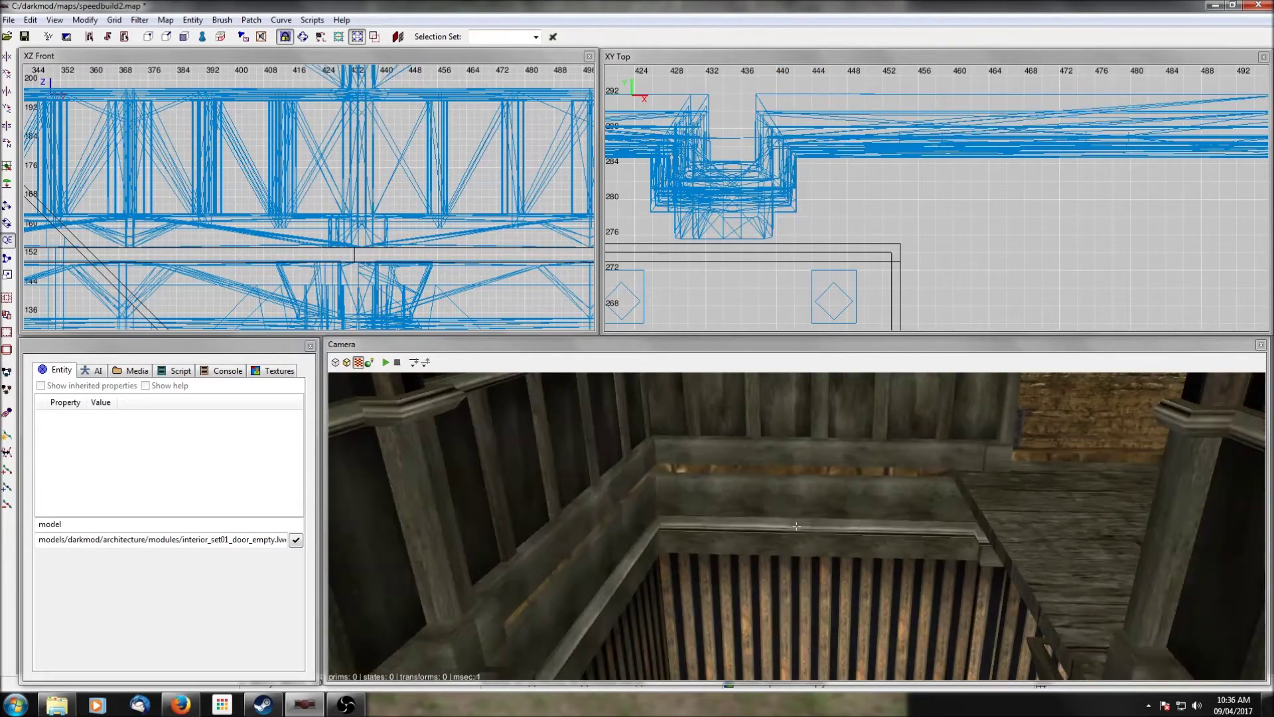
right_click(796, 526)
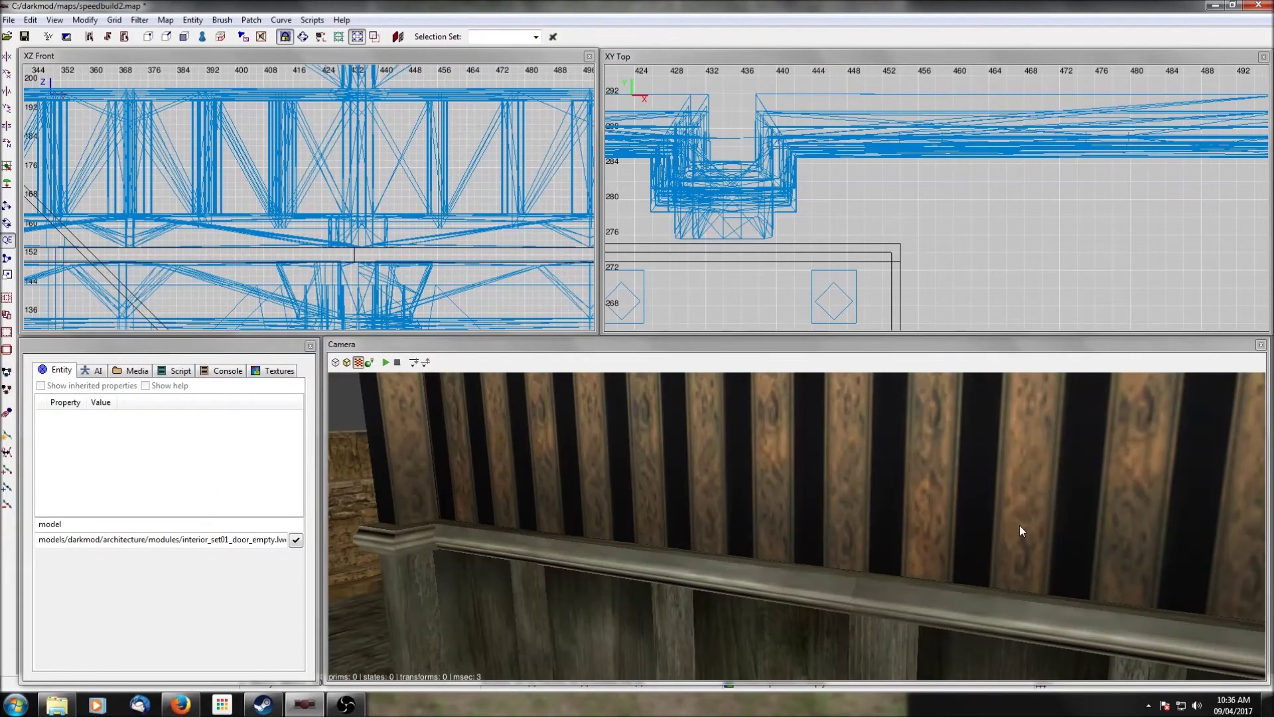
shift+click(854, 513)
right_click(854, 513)
key(Escape)
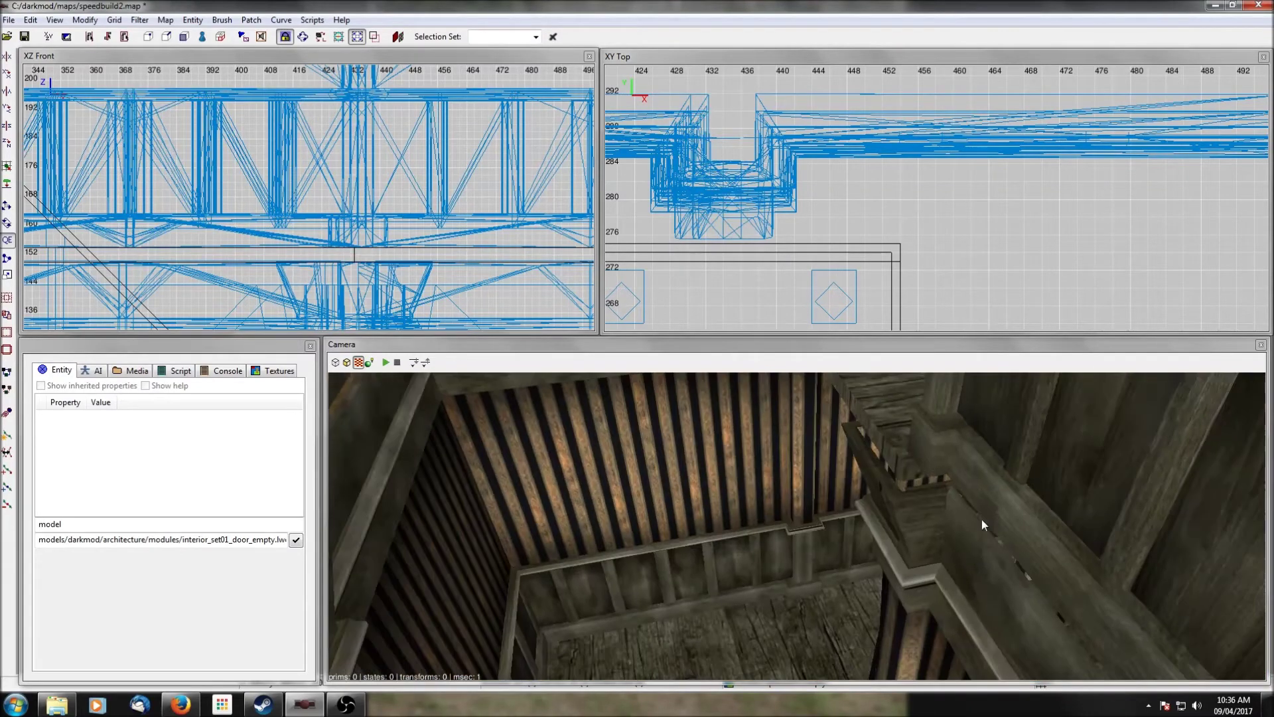
Step: Insert an interior_set01_default.lwo wall module and line it up in plan with the north stair hall's upper south wall, at its east end
scroll(887, 259, down, 8)
right_drag(953, 262, 949, 226)
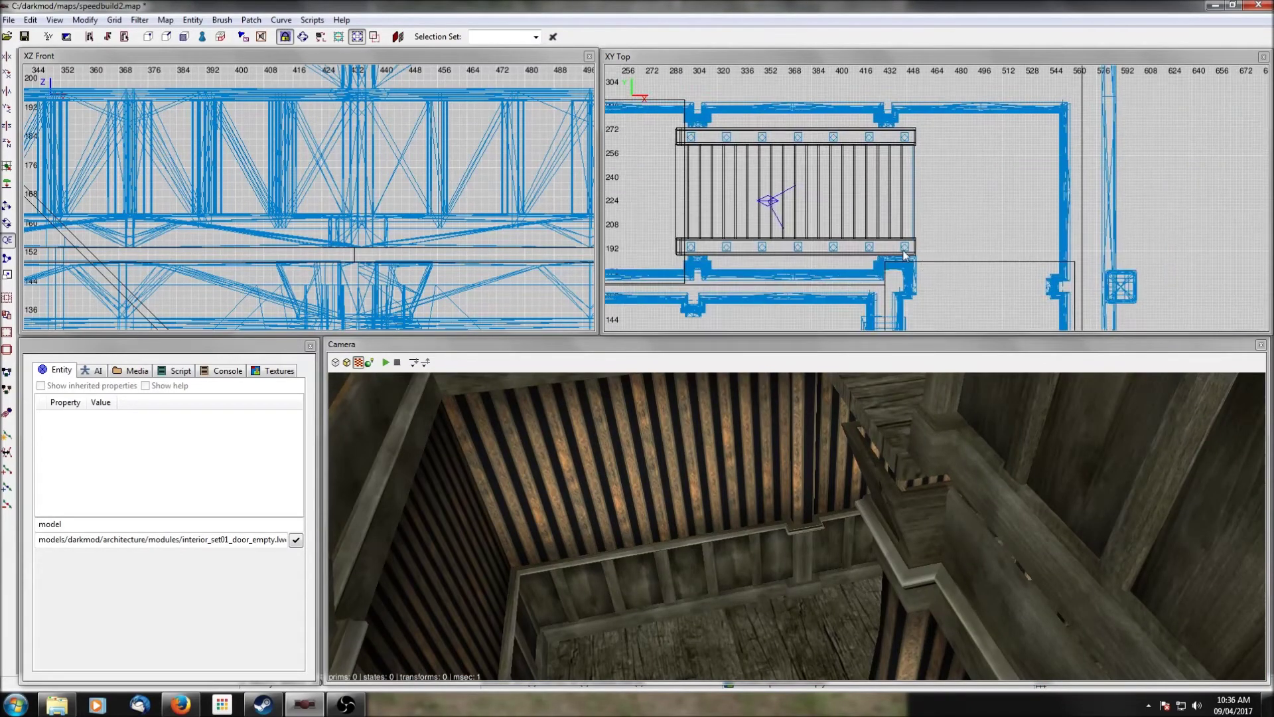
right_click(942, 272)
click(976, 297)
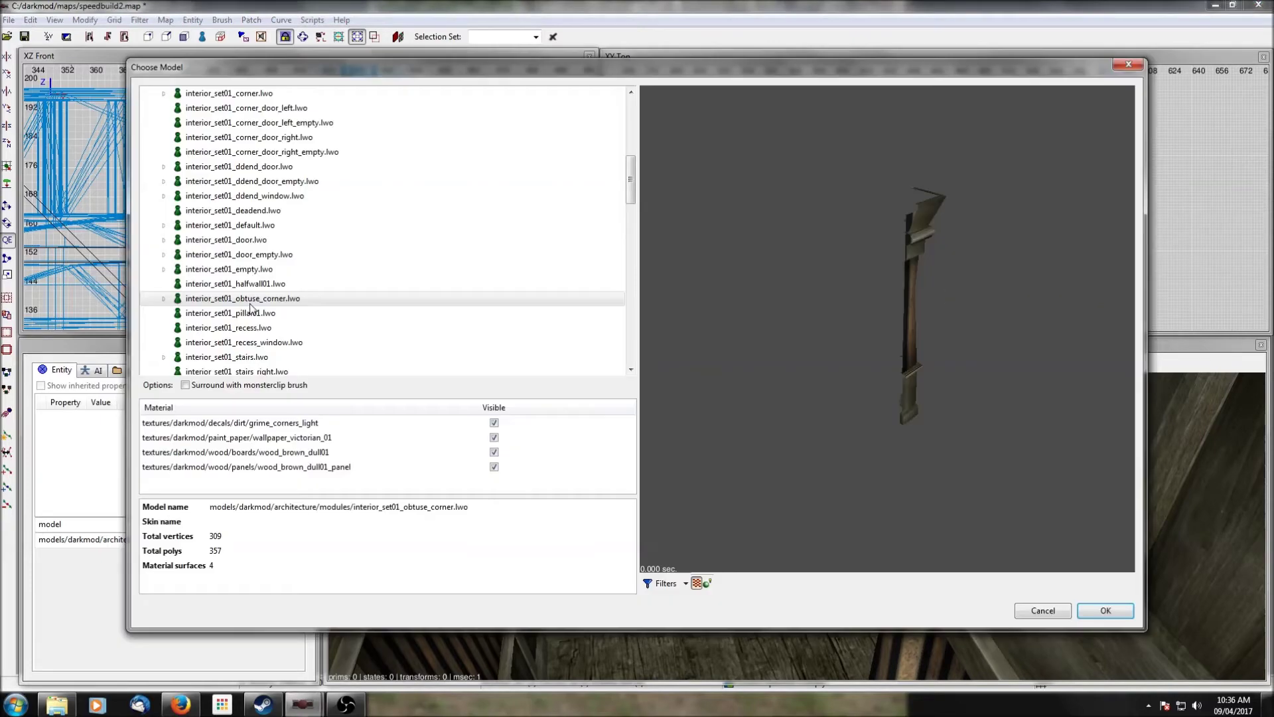
scroll(250, 307, up, 3)
scroll(245, 247, down, 2)
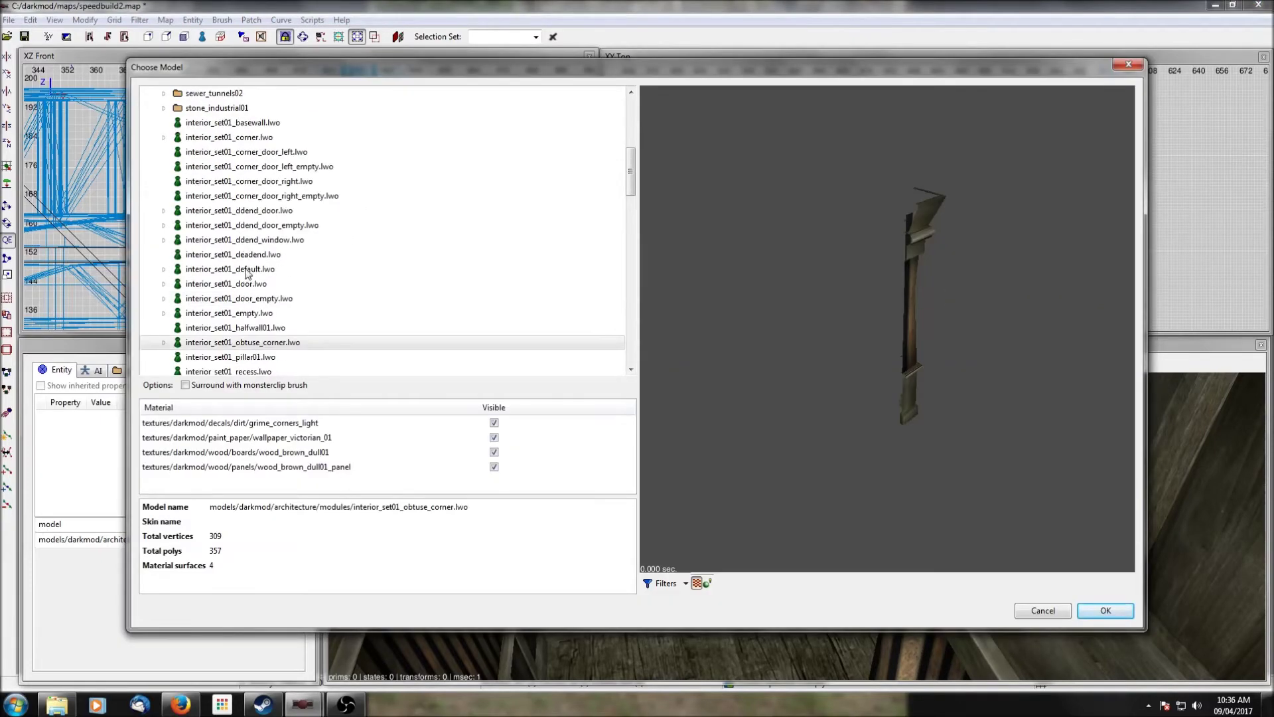
click(242, 268)
click(1086, 611)
scroll(974, 233, down, 4)
drag(955, 263, 971, 233)
scroll(946, 245, up, 5)
Step: Isolate the new wall module with the upper hall walls, align its height with theirs, and show the hidden geometry again
shift+click(818, 290)
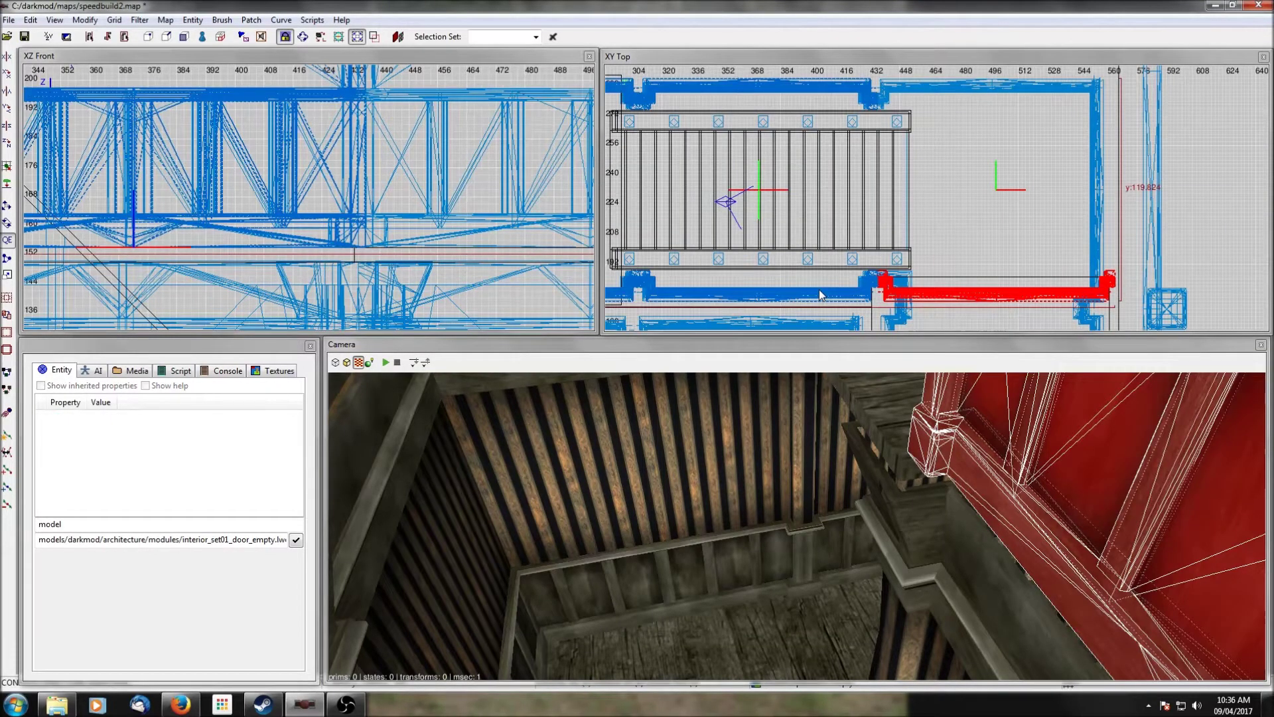
key(ctrl+shift+h)
shift+click(819, 290)
scroll(304, 139, down, 4)
scroll(303, 139, down, 2)
drag(349, 118, 352, 194)
scroll(351, 194, up, 4)
scroll(352, 193, up, 3)
drag(428, 272, 414, 245)
key(Escape)
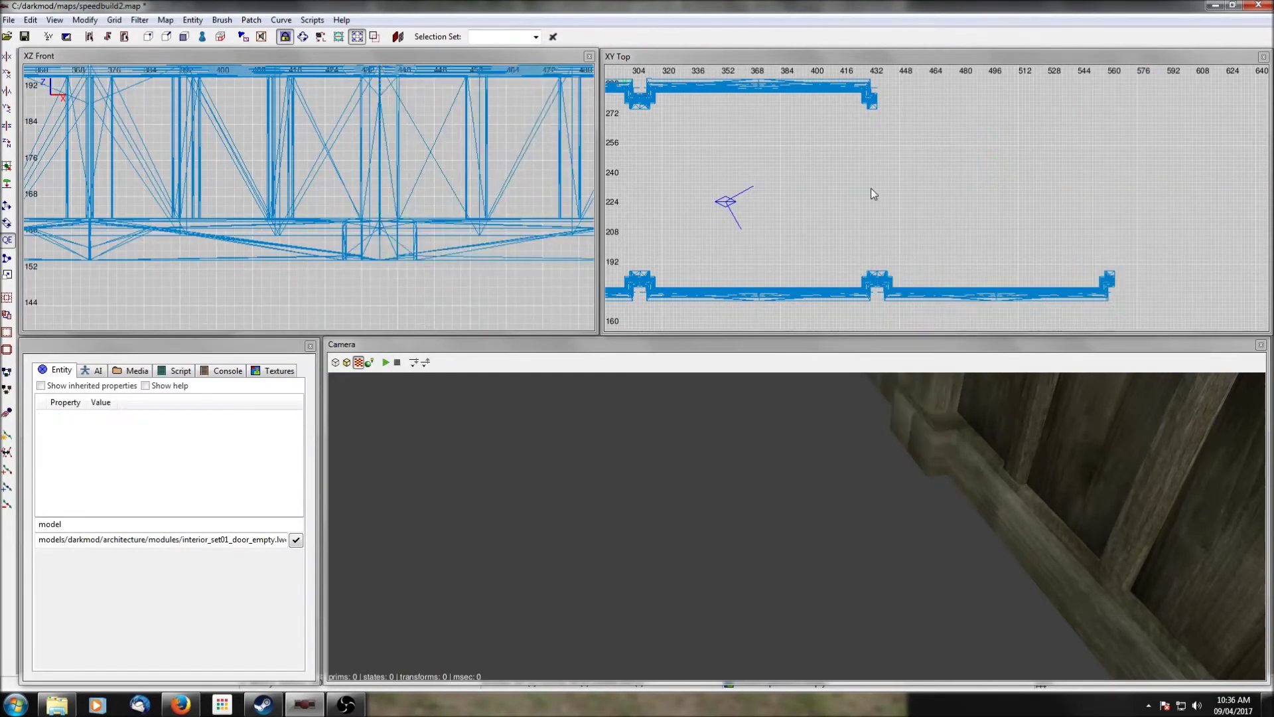
key(shift+h)
Step: Examine the enclosed upper stairwell, the staircases, the ground-floor corridor and the upper north hallway's open west end
right_drag(797, 526, 796, 526)
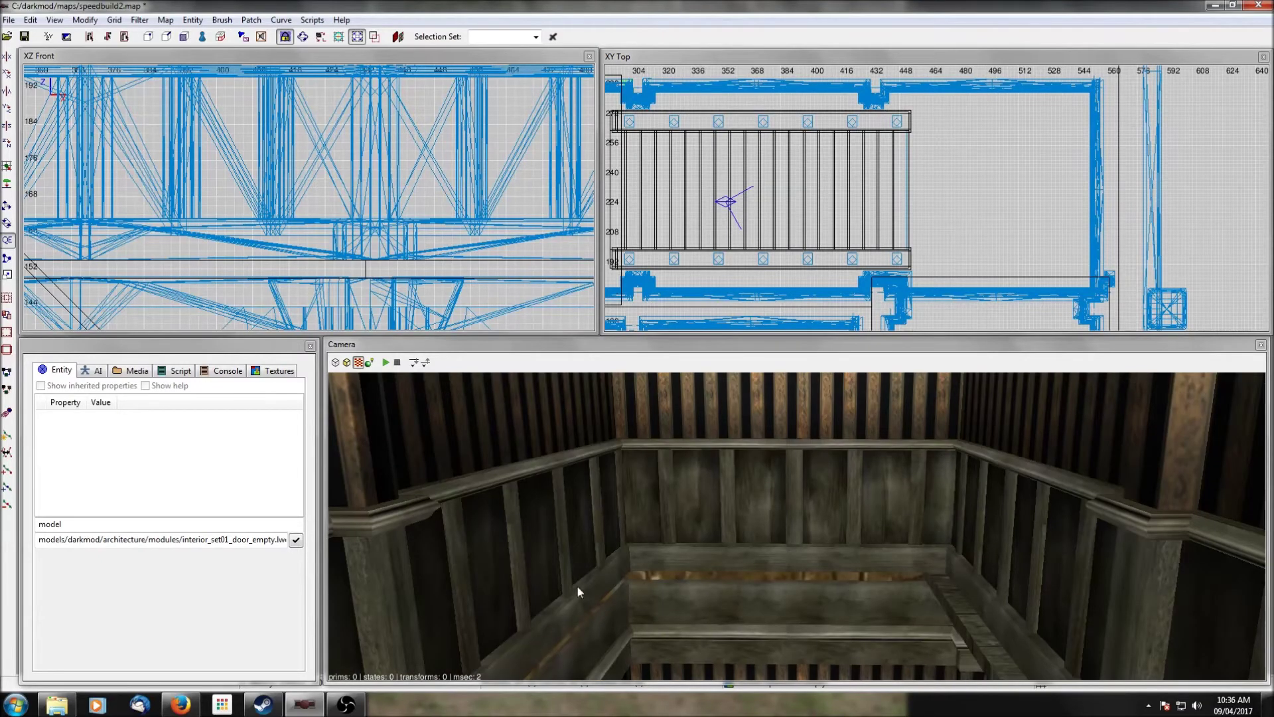
right_click(667, 537)
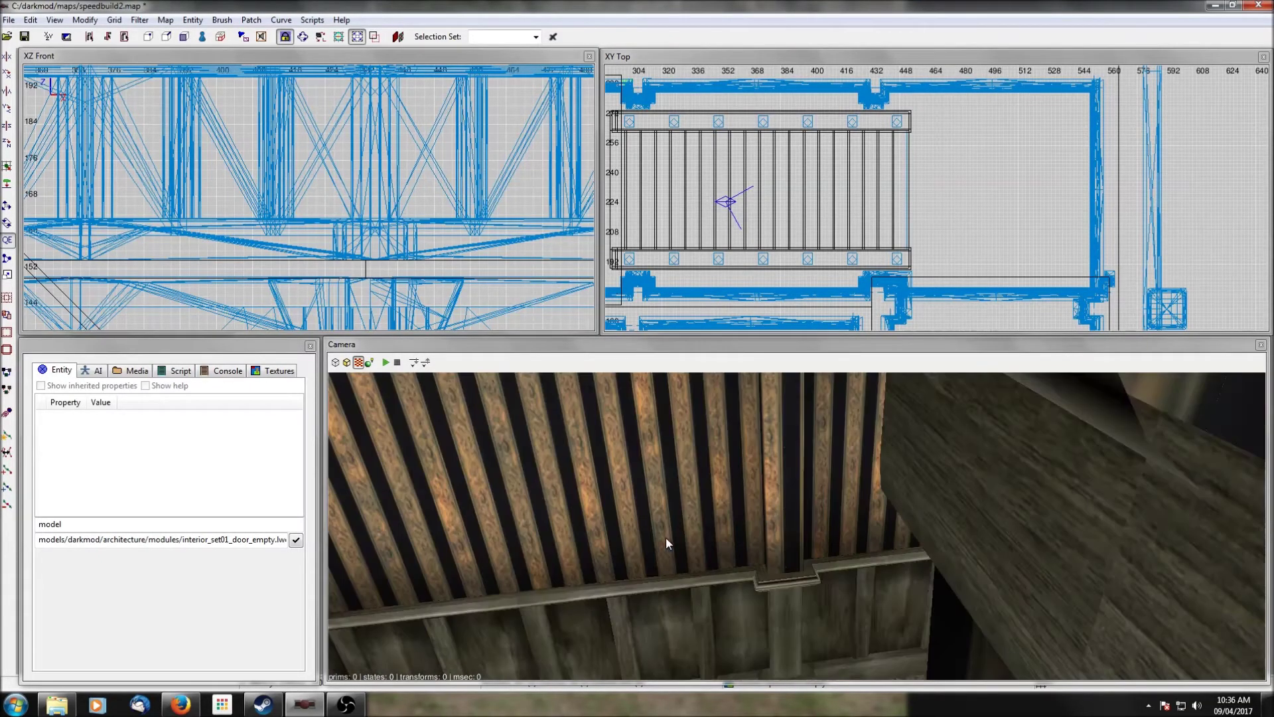
right_click(666, 538)
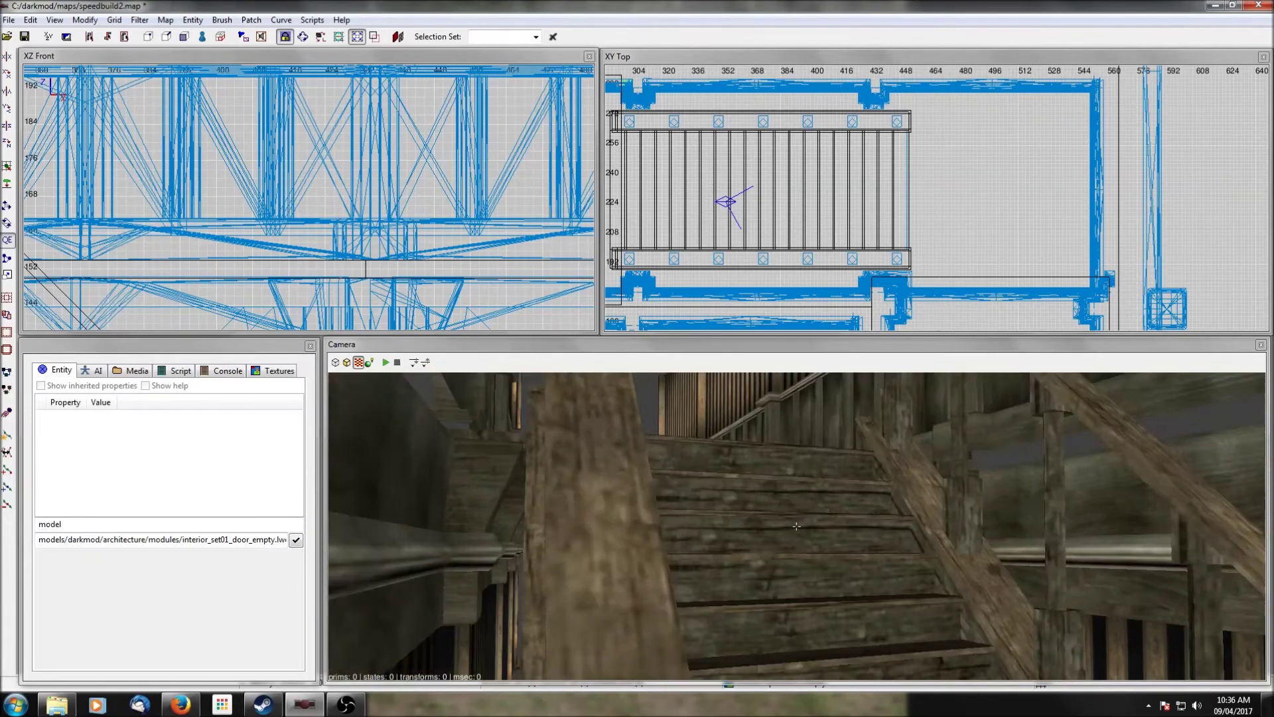
right_click(666, 537)
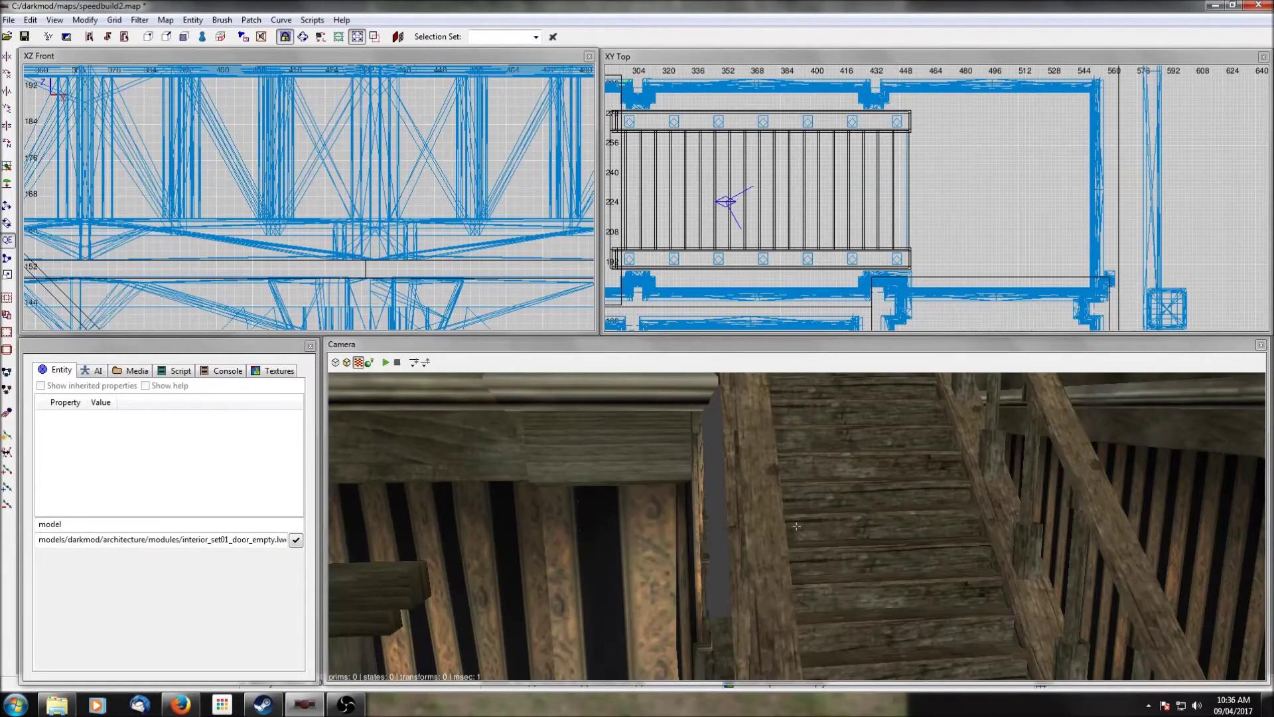
right_click(666, 538)
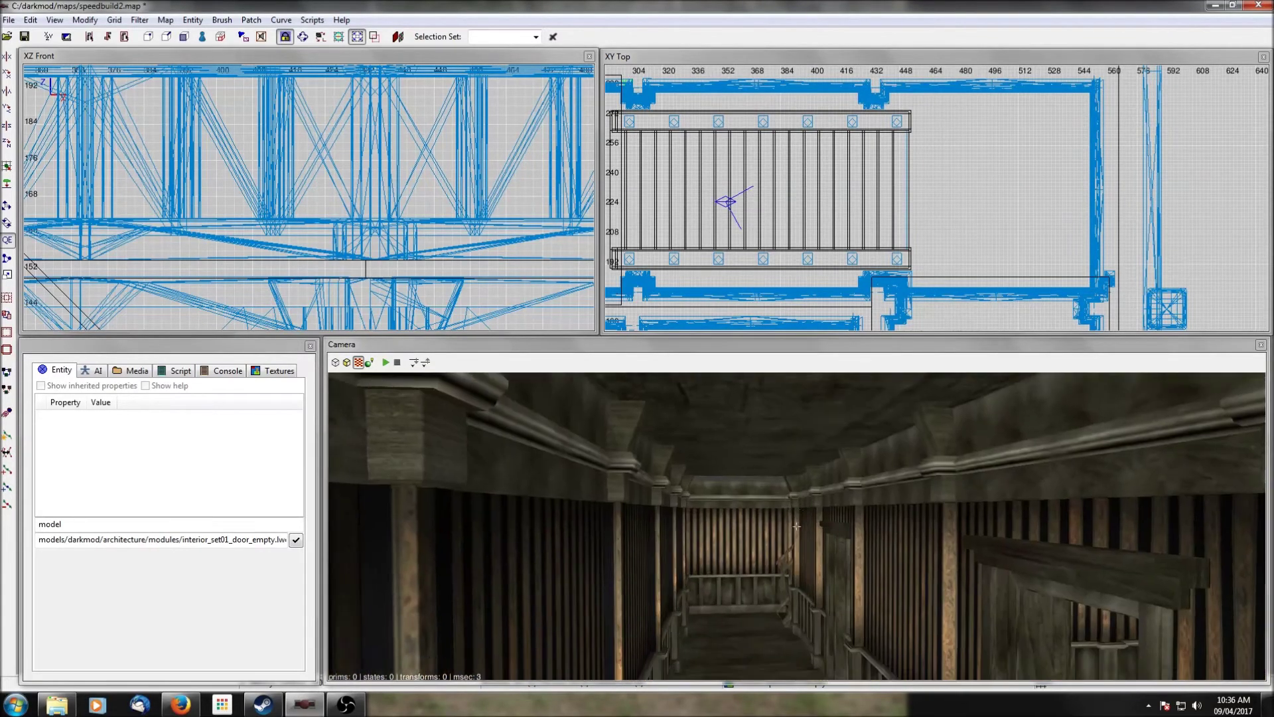
right_click(666, 537)
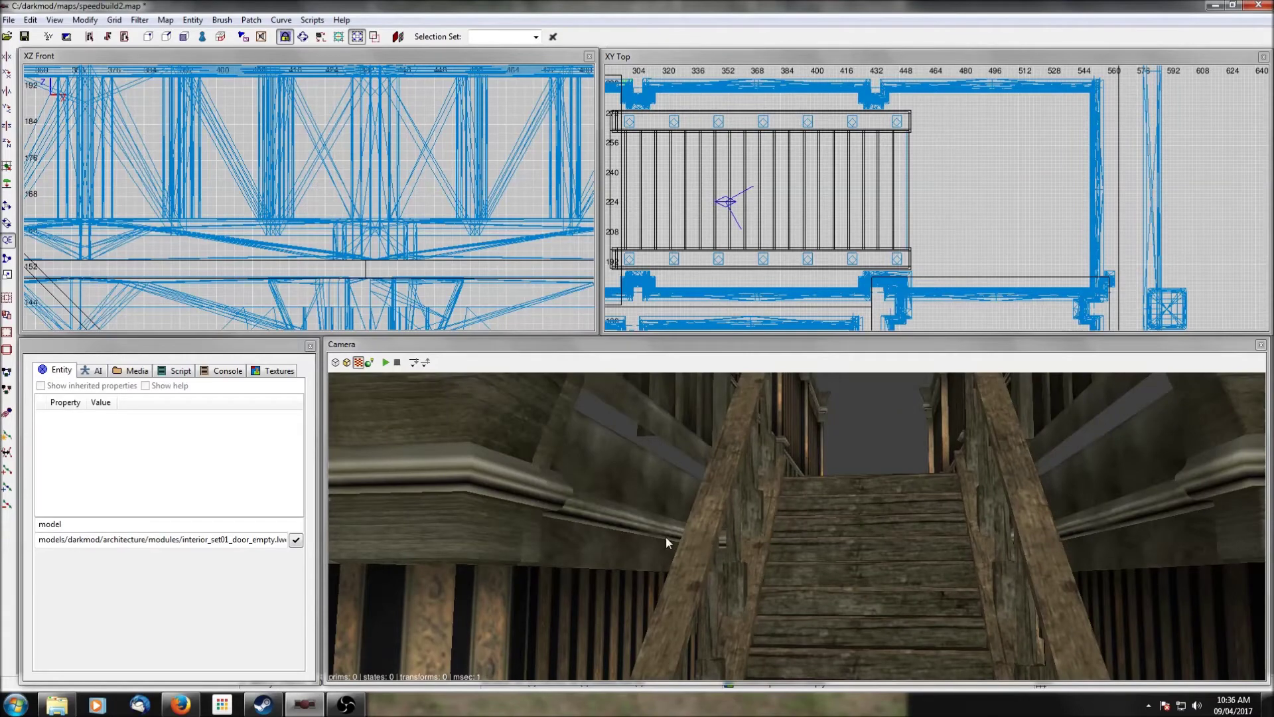
key(d)
key(d)
right_click(666, 538)
right_click(666, 537)
scroll(666, 537, up, 4)
right_click(666, 537)
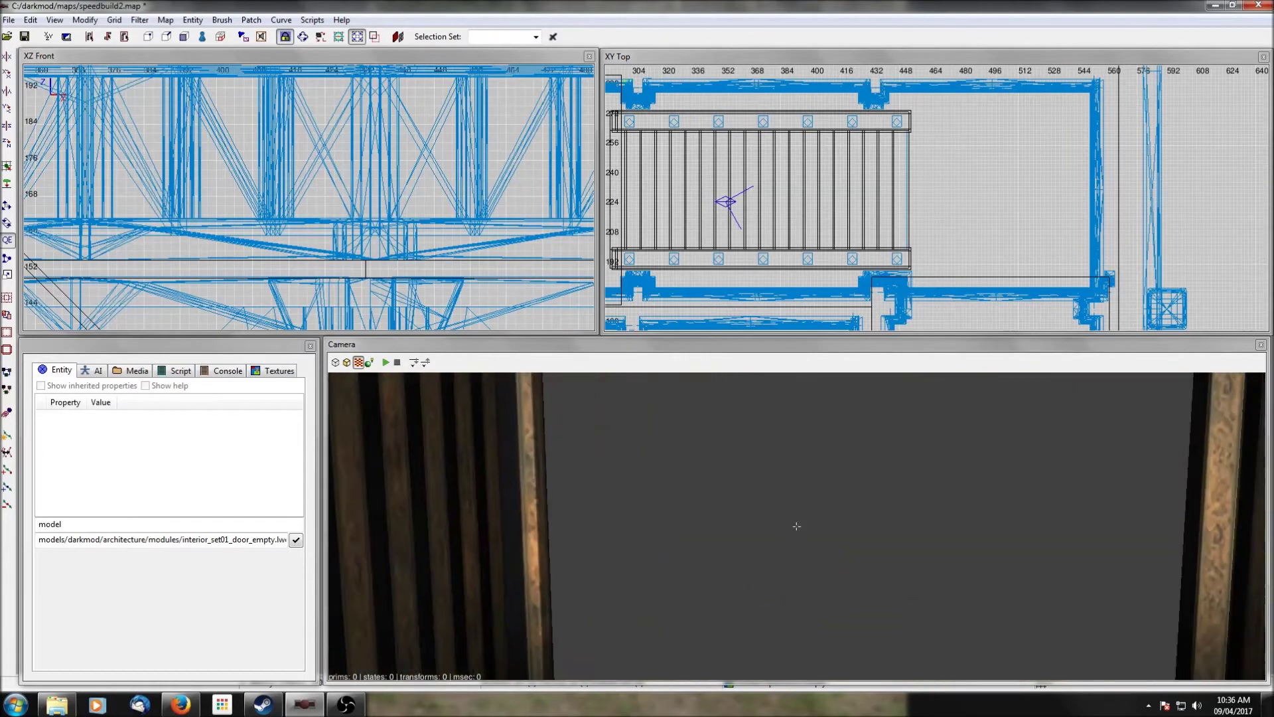
right_click(666, 538)
scroll(667, 538, down, 3)
right_click(666, 536)
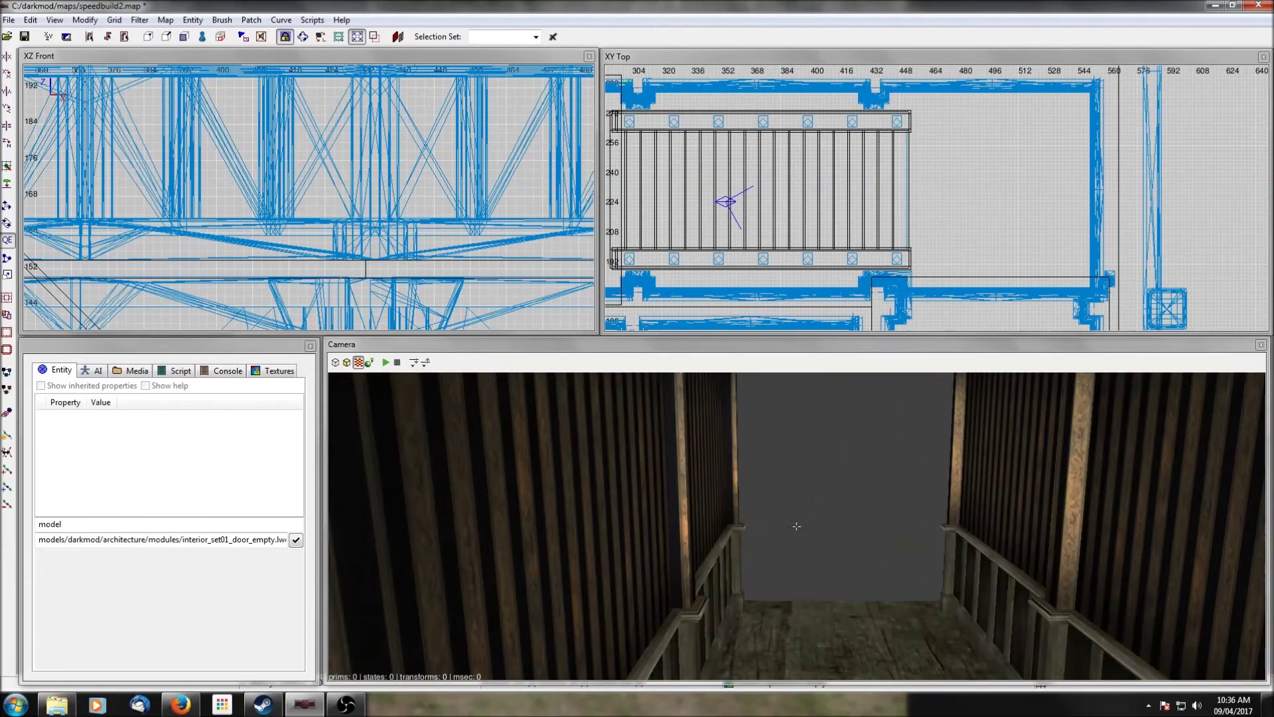
right_click(666, 536)
scroll(677, 542, down, 4)
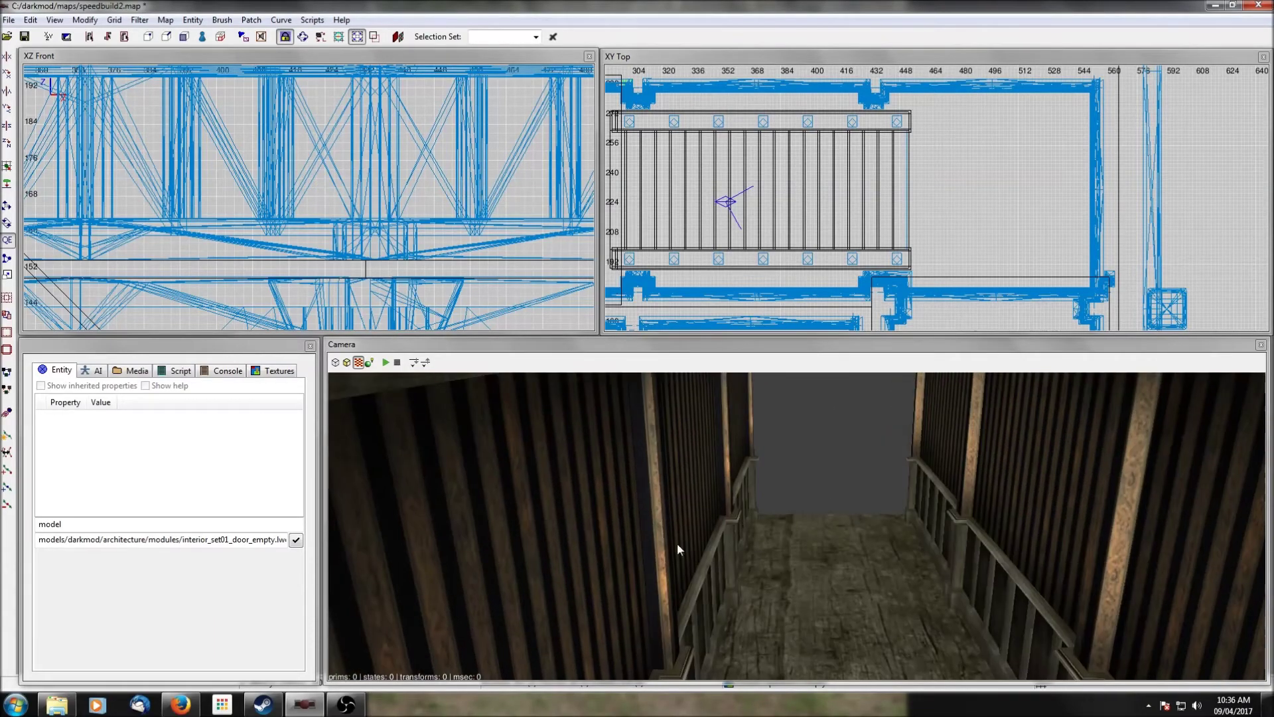
Step: Ungroup the upper-storey wall modules of the north stair hall
scroll(745, 225, down, 3)
scroll(748, 226, down, 4)
right_drag(839, 267, 869, 199)
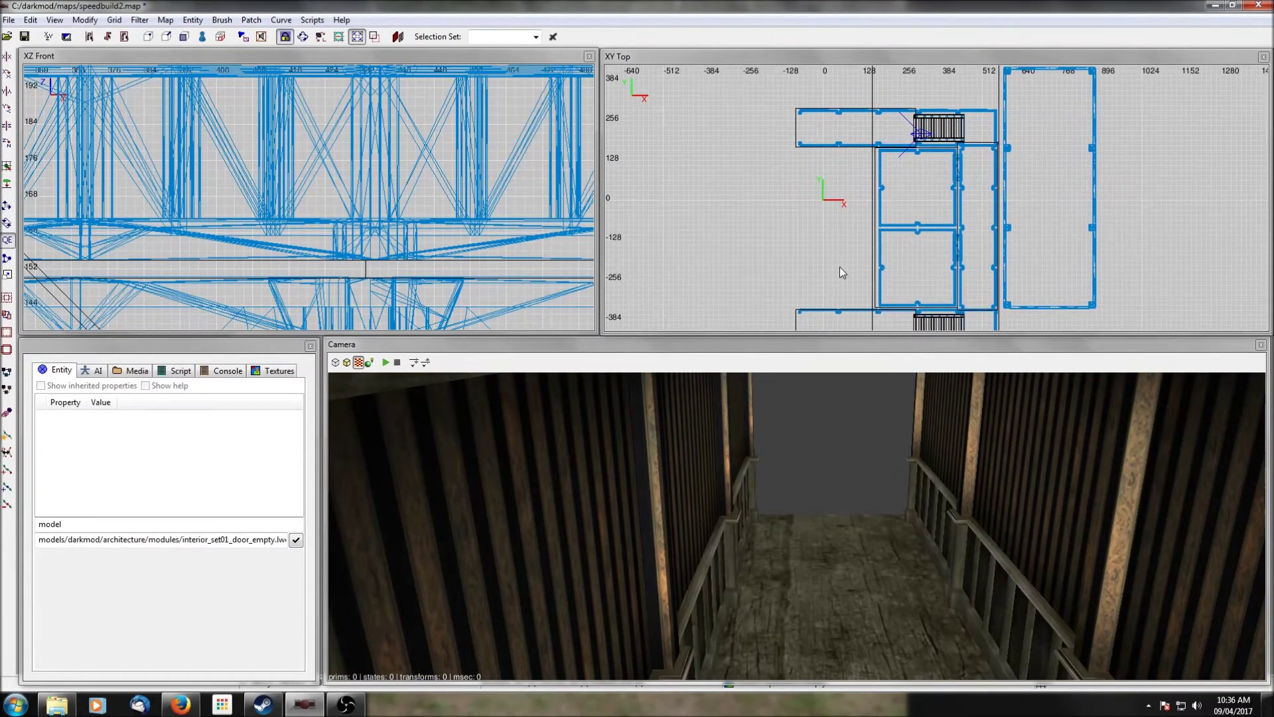
scroll(839, 267, up, 1)
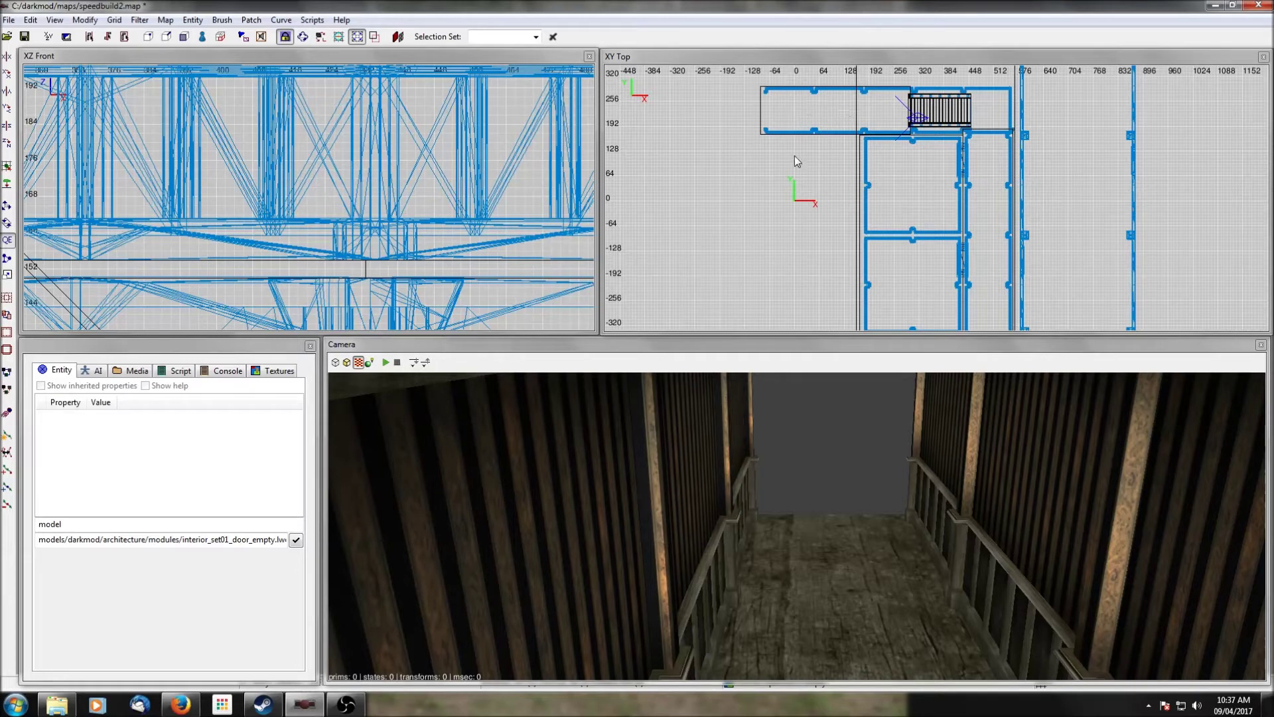
scroll(789, 132, down, 2)
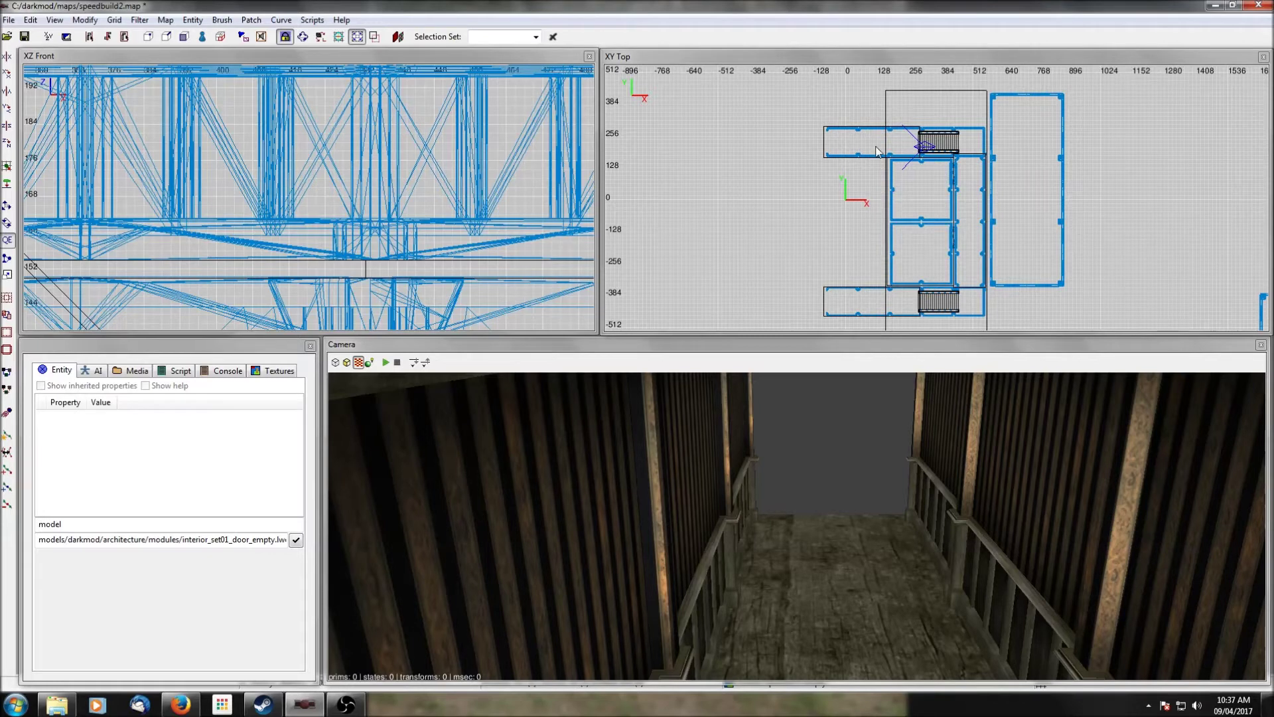
scroll(876, 151, up, 2)
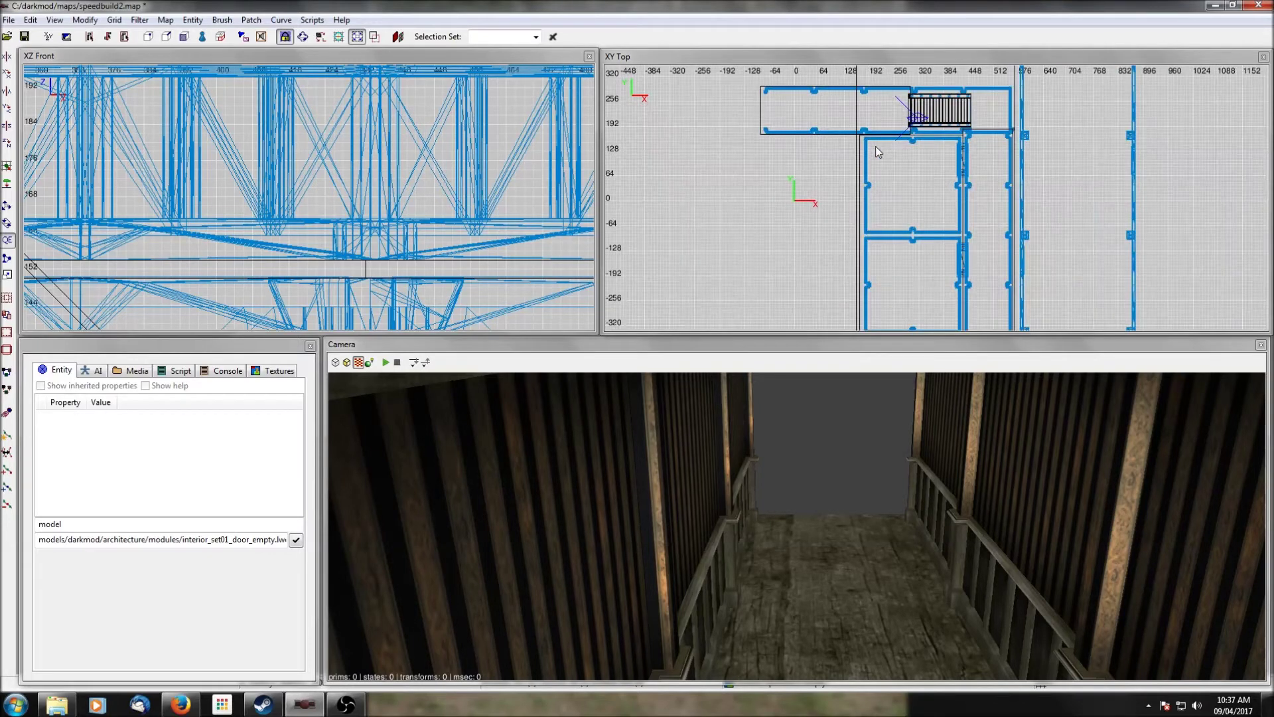
shift+click(802, 140)
right_click(815, 195)
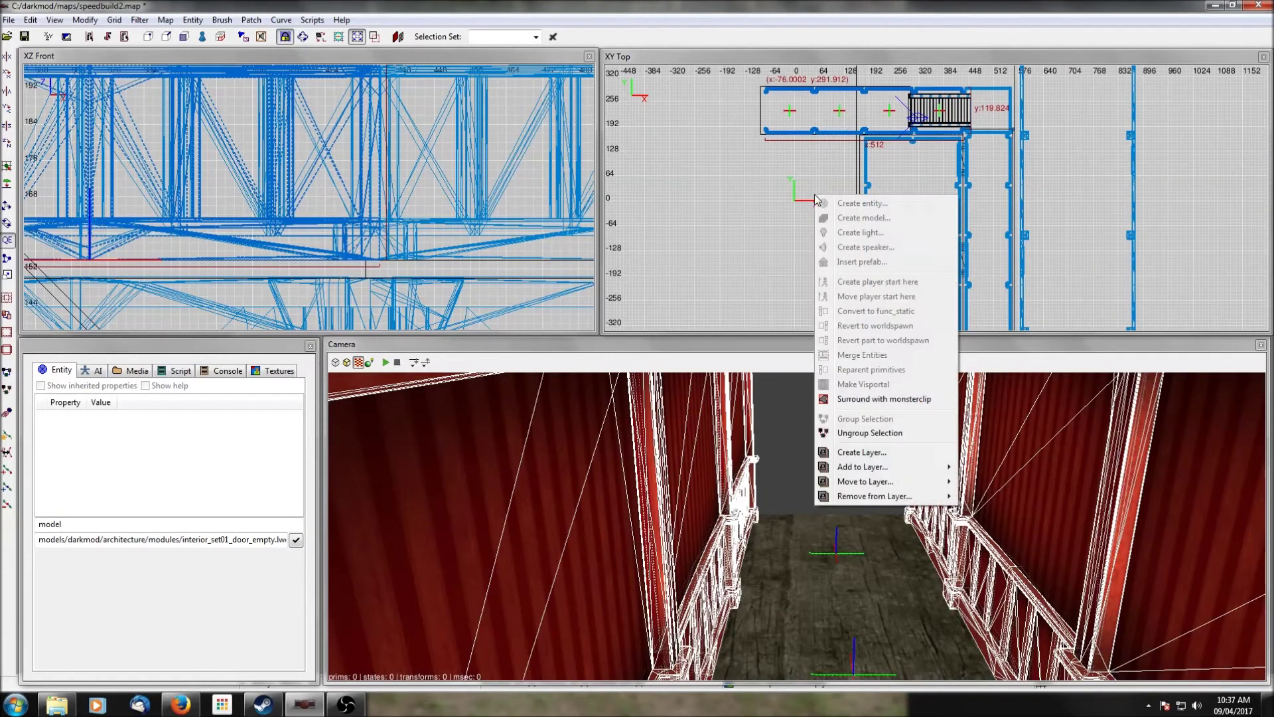
click(865, 432)
key(Escape)
Step: Delete the two westernmost upper wall modules of the north hallway and the adjoining south-side module at origin 116 232 154
shift+click(749, 456)
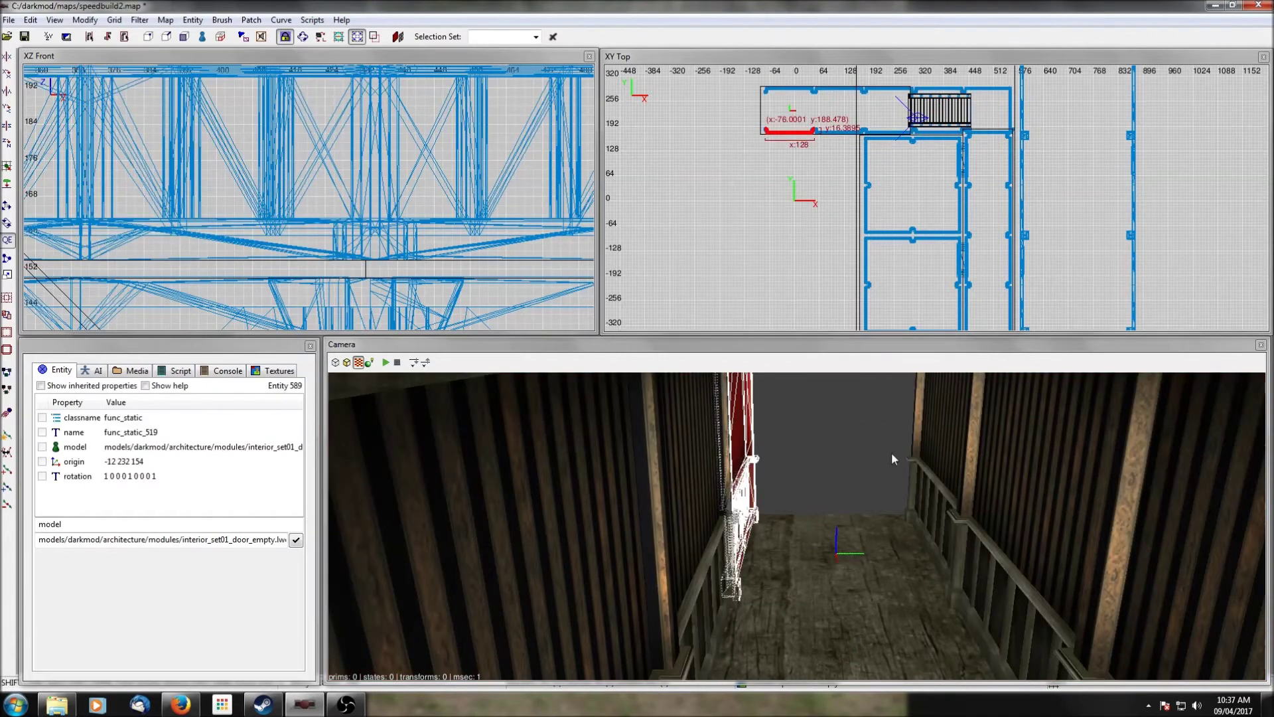
shift+click(932, 458)
key(Delete)
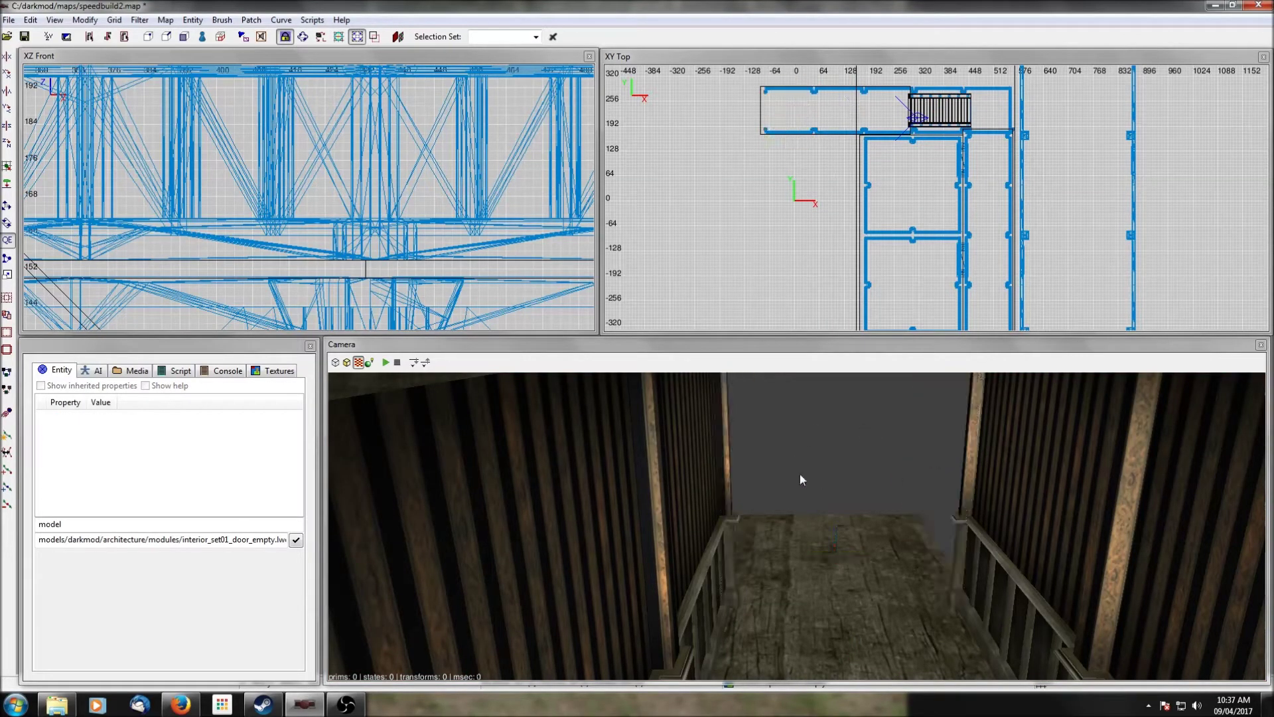
shift+click(713, 468)
shift+click(710, 465)
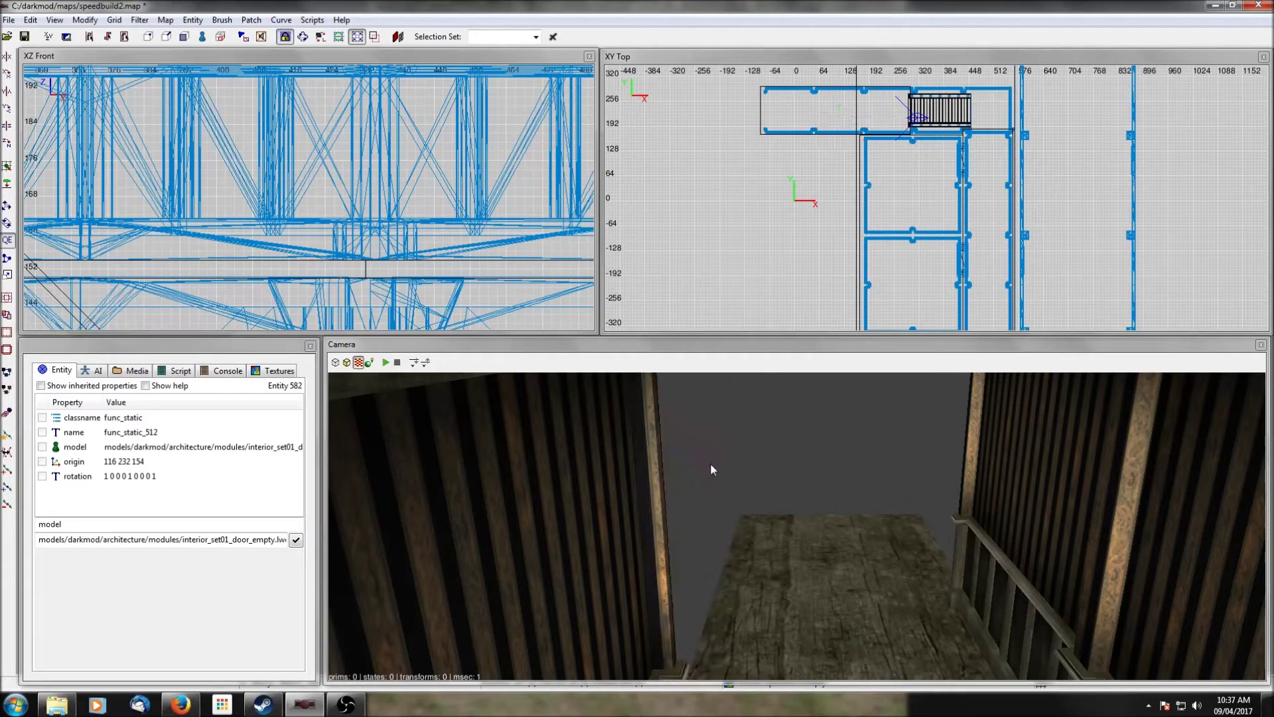
Step: Replace the model of the north-side wall module at origin 116 232 154 with interior_set01_corner.lwo
shift+click(983, 482)
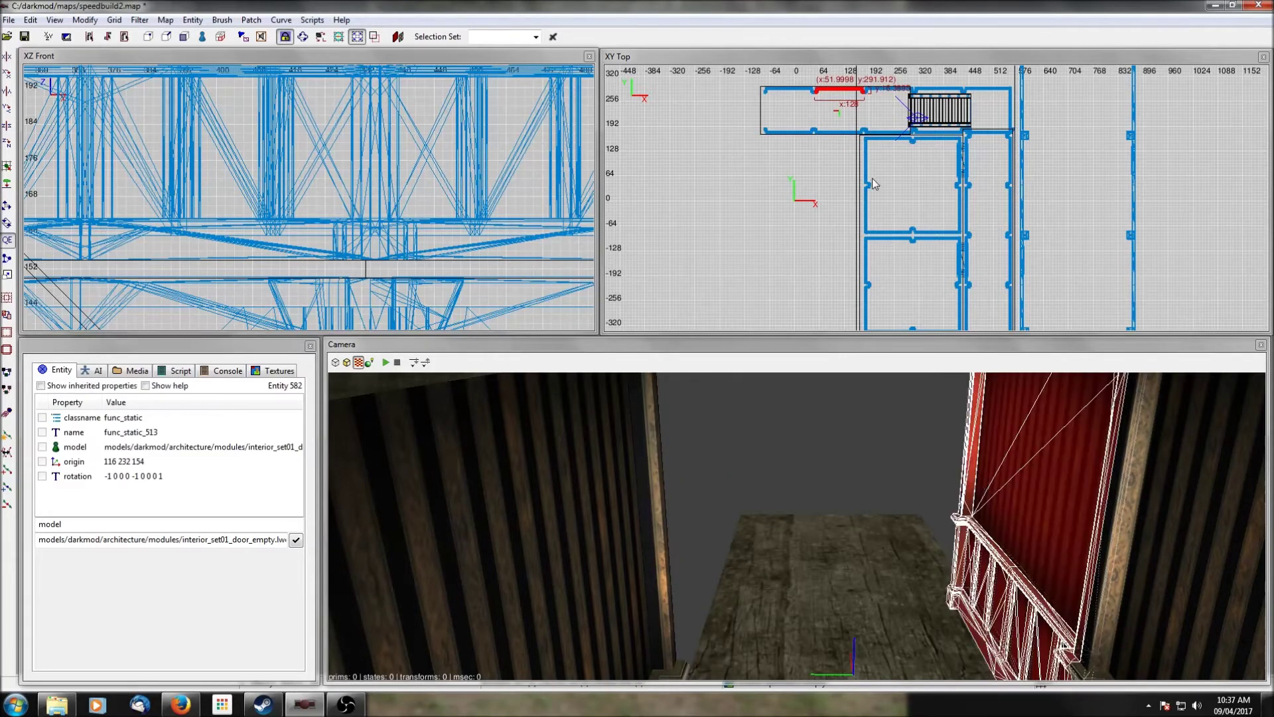
click(74, 448)
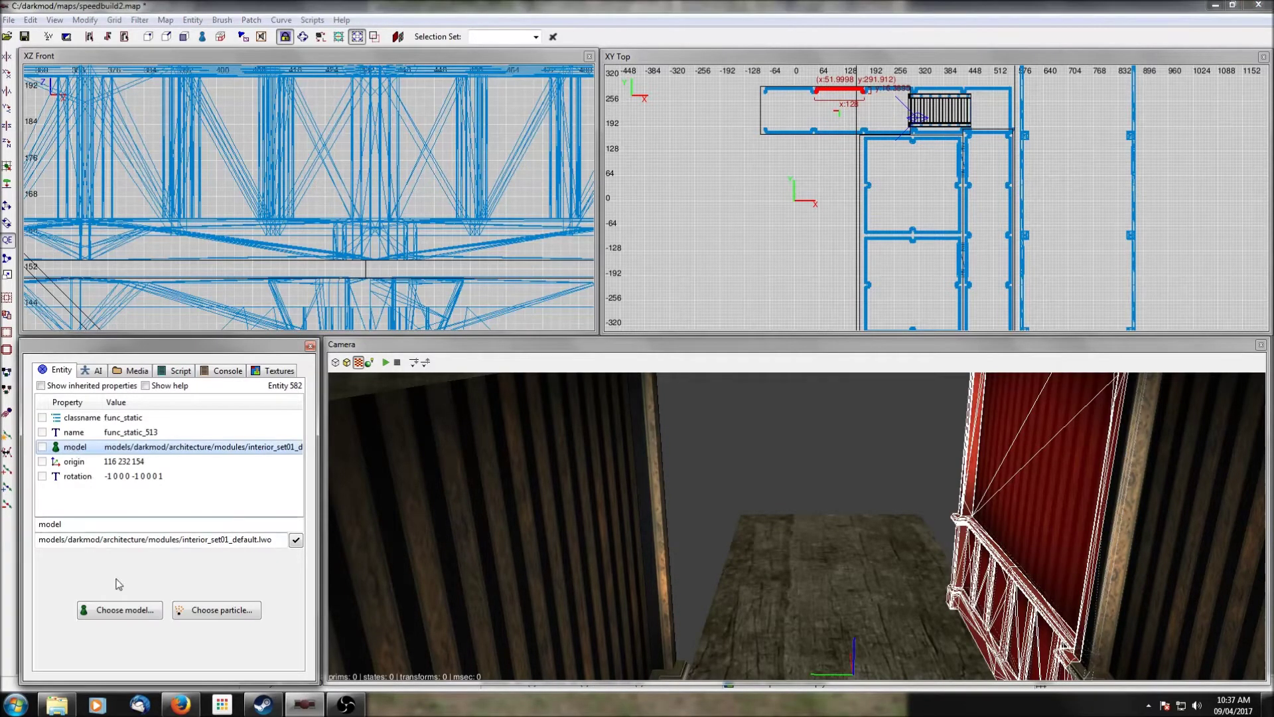
click(125, 610)
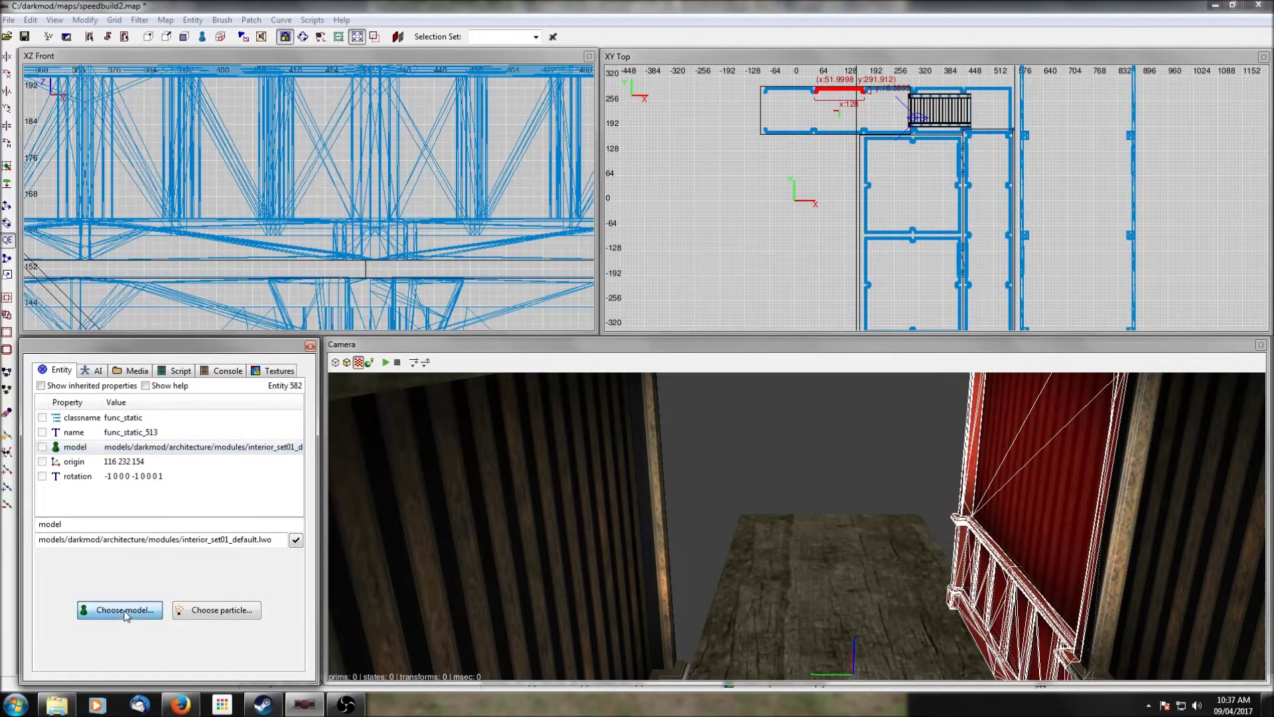
click(249, 136)
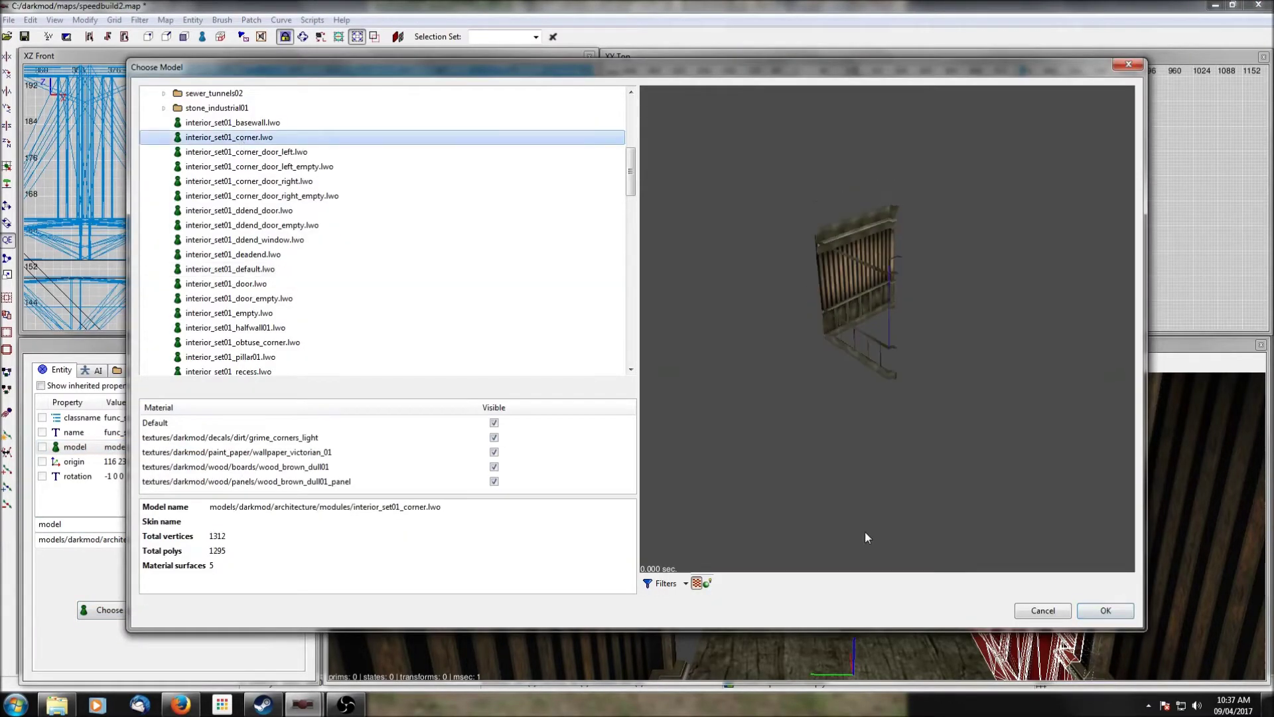
click(1086, 614)
Step: Shift the north hallway's new corner module to origin 114 232 154 and snap it to the grid
scroll(856, 112, up, 6)
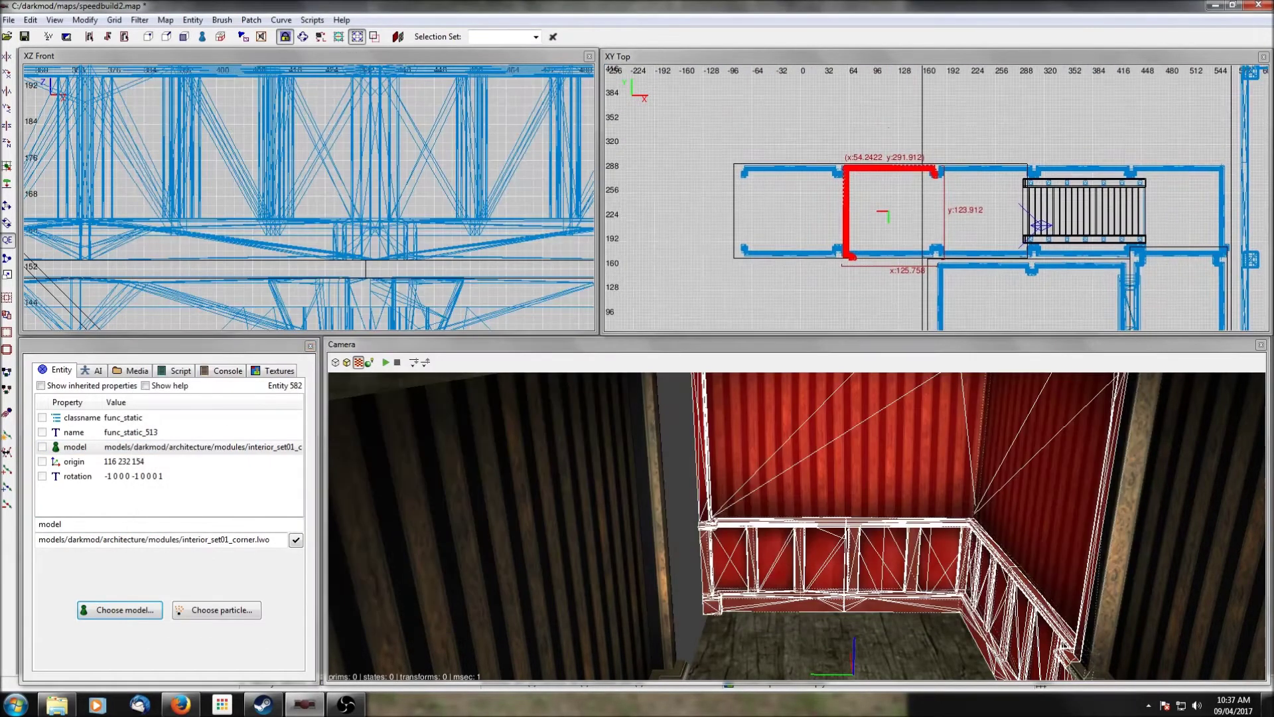
drag(902, 158, 900, 156)
scroll(900, 156, down, 1)
click(112, 21)
click(98, 37)
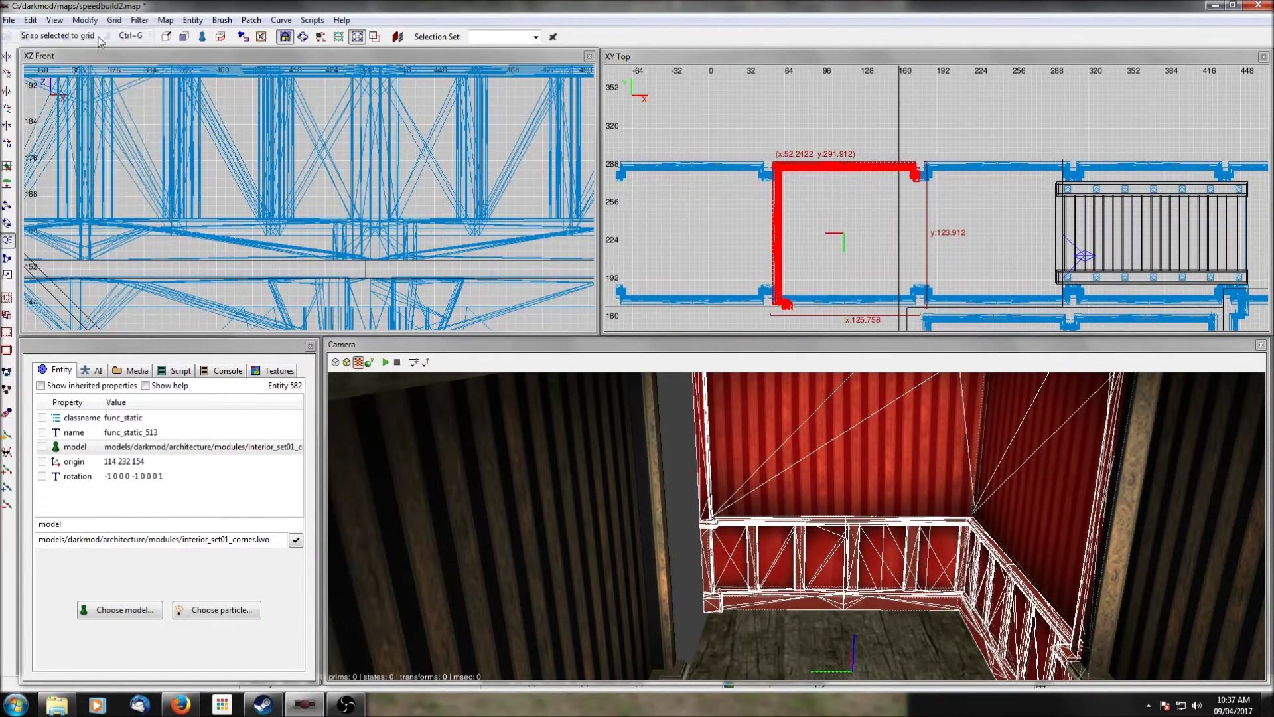
scroll(911, 179, up, 2)
scroll(885, 212, down, 3)
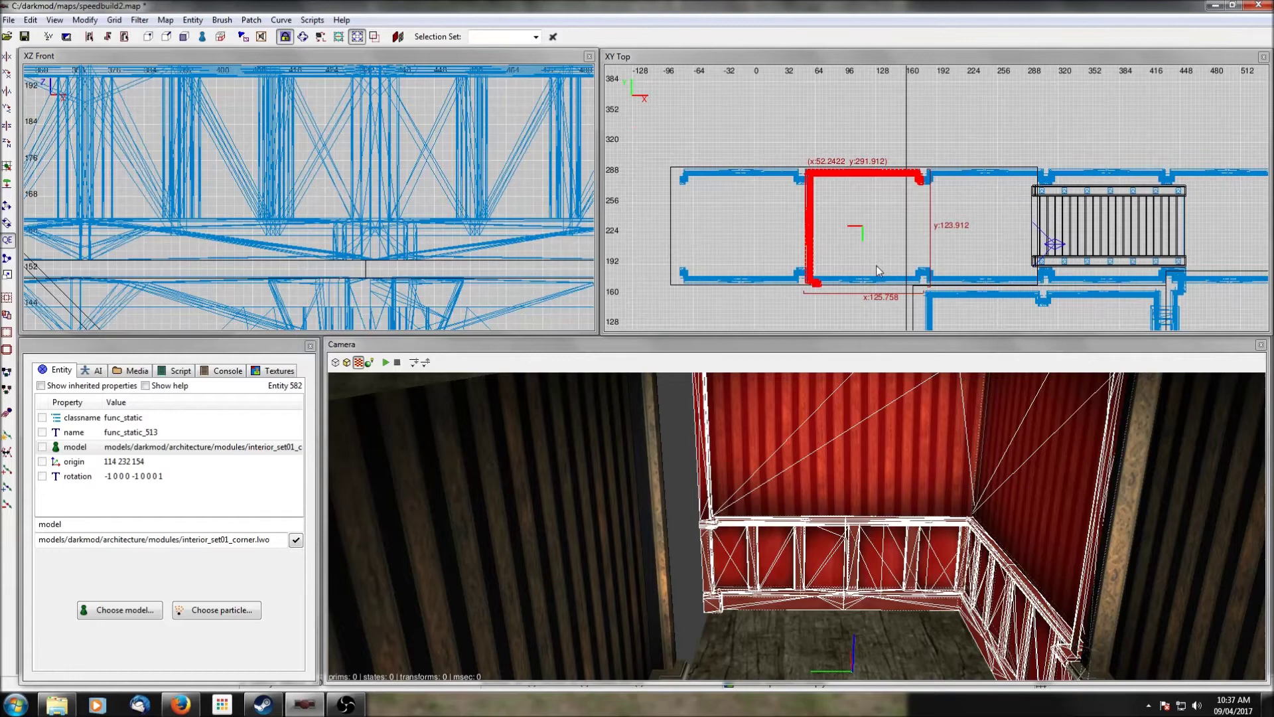
key(Escape)
right_click(945, 487)
right_click(945, 487)
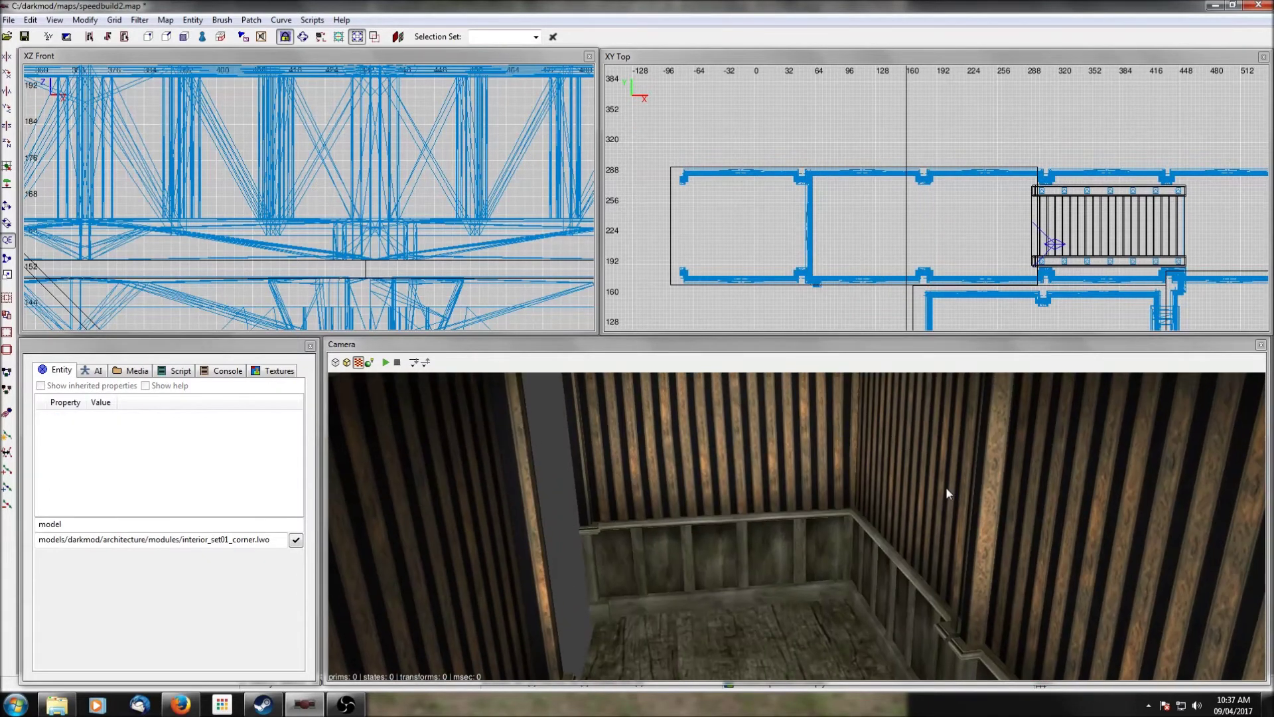
Step: Duplicate the upper south hallway's wall group and rotate the copy 90 degrees about Z to run north-south
scroll(903, 257, down, 3)
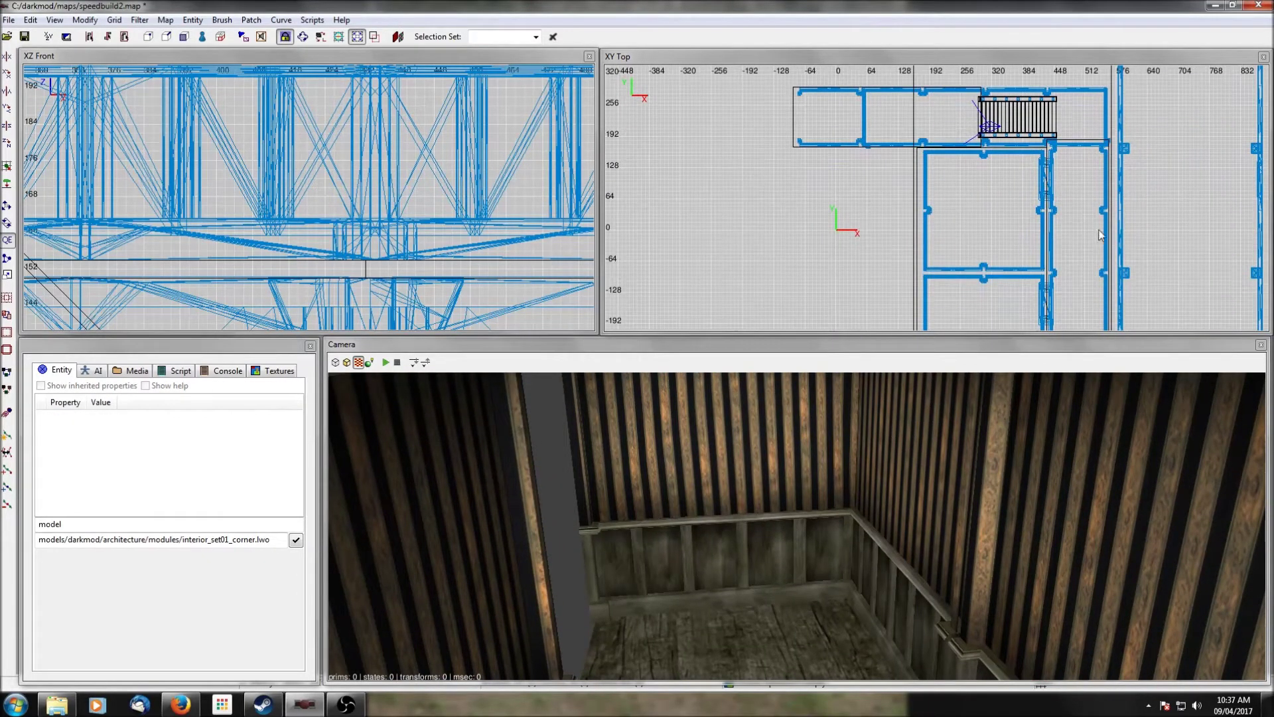
right_drag(1105, 235, 1077, 132)
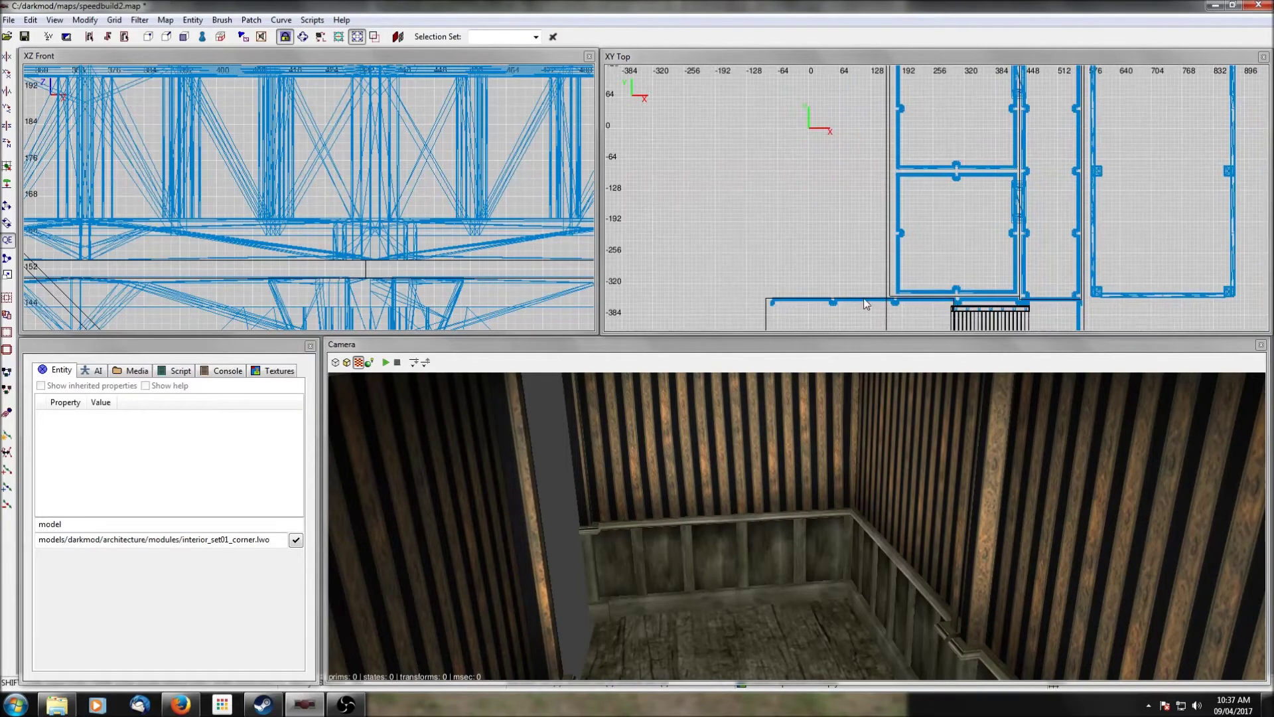
shift+click(862, 300)
scroll(862, 300, down, 3)
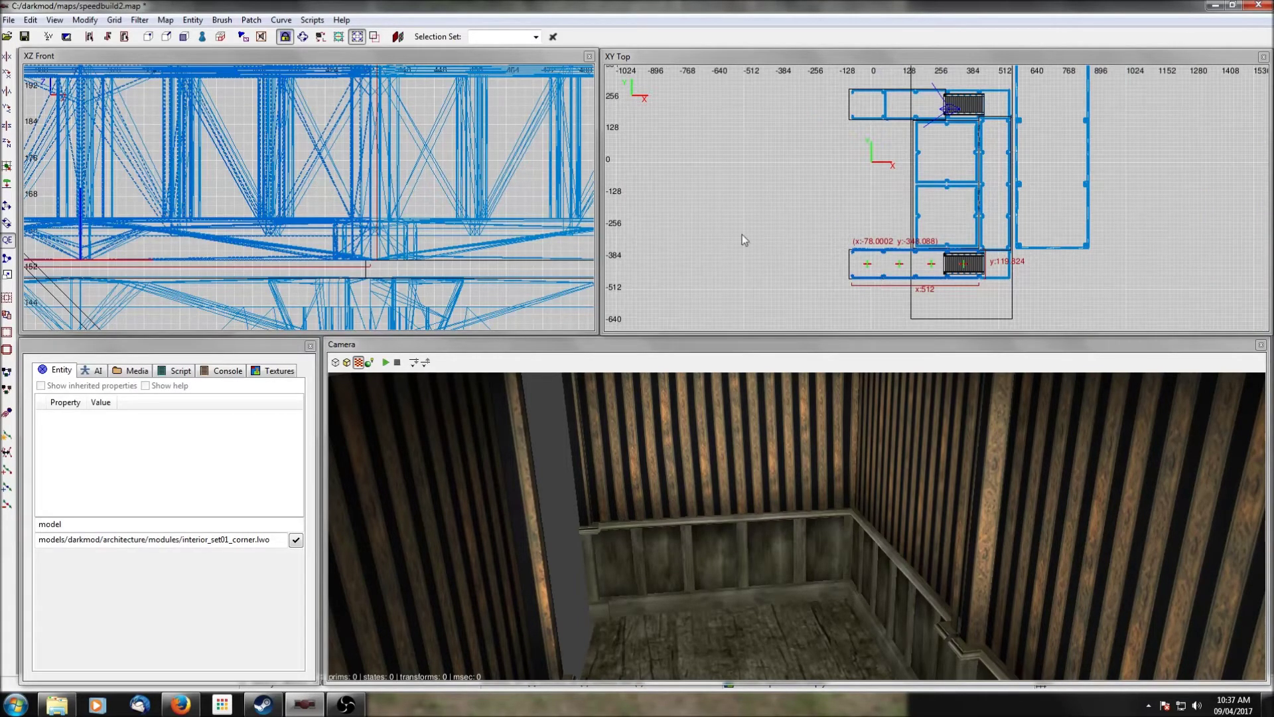
click(7, 144)
drag(931, 269, 913, 184)
Step: Position the rotated wall group as a west corridor joining the two hallways, with its northwest corner at about x 54, y 168
scroll(916, 179, up, 1)
right_drag(915, 178, 982, 289)
scroll(944, 162, up, 6)
mouse_move(944, 162)
right_down()
mouse_move(900, 50)
mouse_move(940, 151)
right_up()
scroll(944, 162, up, 2)
drag(1071, 205, 1078, 238)
scroll(1061, 227, up, 4)
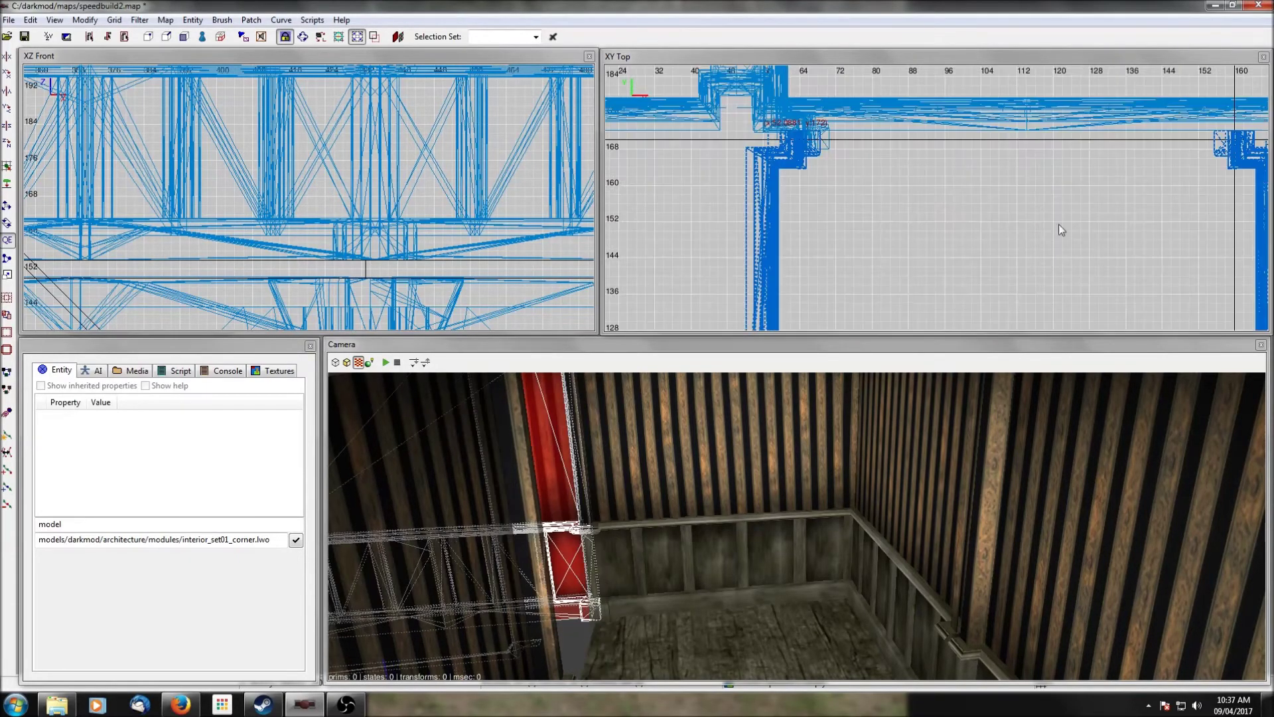
drag(773, 211, 776, 214)
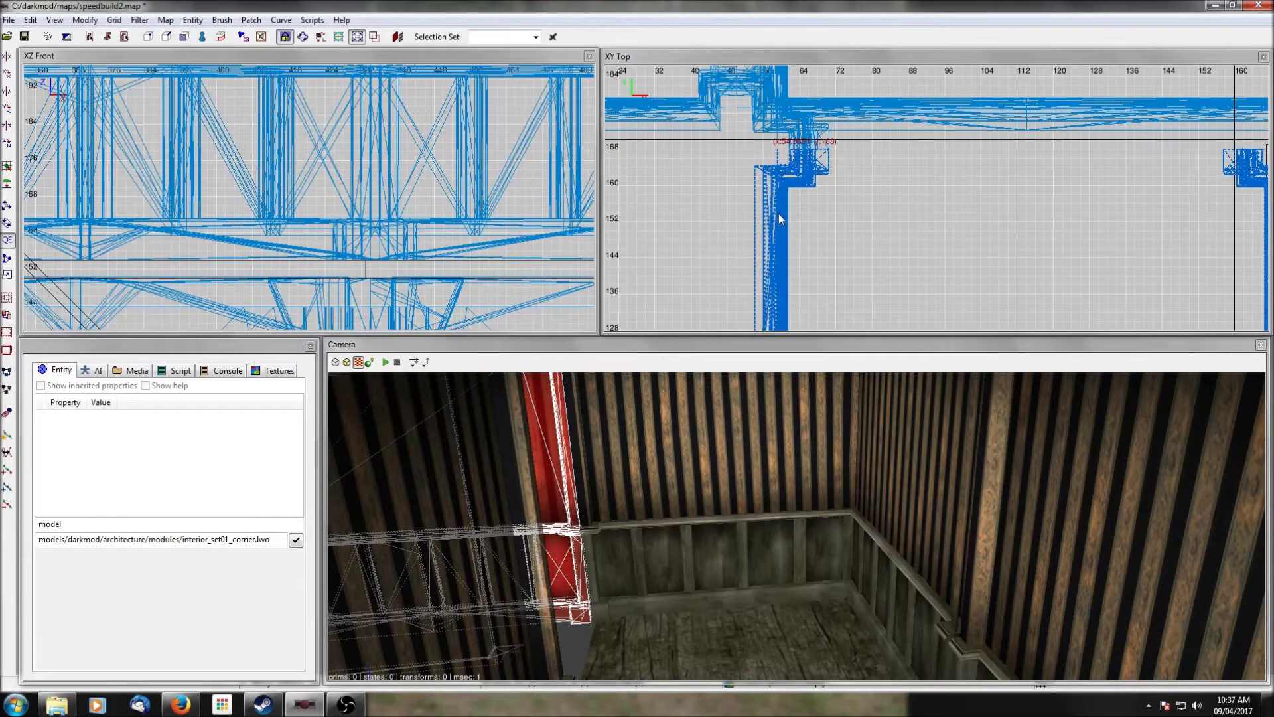
scroll(778, 213, down, 5)
scroll(1008, 258, down, 6)
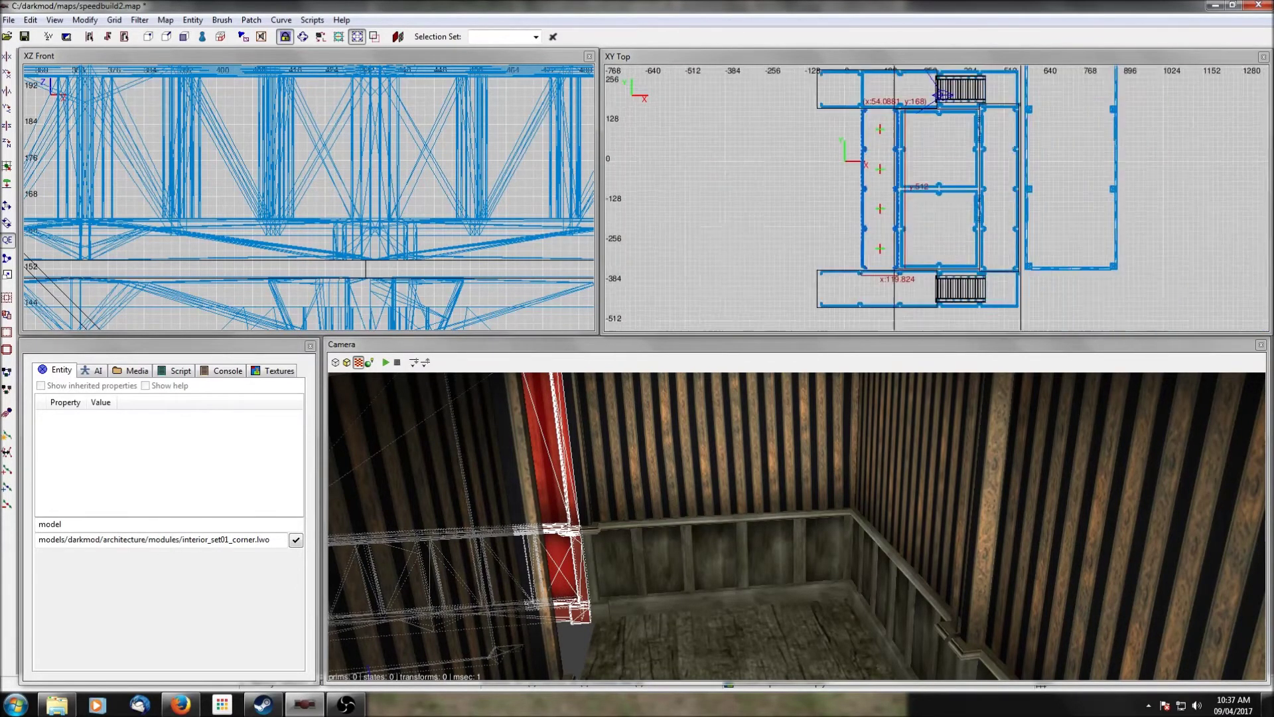
scroll(897, 170, down, 1)
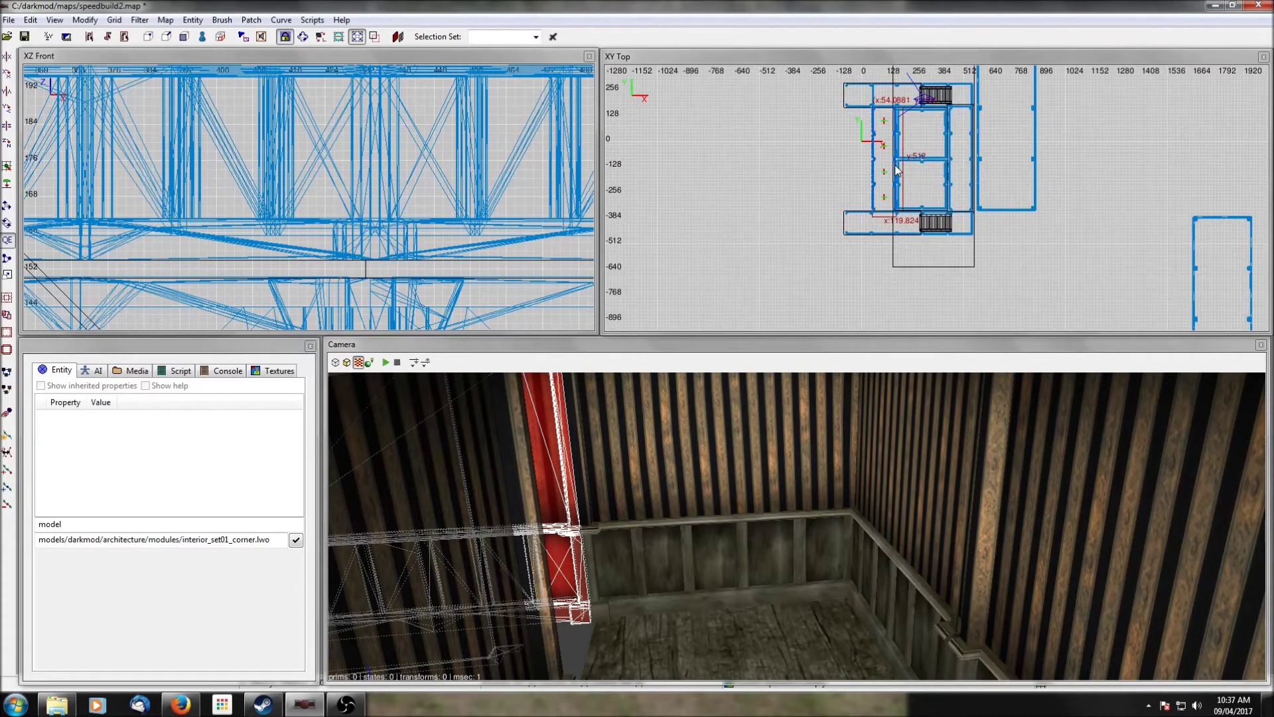
scroll(912, 169, up, 5)
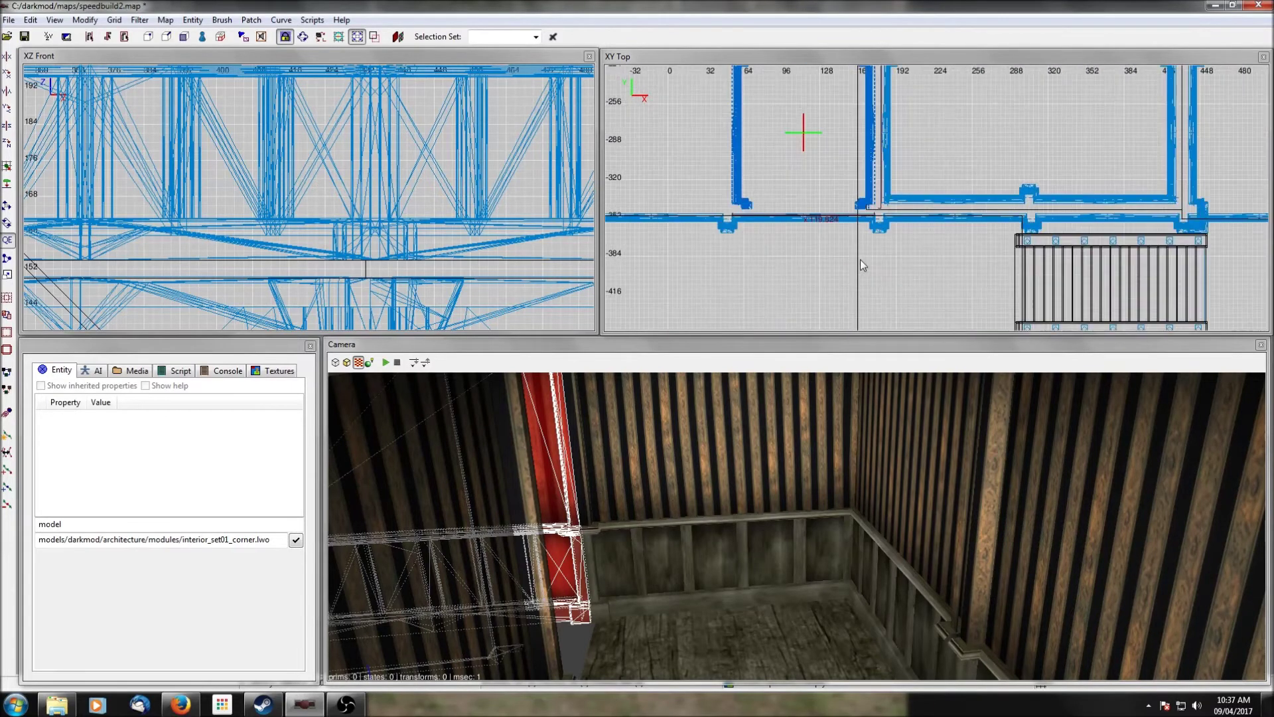
key(Escape)
Step: Ungroup the upper-storey wall modules of the south stair hall
shift+click(858, 295)
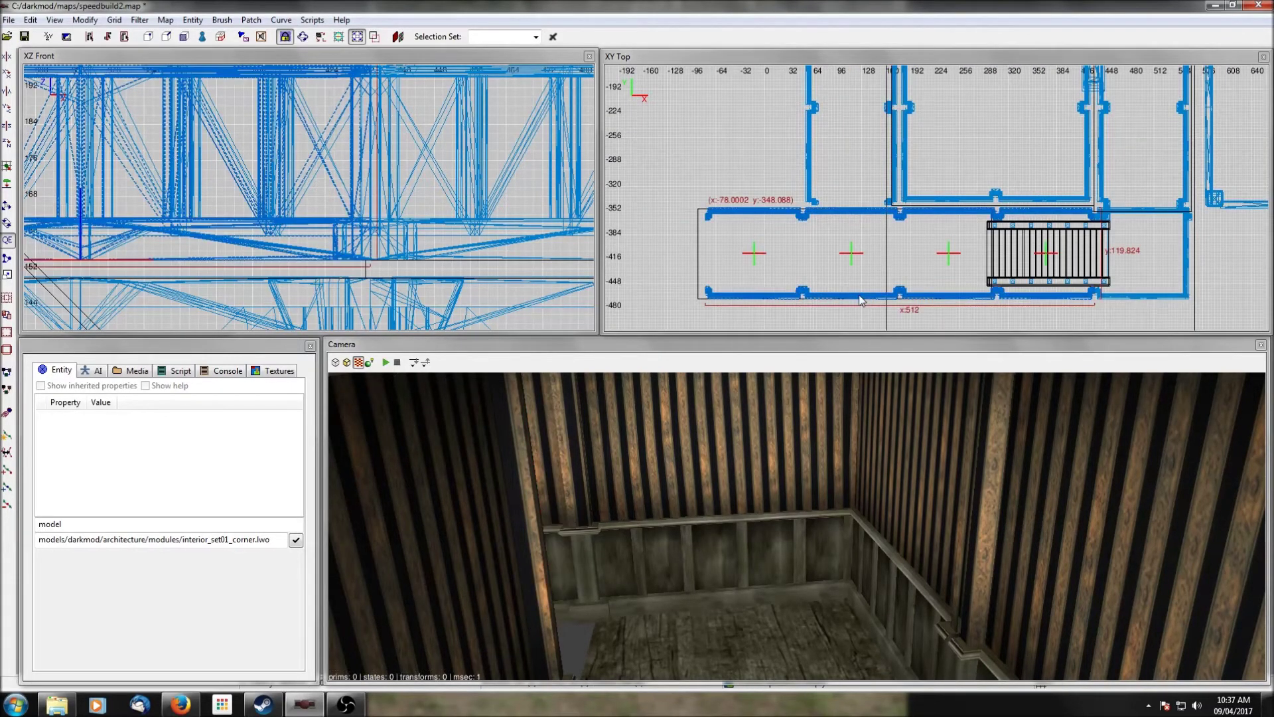
right_click(856, 251)
click(929, 484)
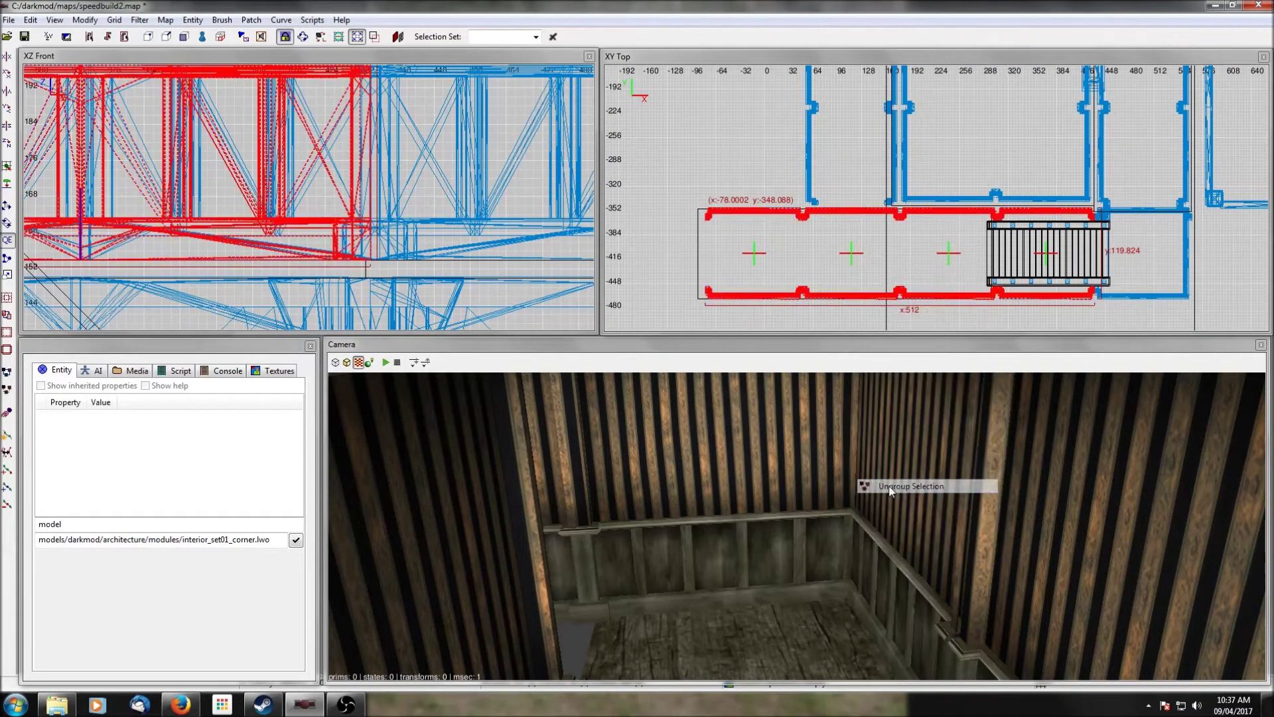
key(Escape)
Step: Delete the south hallway's two westernmost upper wall modules and the adjoining north-side module
shift+click(770, 213)
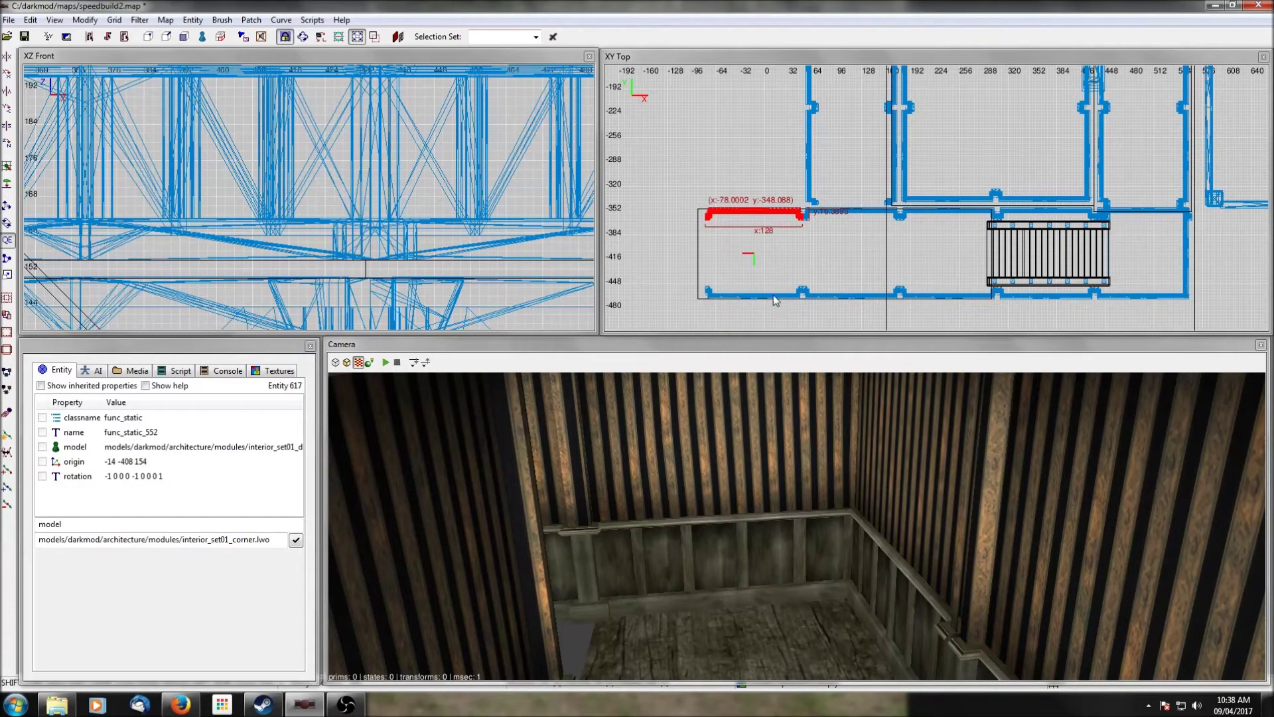
shift+click(774, 296)
shift+click(845, 213)
key(Escape)
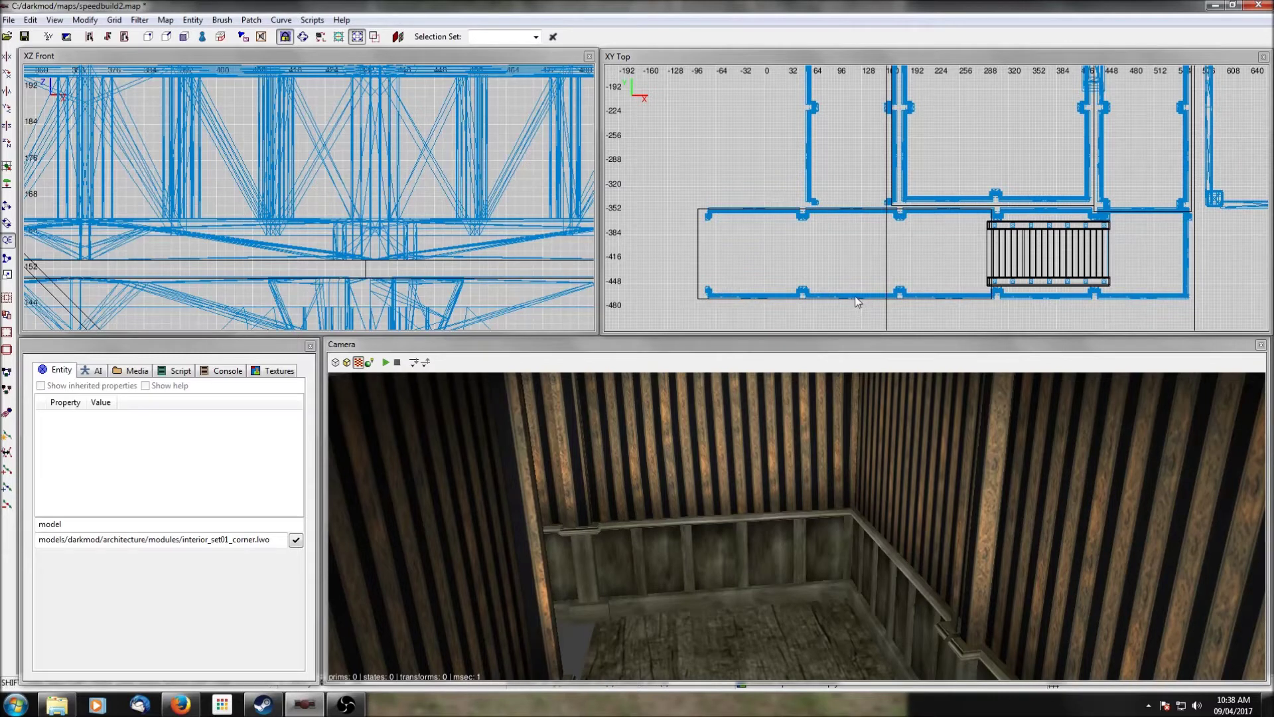
Step: Replace the model of the south-side wall module at origin 114 -408 154 with interior_set01_corner.lwo
shift+click(855, 296)
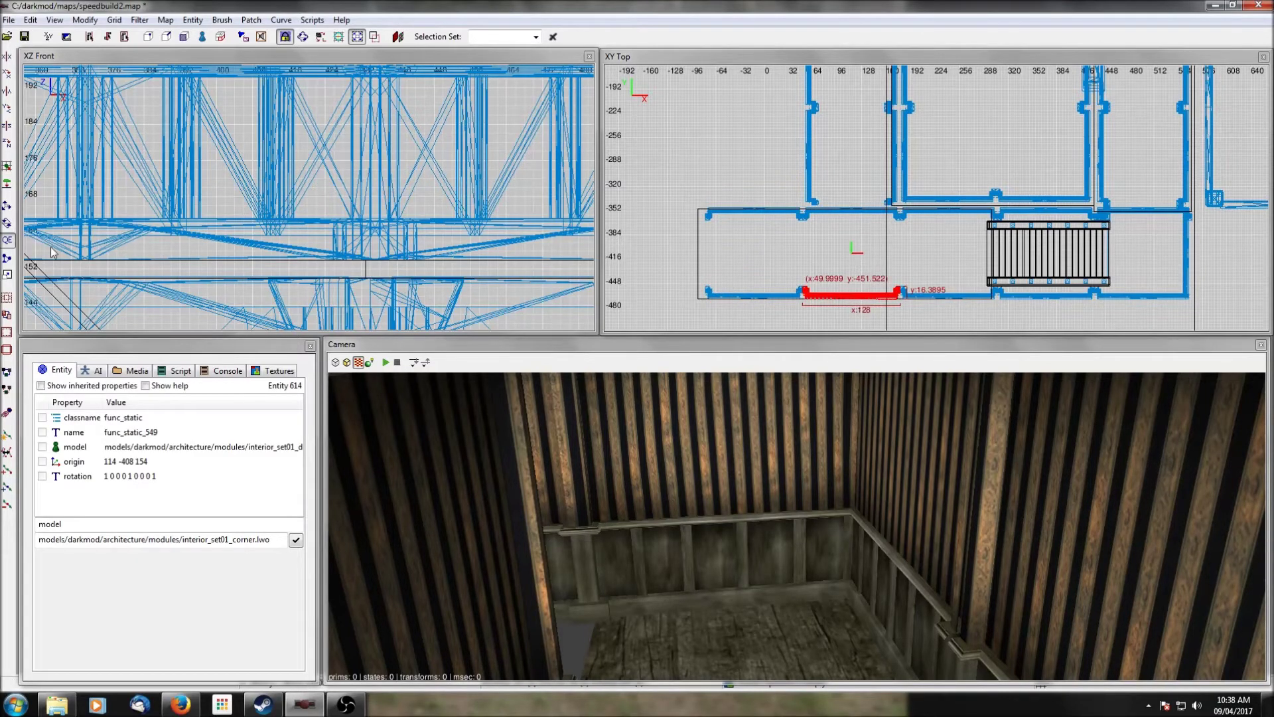
click(75, 448)
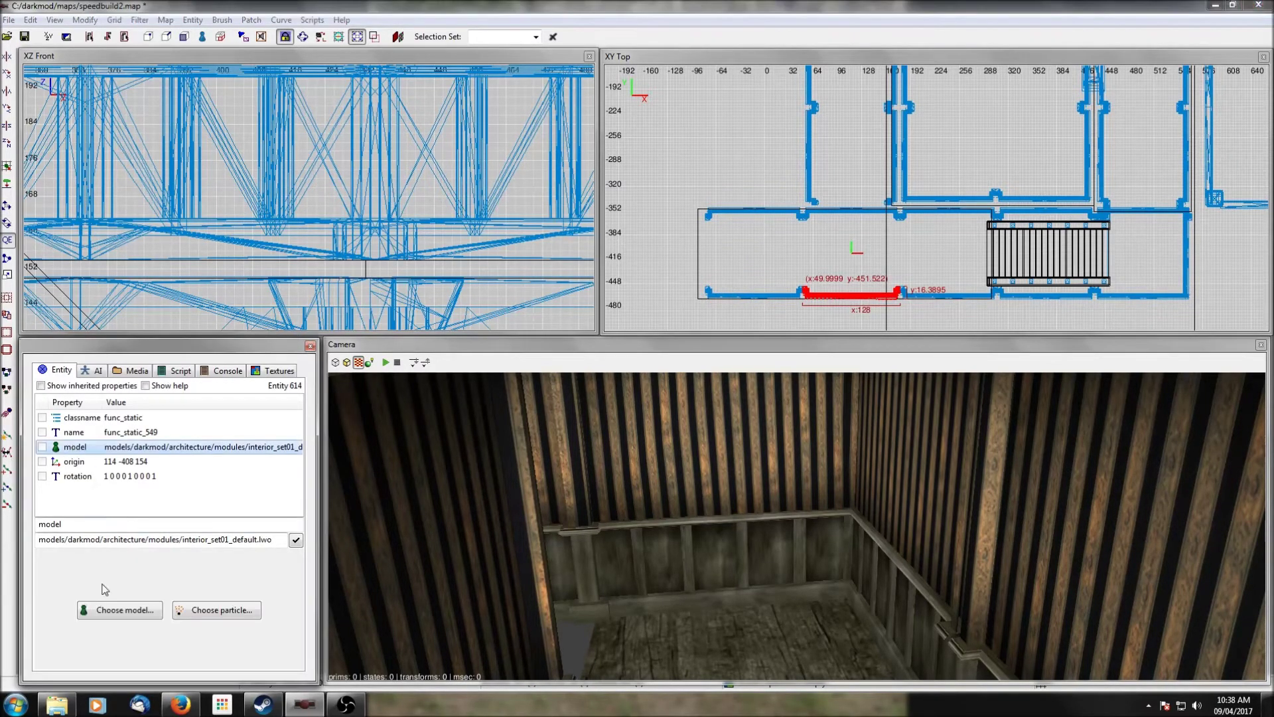
click(110, 612)
click(250, 137)
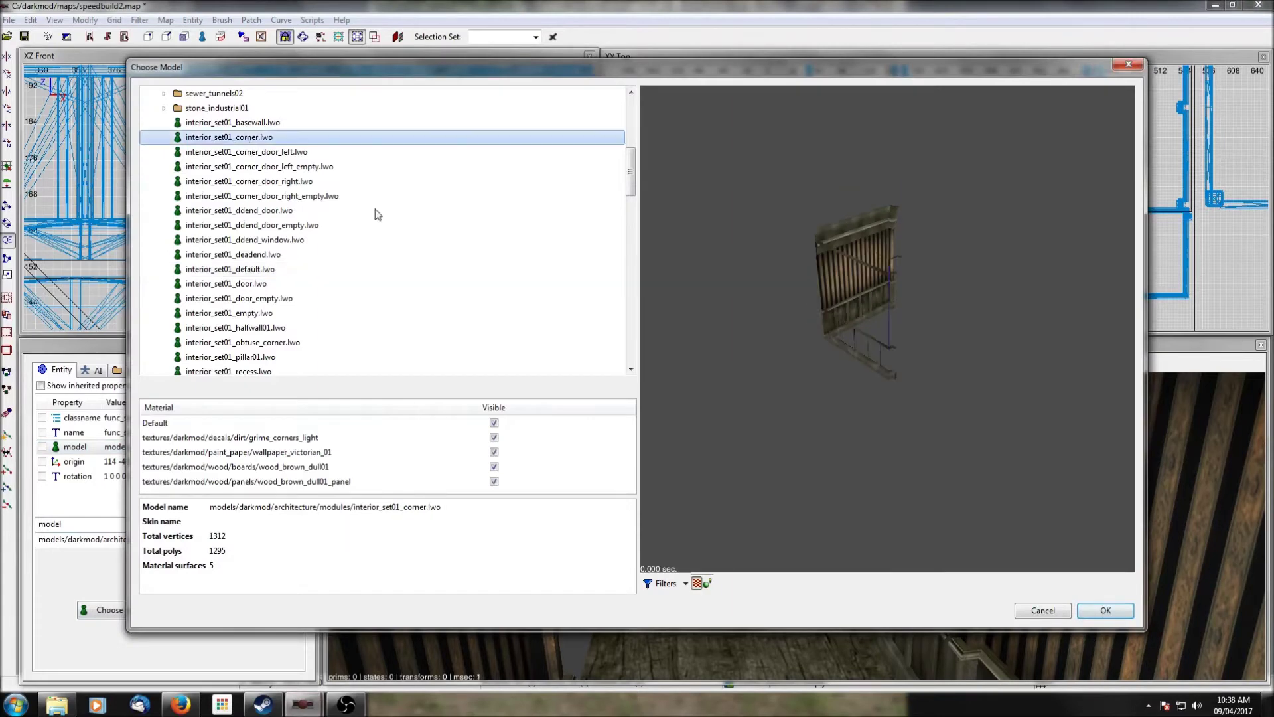
click(1106, 610)
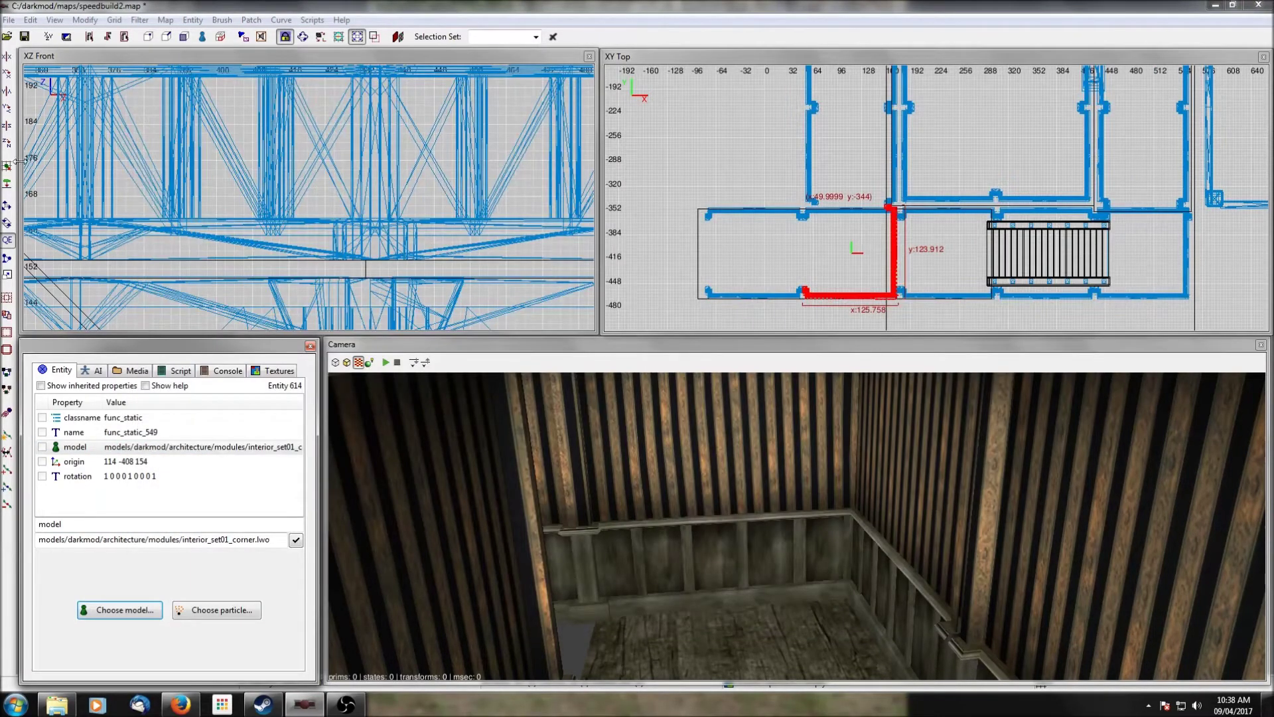
Step: Rotate the south corner module 90 degrees about Z, snap it to the grid and align it at origin 114 -408 154
click(7, 143)
scroll(901, 245, up, 2)
scroll(900, 240, up, 3)
right_drag(901, 249, 928, 205)
drag(765, 292, 779, 286)
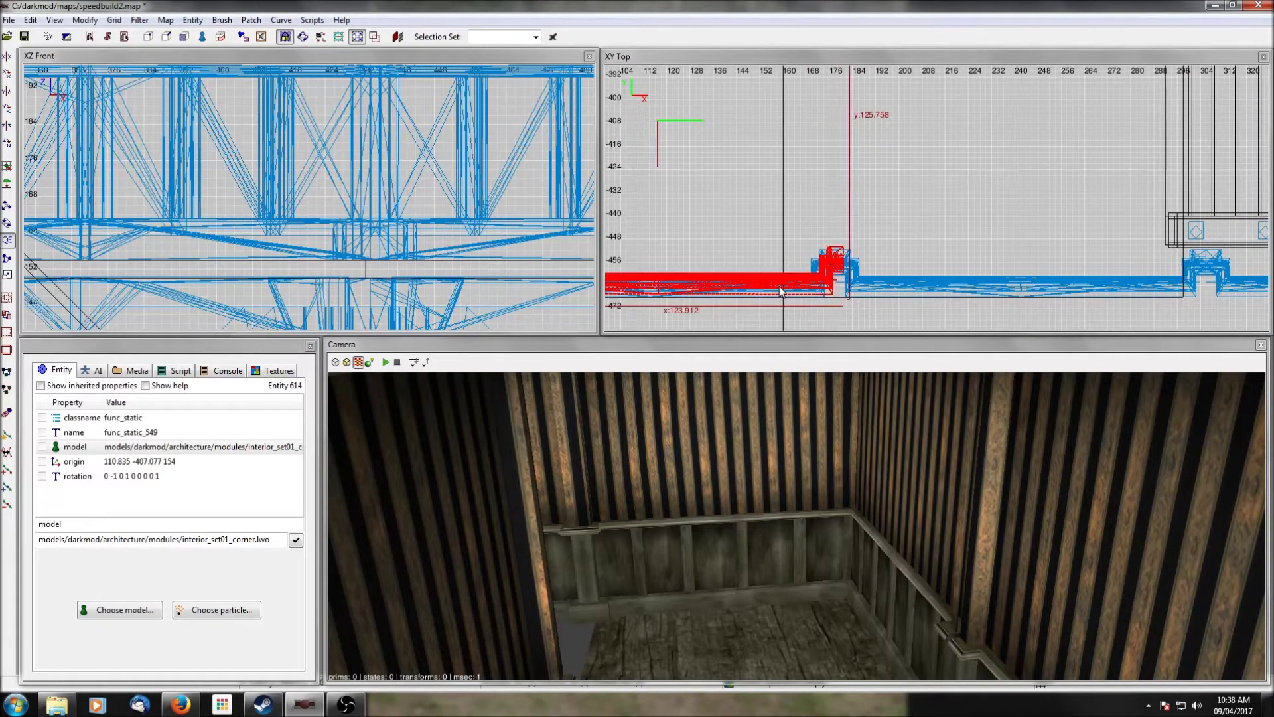
click(110, 23)
click(95, 35)
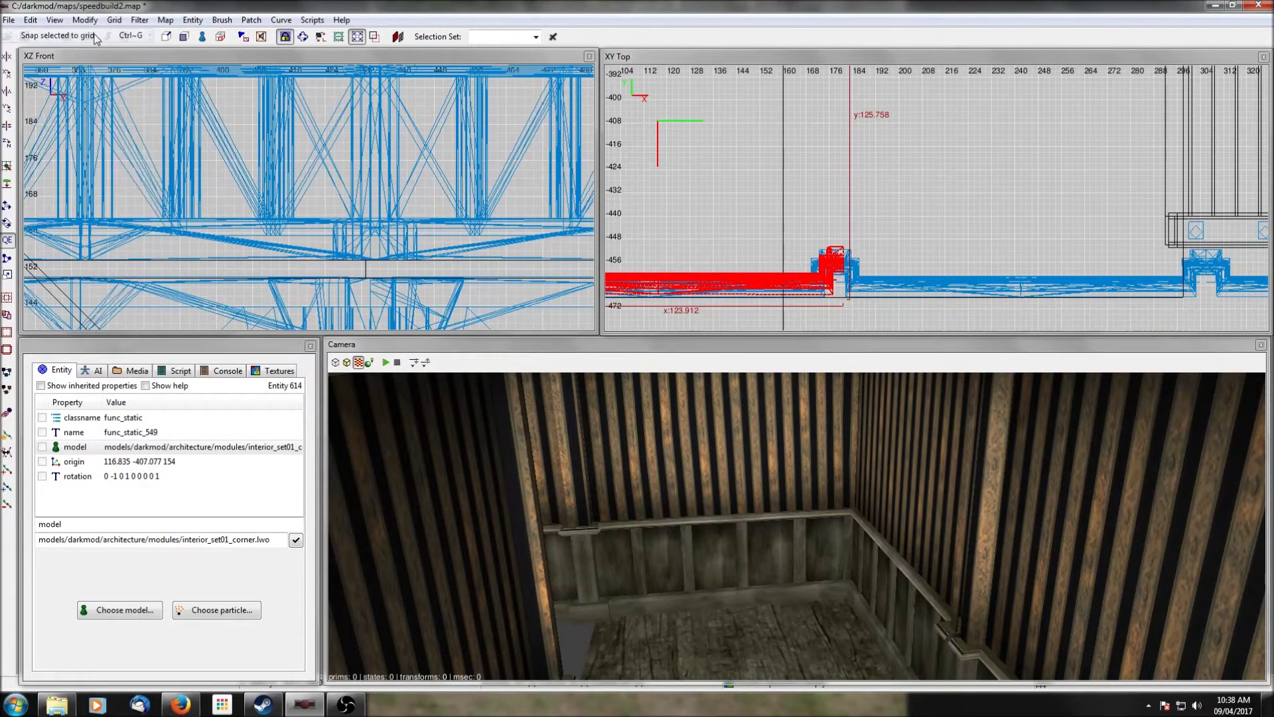
drag(832, 269, 827, 268)
scroll(783, 184, down, 6)
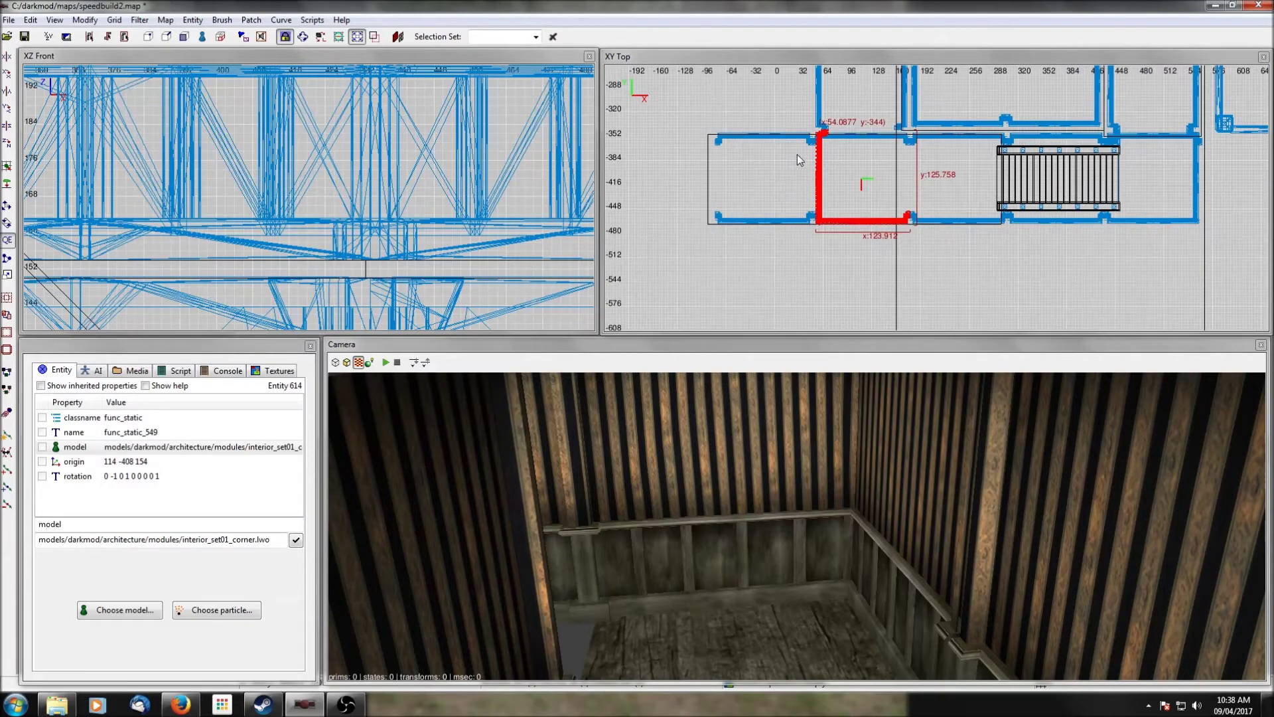
key(Escape)
Step: Inspect the upper north hallway's west end and the joint between its corner module and the neighbouring wall module
right_click(878, 524)
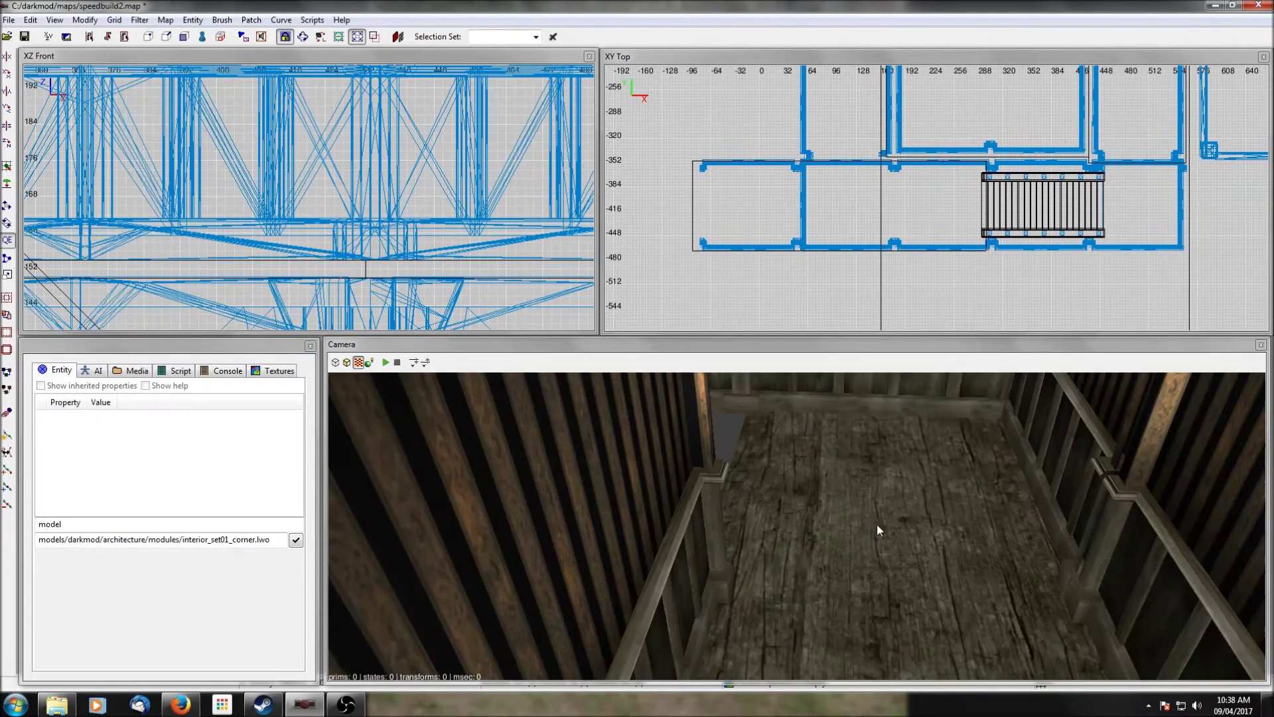
key(Up)
key(Down)
key(Down)
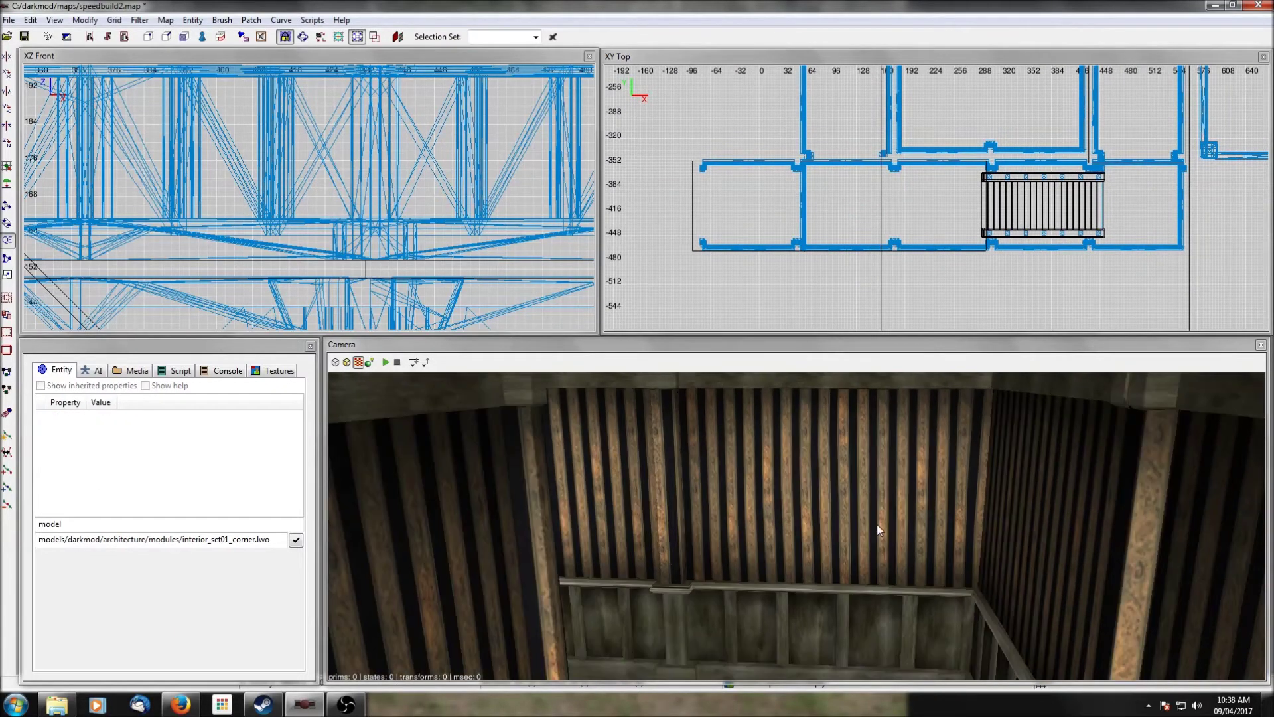
key(Right)
right_click(877, 524)
right_click(796, 526)
shift+click(775, 508)
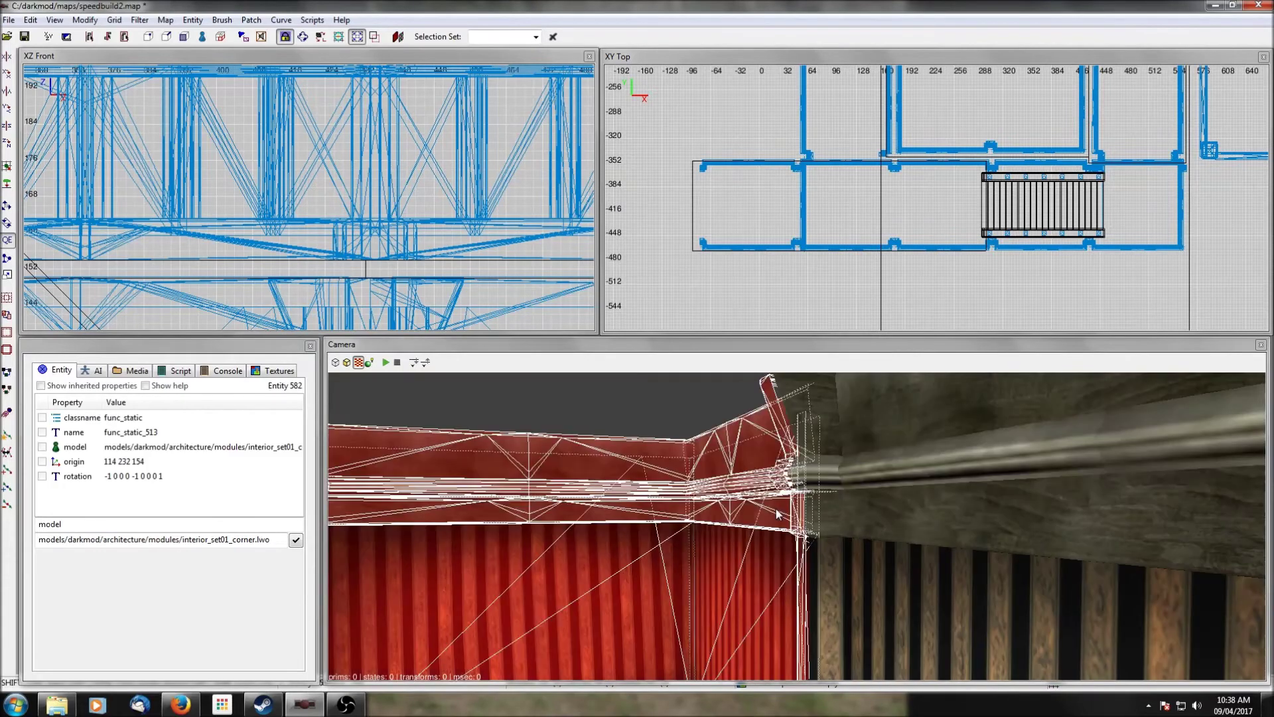
scroll(883, 174, up, 1)
scroll(883, 175, down, 4)
scroll(964, 173, up, 6)
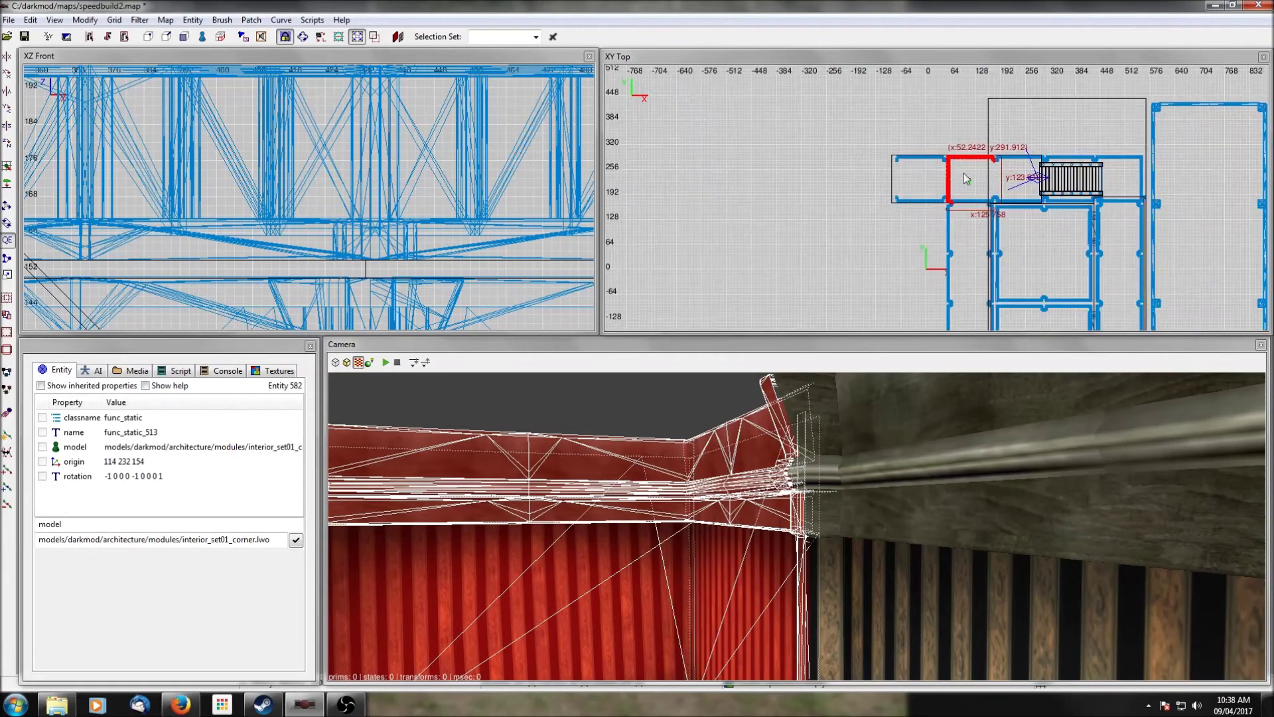
scroll(978, 181, up, 3)
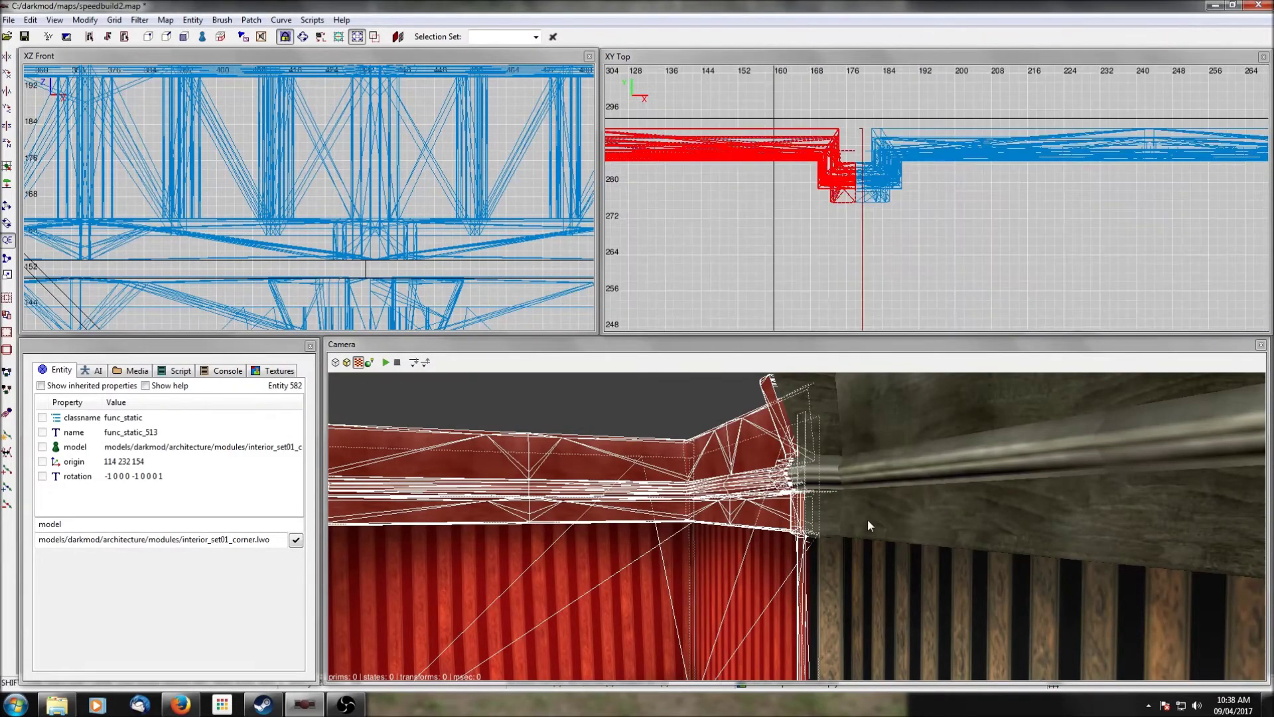
shift+click(912, 492)
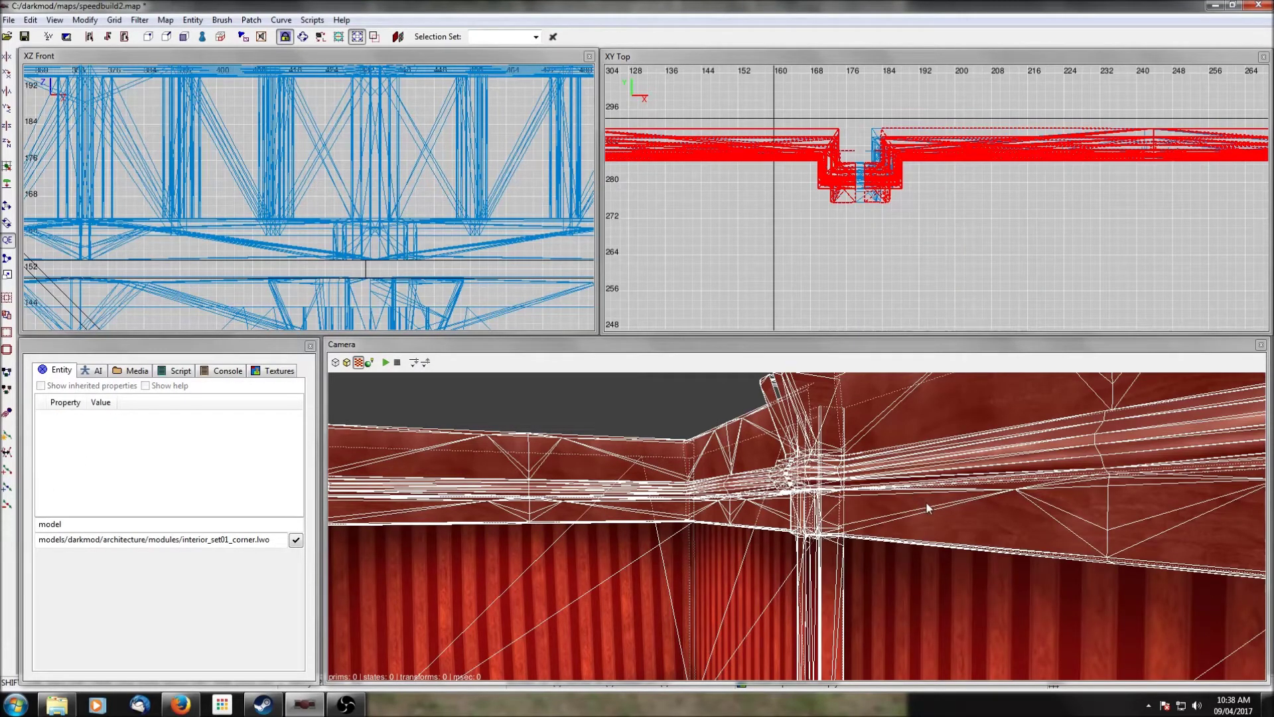
shift+click(927, 499)
shift+click(929, 499)
shift+click(928, 499)
key(Escape)
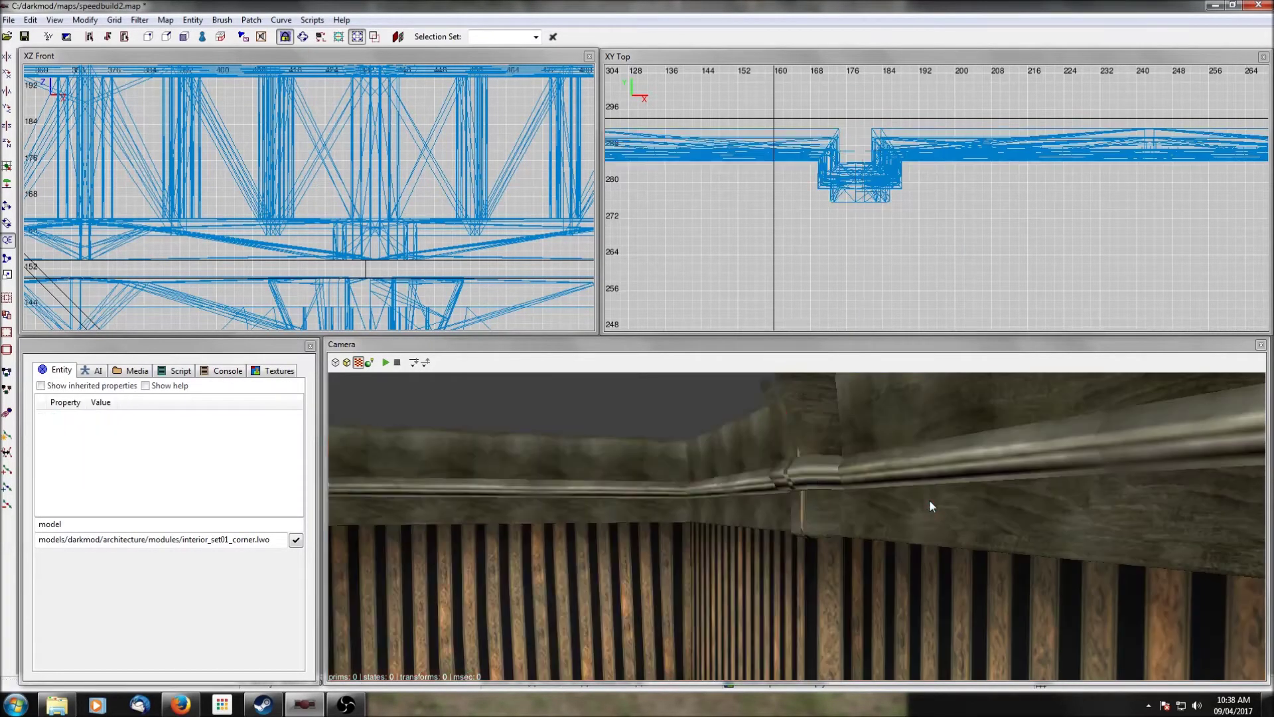
Step: Move the north hallway's corner module east to origin 116 232 154
shift+click(800, 515)
drag(779, 156, 788, 155)
scroll(795, 145, down, 6)
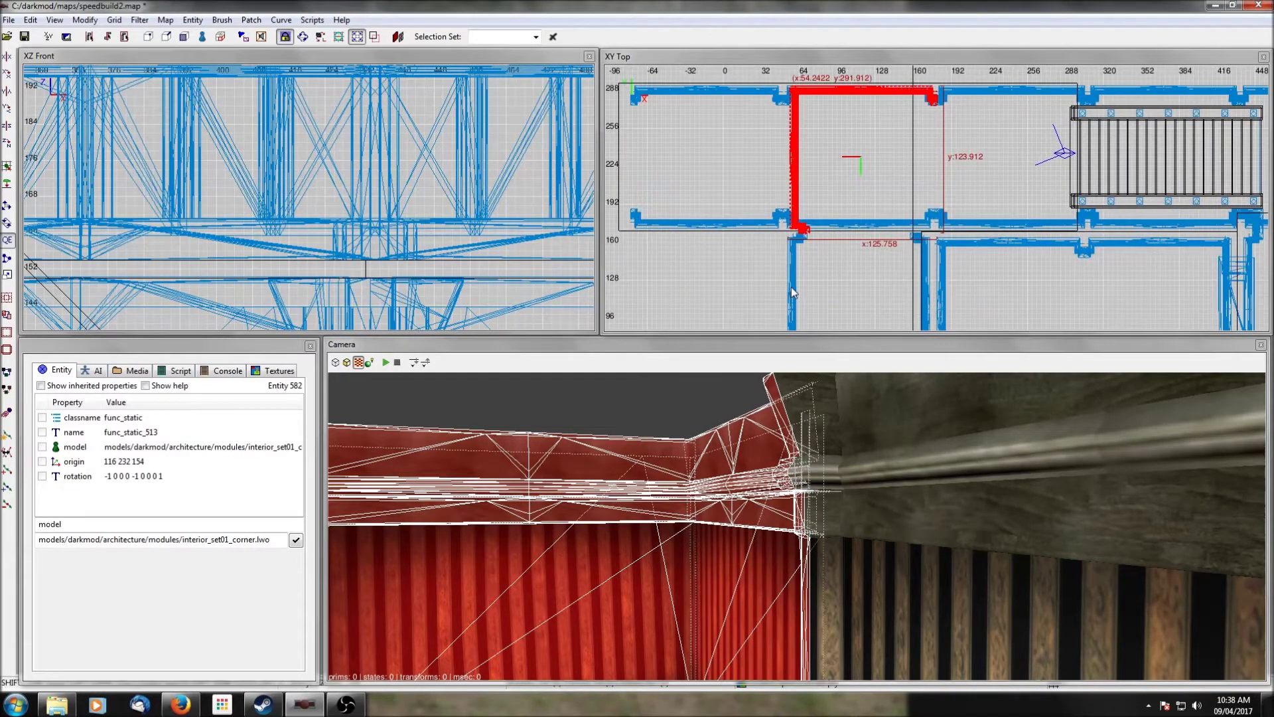
Step: Align the west corridor's wall modules with the repositioned north corner module and check where they meet the south hallway
key(Escape)
scroll(809, 297, up, 2)
drag(708, 283, 710, 282)
scroll(738, 278, down, 7)
scroll(922, 268, up, 10)
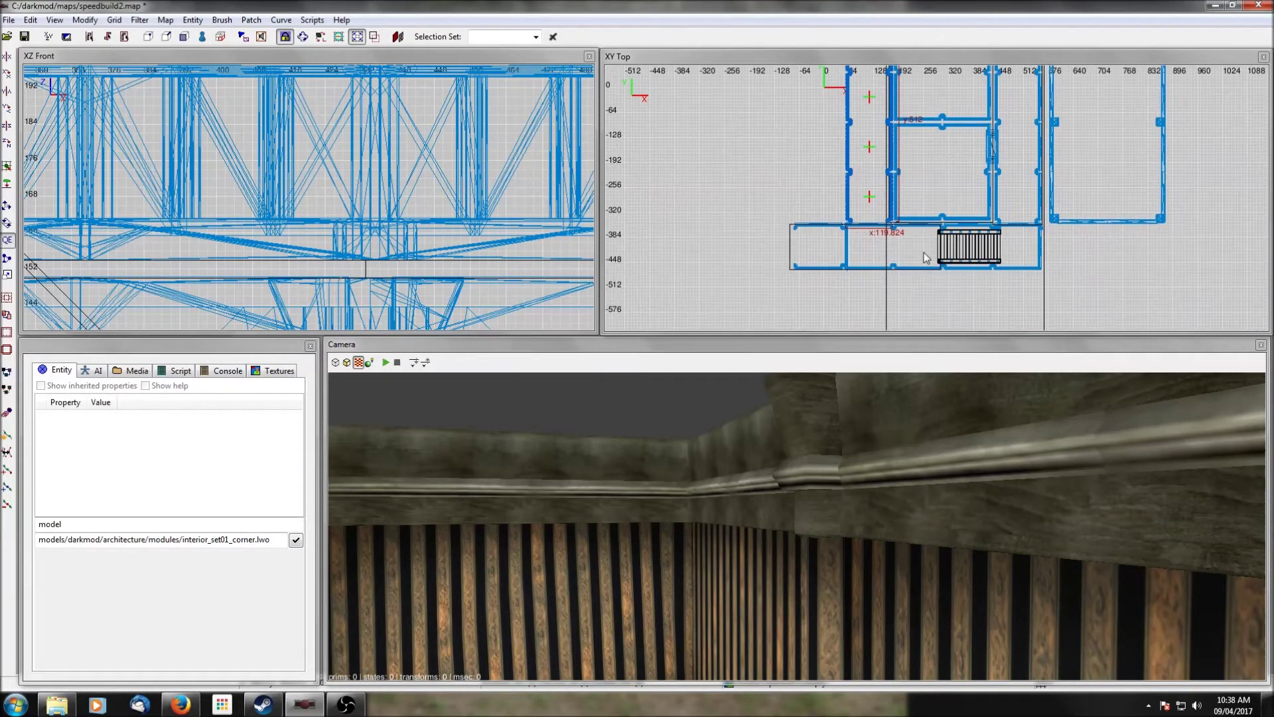
right_drag(838, 277, 1072, 339)
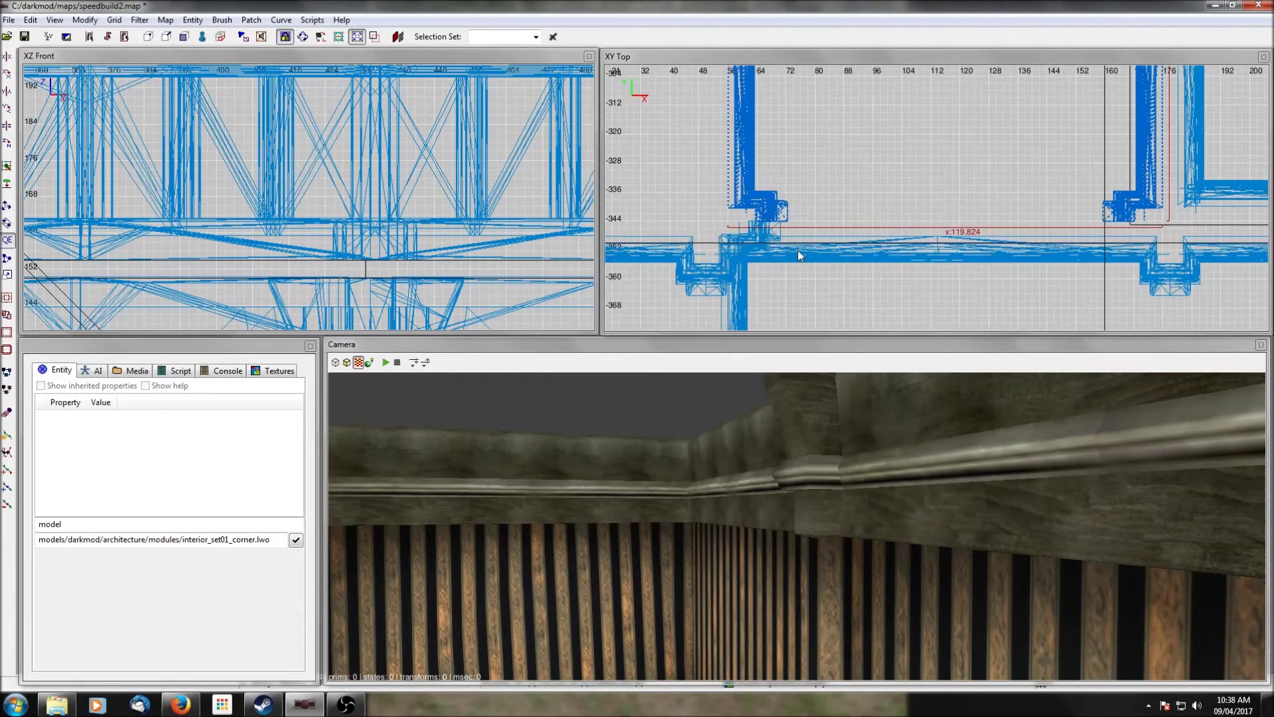
key(Escape)
shift+click(825, 252)
shift+click(825, 251)
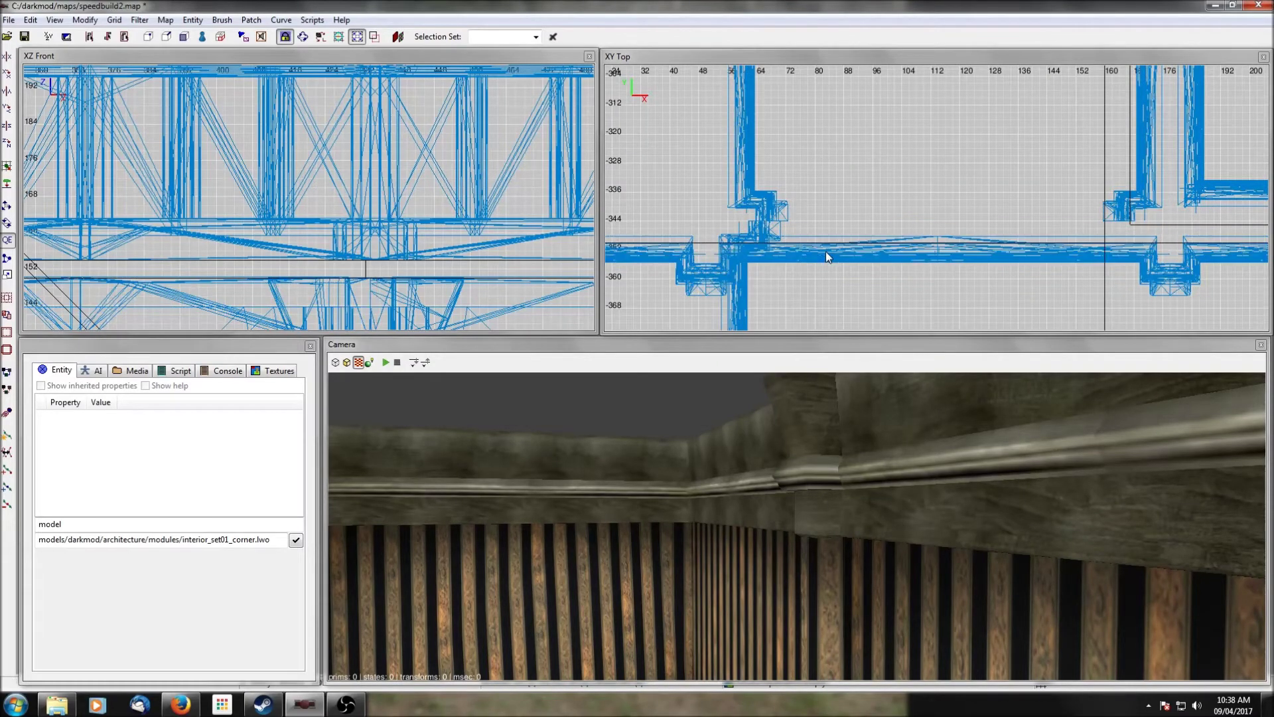
Step: Examine the joints between the upper north hallway's wall modules and the corner modules at its ends
right_click(829, 465)
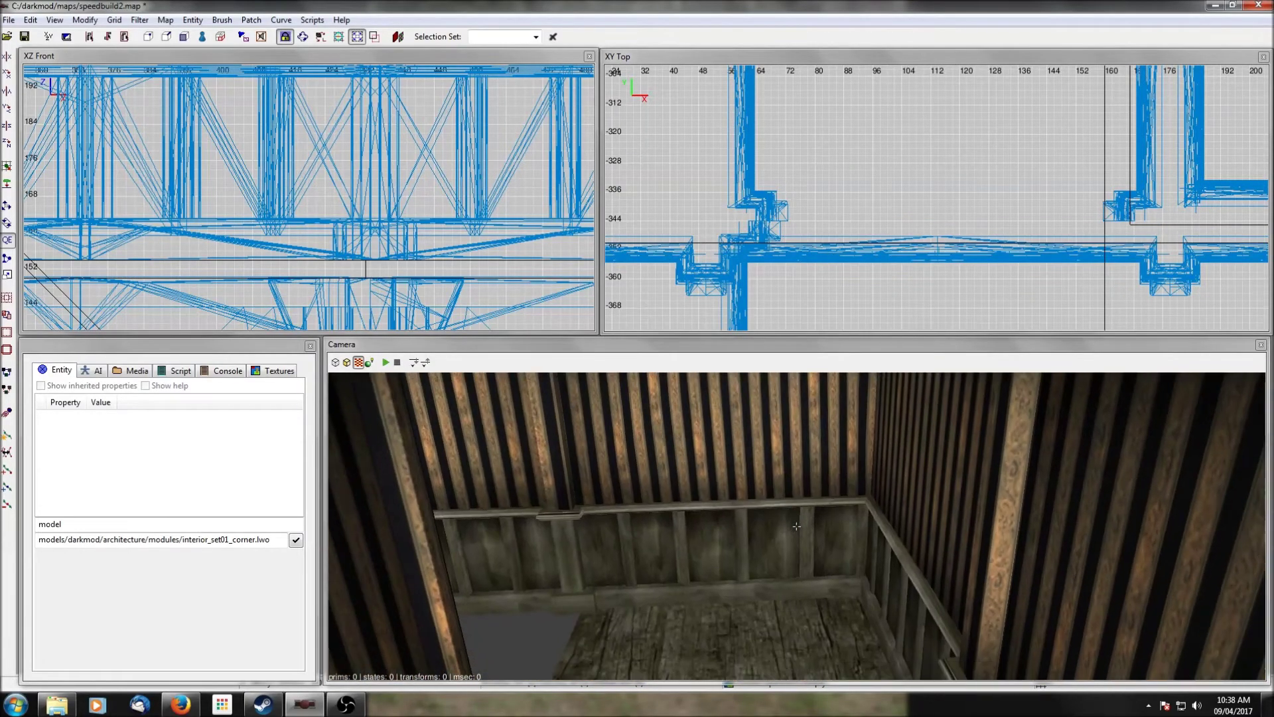
right_click(797, 526)
right_click(836, 484)
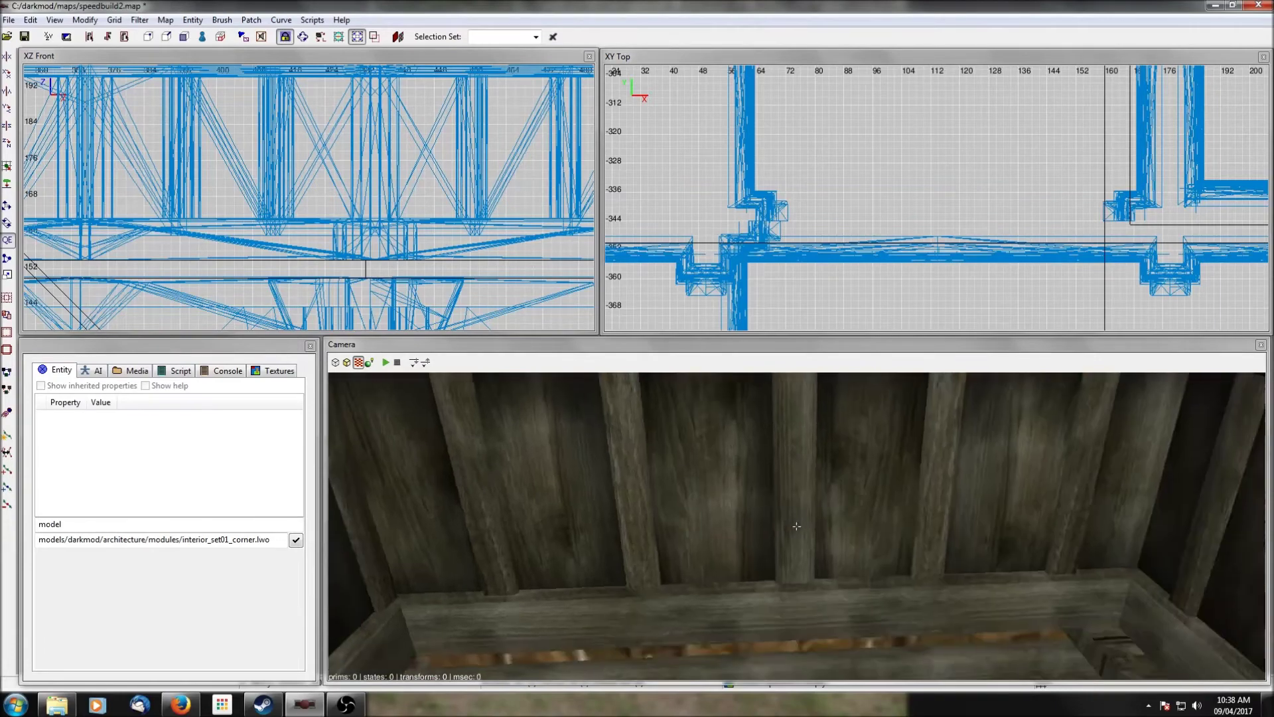
right_click(797, 526)
shift+click(985, 507)
right_click(985, 507)
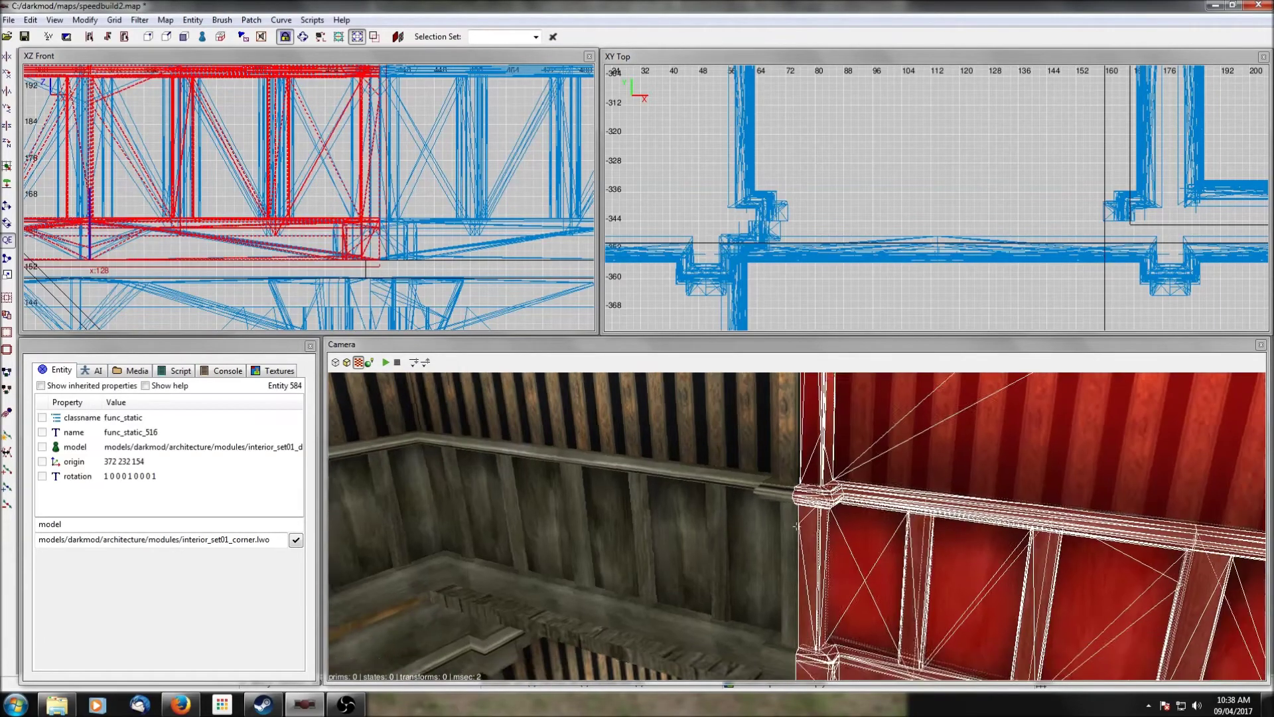
right_click(797, 527)
shift+click(846, 531)
right_click(846, 531)
right_click(846, 531)
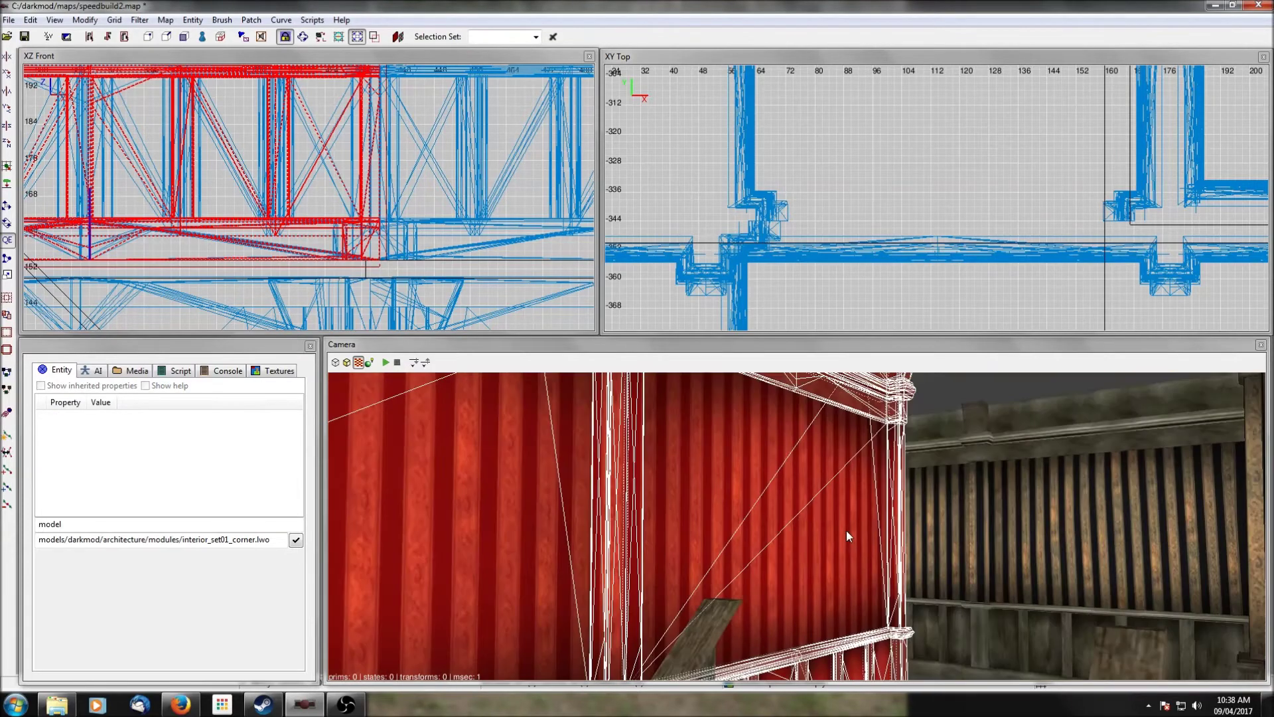
right_click(846, 531)
right_click(846, 531)
scroll(765, 550, down, 2)
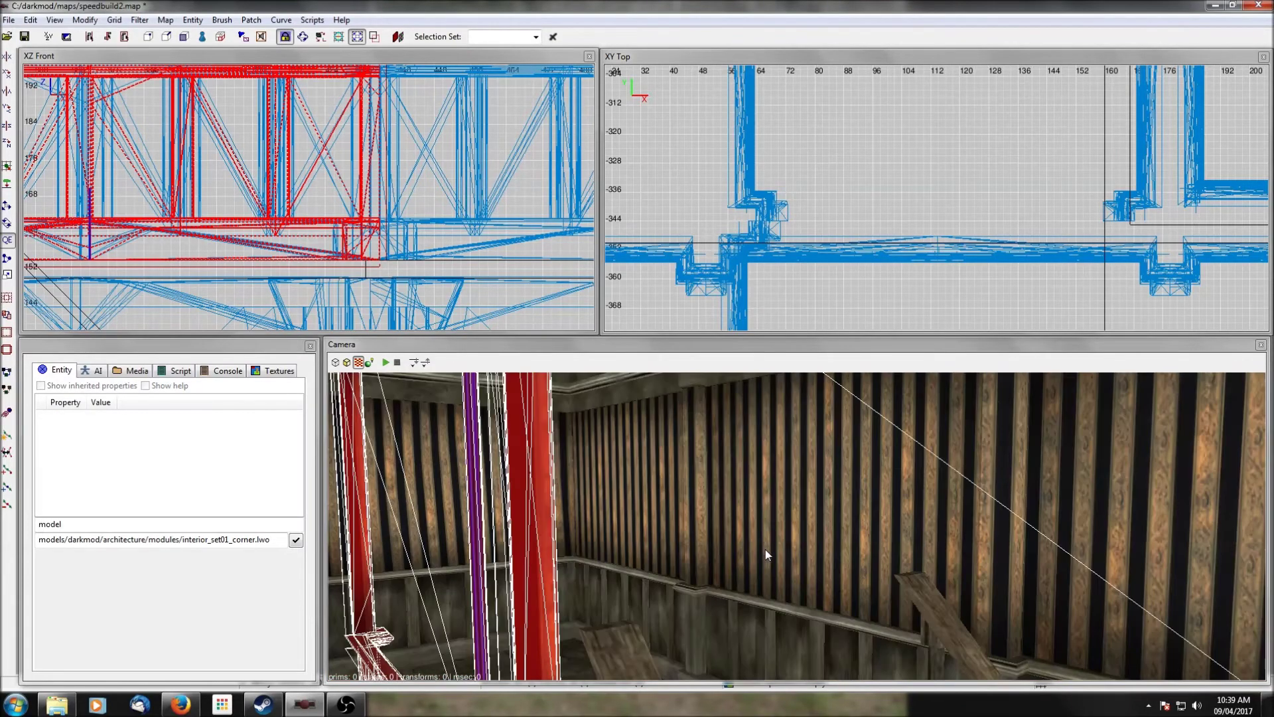
shift+click(728, 596)
shift+click(1049, 570)
right_click(973, 524)
right_click(973, 524)
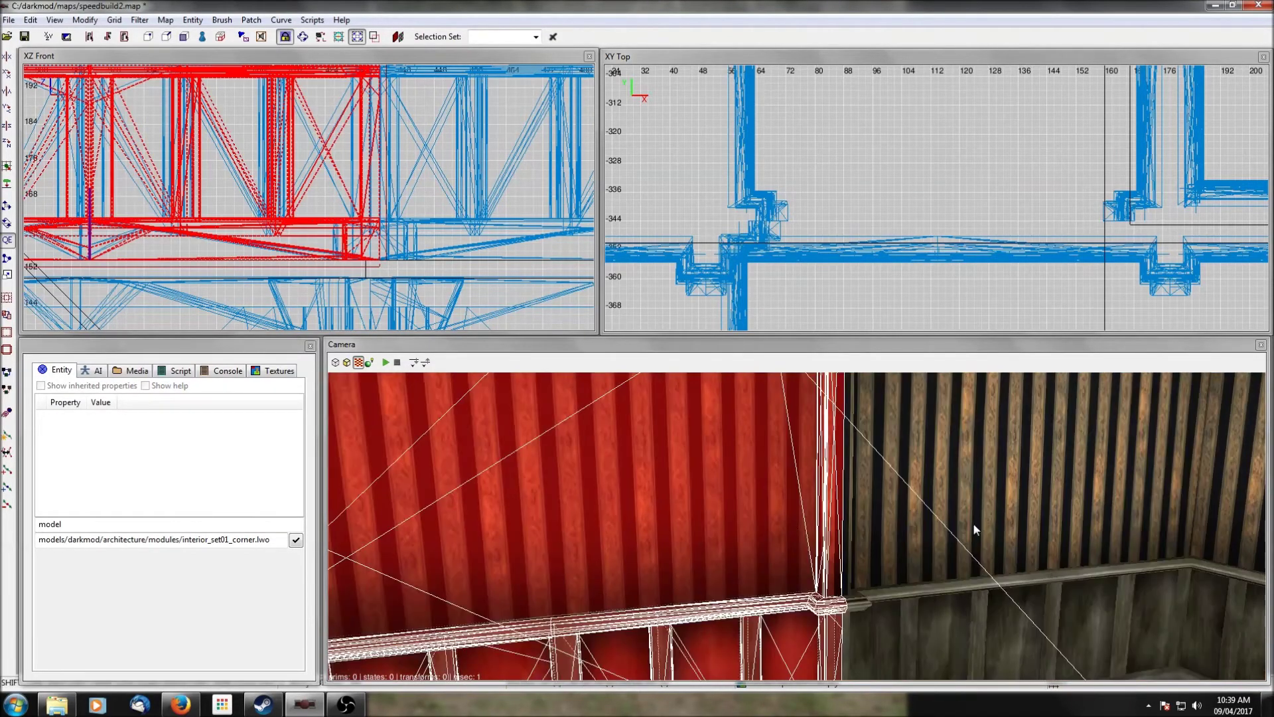
shift+click(973, 525)
key(Escape)
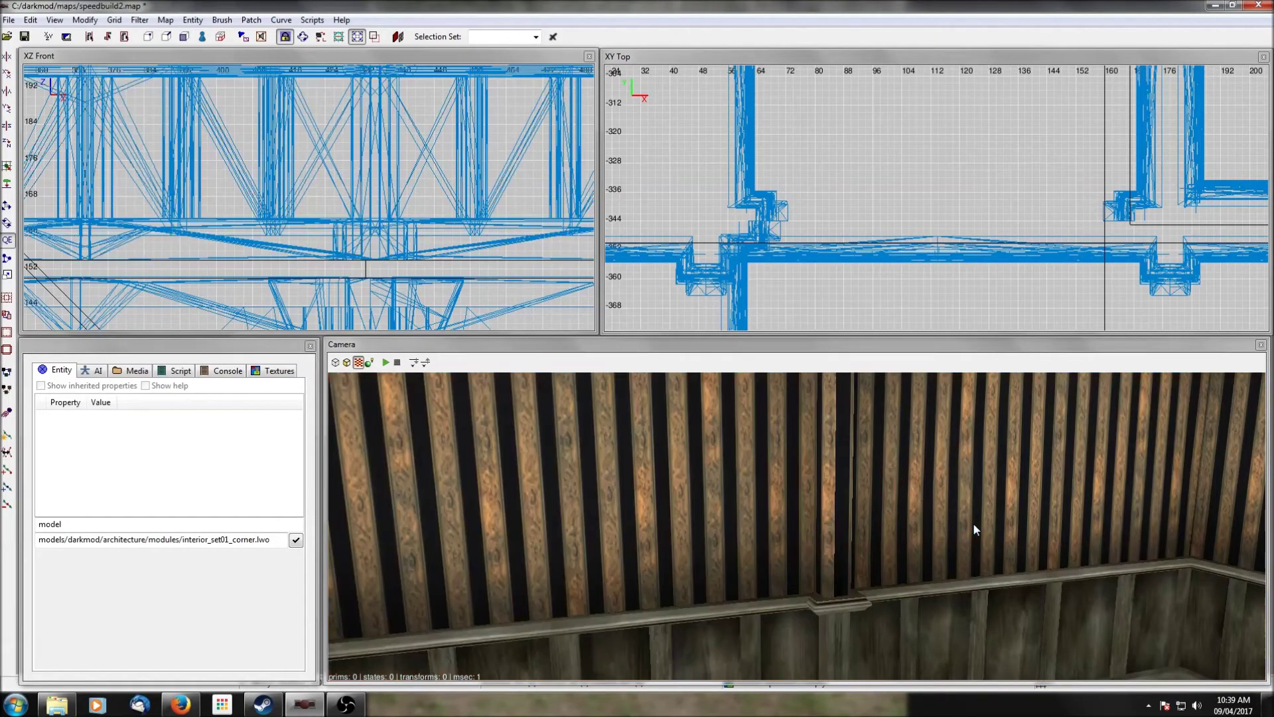
Step: Check the joint of the upper north hallway's east corner module with its neighbouring wall module in the camera and top views
right_click(972, 525)
right_click(1061, 552)
right_click(1061, 550)
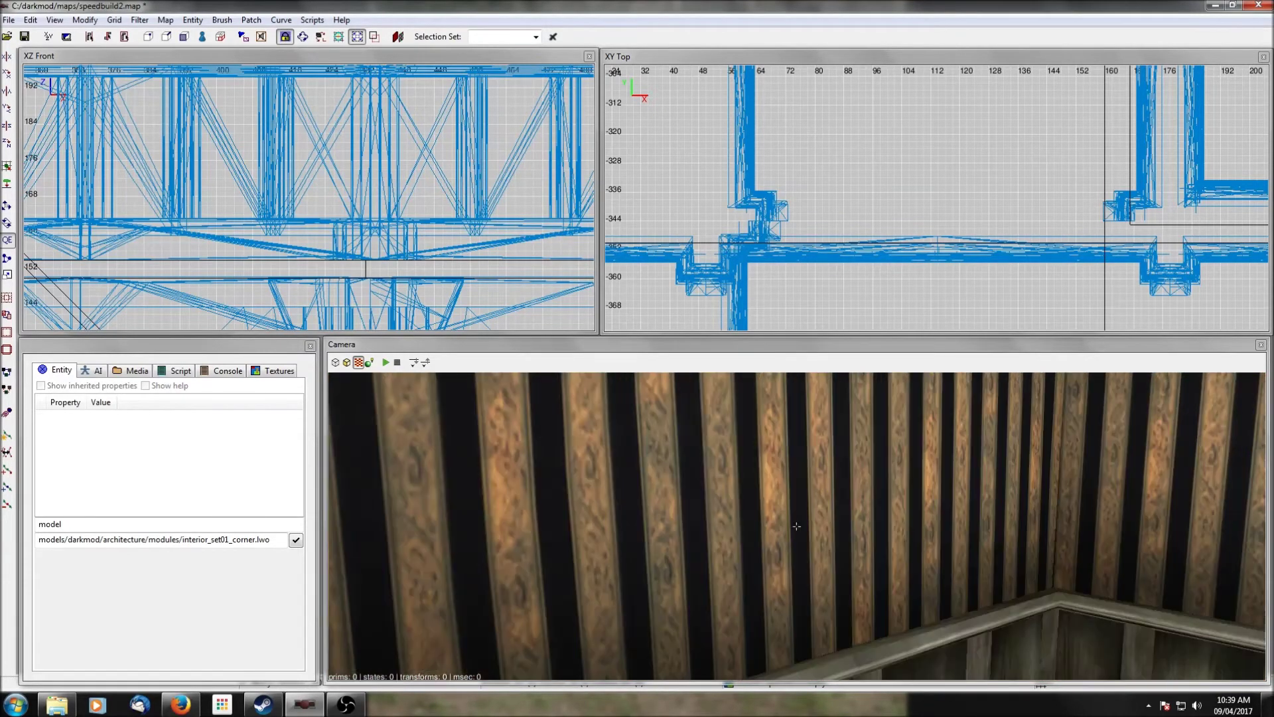
right_click(1060, 552)
shift+click(984, 563)
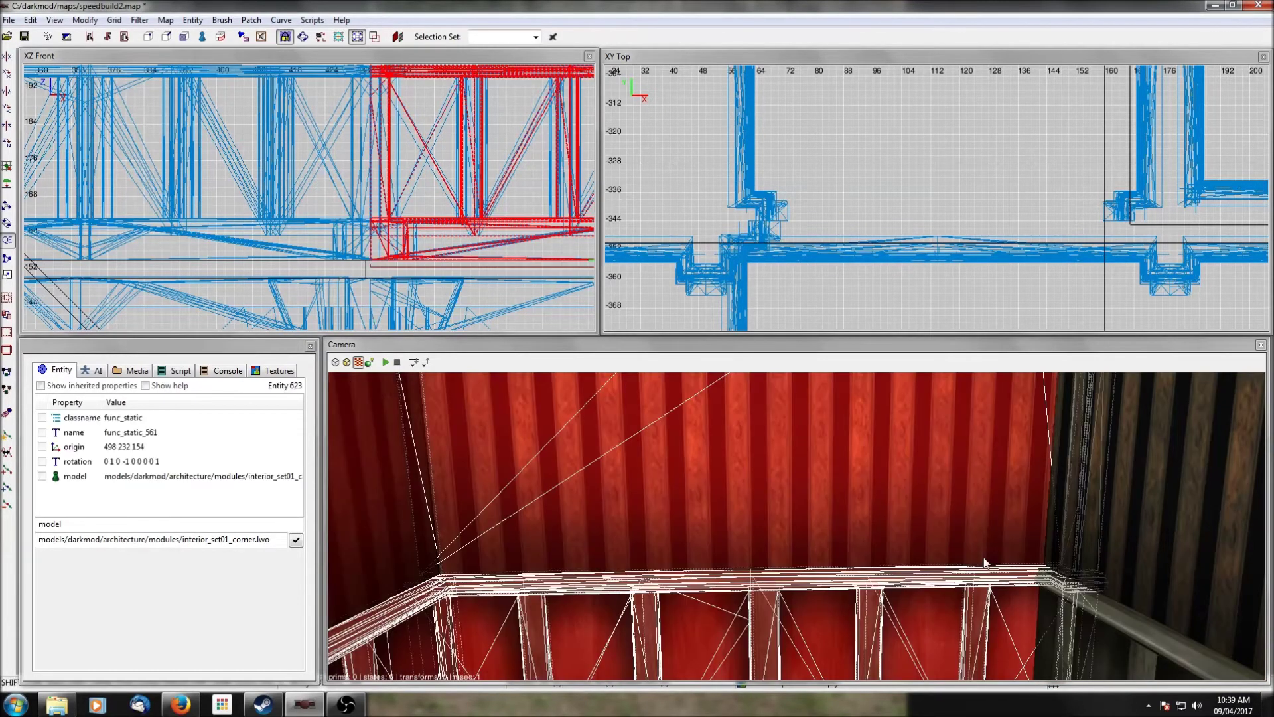
right_click(1074, 560)
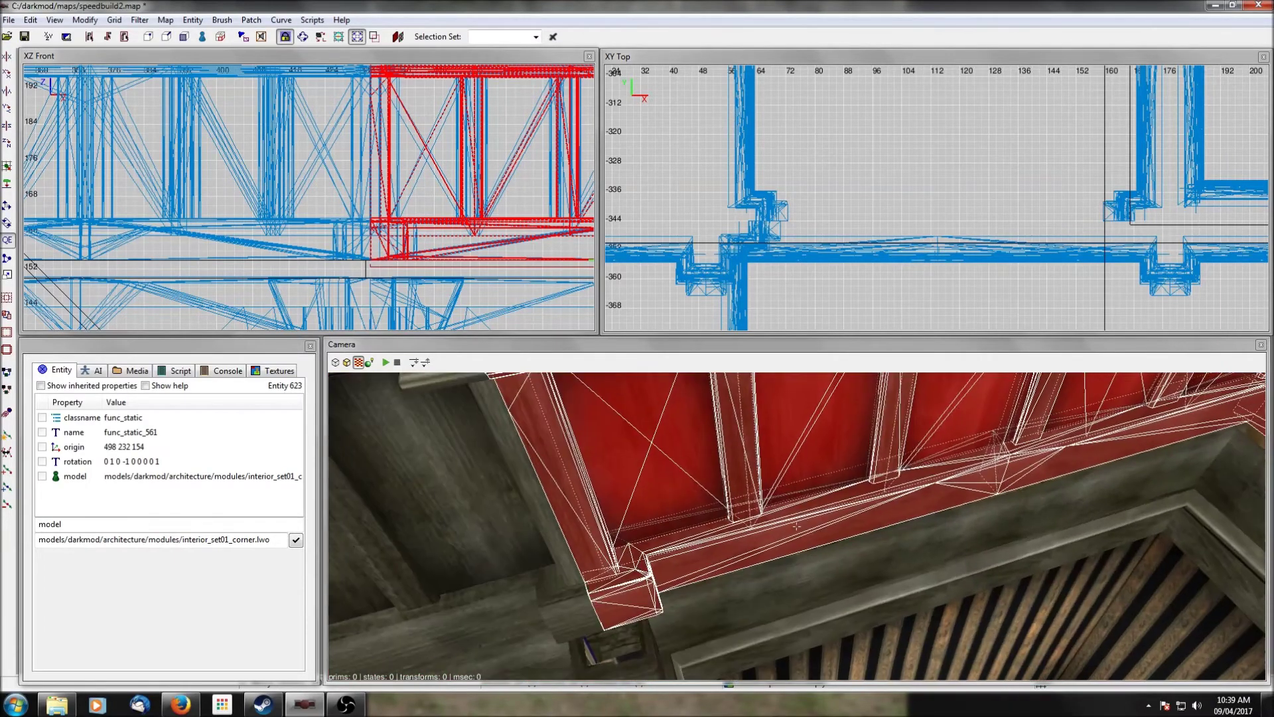
scroll(932, 268, down, 11)
right_drag(993, 164, 903, 347)
scroll(993, 165, up, 4)
scroll(993, 164, up, 6)
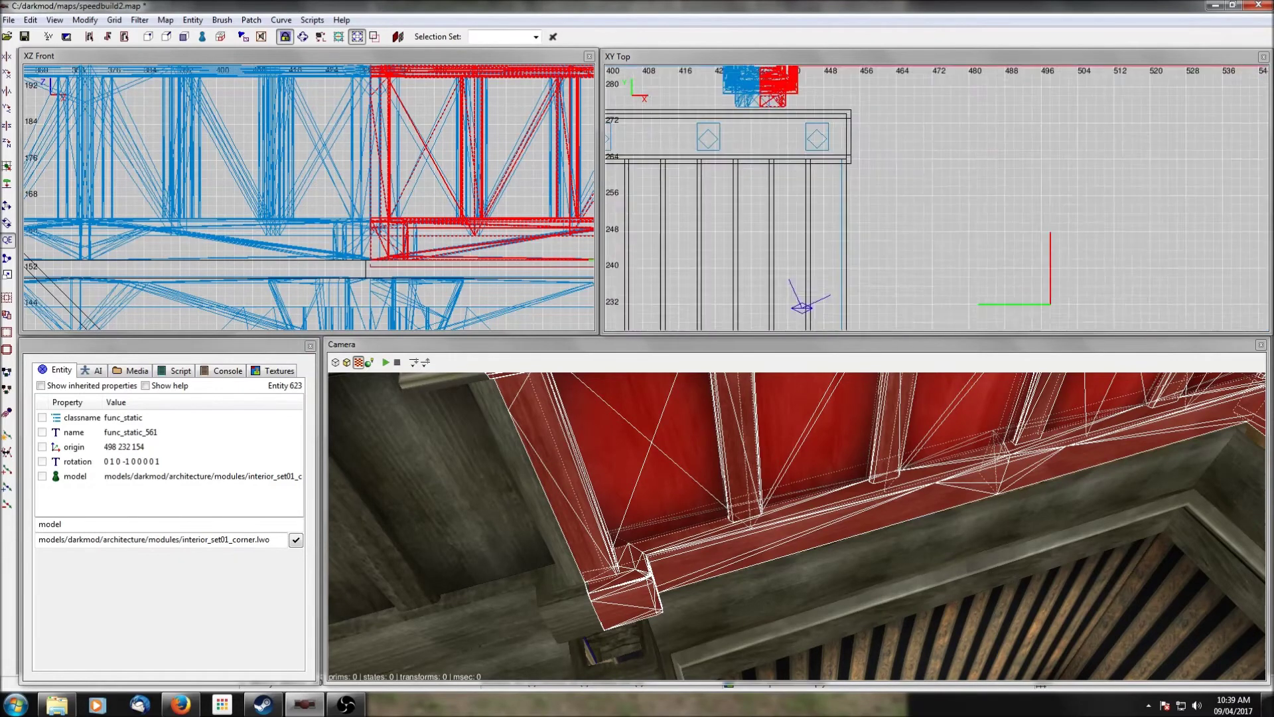
Step: Compare the position of the upper east corner module with the lower-storey corner module directly beneath it
shift+click(850, 560)
shift+click(851, 561)
key(Escape)
shift+click(817, 501)
shift+click(818, 498)
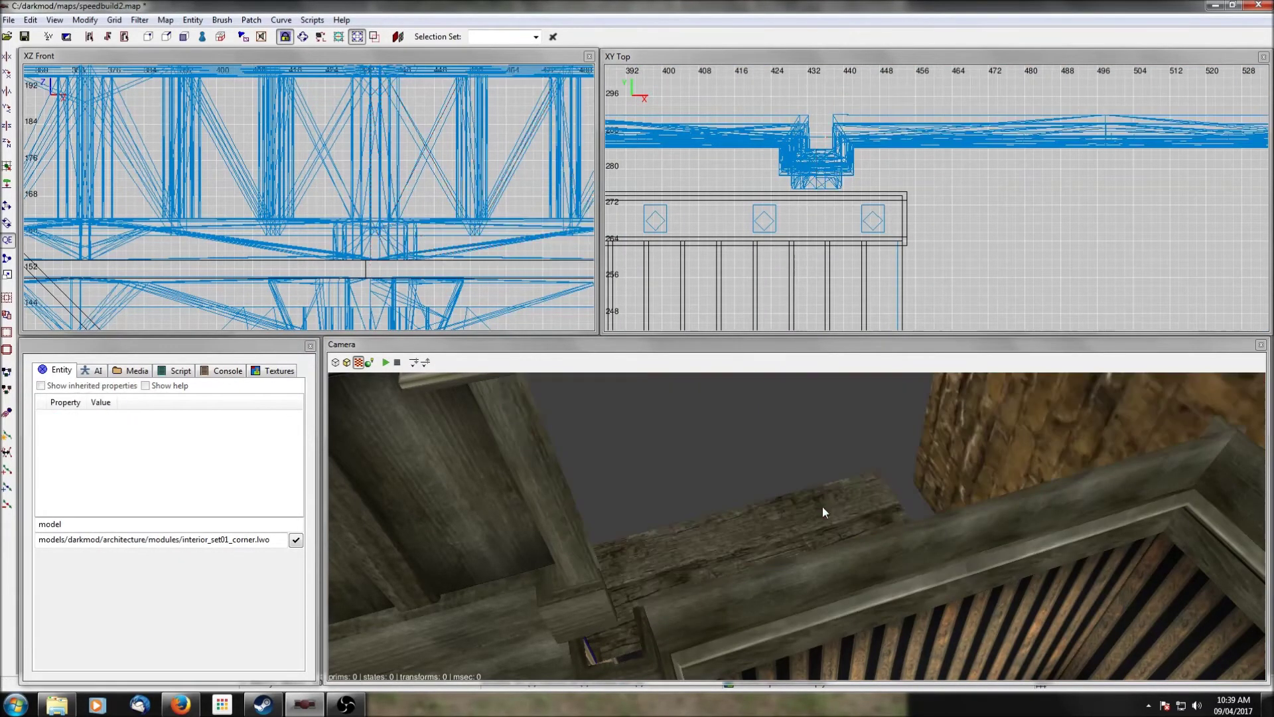
shift+click(847, 564)
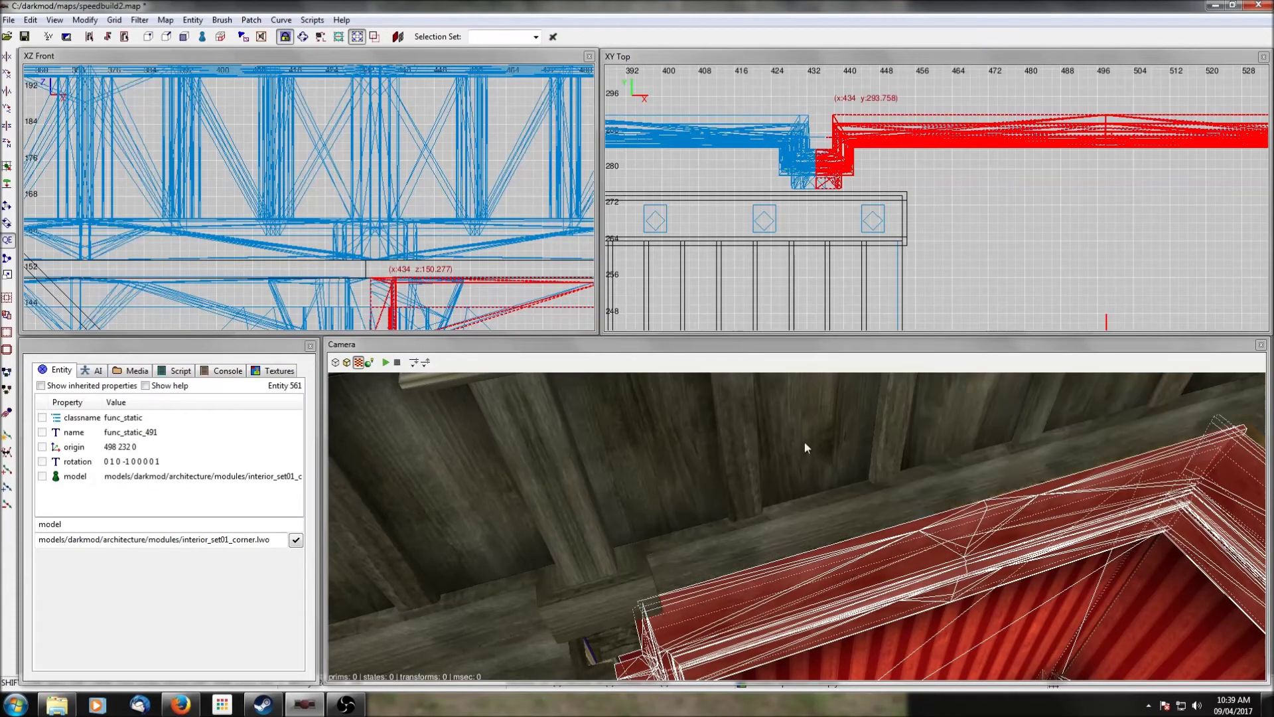
shift+click(798, 418)
shift+click(798, 418)
shift+click(799, 418)
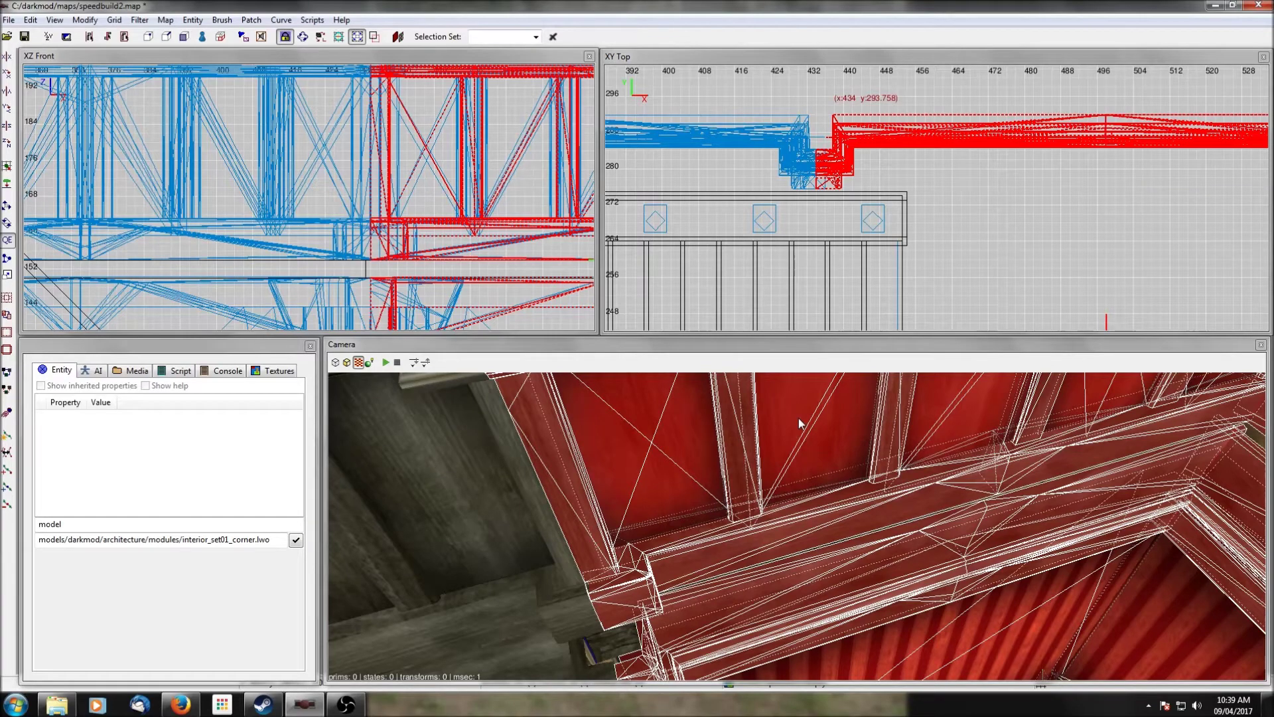
key(Escape)
Step: Inspect the upper north hallway's west corner module and its joint with the adjoining wall module
right_click(697, 468)
right_click(796, 527)
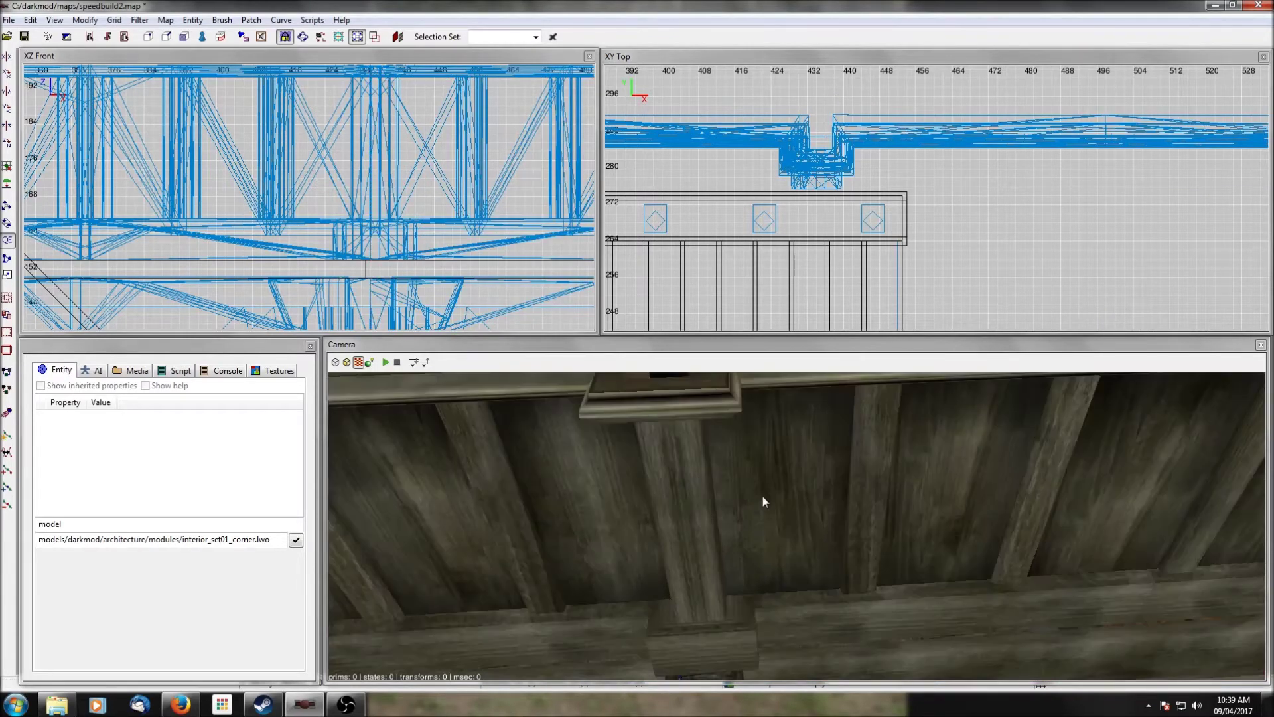
right_click(762, 495)
right_click(761, 495)
right_click(762, 495)
right_click(796, 526)
right_click(661, 512)
key(Up)
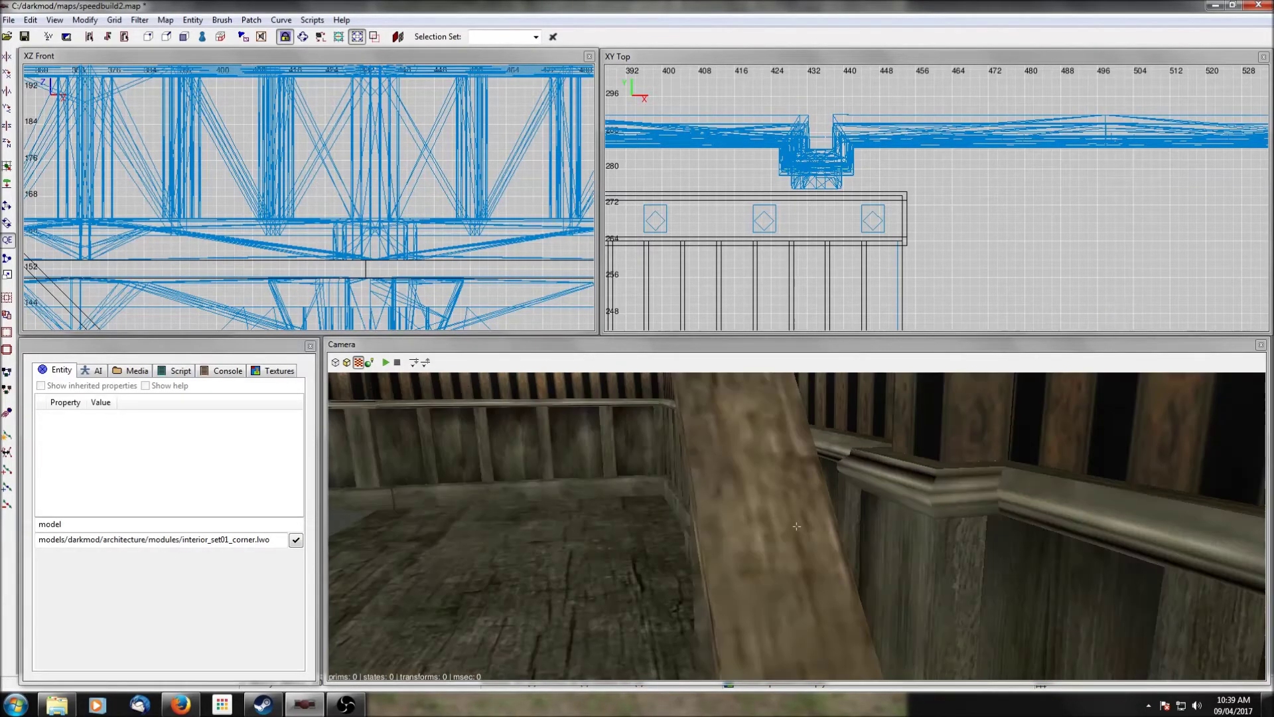
right_click(660, 511)
right_click(661, 511)
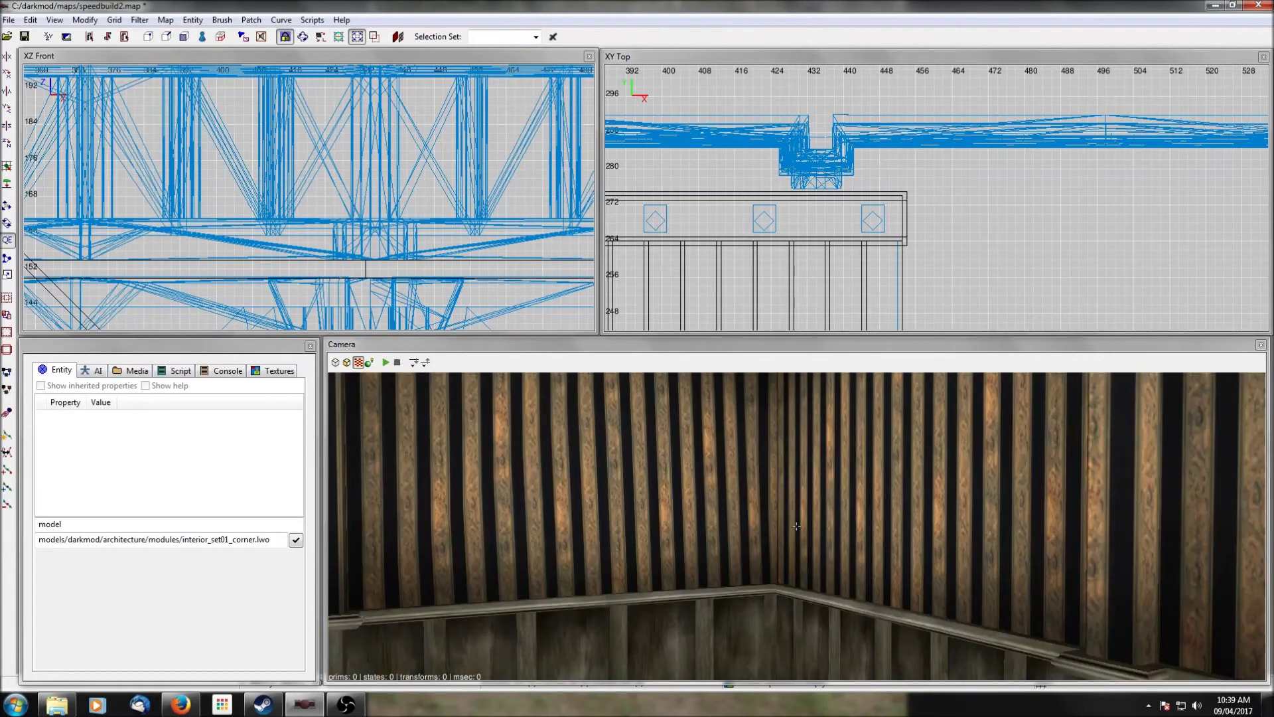
right_click(796, 527)
shift+click(789, 543)
right_click(982, 536)
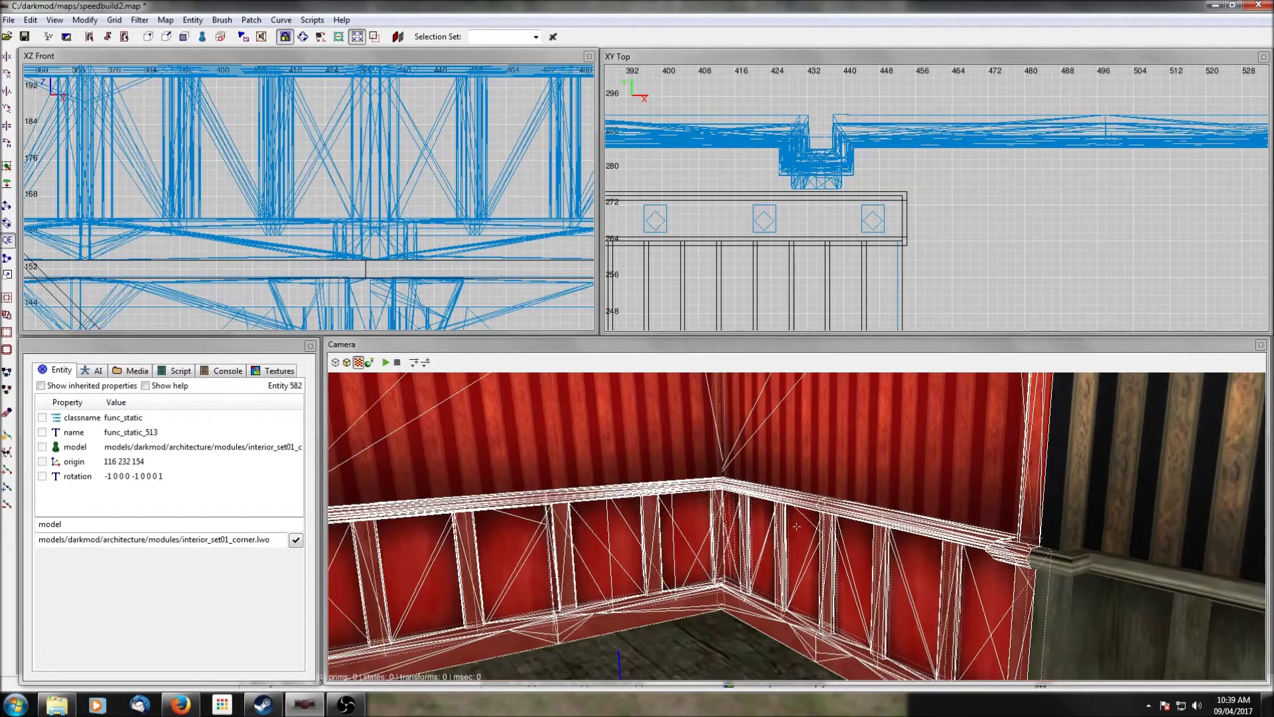
right_click(986, 536)
shift+click(971, 533)
key(Escape)
Step: Examine the upper west corridor from its north end down to the south hallway's corner joint
right_click(970, 529)
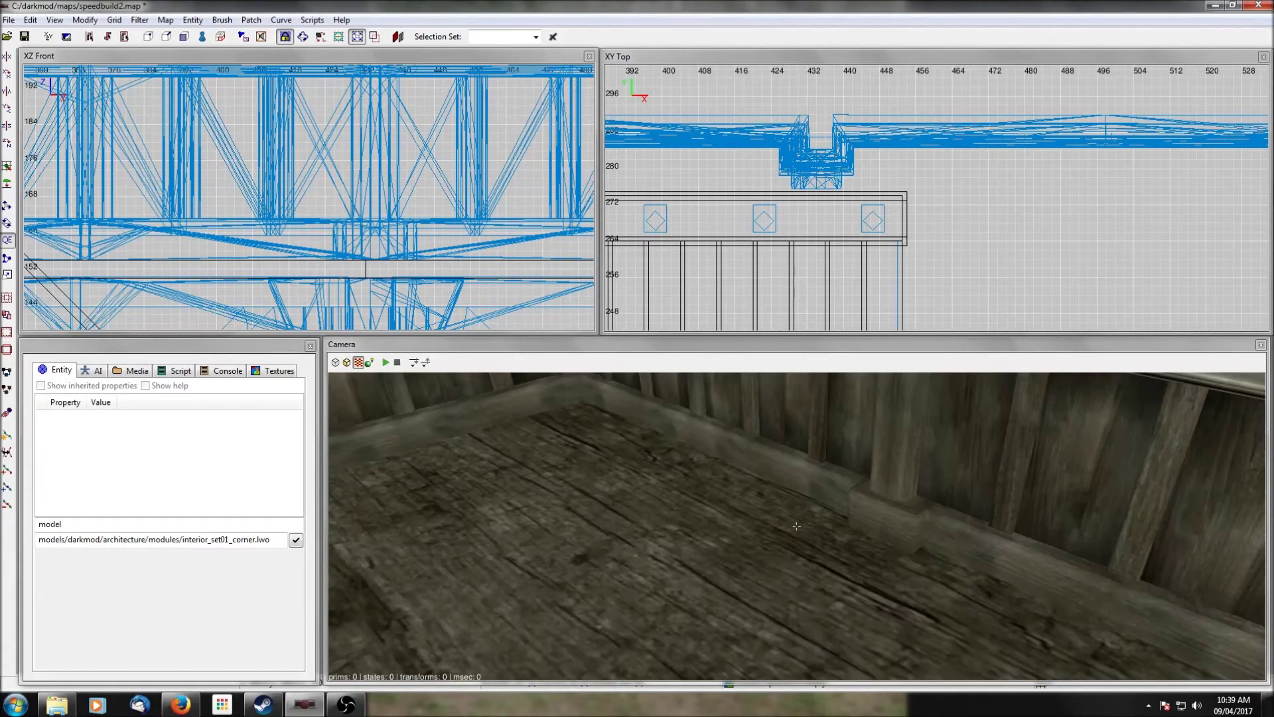
right_click(970, 531)
scroll(962, 164, down, 5)
scroll(962, 165, down, 3)
right_drag(962, 164, 894, 270)
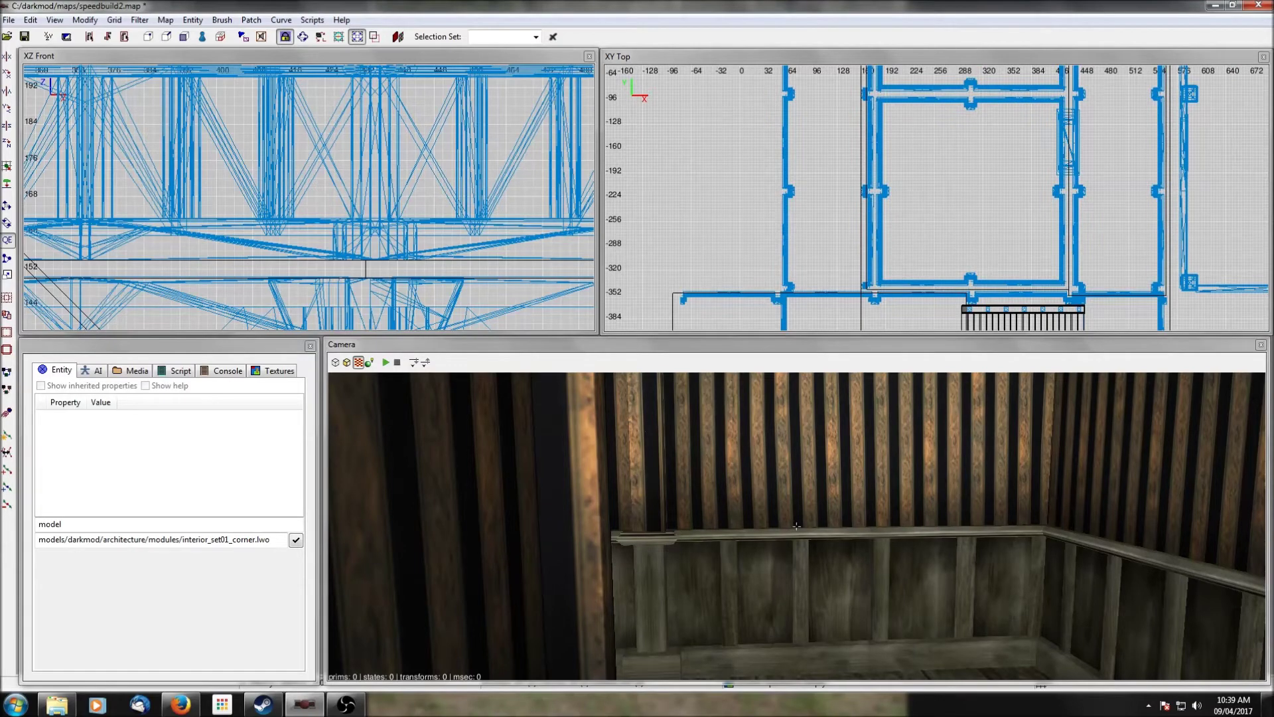
right_click(891, 531)
right_click(891, 530)
right_click(890, 531)
right_click(890, 531)
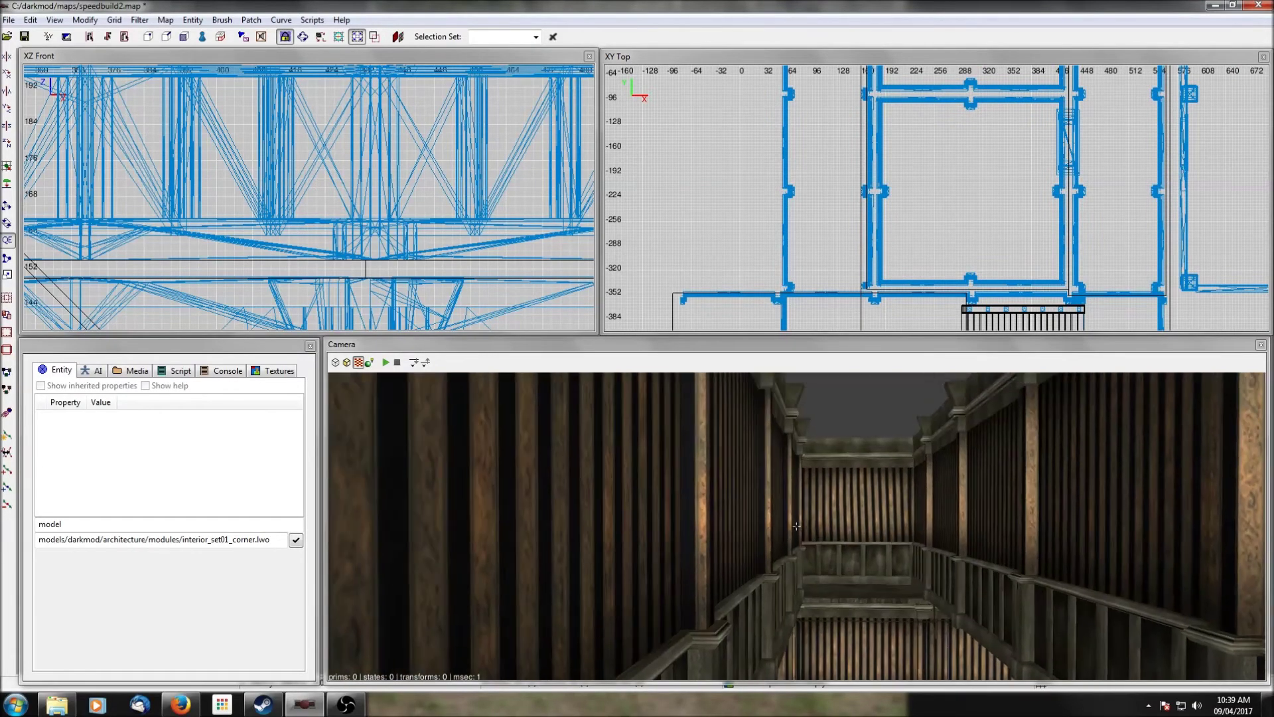
right_click(891, 530)
right_click(891, 530)
right_click(891, 531)
right_click(890, 532)
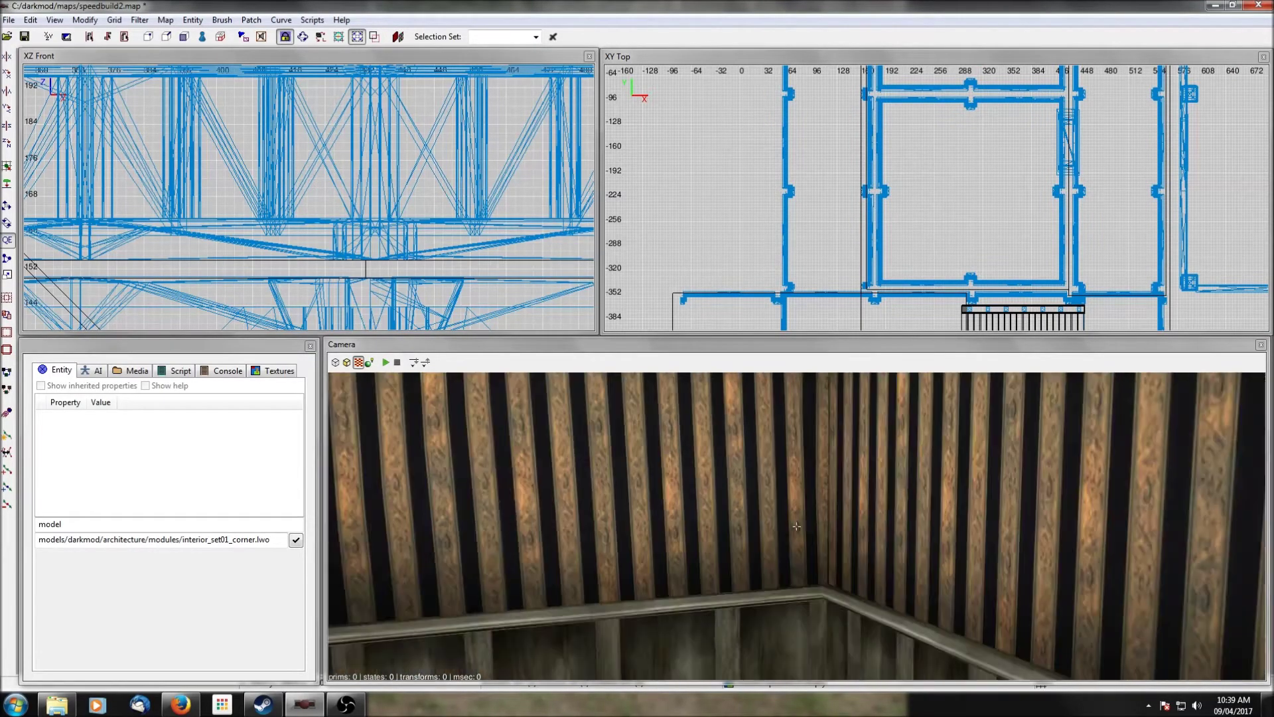
Step: Move the south hallway's west corner module 4 units east to line up with the corridor wall
shift+click(895, 529)
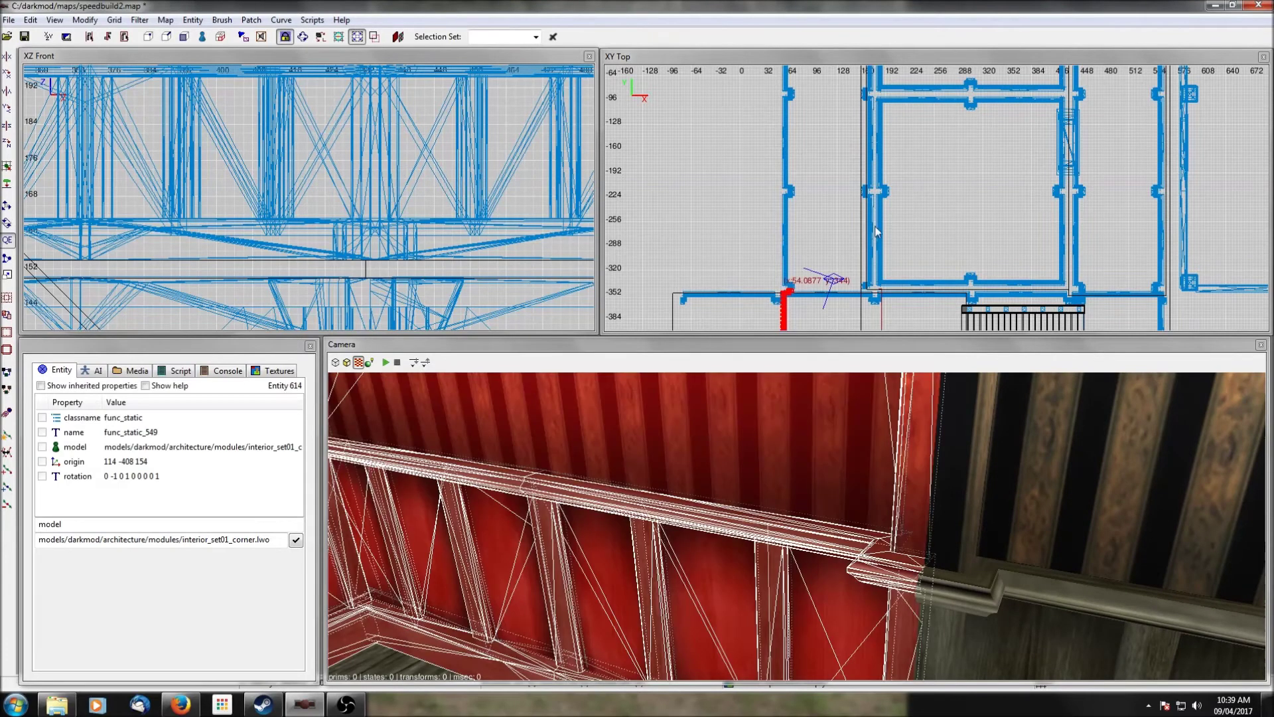
scroll(875, 231, up, 6)
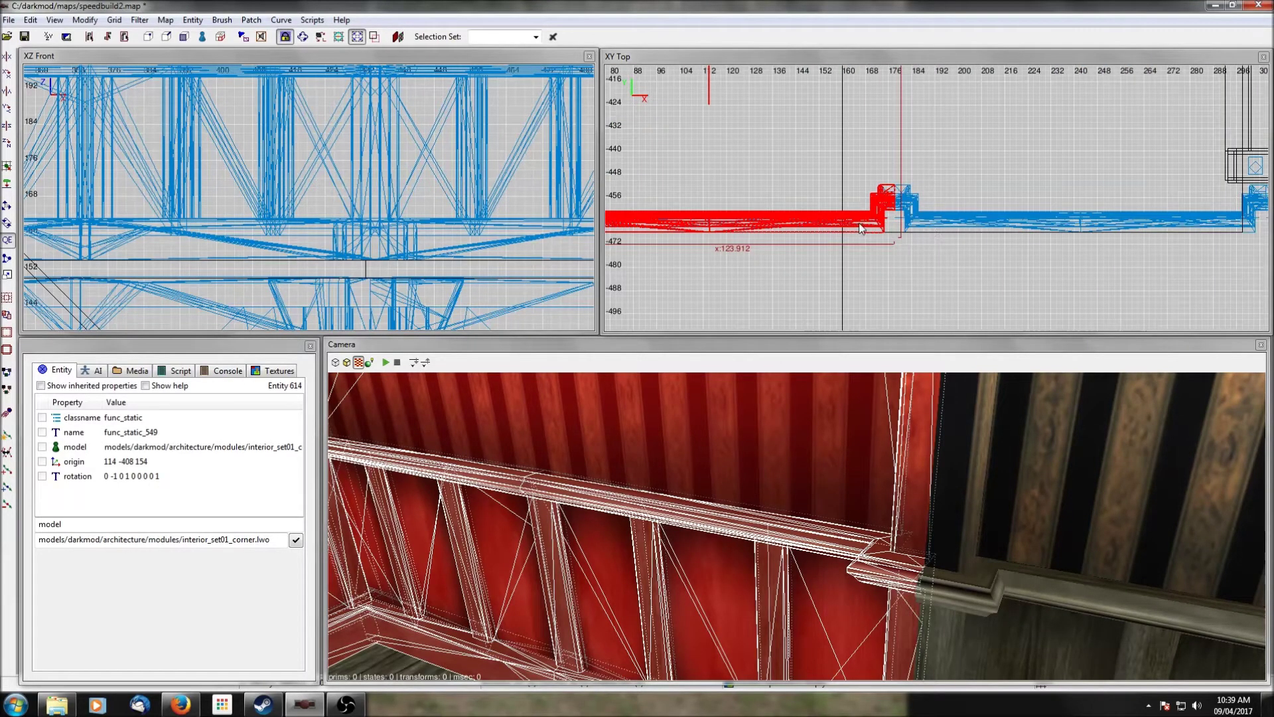
key(Escape)
Step: Select the upper south hallway's two southern wall modules and its east corner module, and shift them 2 units east
shift+click(949, 224)
scroll(1132, 221, down, 2)
right_drag(1133, 221, 903, 238)
shift+click(981, 229)
scroll(982, 223, down, 2)
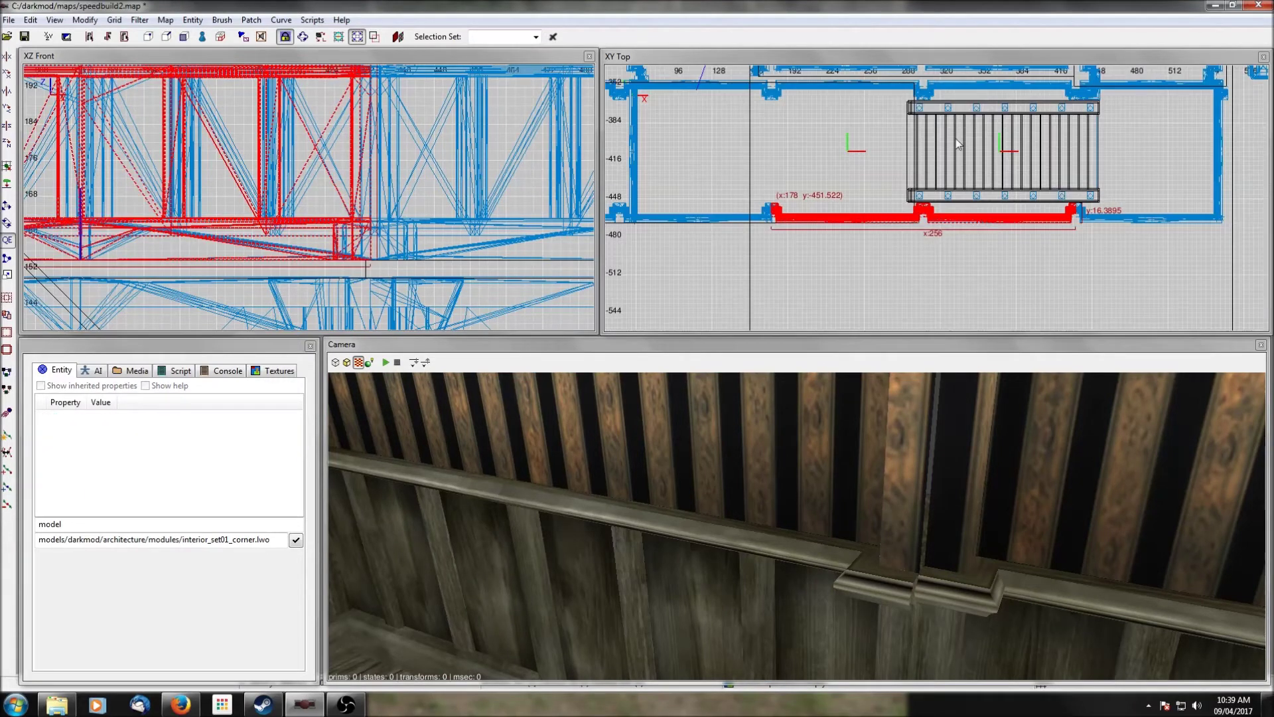
shift+click(1160, 214)
right_drag(1161, 212, 1014, 244)
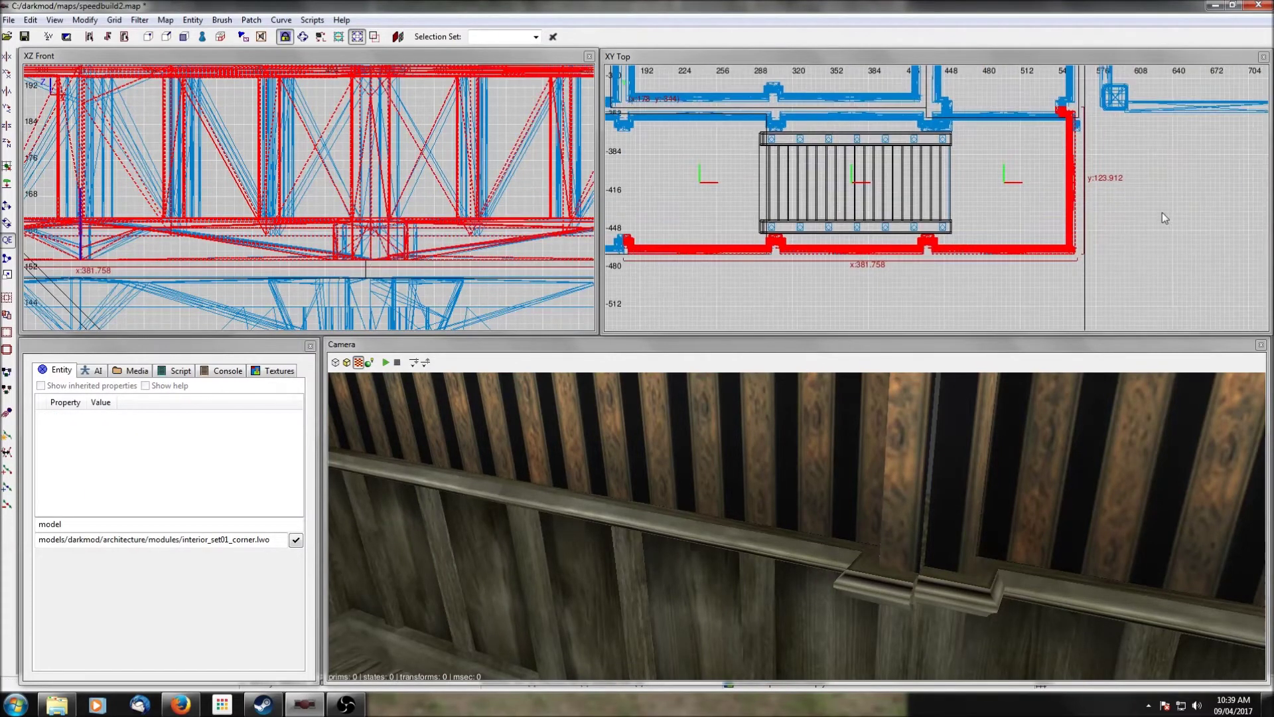
scroll(1011, 132, down, 2)
right_drag(1013, 81, 1015, 116)
scroll(1015, 116, up, 3)
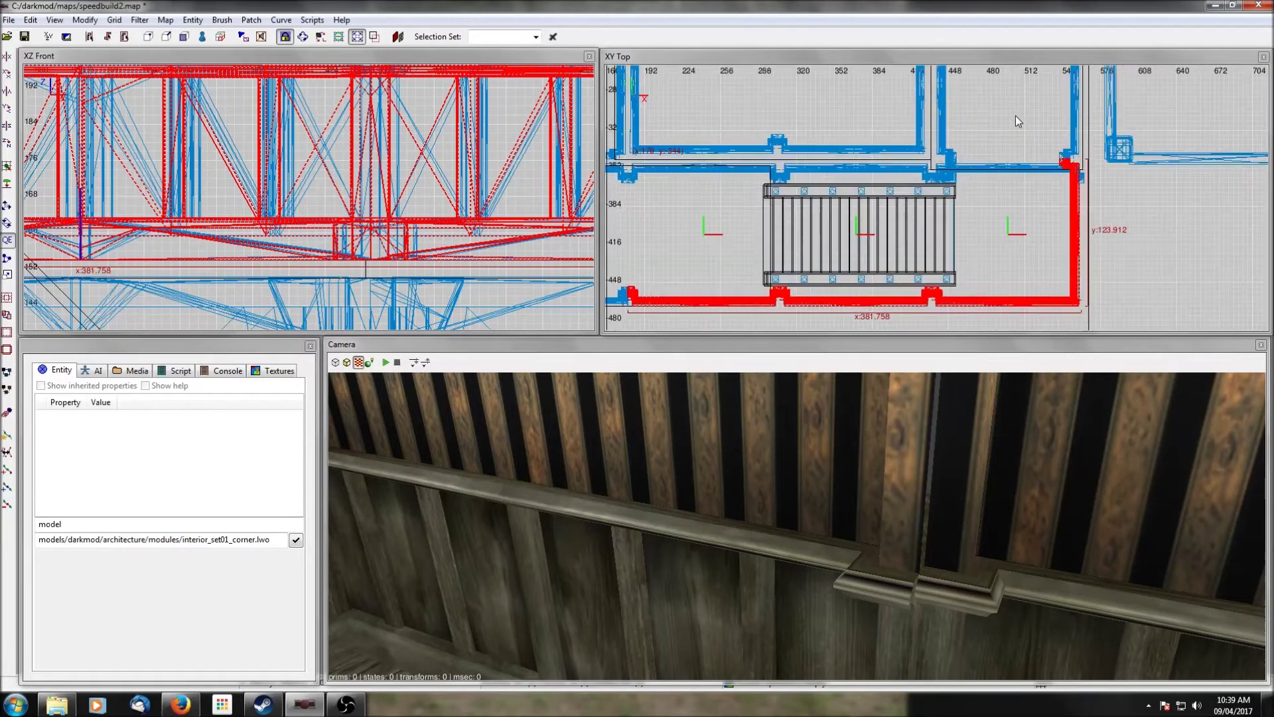
right_drag(1068, 221, 988, 299)
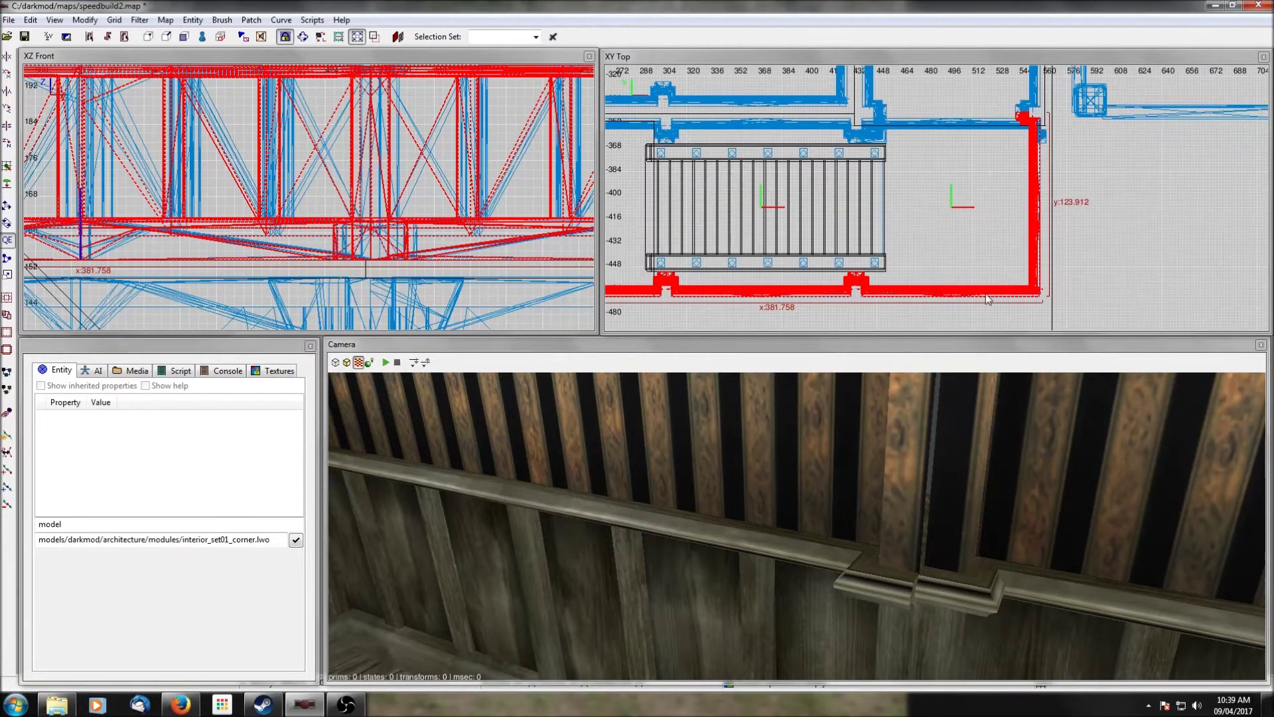
drag(981, 289, 983, 290)
Step: Check how the shifted south wall modules meet the south hallway's west corner module in the top view
scroll(929, 244, down, 2)
right_drag(798, 226, 919, 233)
scroll(739, 219, up, 4)
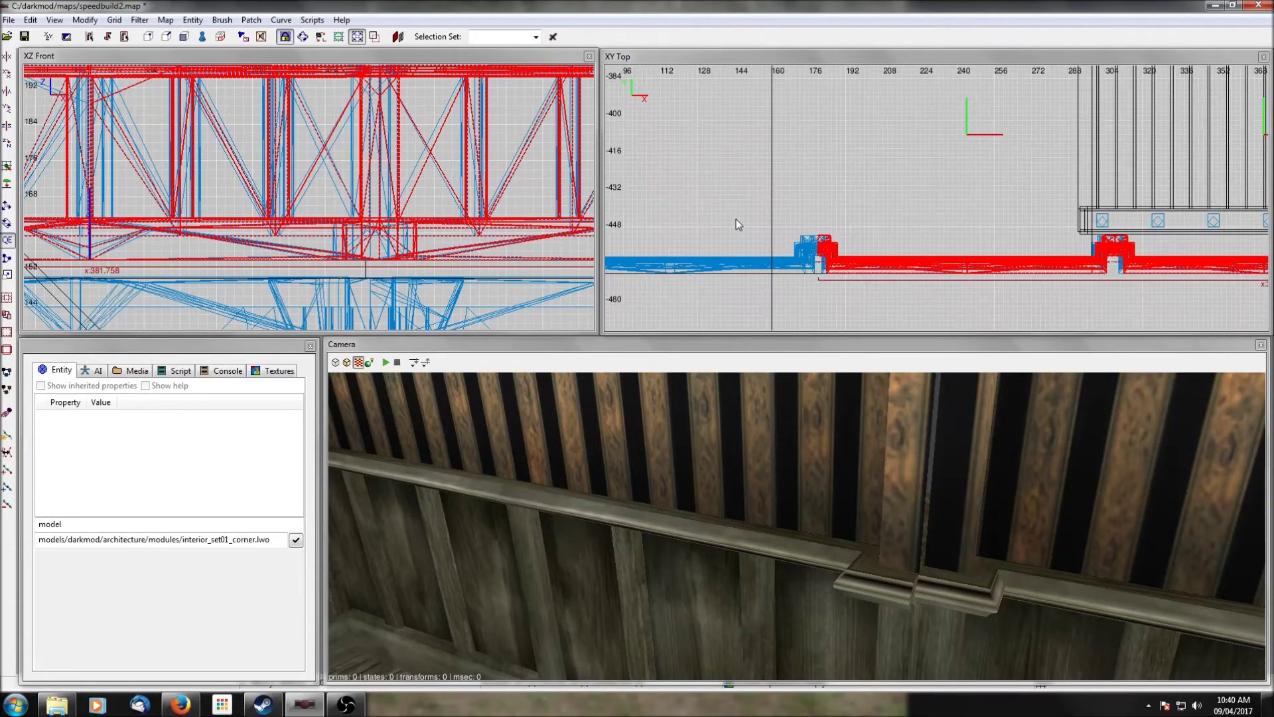
scroll(830, 249, up, 3)
shift+click(824, 256)
shift+click(824, 256)
shift+click(824, 256)
scroll(824, 256, down, 8)
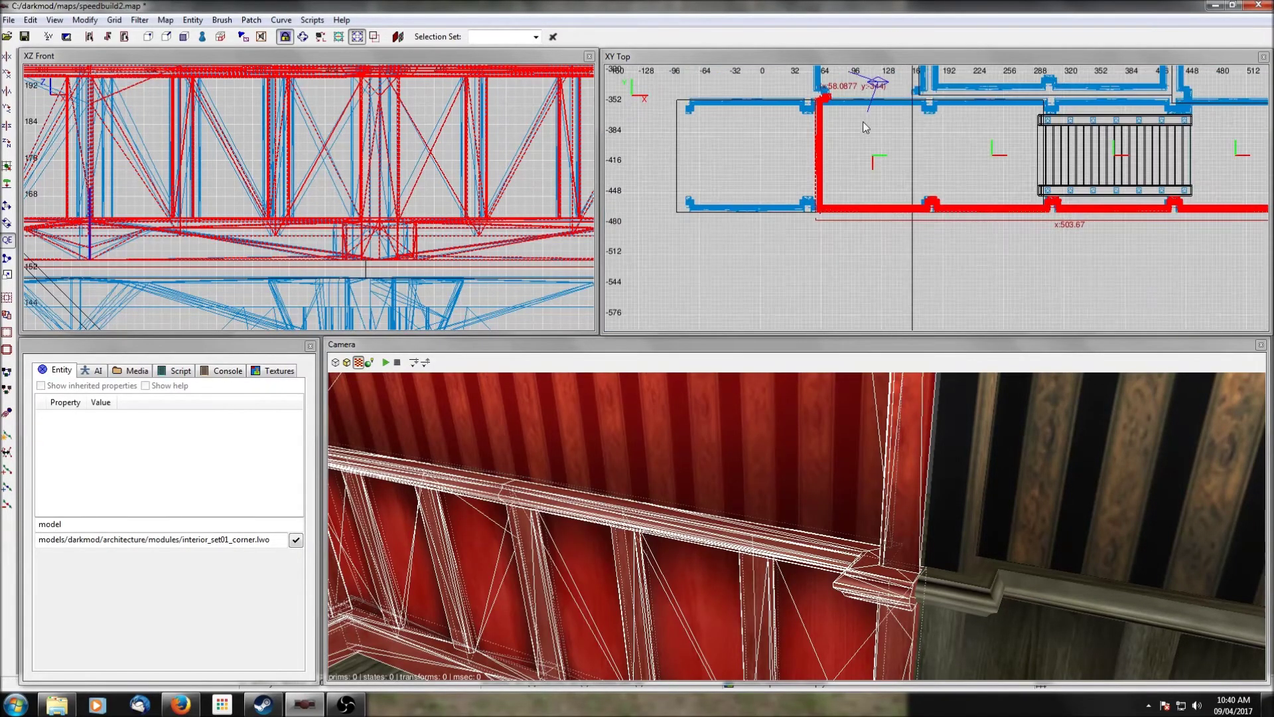
right_drag(865, 122, 830, 194)
key(Escape)
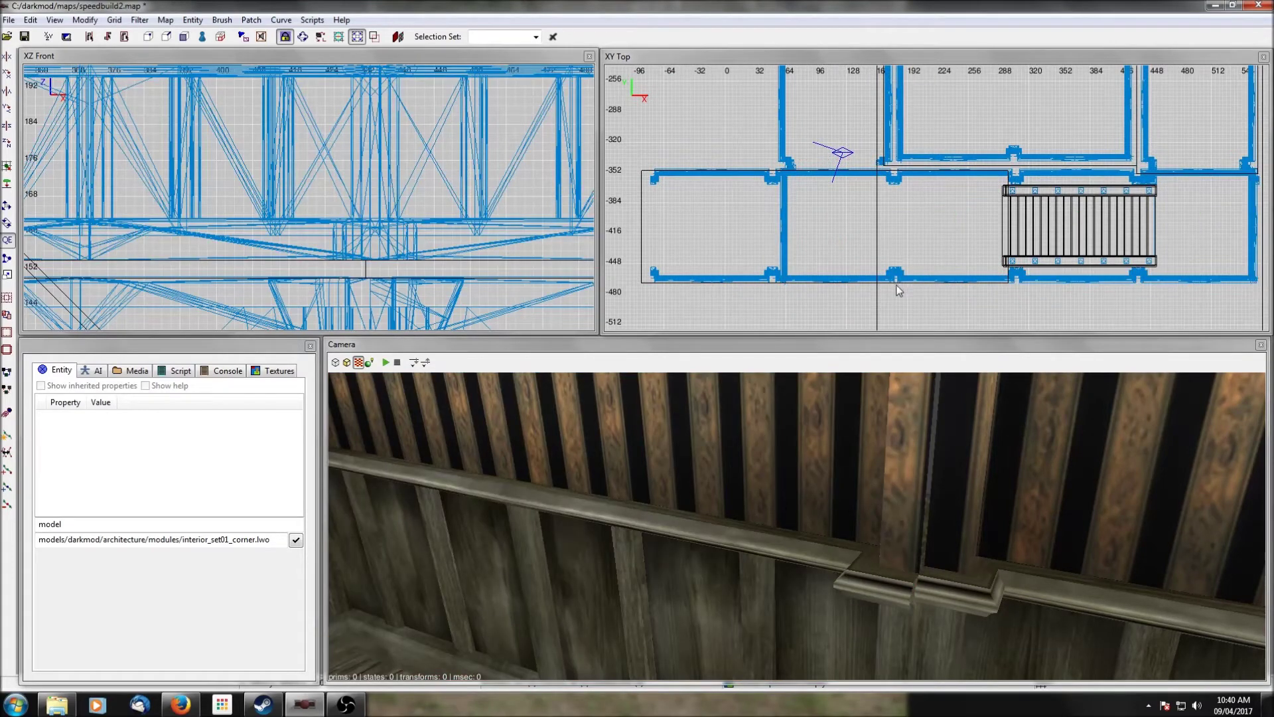
Step: Select the upper south hallway's west corner, southern wall and east corner modules together and nudge them into line with the corridor wall
shift+click(879, 282)
shift+click(1030, 282)
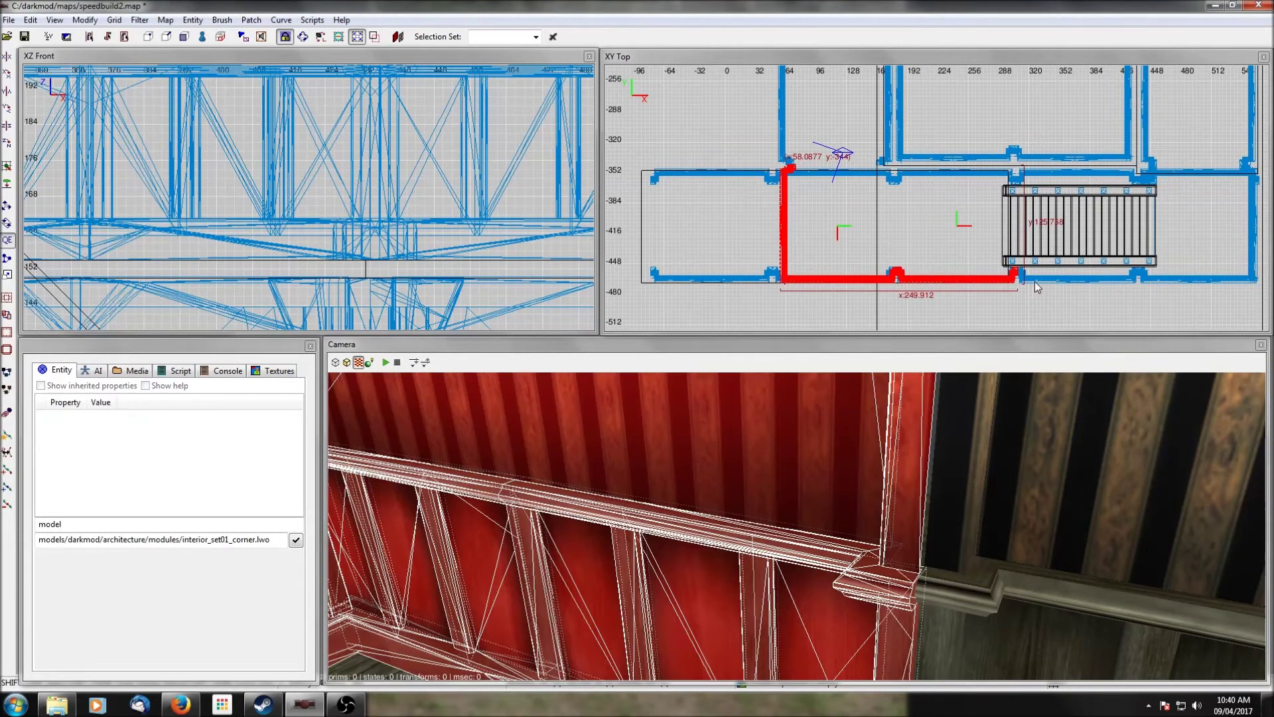
shift+click(1126, 279)
shift+click(1156, 277)
scroll(919, 129, down, 2)
right_drag(919, 129, 934, 152)
scroll(876, 192, up, 5)
right_drag(875, 193, 1081, 188)
scroll(799, 211, up, 3)
drag(852, 218, 845, 215)
scroll(842, 215, down, 8)
right_drag(1235, 203, 1051, 325)
key(Escape)
Step: Check how the upper north hallway's west corner and northern wall modules line up with the corridor walls
scroll(1059, 202, down, 3)
scroll(959, 130, up, 4)
right_drag(958, 130, 1087, 230)
scroll(834, 164, up, 2)
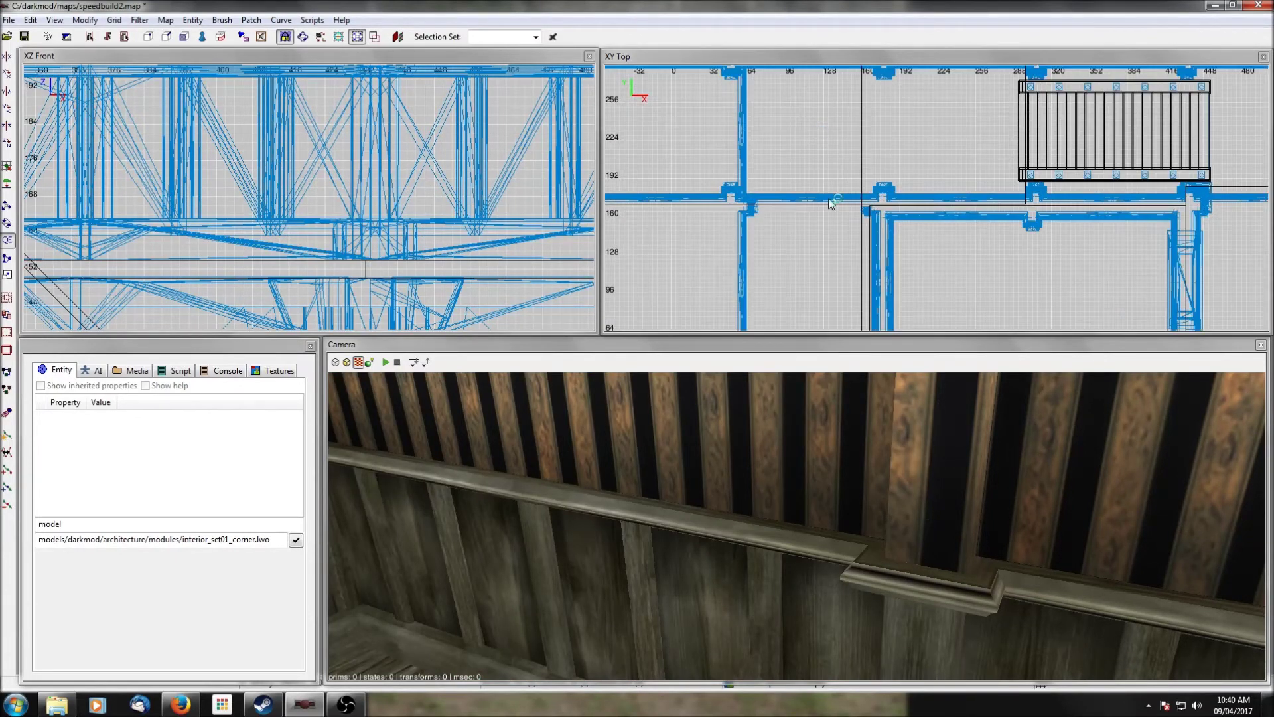
shift+click(755, 211)
shift+click(745, 175)
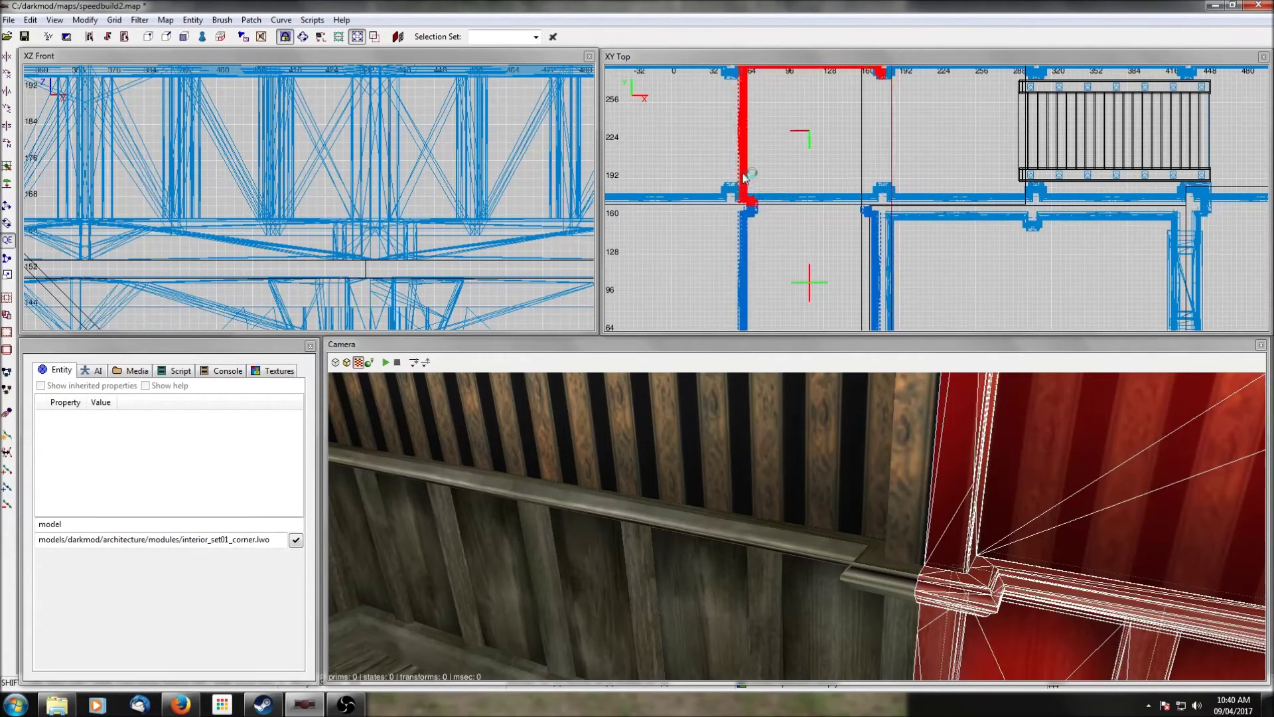
scroll(915, 105, down, 1)
right_drag(916, 104, 862, 127)
key(Escape)
shift+click(856, 116)
shift+click(815, 116)
key(Escape)
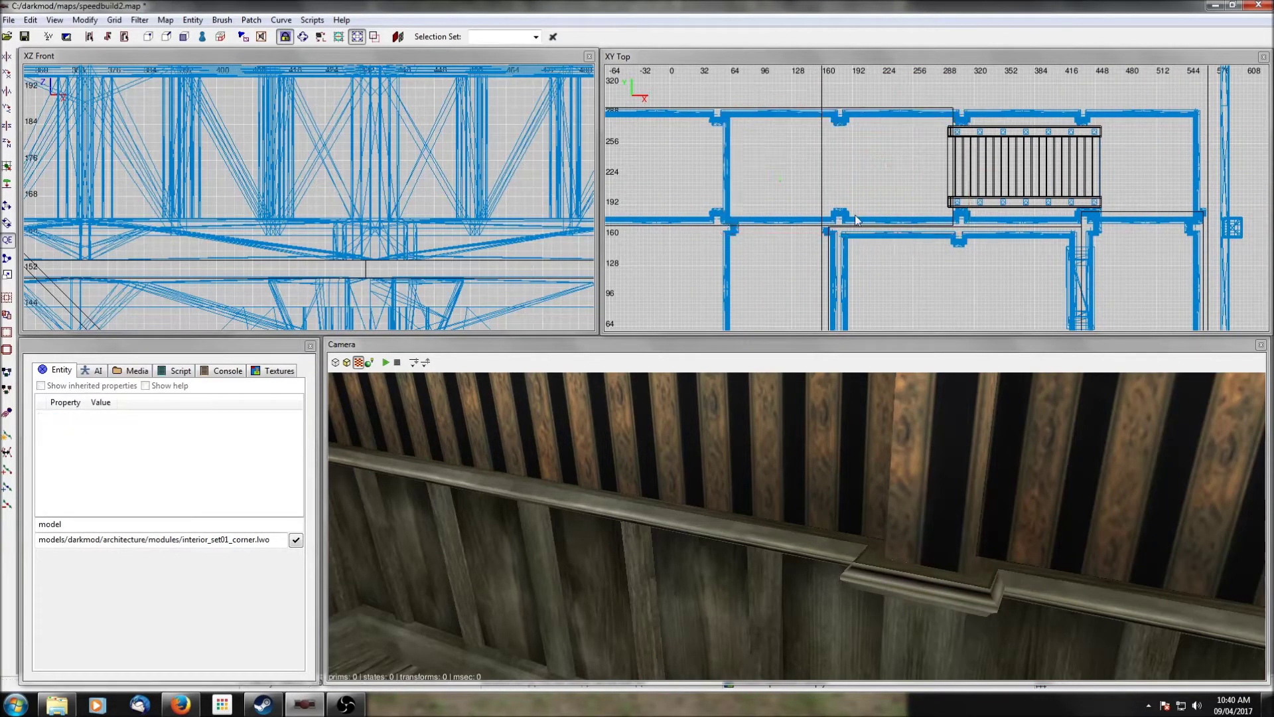
Step: Duplicate the ground-floor corner post beside the stairs to the junction of the corridor's east wall and north hallway, and rotate it a quarter turn
shift+click(1098, 218)
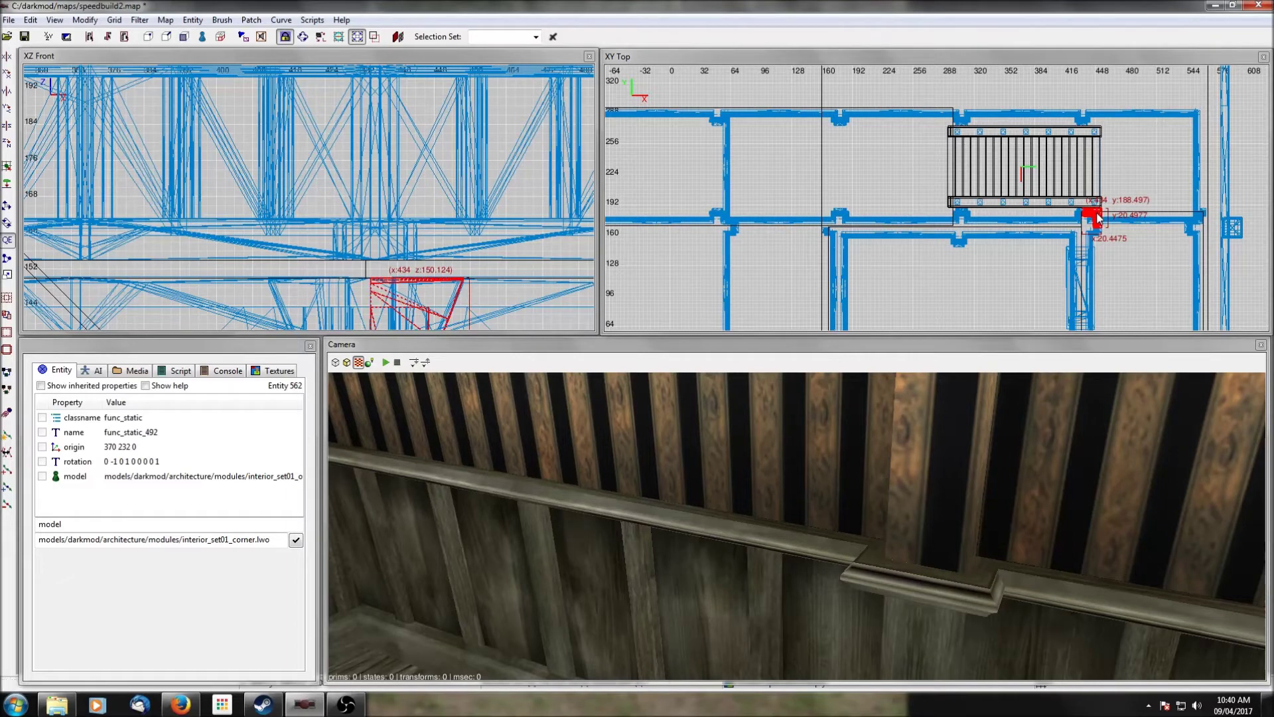
scroll(1097, 219, down, 1)
drag(903, 211, 853, 209)
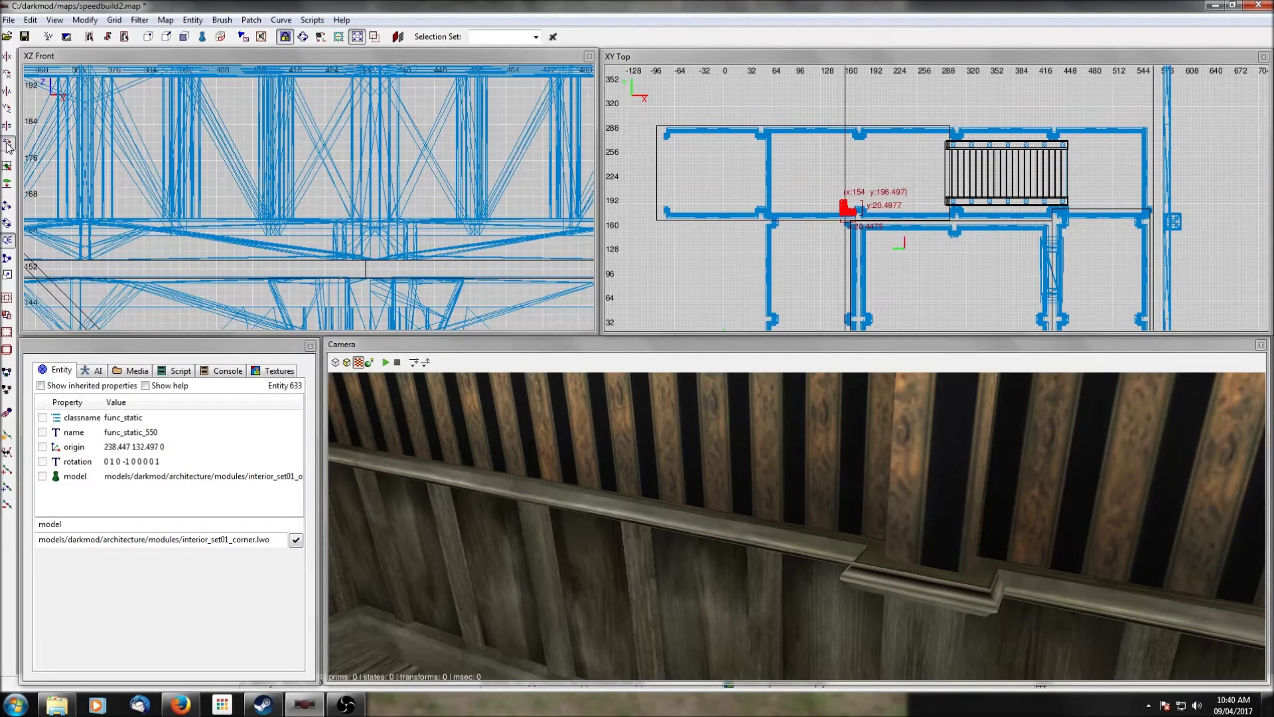
right_click(797, 526)
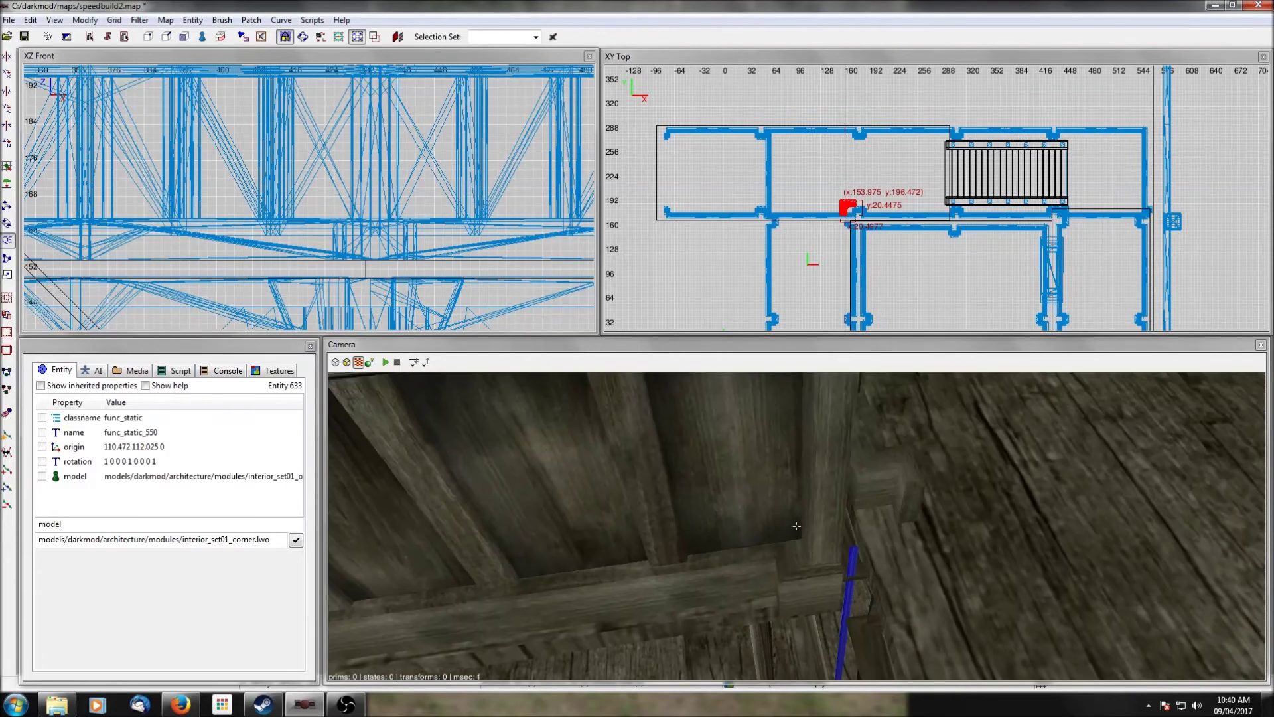
Step: Raise the duplicated corner post 152 units to the upper storey and shift it 4 units west
scroll(310, 190, down, 8)
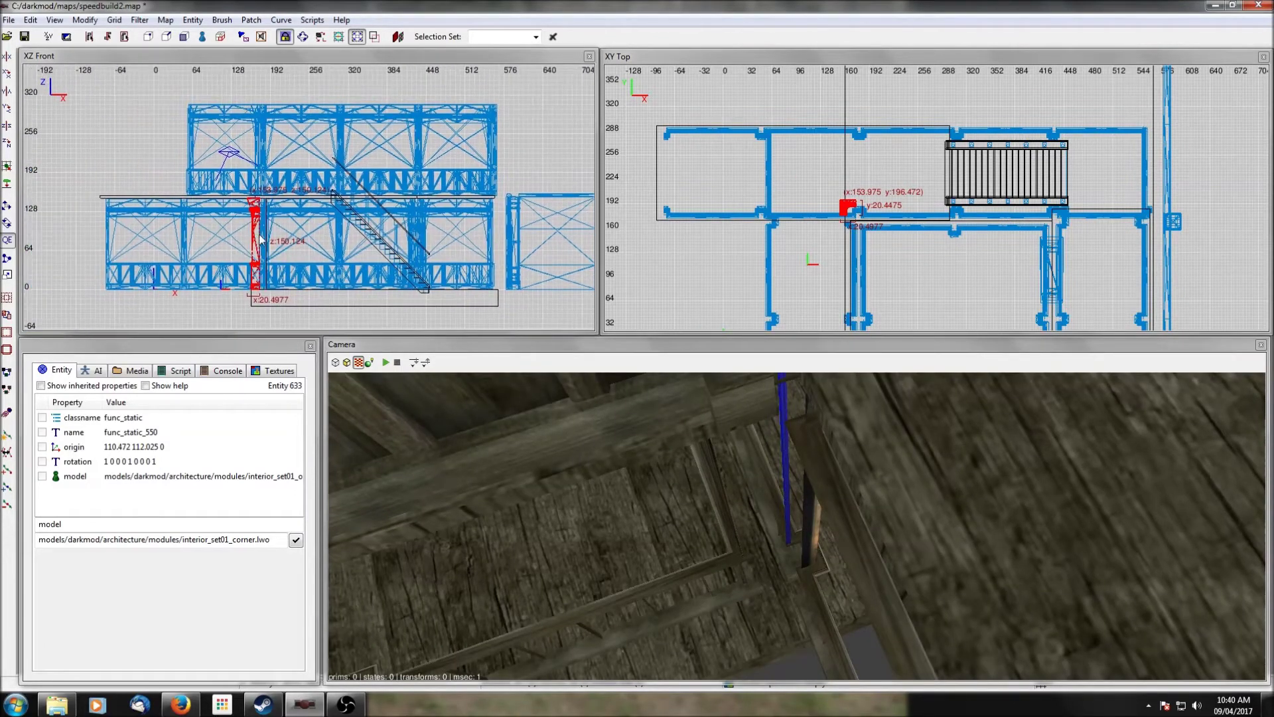
drag(254, 206, 252, 115)
scroll(251, 115, up, 4)
scroll(406, 244, up, 5)
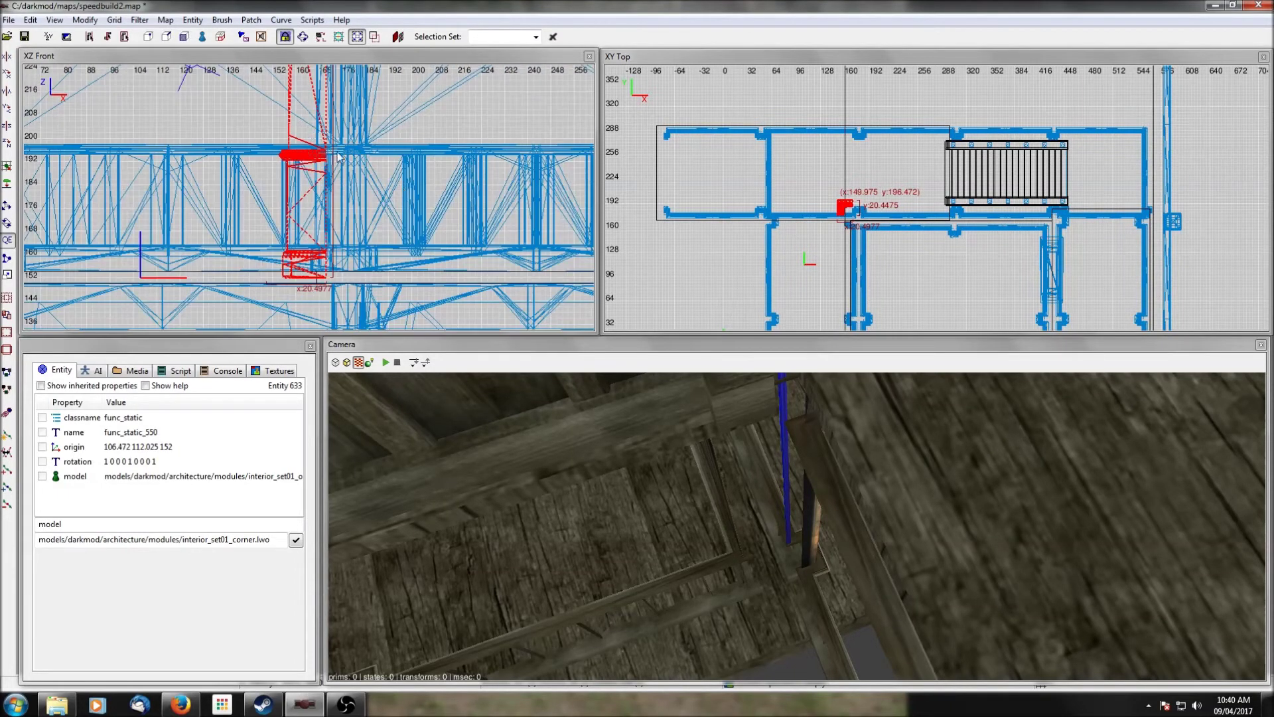
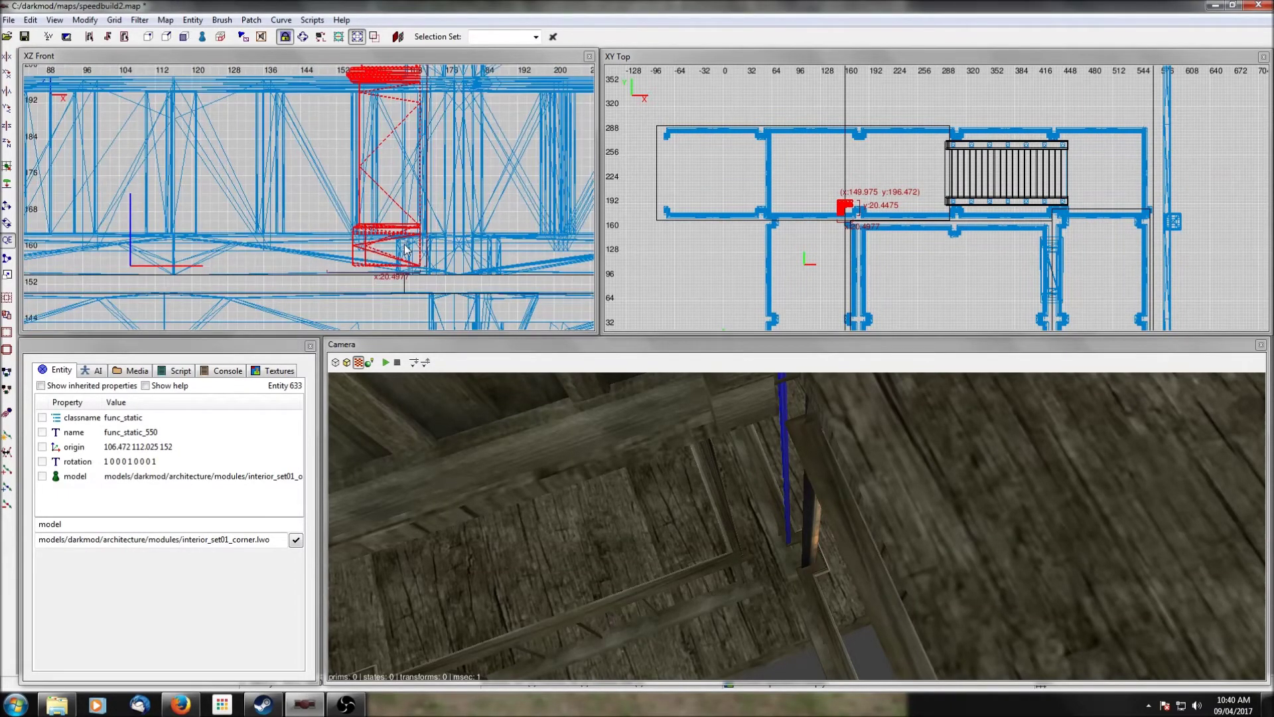
Step: Snap the raised corner post to the grid and isolate it with the adjoining corridor walls and north hallway wall module
click(114, 20)
click(103, 36)
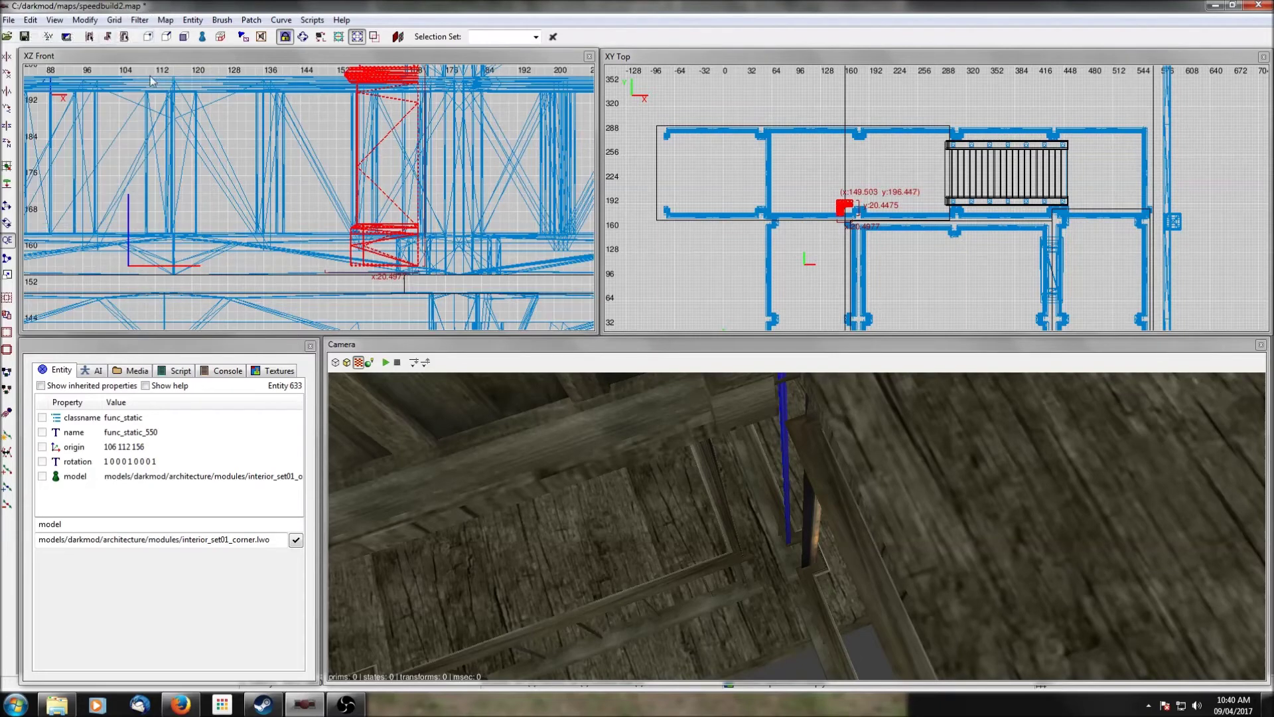
shift+click(873, 218)
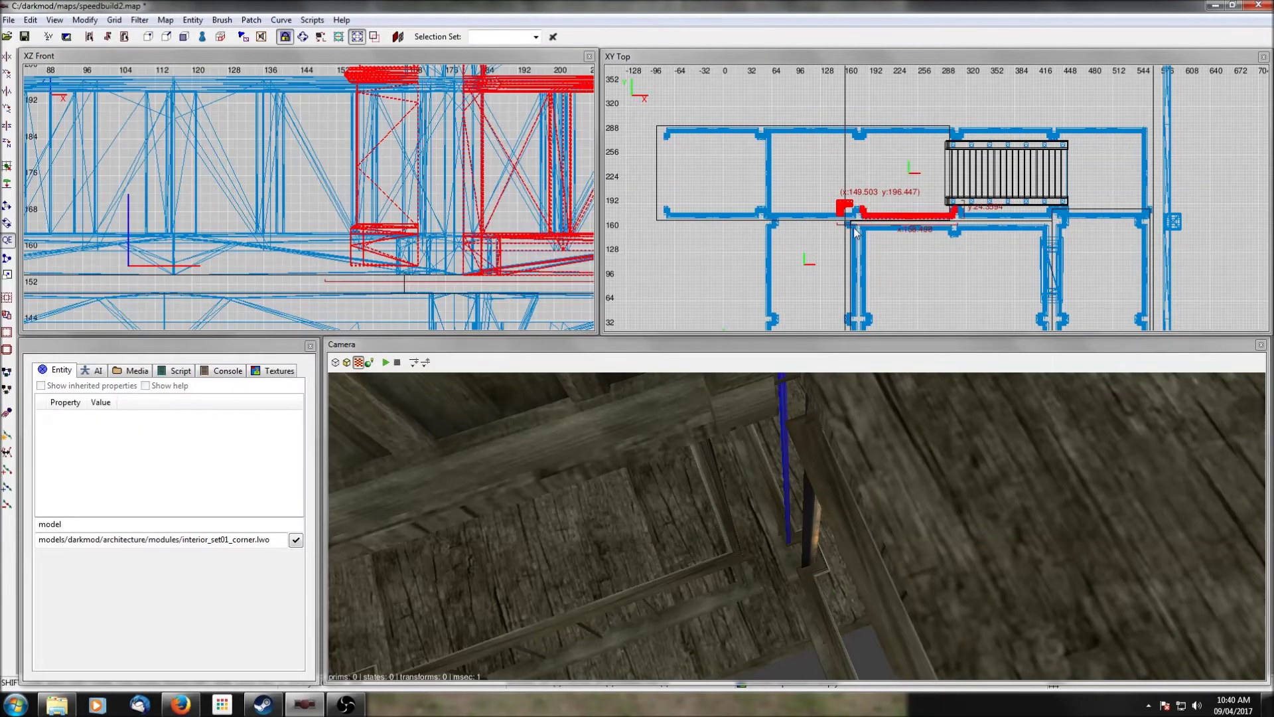
shift+click(854, 228)
key(ctrl+h)
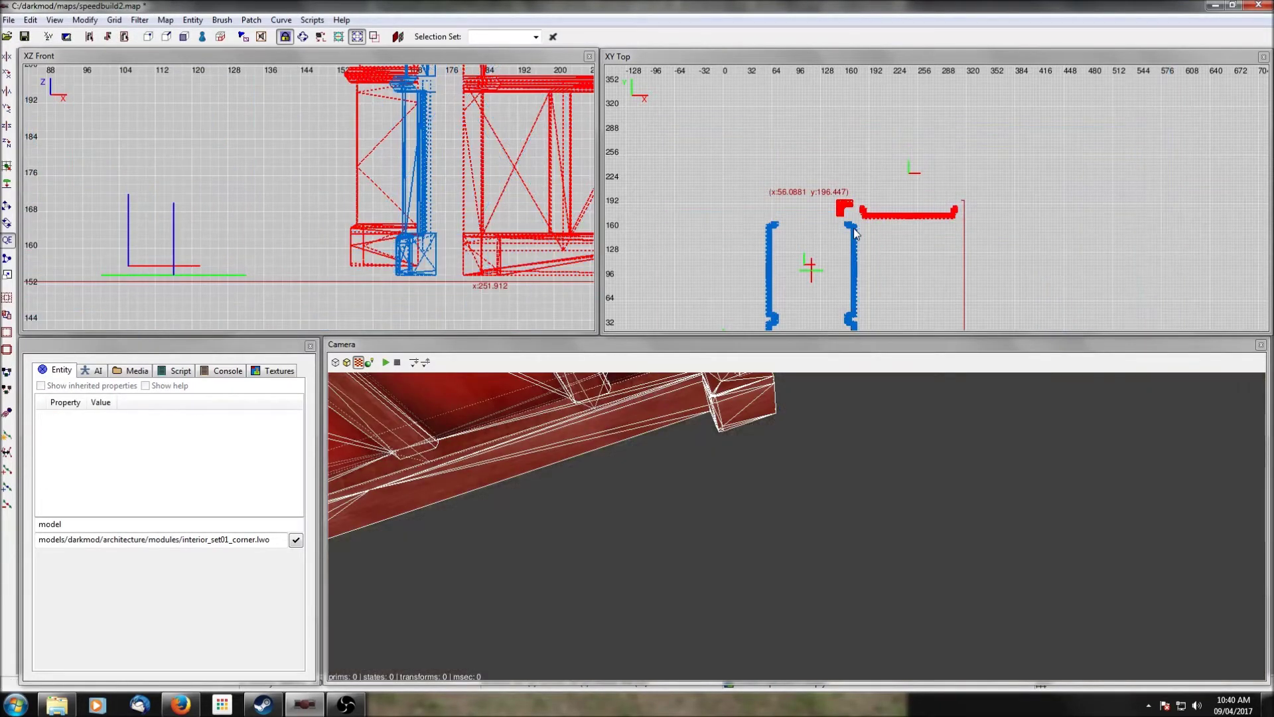
Step: Fit the corner post between the corridor's east wall and the north hallway wall, placing its origin at 116 104 154
shift+click(856, 231)
shift+click(873, 217)
drag(843, 203, 850, 209)
scroll(877, 184, up, 4)
scroll(879, 185, up, 2)
right_drag(877, 184, 990, 136)
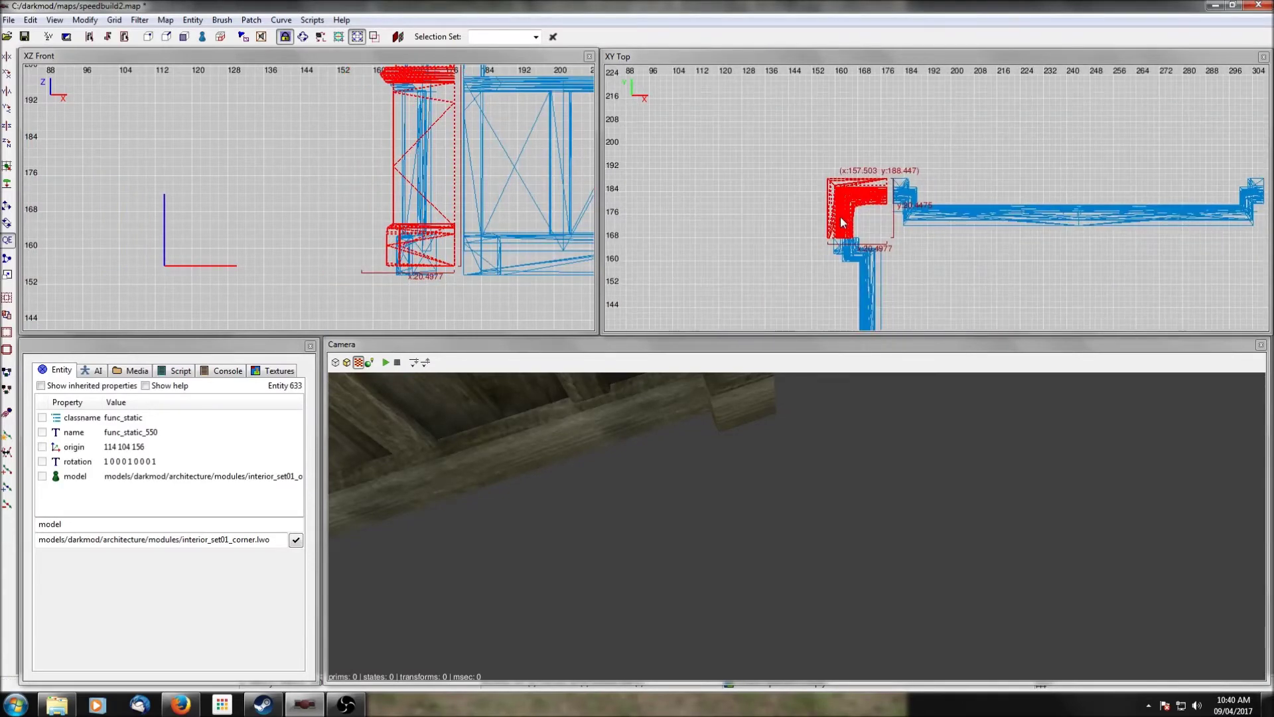
drag(846, 213, 853, 216)
scroll(898, 201, down, 2)
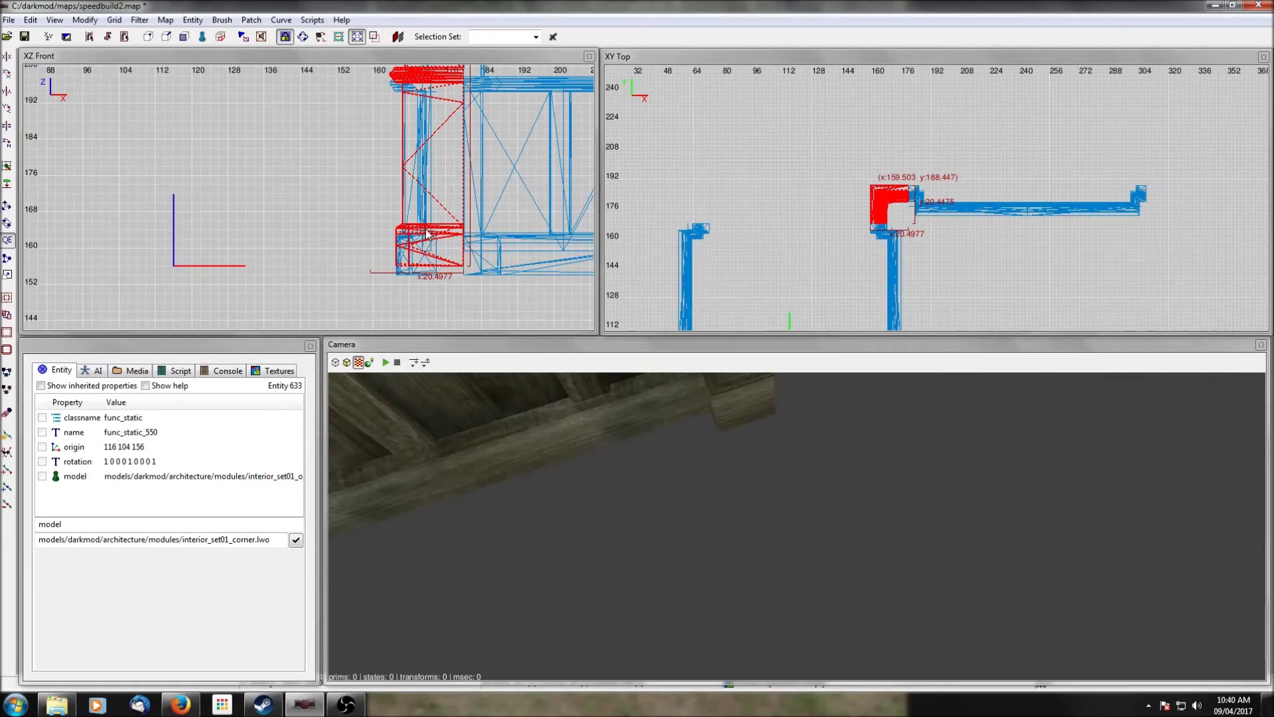
drag(428, 238, 428, 245)
scroll(859, 169, down, 5)
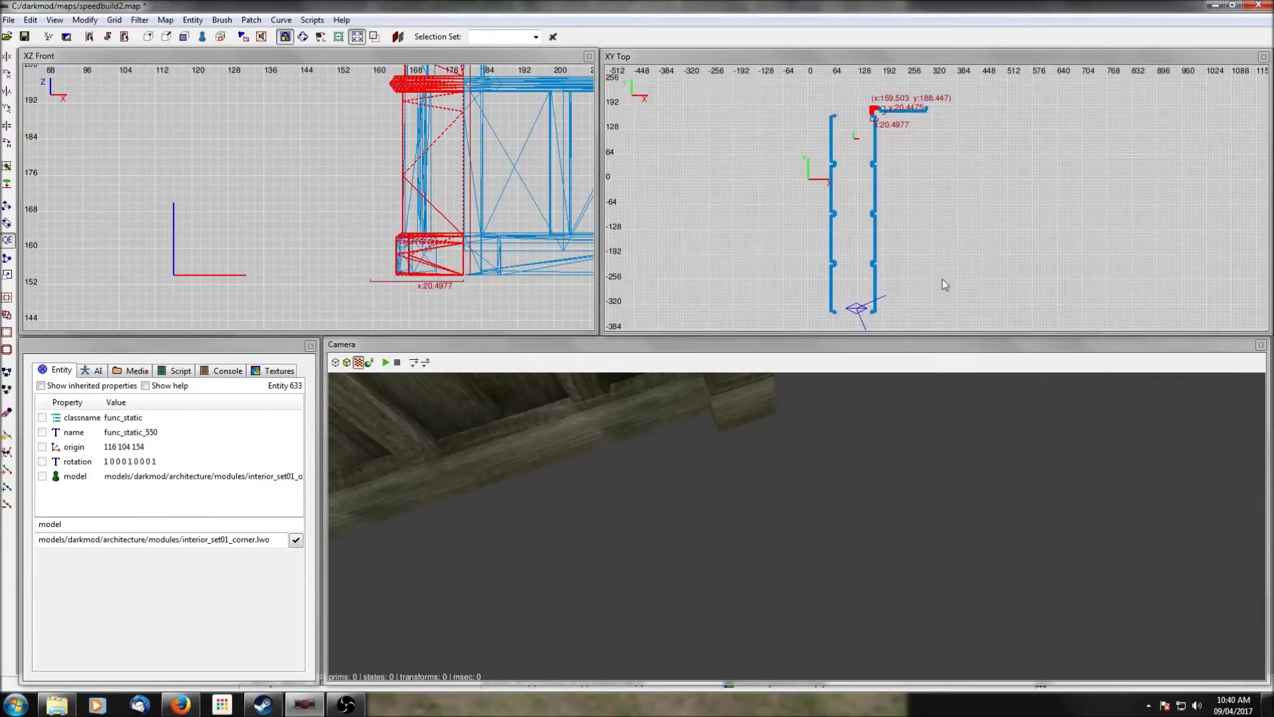
Step: Duplicate the corner post to the corridor's junction with the upper south hallway, restore the hidden geometry and rotate the copy to suit that corner
key(space)
drag(874, 114, 867, 310)
right_drag(933, 309, 1184, 242)
key(shift+h)
scroll(924, 281, up, 4)
scroll(862, 200, up, 3)
click(8, 142)
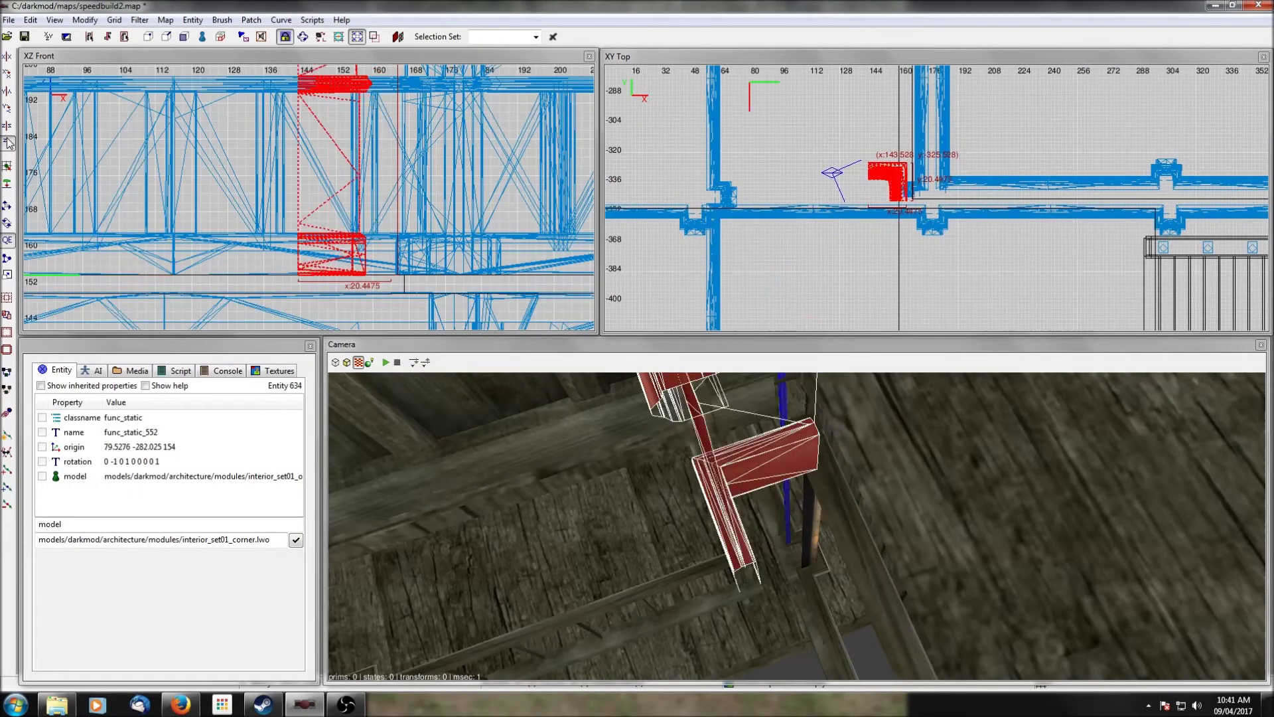
drag(882, 192, 901, 229)
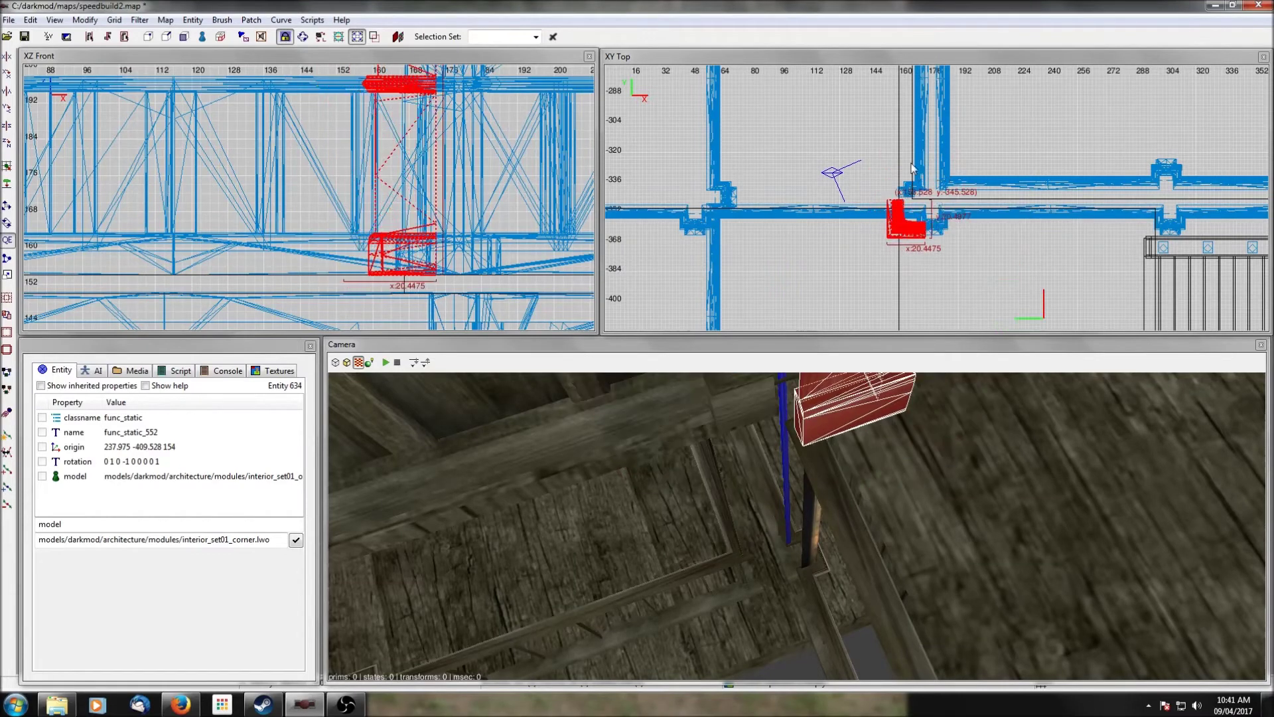
Step: Isolate the duplicated corner post together with the corridor walls and the adjoining south hallway wall module
shift+click(920, 160)
shift+click(968, 216)
key(shift+h)
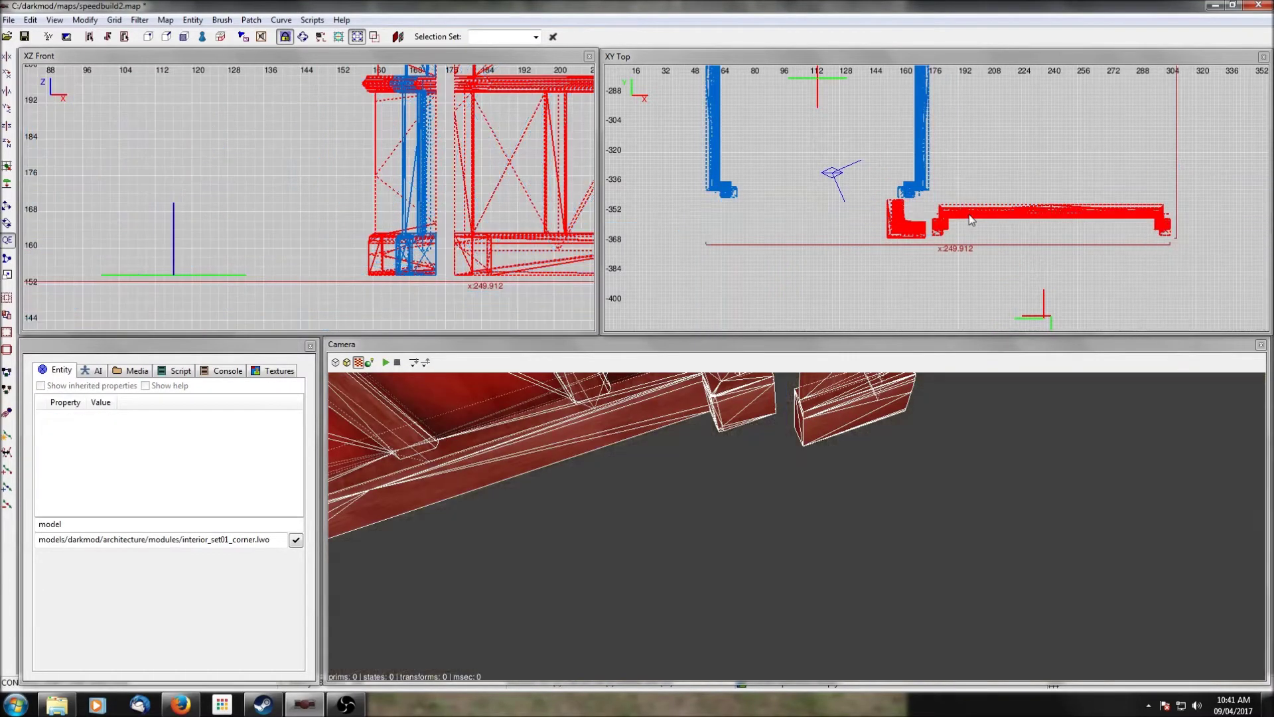
shift+click(969, 213)
key(shift+h)
Step: Fit the duplicated corner post against the corridor and south hallway walls and snap it to the grid at 244 -408 154
drag(903, 233, 909, 229)
scroll(968, 192, up, 4)
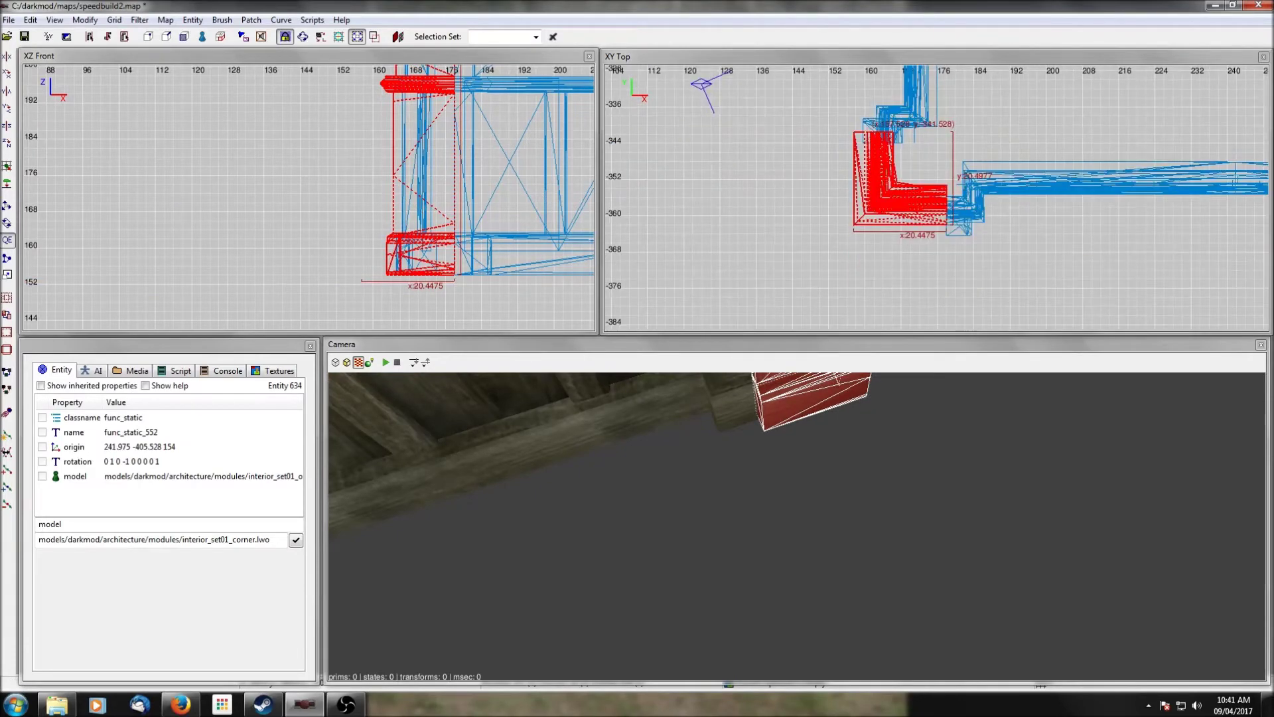
scroll(955, 205, down, 3)
scroll(950, 211, up, 4)
right_drag(942, 249, 930, 200)
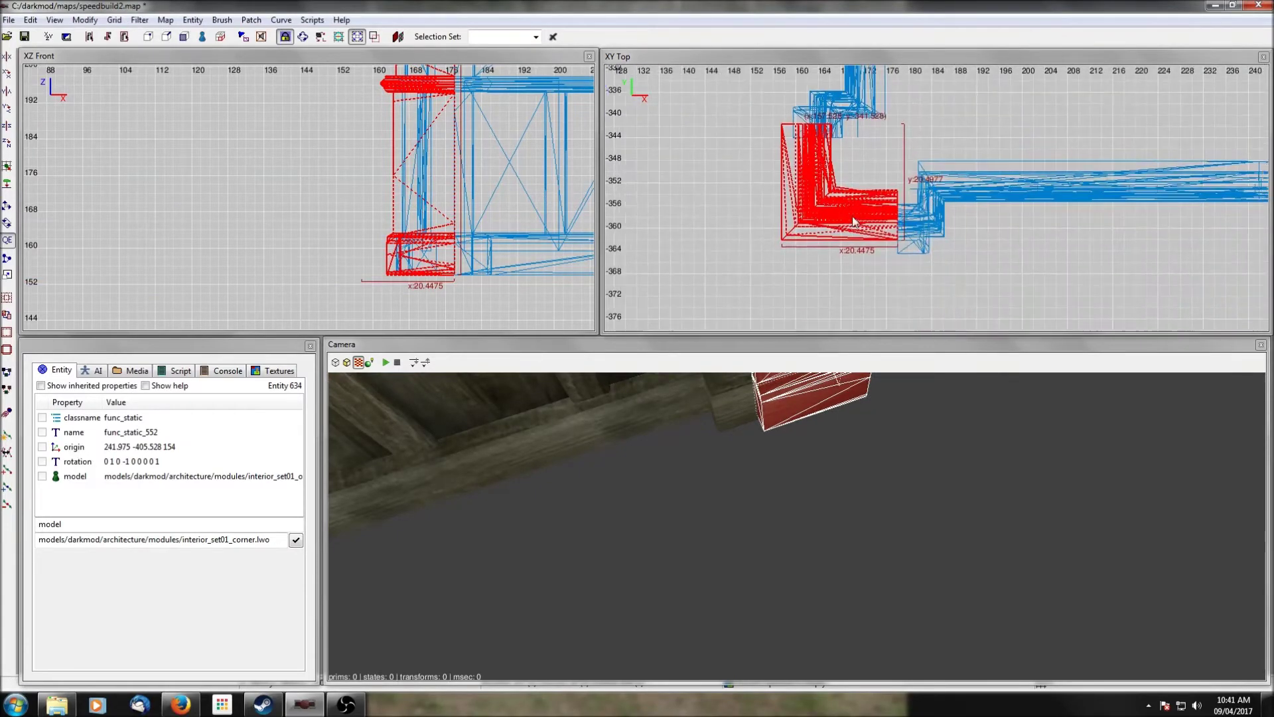
drag(863, 223, 875, 235)
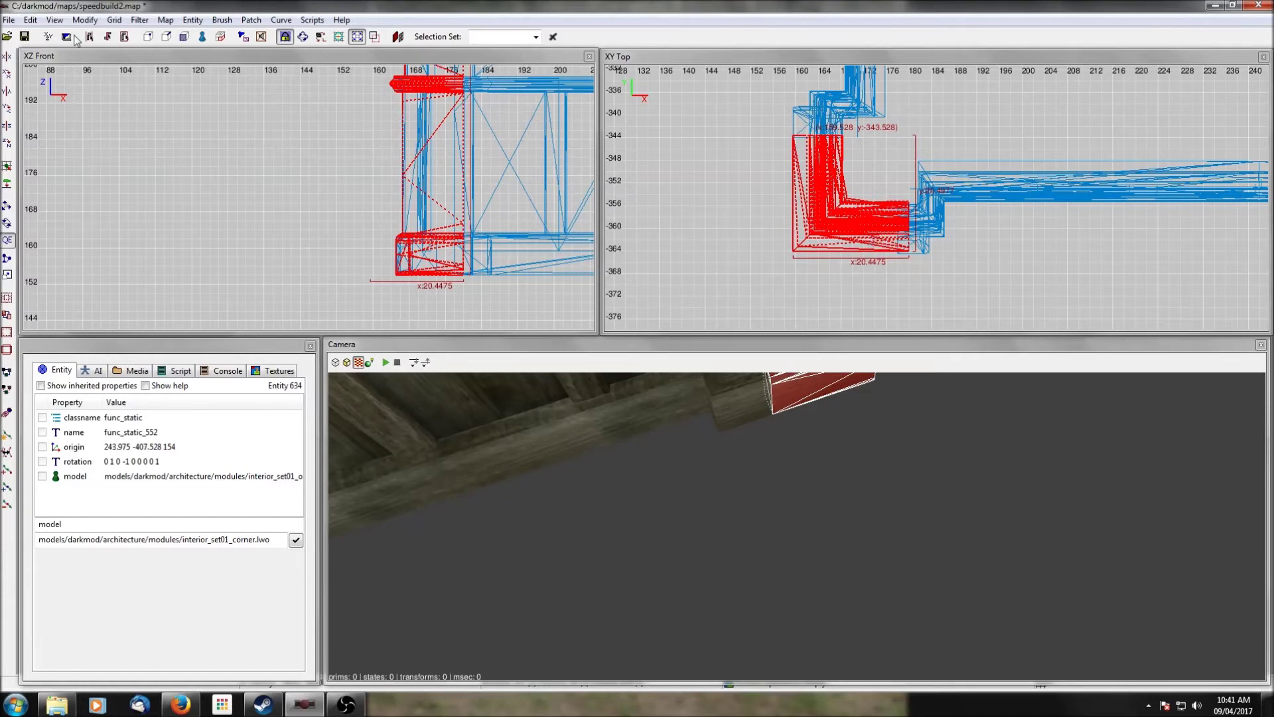
click(124, 24)
click(66, 36)
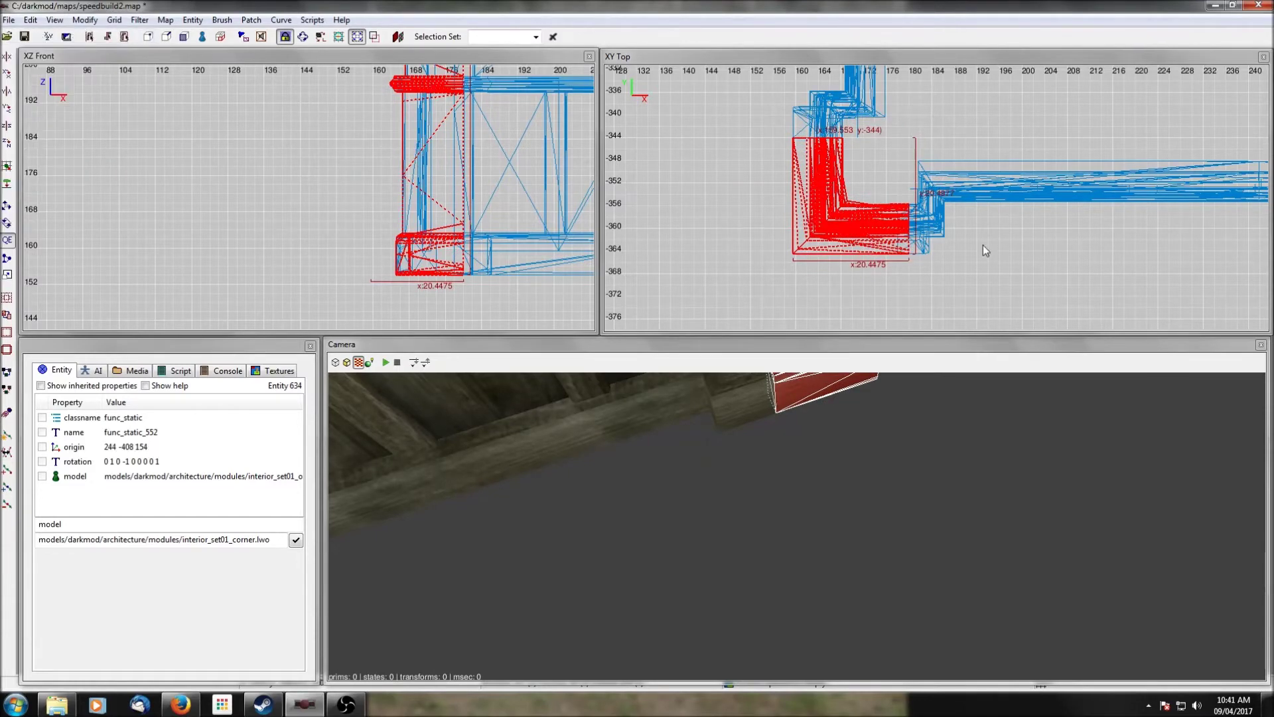
Step: Restore the hidden geometry, select the upper south hallway's three northern wall modules and shift them 2 units east
key(Escape)
shift+click(946, 209)
scroll(1045, 216, down, 6)
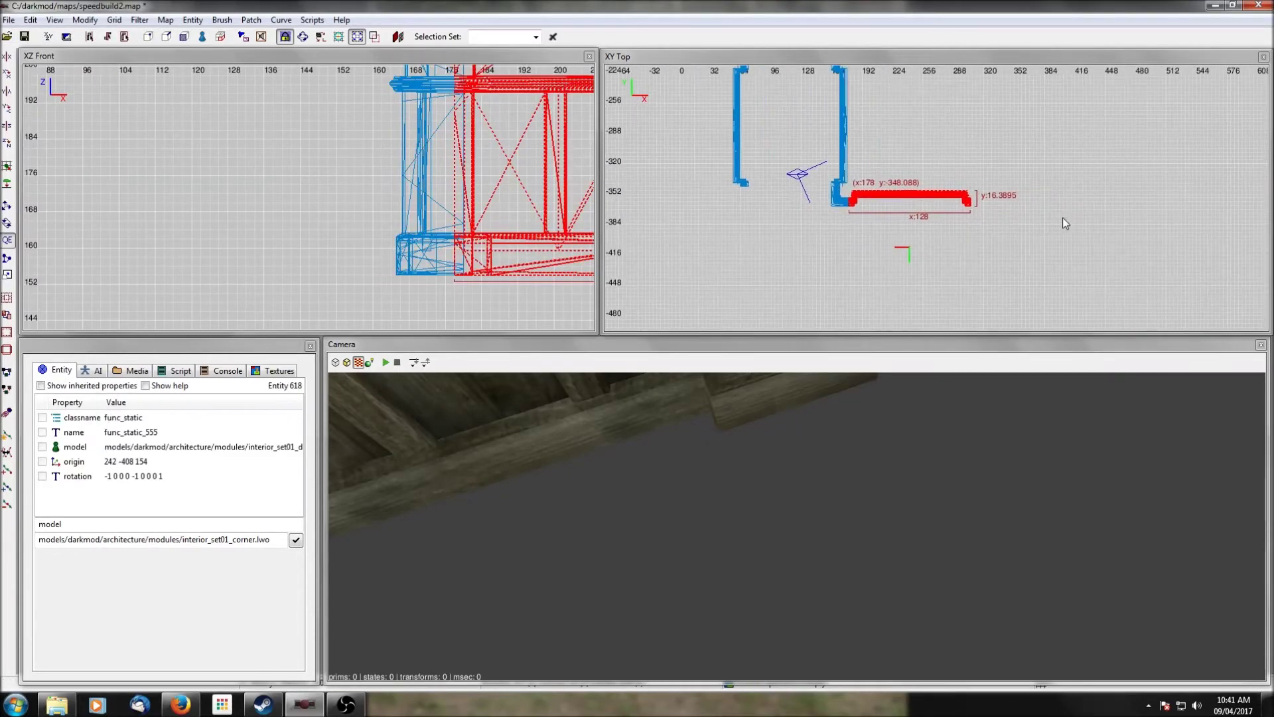
key(shift+h)
shift+click(1010, 198)
shift+click(1137, 198)
scroll(863, 197, up, 7)
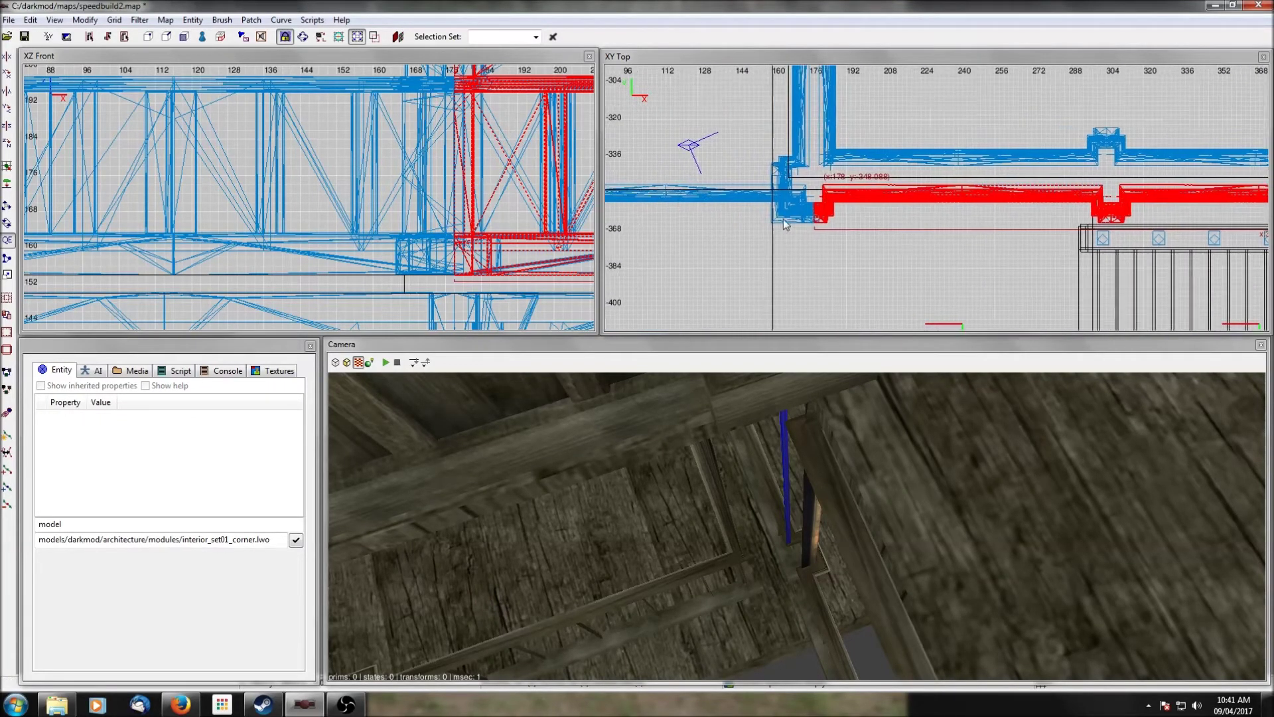
drag(819, 181, 820, 182)
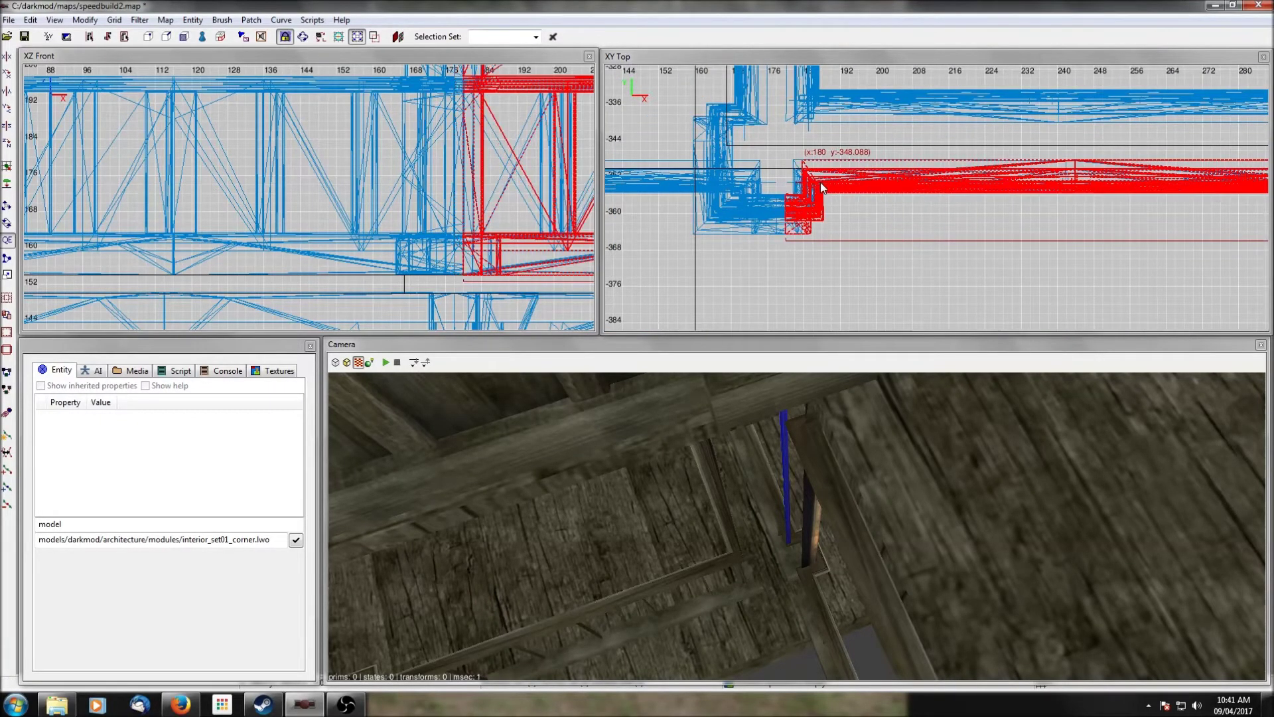
scroll(820, 182, down, 7)
right_drag(1137, 186, 1119, 185)
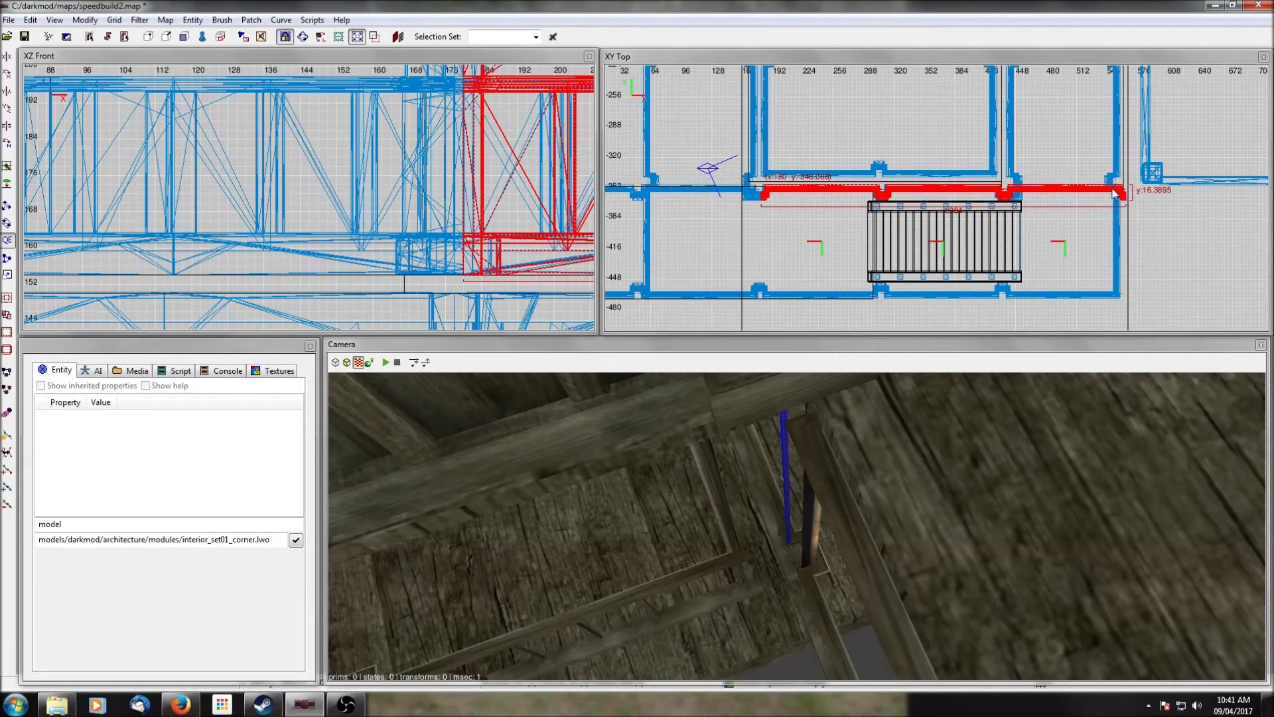
key(Escape)
Step: Inspect the new corner post and the surrounding walls at the corridor's junction with the upper south hallway
right_click(938, 449)
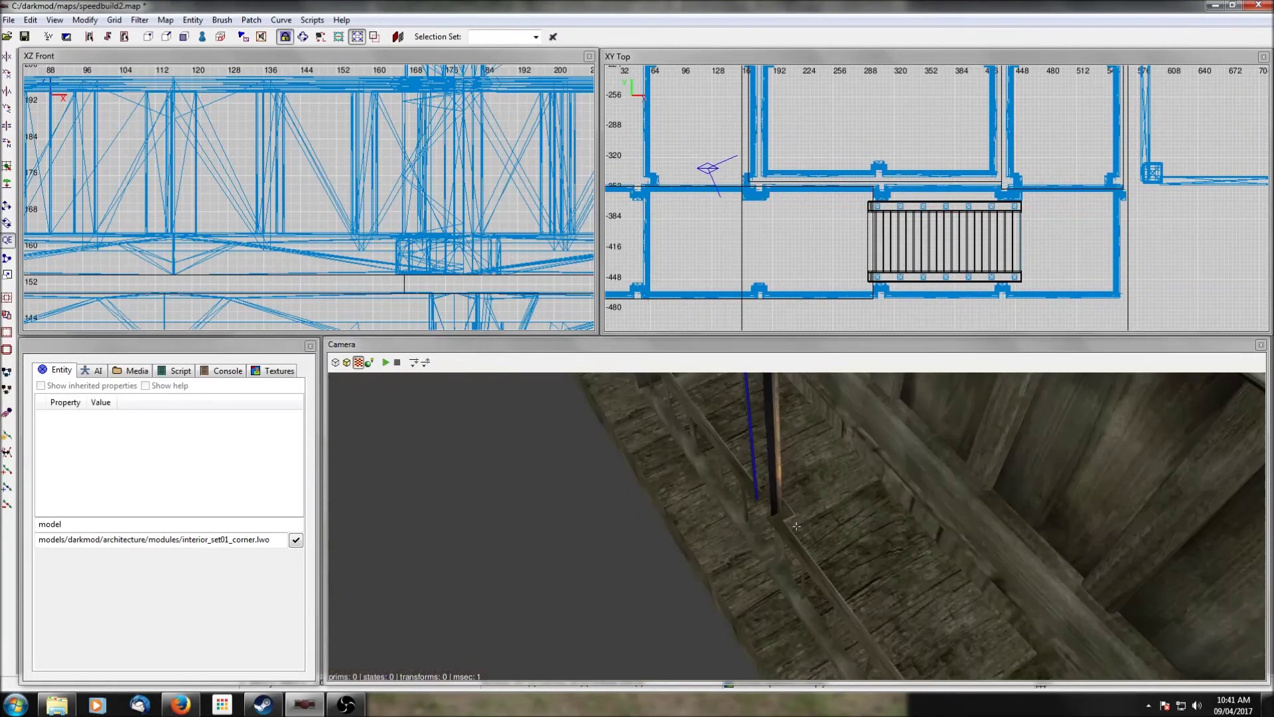
right_click(900, 492)
scroll(900, 491, up, 4)
right_click(900, 491)
right_click(900, 491)
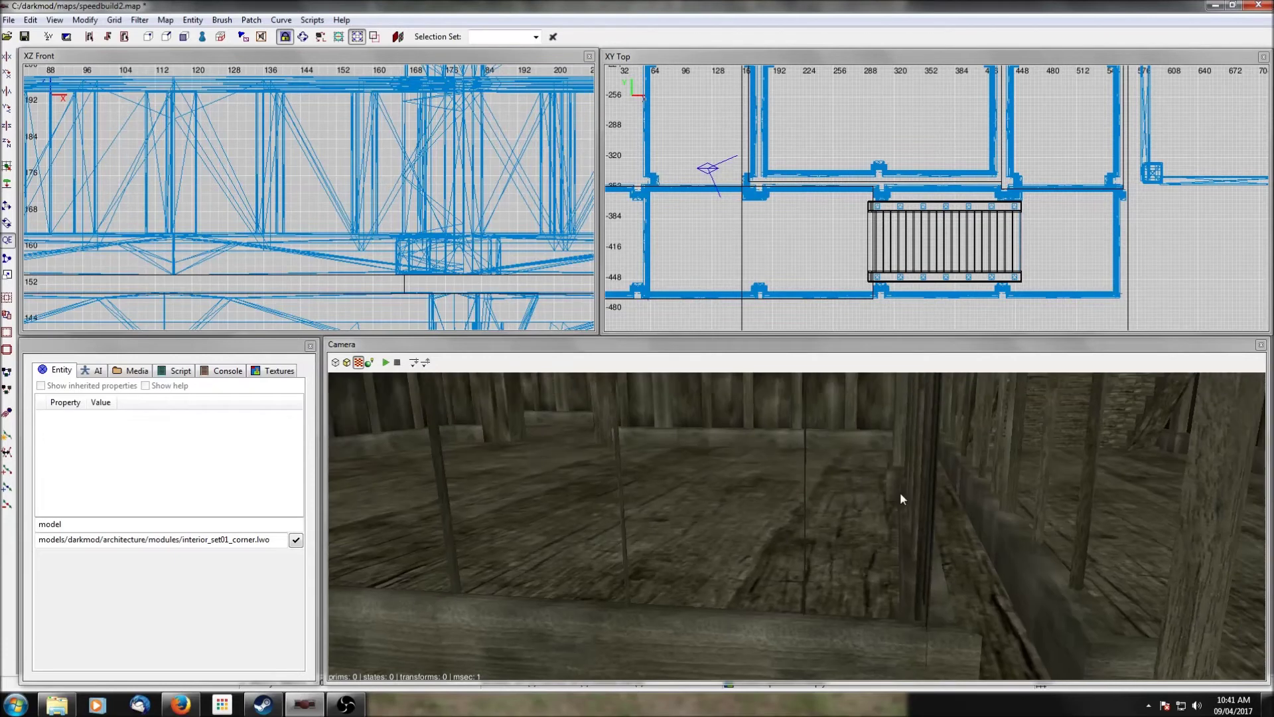
scroll(899, 492, up, 5)
scroll(900, 491, up, 1)
right_click(900, 492)
right_click(900, 492)
right_click(900, 492)
Step: Inspect the south stair hallway's walls, corners and upper-storey beams from around the staircase
ctrl+middle_click(996, 251)
right_click(979, 497)
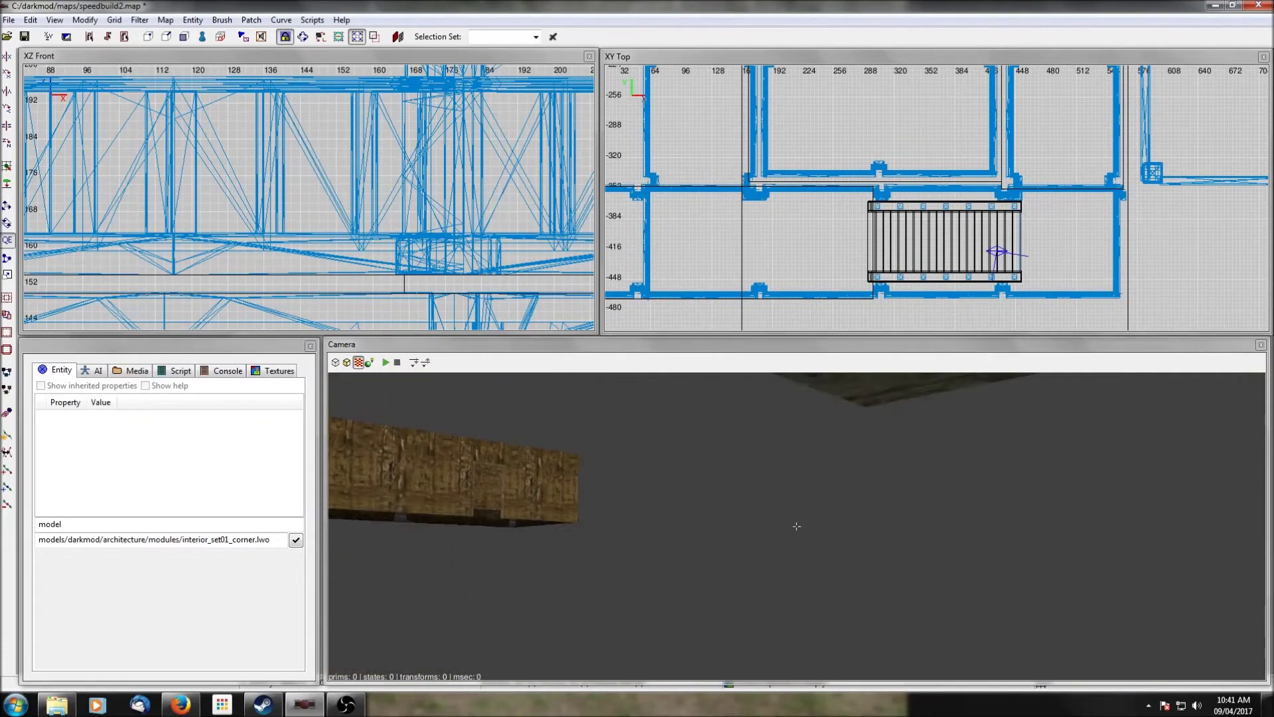
right_click(980, 497)
scroll(979, 498, up, 7)
right_click(979, 498)
right_click(979, 498)
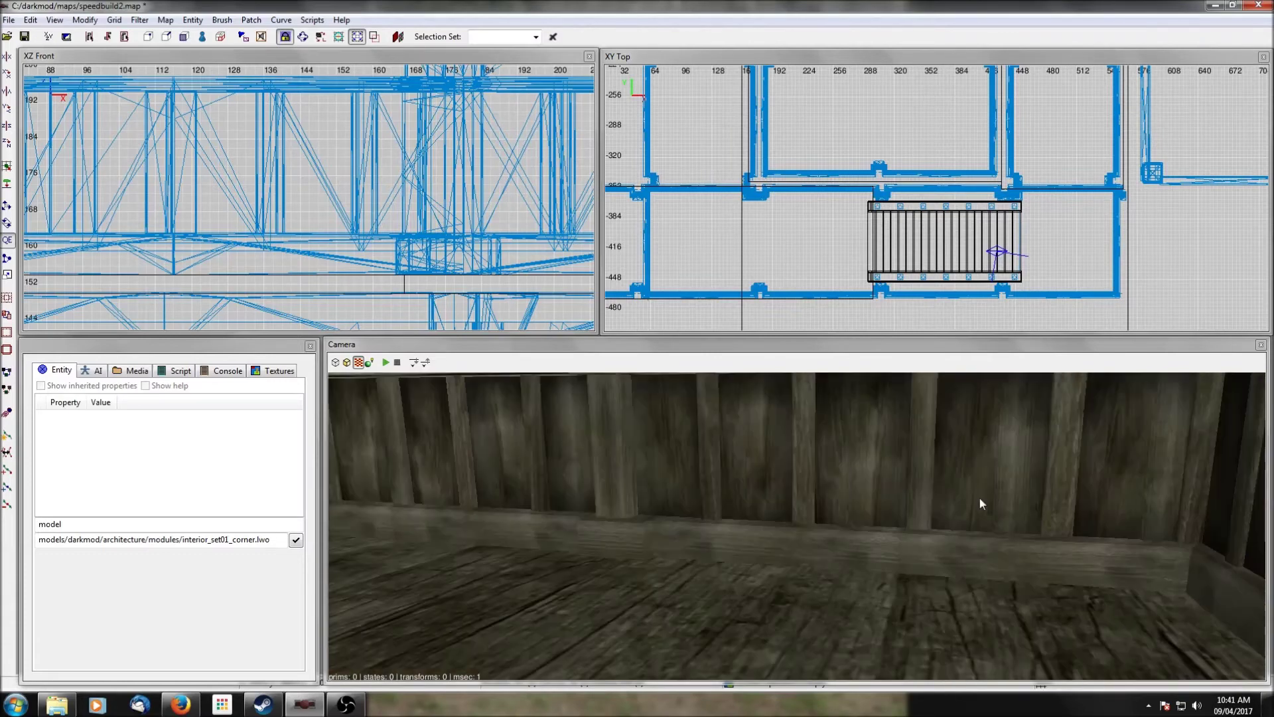
right_click(979, 498)
right_click(979, 497)
right_click(979, 497)
right_click(979, 498)
right_click(979, 497)
right_click(980, 498)
key(a)
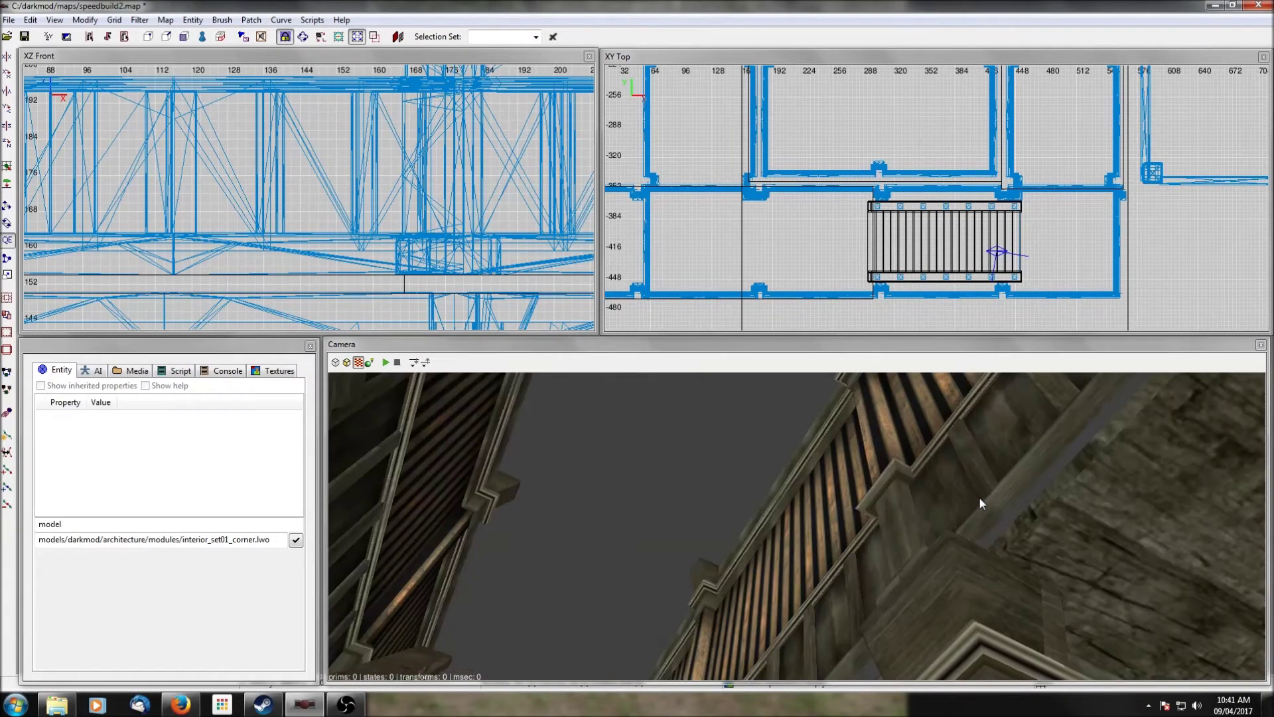
key(z)
key(Left)
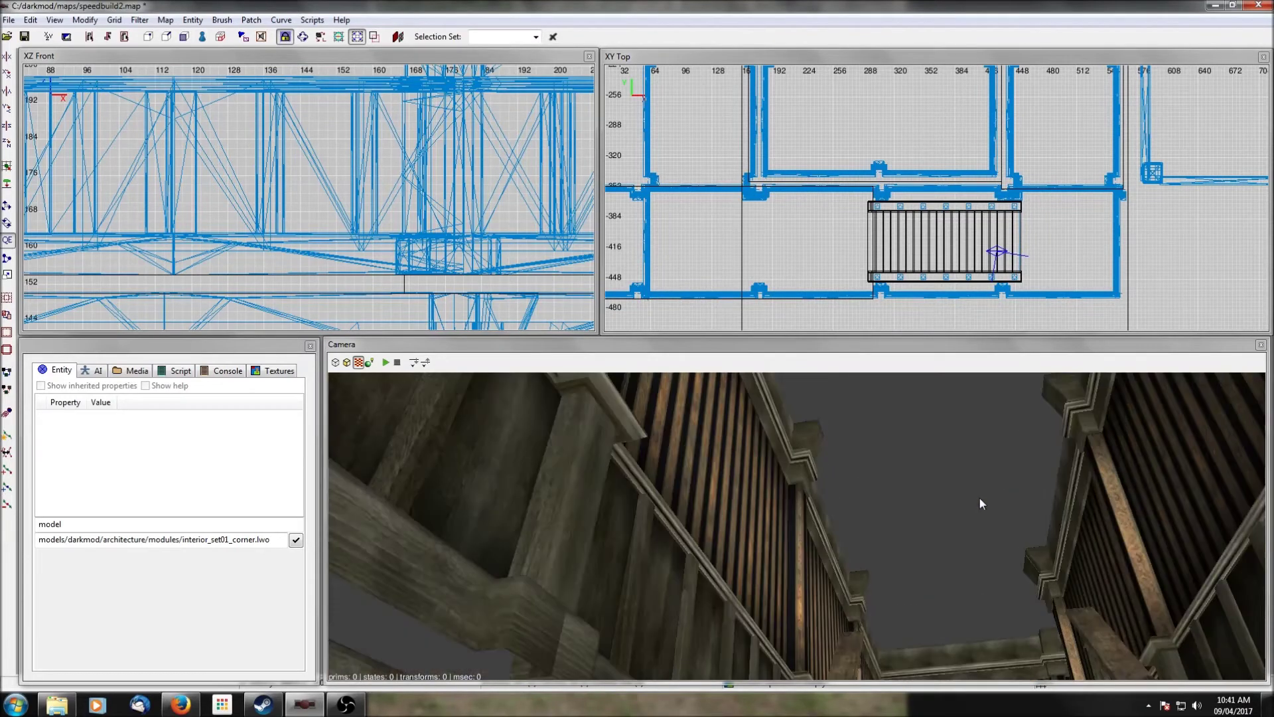
key(a)
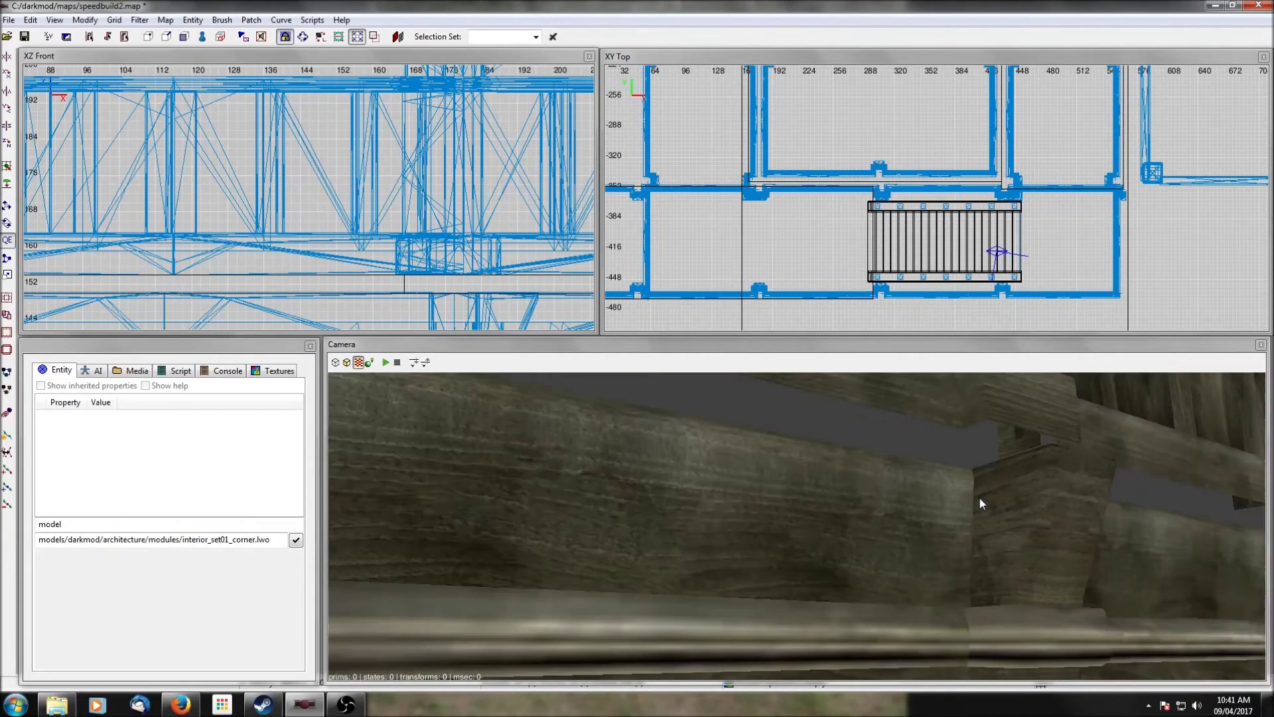
key(z)
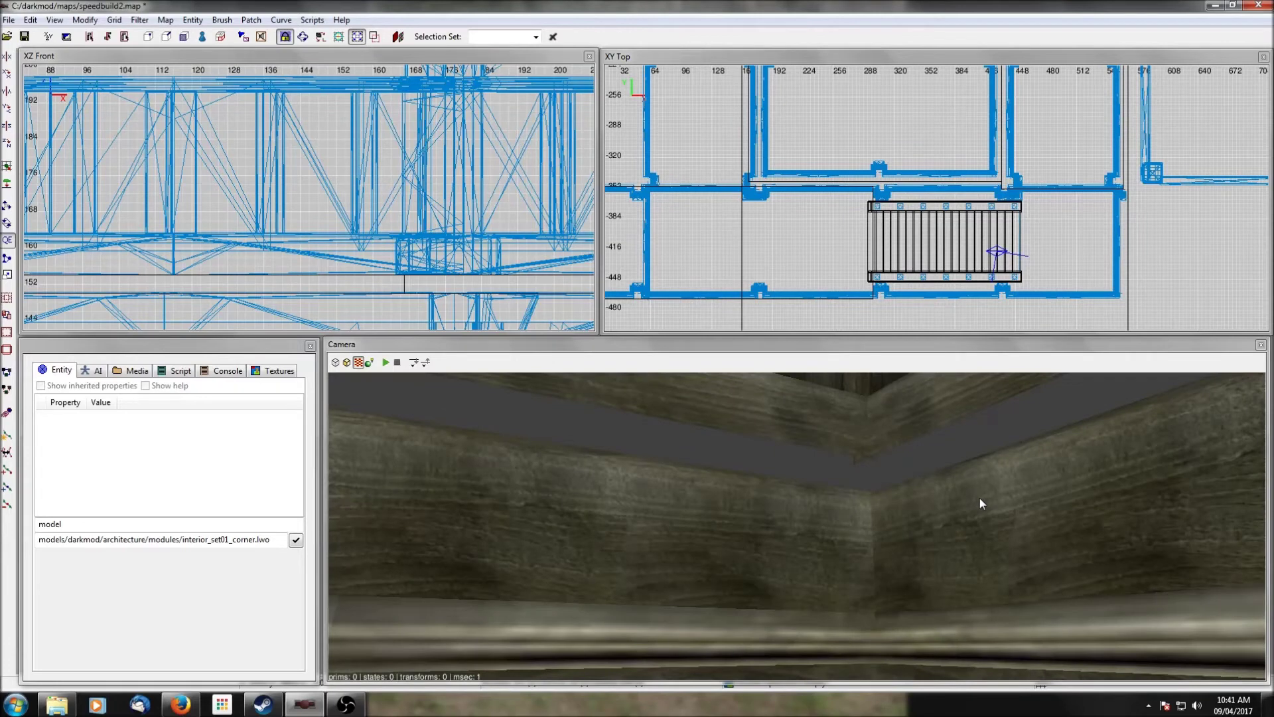
key(Right)
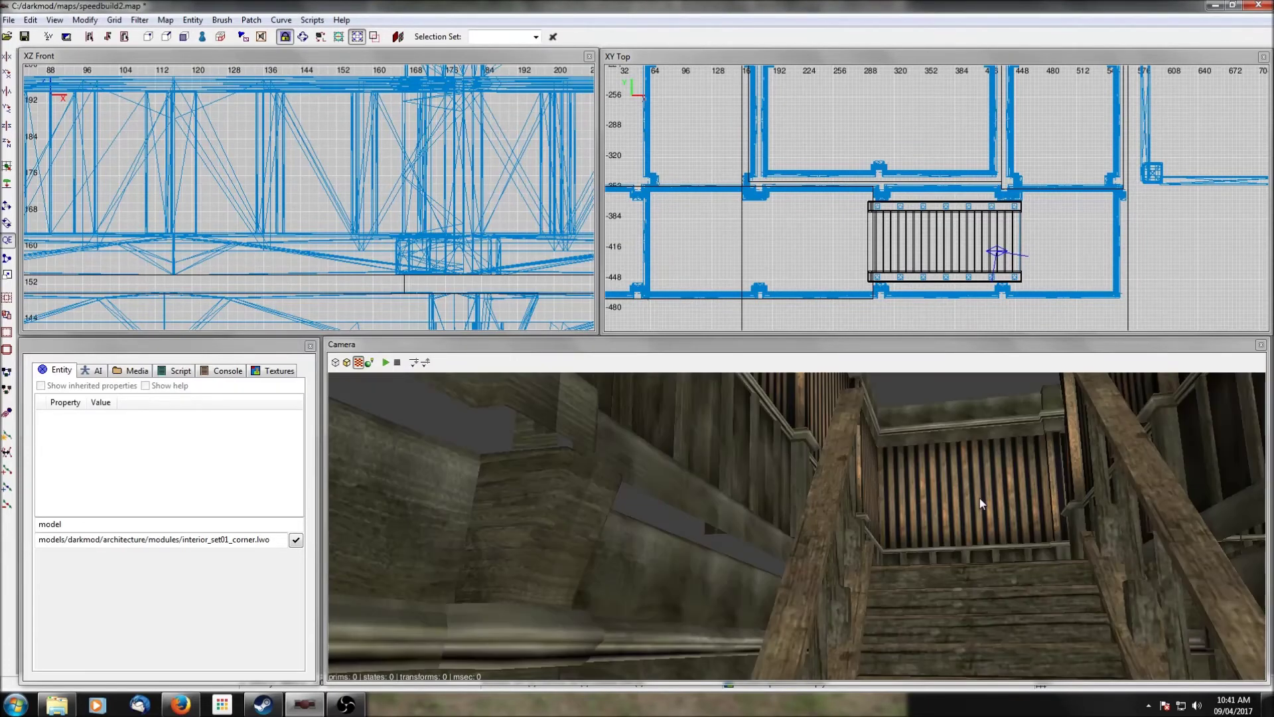
key(Right)
key(Down)
key(z)
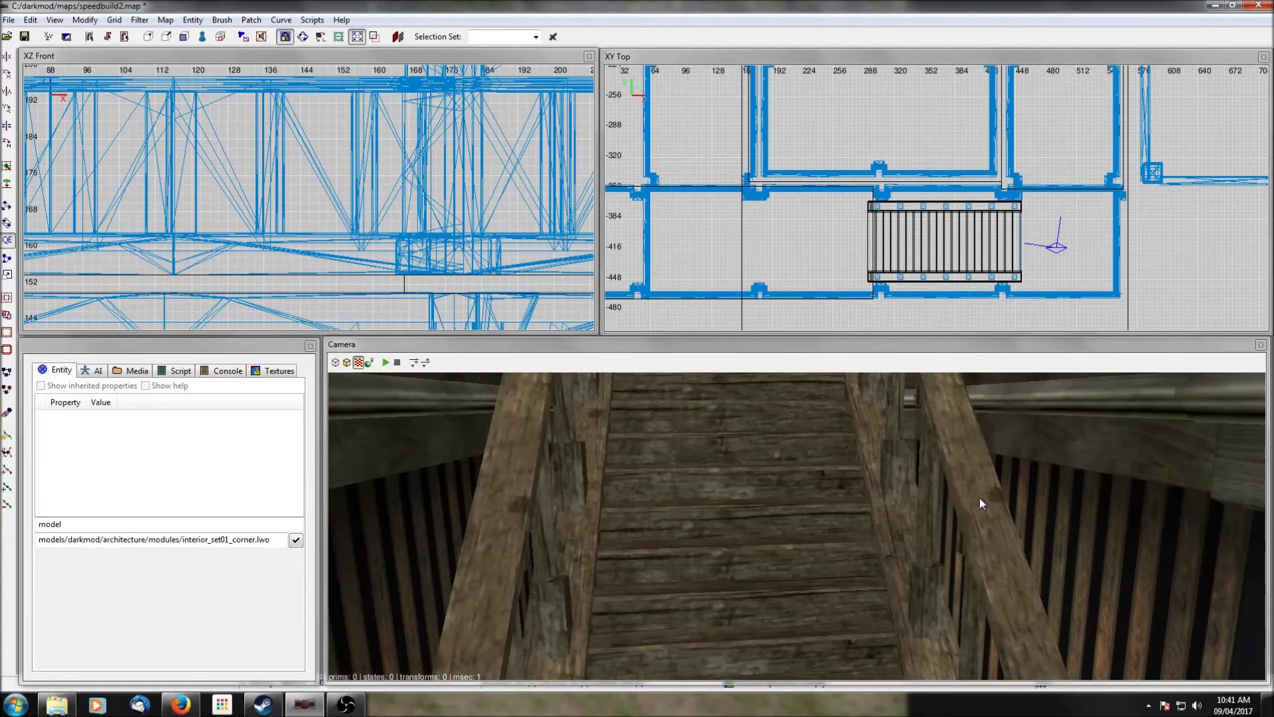
Step: Inspect the stairwell exit and the upper west corridor for alignment between the two storeys
scroll(856, 149, down, 5)
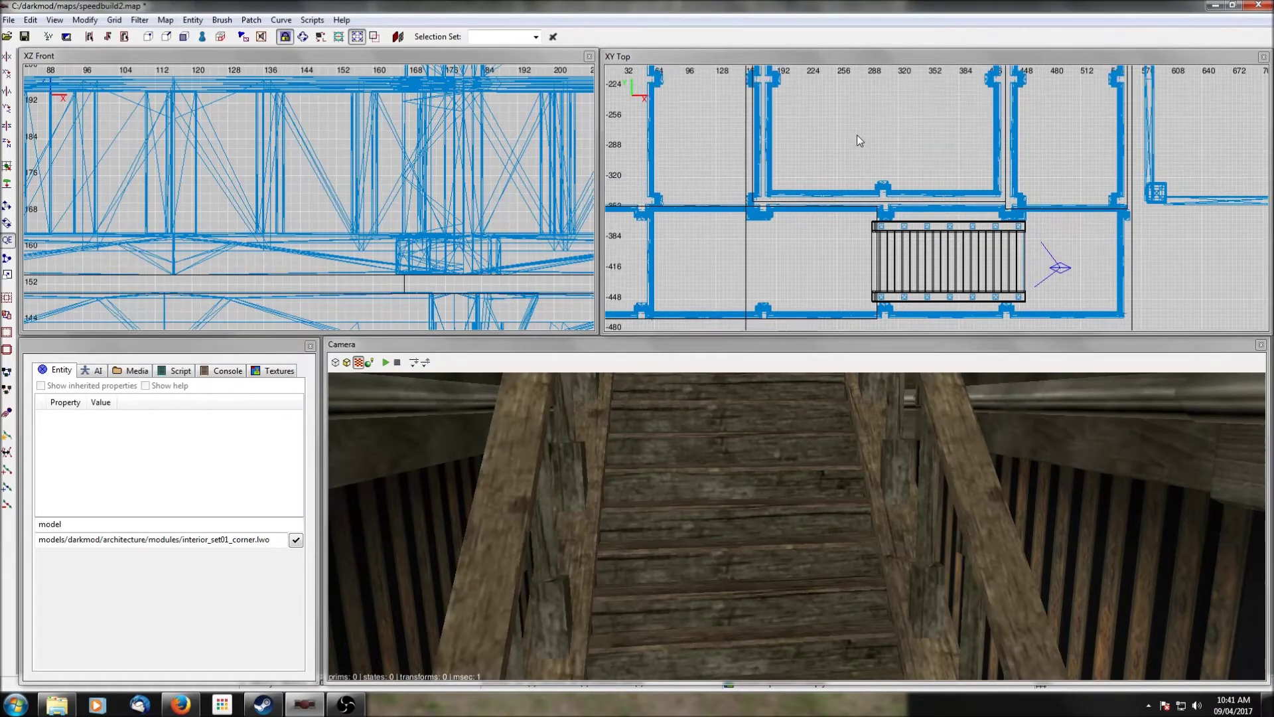
right_drag(879, 235, 906, 293)
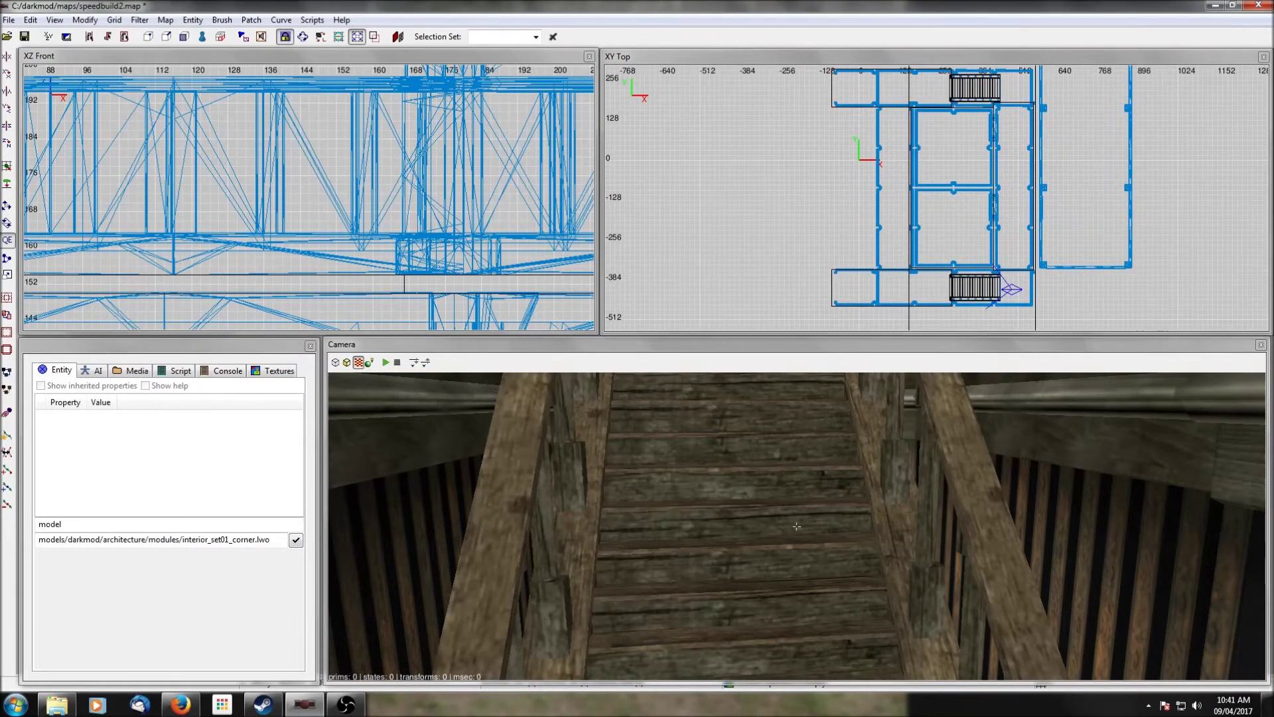
key(Up)
right_click(830, 476)
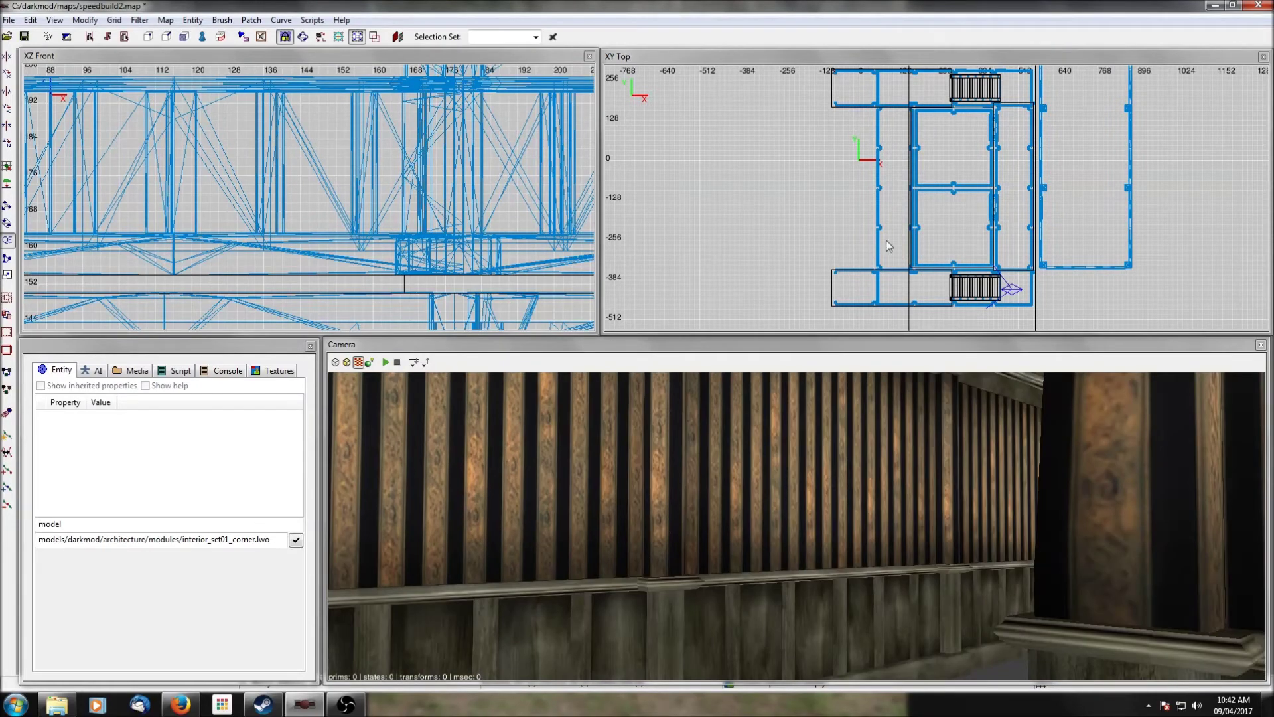
scroll(885, 292, down, 3)
right_click(957, 538)
key(Up)
right_click(957, 539)
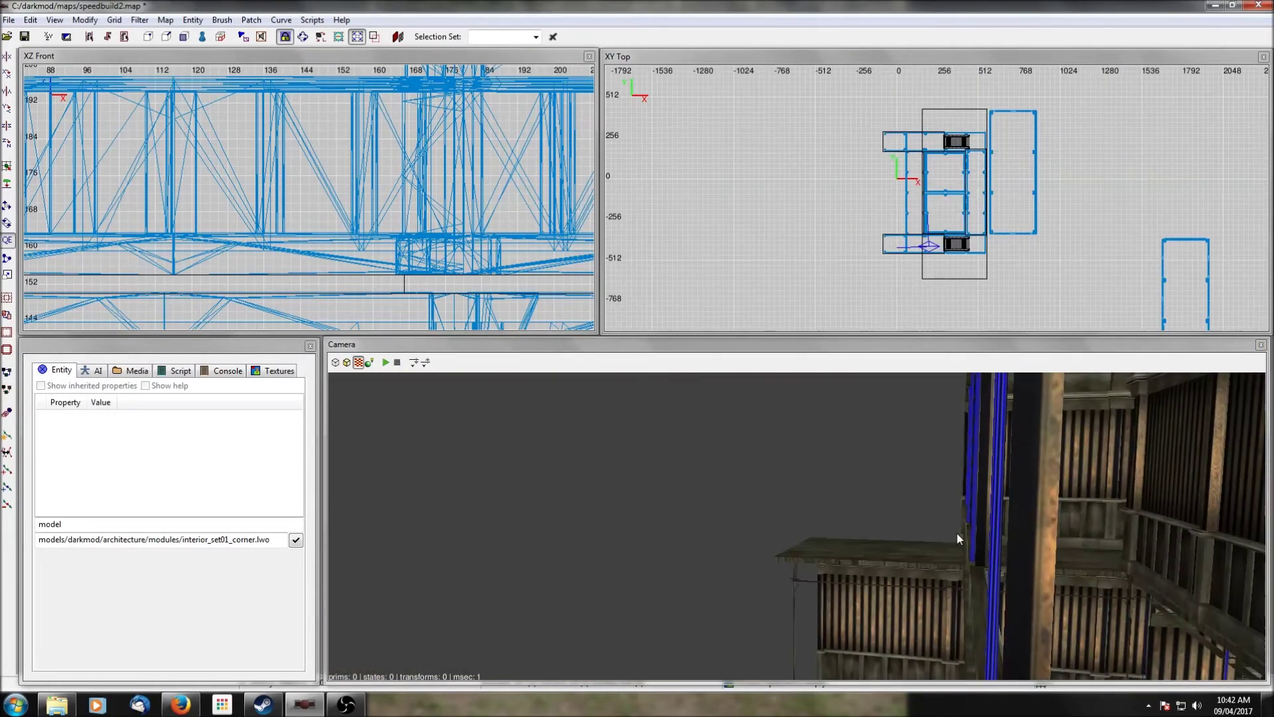
right_click(957, 533)
right_click(957, 533)
right_click(909, 549)
right_click(910, 548)
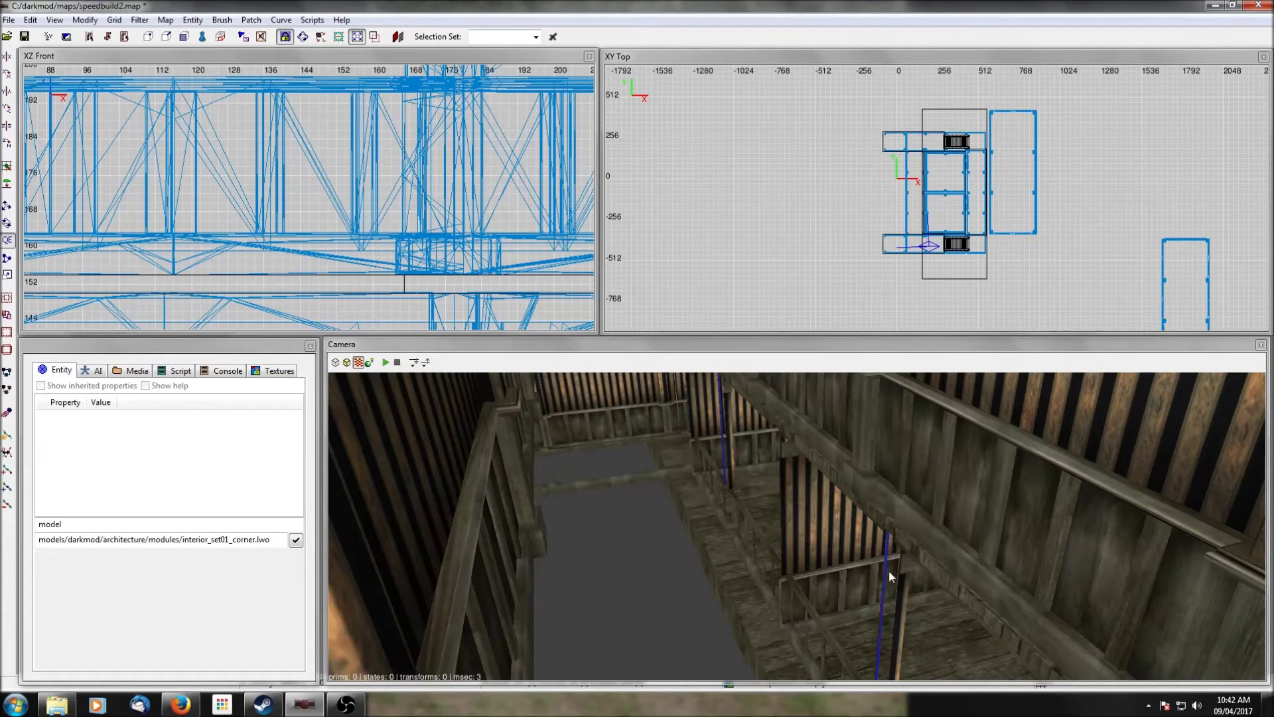
right_click(831, 565)
right_click(831, 565)
right_click(830, 565)
right_click(831, 566)
key(Up)
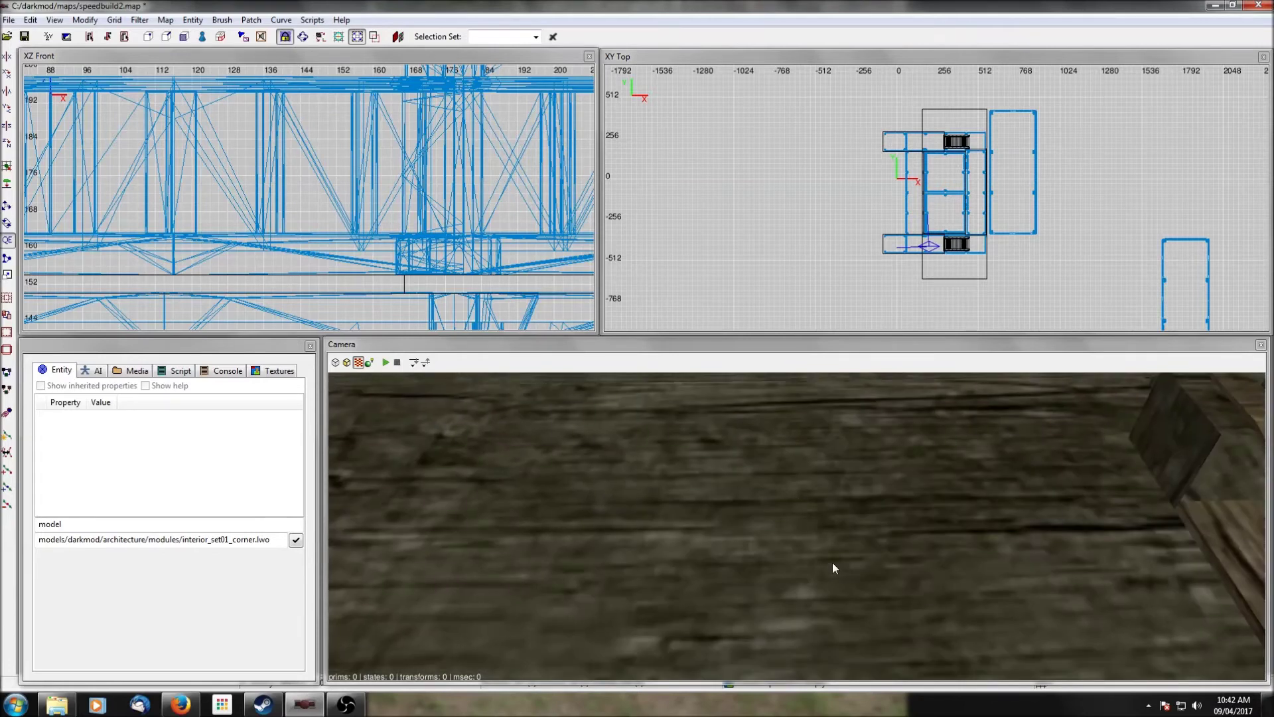
Step: Select all wall modules enclosing the lower storey's south room, including its doorway module, and group them
scroll(352, 206, down, 5)
right_click(681, 507)
right_click(681, 507)
right_click(681, 507)
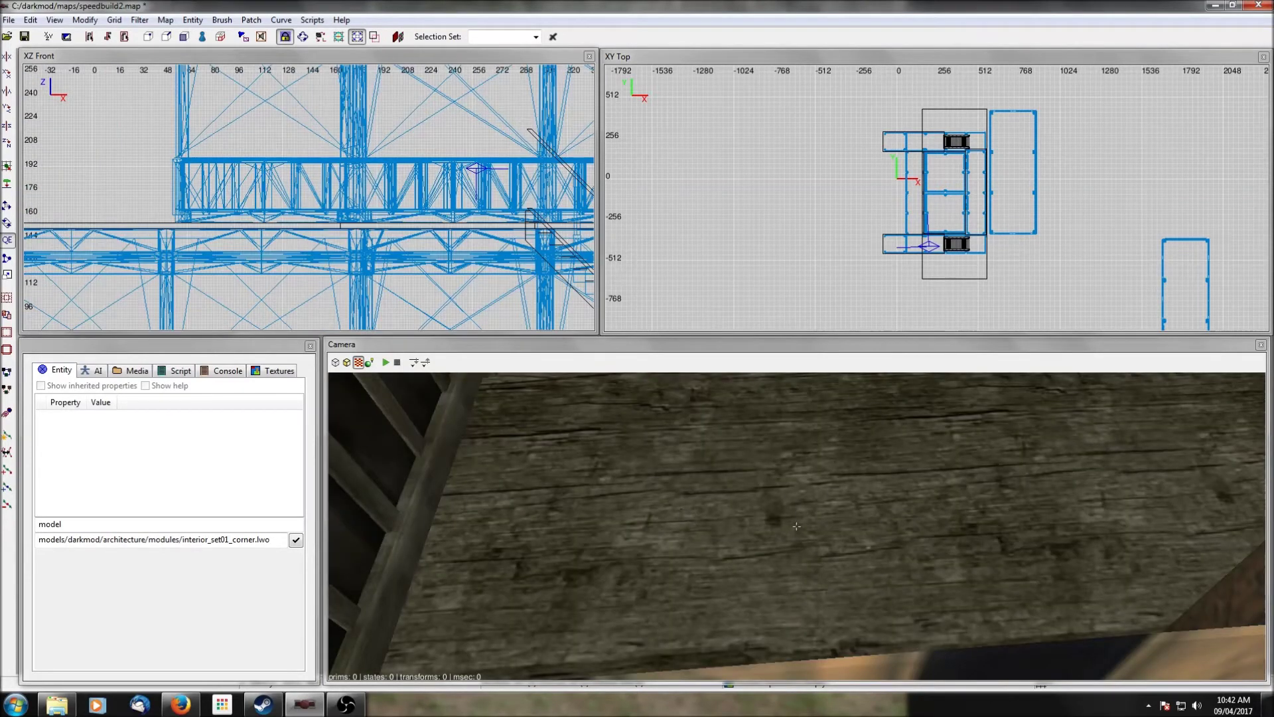
right_click(681, 507)
right_click(681, 506)
right_click(681, 507)
shift+click(581, 478)
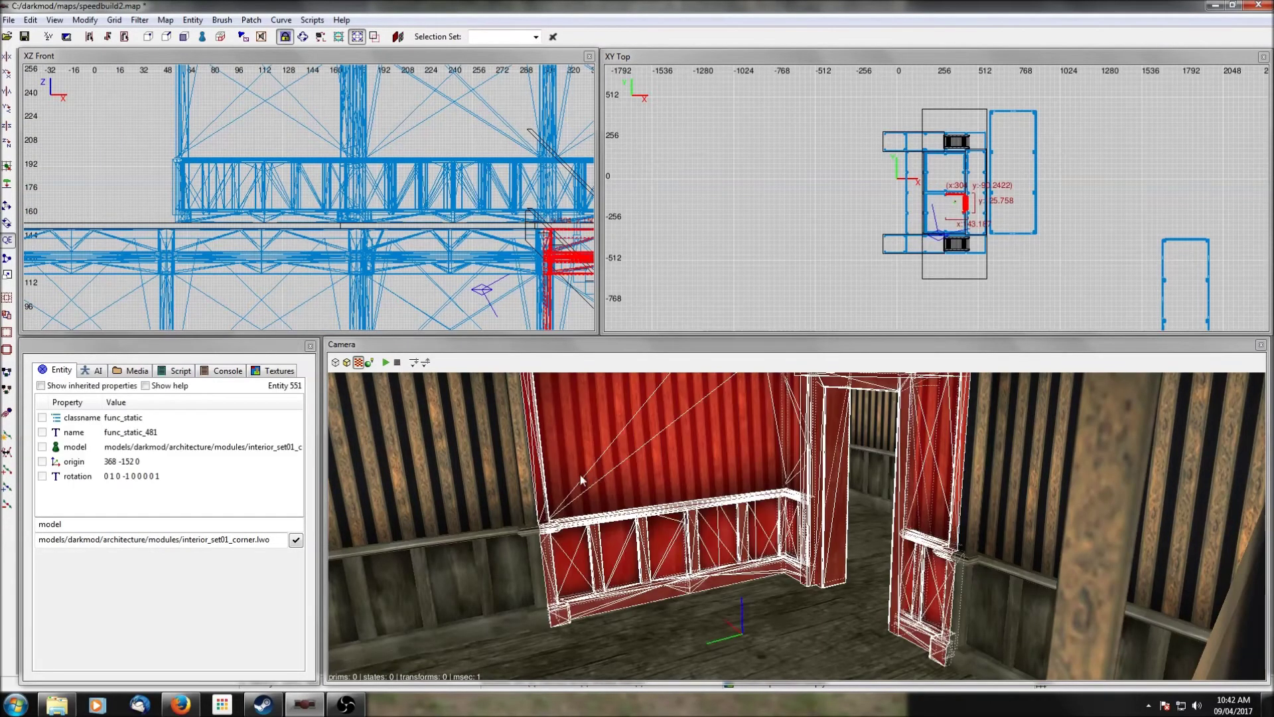
shift+click(485, 479)
right_click(716, 524)
right_click(715, 524)
shift+click(715, 525)
right_click(715, 525)
right_click(716, 524)
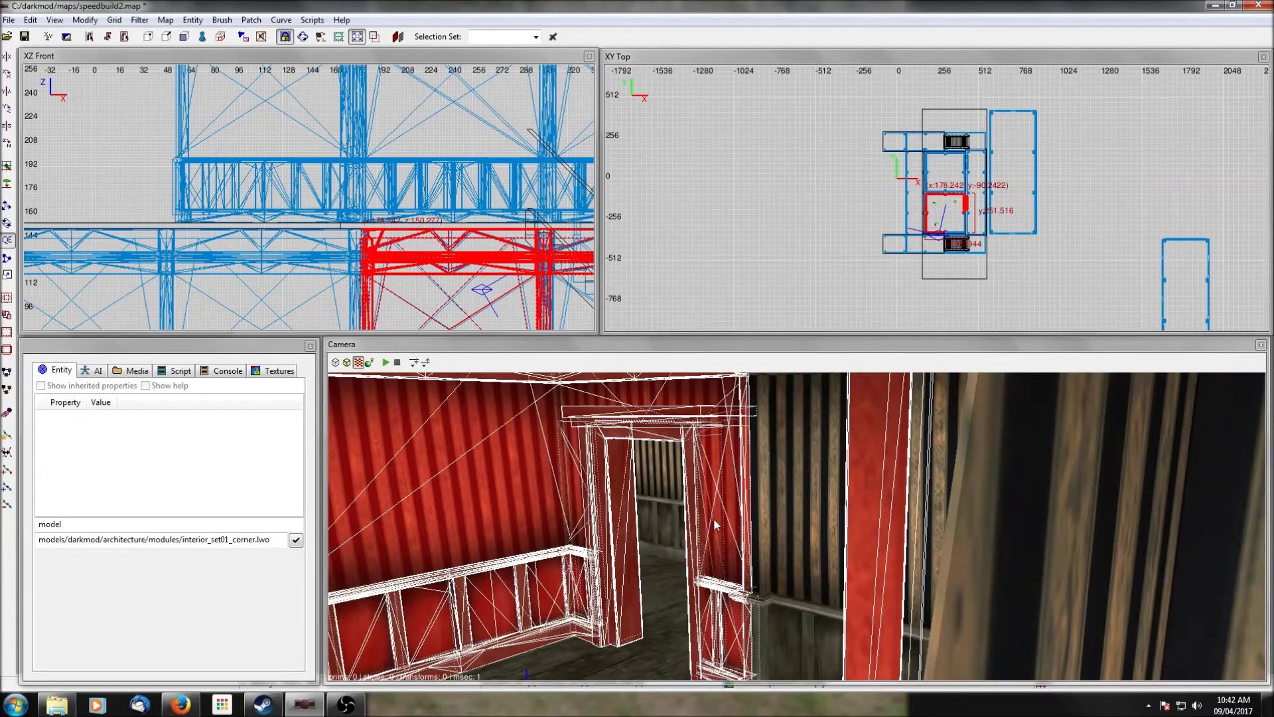
right_click(794, 523)
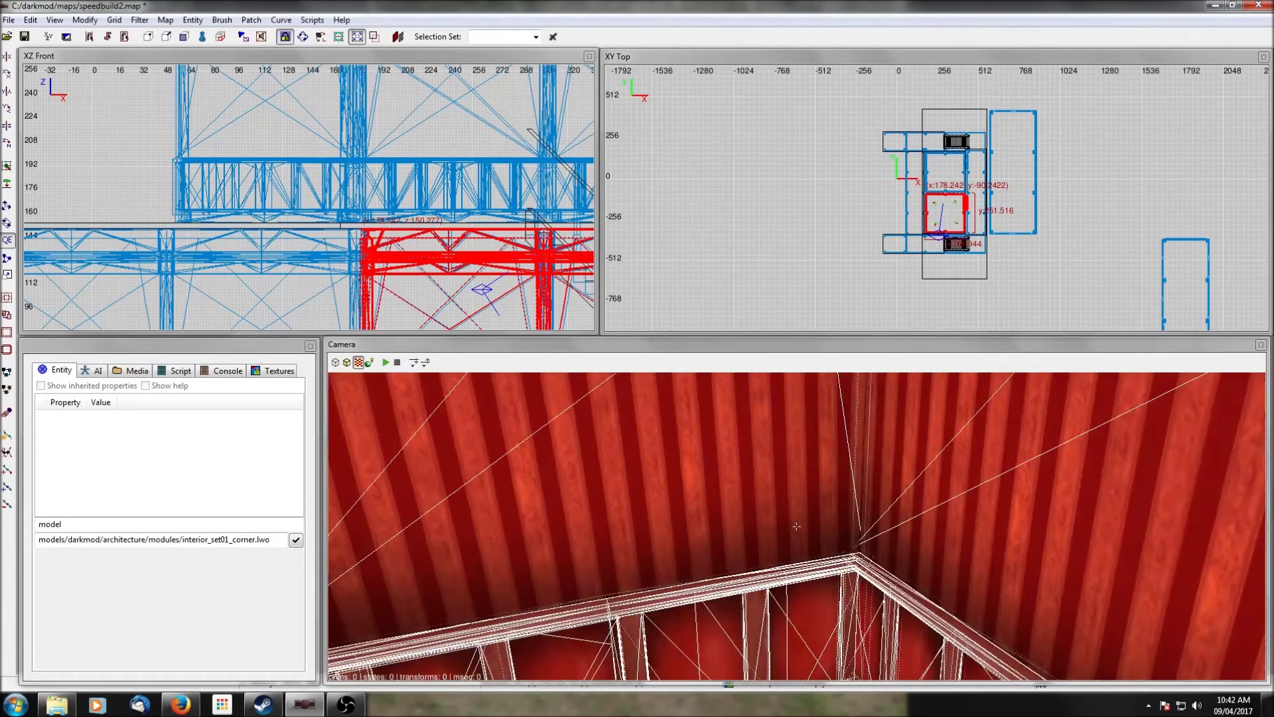
right_click(794, 522)
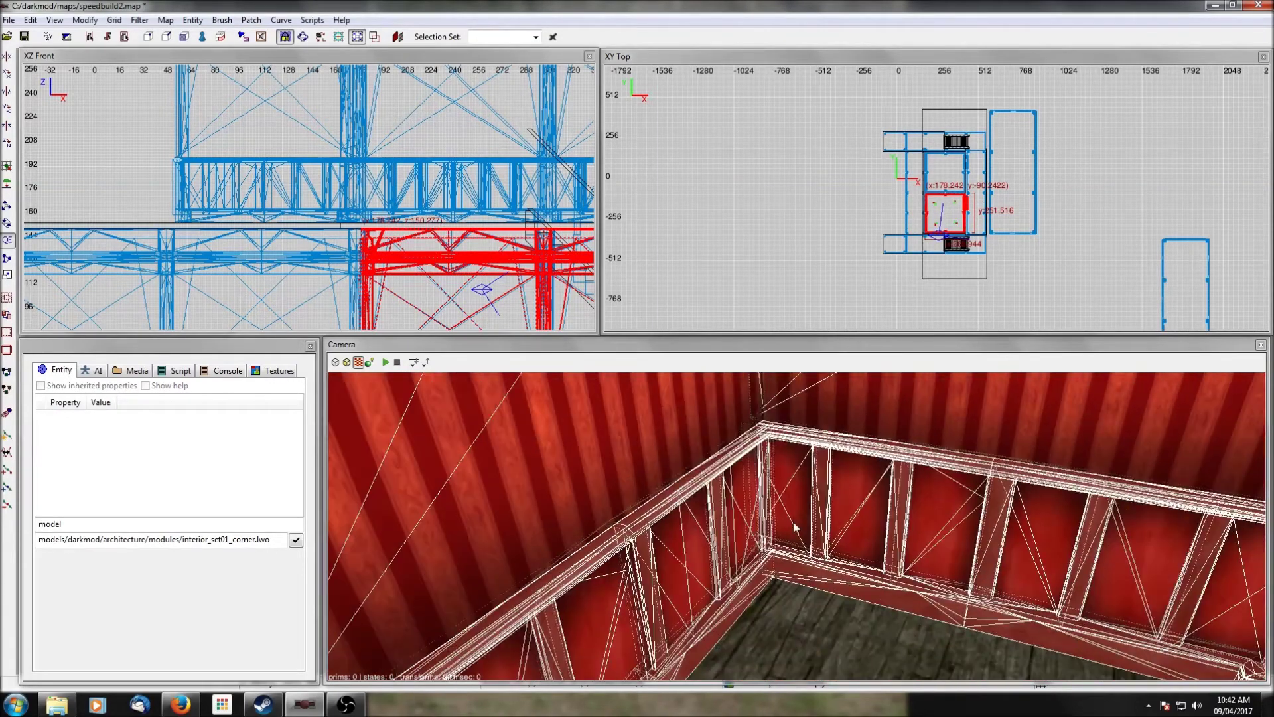
right_click(735, 265)
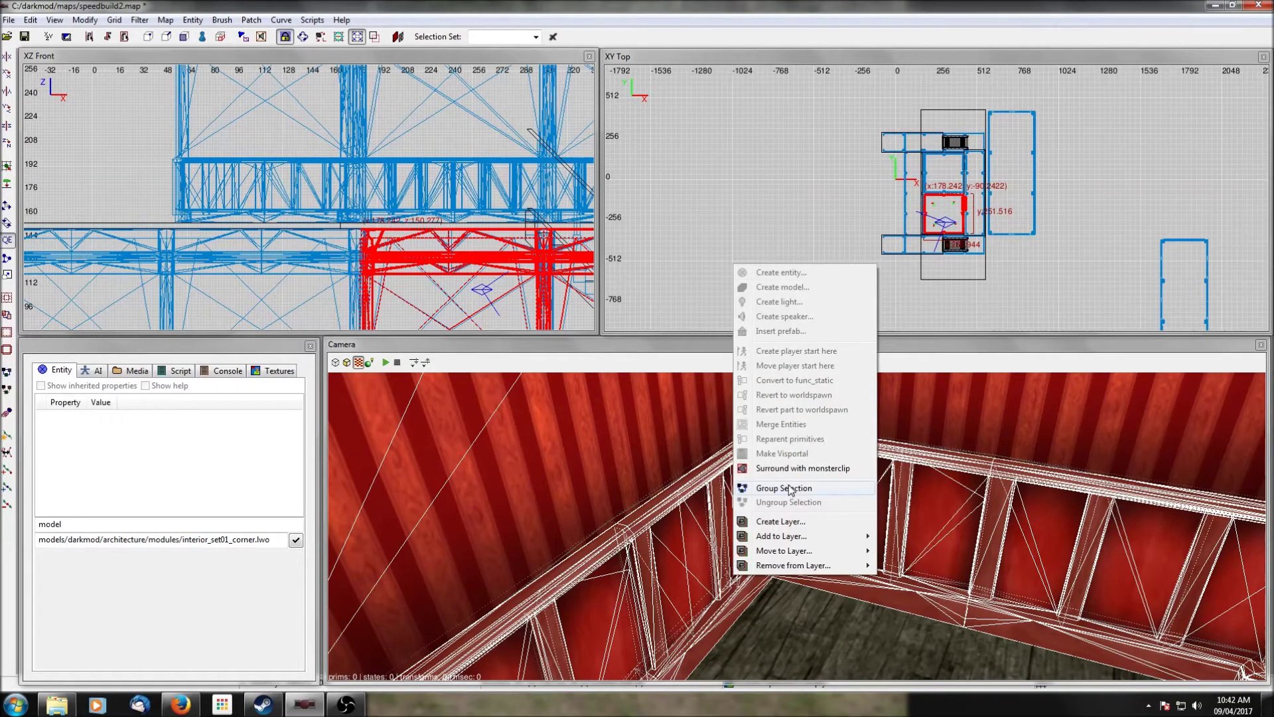
click(790, 488)
Step: Duplicate the grouped south room onto the upper storey and rotate the copy 180 degrees about the vertical axis
scroll(500, 188, down, 4)
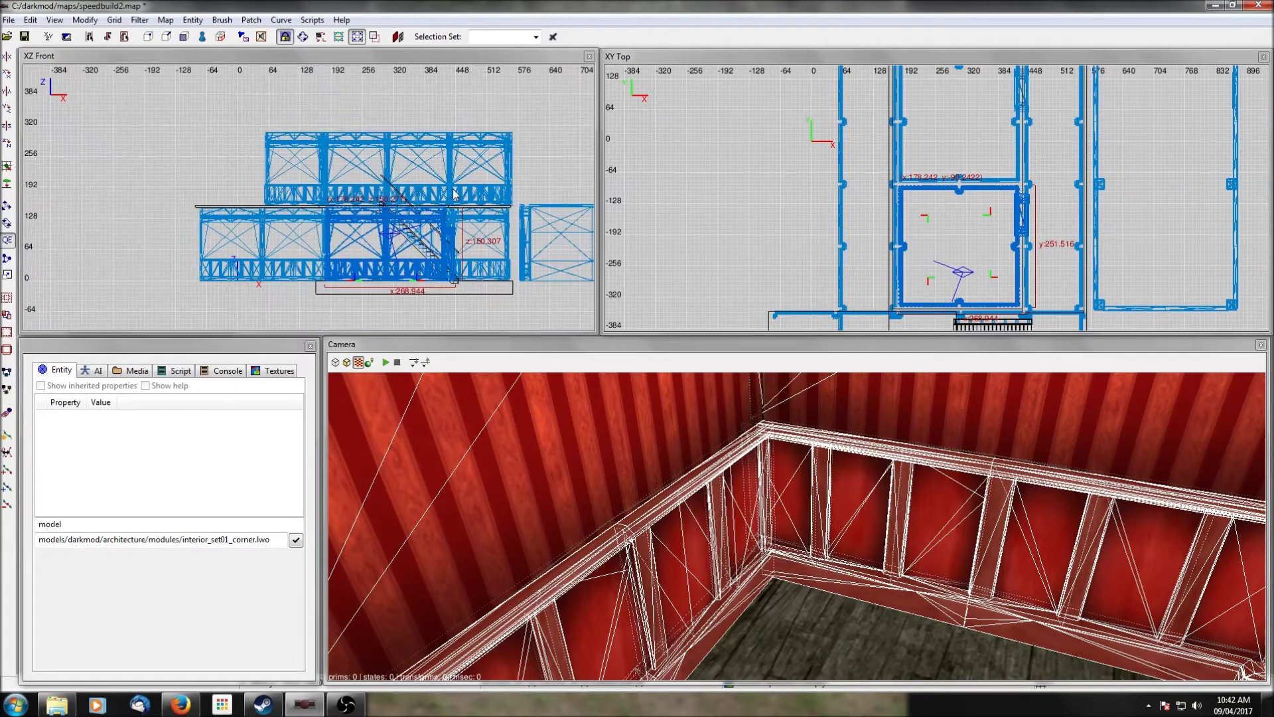
drag(427, 268, 476, 205)
scroll(425, 209, up, 4)
scroll(979, 193, down, 2)
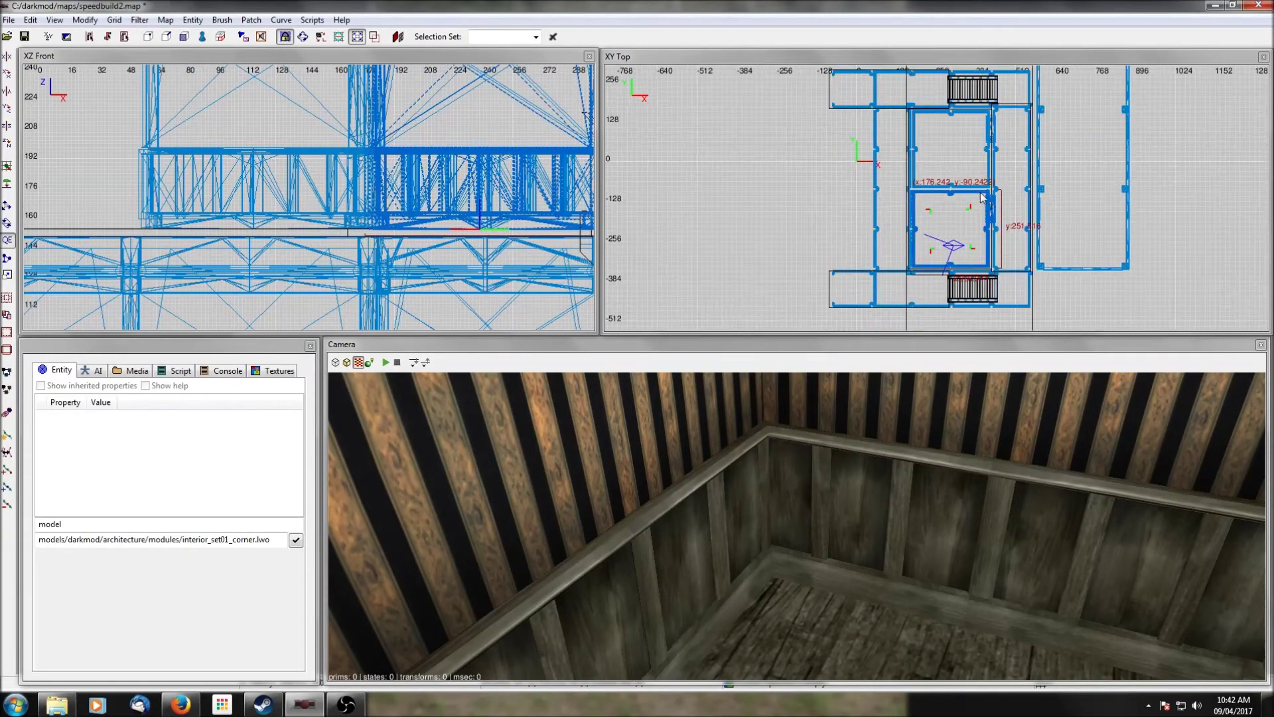
click(8, 145)
click(8, 145)
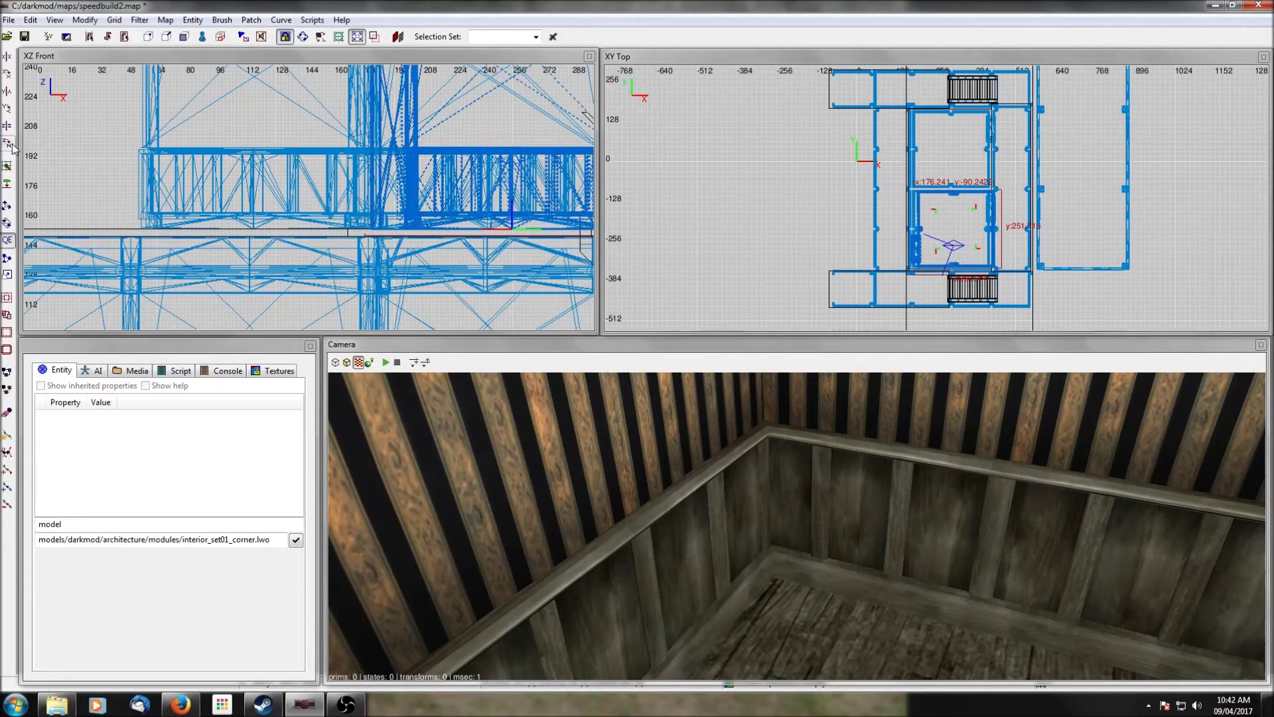
Step: Shift the upper south room so its west wall and posts back onto the upper west corridor's eastern wall
scroll(901, 263, up, 4)
right_drag(899, 258, 894, 181)
drag(874, 242, 854, 241)
scroll(855, 241, down, 1)
scroll(914, 248, up, 2)
scroll(909, 247, down, 2)
scroll(877, 237, up, 3)
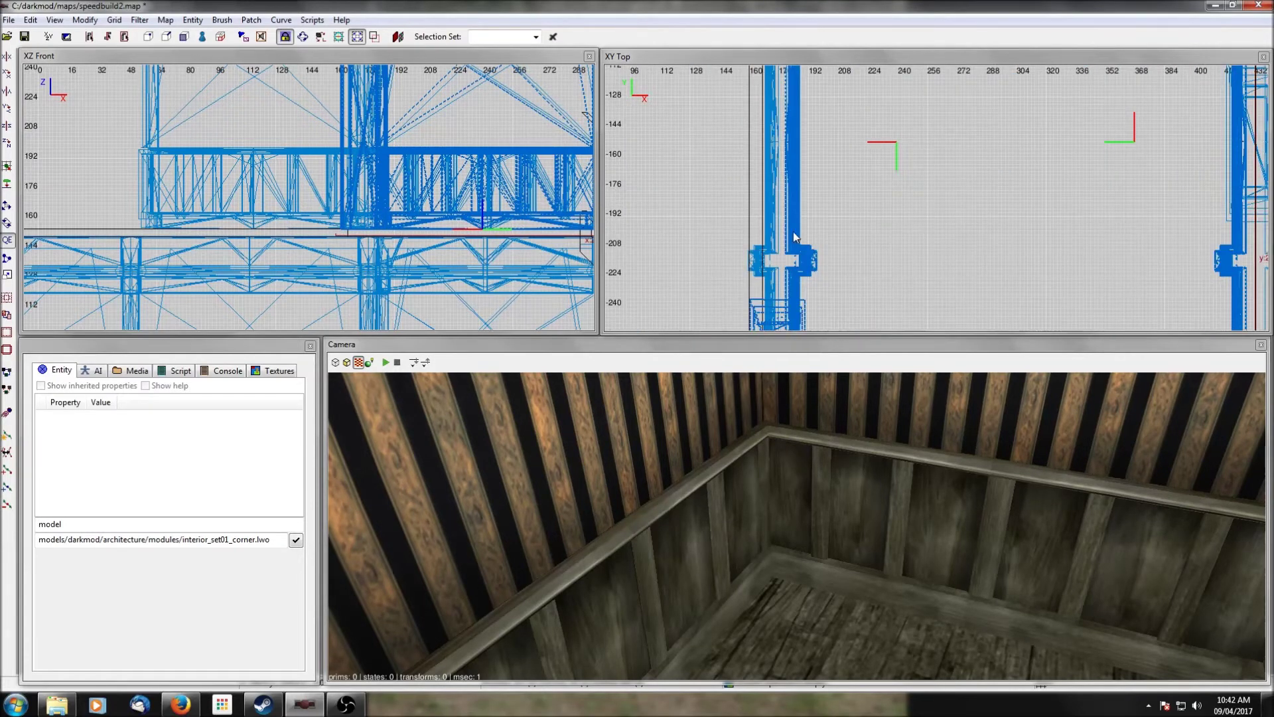
drag(794, 232, 797, 232)
scroll(797, 232, down, 4)
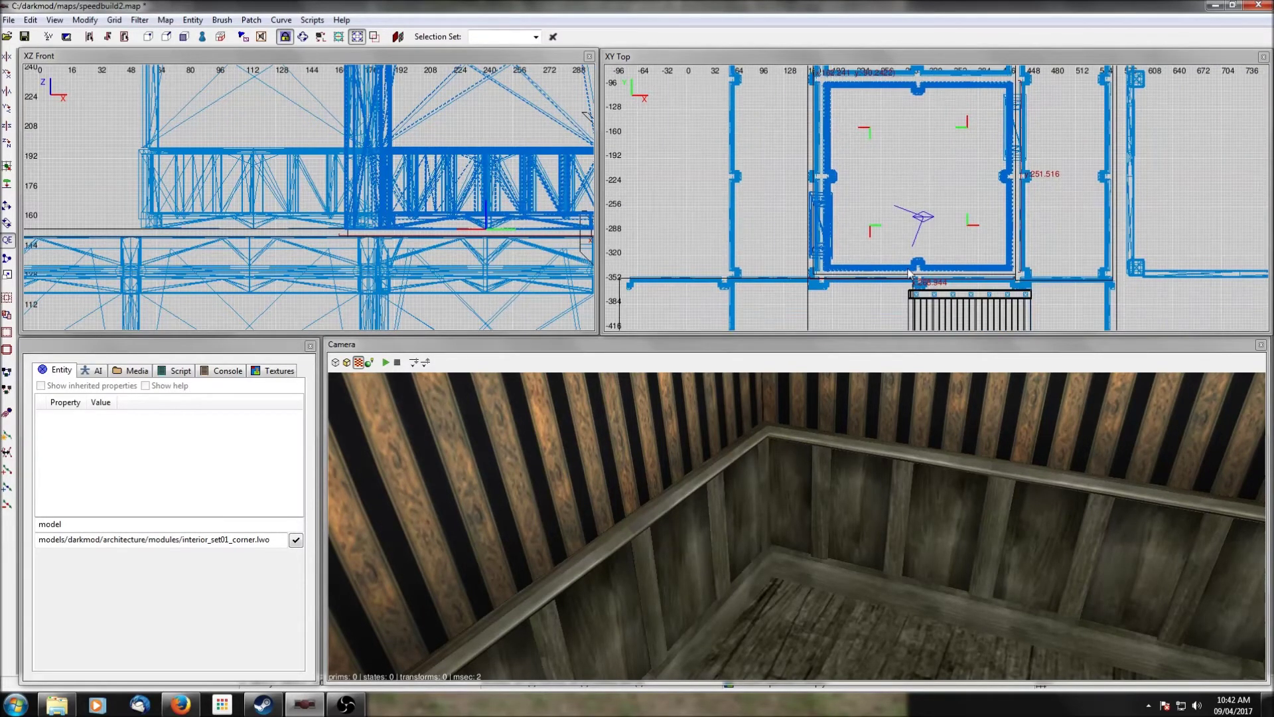
scroll(949, 183, down, 2)
right_drag(937, 160, 874, 233)
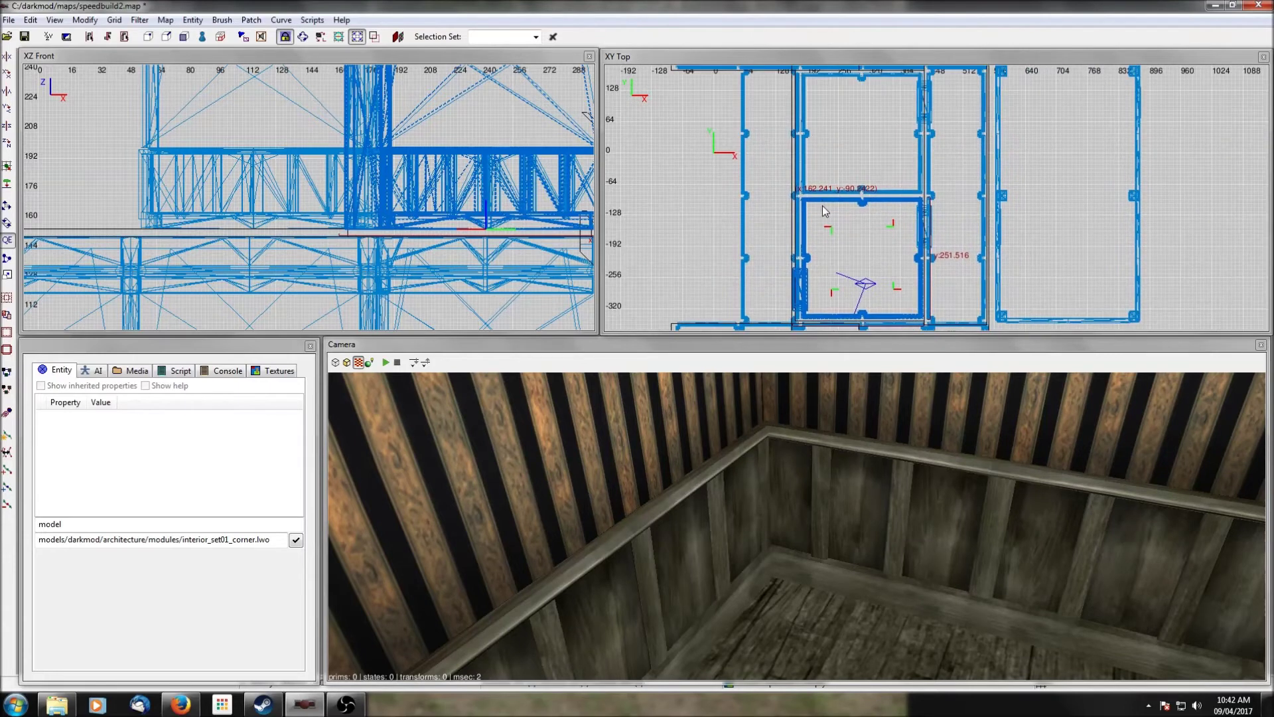
Step: Duplicate the upper south room and move the copy north into the north room's position
key(space)
mouse_move(823, 203)
mouse_down()
mouse_move(830, 127)
mouse_move(815, 87)
mouse_up()
scroll(834, 152, up, 2)
right_drag(836, 153, 893, 290)
scroll(779, 229, up, 1)
drag(749, 257, 762, 245)
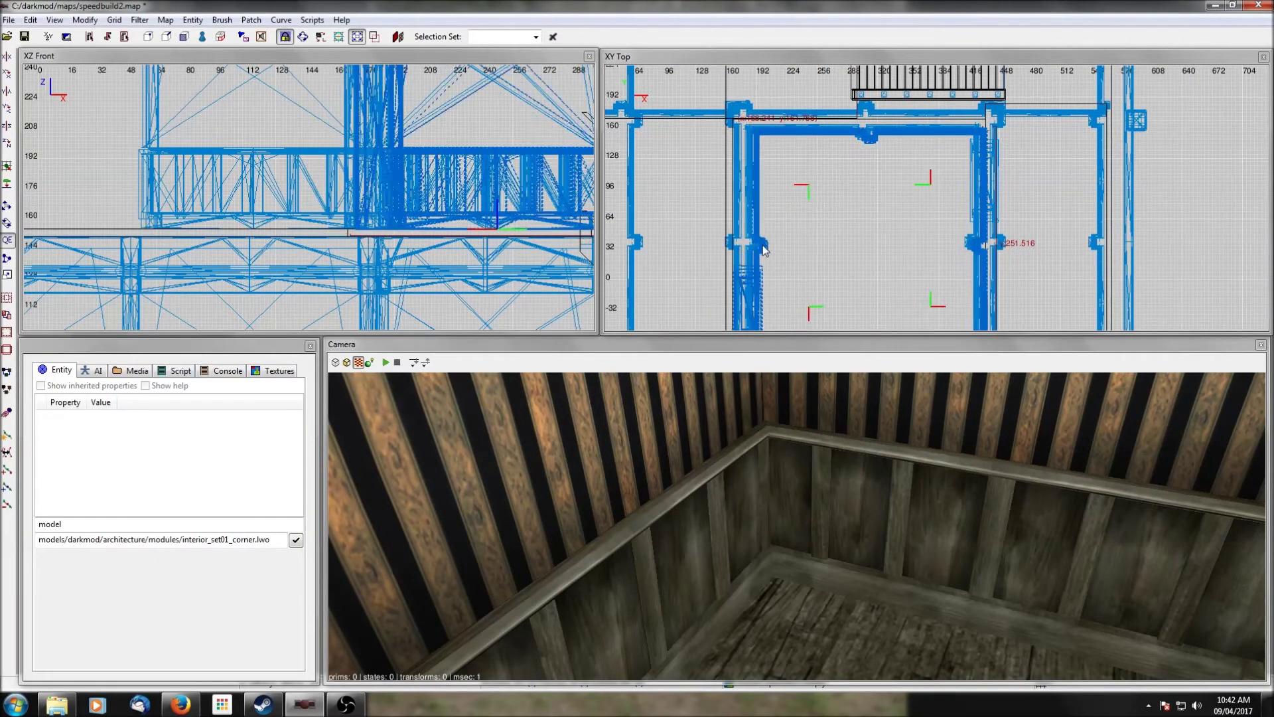
Step: Nudge the upper north room until its west wall and posts line up back to back with the corridor wall
scroll(768, 237, up, 1)
right_drag(769, 232, 1013, 241)
scroll(770, 234, up, 2)
right_drag(808, 250, 845, 126)
drag(805, 240, 797, 243)
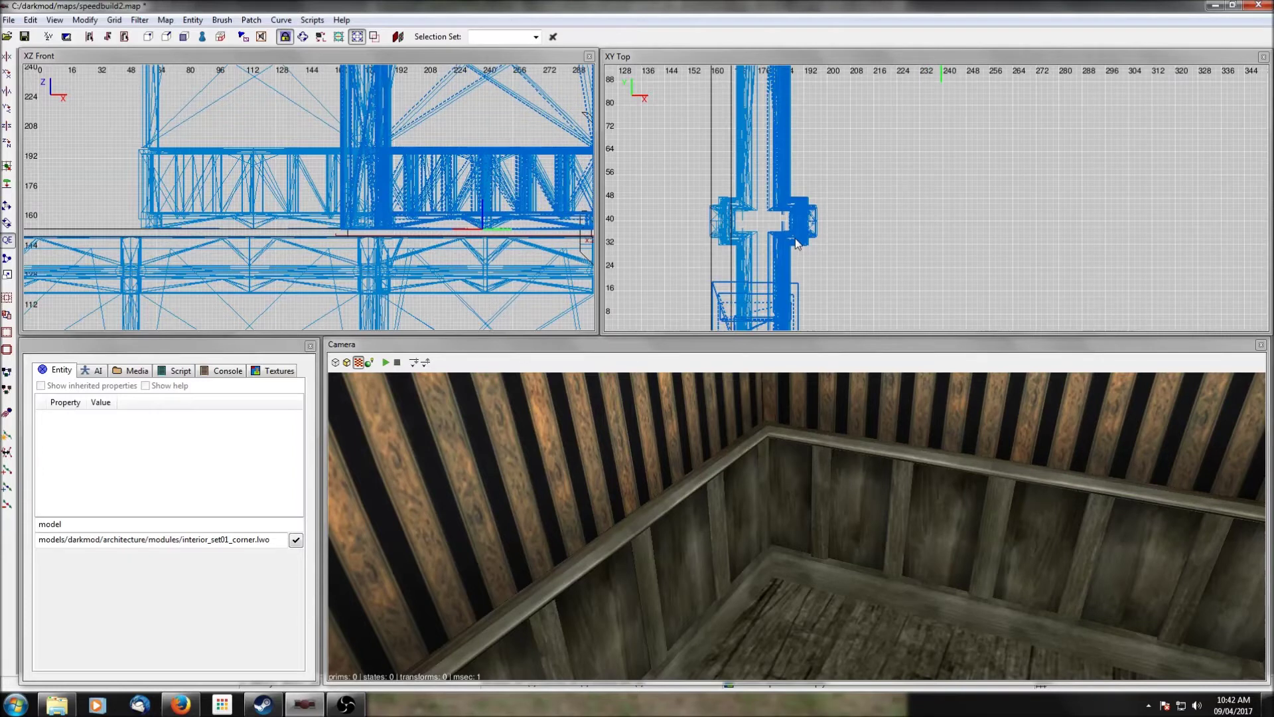
scroll(726, 207, down, 1)
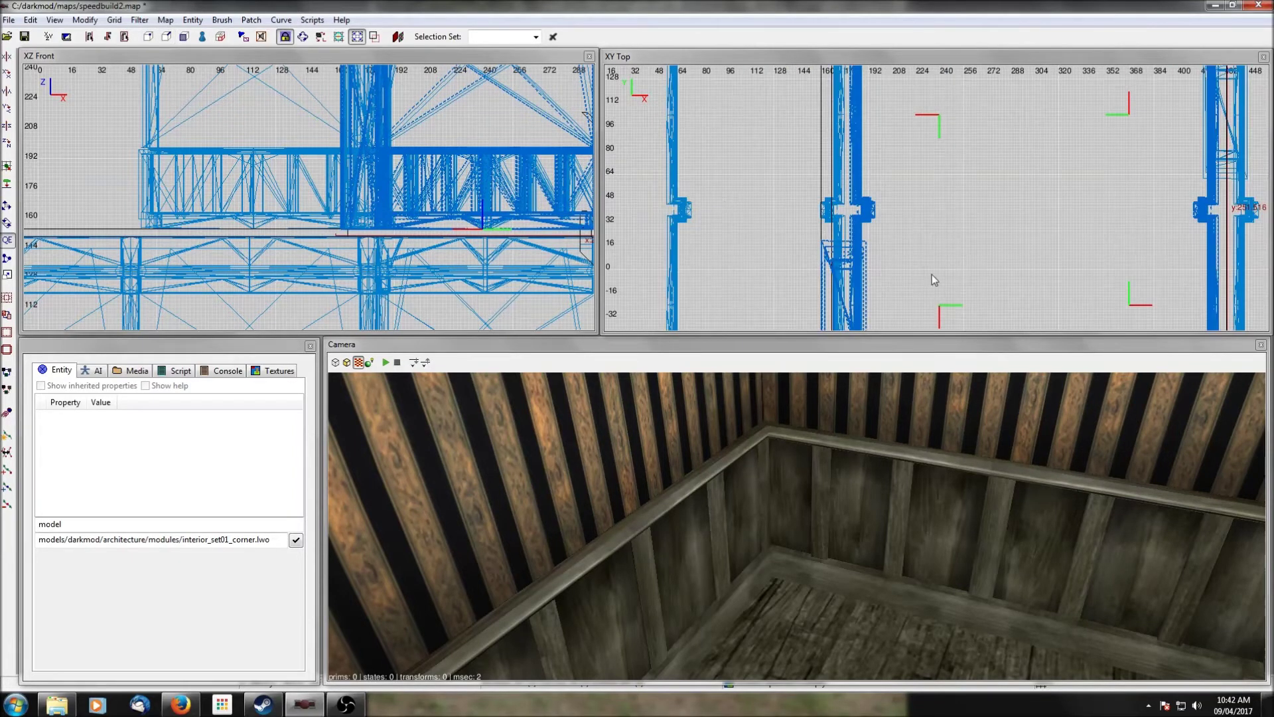
right_drag(922, 266, 856, 213)
drag(787, 241, 790, 236)
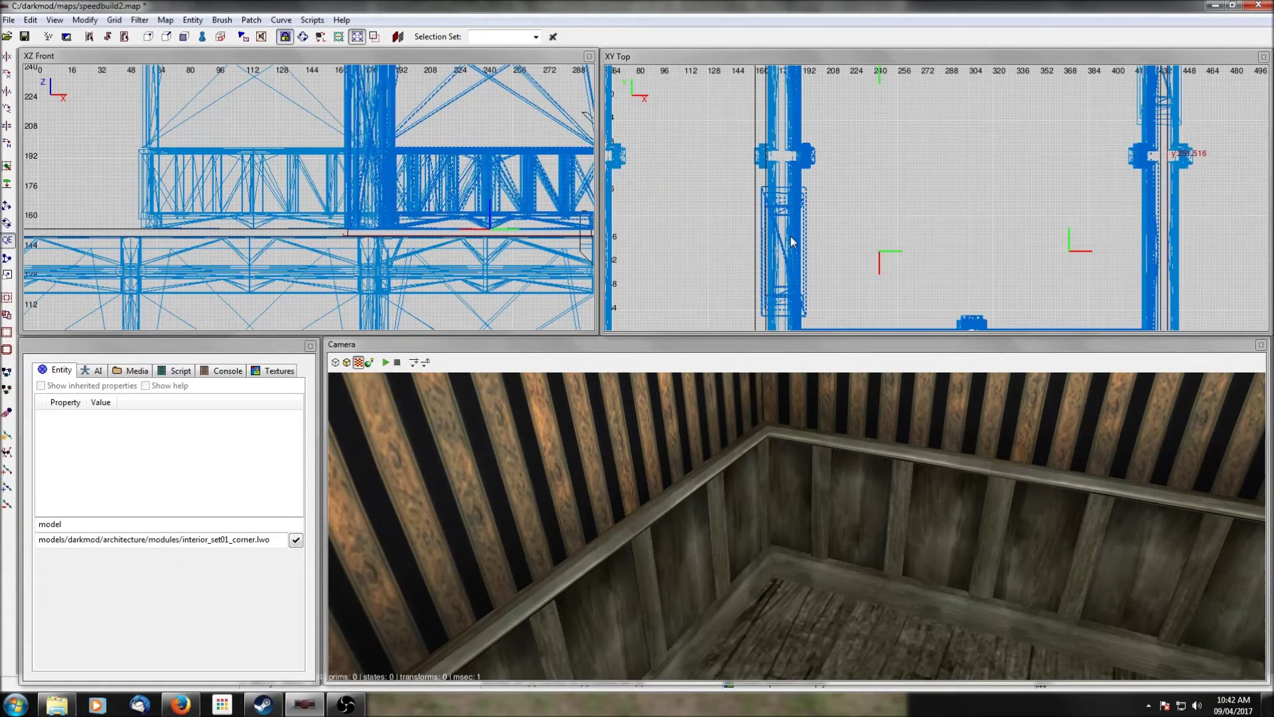
scroll(861, 313, down, 4)
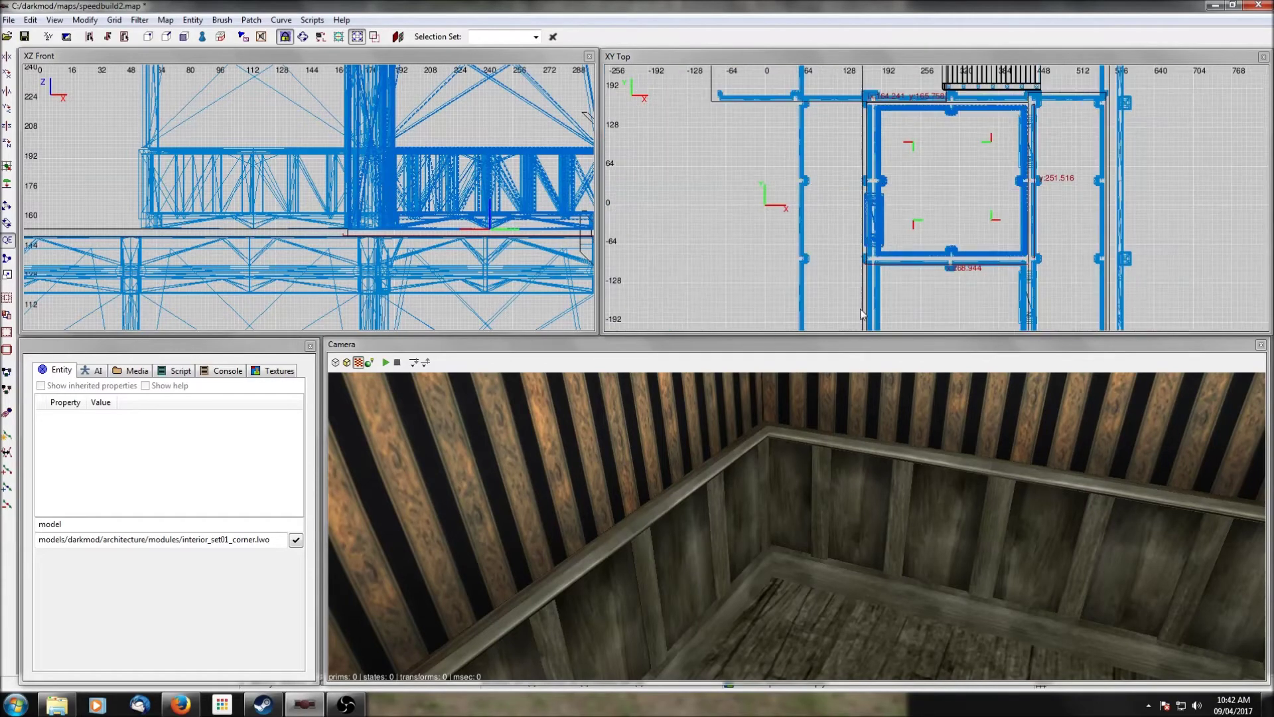
Step: Inspect the new upper rooms' walls and doorways from inside, and clear the selection
right_click(881, 546)
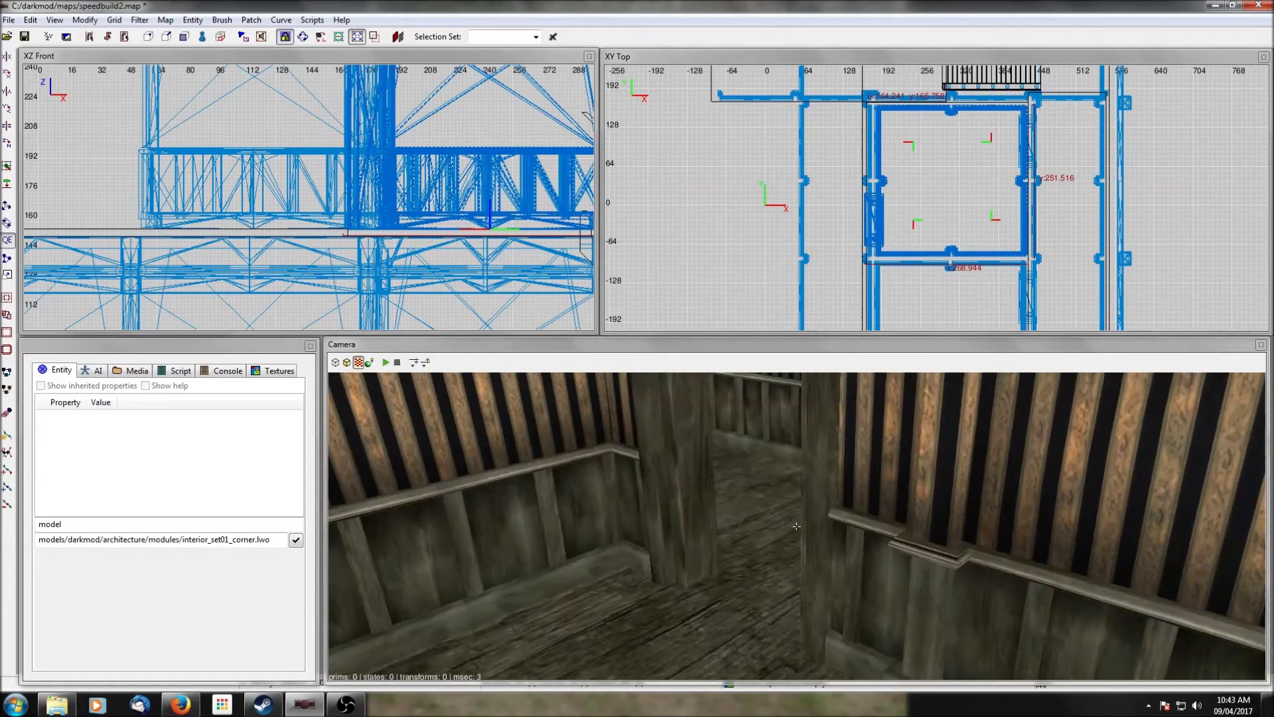
right_click(881, 547)
scroll(881, 547, up, 4)
right_click(881, 547)
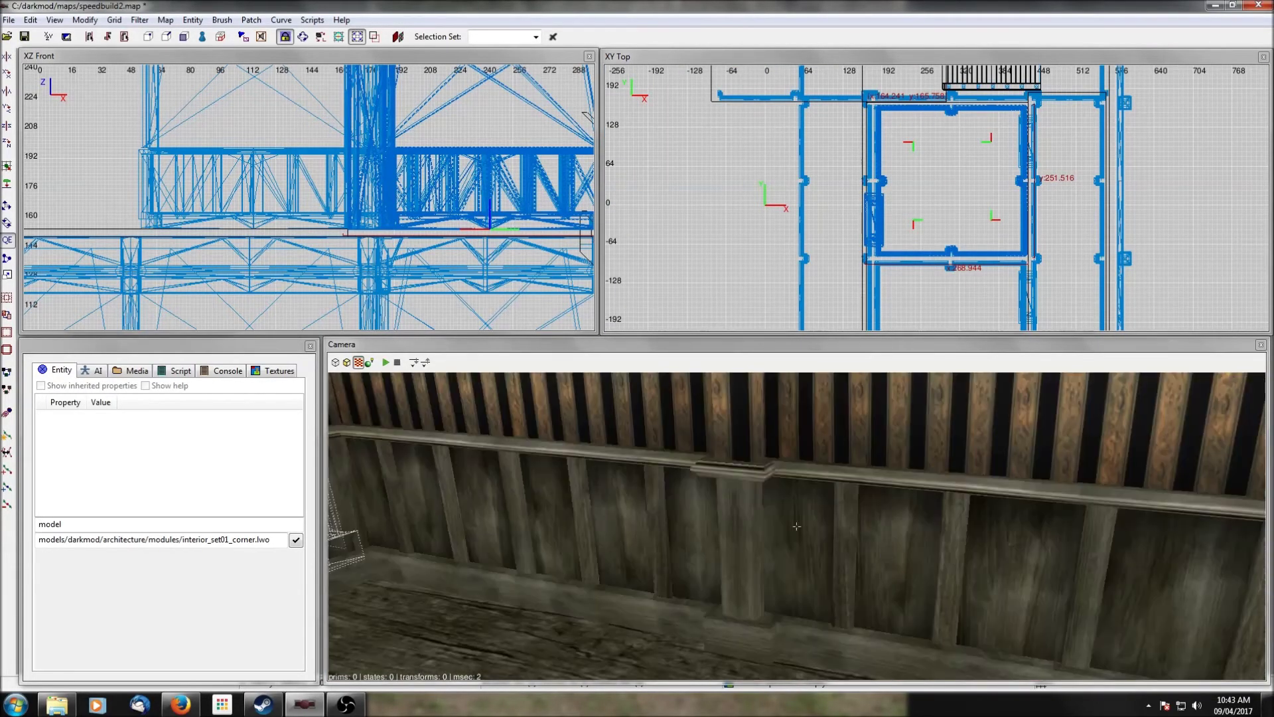
right_click(881, 547)
right_click(882, 548)
right_click(882, 548)
scroll(882, 548, down, 3)
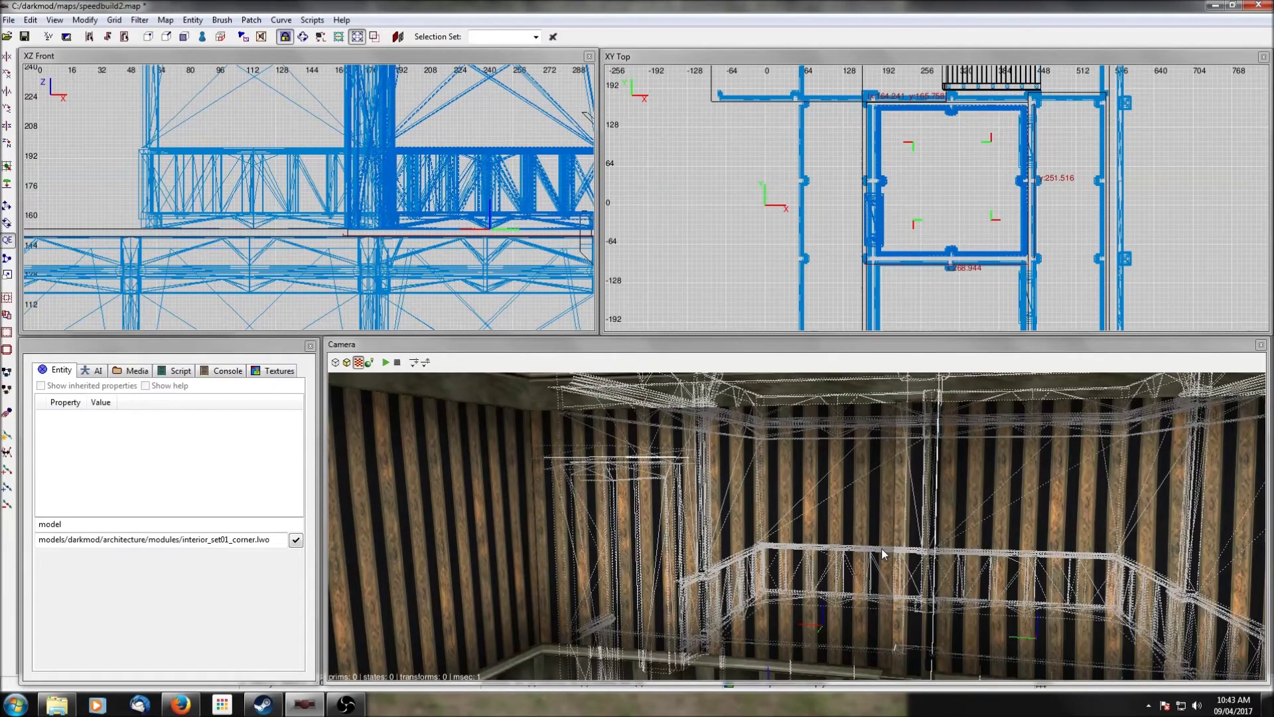
key(Escape)
Step: Draw a 120-unit-wide floor brush along the upper west corridor, using the upper north hallway's floor as the height reference
right_click(882, 548)
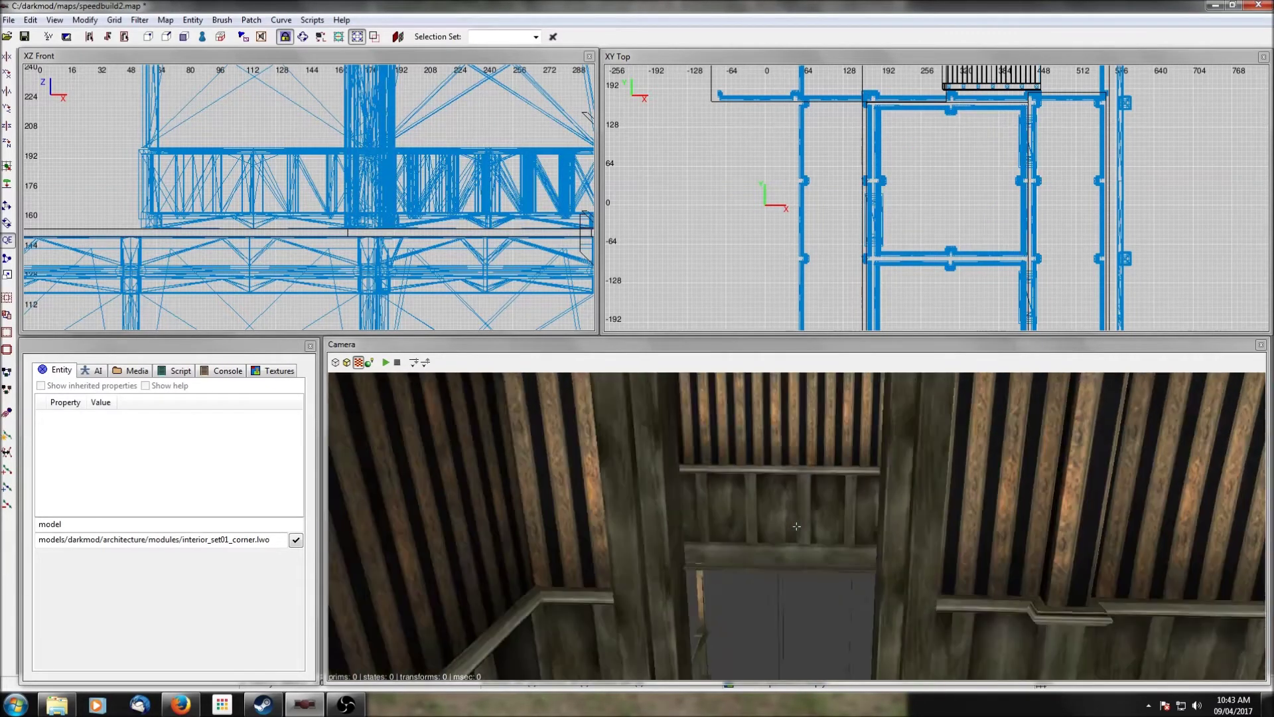
right_click(881, 548)
scroll(881, 548, up, 3)
right_click(881, 547)
right_click(881, 548)
right_click(881, 548)
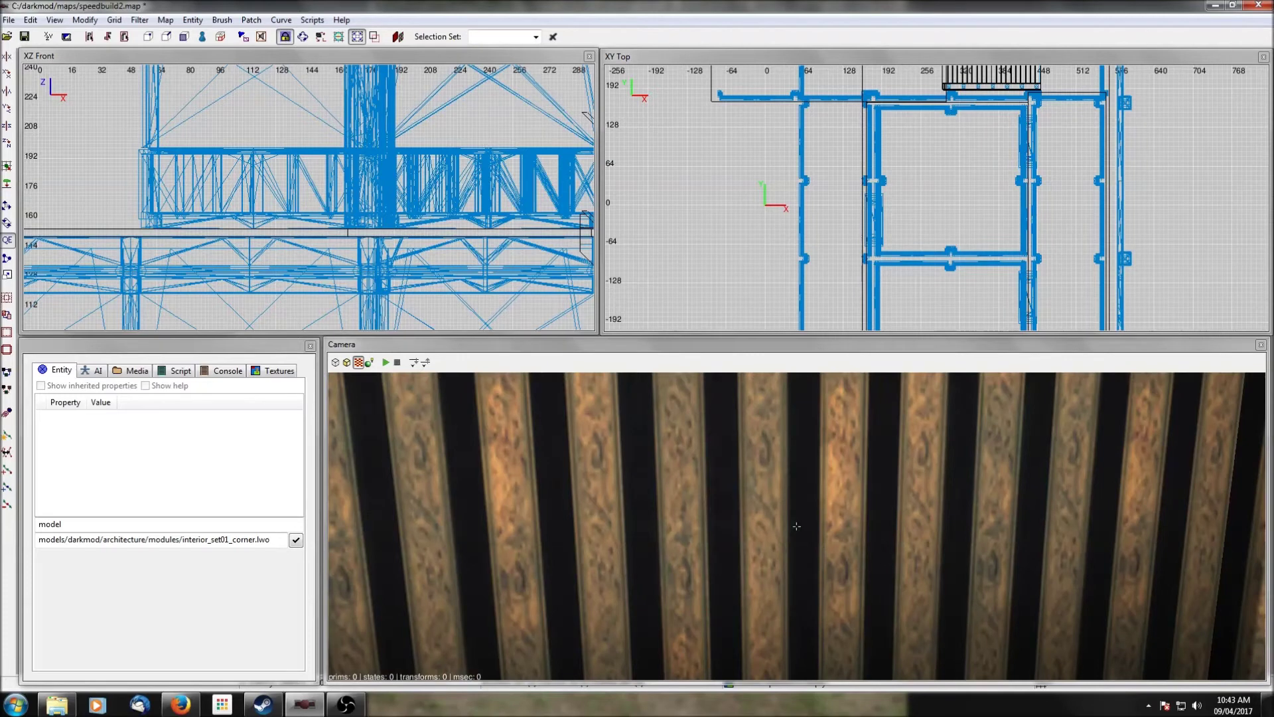
right_click(881, 548)
shift+click(842, 466)
scroll(833, 156, down, 2)
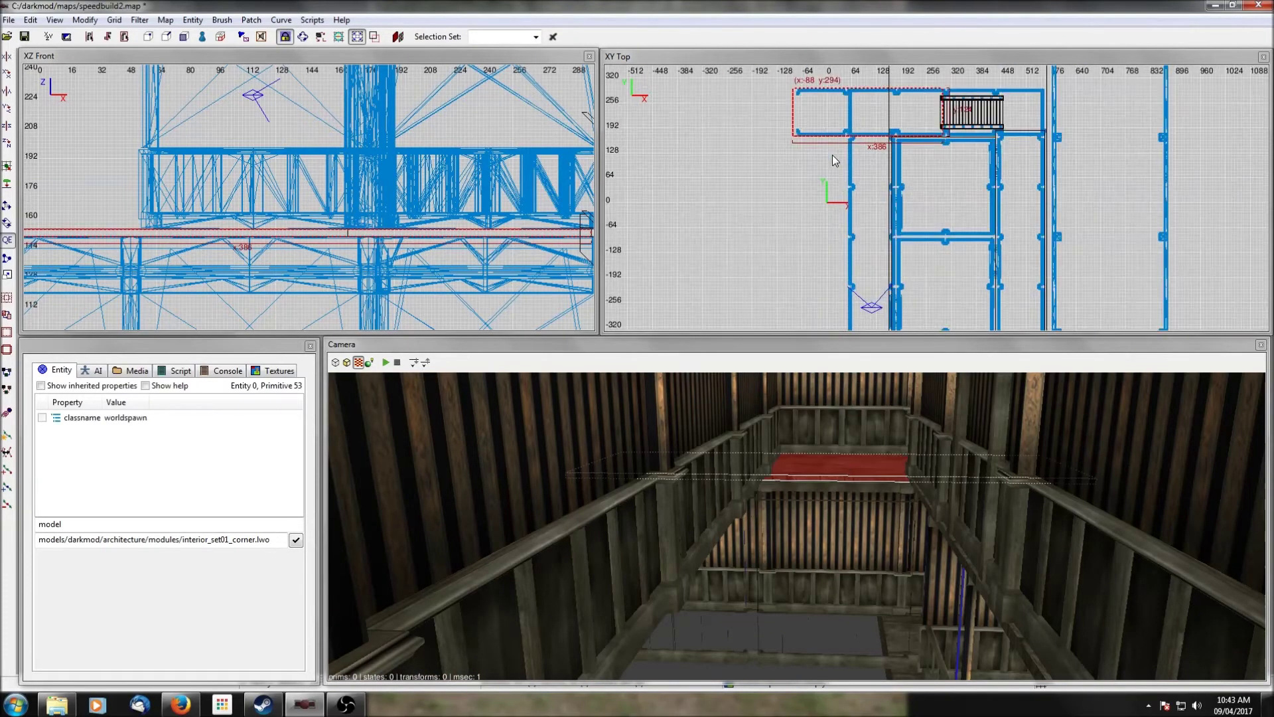
key(Escape)
mouse_move(826, 126)
mouse_down()
mouse_move(876, 152)
mouse_move(886, 318)
mouse_move(916, 278)
mouse_move(867, 209)
mouse_move(864, 247)
mouse_up()
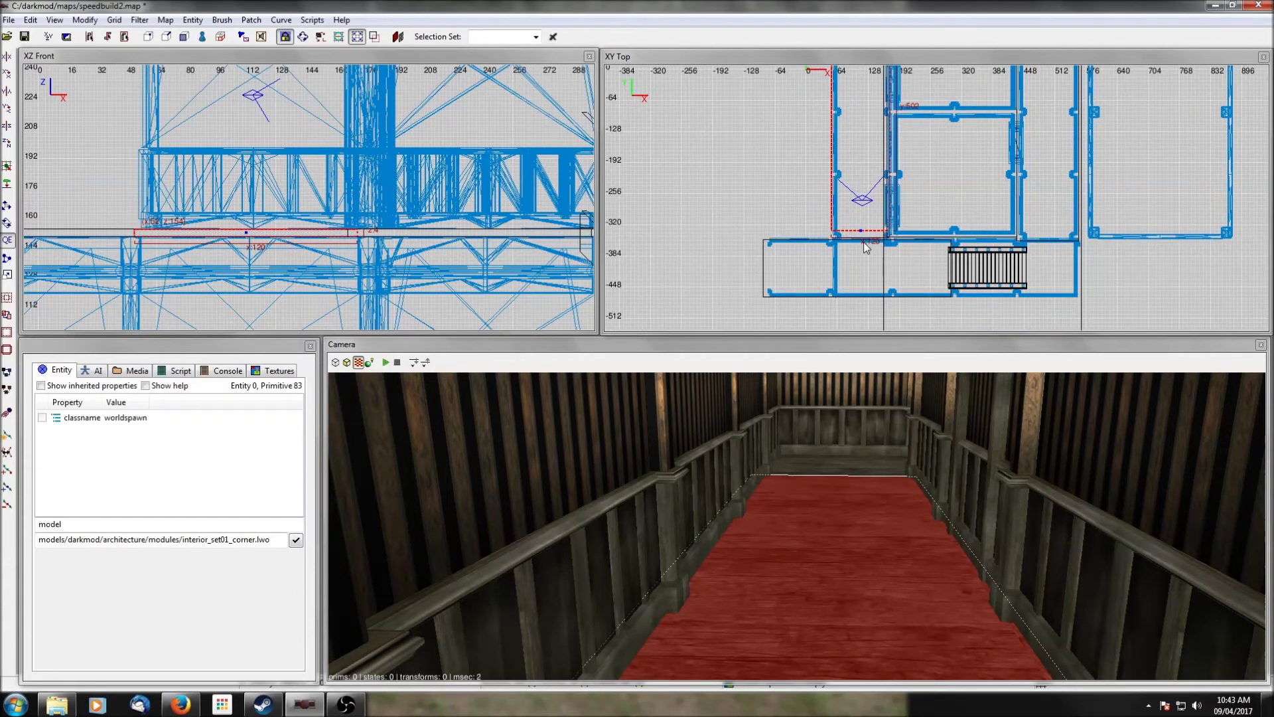
Step: Snap the corridor floor brush to the grid and fit its ends to the north and south stair hallways
scroll(864, 243, up, 8)
drag(858, 180, 853, 221)
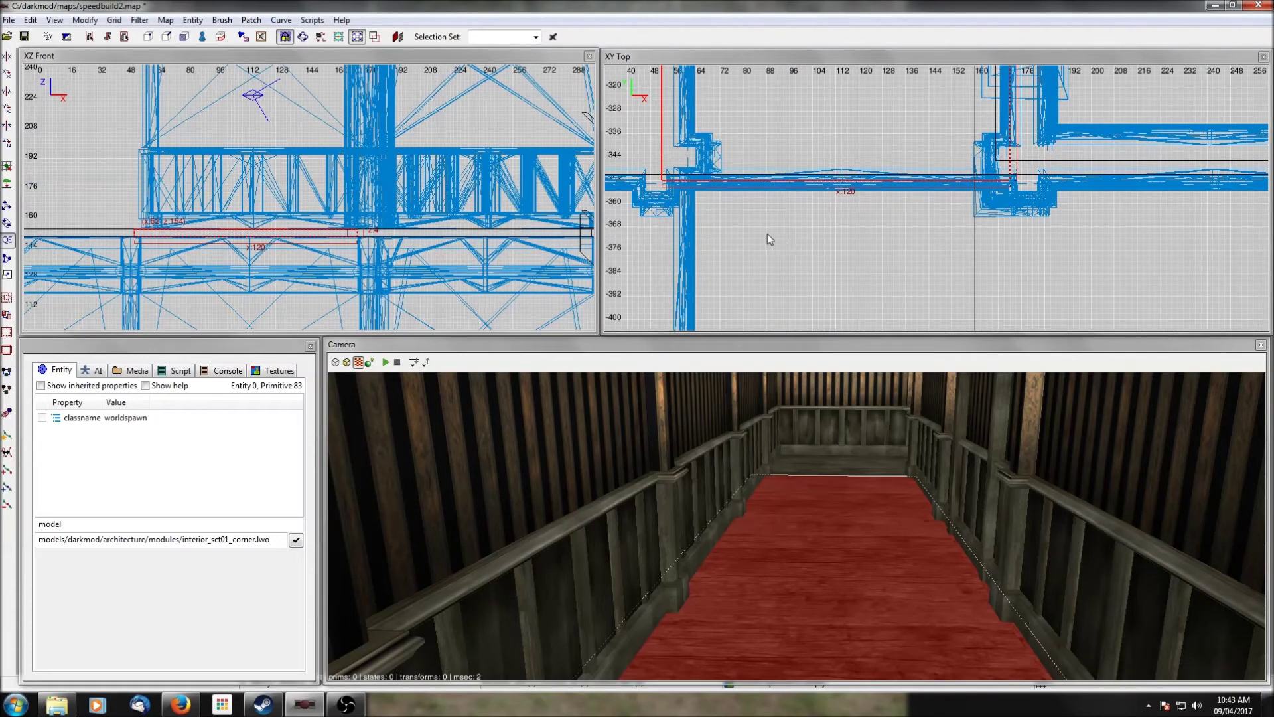
click(115, 20)
click(86, 40)
drag(793, 203, 793, 197)
scroll(793, 198, down, 10)
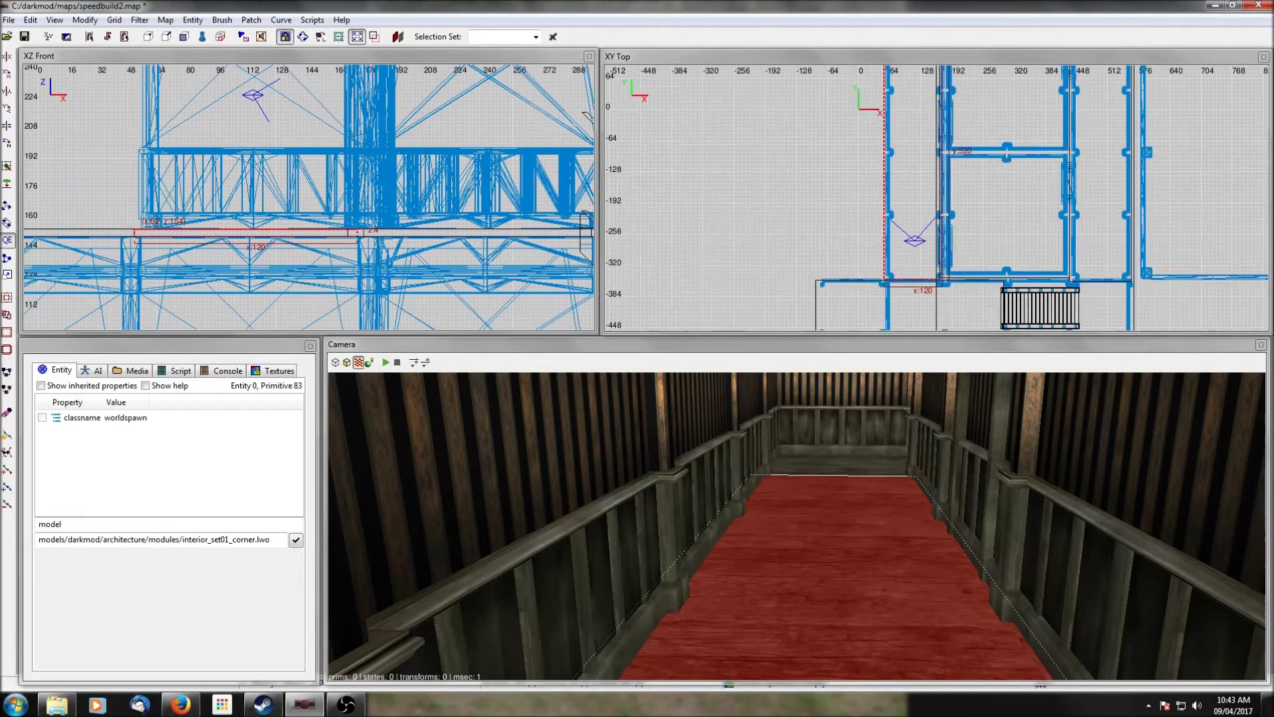
right_drag(898, 123, 897, 161)
scroll(899, 126, up, 4)
scroll(977, 220, down, 2)
right_drag(974, 241, 931, 180)
Step: Add the upper rooms' floor brush to the selection, hide everything except the two floor brushes and deselect them
right_click(940, 532)
right_click(941, 531)
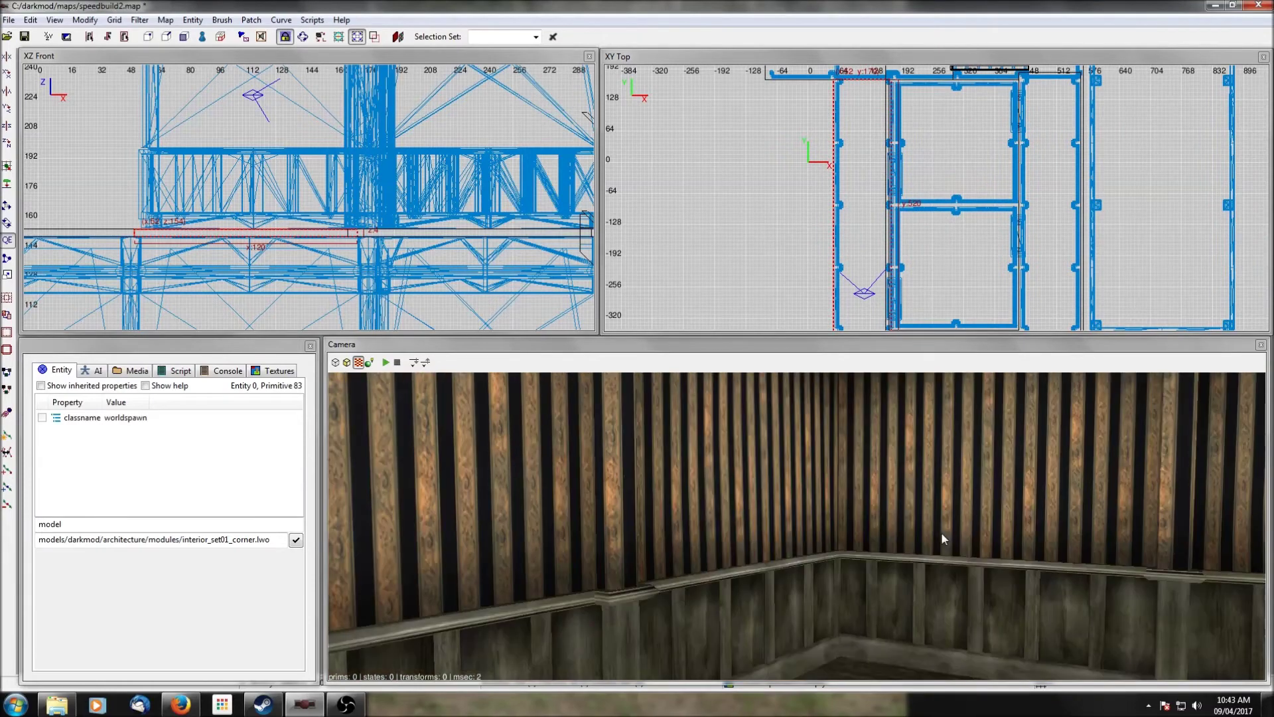
right_click(941, 532)
right_click(796, 525)
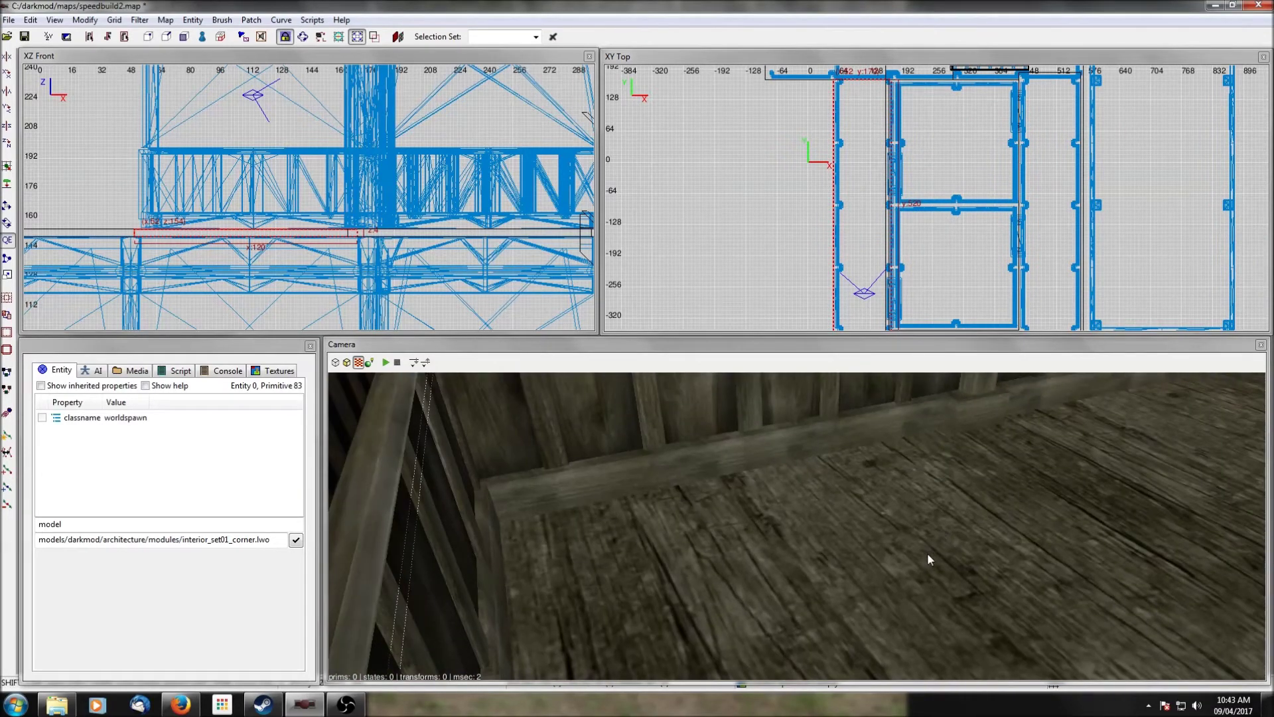
shift+click(926, 552)
key(ctrl+shift+h)
key(Escape)
Step: Select the upper rooms' floor brush, move its west edge to the corridor floor's east edge and snap it to the grid
shift+click(911, 507)
shift+click(911, 509)
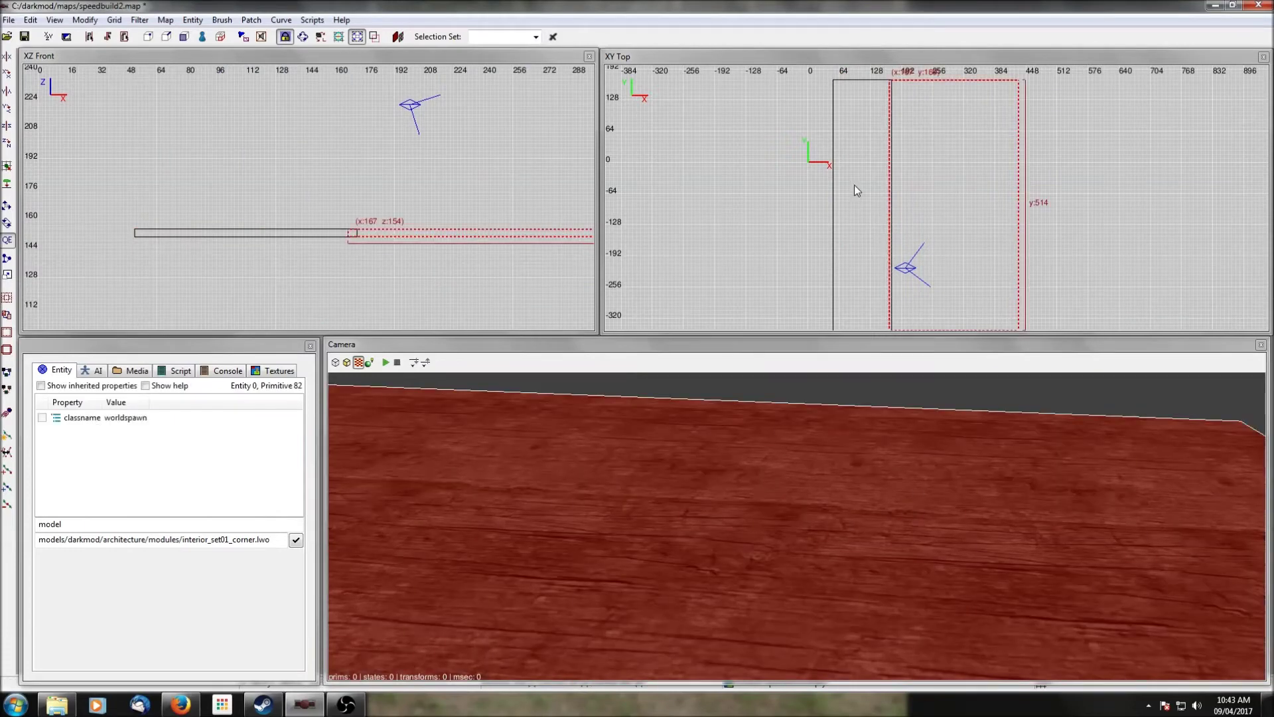
scroll(854, 184, up, 4)
drag(790, 205, 794, 205)
scroll(791, 204, up, 5)
right_drag(791, 205, 921, 205)
click(114, 20)
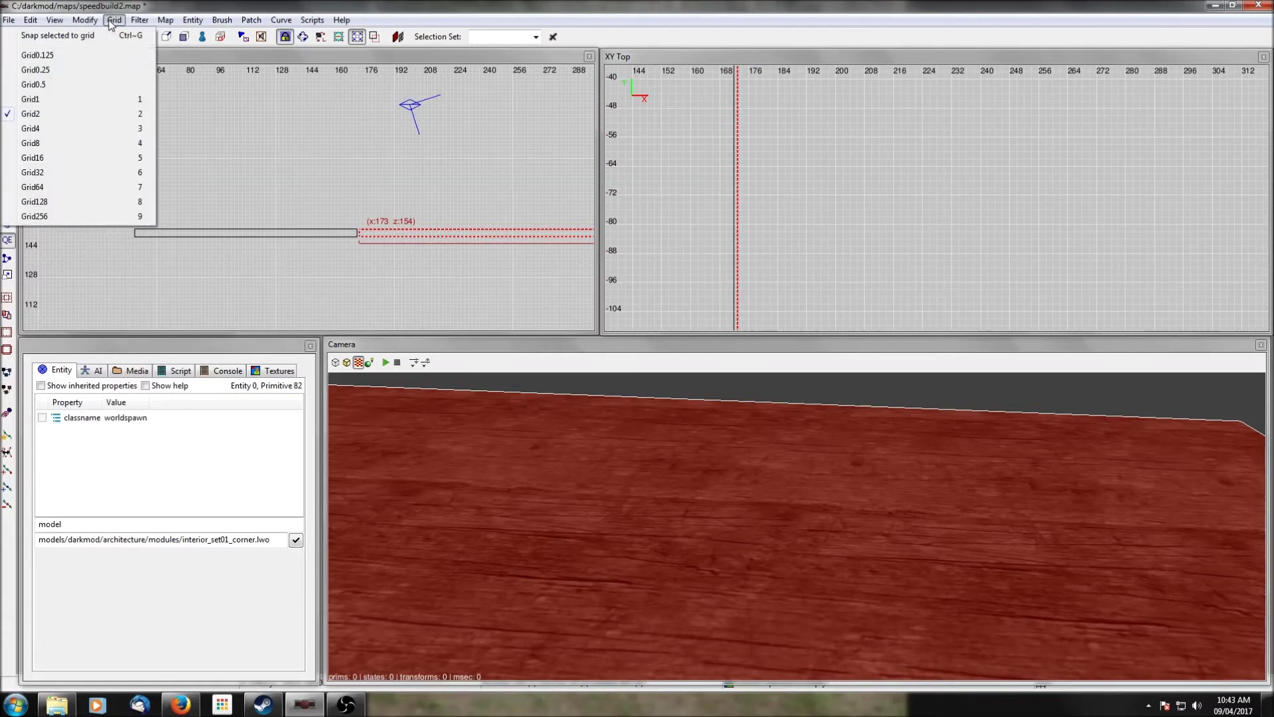
key(Escape)
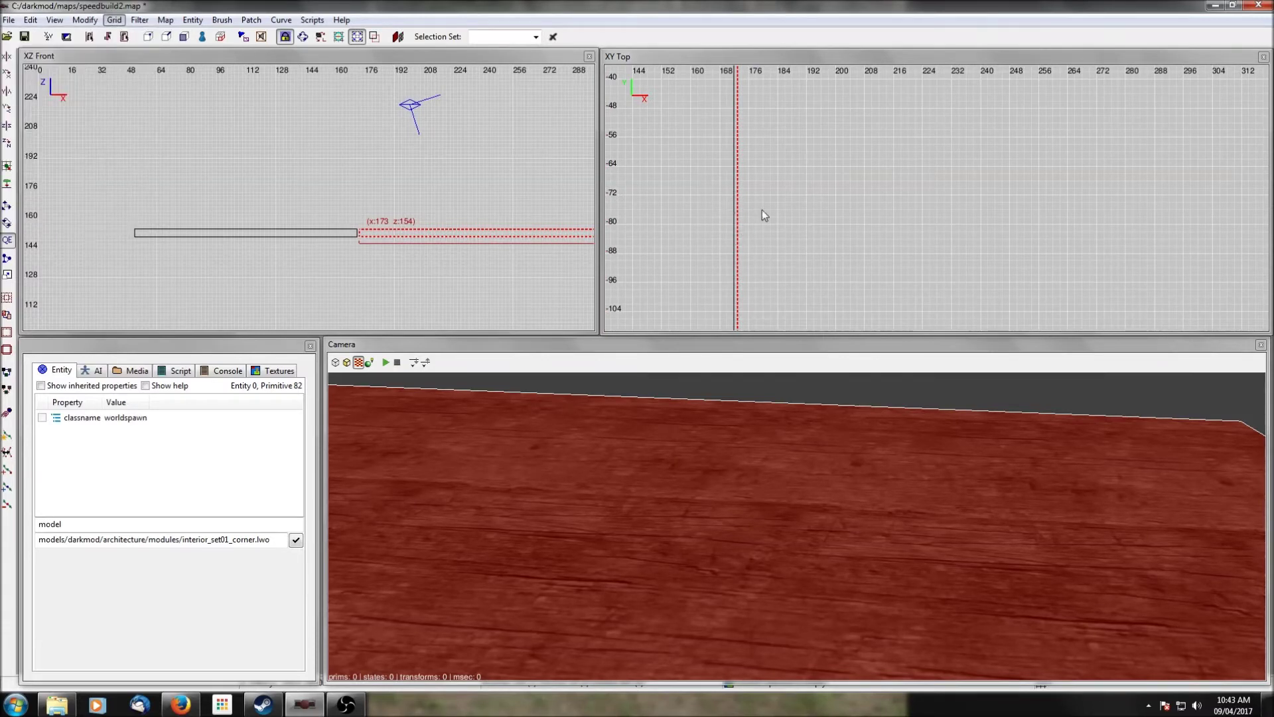
drag(699, 194, 700, 194)
key(alt+Left)
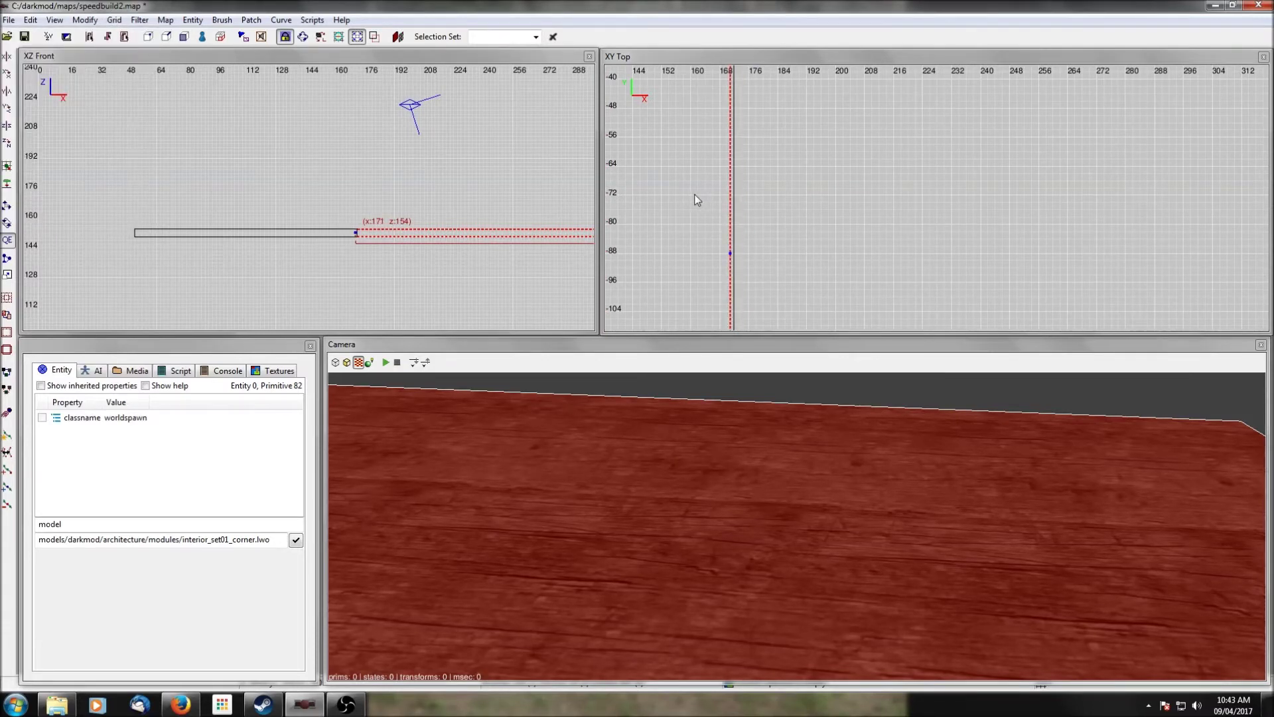
click(114, 20)
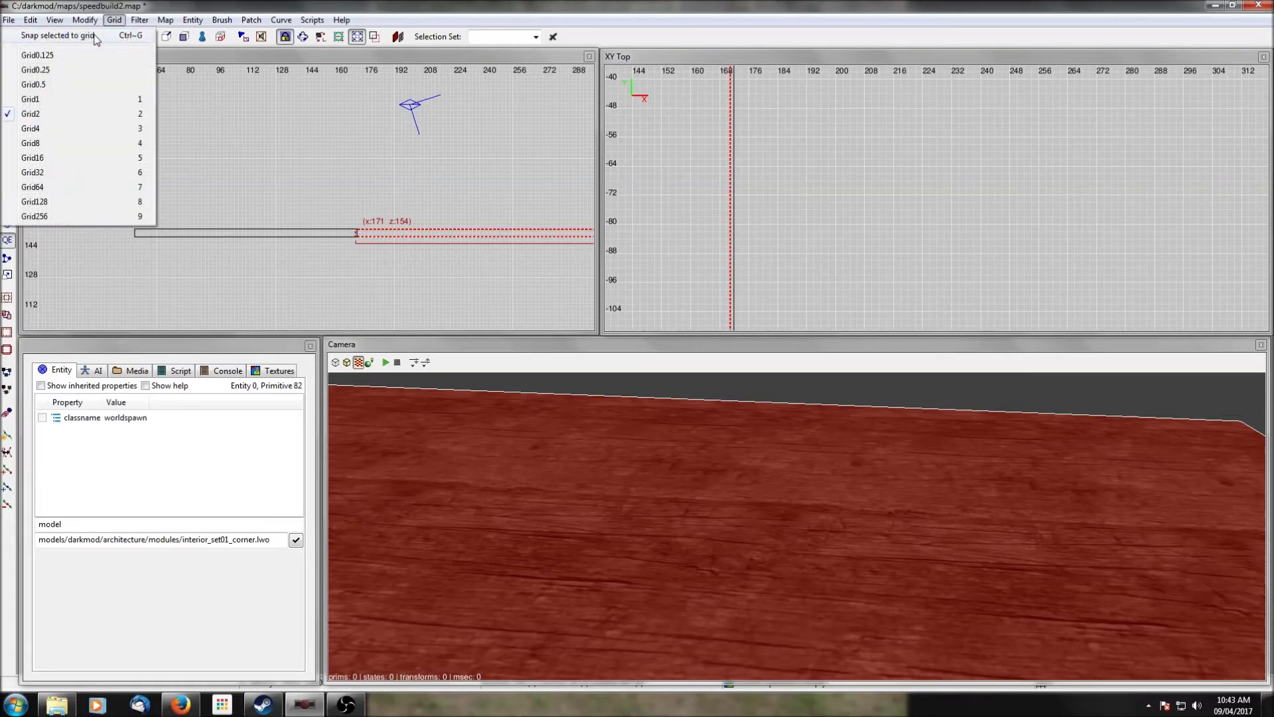
click(96, 38)
Step: Clear the selection, restore the hidden geometry and return to viewing the upper rooms
key(Escape)
scroll(789, 177, down, 6)
scroll(790, 178, down, 2)
key(shift+h)
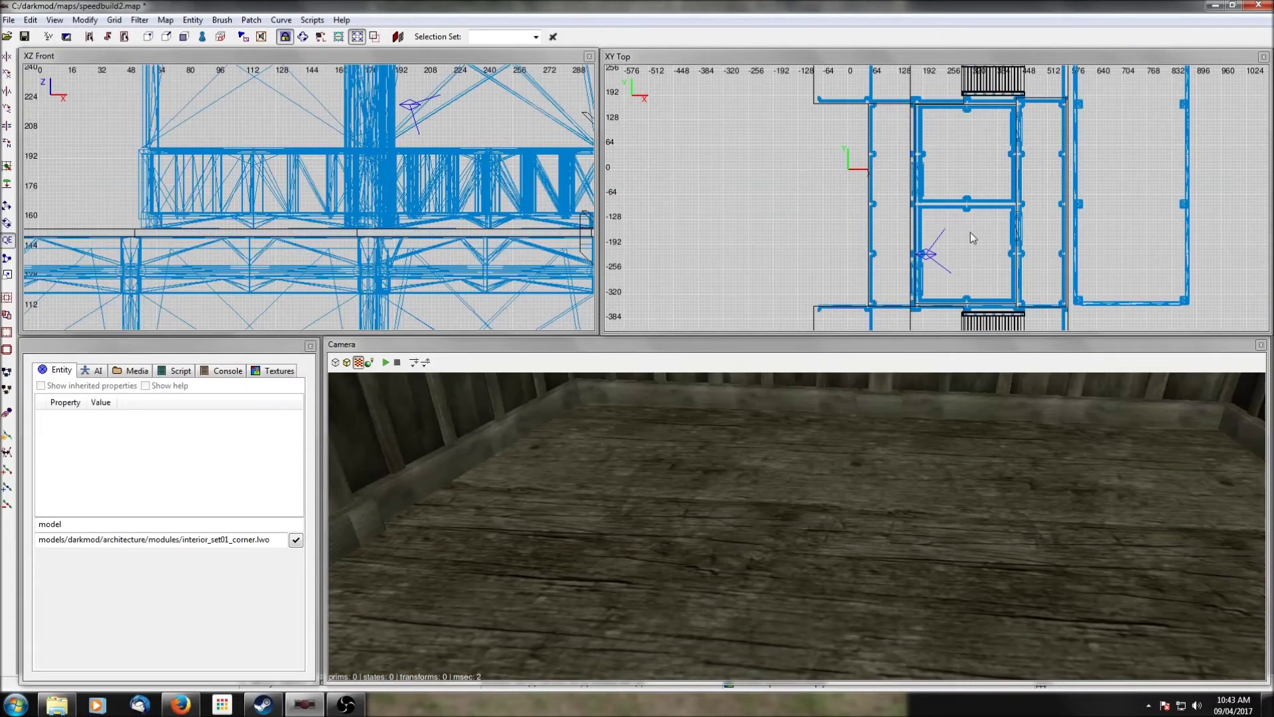
right_click(872, 529)
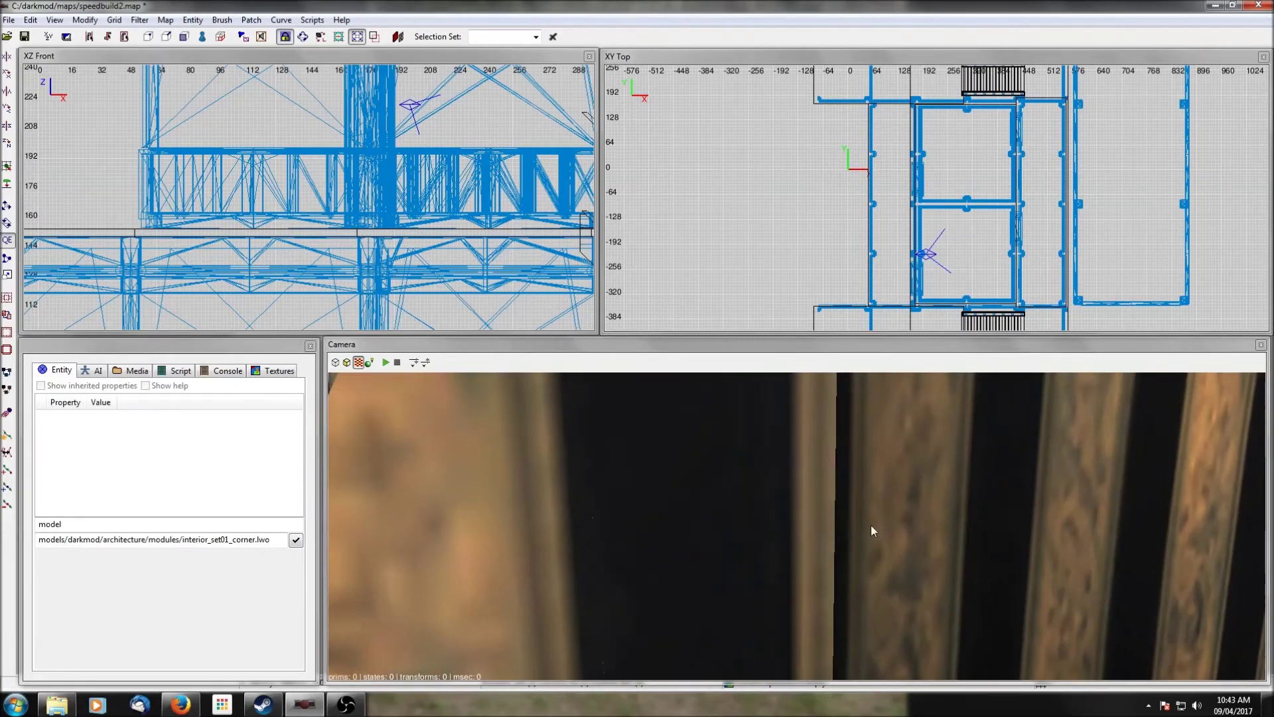
Step: Select the grouped wall pieces of the west corridor, ungroup them and clear the selection
right_click(870, 524)
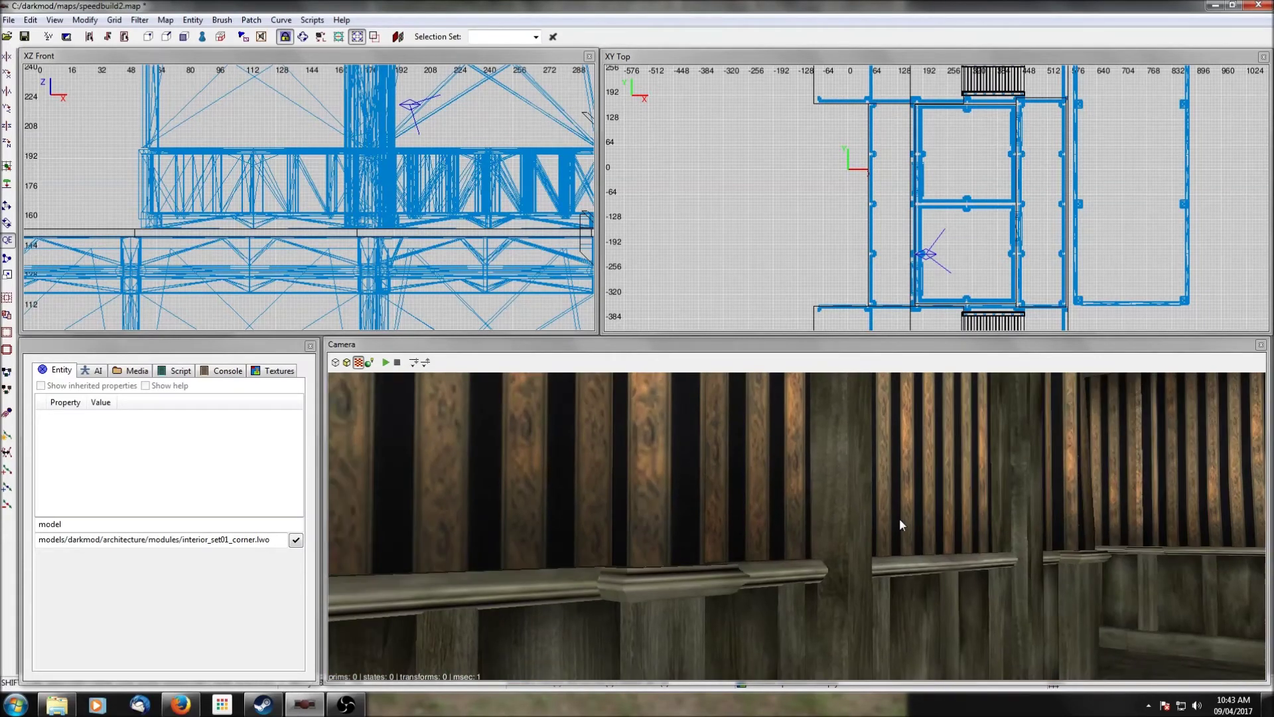
shift+click(919, 517)
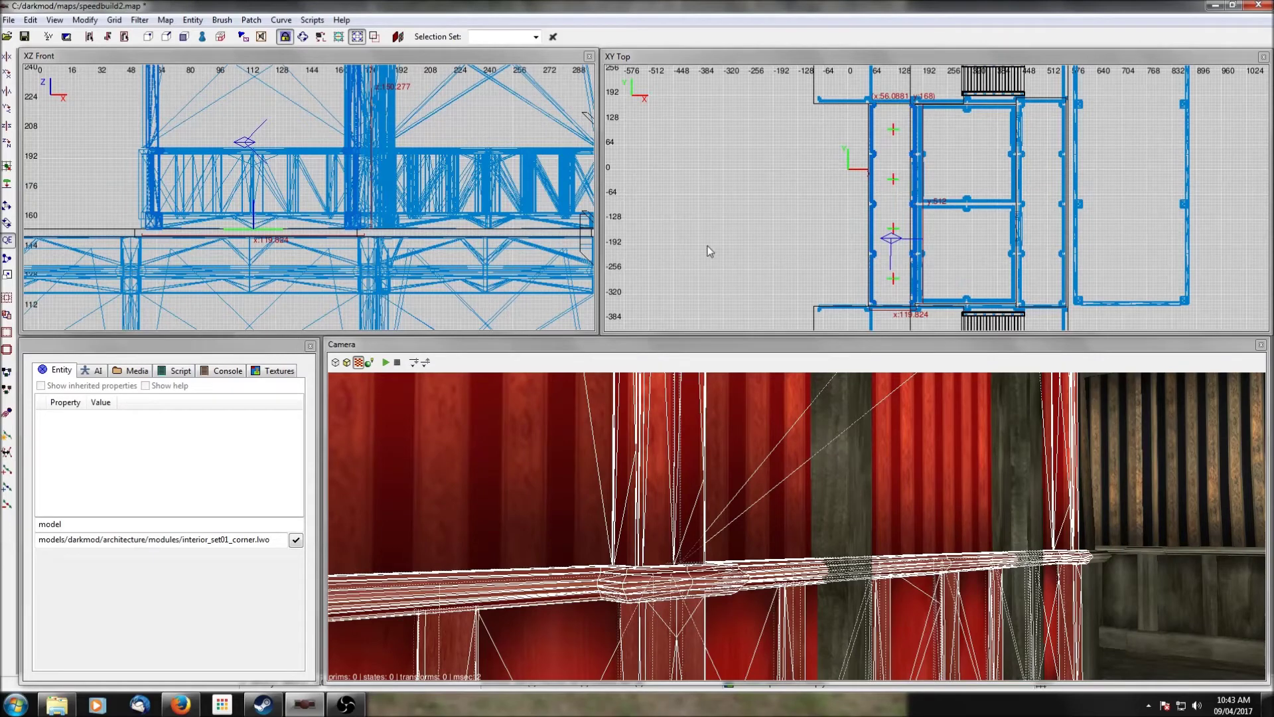
right_click(738, 244)
click(793, 486)
key(Escape)
Step: Change the model of the southernmost section of the corridor's east wall to interior_set01_door_empty.lwo
shift+click(909, 485)
click(73, 446)
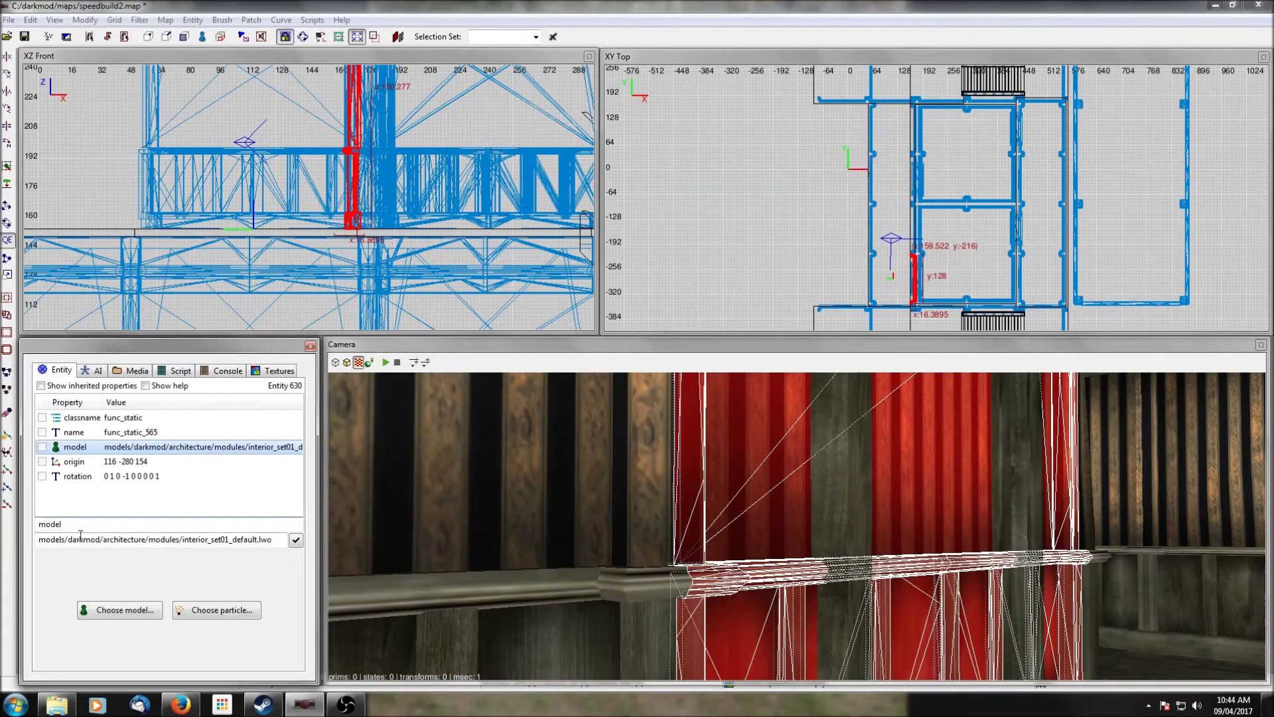
click(120, 610)
click(239, 298)
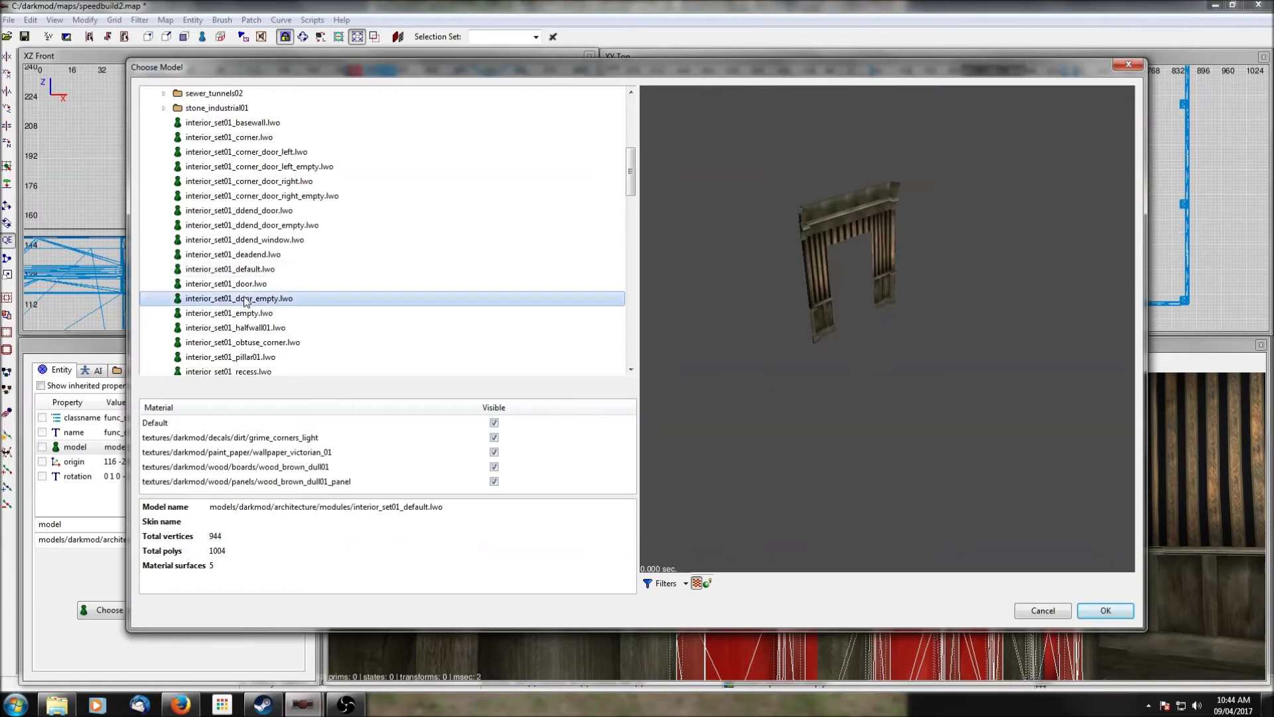
click(1104, 610)
Step: Apply the interior_set01_door_empty.lwo model to the corridor's east wall section at the north room's southern end, then deselect it
right_click(1091, 594)
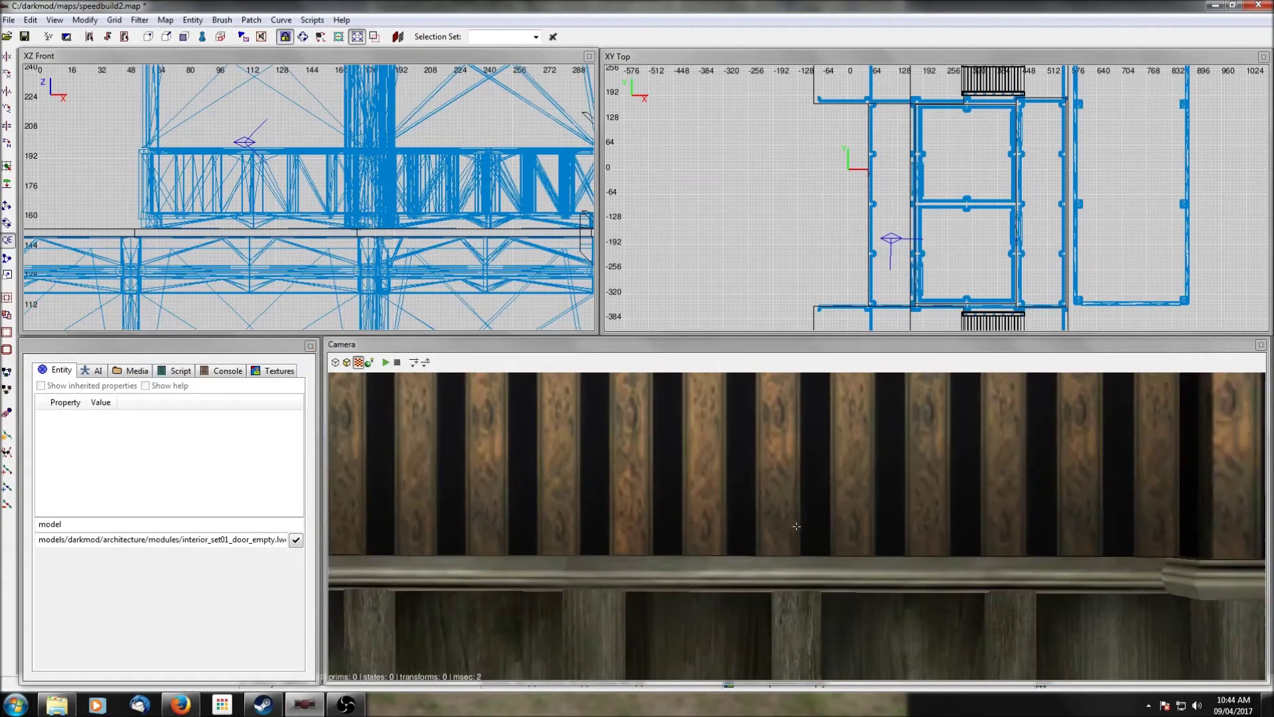
right_click(1091, 593)
shift+click(674, 469)
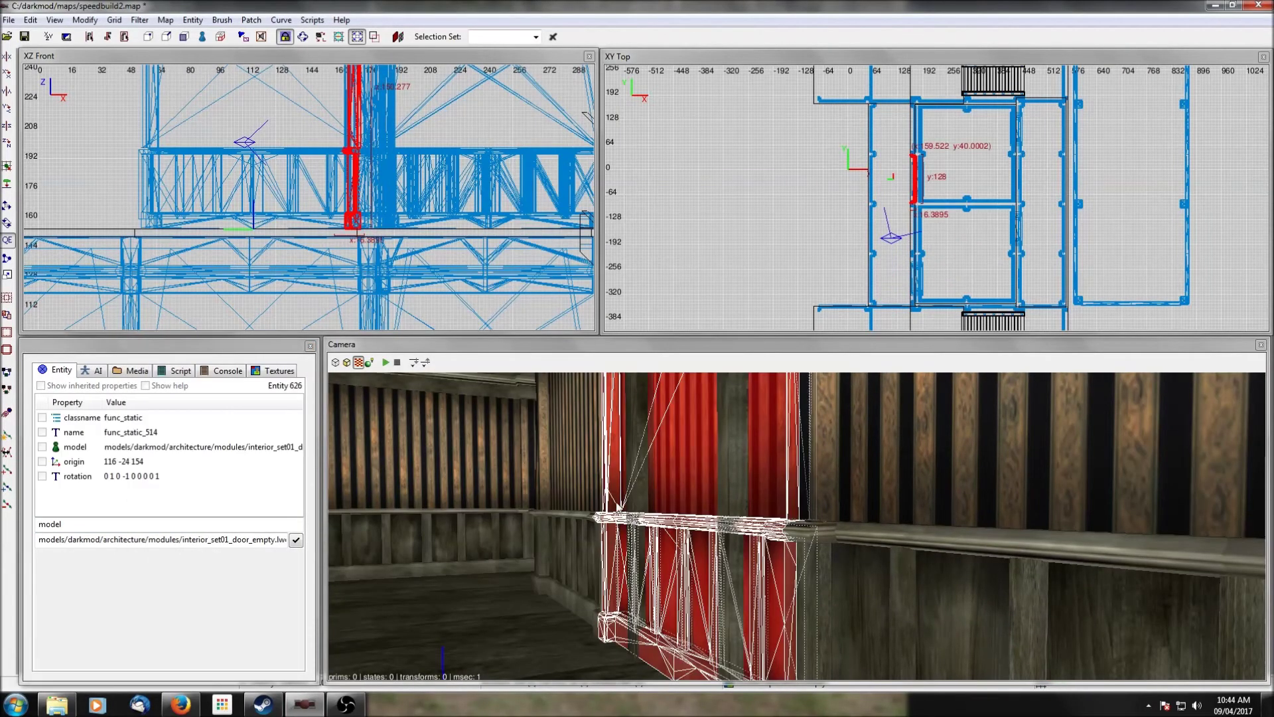
click(296, 540)
key(Escape)
Step: Examine the upper corridor, the new door openings and the stair hallway in the camera view
right_click(924, 546)
key(Up)
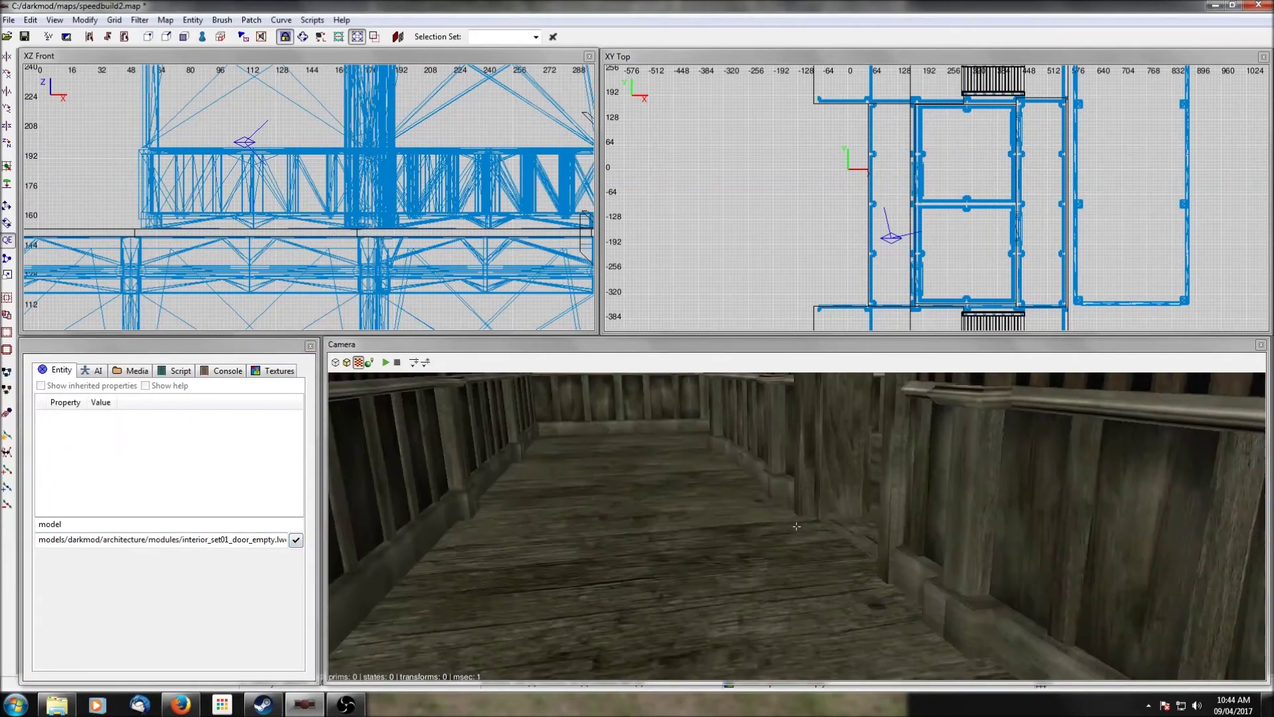
right_click(923, 540)
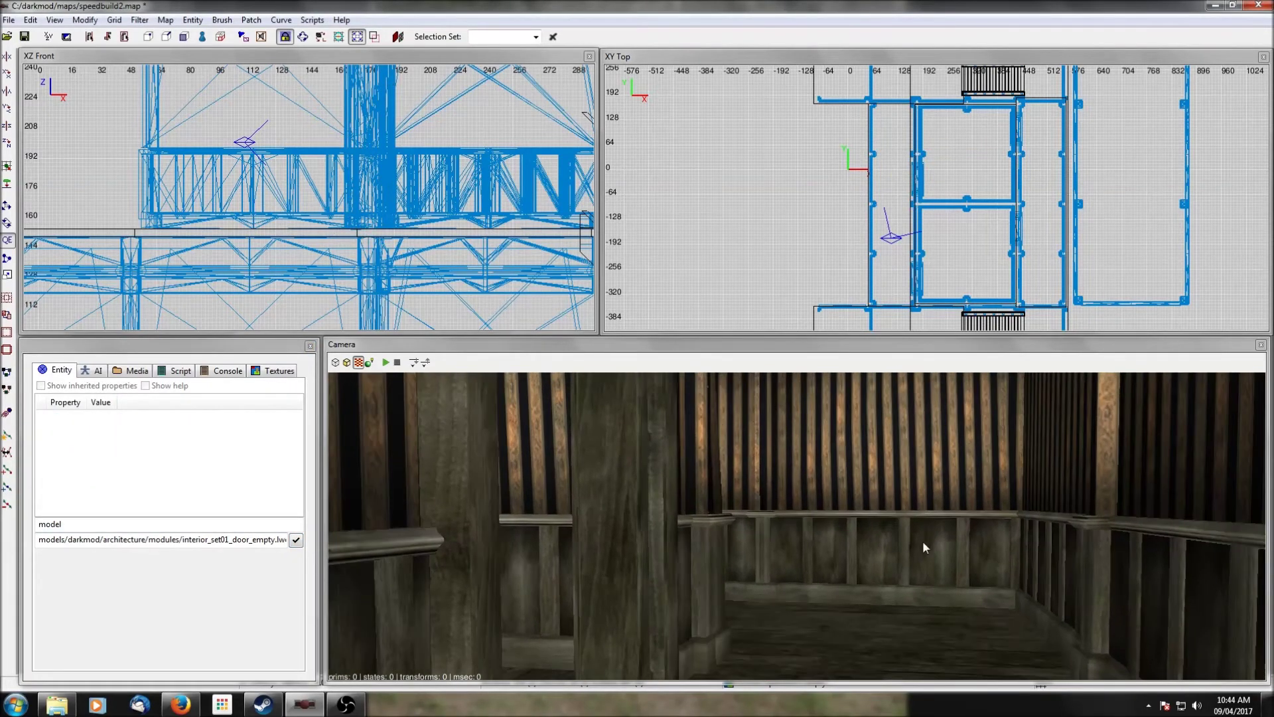
key(Up)
key(Up)
key(Up)
key(Down)
key(Left)
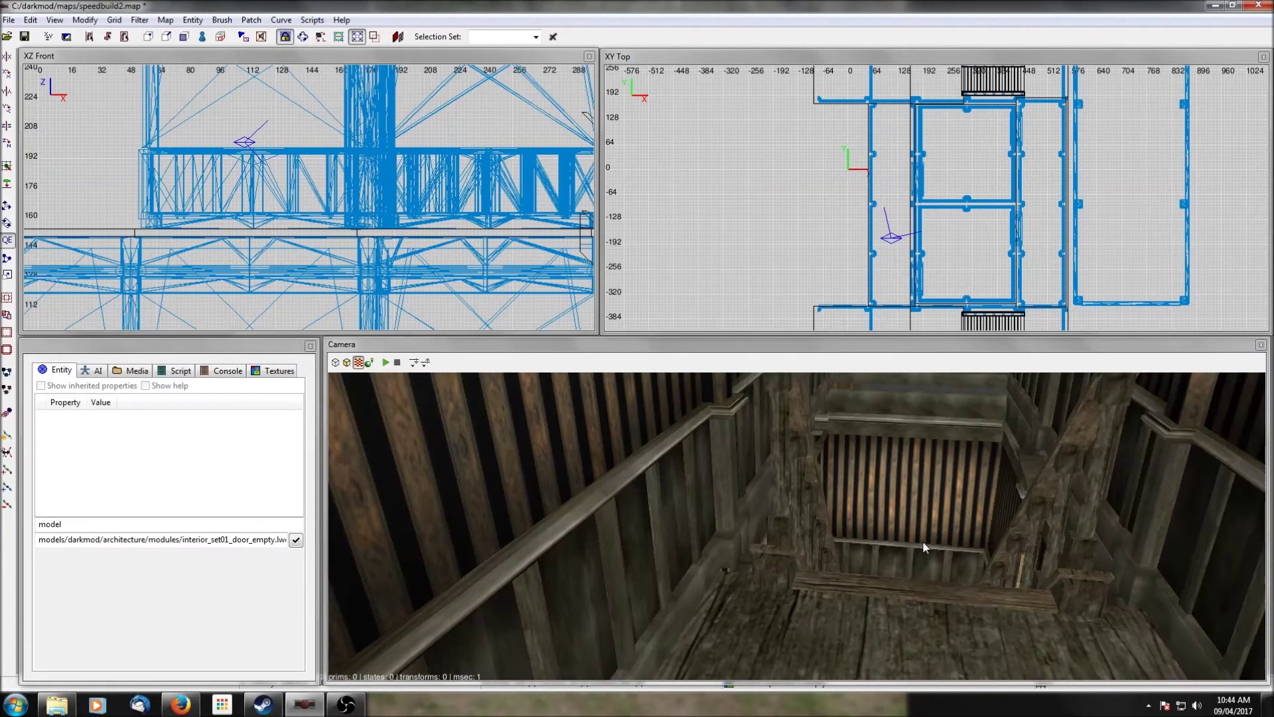
key(Up)
key(z)
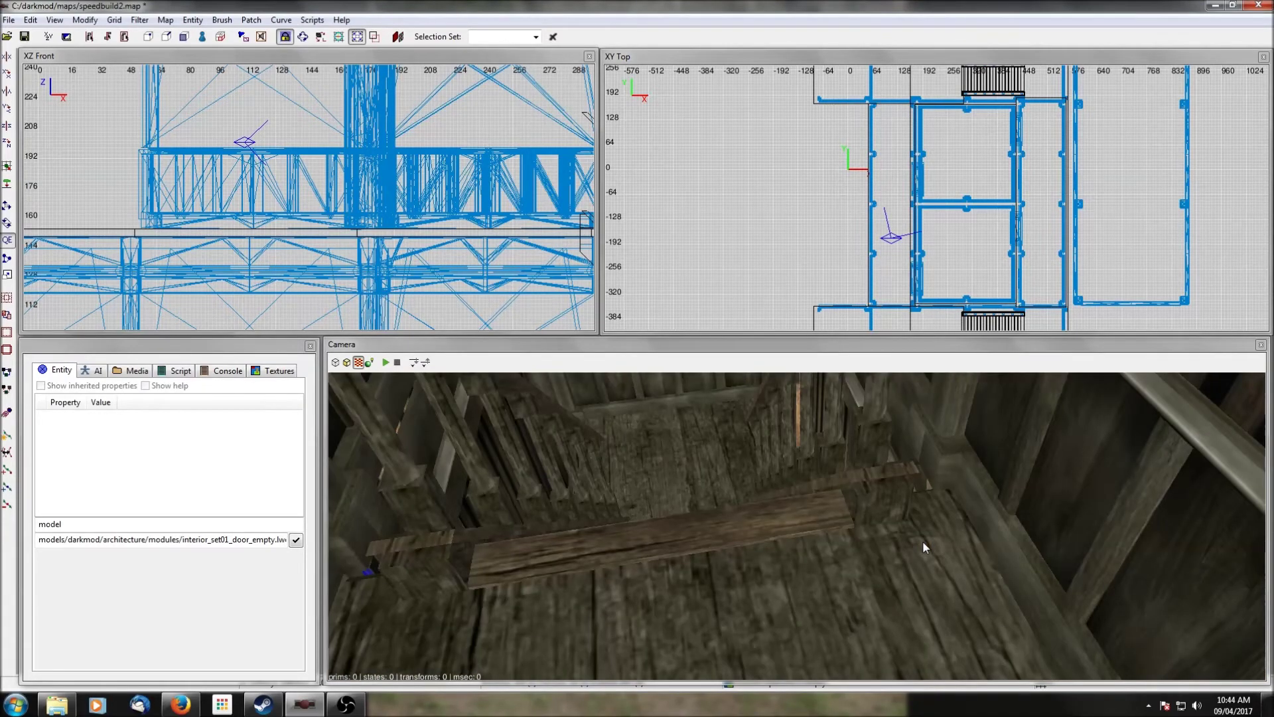
key(Up)
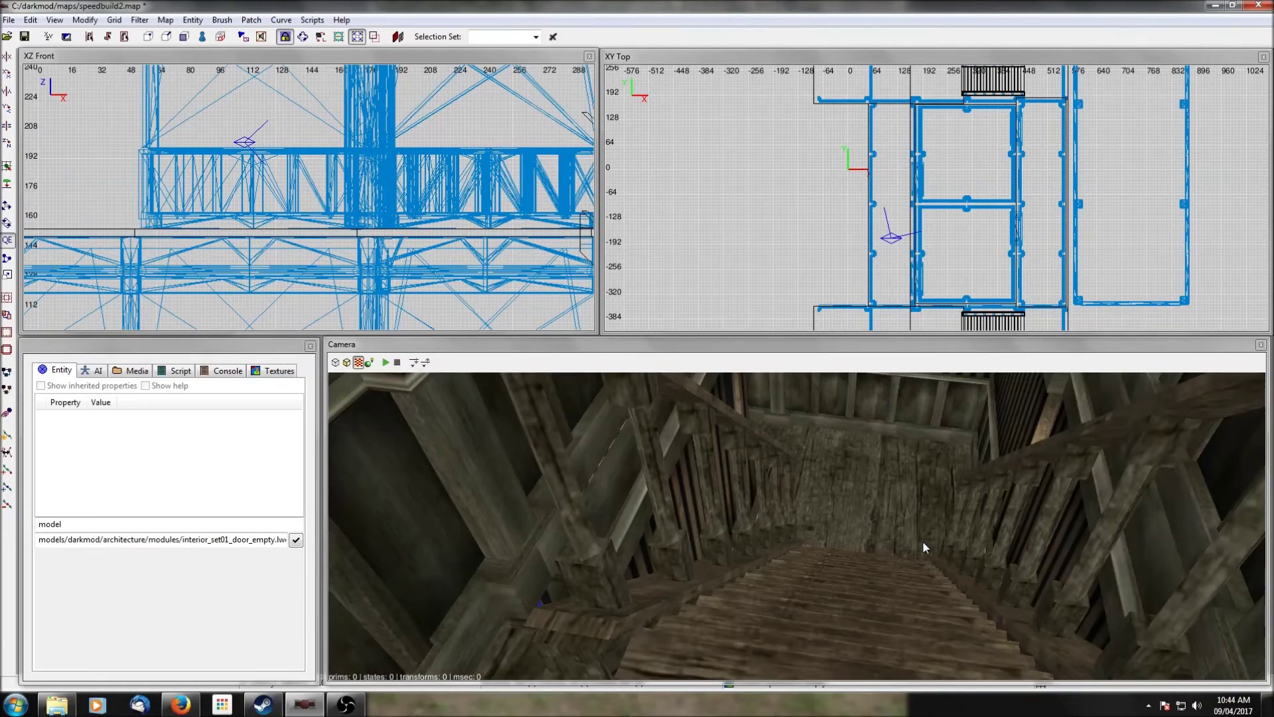
key(Down)
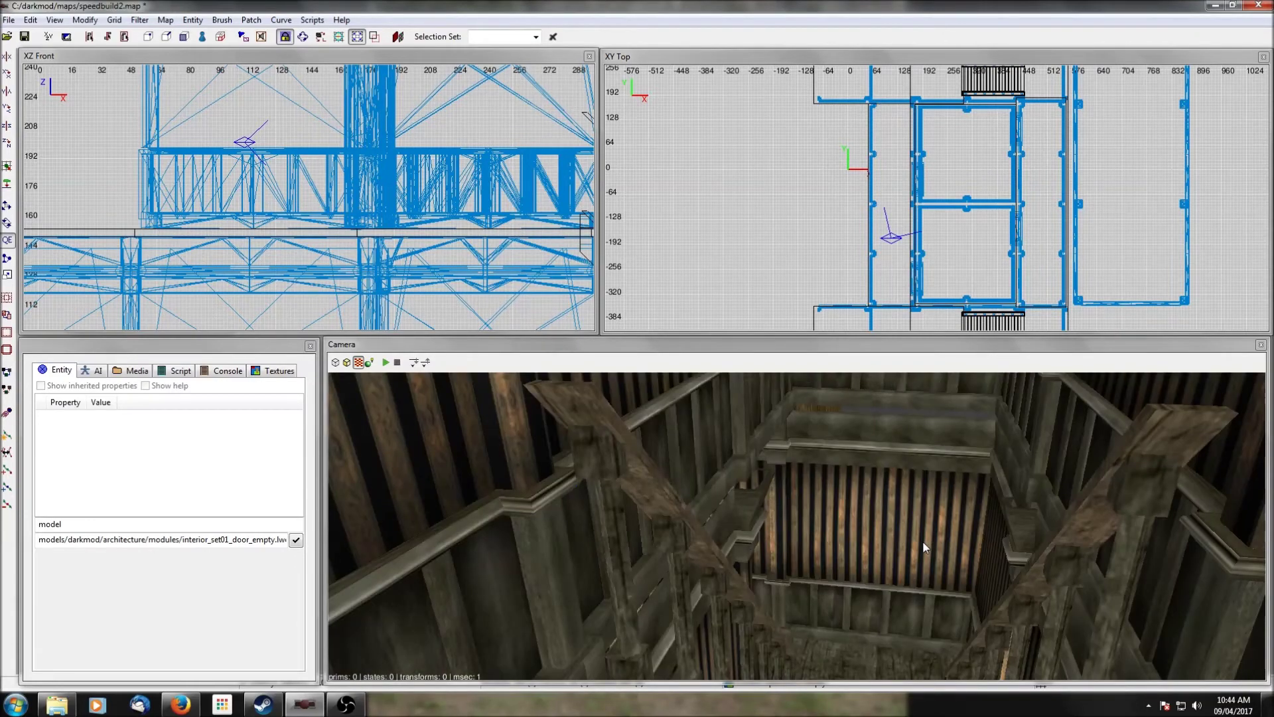
key(Up)
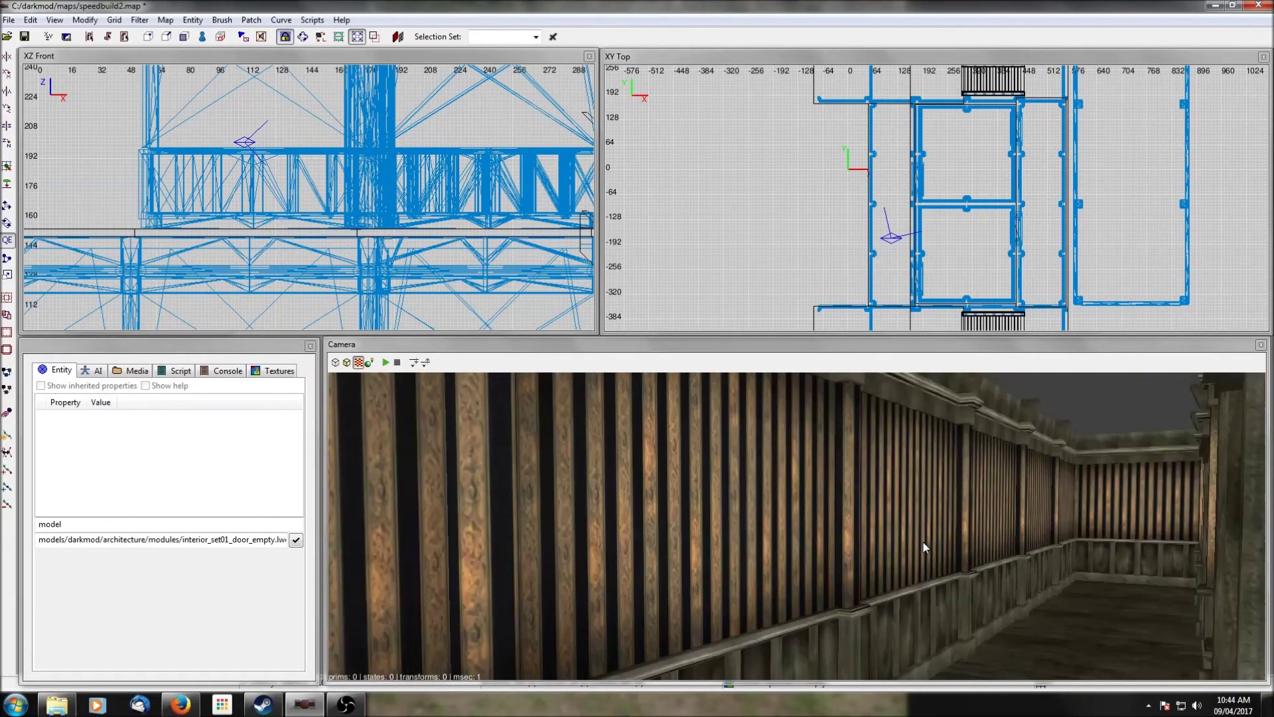
key(Right)
shift+click(664, 564)
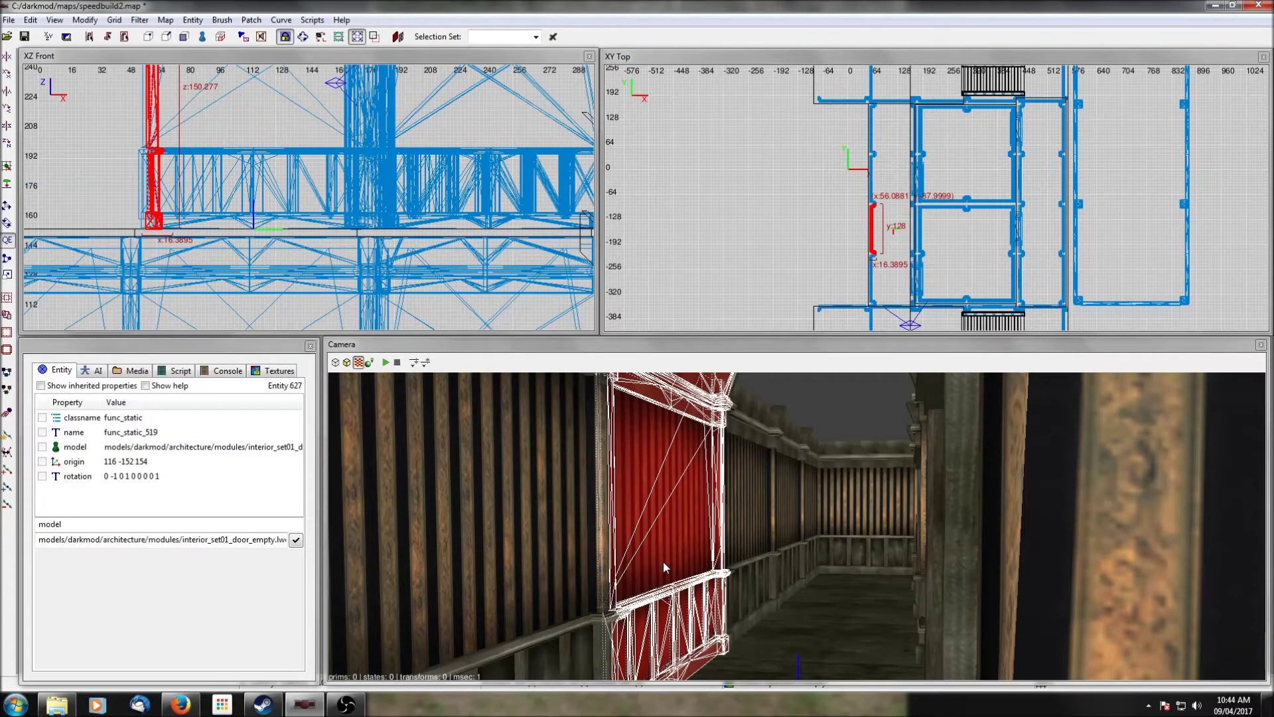
scroll(808, 182, down, 2)
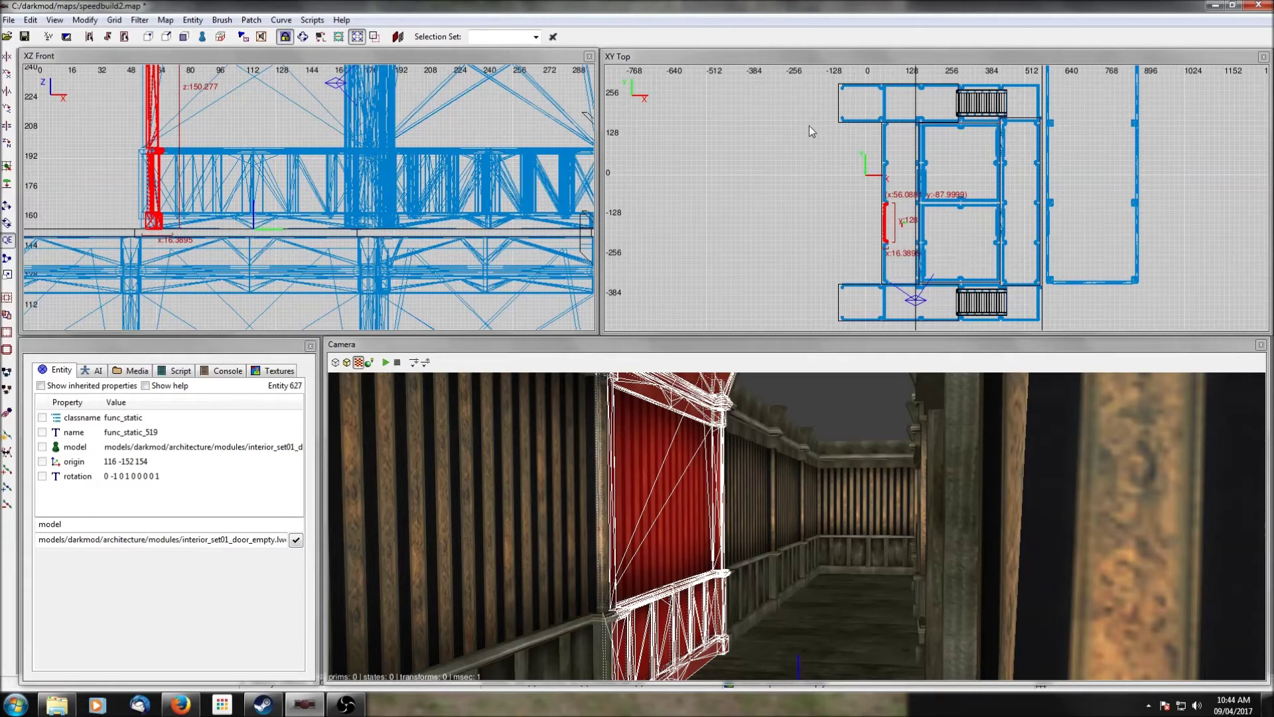
scroll(895, 270, up, 2)
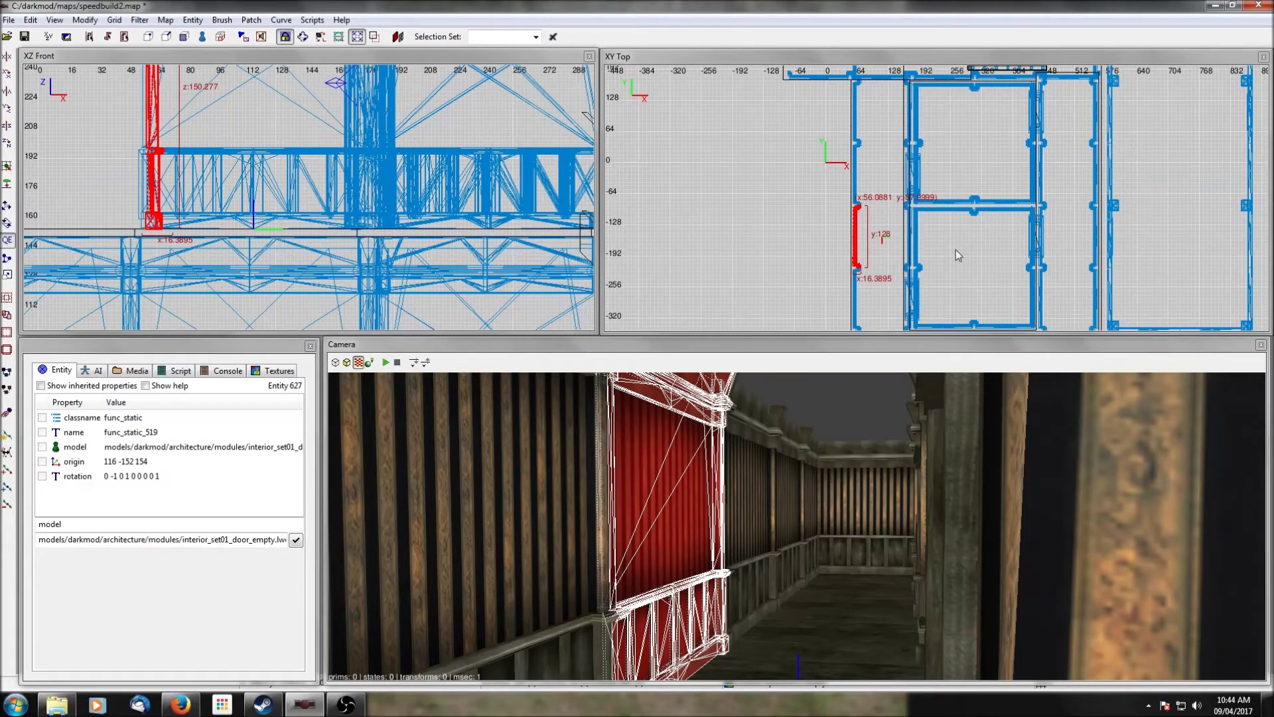
scroll(896, 228, up, 5)
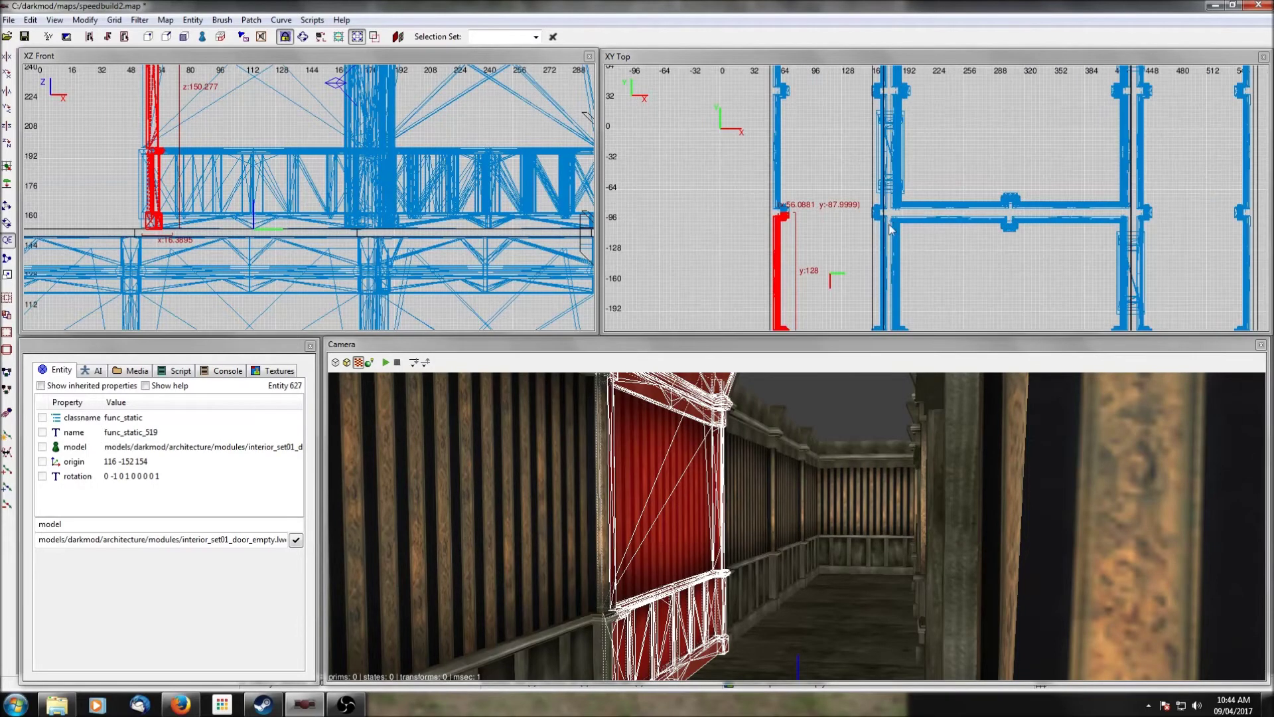
scroll(830, 264, down, 7)
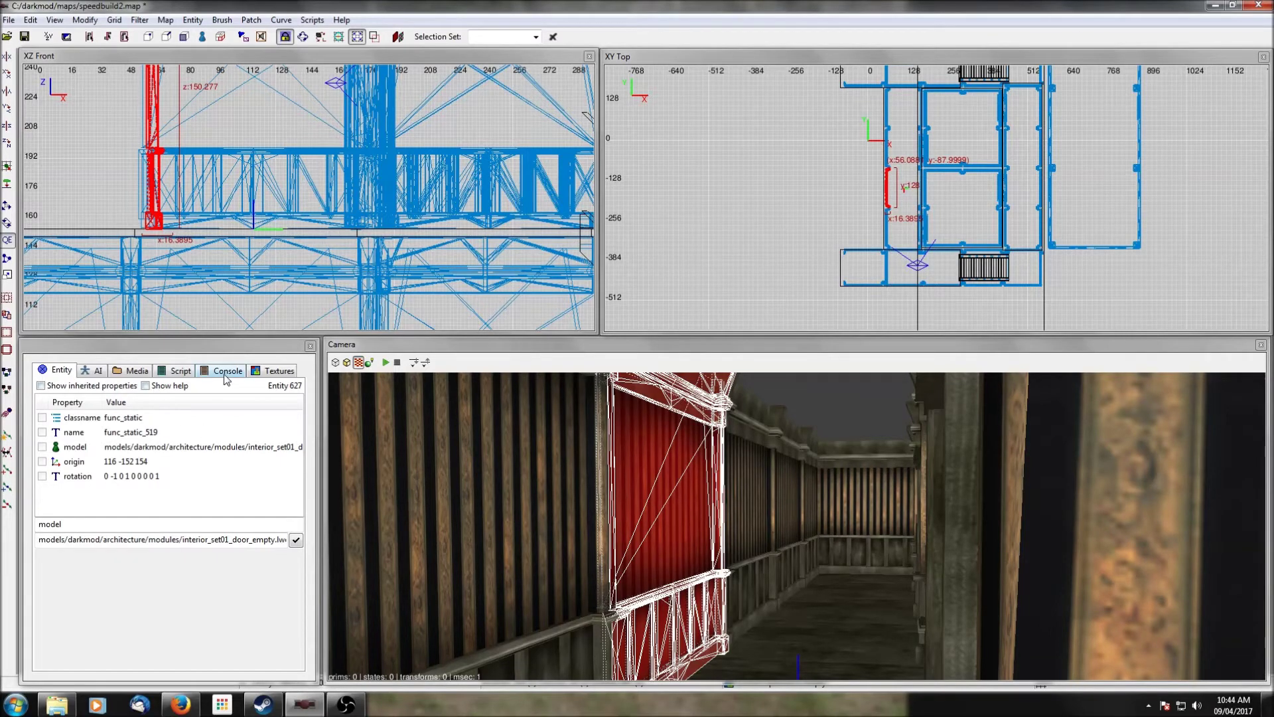
key(Left)
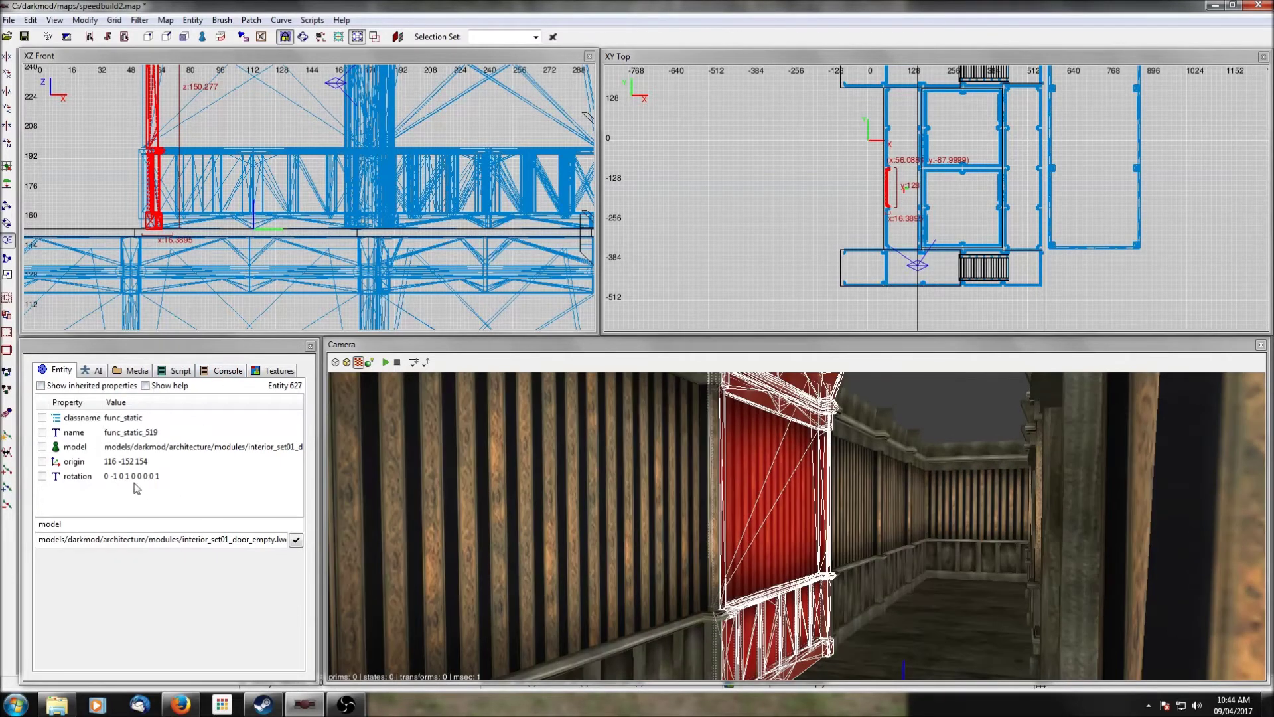
click(78, 448)
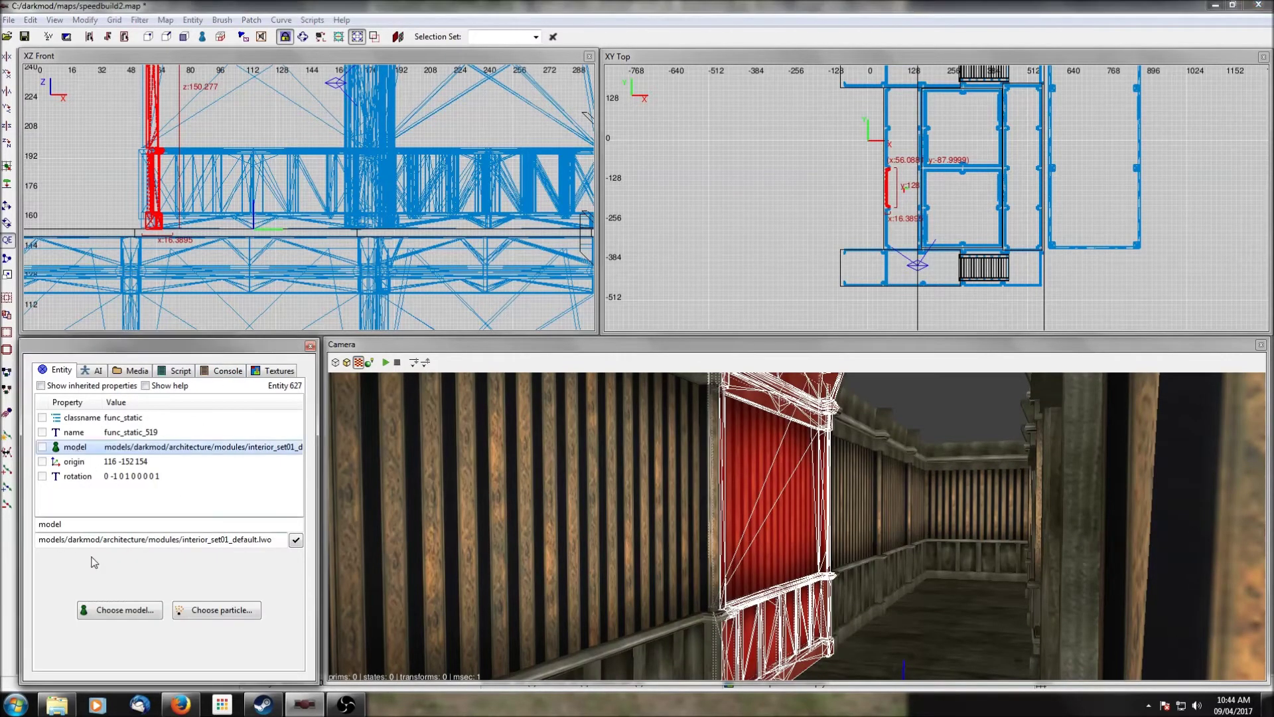
click(111, 610)
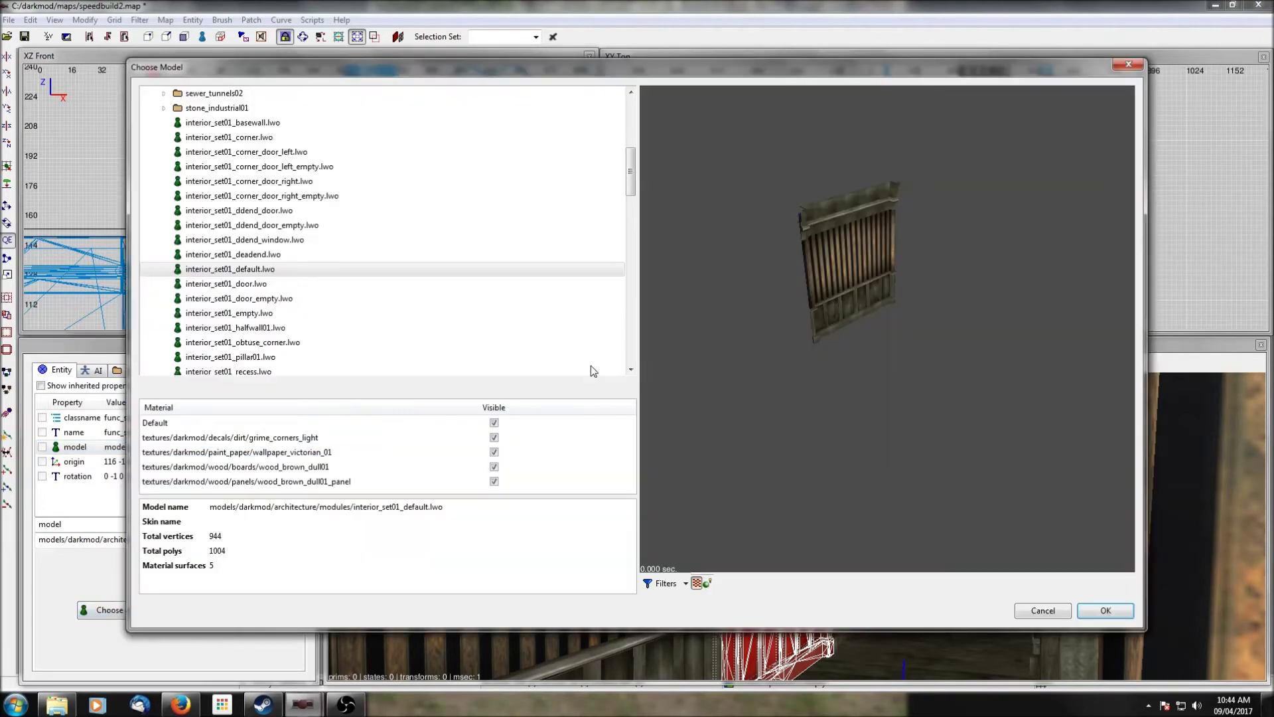
click(1043, 610)
key(Escape)
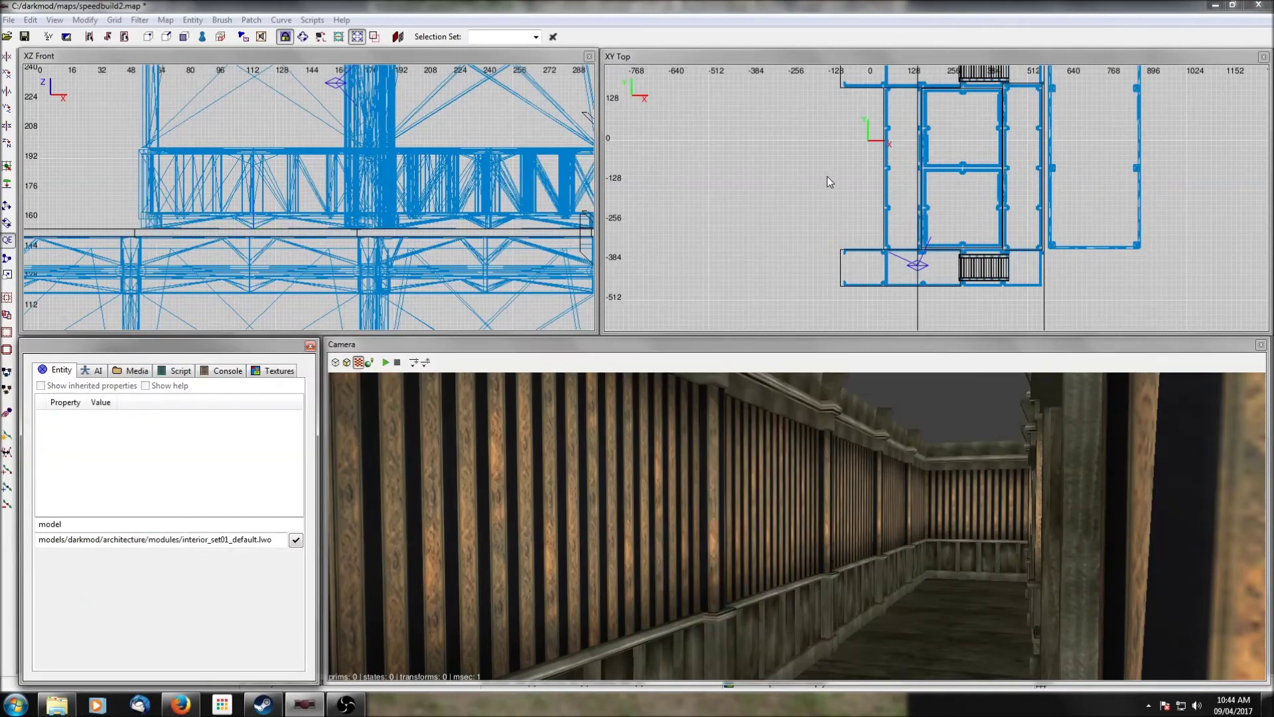
Step: Browse the Springheels_module_interiors prefabs and insert interior01_room3x3_alcove2.pfb west of the corridor
right_click(802, 182)
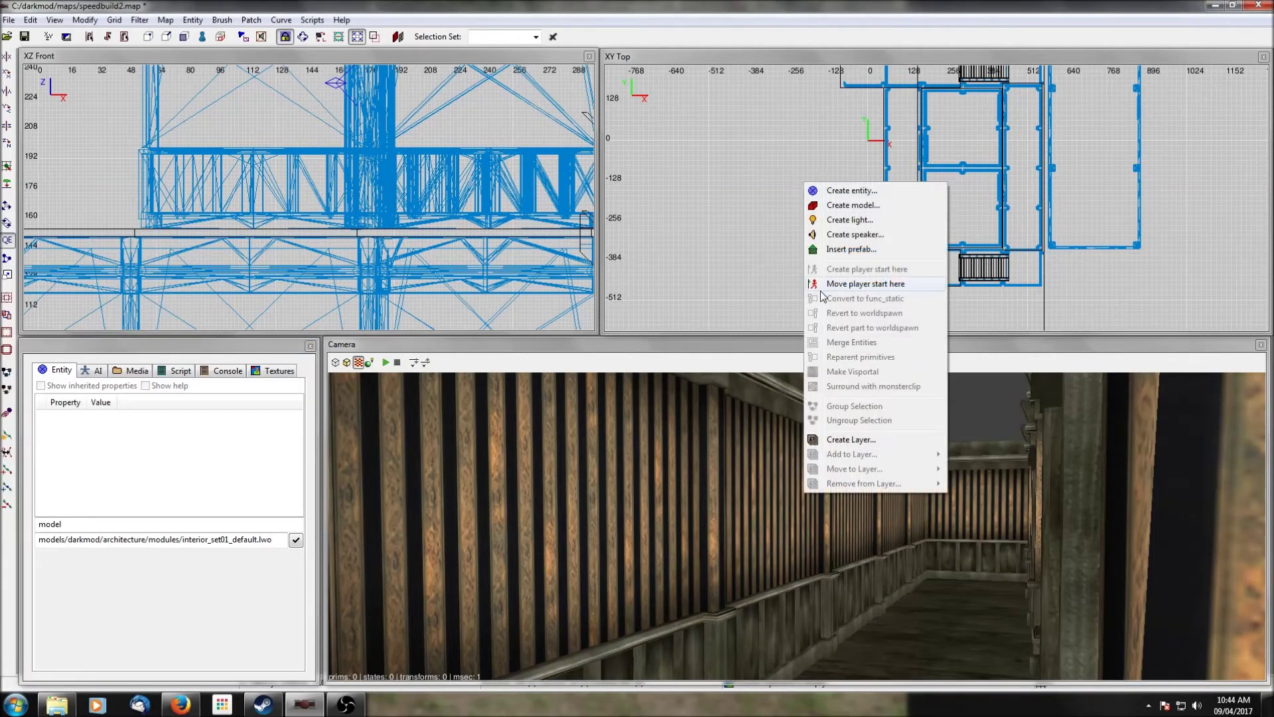
click(834, 251)
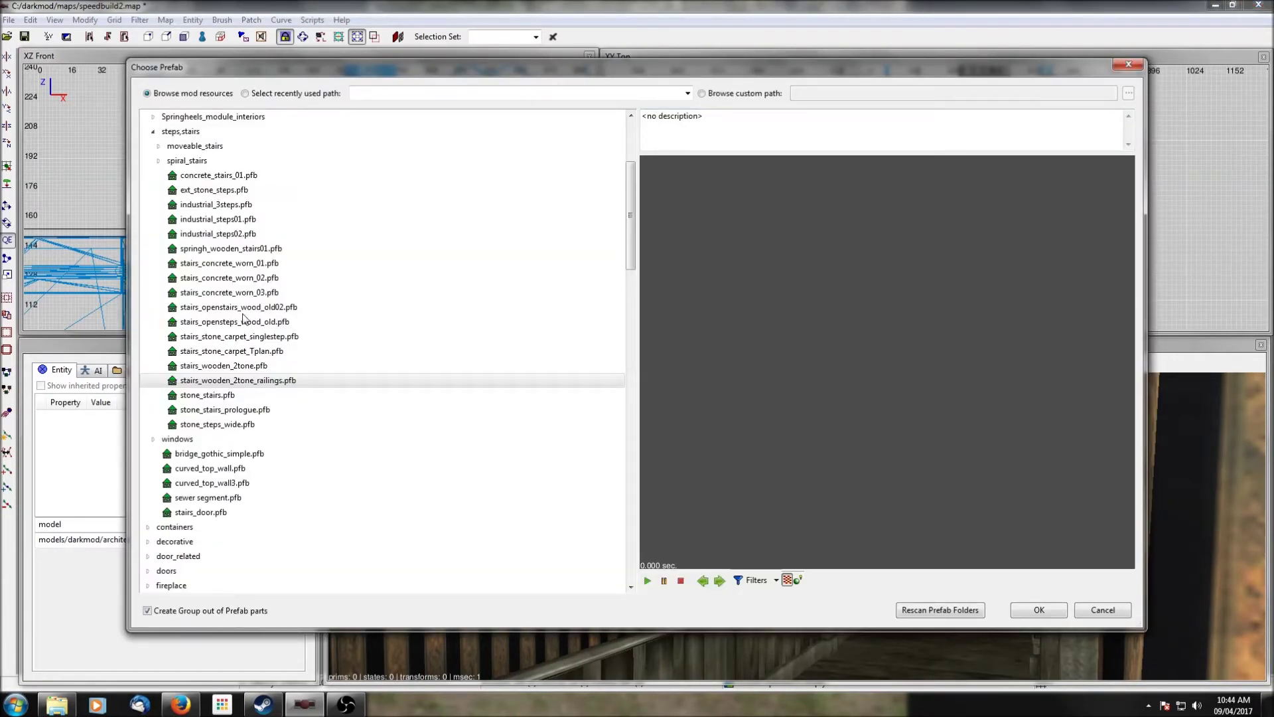
click(153, 131)
scroll(156, 199, up, 1)
click(154, 161)
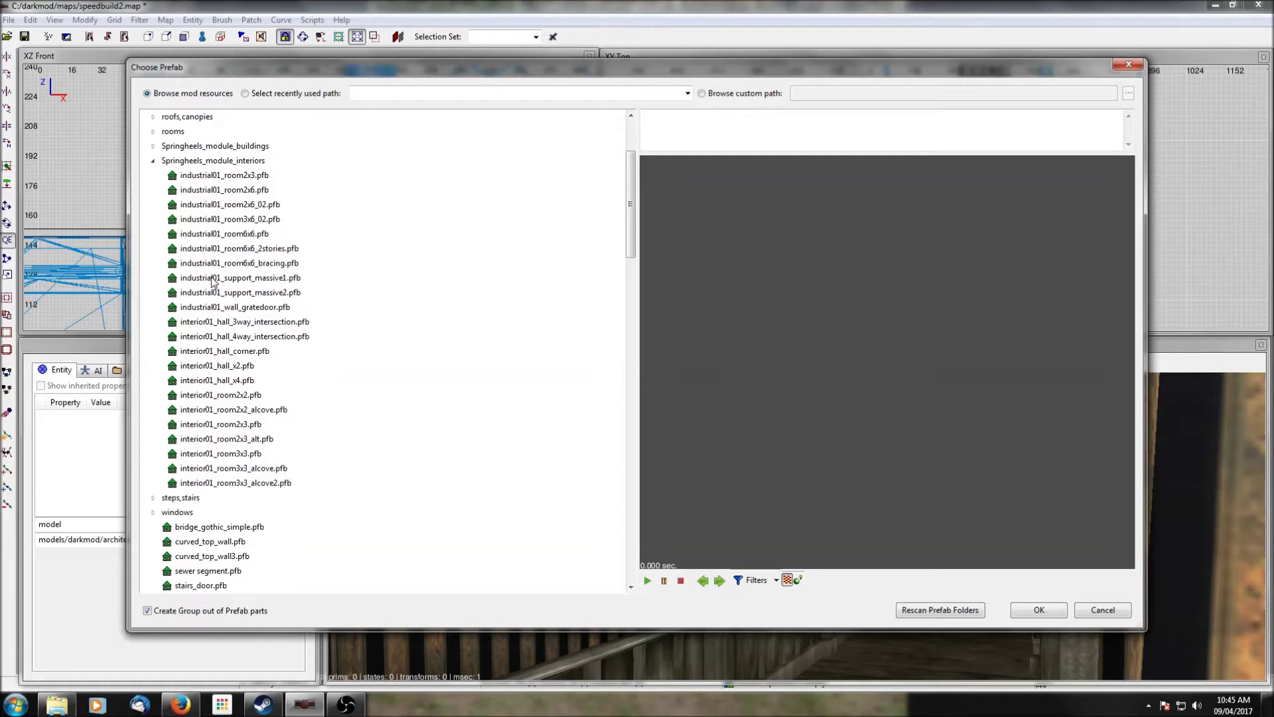
click(213, 382)
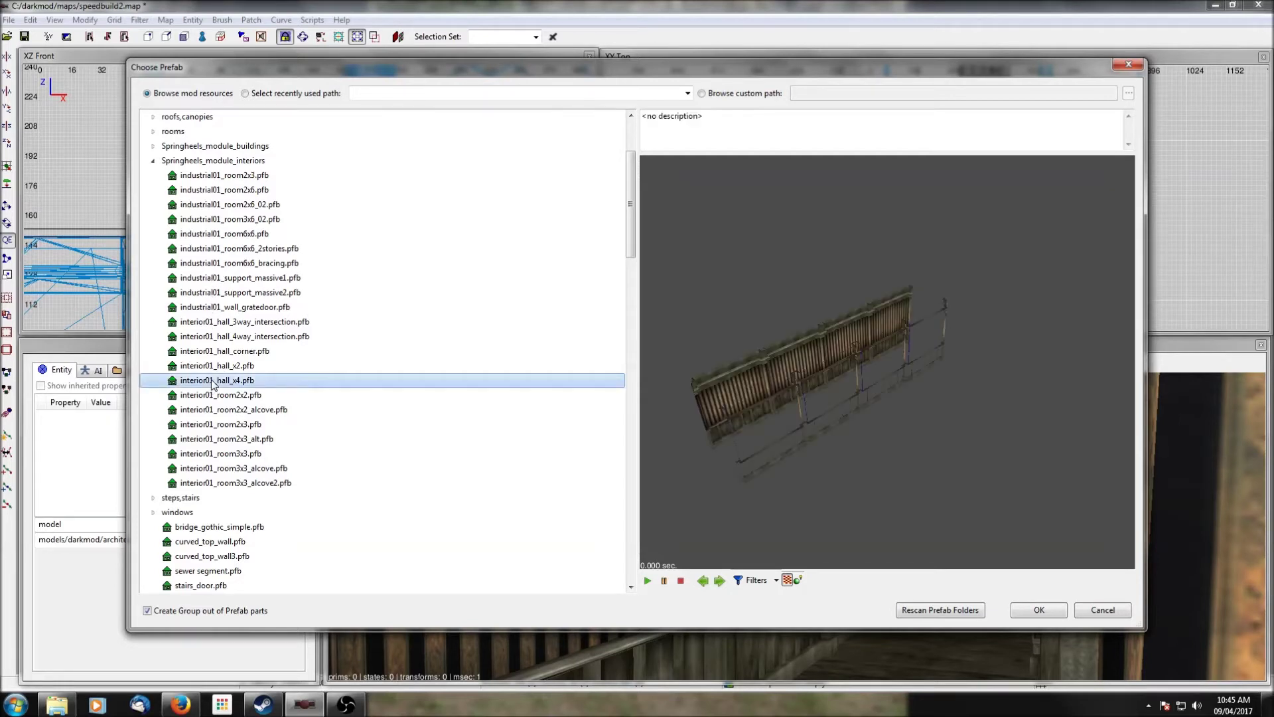
click(246, 456)
click(249, 470)
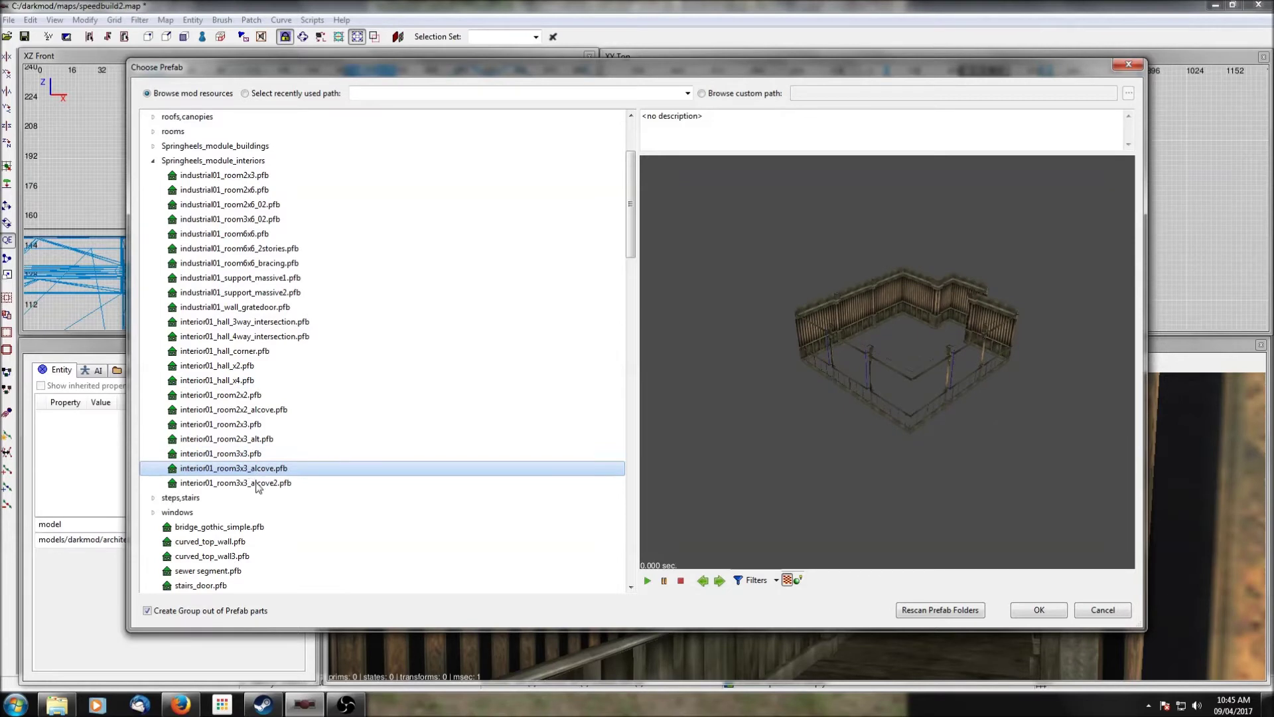
click(262, 485)
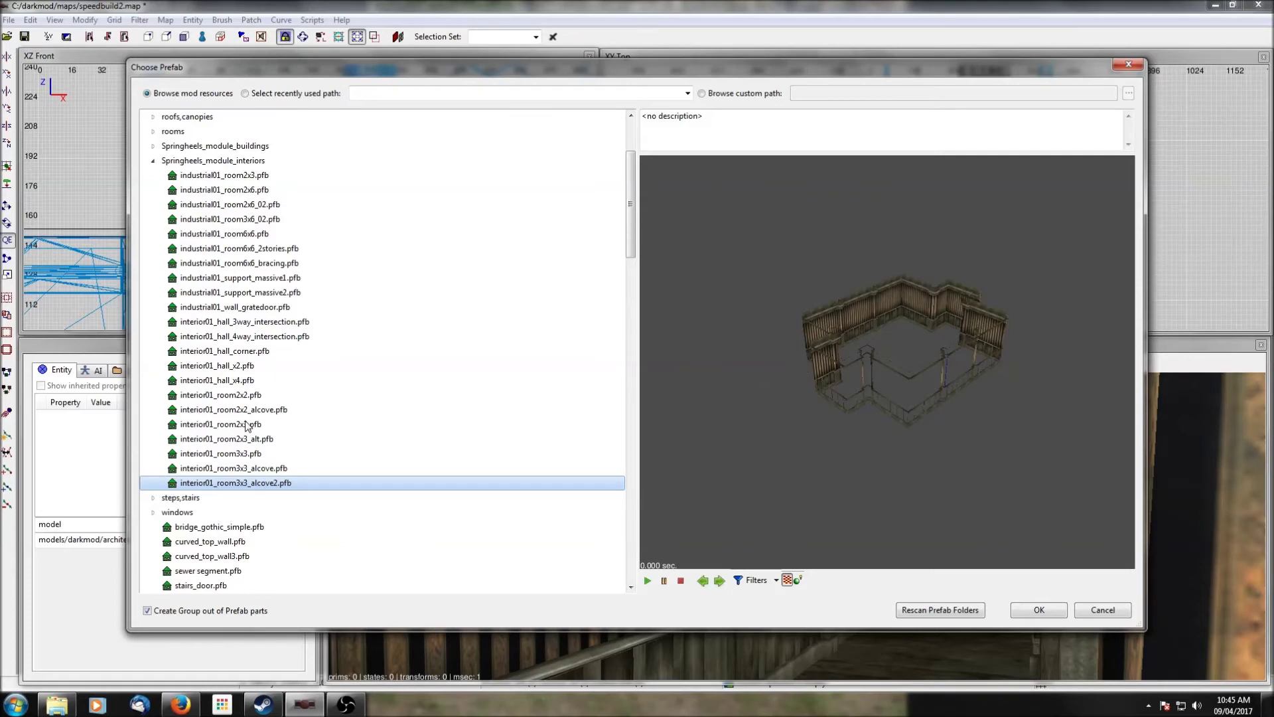
click(1039, 608)
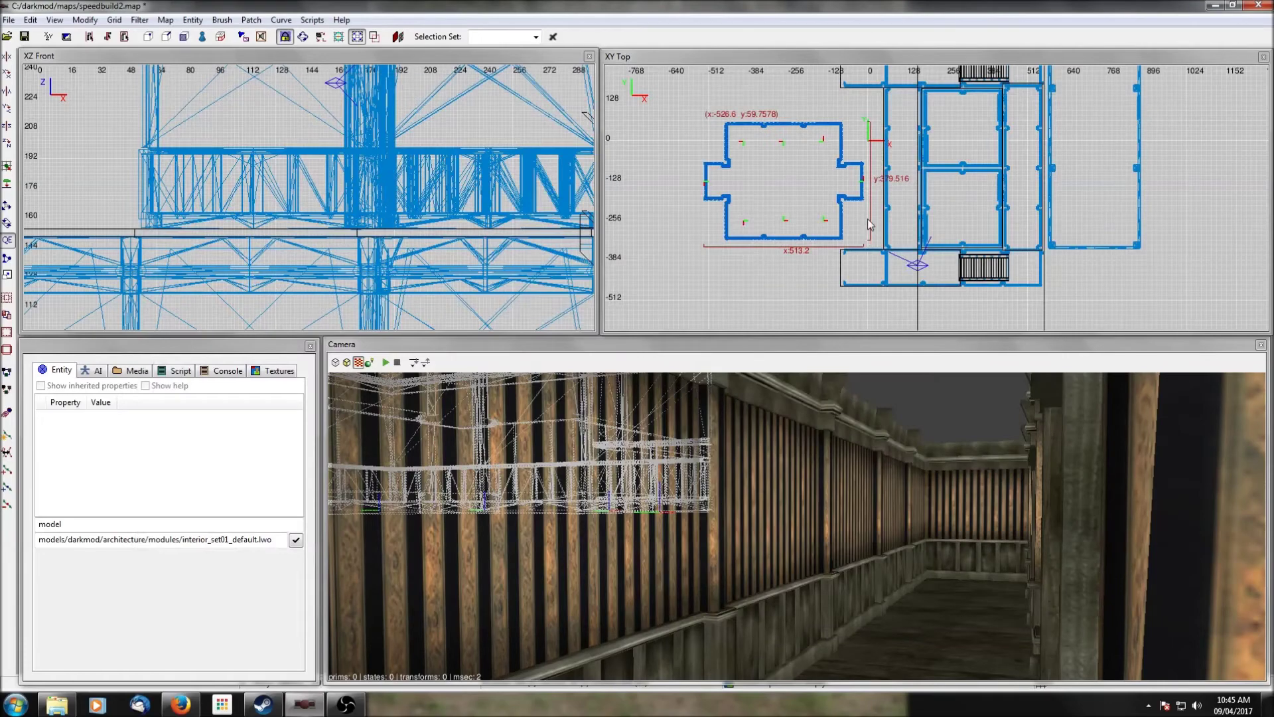
Step: Rotate the double-alcove room 90 degrees, try fitting it against the corridor's west wall, and delete it
click(6, 142)
drag(842, 171, 883, 185)
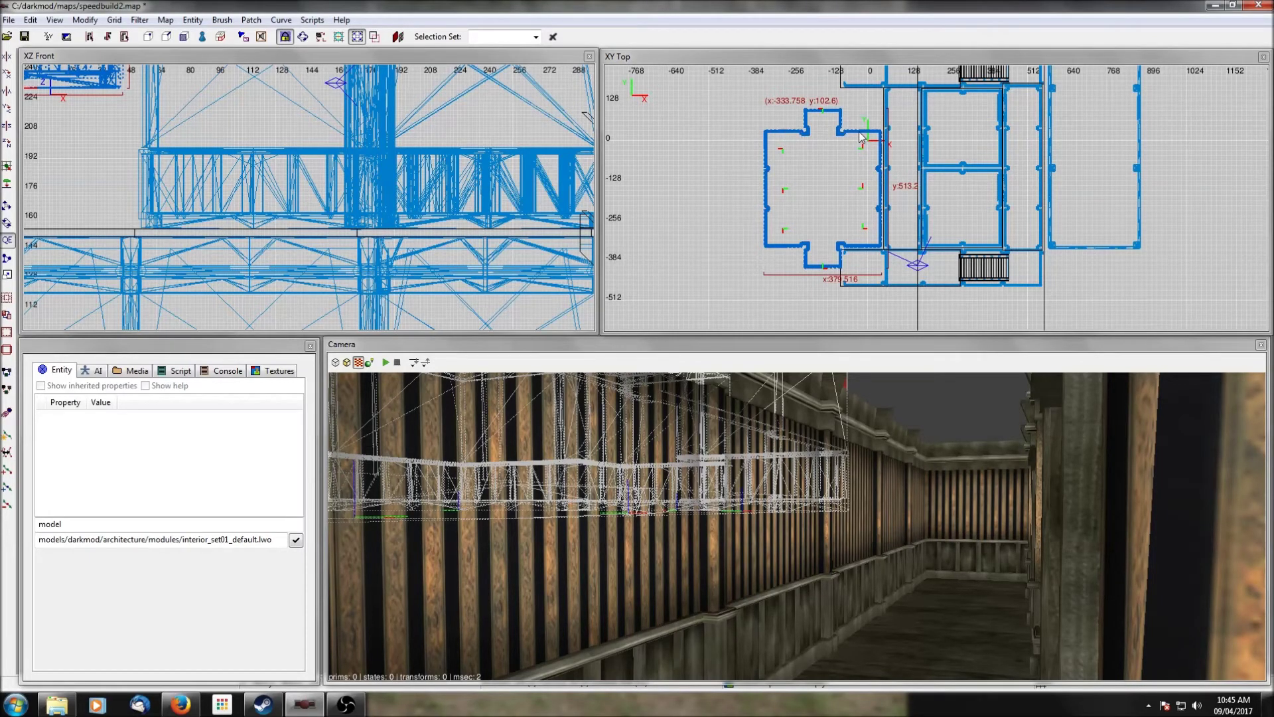
drag(849, 139, 852, 136)
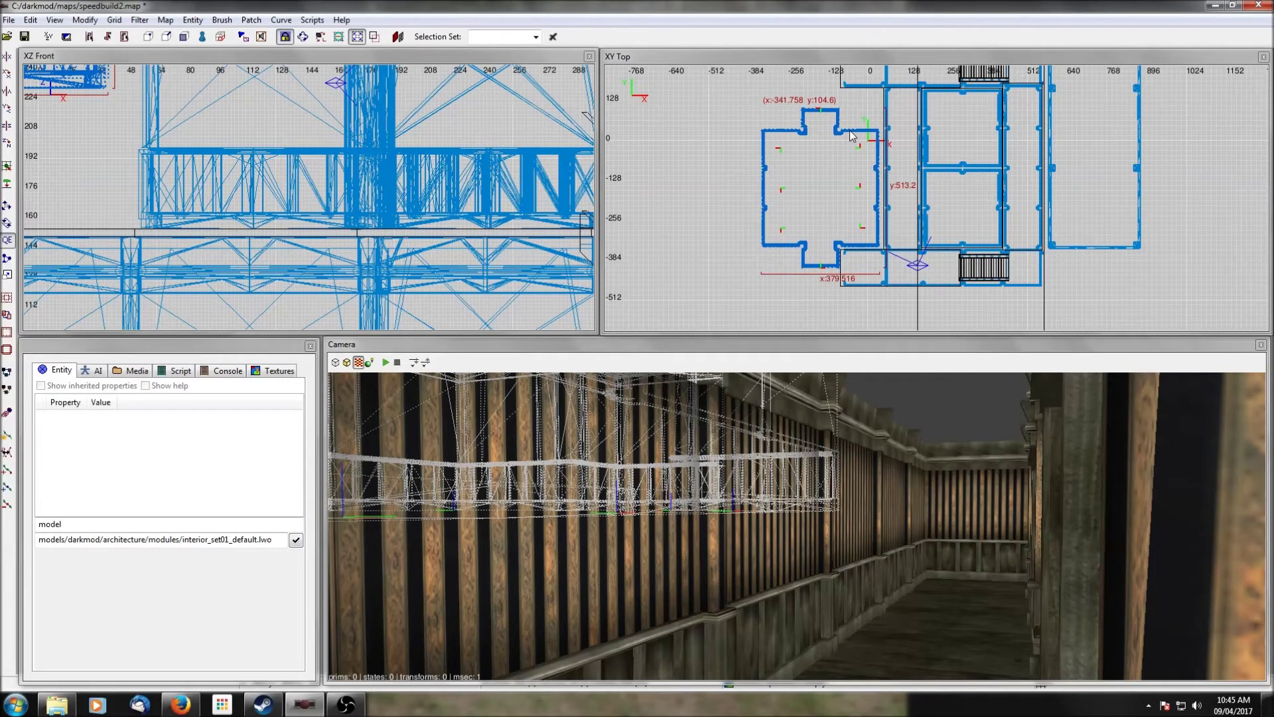
key(Delete)
Step: Insert the interior01_room3x3_alcove.pfb prefab west of the corridor and move it up against the corridor's west wall
right_click(837, 178)
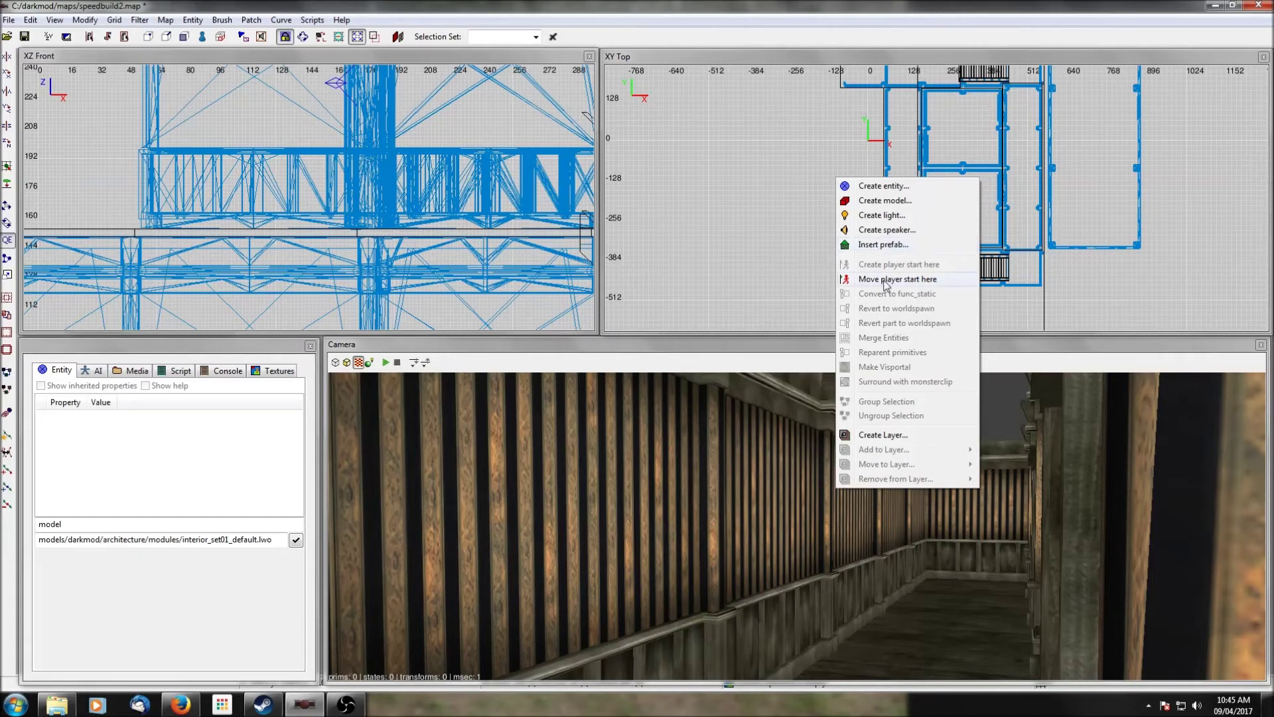
click(882, 244)
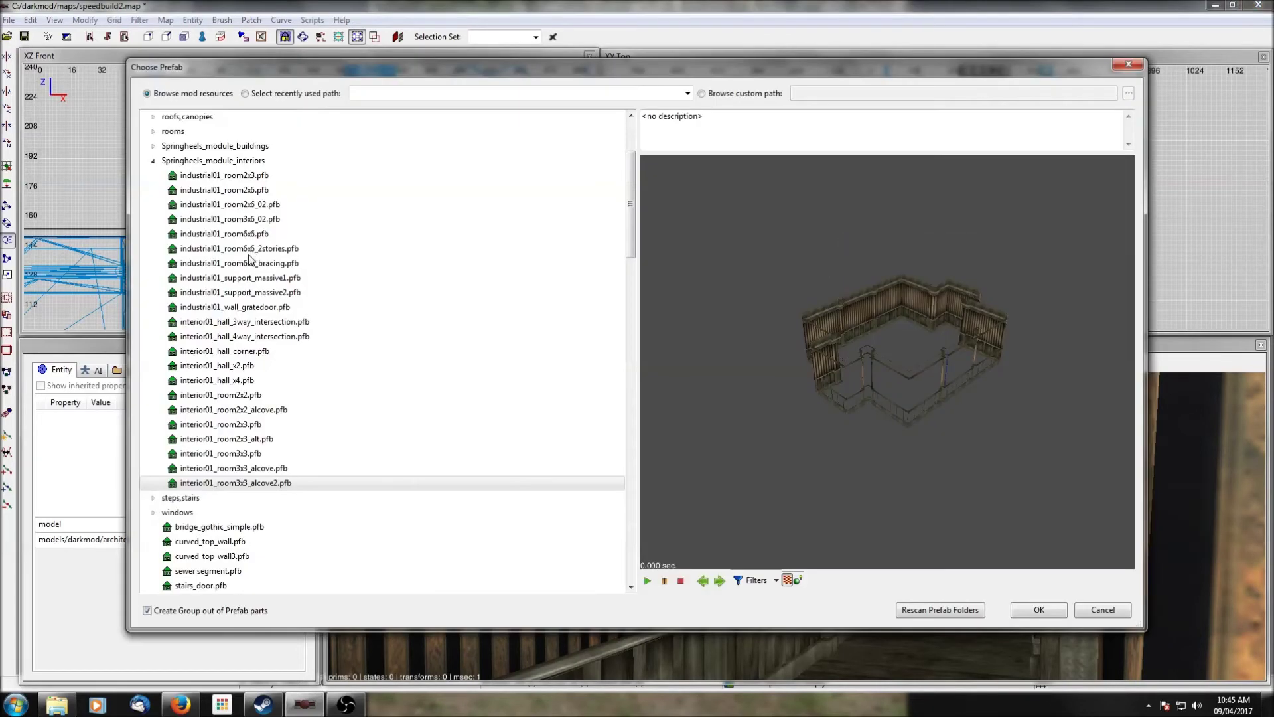
click(237, 470)
click(1037, 608)
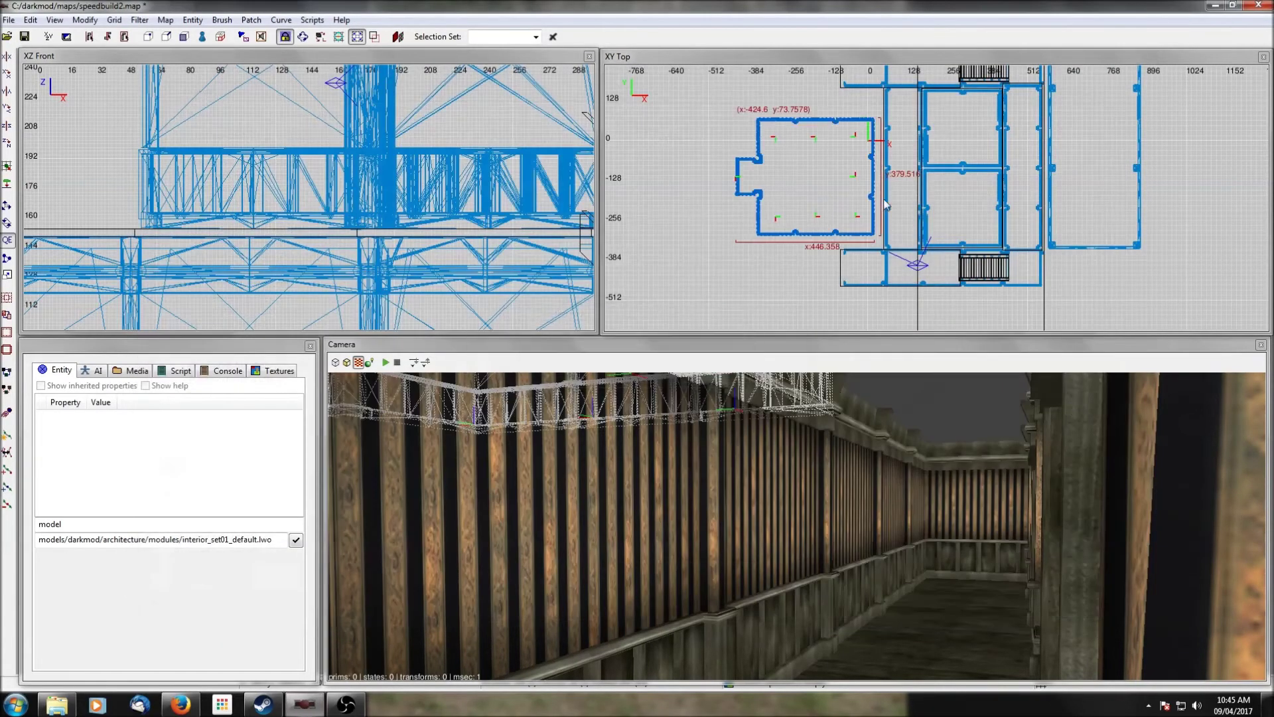
drag(876, 172, 883, 182)
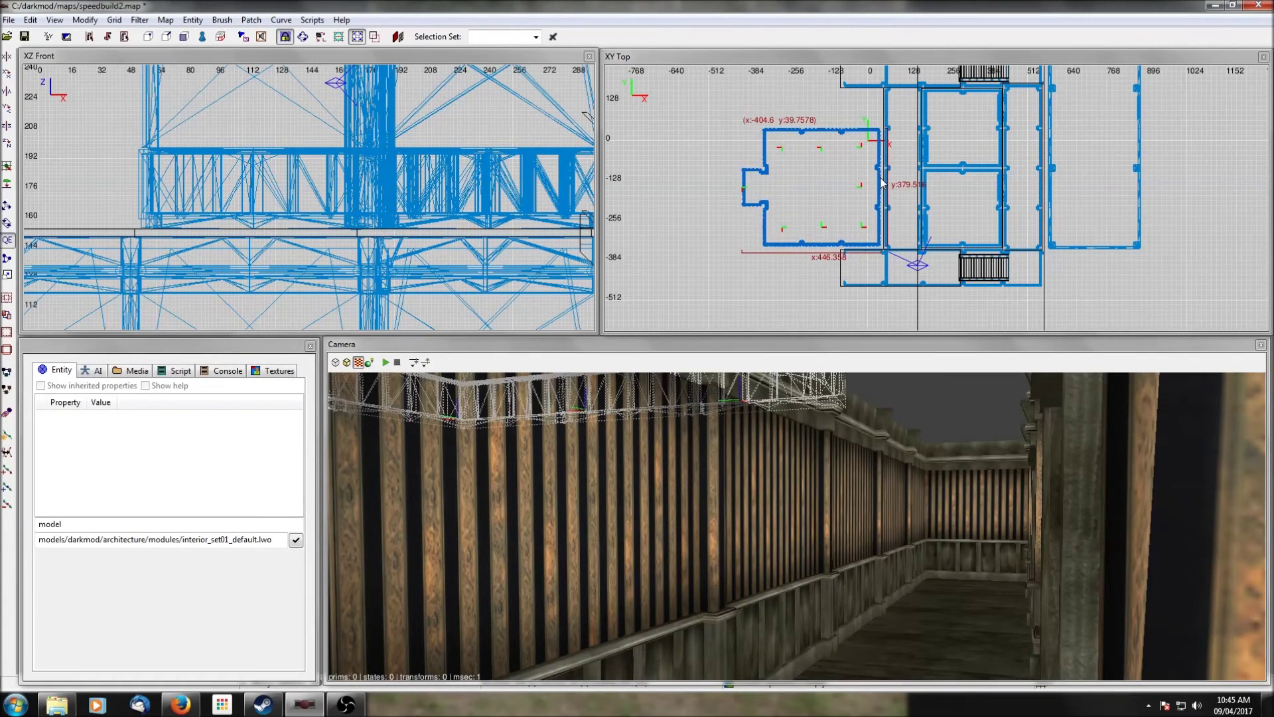
Step: Nudge the alcove room east so its east wall sits flush against the back of the corridor's west wall panels
scroll(882, 181, up, 6)
scroll(881, 166, up, 1)
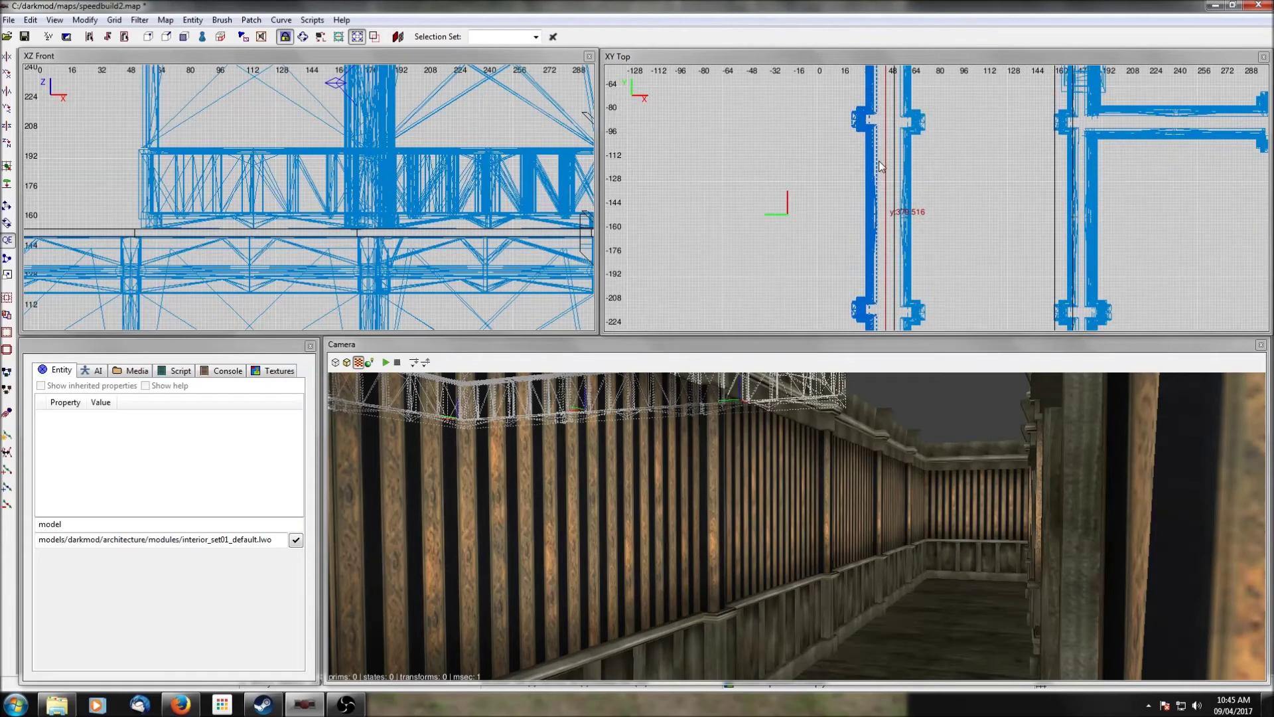
drag(874, 156, 879, 164)
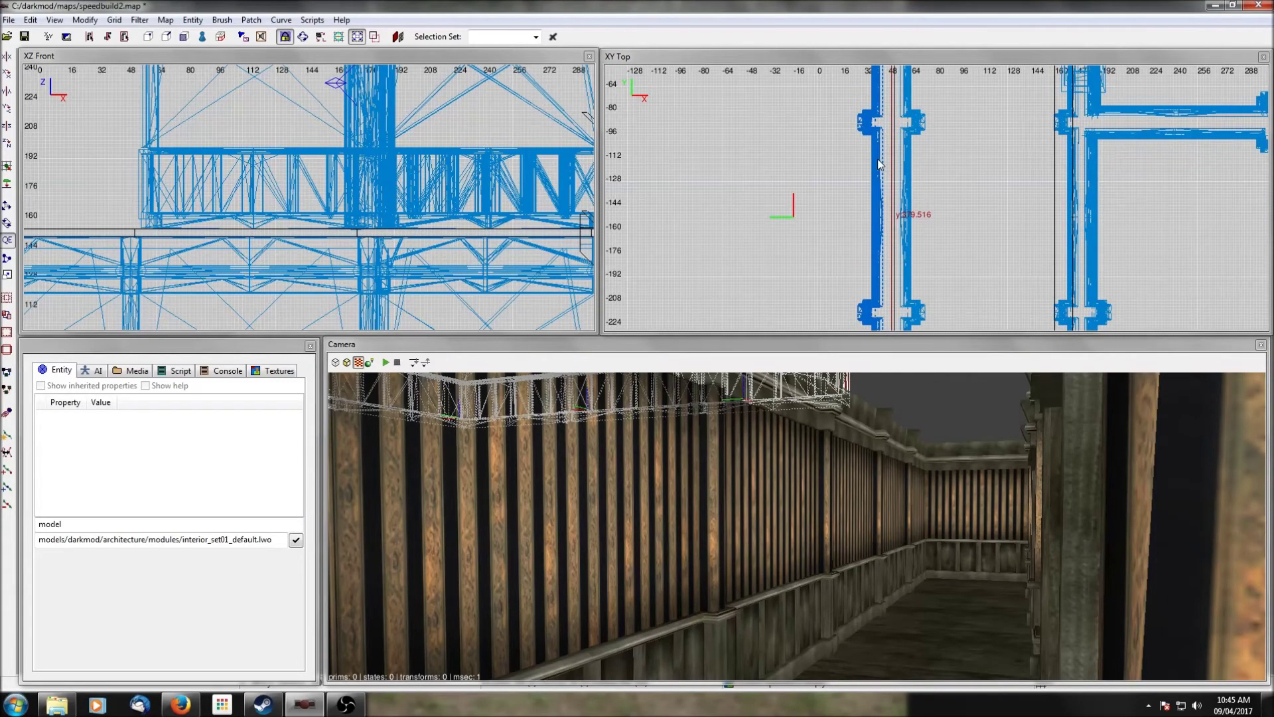
scroll(878, 164, down, 5)
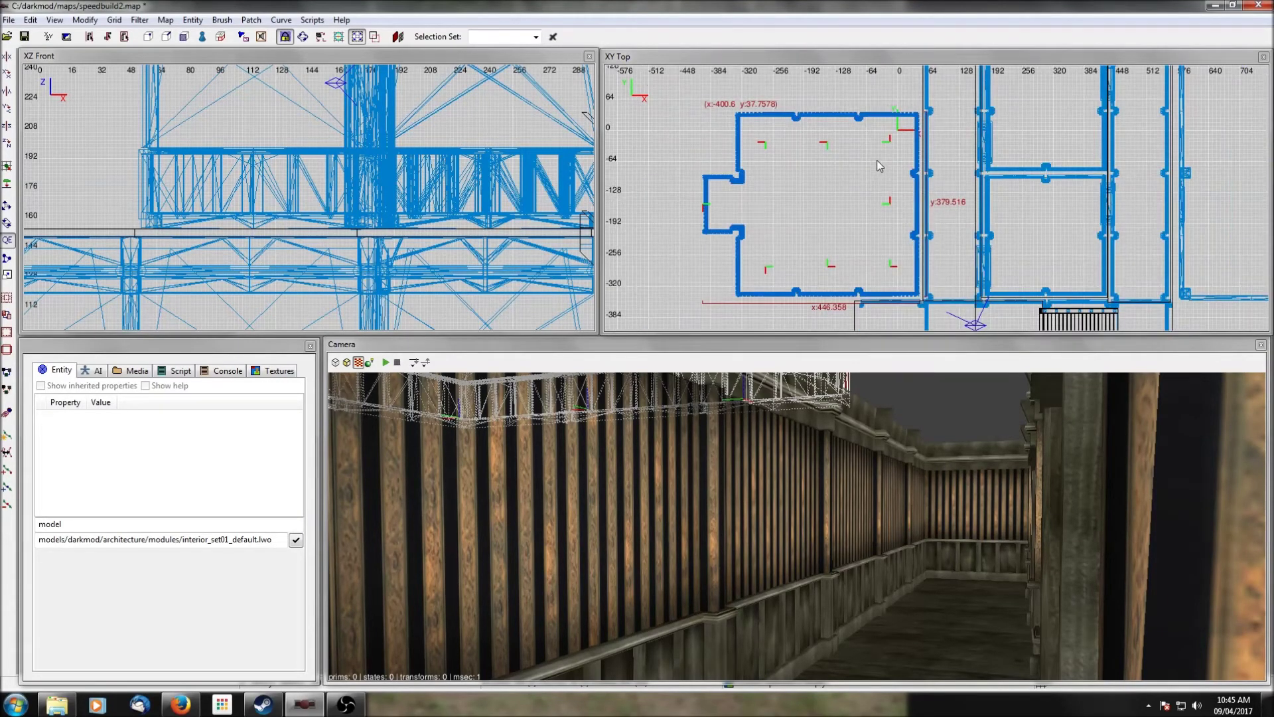
scroll(877, 162, down, 2)
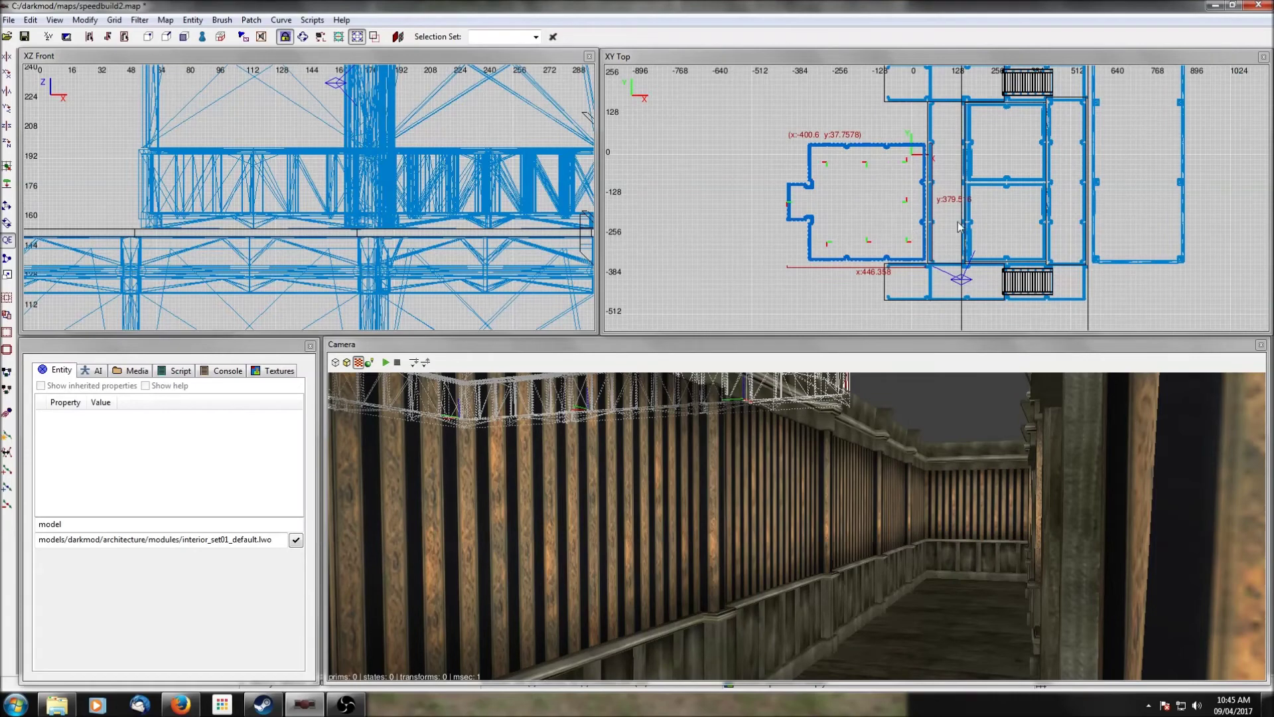
scroll(343, 195, down, 8)
Step: Lower the alcove room to the floor level of the upper corridor, check its alignment, and deselect it
drag(223, 122, 221, 163)
scroll(221, 164, up, 6)
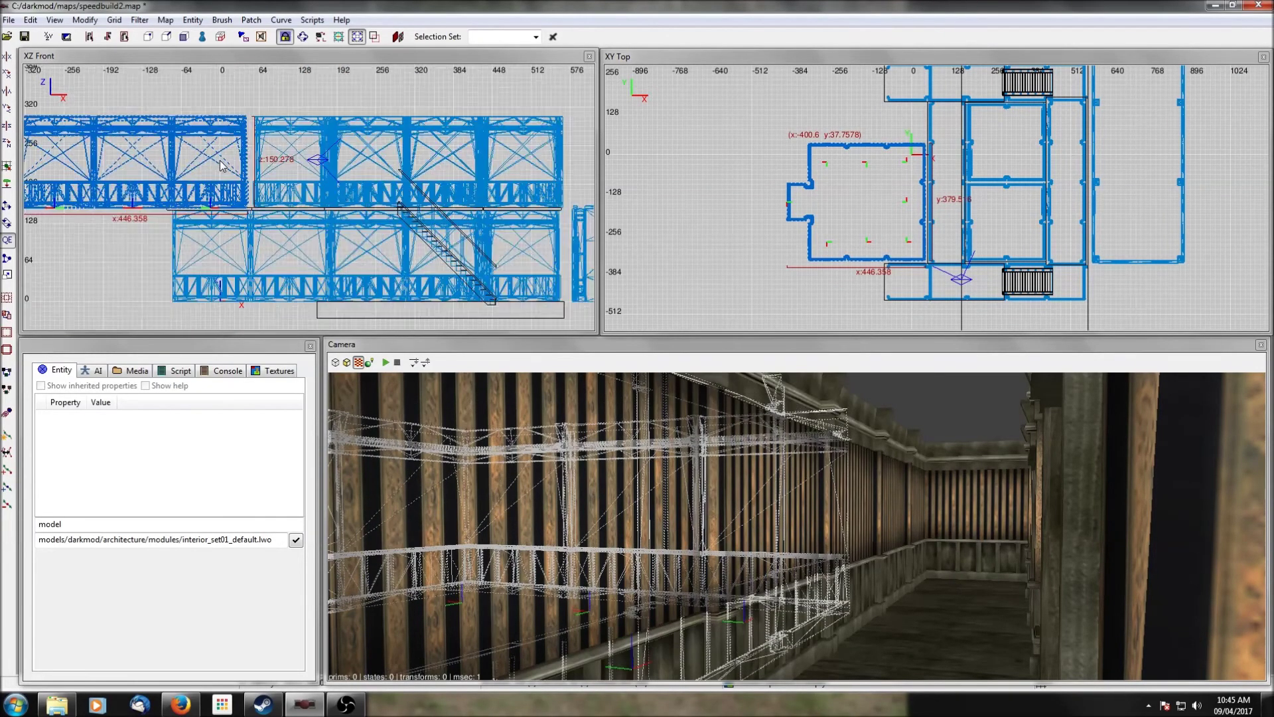
right_drag(221, 164, 447, 127)
scroll(288, 154, up, 3)
drag(288, 153, 287, 157)
scroll(383, 148, down, 2)
right_drag(383, 148, 342, 148)
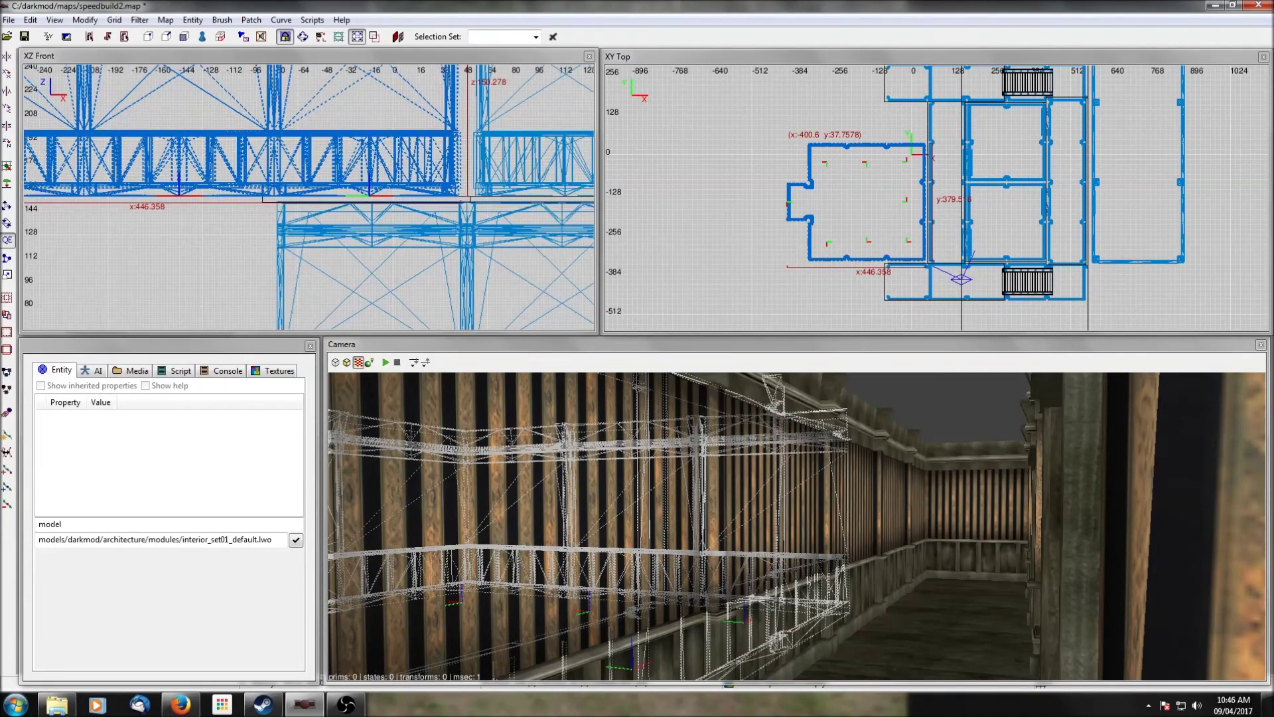
scroll(764, 204, up, 6)
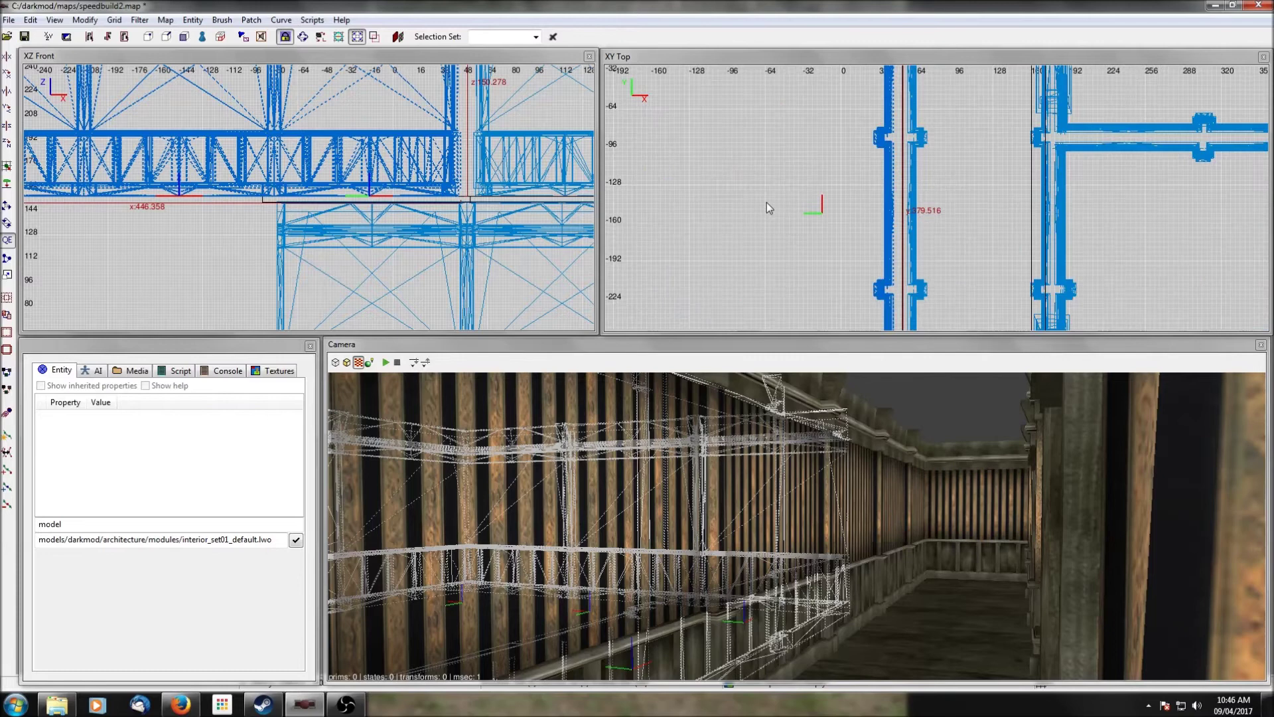
scroll(894, 170, up, 2)
scroll(894, 171, up, 1)
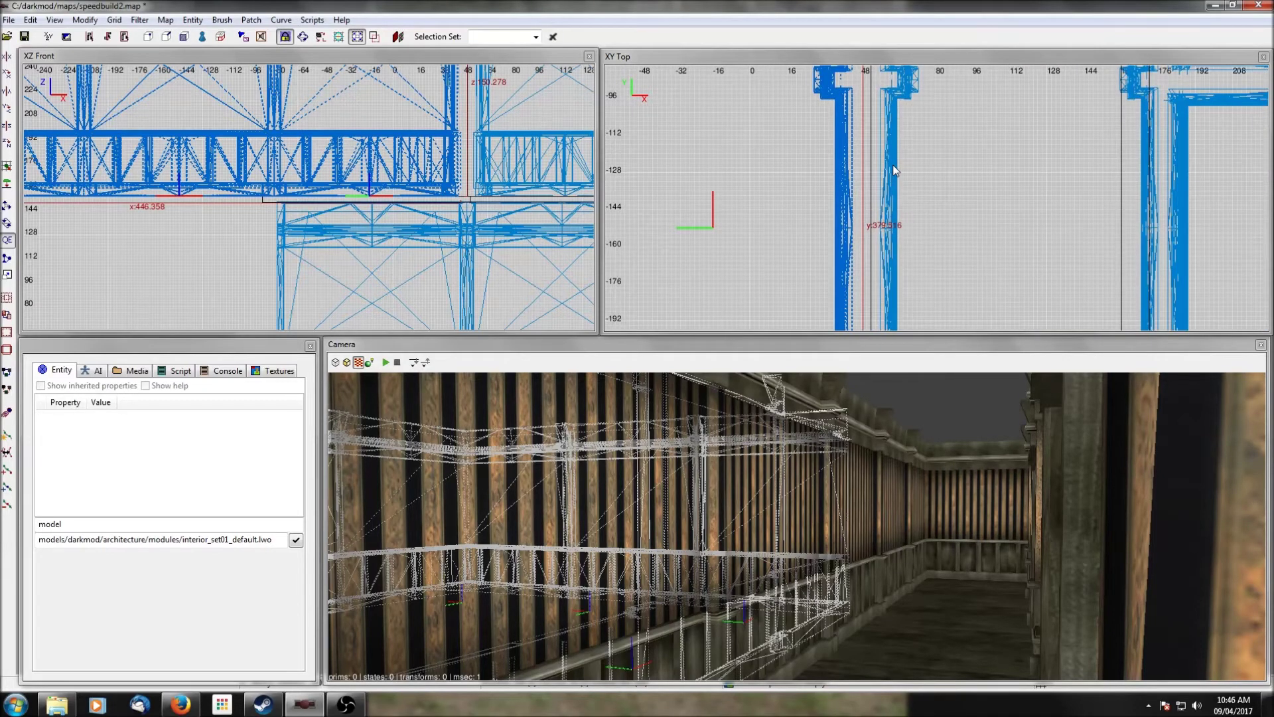
scroll(894, 171, down, 7)
key(Escape)
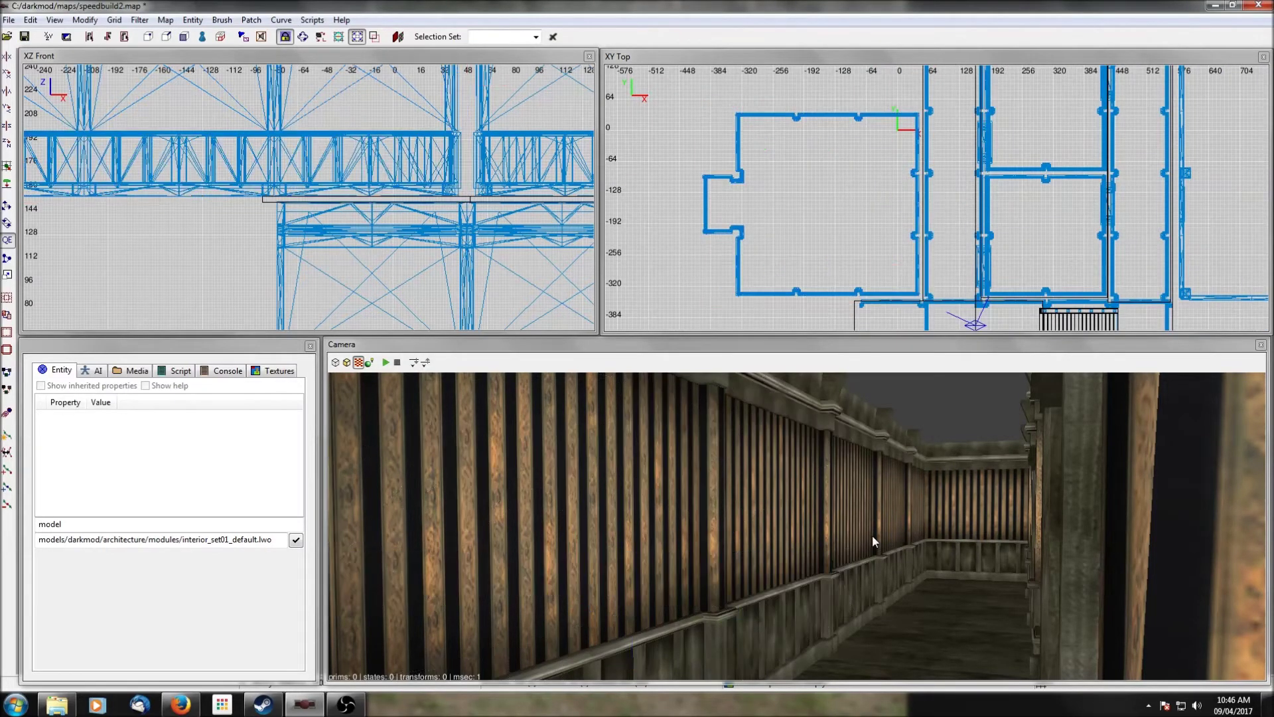
Step: Change the corridor's west wall panel beside the alcove room to interior_set01_door.lwo and check the door frame's fit between the walls
shift+click(786, 563)
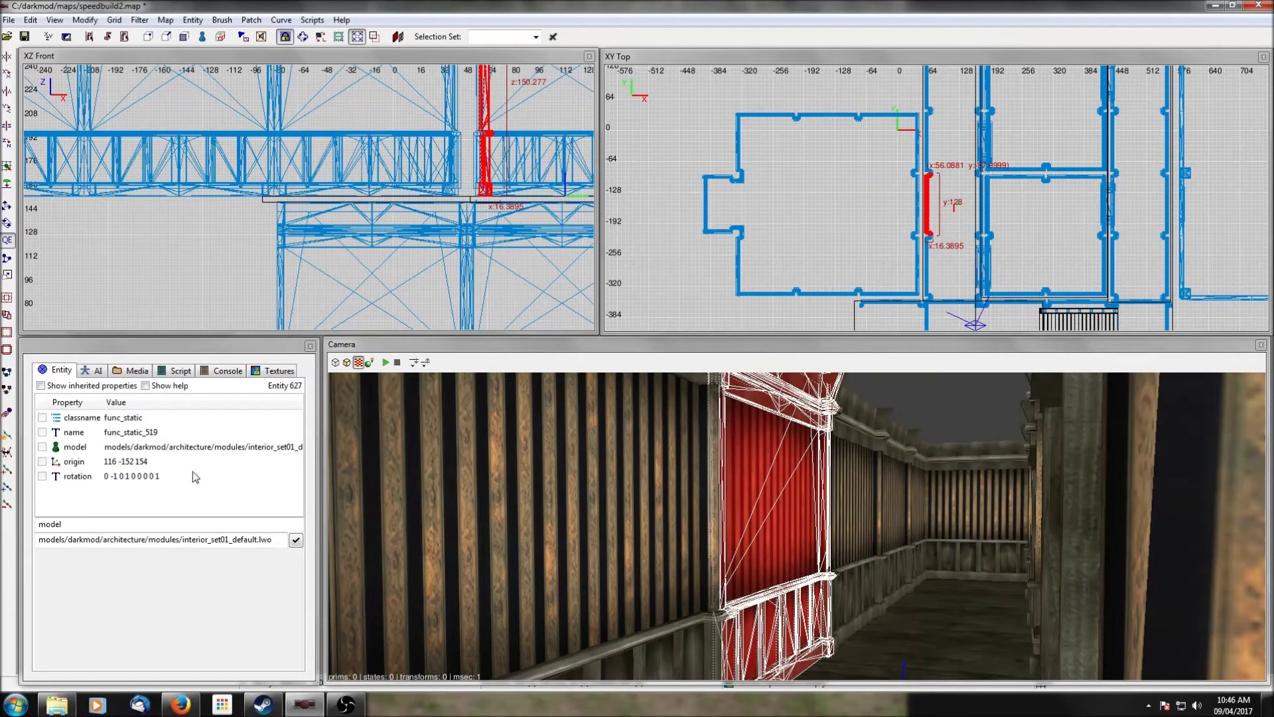
click(75, 447)
click(108, 609)
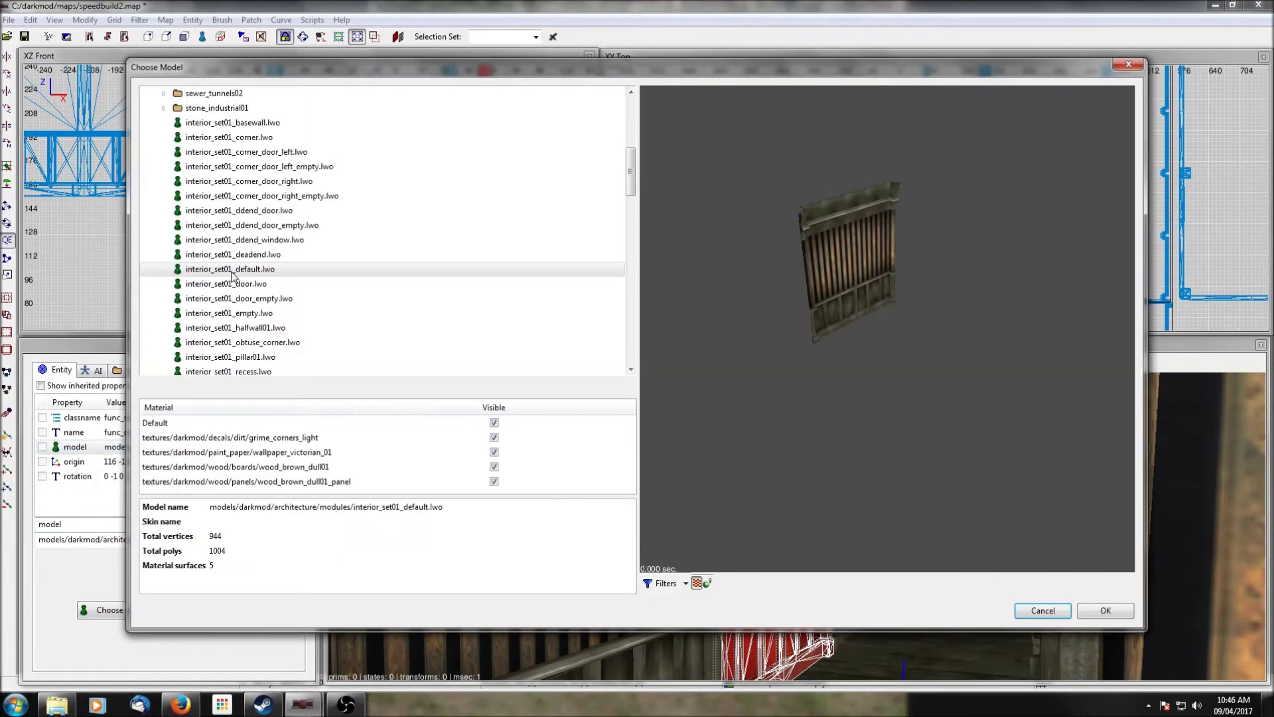
click(245, 298)
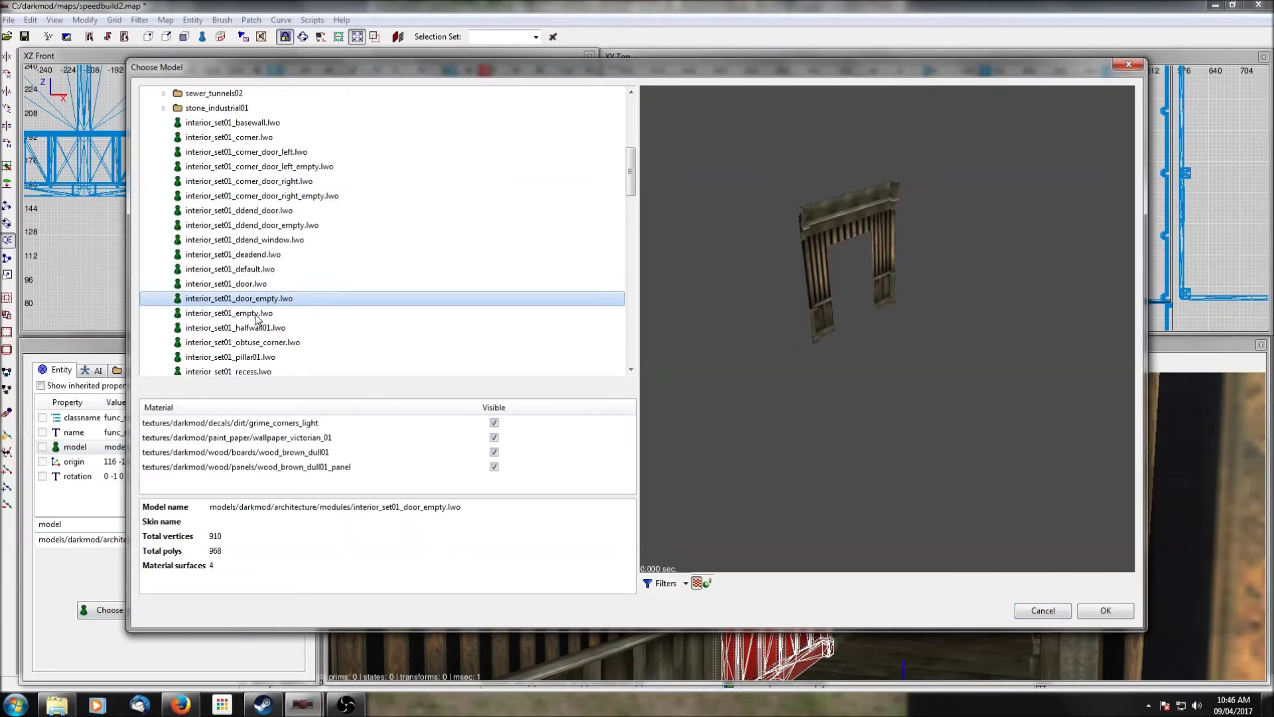
scroll(295, 296, down, 1)
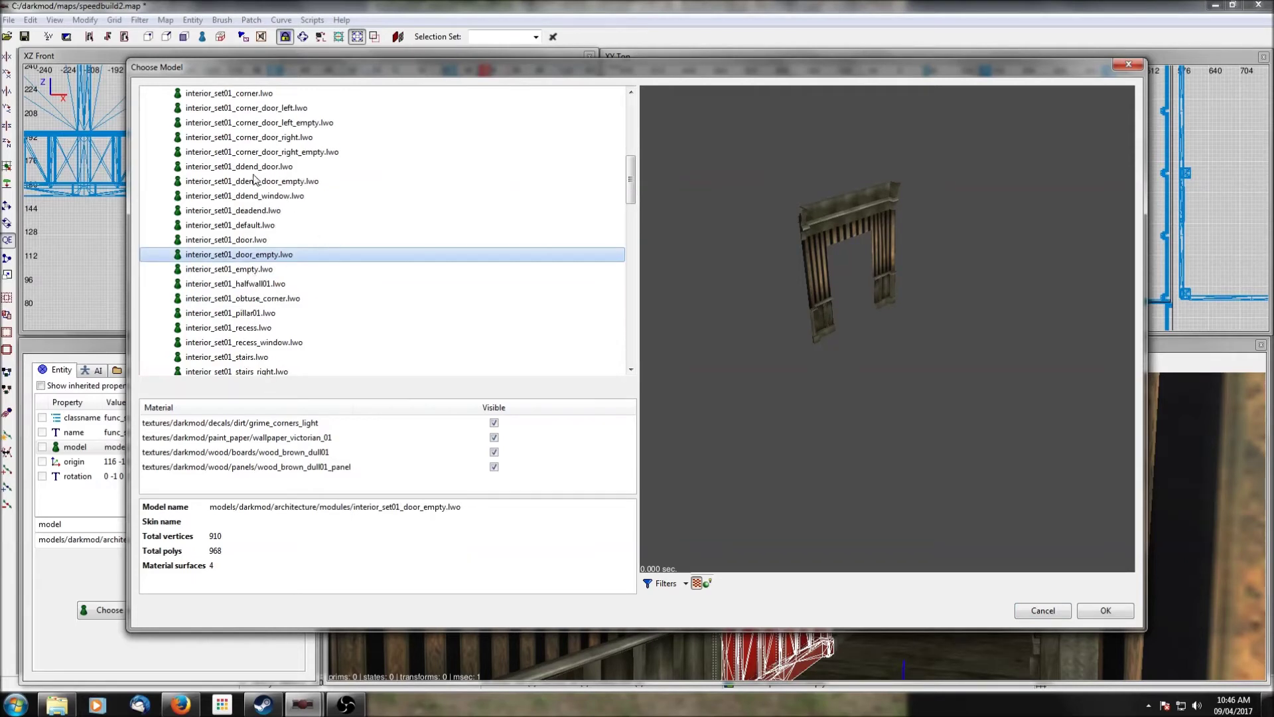
click(246, 244)
drag(929, 300, 1009, 297)
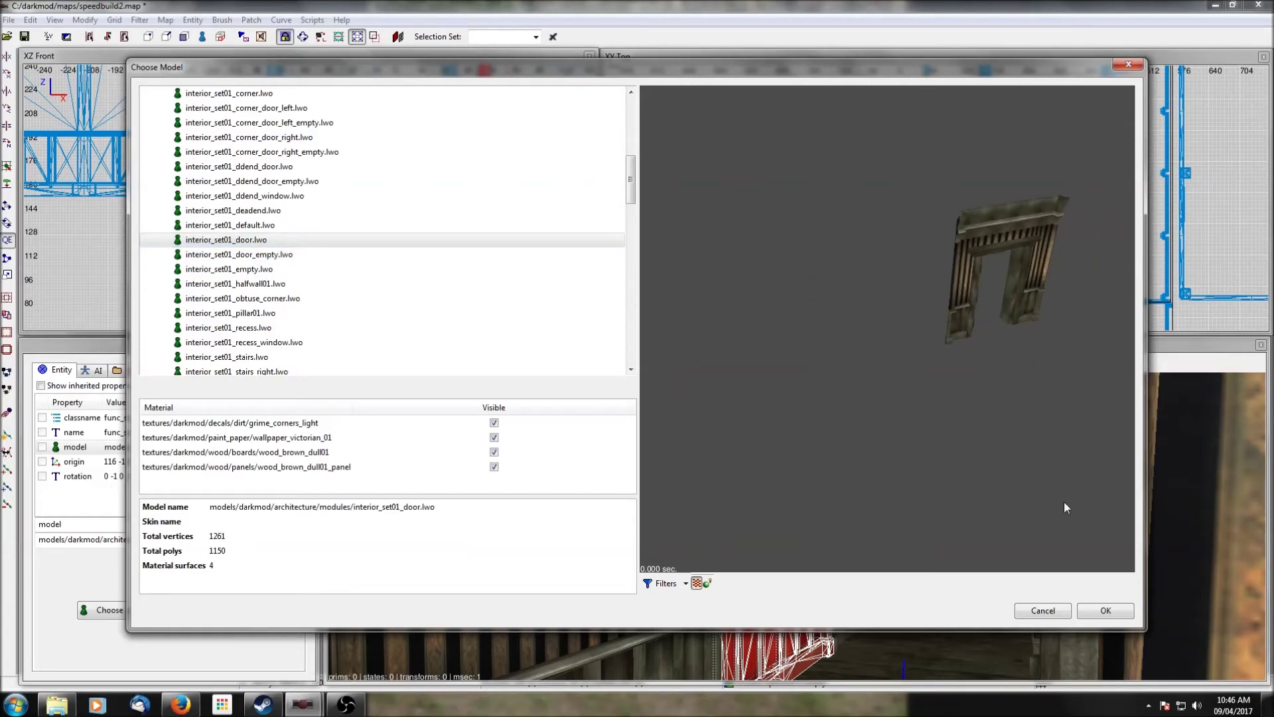
click(1106, 610)
scroll(919, 199, up, 5)
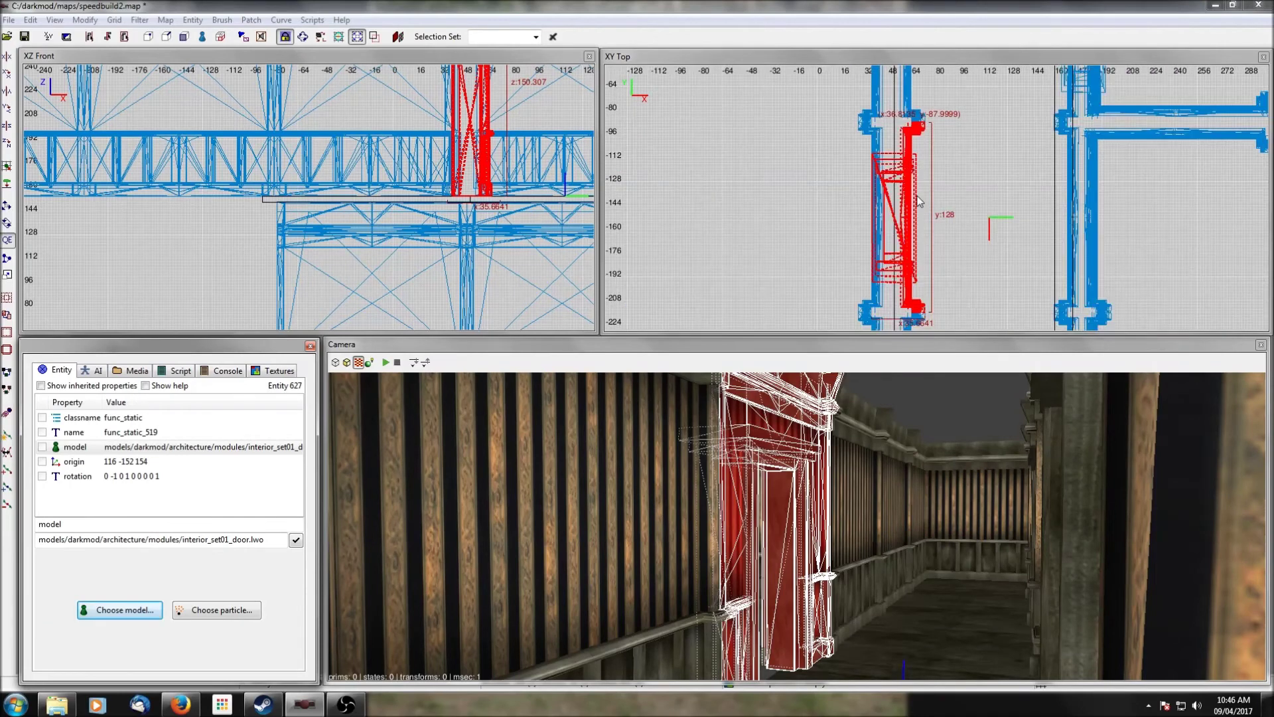
scroll(920, 200, up, 4)
right_drag(921, 199, 933, 307)
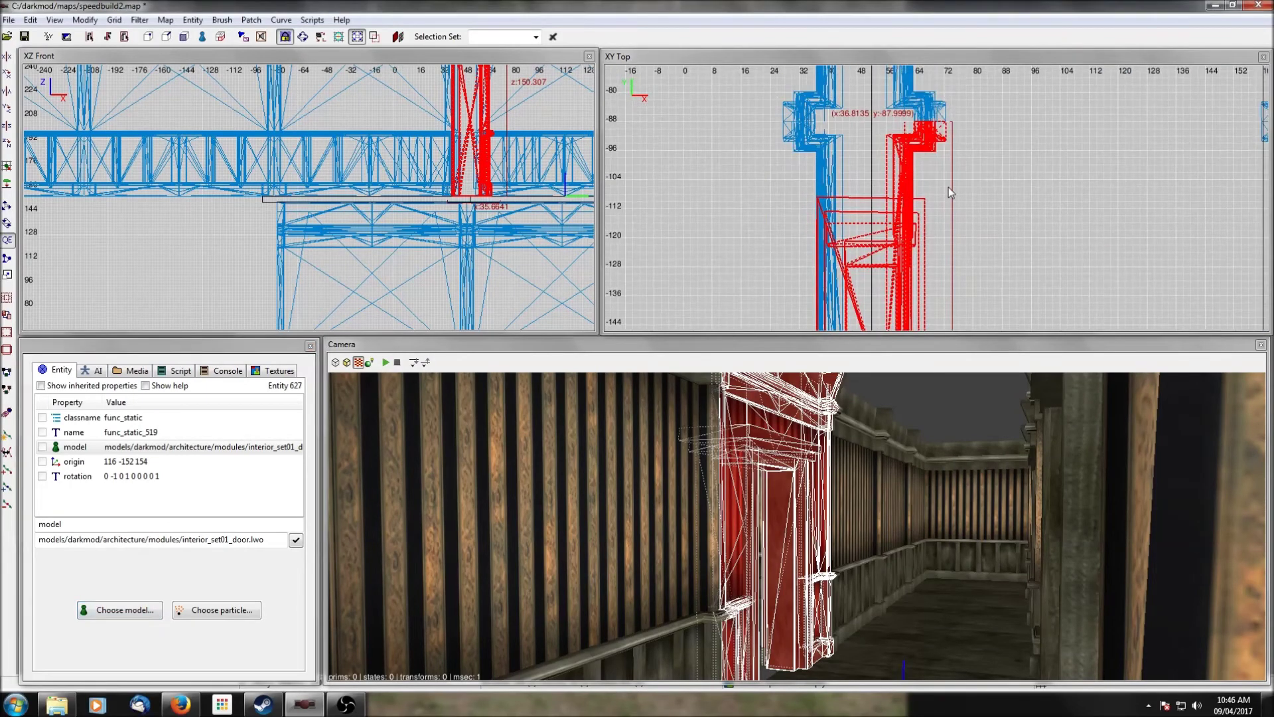
scroll(949, 187, down, 3)
scroll(965, 224, down, 2)
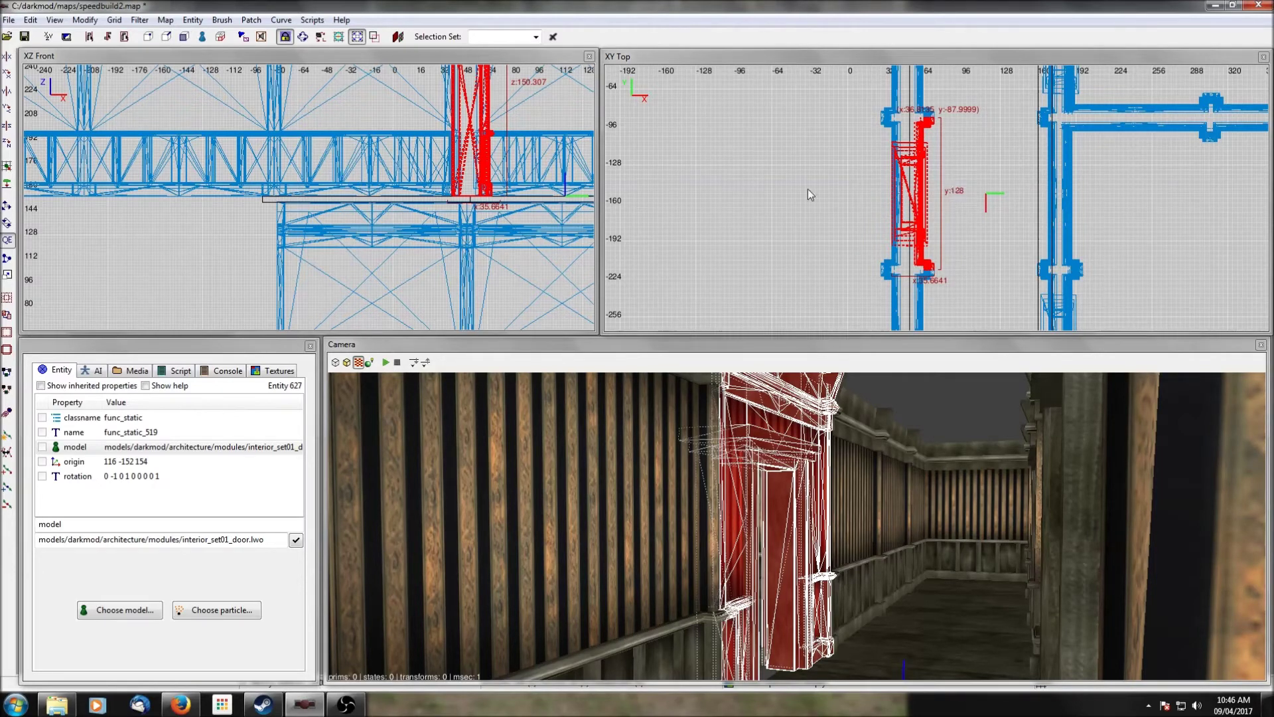
key(Escape)
Step: Ungroup the alcove room so its wall modules can be edited individually, and clear the selection
right_click(777, 504)
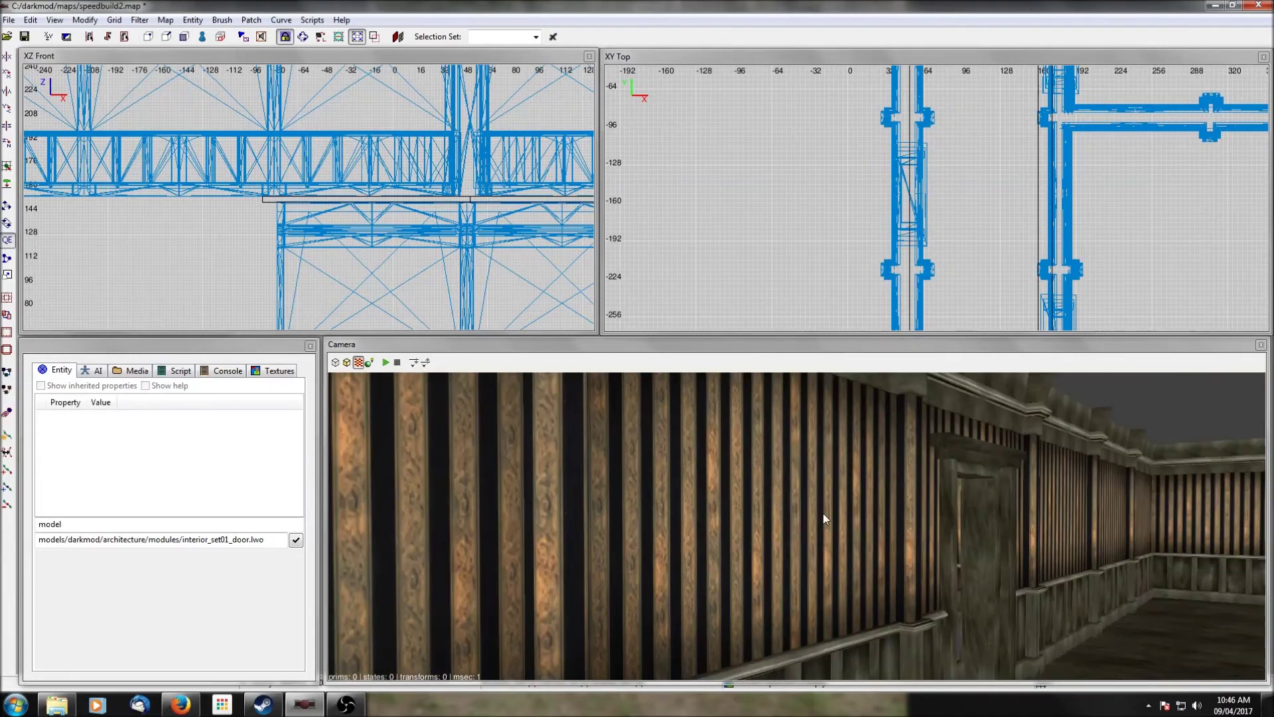
right_click(823, 513)
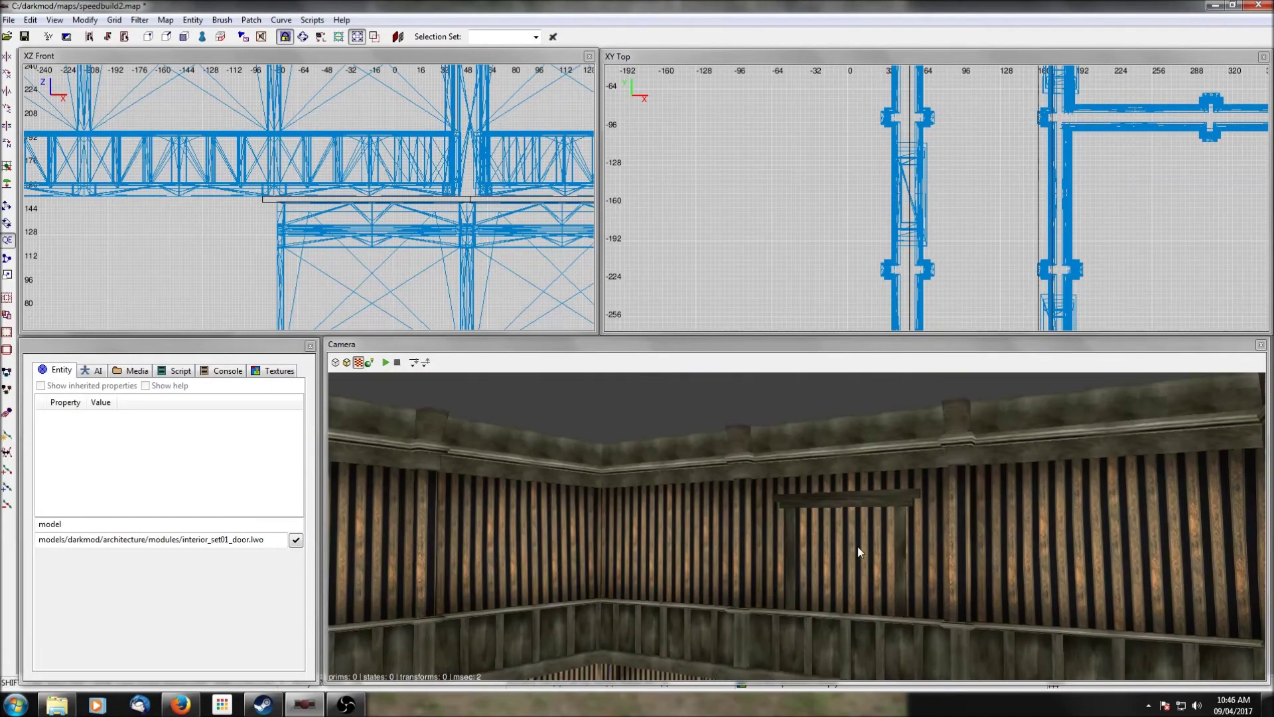
shift+click(858, 551)
right_click(716, 295)
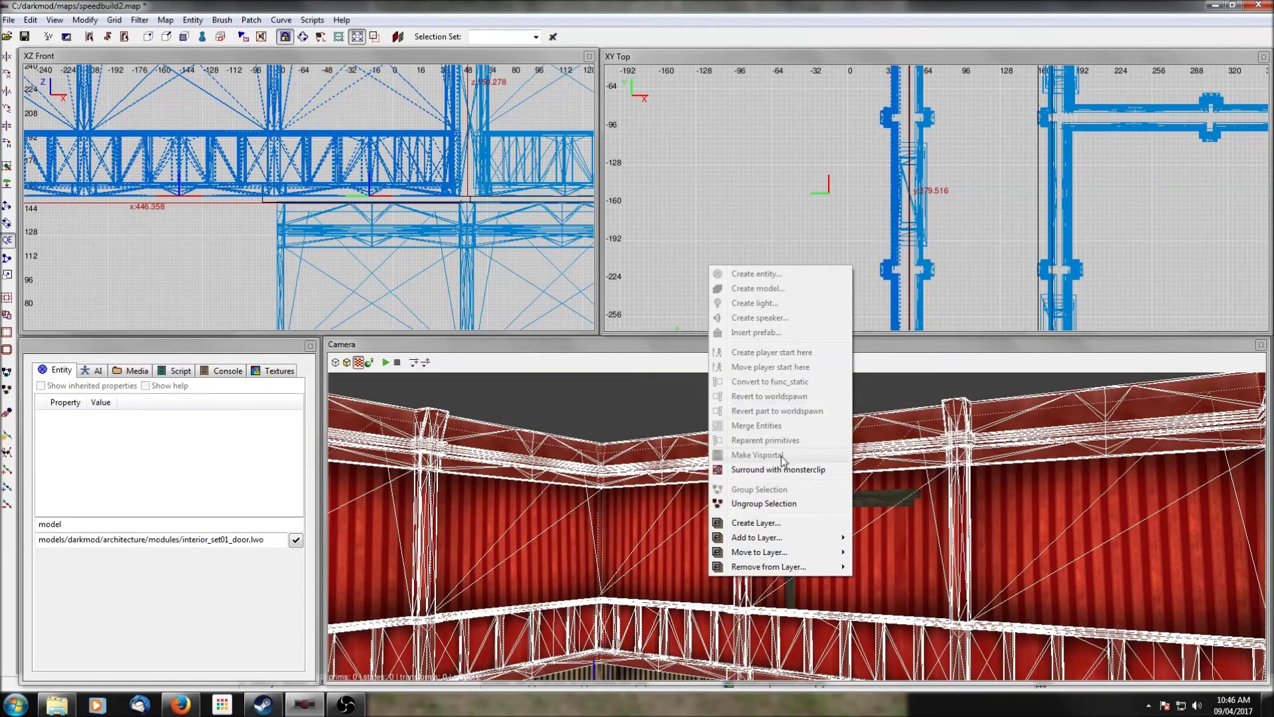
click(749, 499)
key(Escape)
Step: Change the alcove room's east wall panel behind the corridor door frame to the model interior_set01_door_empty.lwo
shift+click(842, 570)
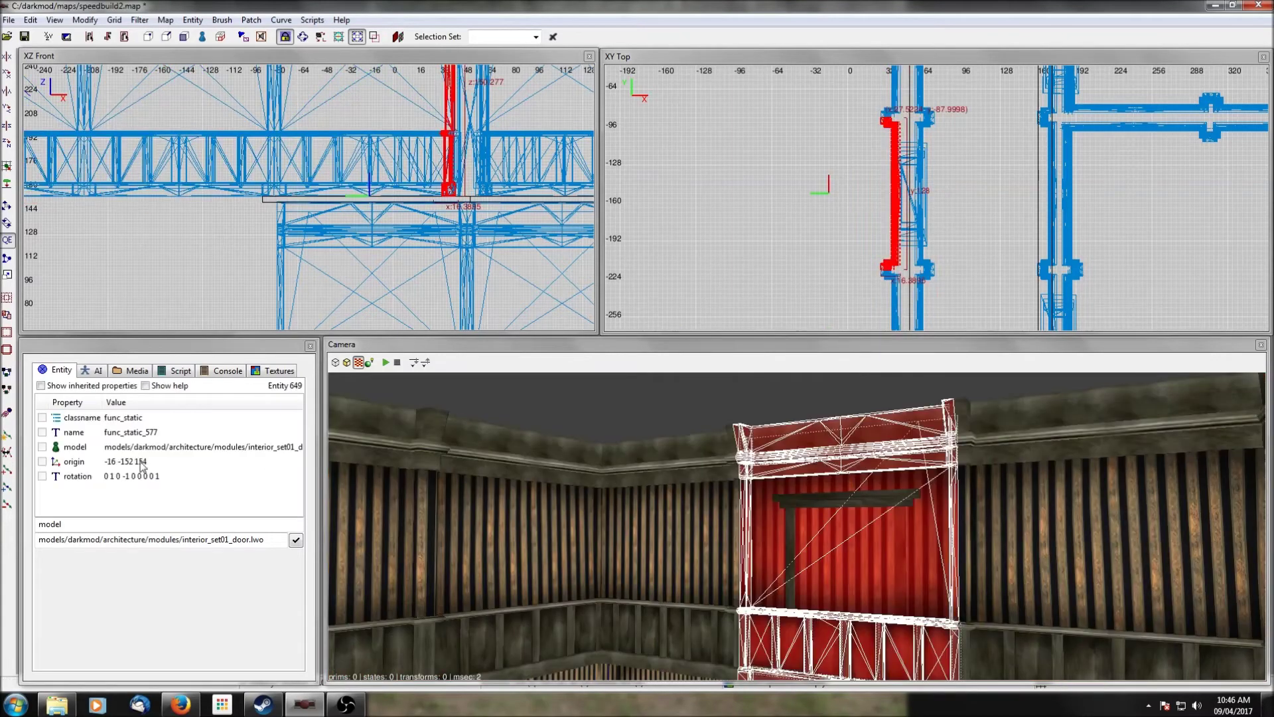
click(74, 448)
click(136, 616)
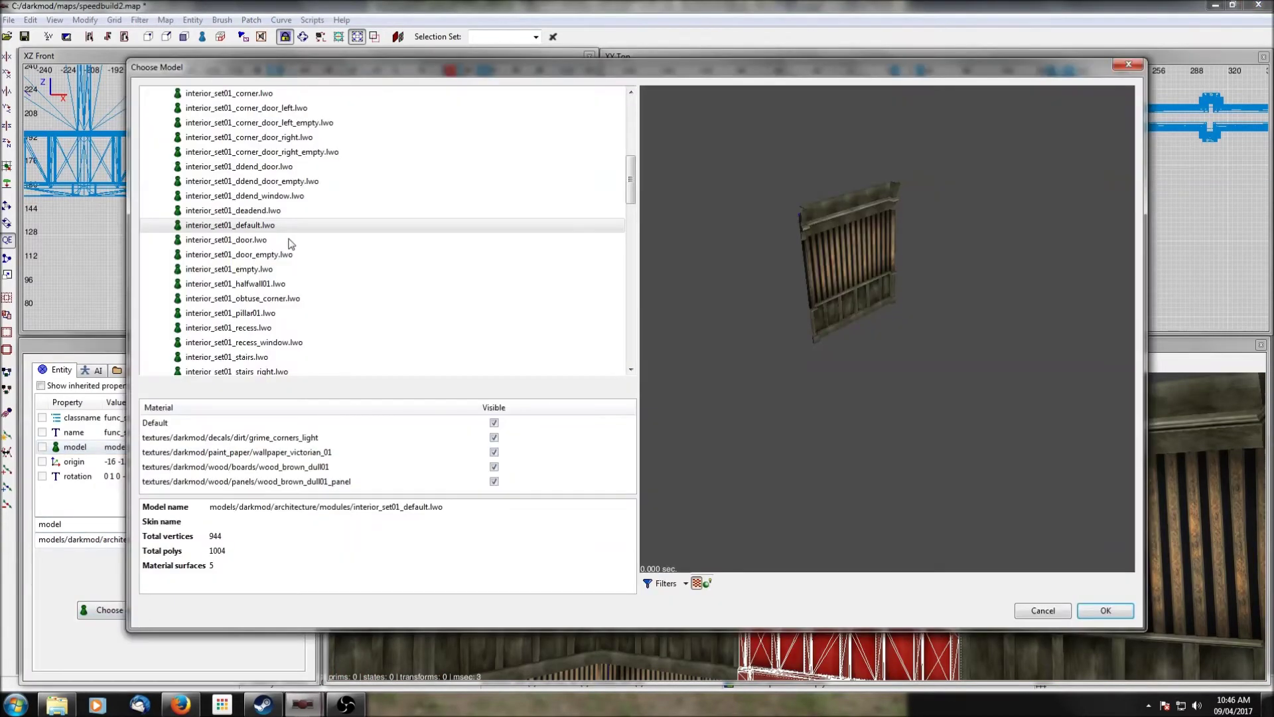
click(252, 258)
click(1131, 610)
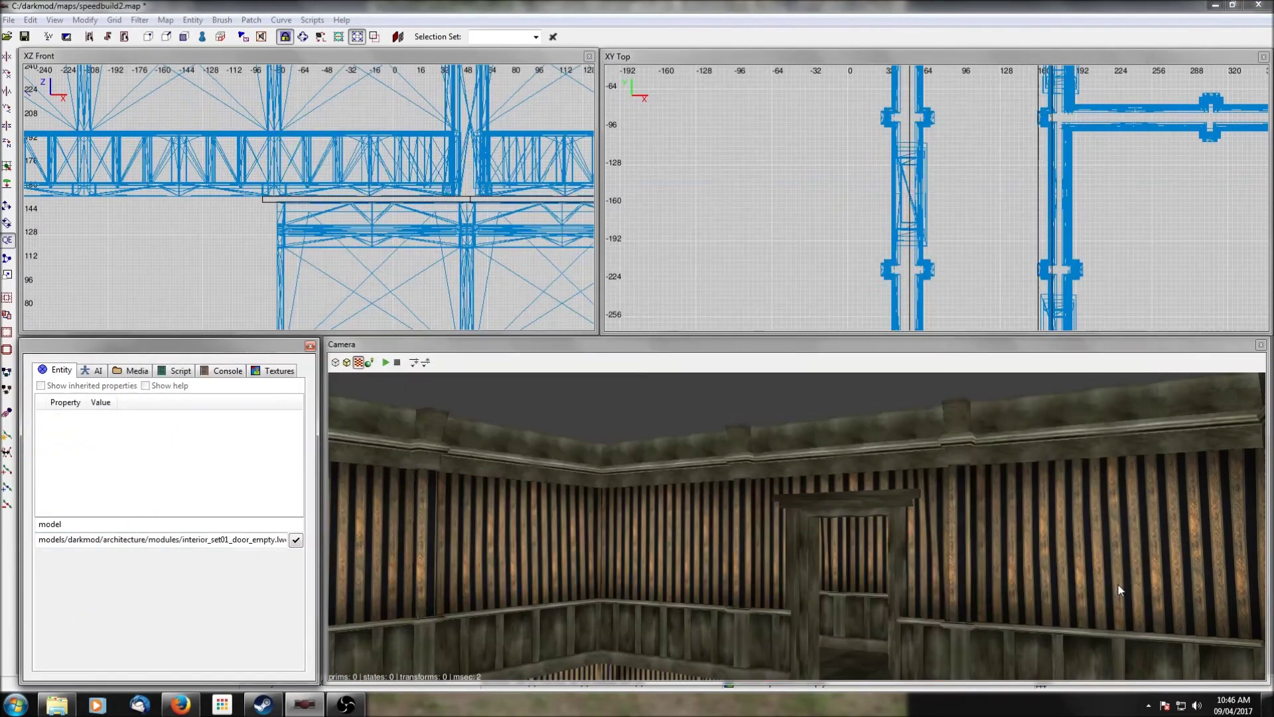
Step: Extend the upper corridor's floor brush west so that it lies under the whole alcove room
right_click(796, 525)
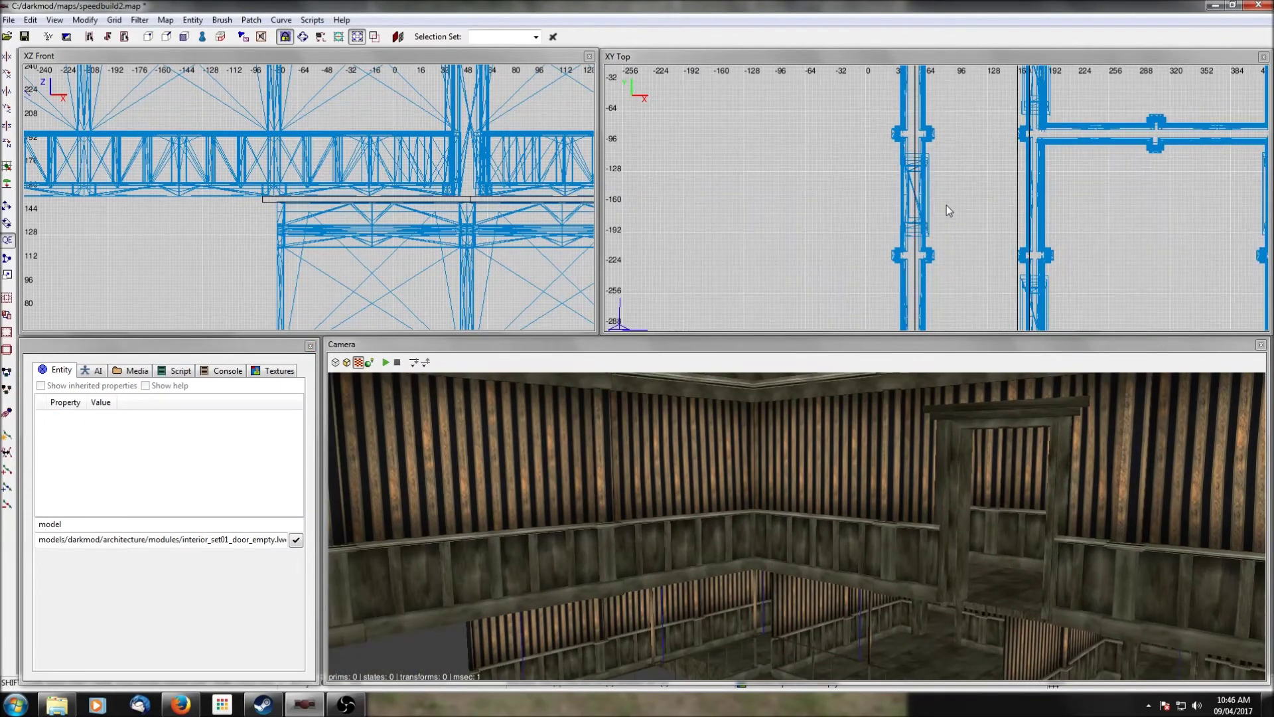
shift+click(946, 205)
scroll(946, 205, down, 5)
drag(910, 185, 766, 192)
key(Escape)
Step: Change the alcove module on the room's west wall to the model interior_set01_recess_window.lwo
right_click(962, 523)
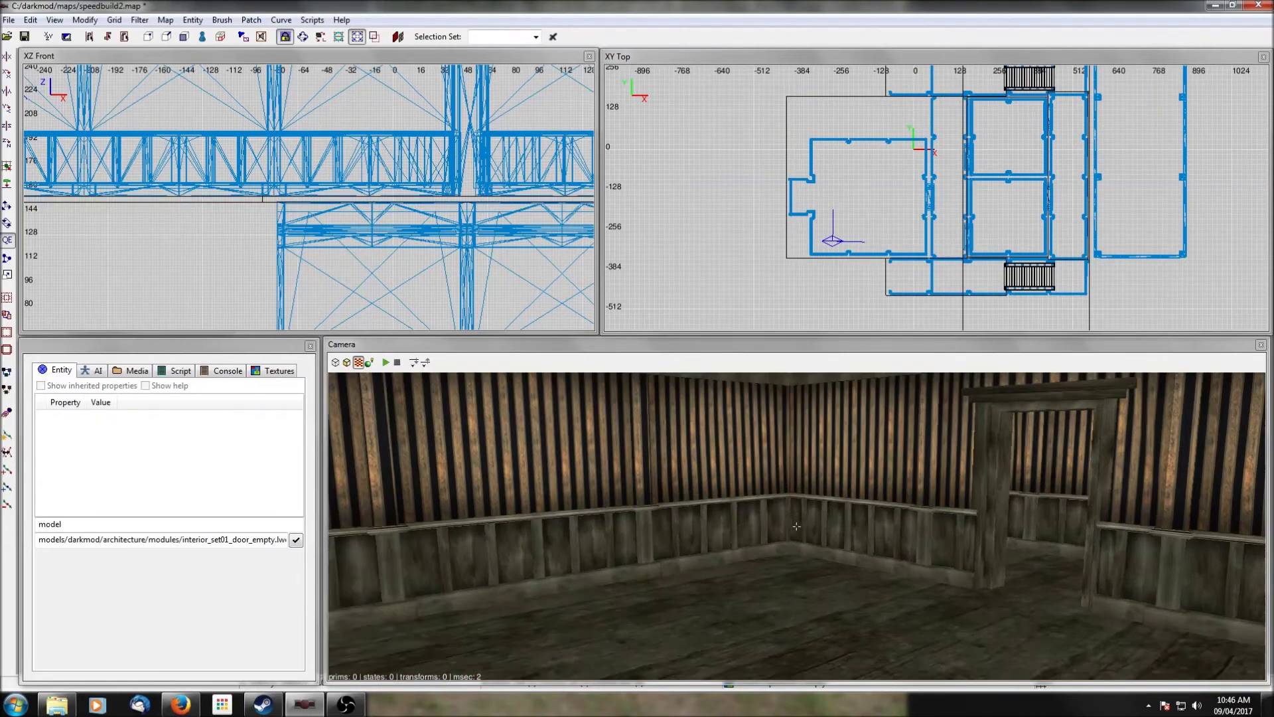
right_click(962, 523)
right_click(962, 528)
right_click(962, 529)
shift+click(847, 535)
click(78, 452)
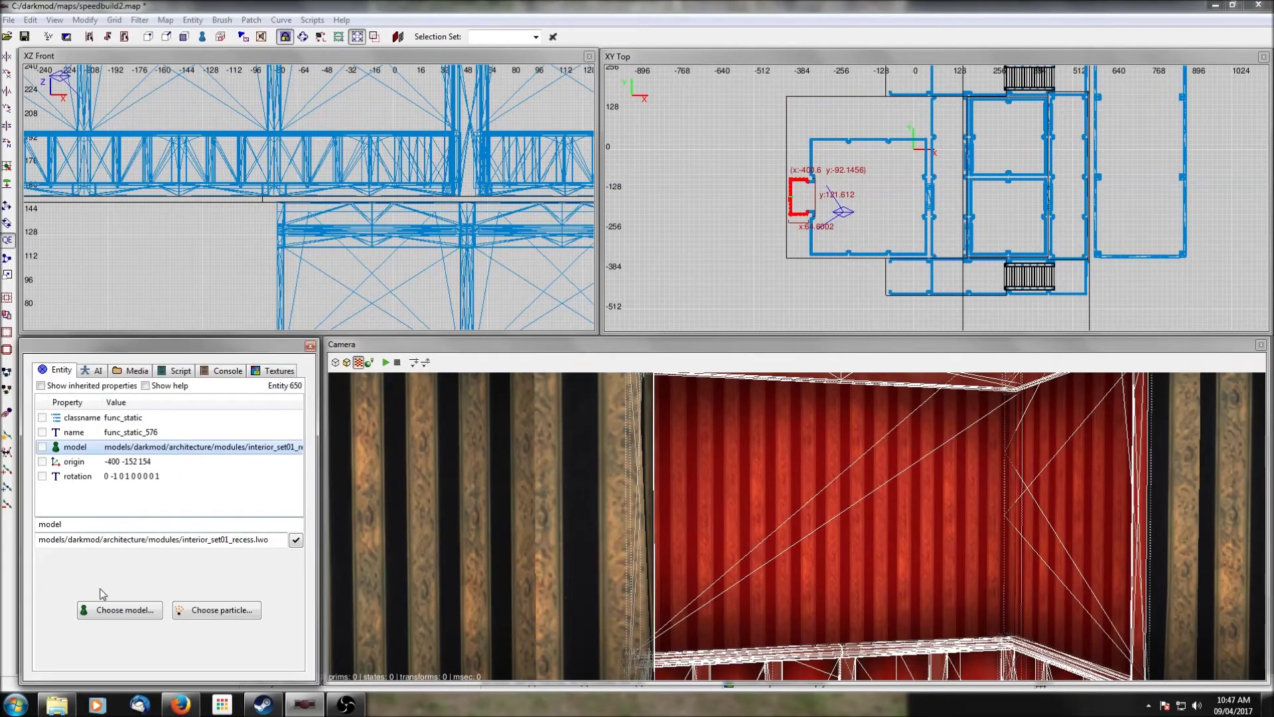
click(112, 605)
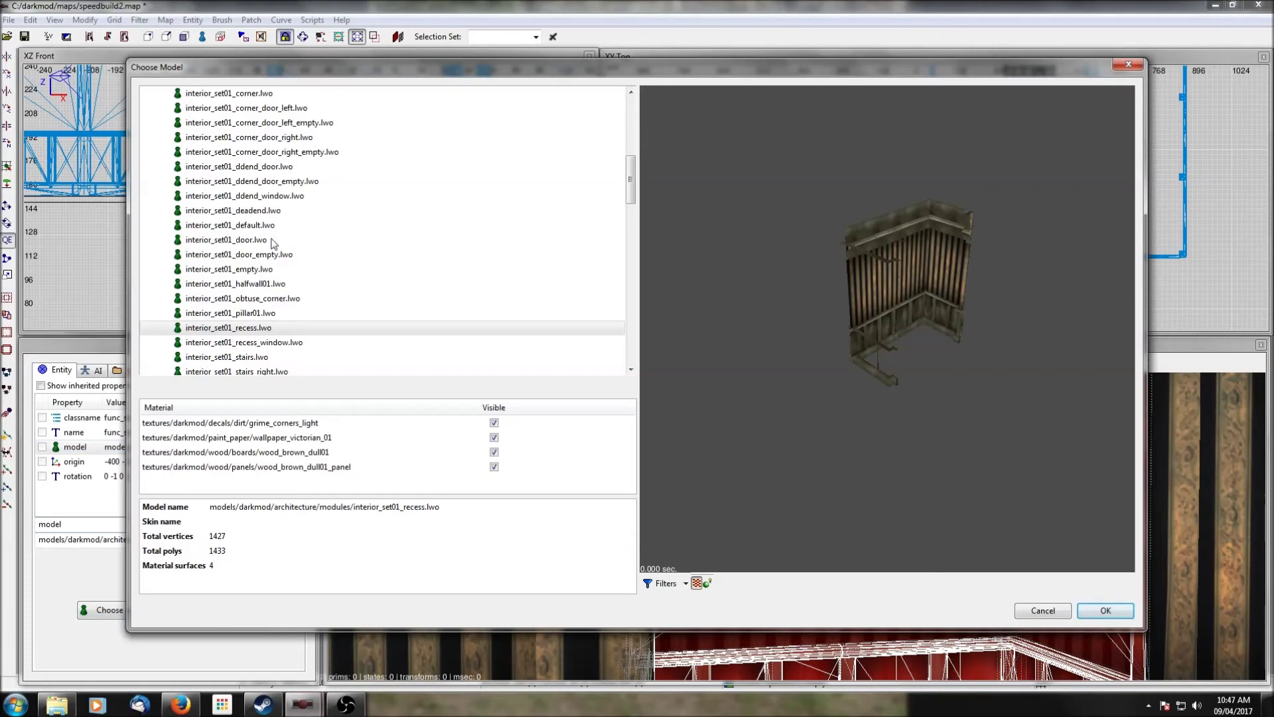
click(261, 196)
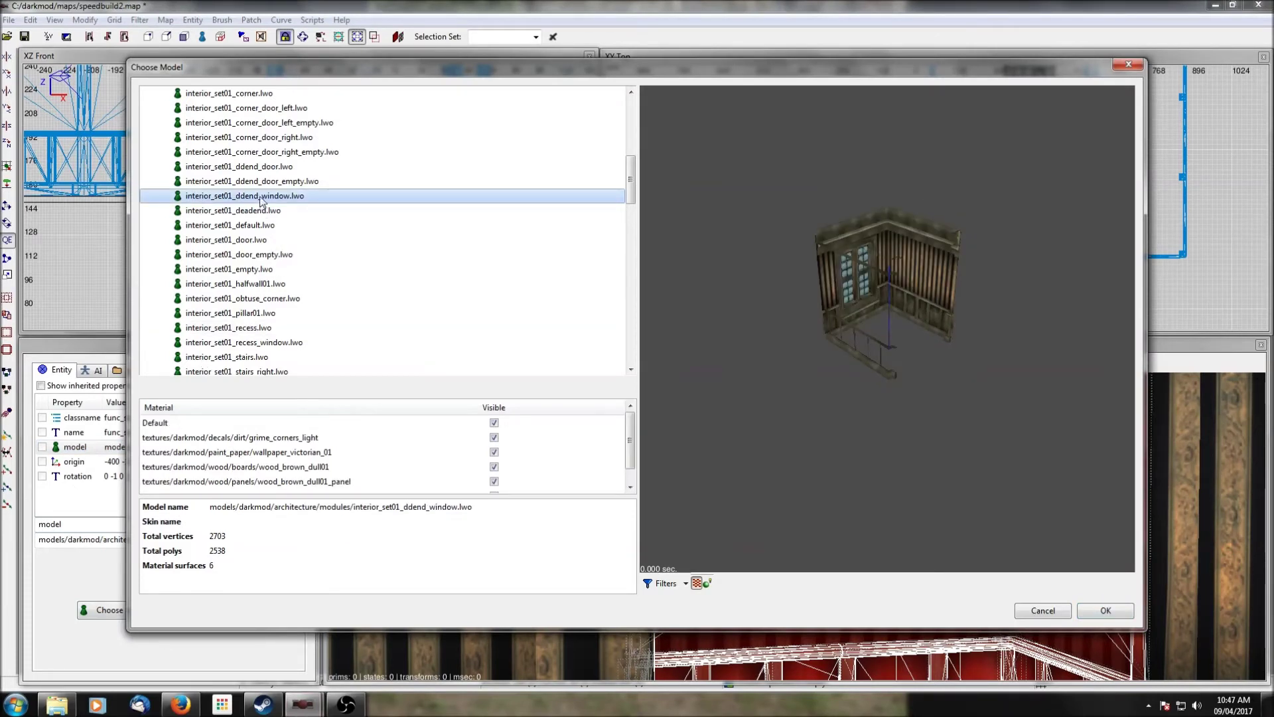
scroll(262, 199, down, 2)
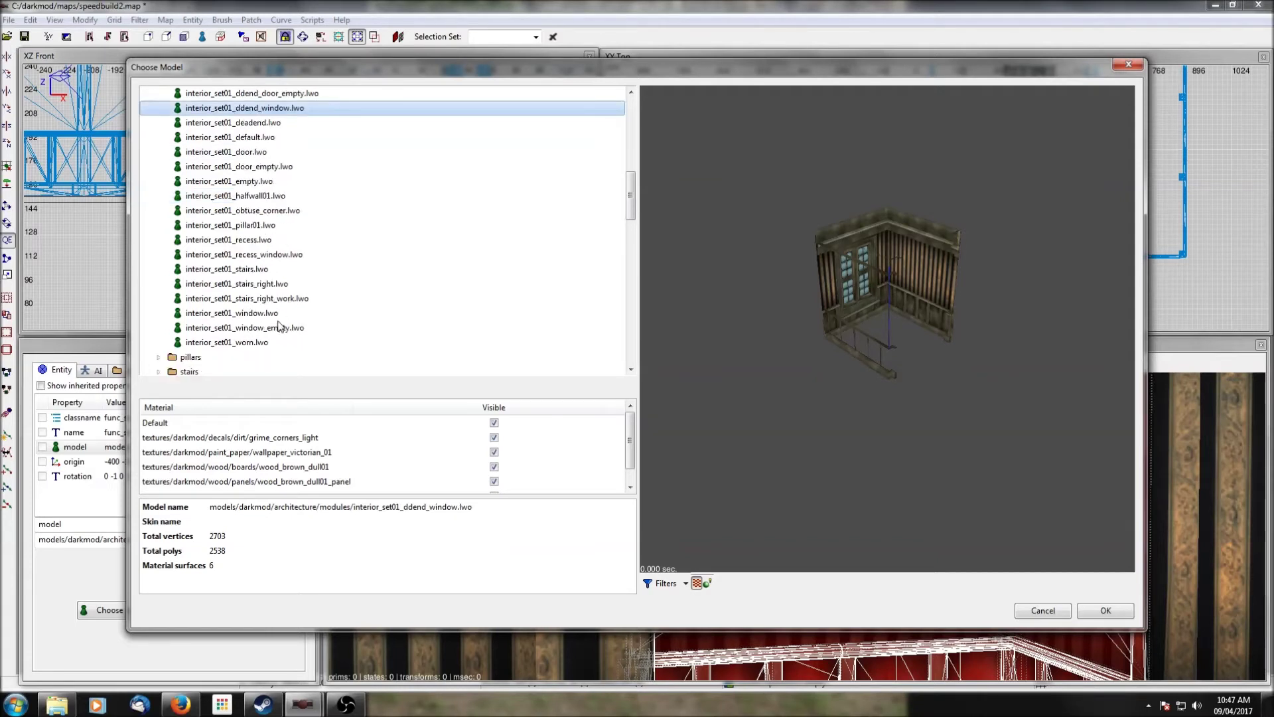
click(251, 255)
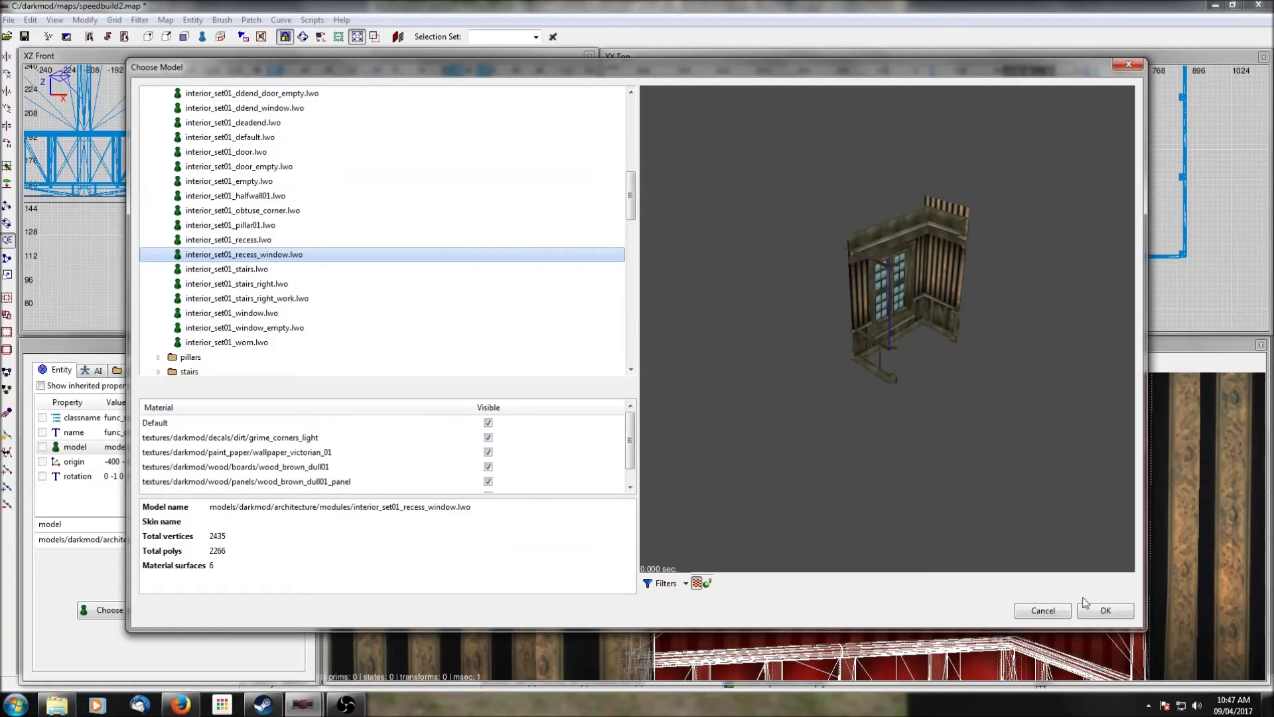
click(1105, 610)
right_click(1105, 612)
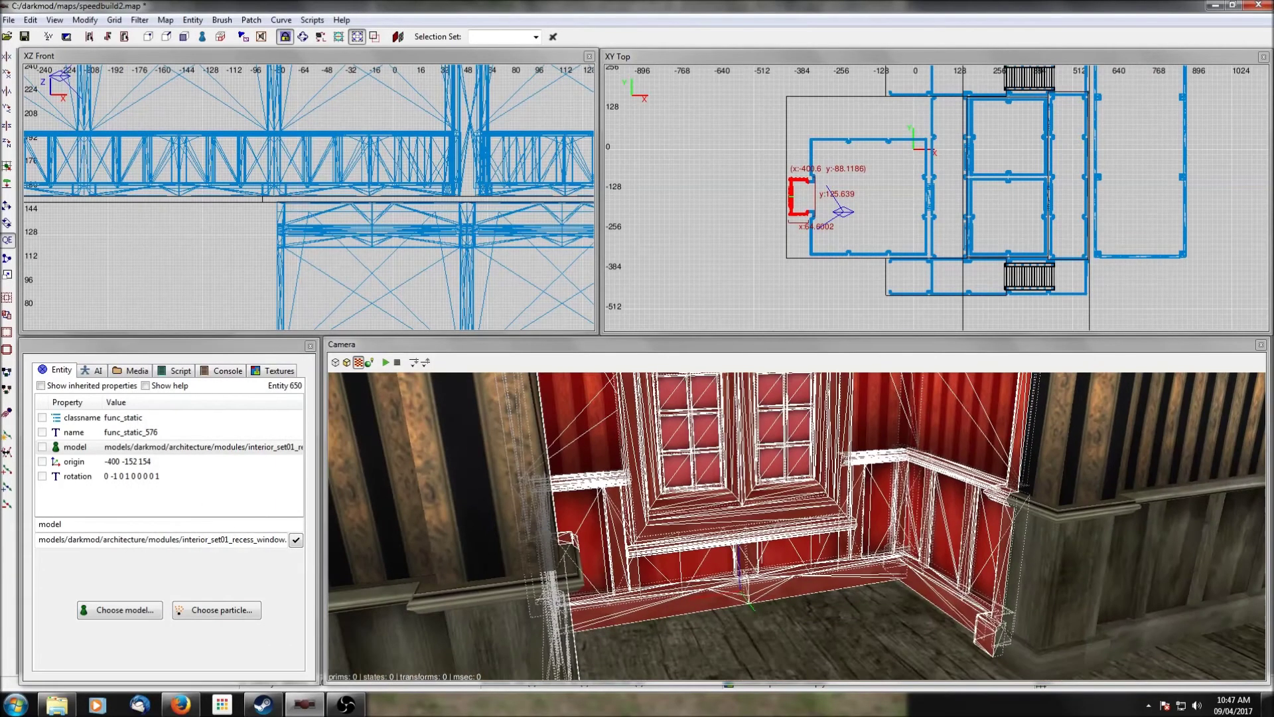
key(Escape)
Step: Change the middle wall panel on the alcove room's north side to the model interior_set01_empty.lwo
right_click(1106, 611)
right_click(1106, 611)
right_click(1106, 611)
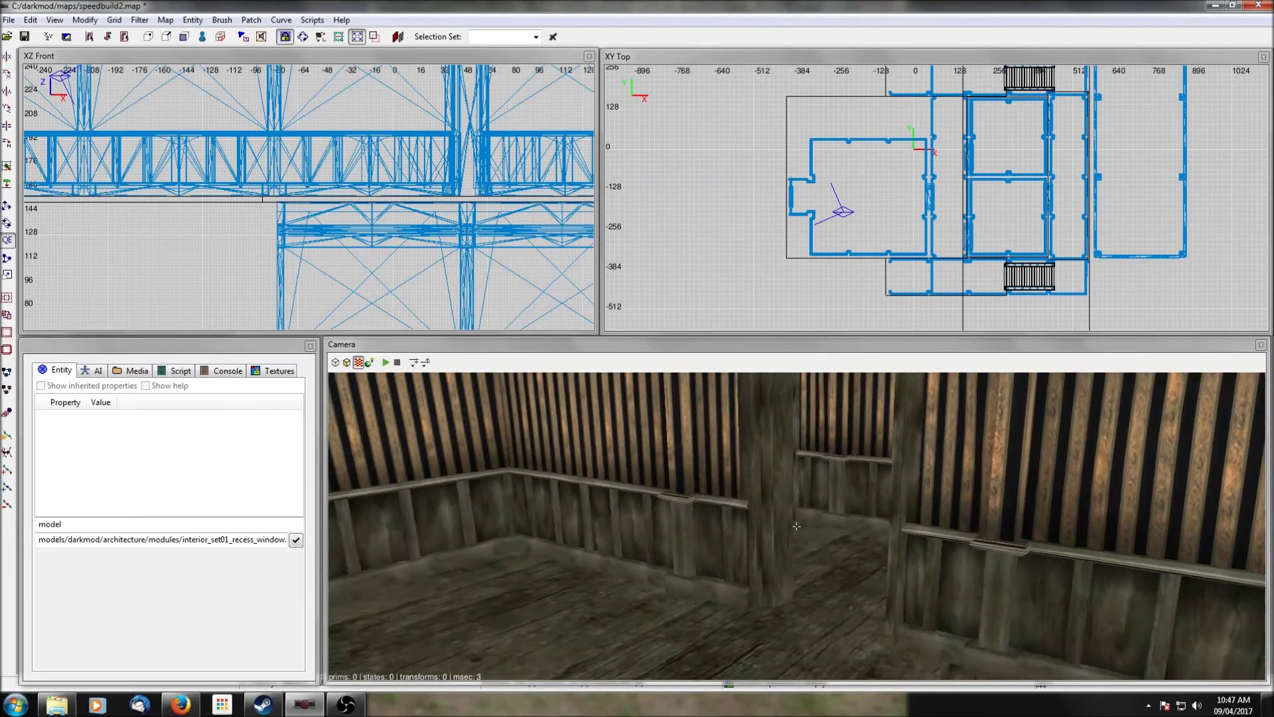
right_click(796, 525)
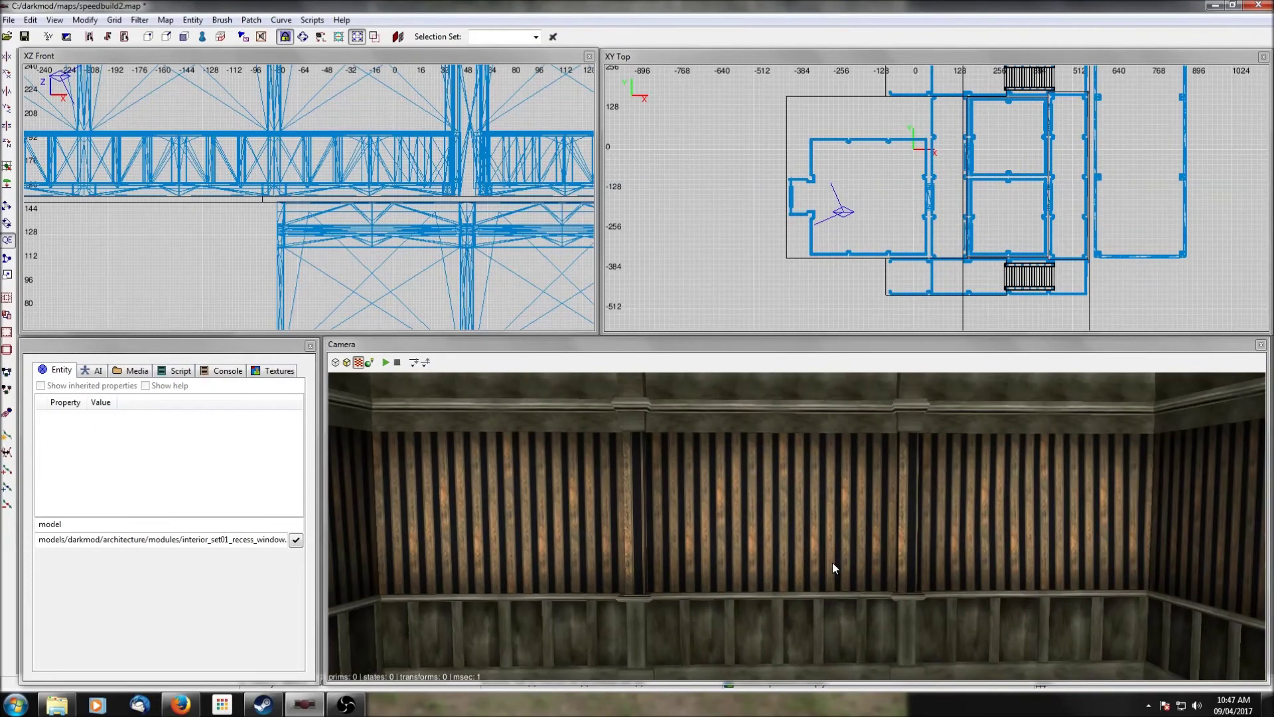
shift+click(758, 524)
click(72, 449)
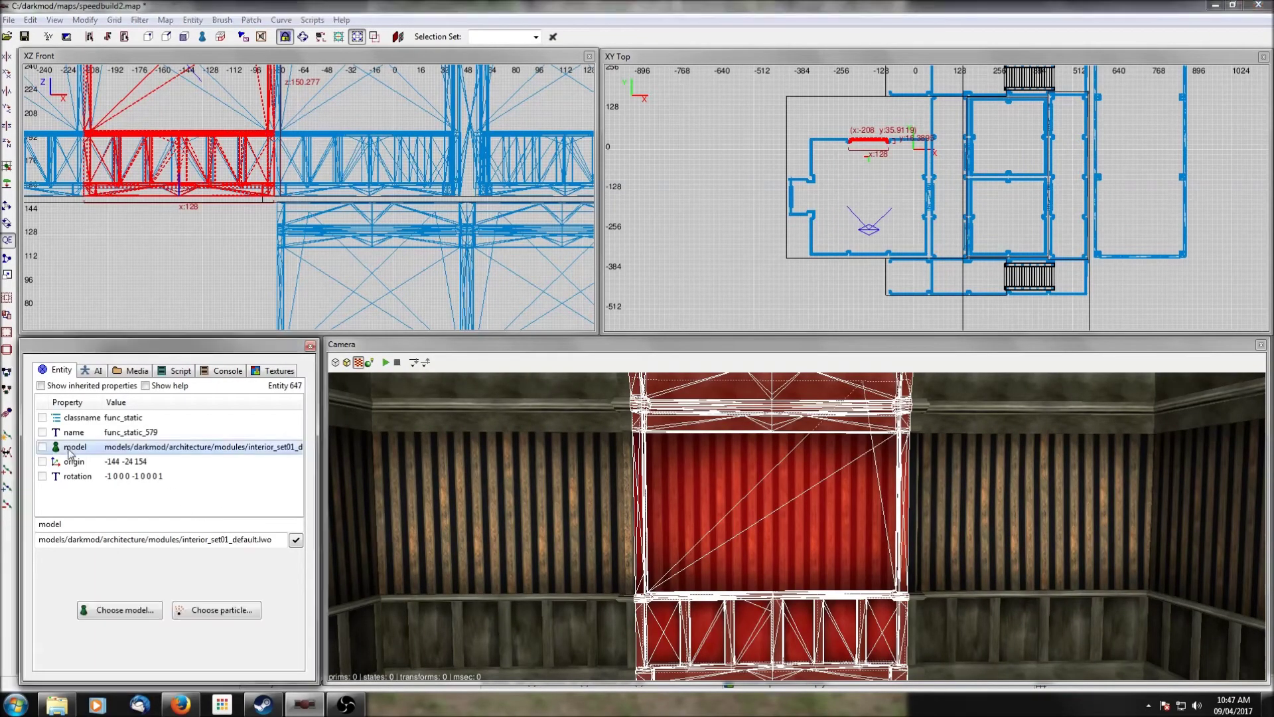
click(111, 609)
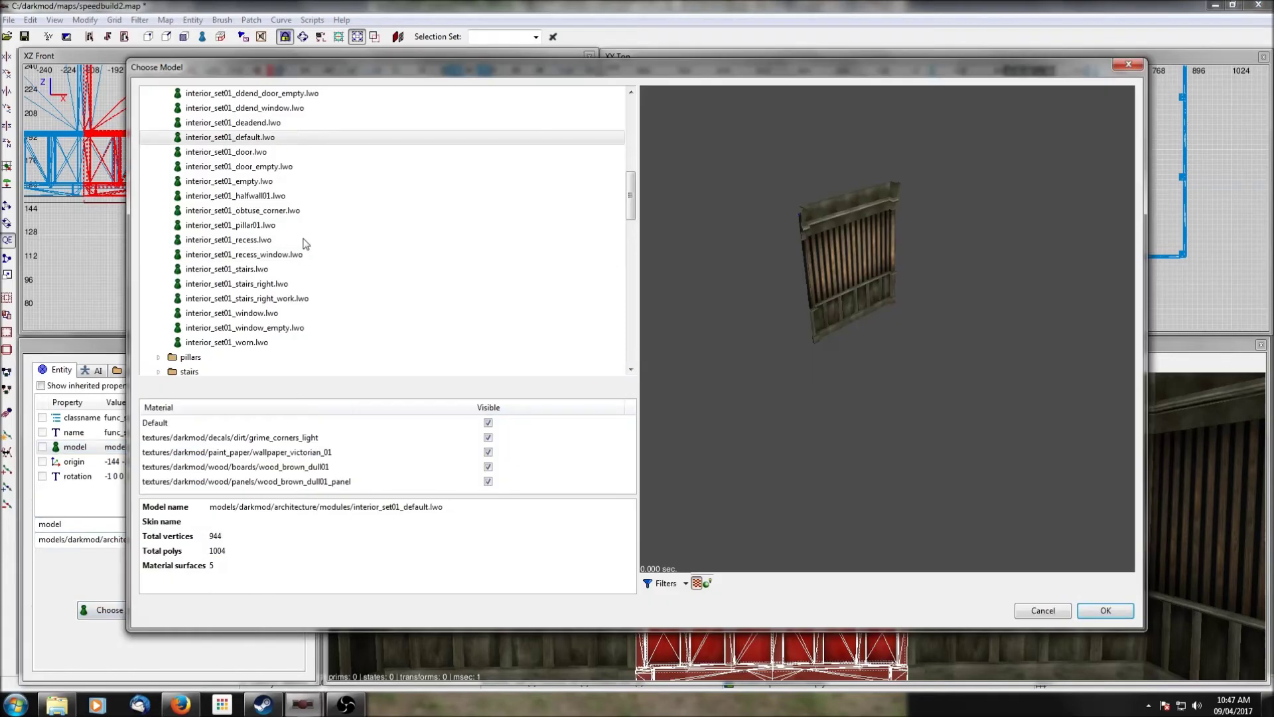
click(246, 314)
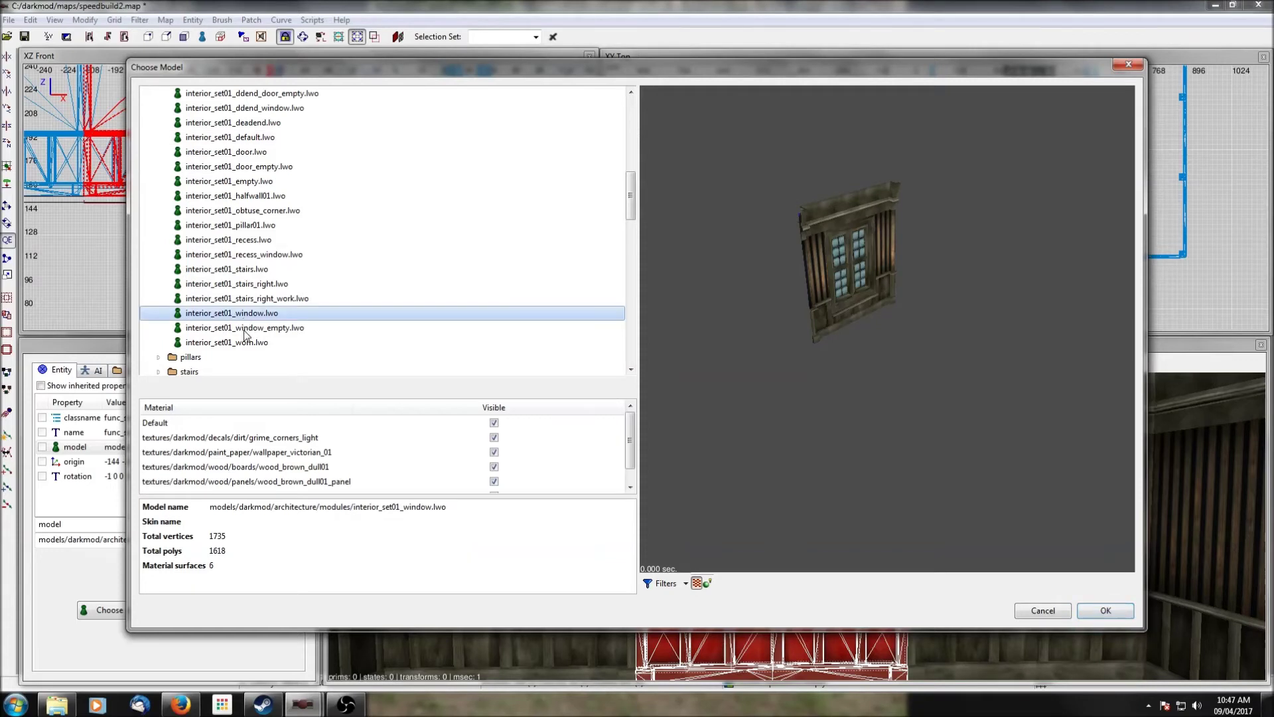
click(244, 329)
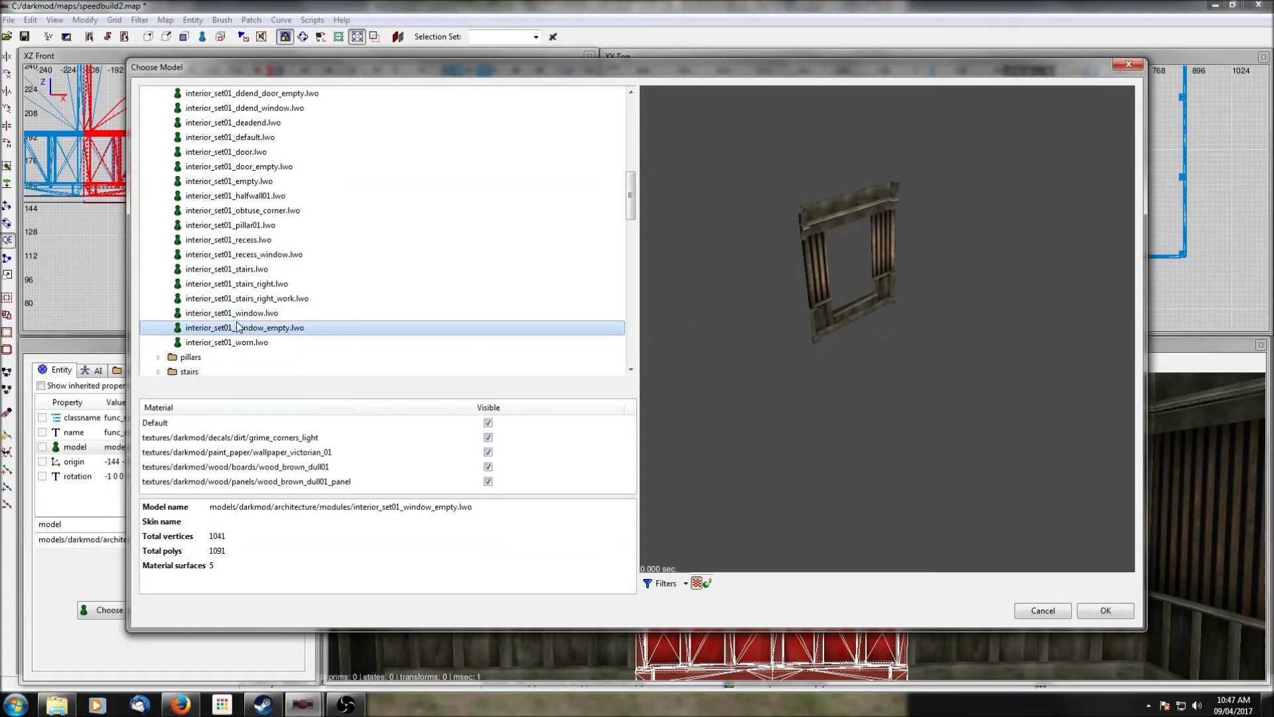
scroll(240, 283, up, 1)
click(243, 226)
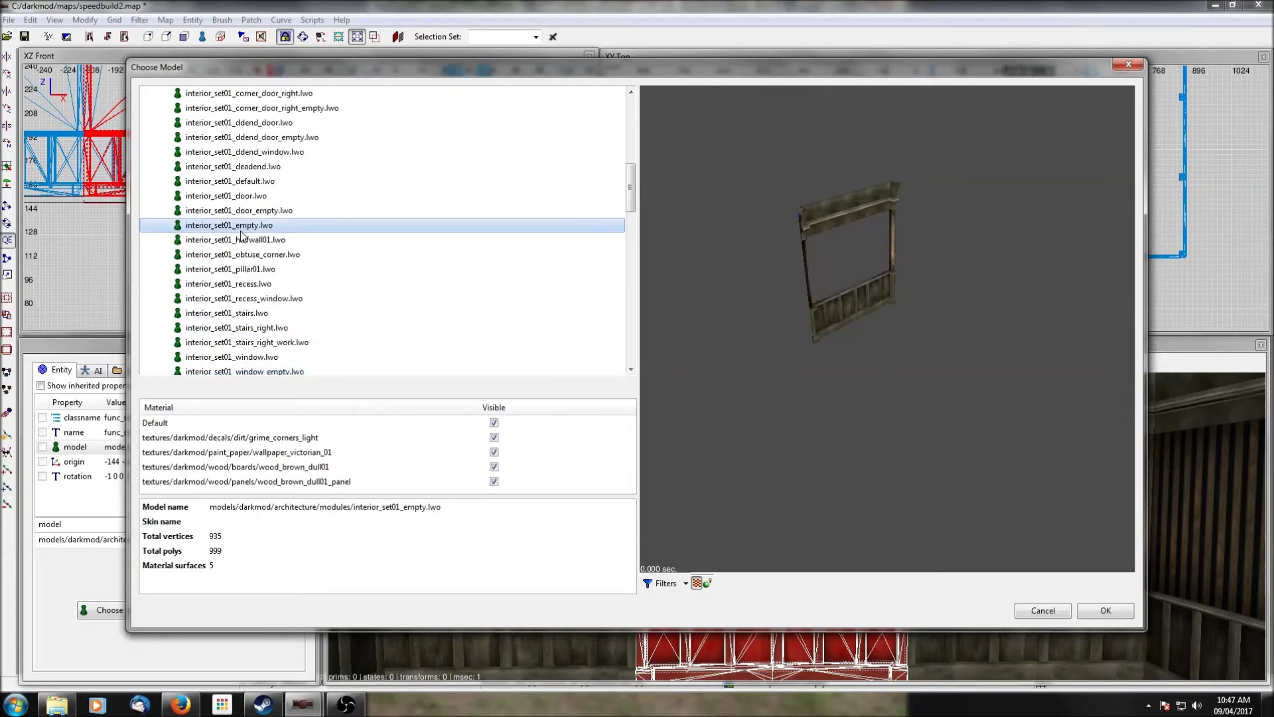
click(1096, 614)
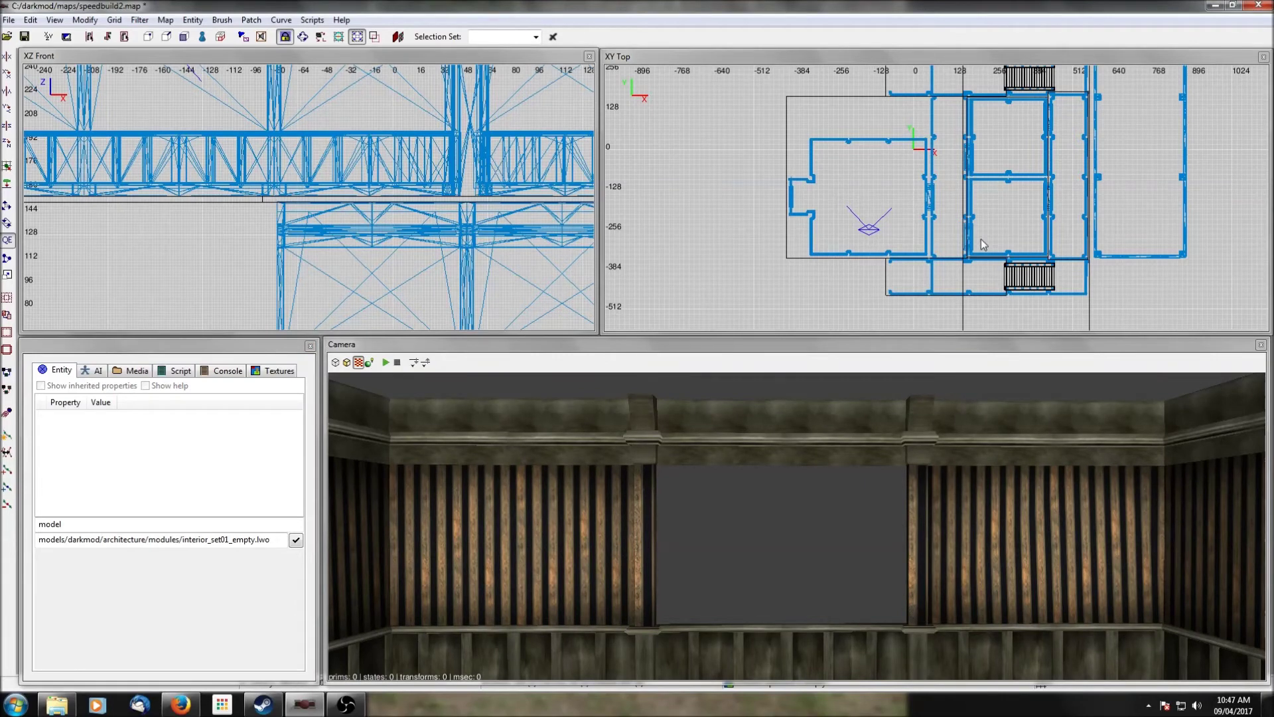
Step: Draw a wood brush about 126 wide, 14 deep and 86 high to fill the opening in the alcove room's north wall
scroll(861, 149, up, 8)
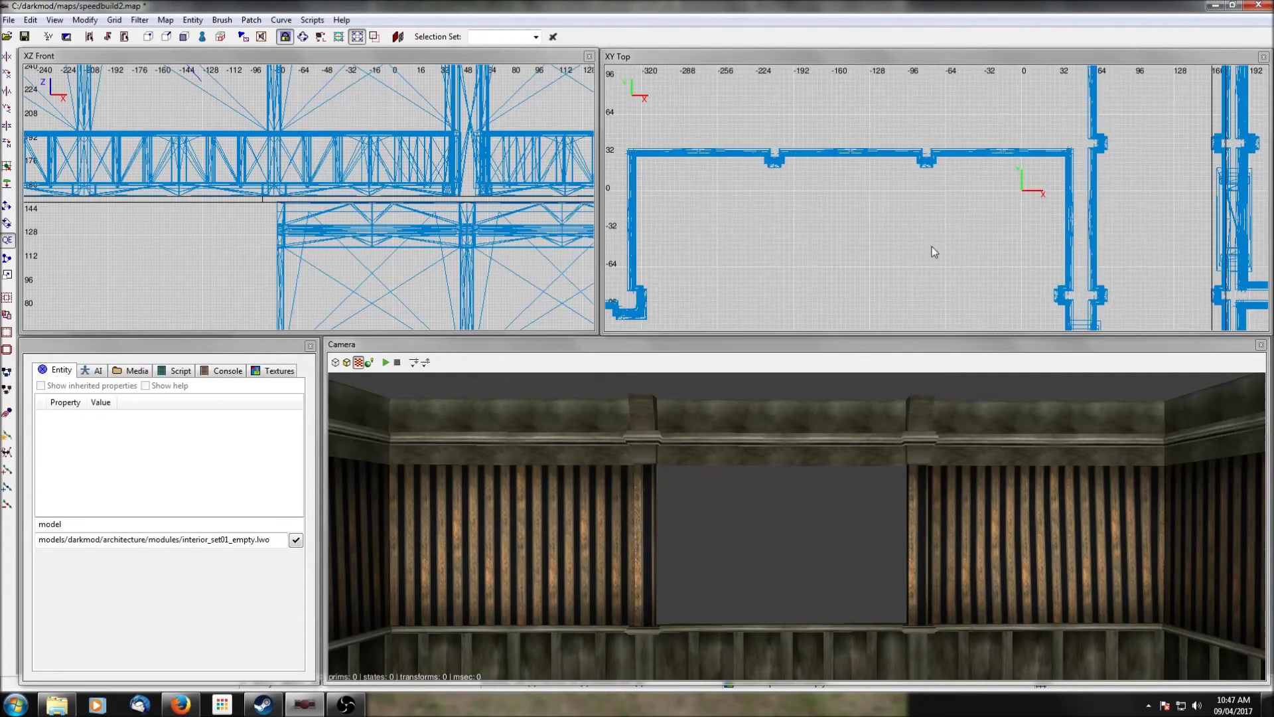
drag(684, 109, 920, 138)
scroll(408, 98, down, 3)
drag(251, 84, 251, 101)
drag(250, 209, 252, 180)
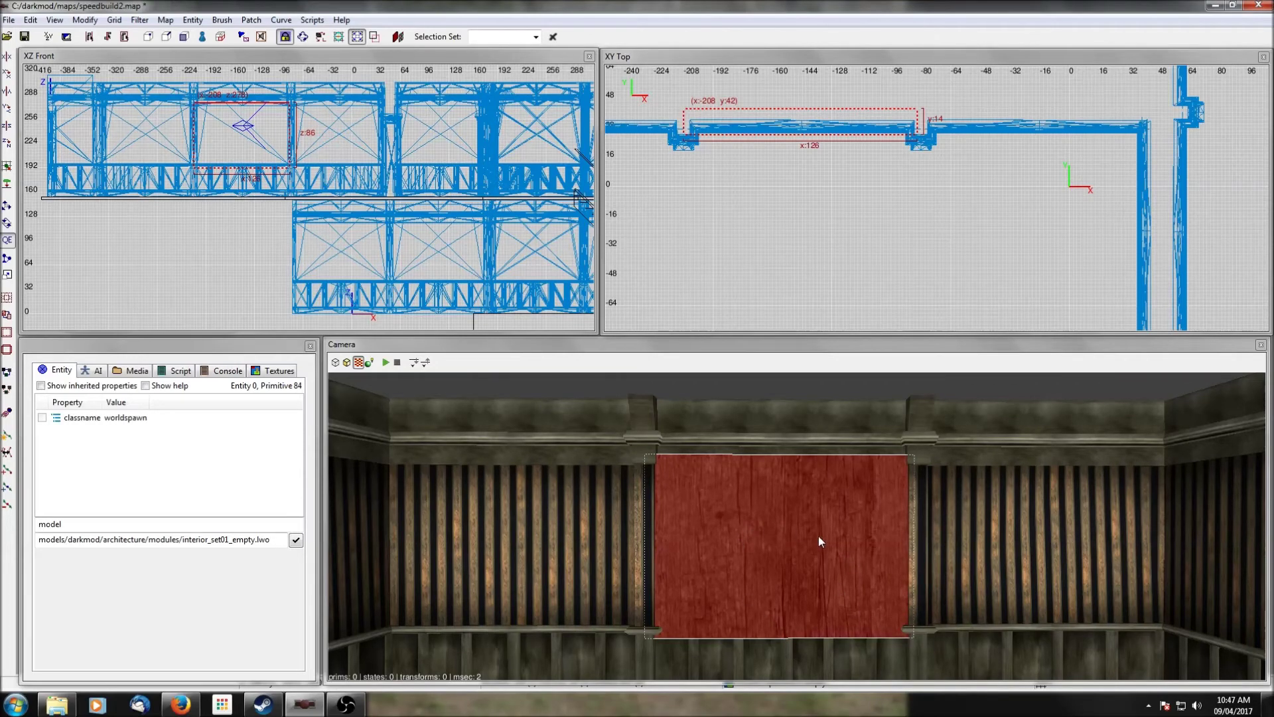
Step: Move the filler brush about 8 units north so that it sits recessed behind the north wall's opening, and clear the selection
key(Escape)
scroll(940, 503, up, 3)
shift+click(886, 507)
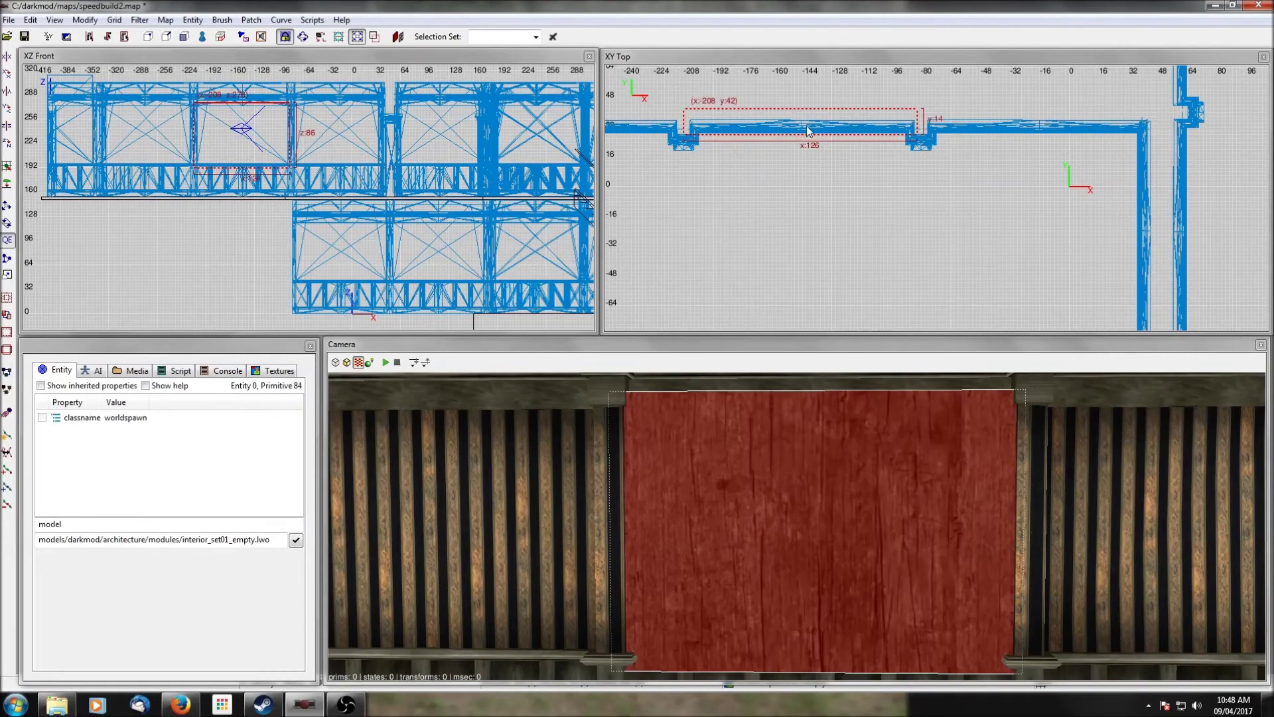
drag(804, 112, 804, 109)
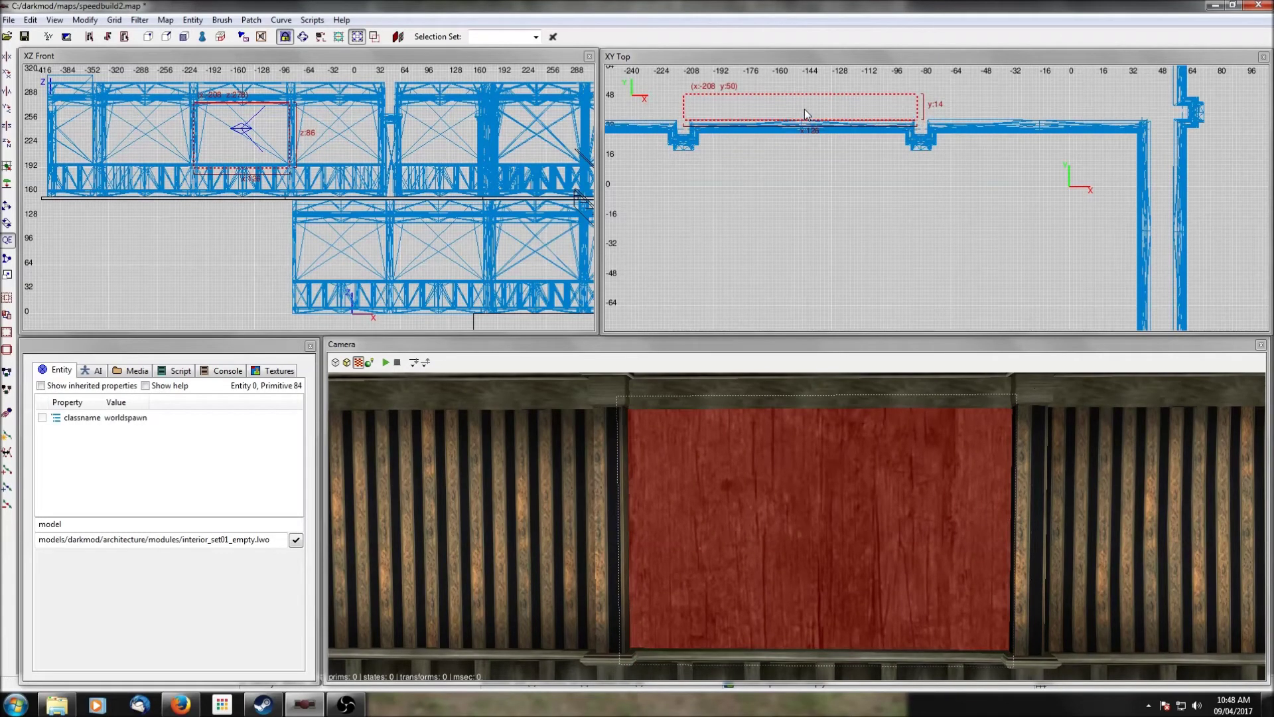
key(Escape)
Step: Examine the alcove room with its recessed wood panel, and the upper corridor outside its doorway
right_click(899, 595)
scroll(898, 595, down, 2)
right_click(898, 594)
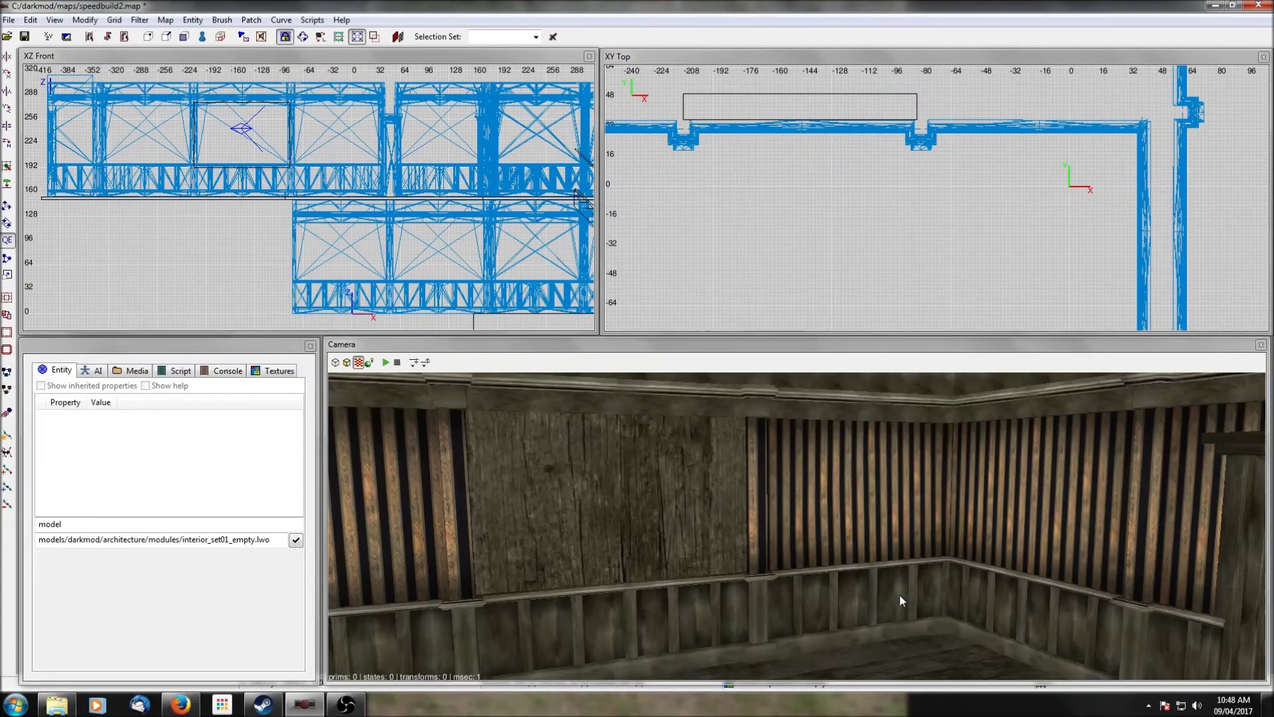
right_click(899, 599)
right_click(939, 572)
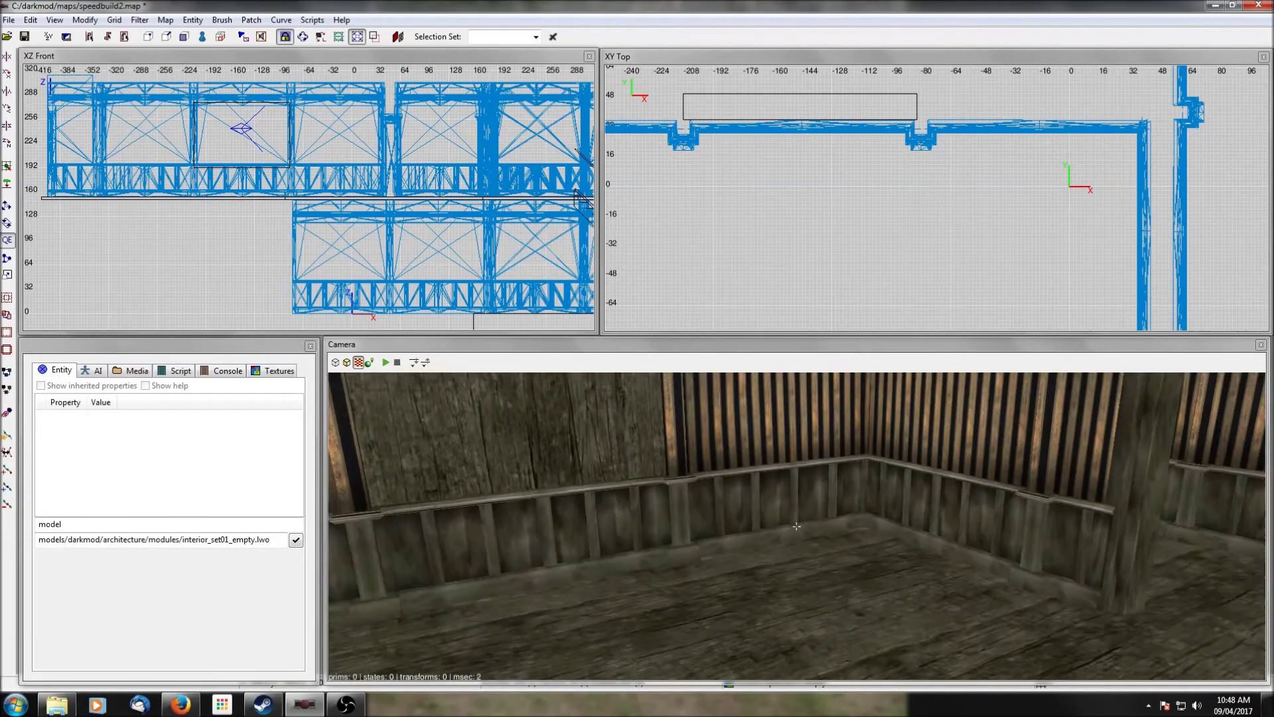
right_click(938, 567)
scroll(938, 567, up, 4)
right_click(938, 567)
right_click(939, 567)
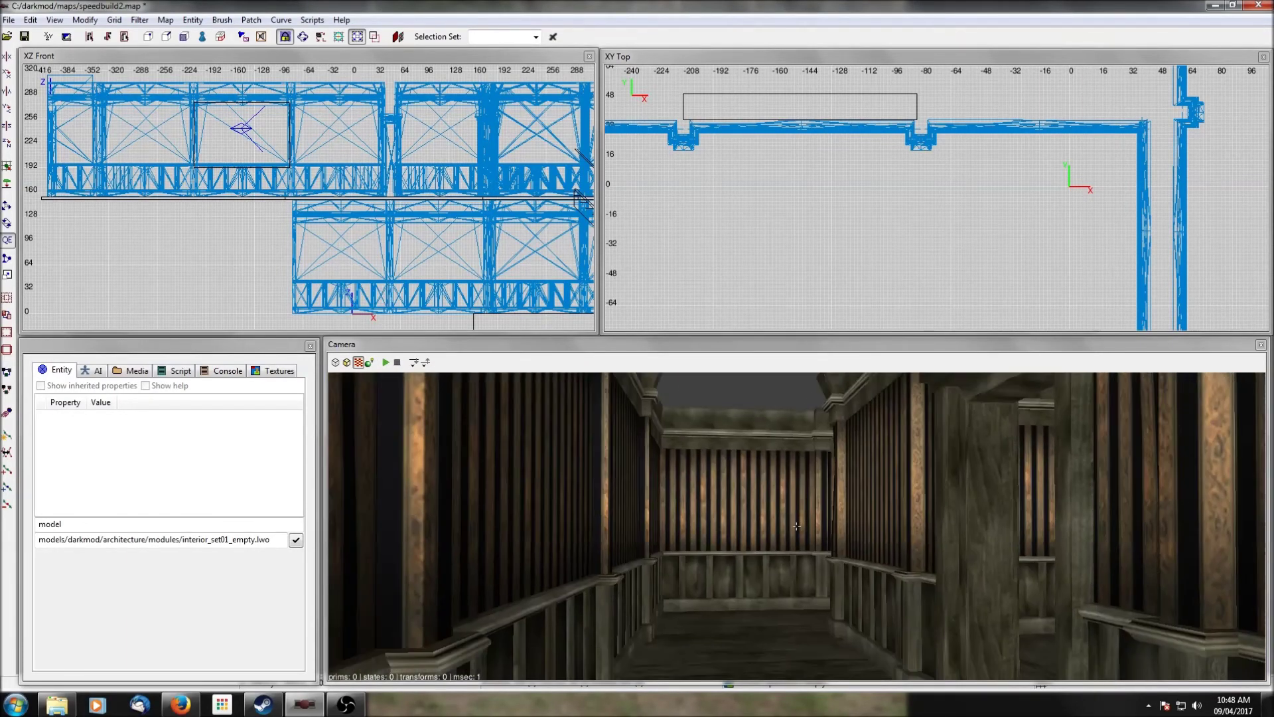
right_click(938, 567)
right_click(938, 568)
scroll(938, 568, up, 4)
right_click(938, 567)
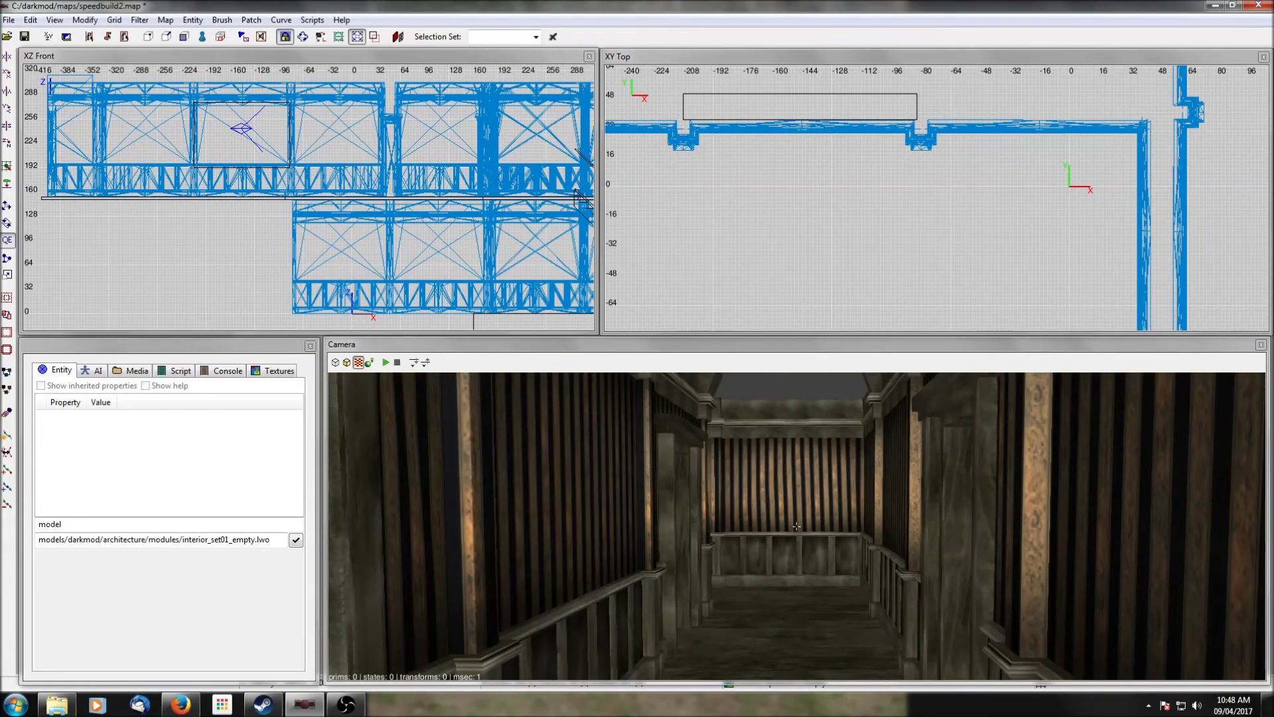
Step: Examine the stairwell and its staircase between the two storeys, and look back along the upper corridor
right_click(934, 567)
scroll(934, 568, up, 4)
right_click(934, 567)
right_click(934, 568)
scroll(934, 568, up, 4)
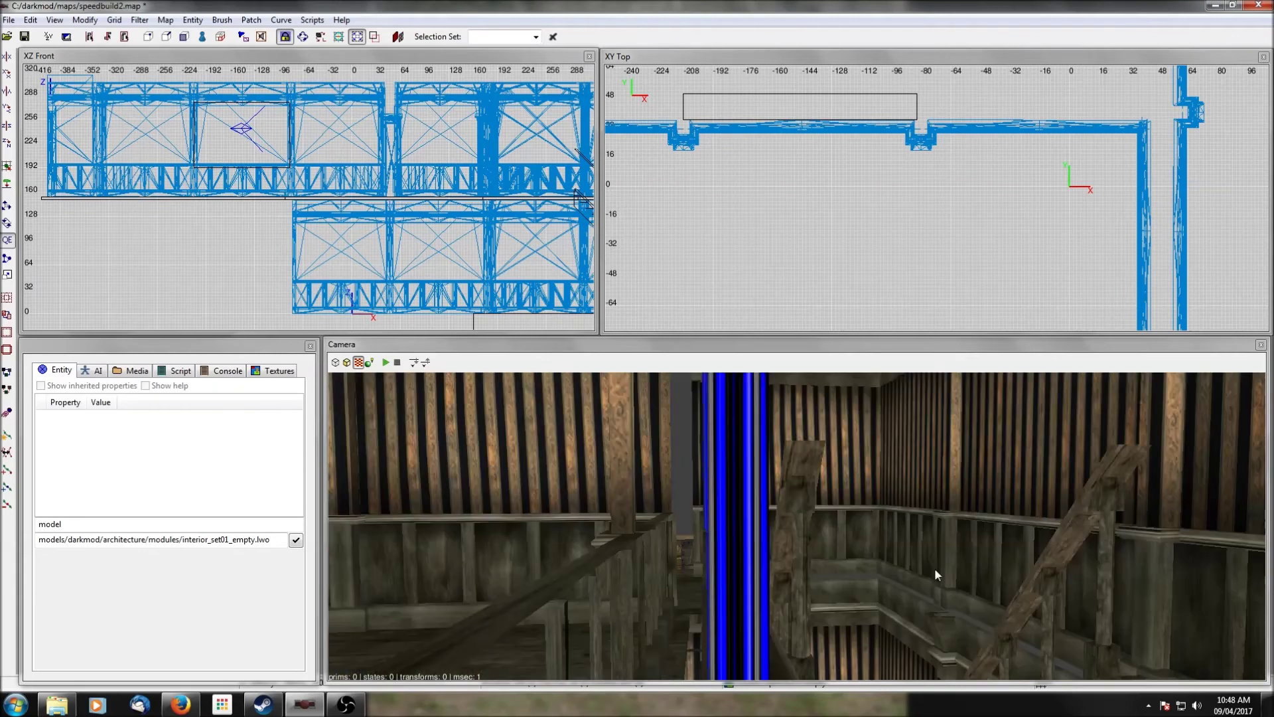
right_click(934, 568)
right_click(934, 568)
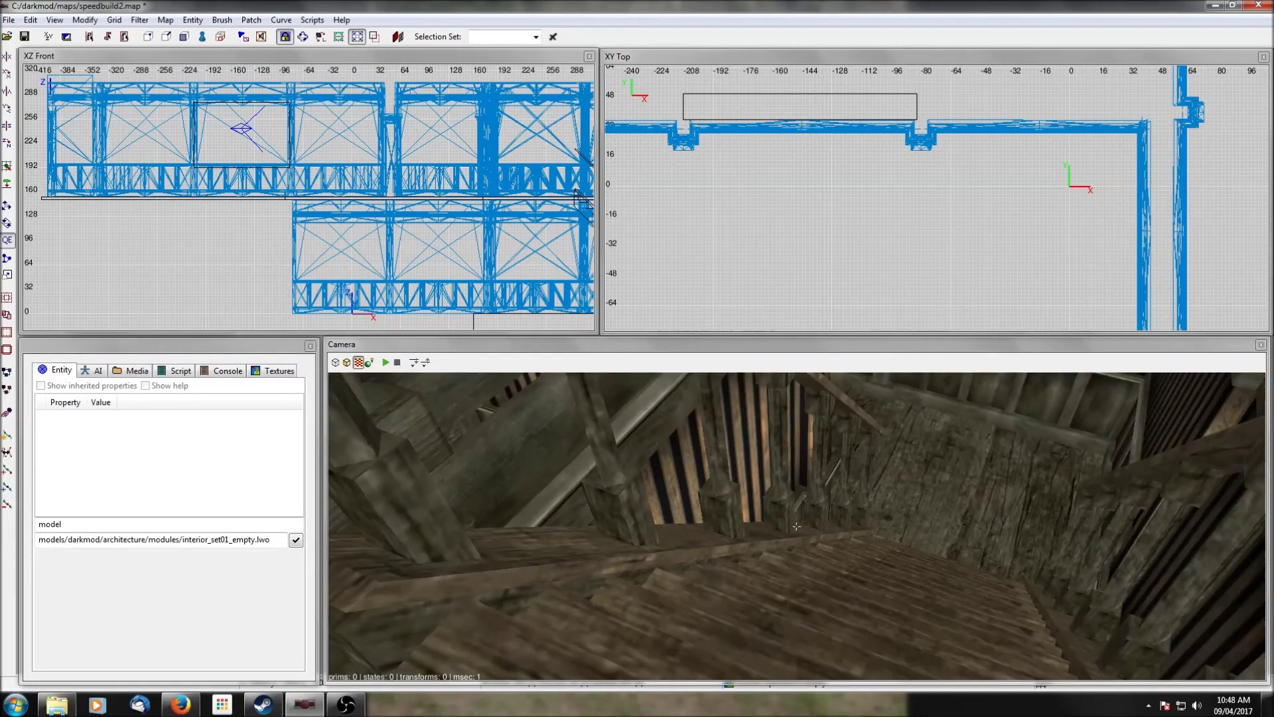
right_click(908, 462)
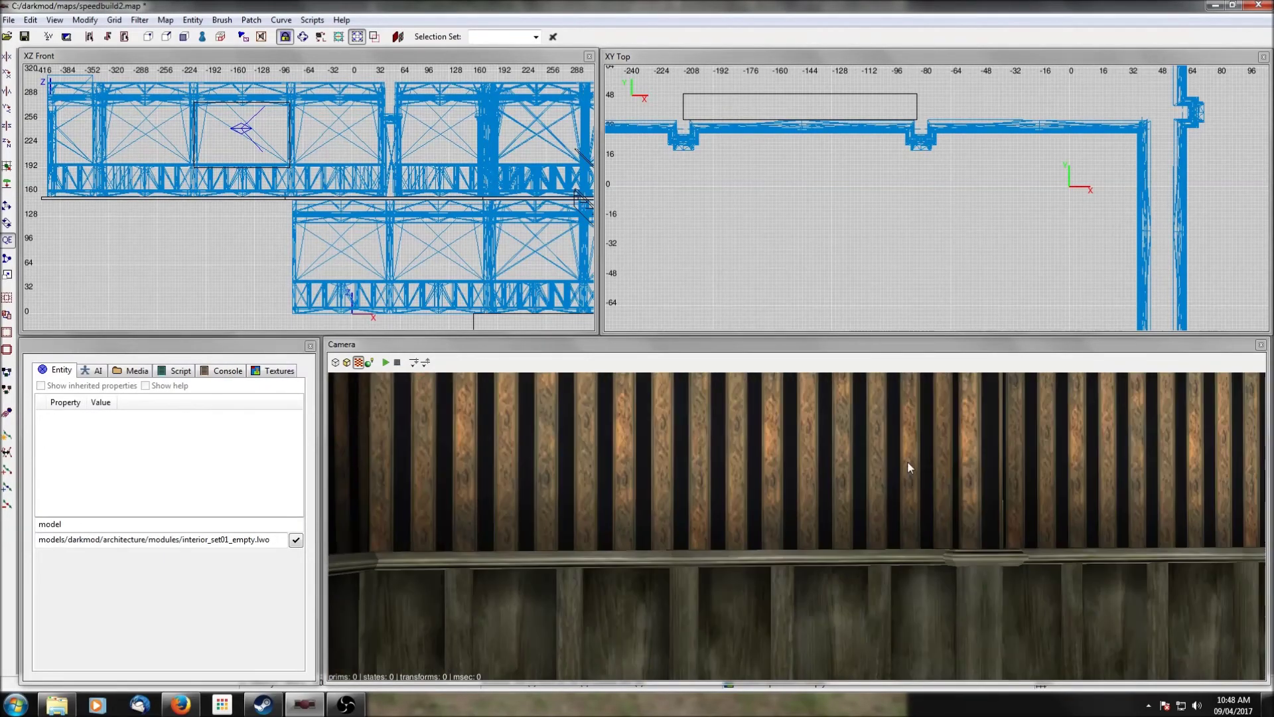
key(Right)
key(Right)
key(Up)
key(Right)
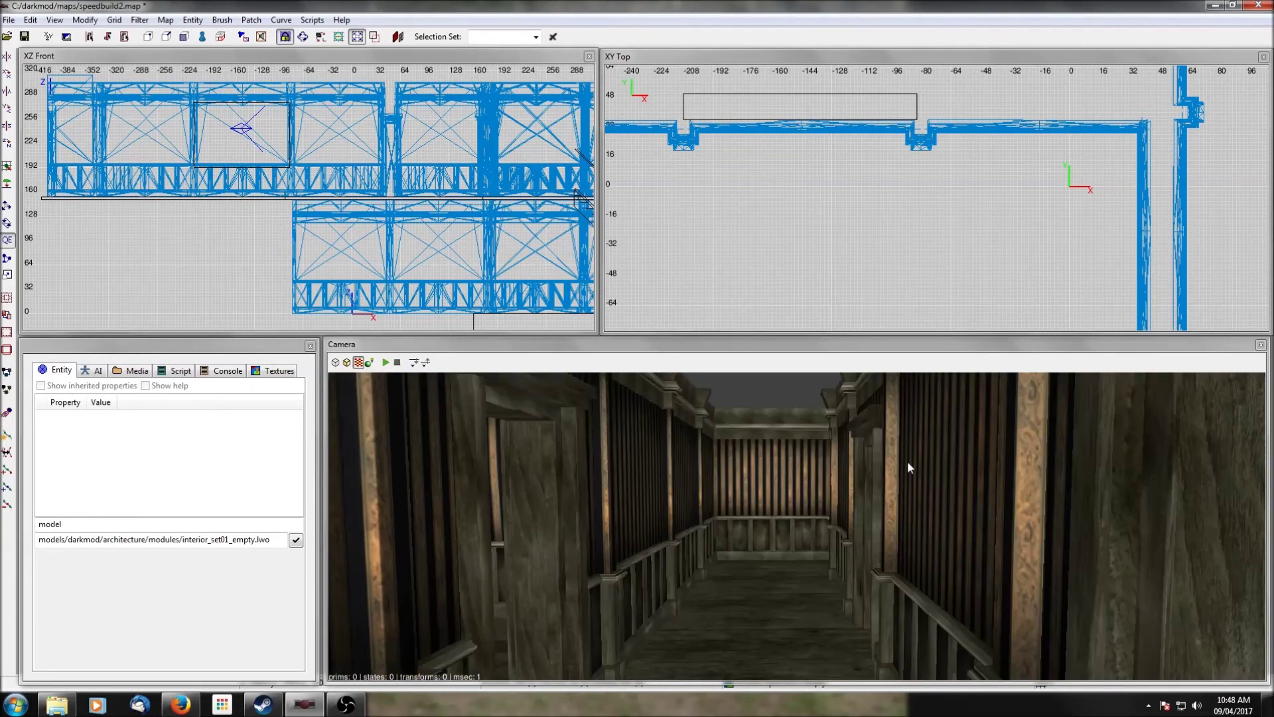
Step: Ungroup the lower north stair hallway and delete the pair of facing wall modules at its west end
scroll(835, 122, down, 6)
scroll(854, 197, down, 4)
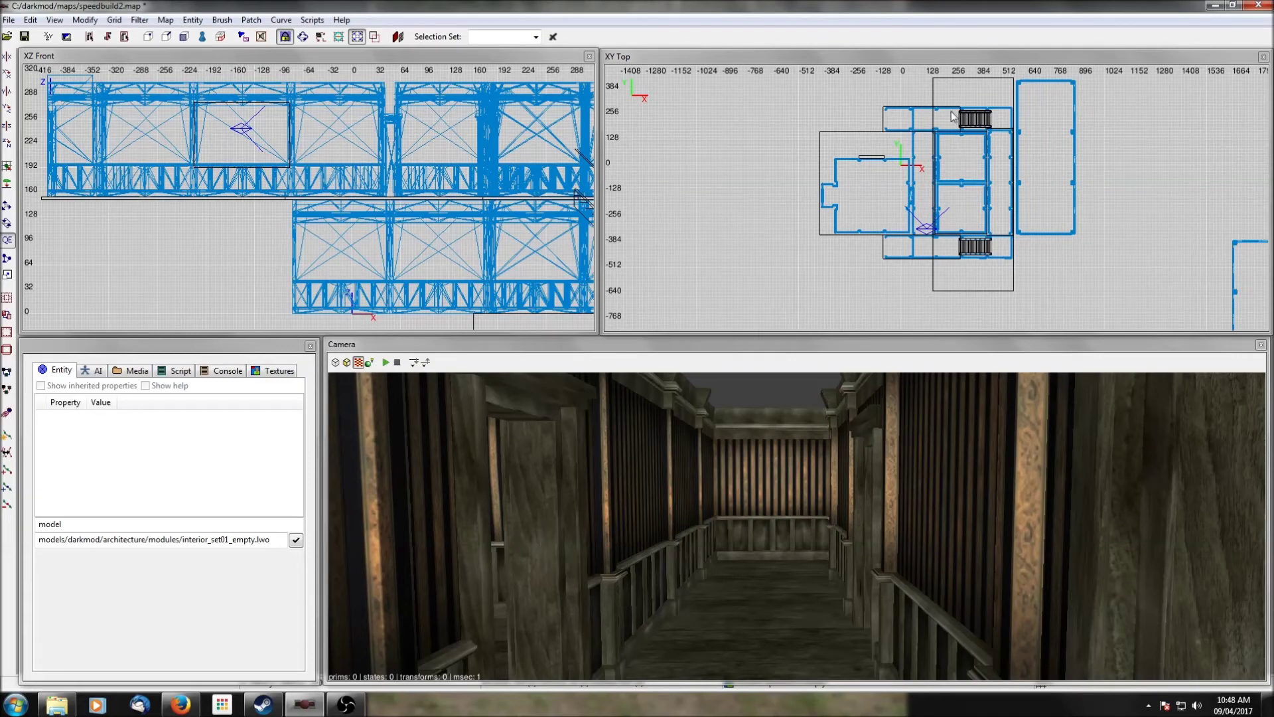
scroll(869, 182, up, 5)
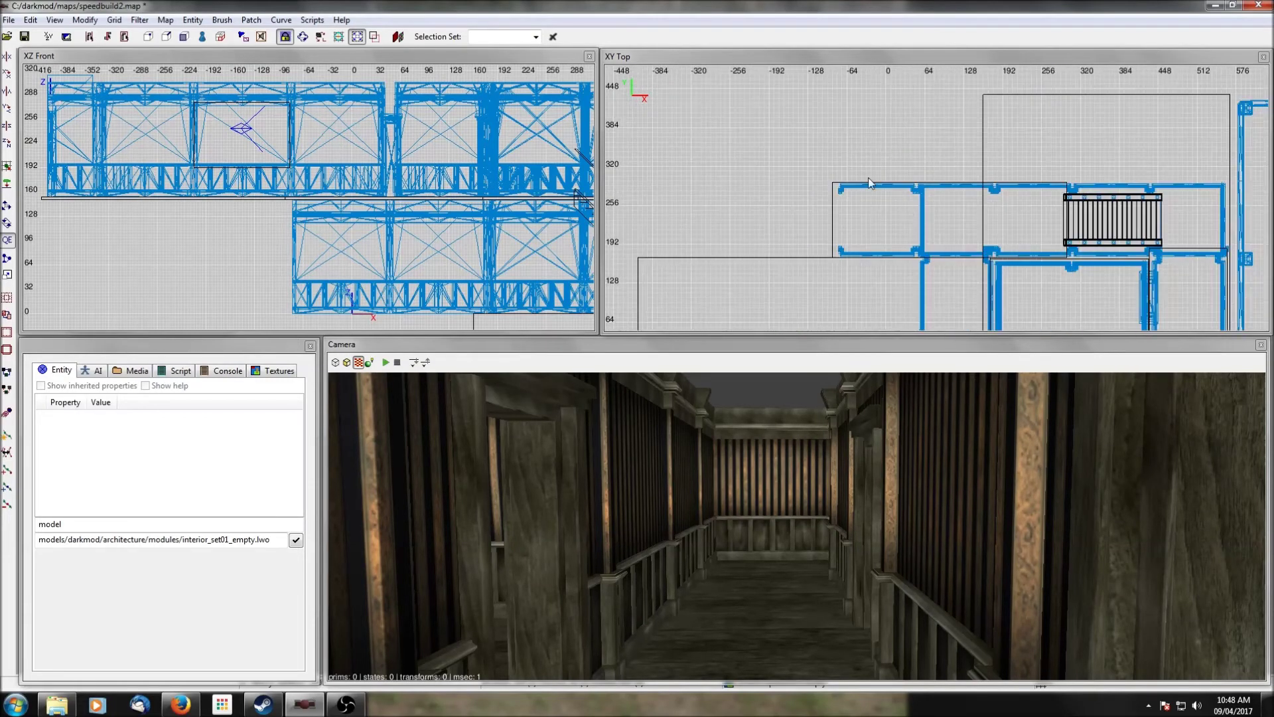
shift+click(877, 224)
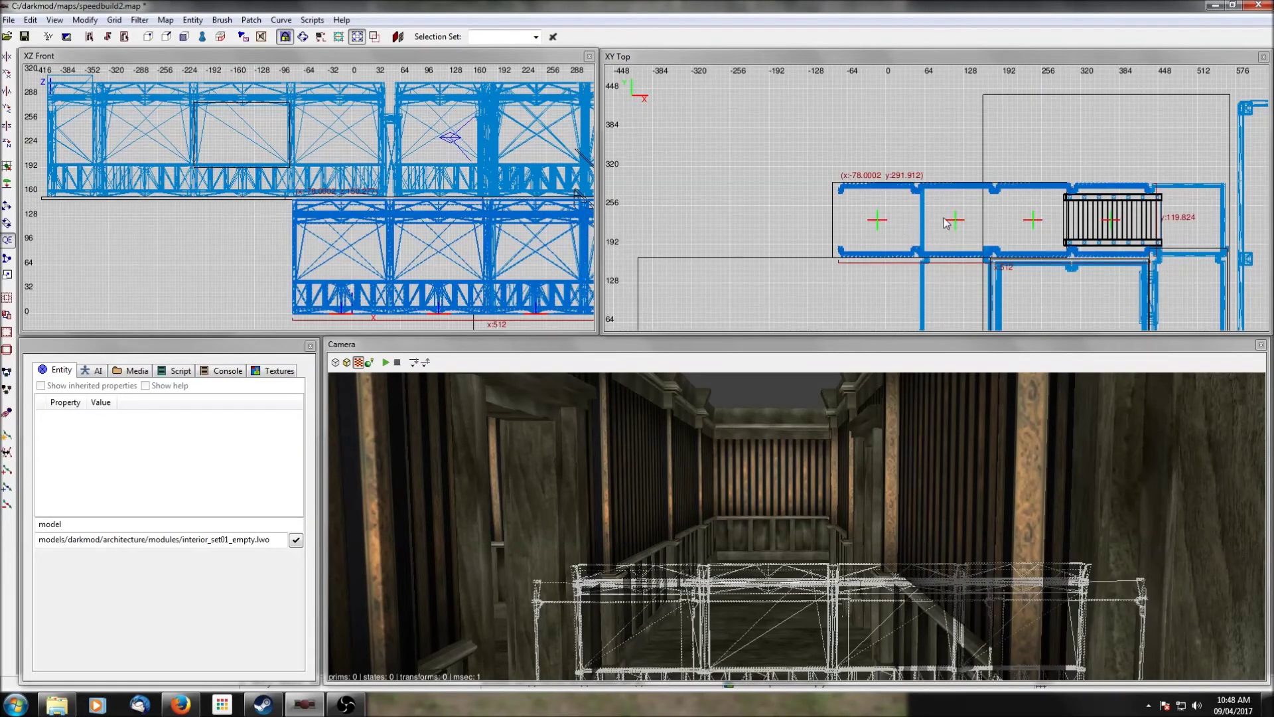
right_click(918, 152)
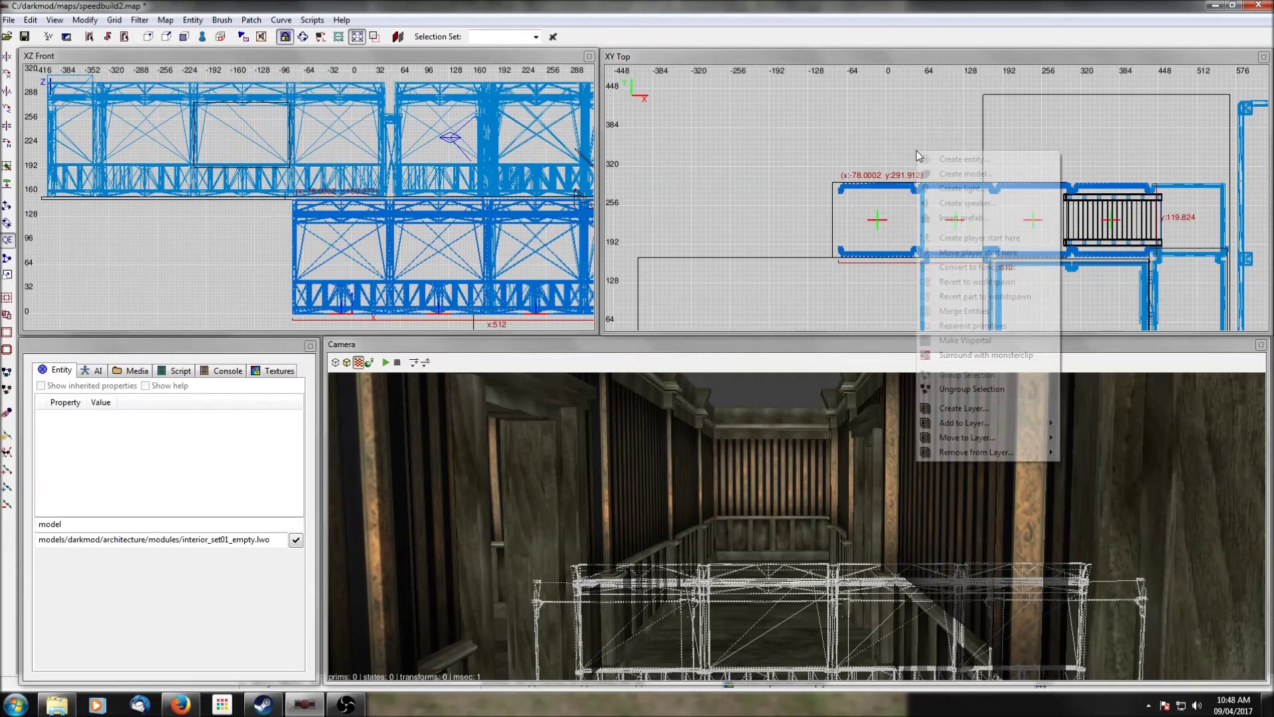
click(962, 388)
key(Escape)
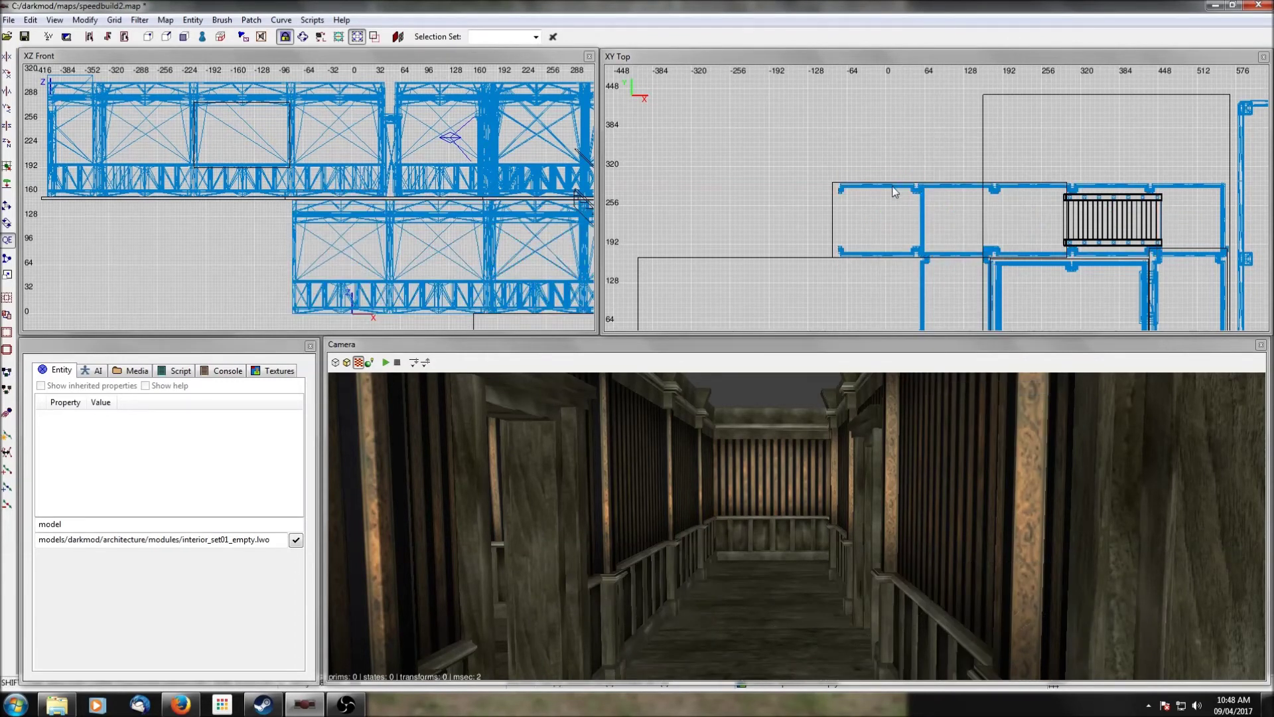
shift+click(895, 192)
shift+click(898, 259)
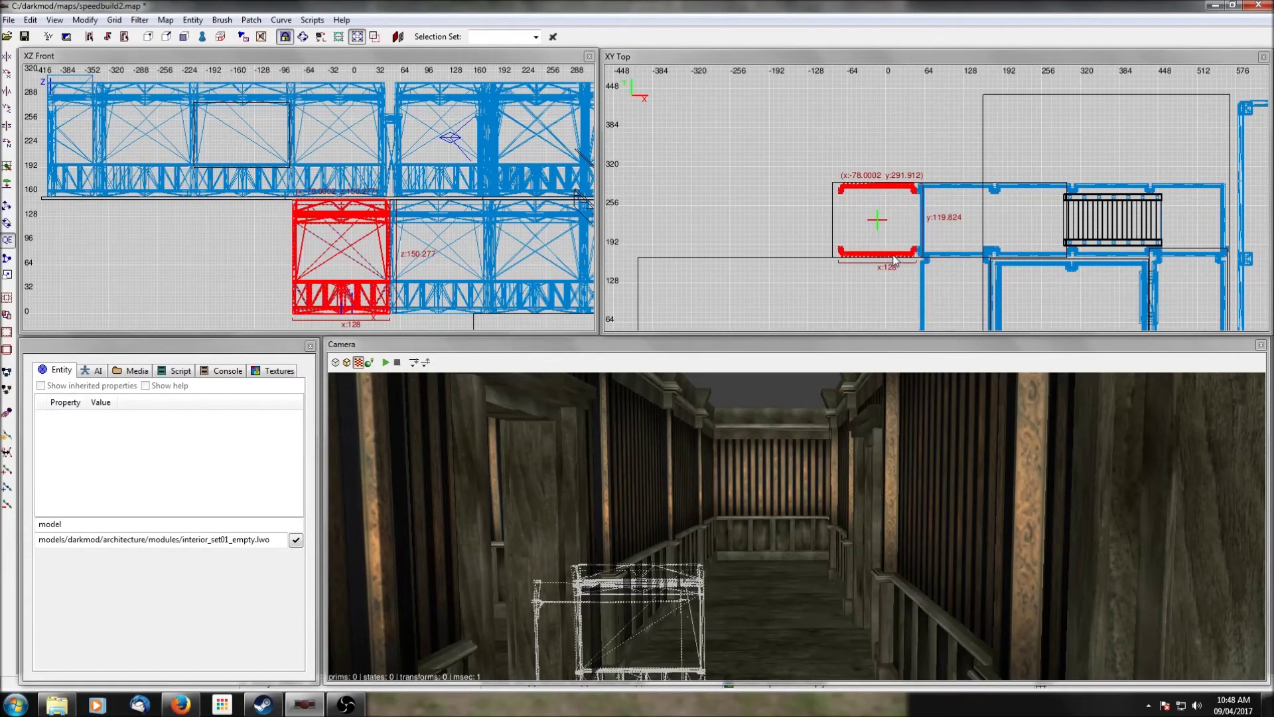
key(Delete)
Step: Ungroup the lower south stair hallway and delete the pair of facing wall modules at its west end
scroll(895, 259, down, 3)
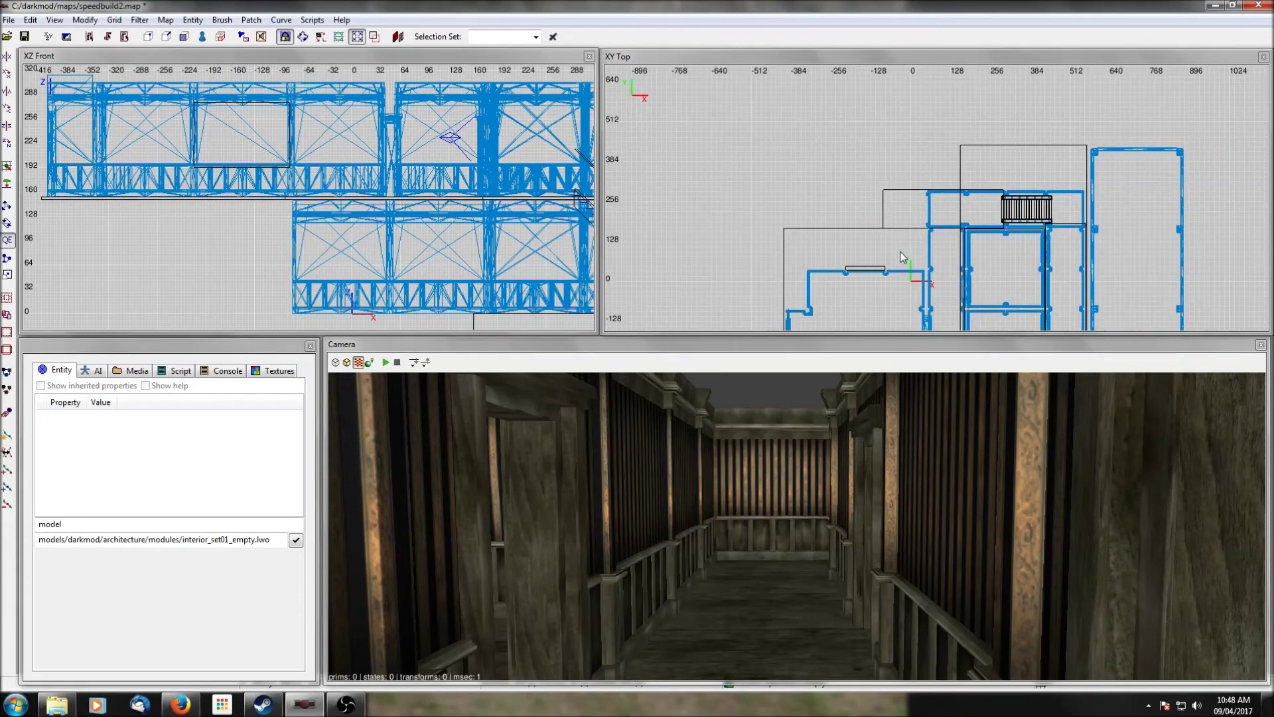
scroll(843, 244, up, 2)
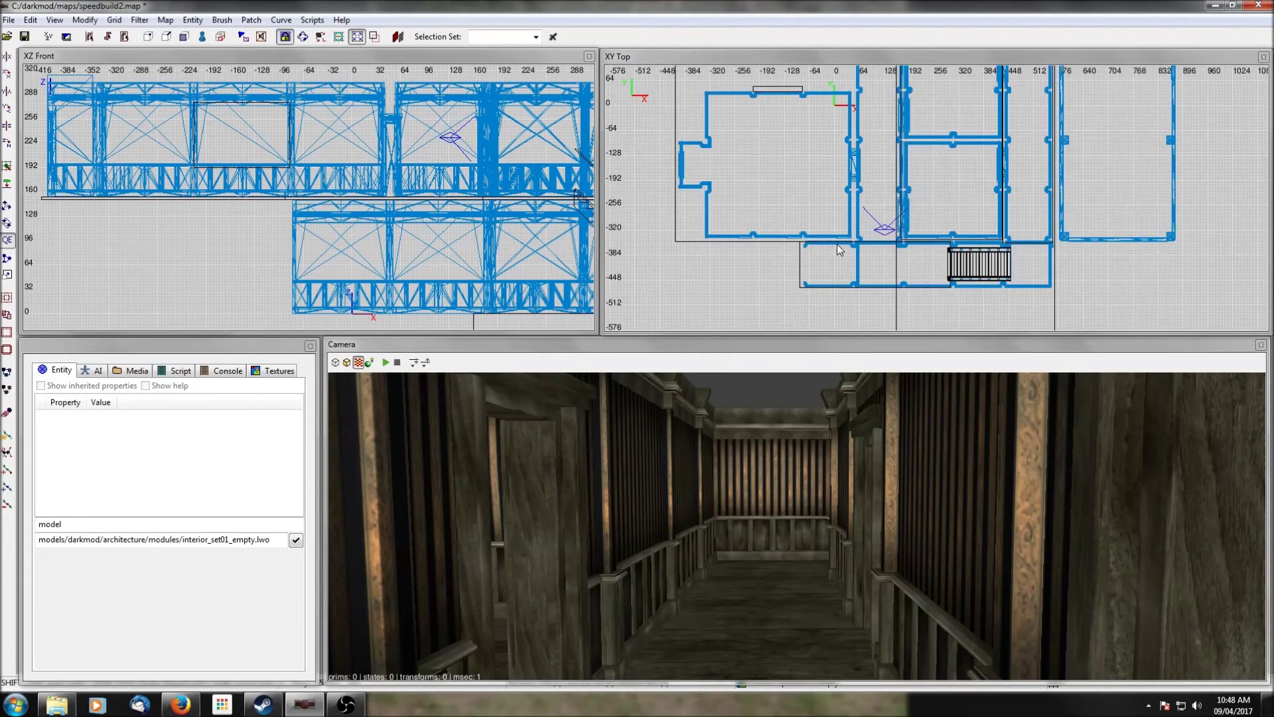
shift+click(843, 243)
right_click(754, 276)
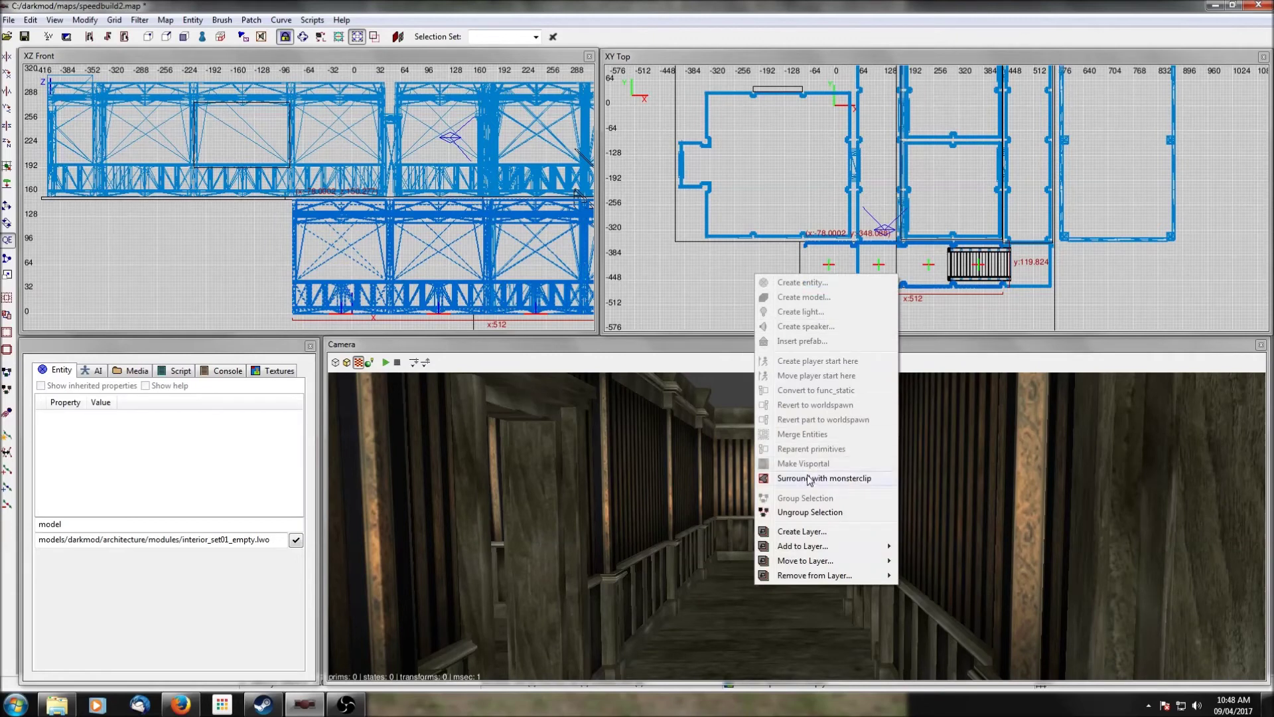
click(810, 511)
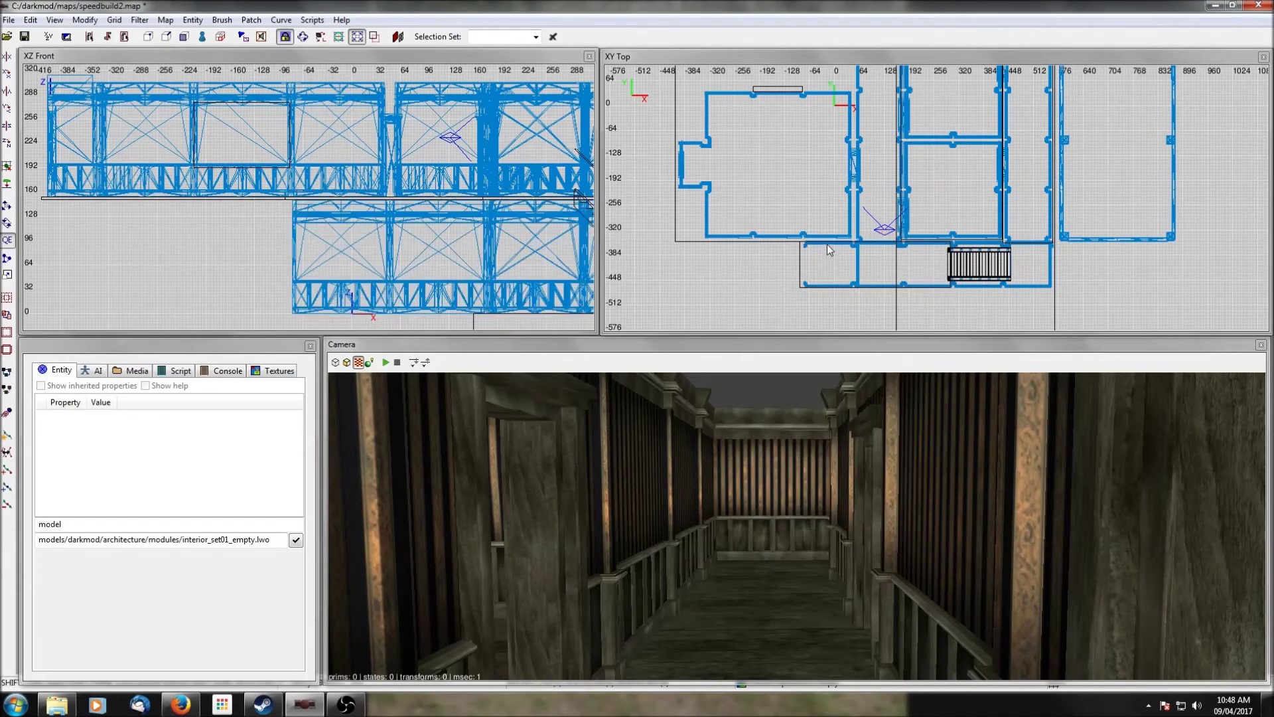
shift+click(827, 244)
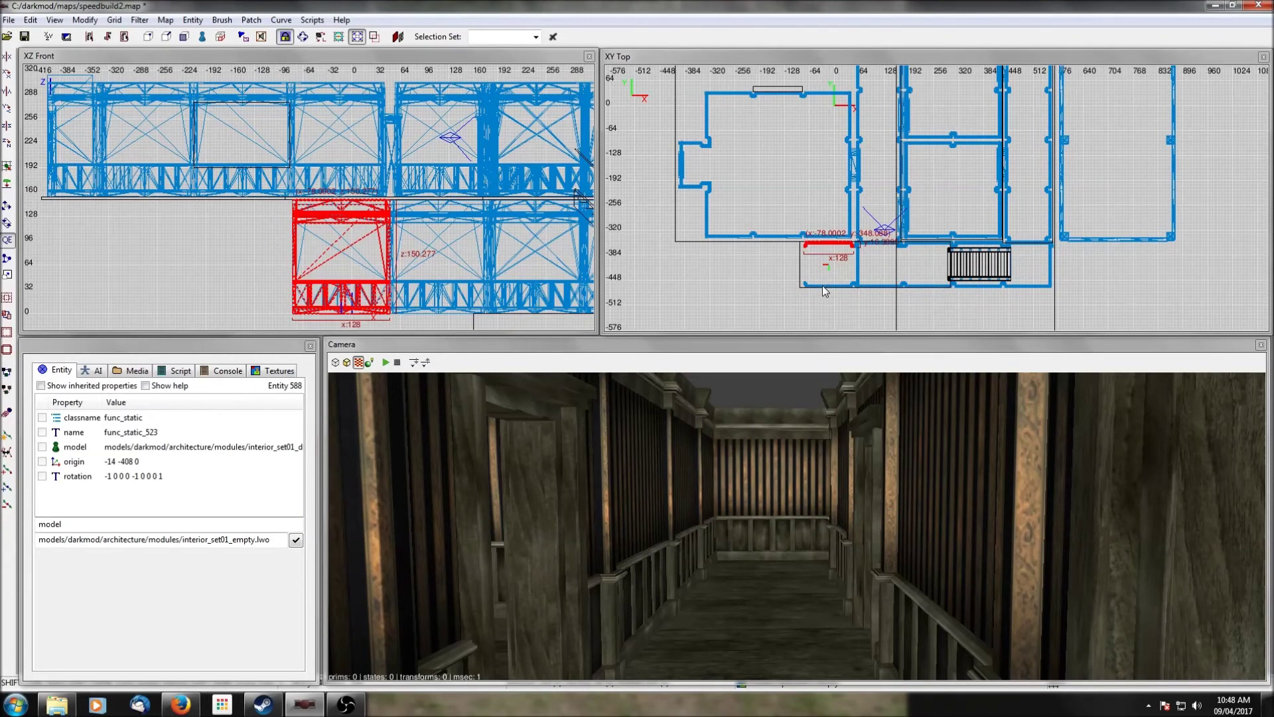
key(BackSpace)
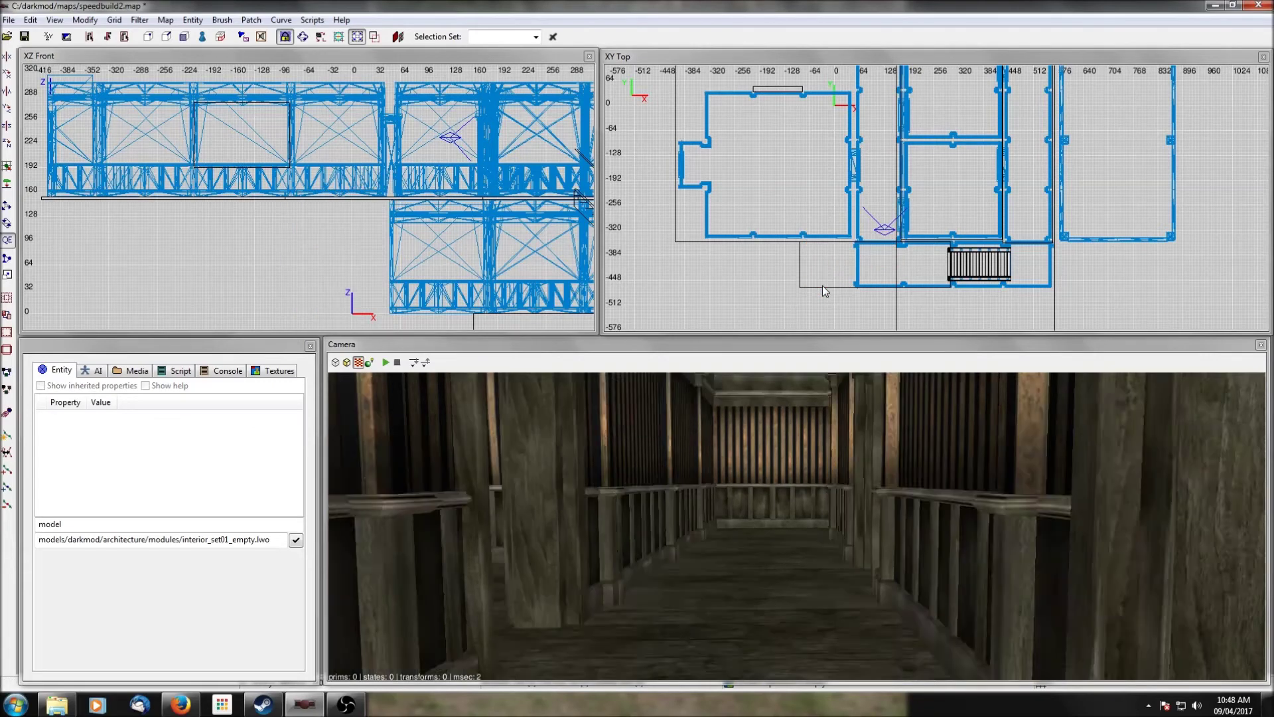
Step: Delete the pair of facing wall modules at x 114 in the west part of the lower south stair hallway
right_click(823, 286)
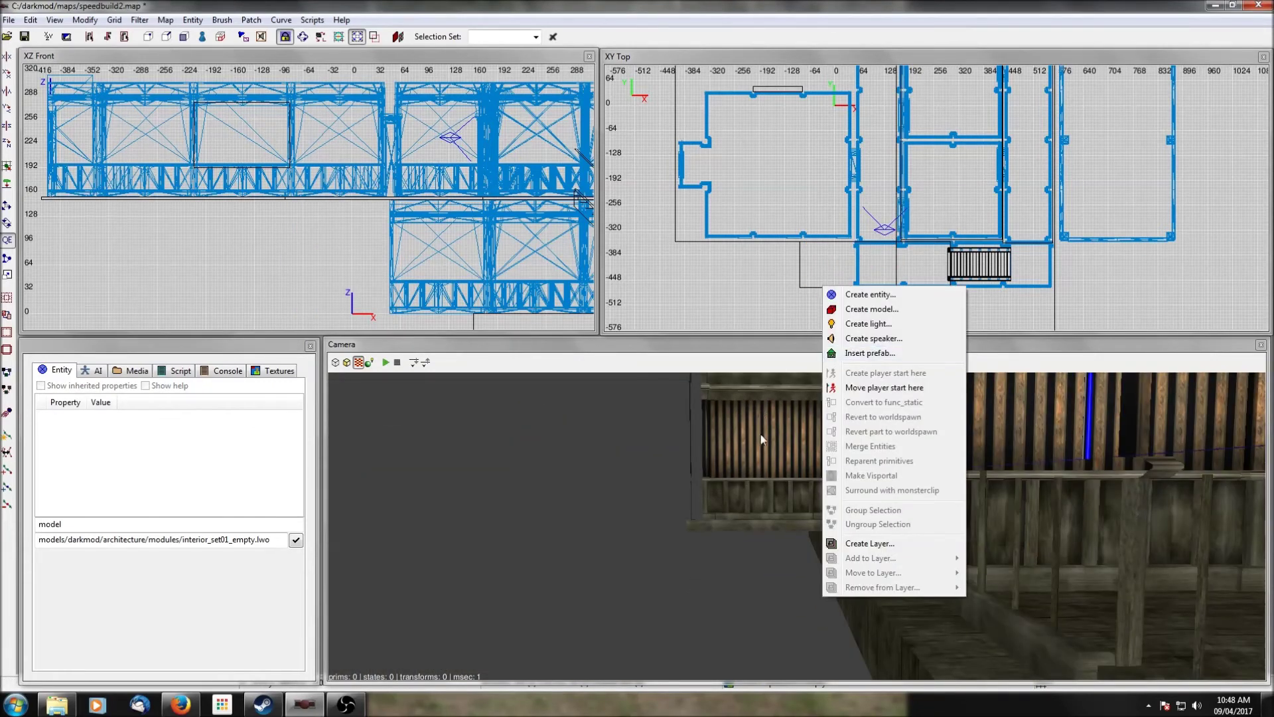
right_click(735, 431)
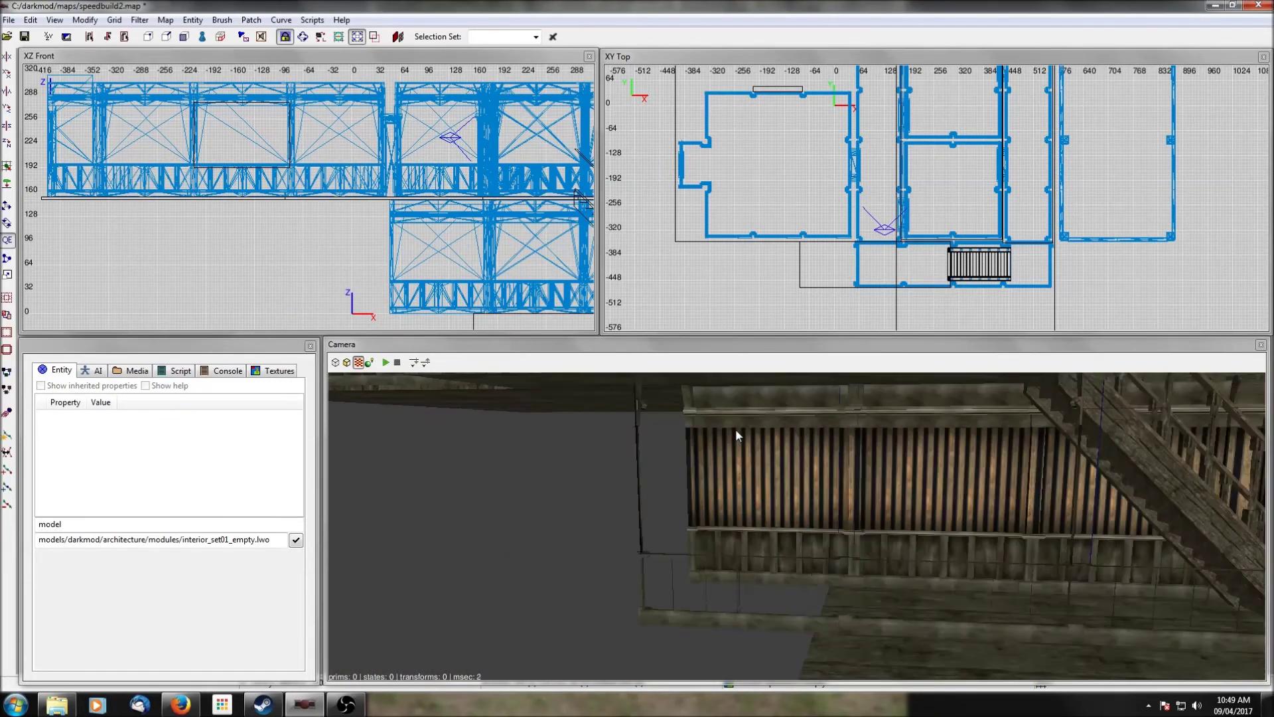
right_click(736, 429)
shift+click(575, 440)
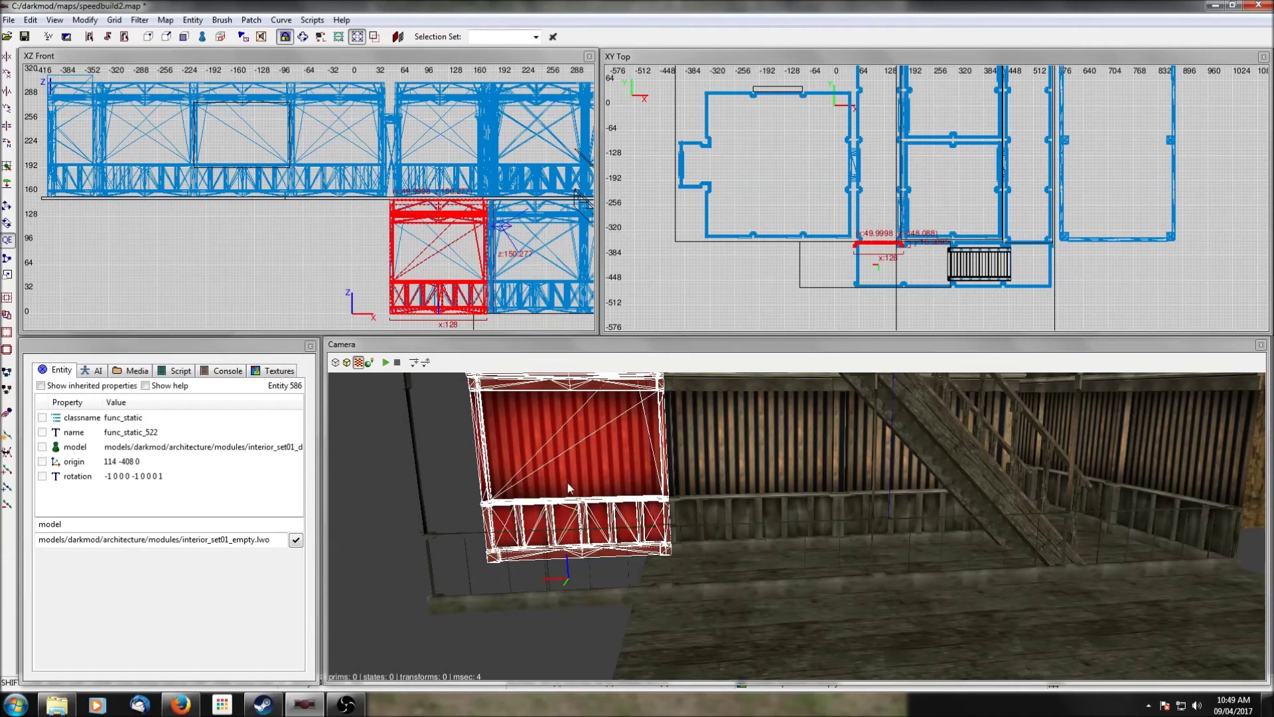
shift+click(559, 575)
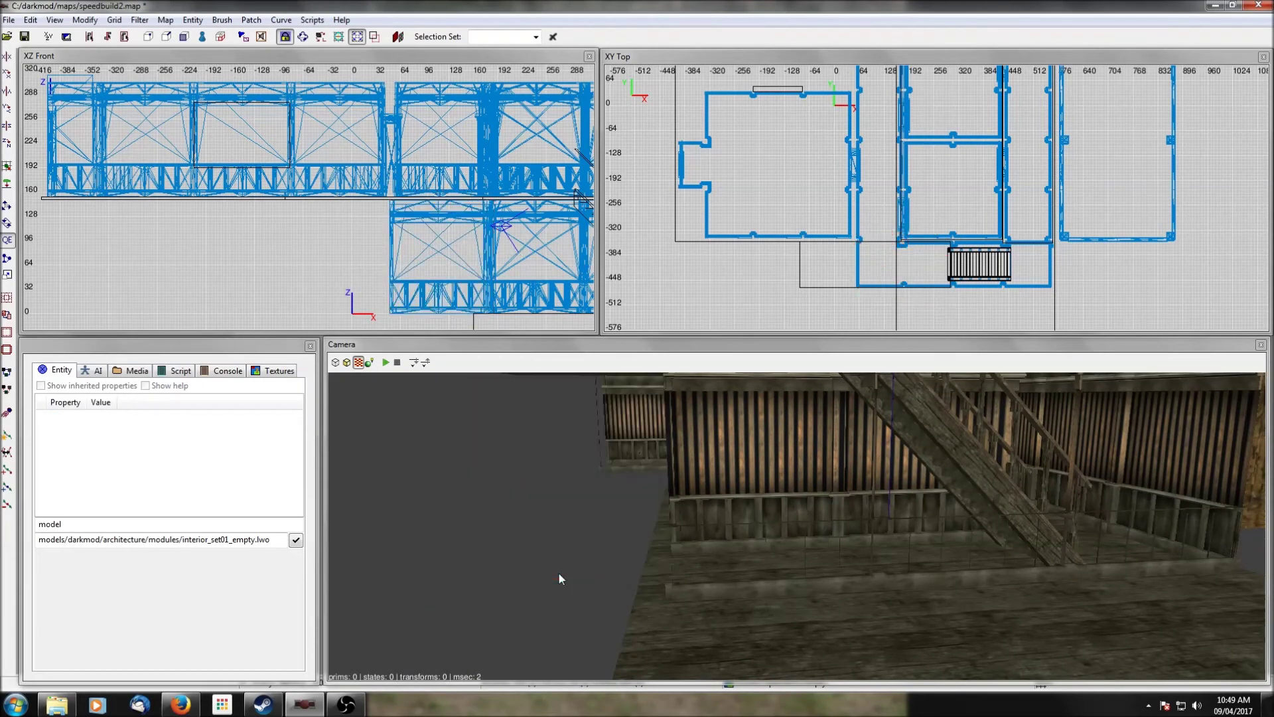
Step: Duplicate the north wall module beside the lower south staircase, rotate it about Z and place it across the hallway just west of the stairs
right_click(705, 567)
right_click(706, 567)
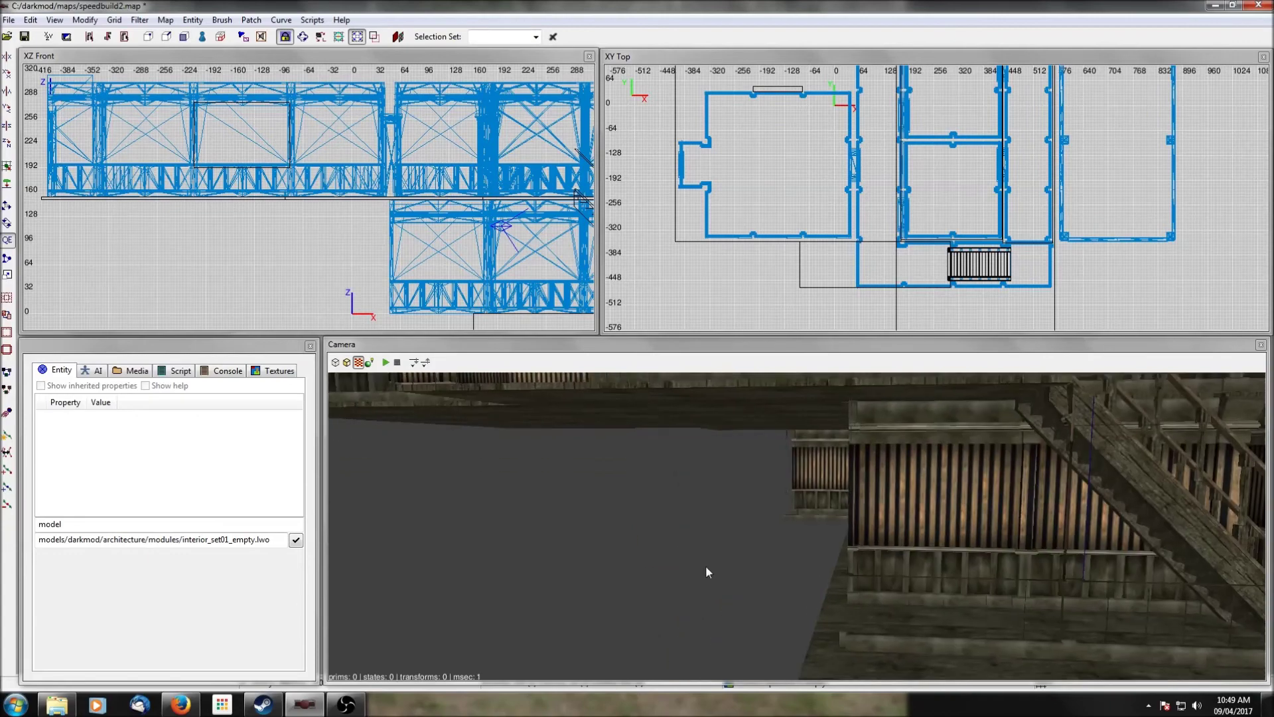
right_click(706, 560)
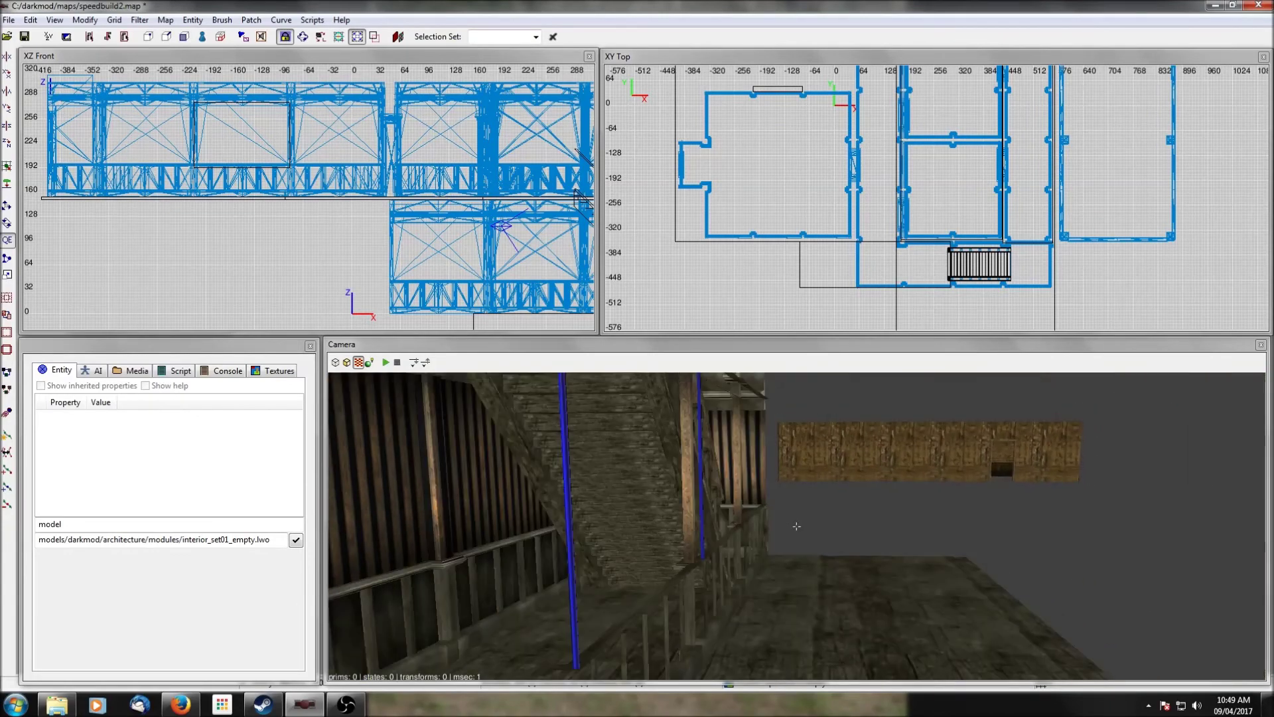
right_click(707, 561)
scroll(707, 561, up, 3)
right_click(707, 561)
right_click(707, 562)
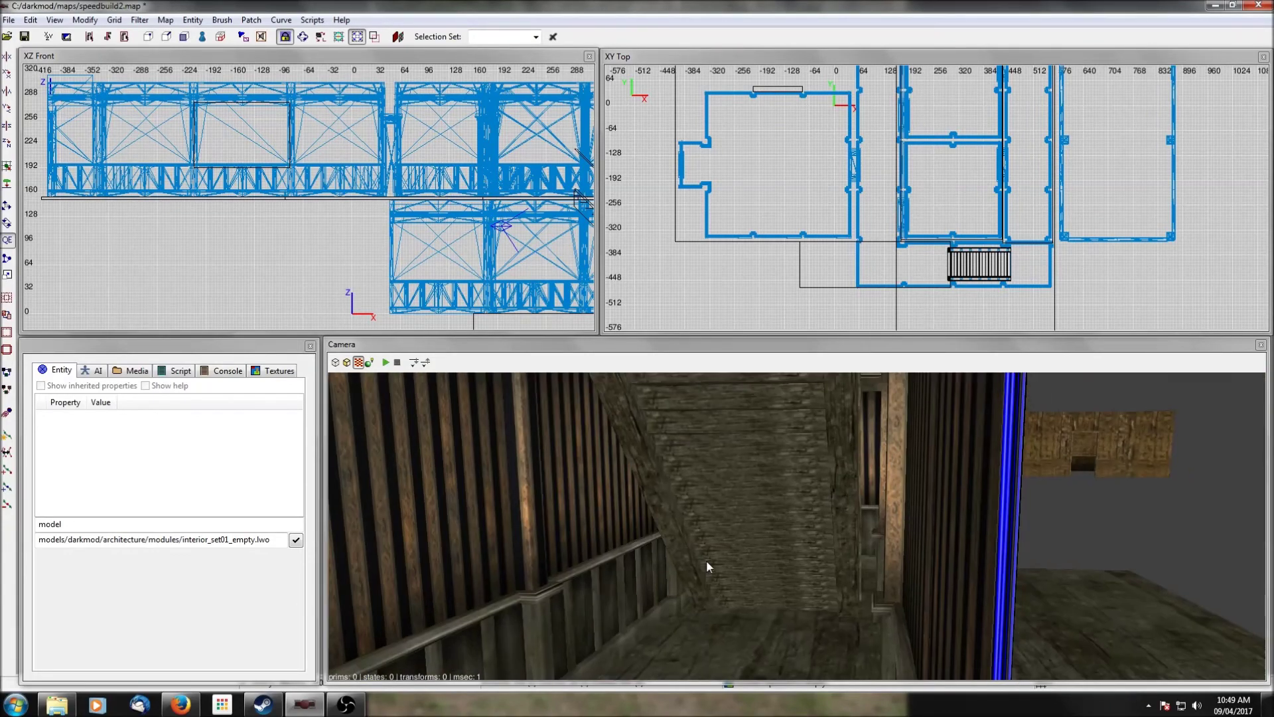
right_click(707, 562)
scroll(707, 562, down, 3)
right_click(707, 561)
shift+click(568, 561)
scroll(935, 271, up, 1)
scroll(937, 274, up, 1)
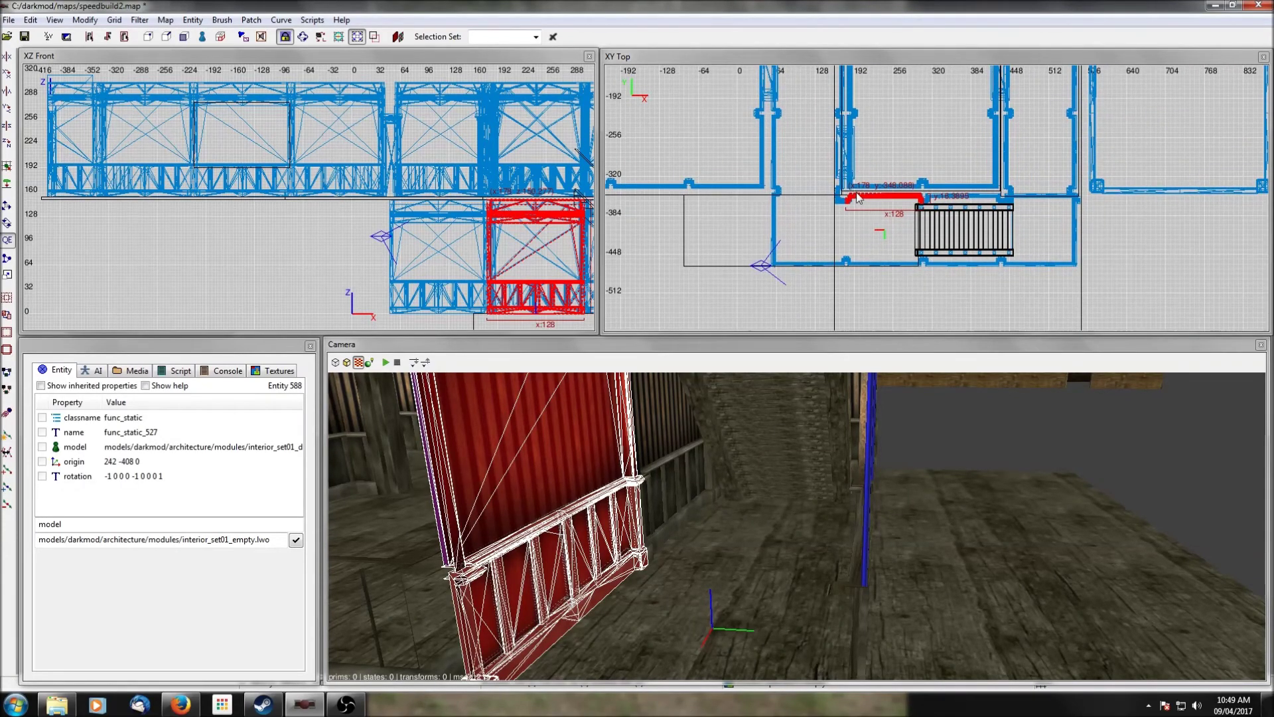
key(space)
click(8, 146)
drag(881, 187, 876, 220)
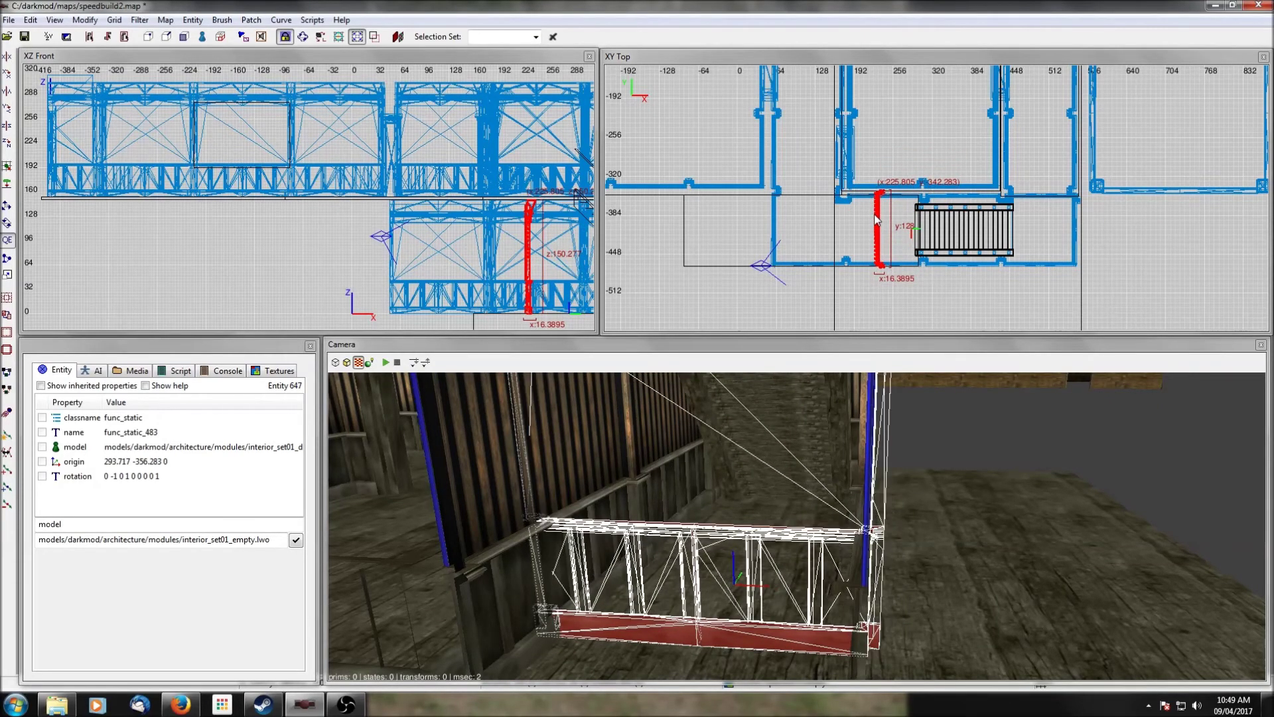
Step: Examine the new cross wall and the space under the south staircase from inside the hallway
right_click(892, 419)
right_click(893, 419)
scroll(893, 419, up, 4)
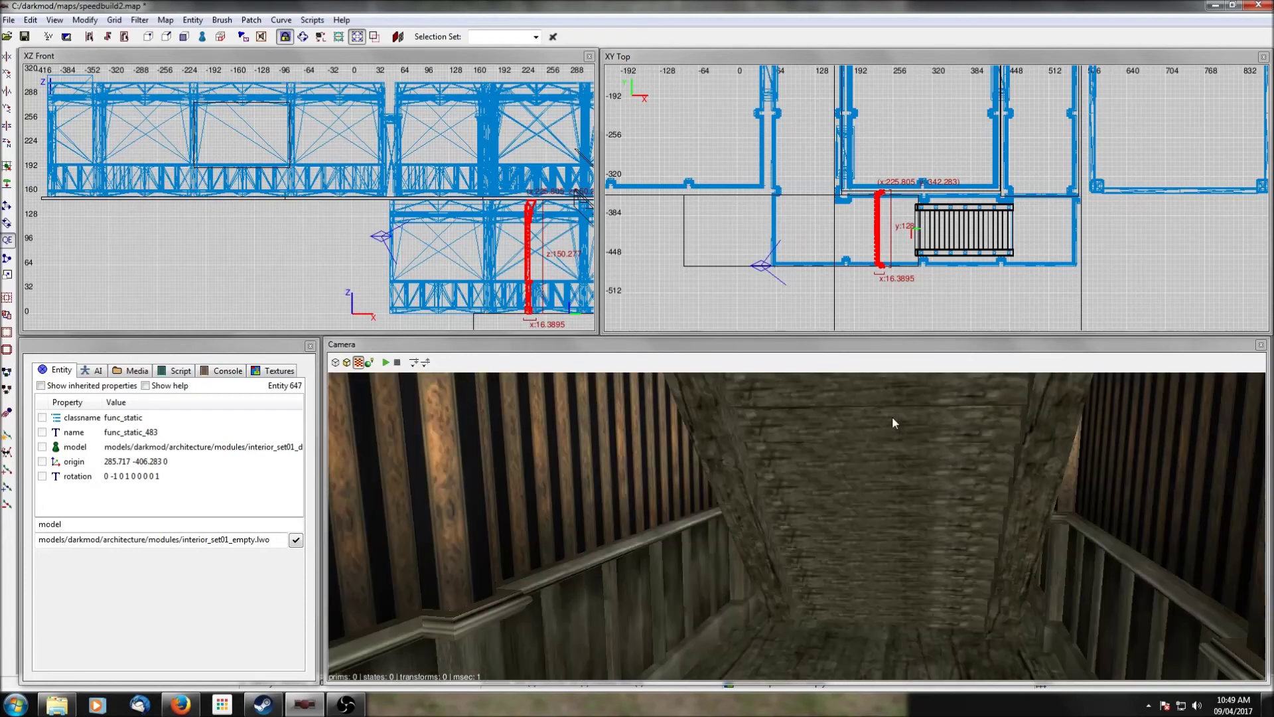
right_click(892, 419)
right_click(892, 419)
scroll(892, 420, down, 4)
scroll(893, 419, up, 2)
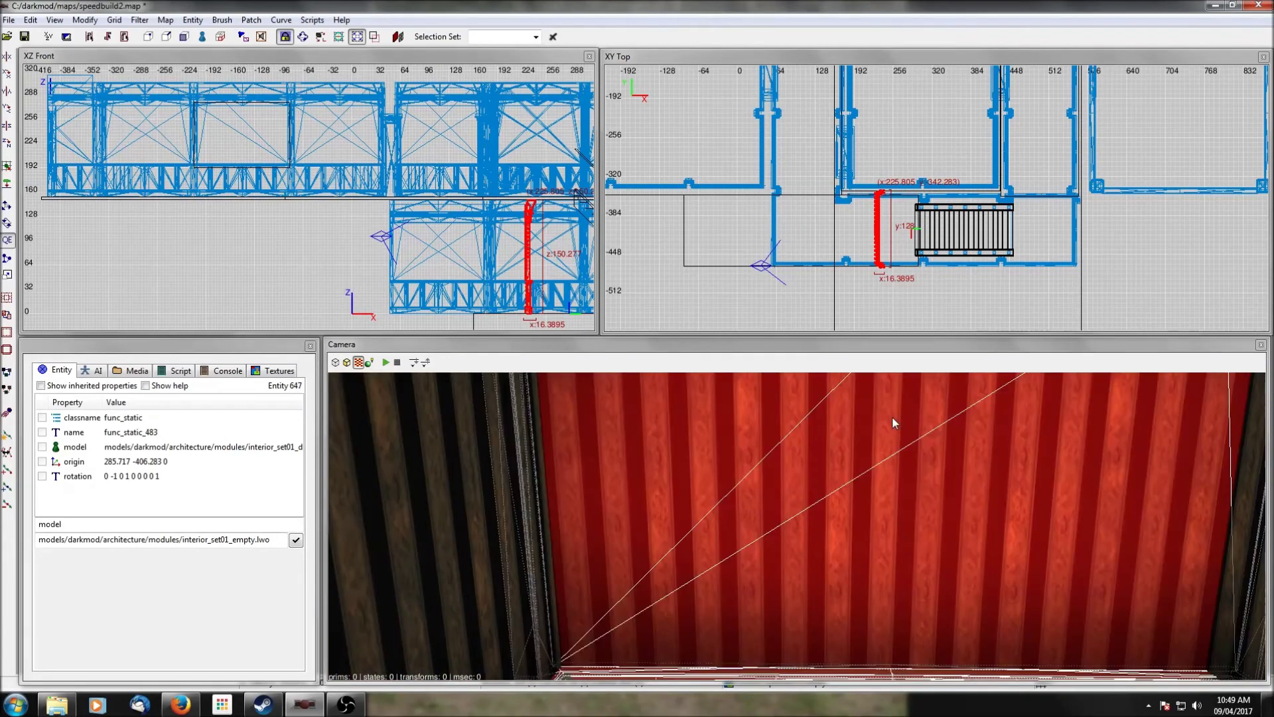
right_click(892, 419)
right_click(892, 420)
key(Escape)
right_click(892, 419)
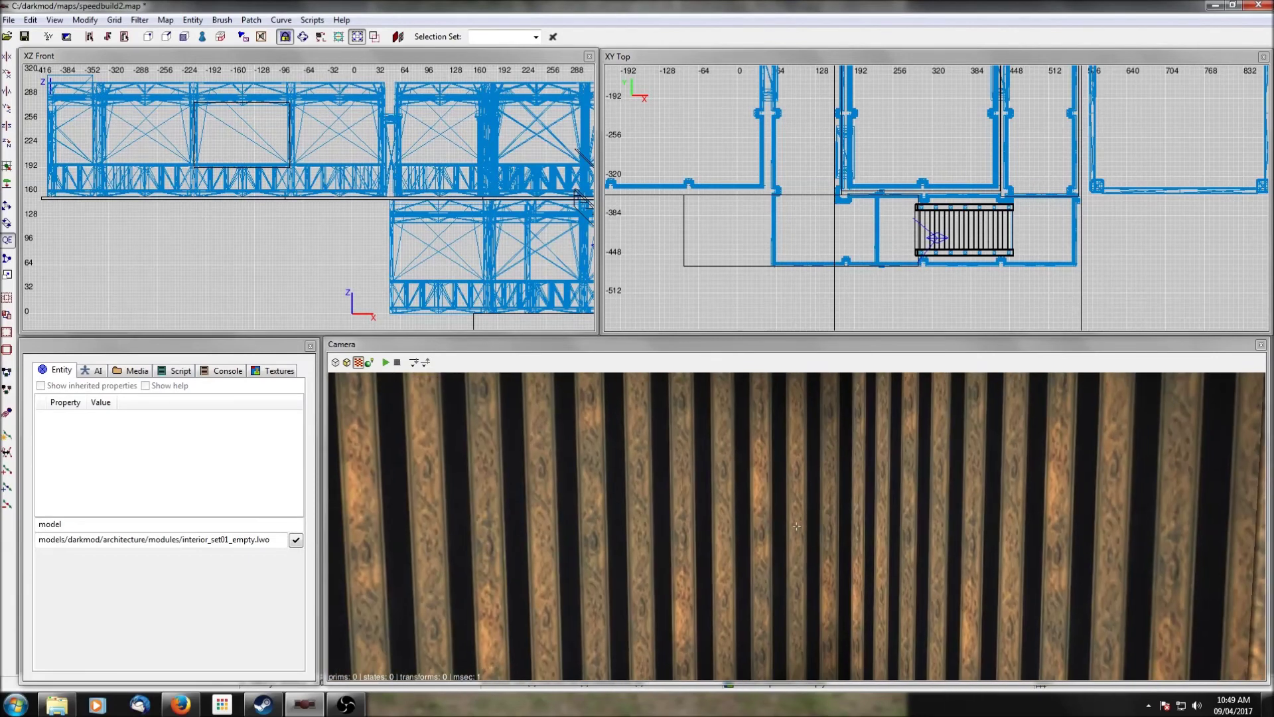
shift+click(735, 452)
key(Escape)
Step: Delete the pair of facing wall modules at x 114 in the west part of the lower north stair hallway
right_click(735, 452)
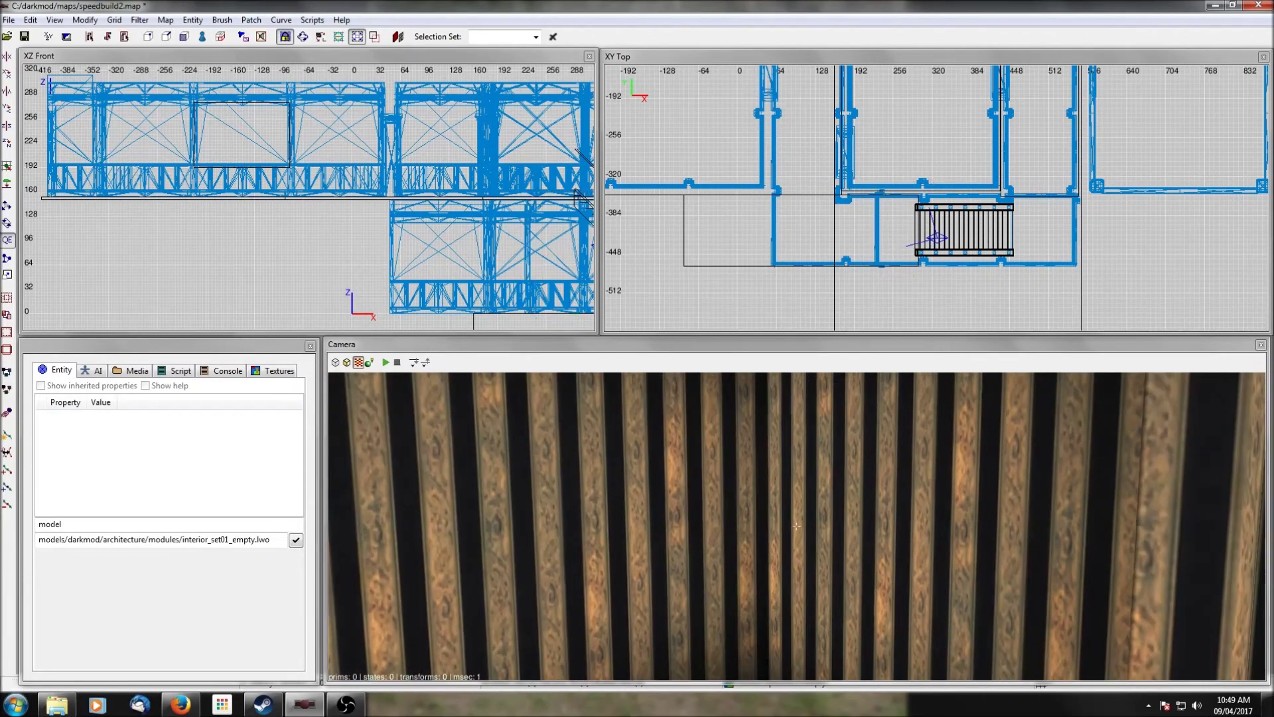
key(Down)
right_click(736, 453)
shift+click(800, 484)
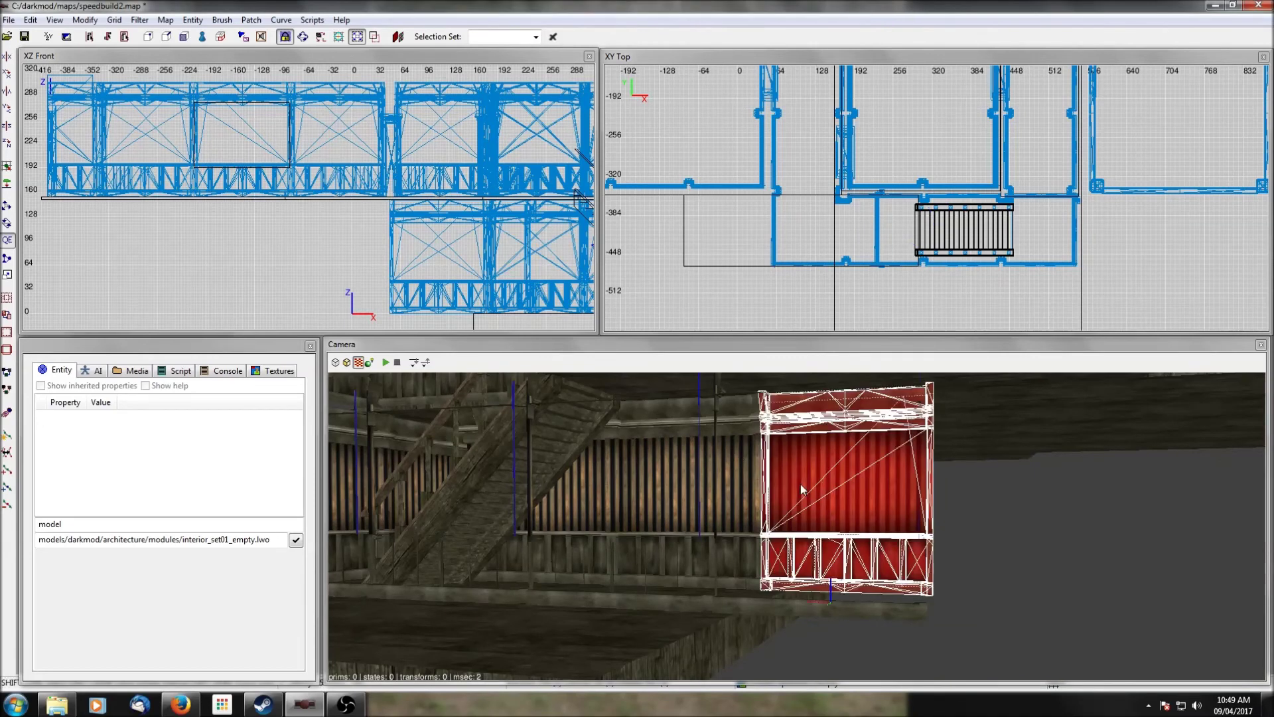
key(BackSpace)
shift+click(802, 608)
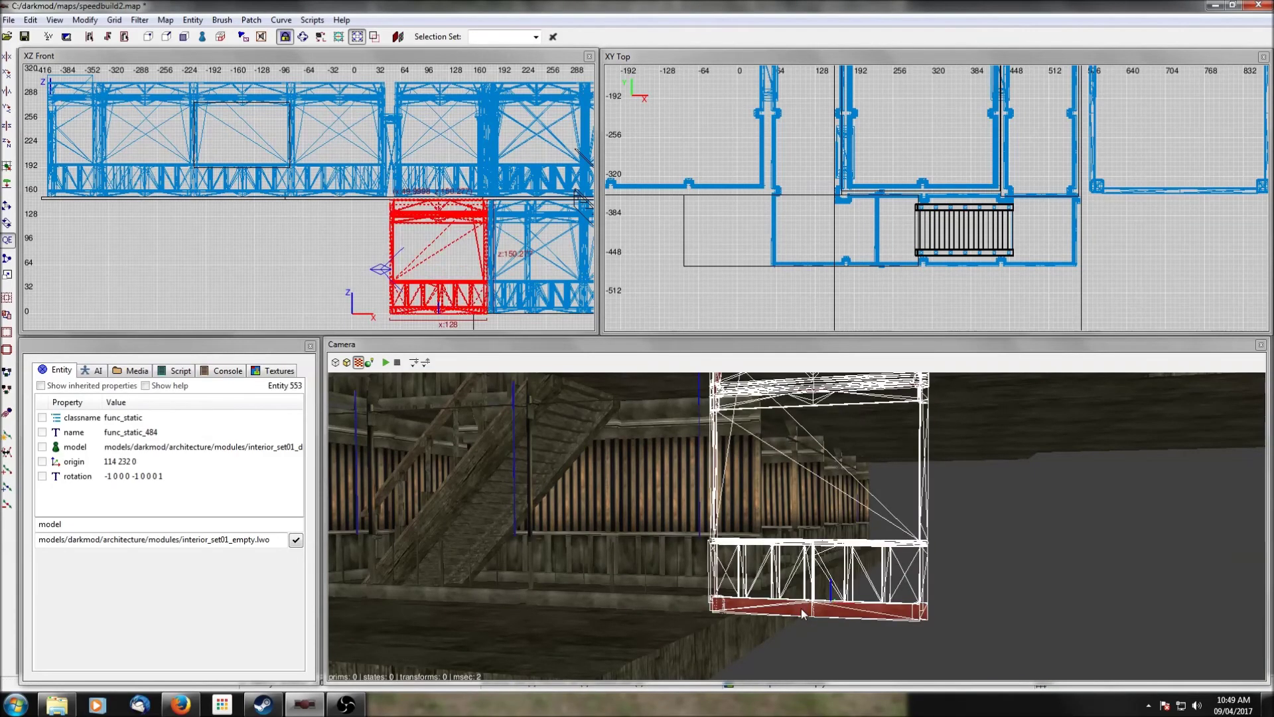
key(BackSpace)
Step: Duplicate the north wall module at x 242, rotate it about Z and place it across the lower north hallway, just west of the staircase
shift+click(675, 604)
scroll(956, 129, down, 3)
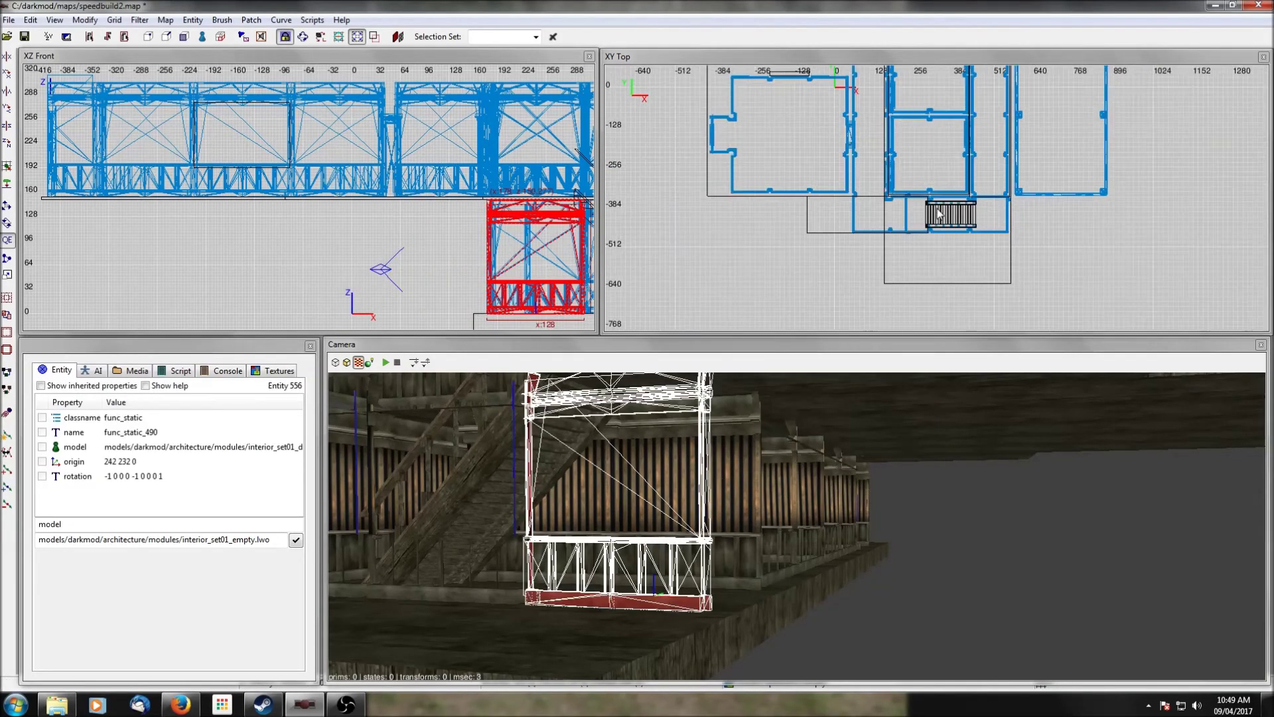
scroll(956, 130, up, 5)
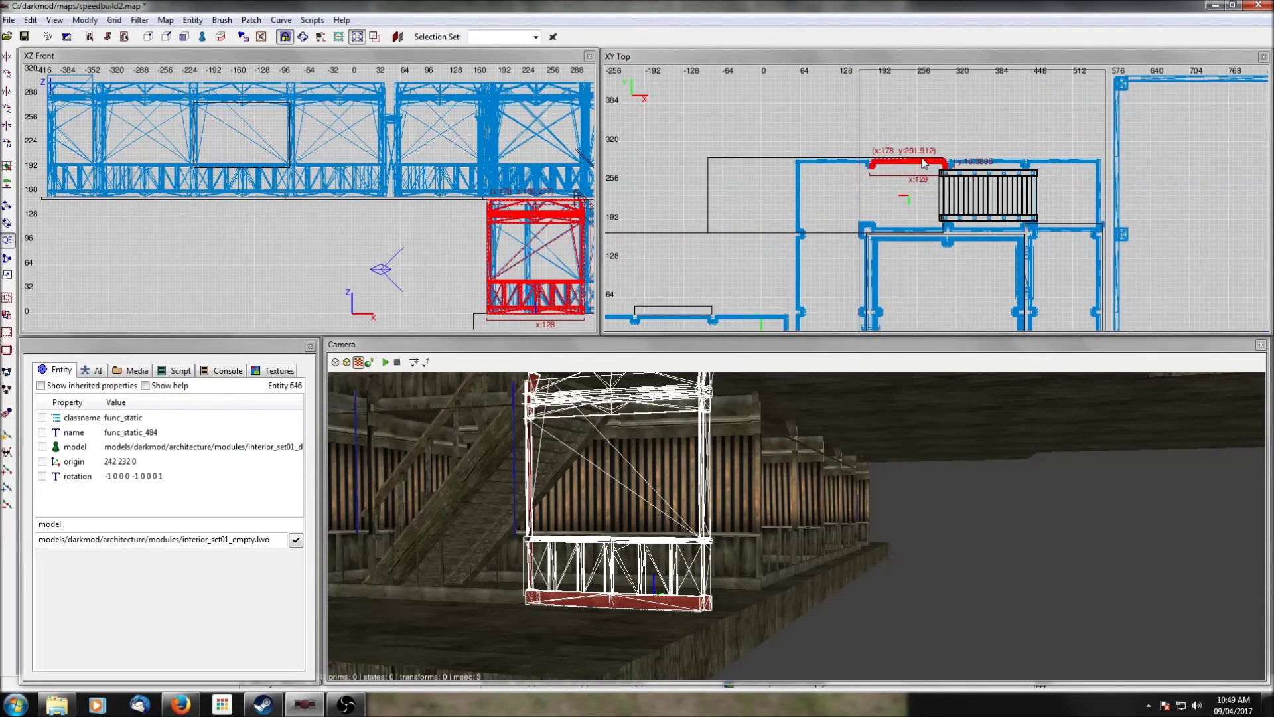
drag(925, 164, 924, 184)
click(8, 143)
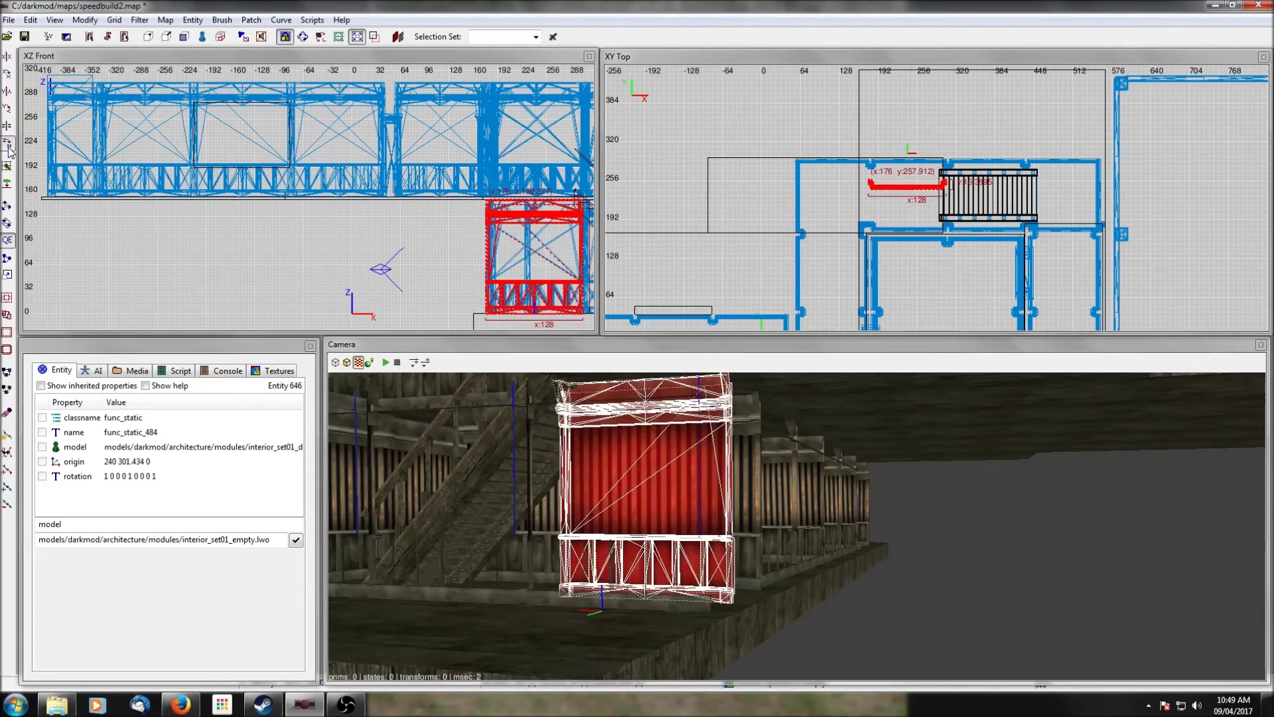
mouse_move(905, 190)
mouse_down()
mouse_move(894, 208)
mouse_move(919, 188)
mouse_up()
scroll(905, 192, up, 3)
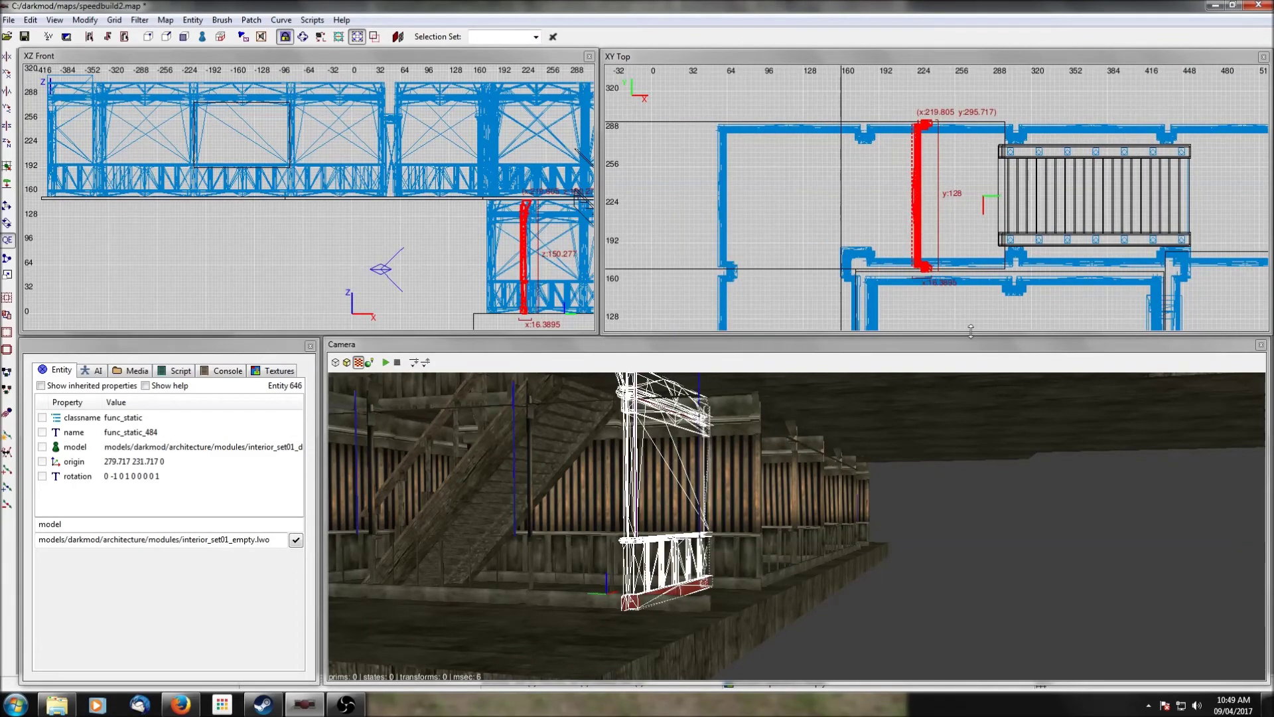
key(Escape)
Step: Examine the north hallway's new end wall and the lower east corridor leading to the south stairs
scroll(982, 157, down, 4)
right_click(887, 557)
right_click(886, 557)
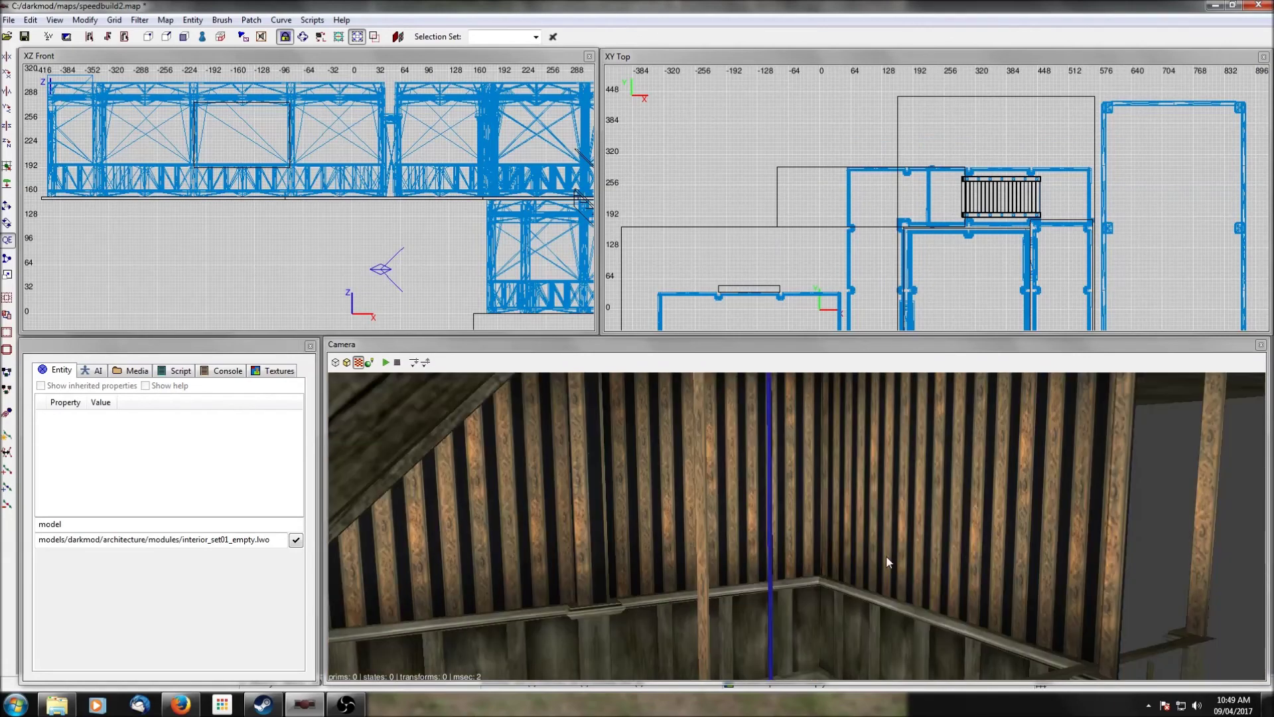
right_click(887, 557)
right_click(886, 557)
right_click(886, 557)
right_click(886, 557)
right_click(886, 557)
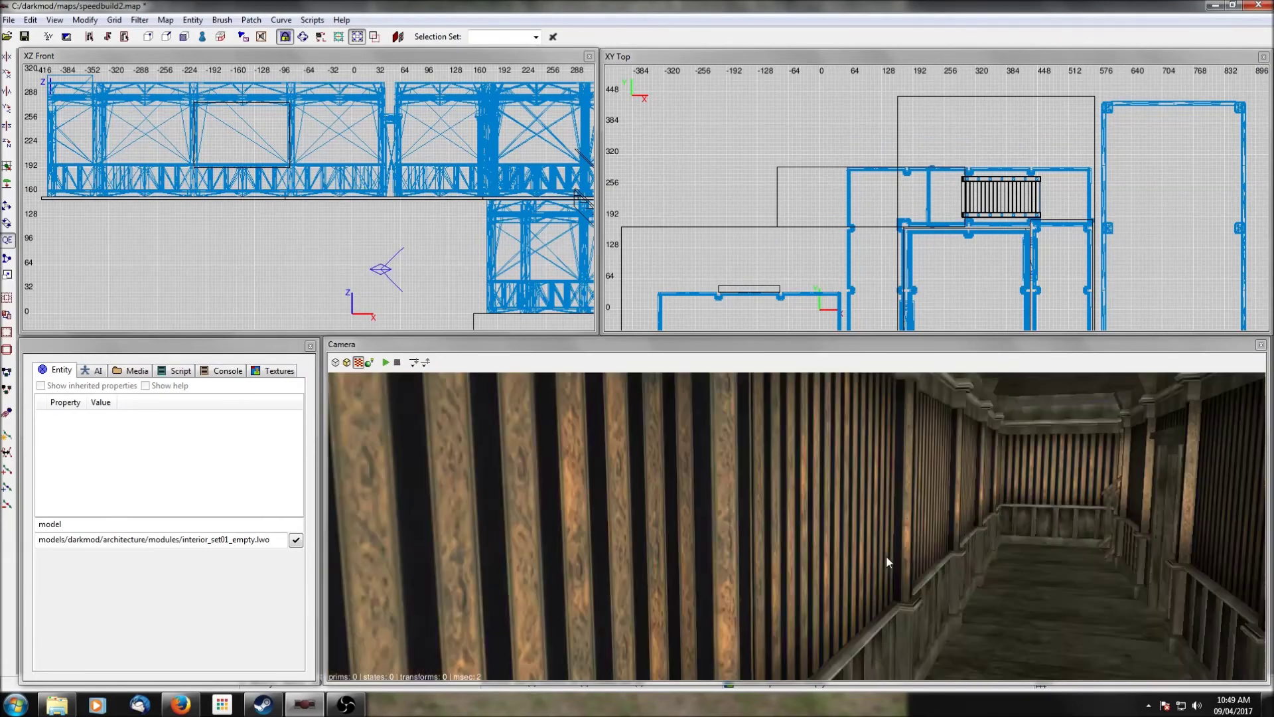
right_click(886, 558)
right_click(886, 557)
right_click(886, 557)
right_click(887, 558)
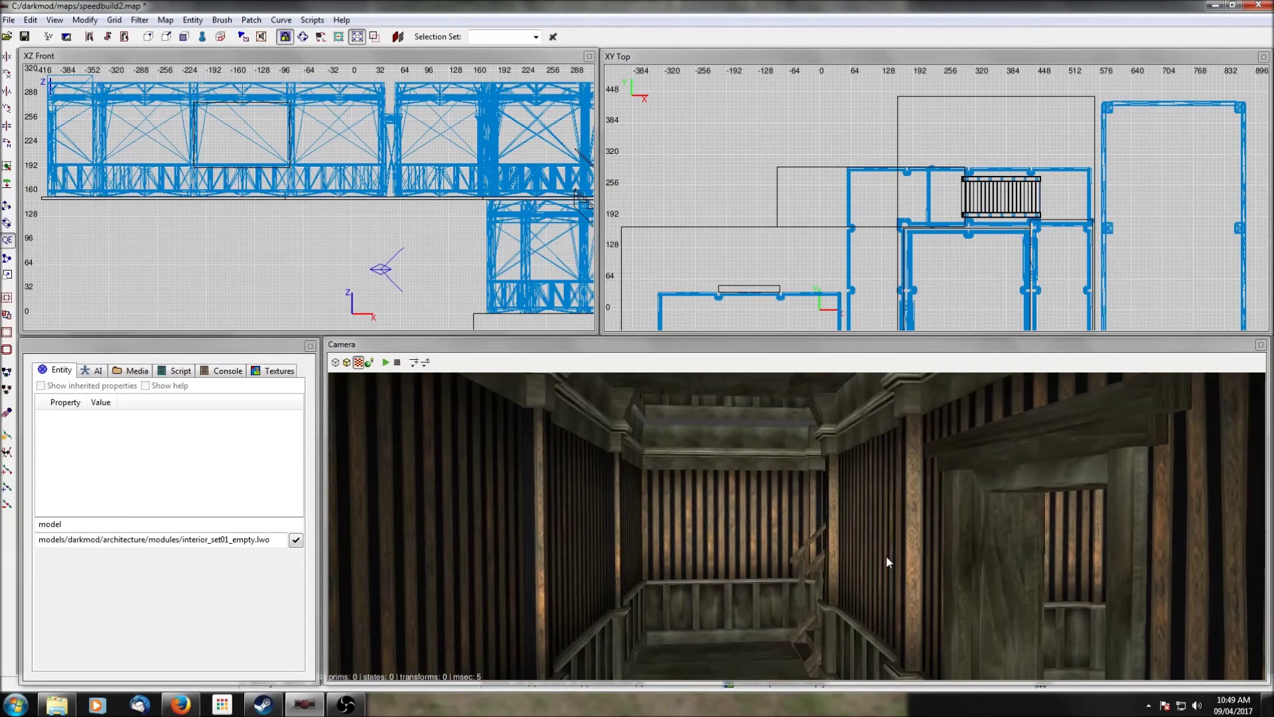
Step: Add a skin property to the corner wall module at the lower east corridor's south end and set it to old_boards
shift+click(709, 528)
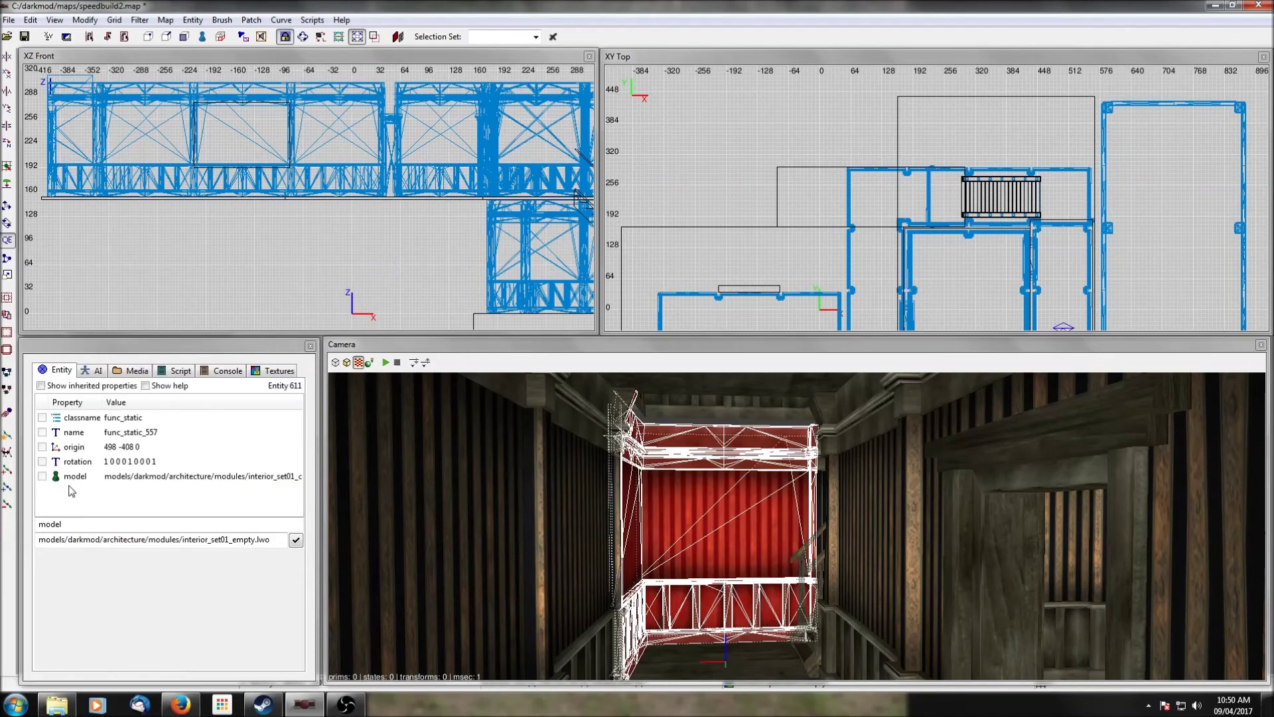
double_click(56, 523)
text(skin)
key(Return)
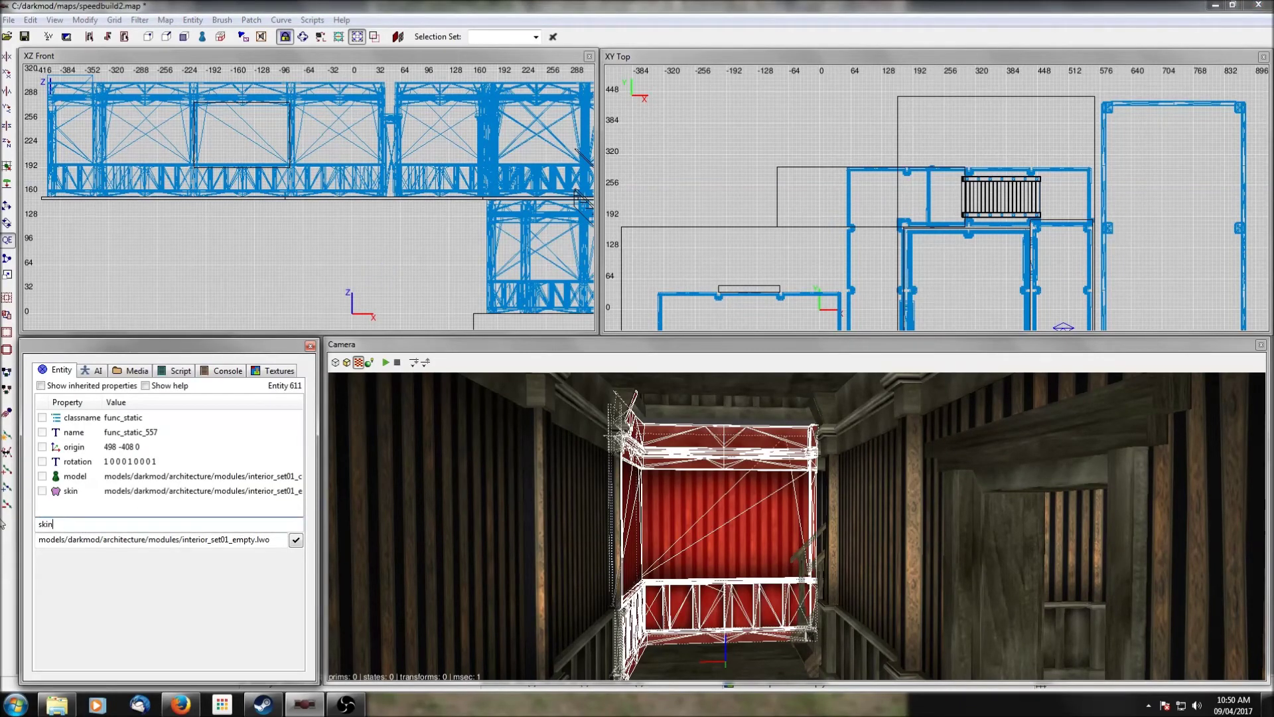
click(71, 492)
click(170, 611)
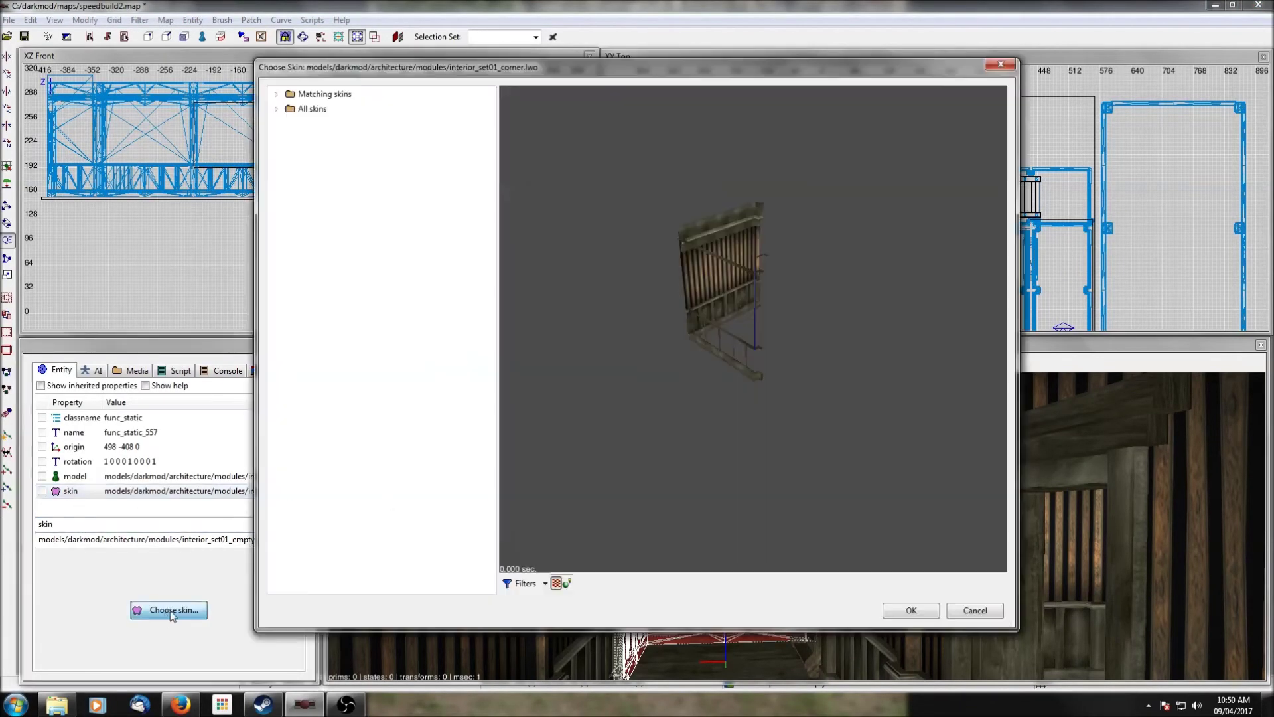
click(277, 94)
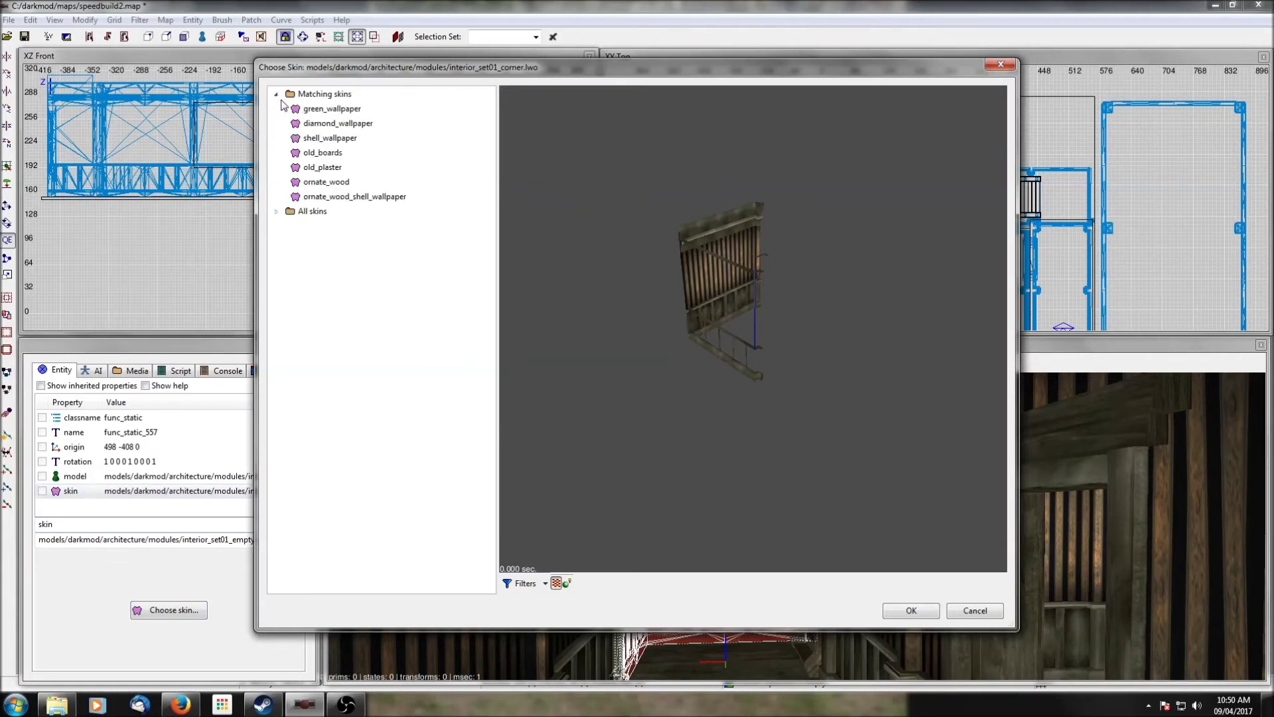
click(321, 169)
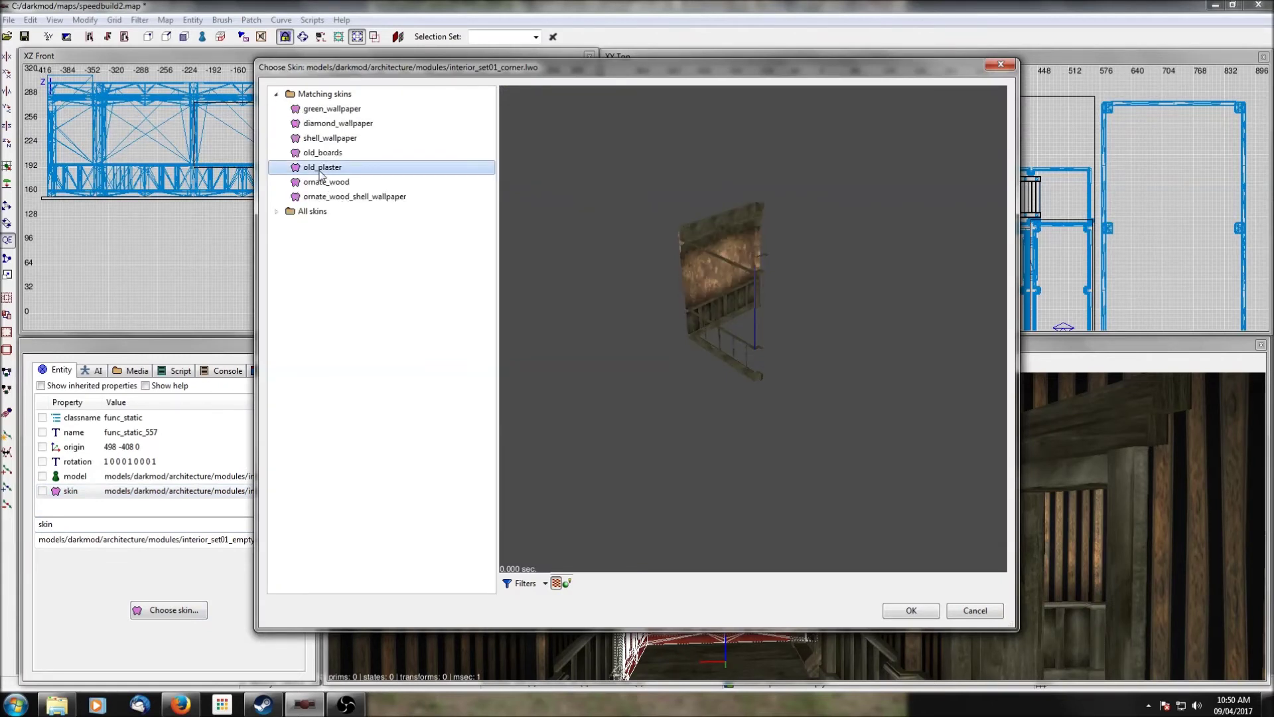
drag(732, 329, 725, 348)
click(335, 153)
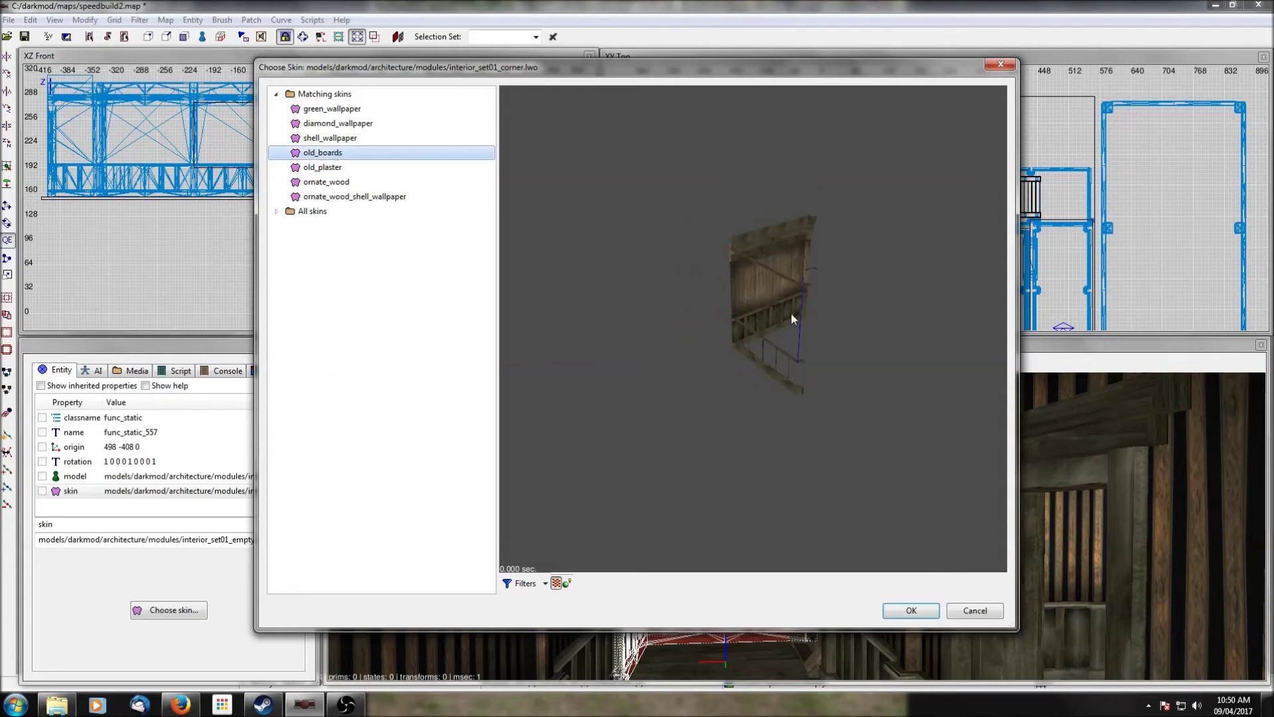
click(912, 611)
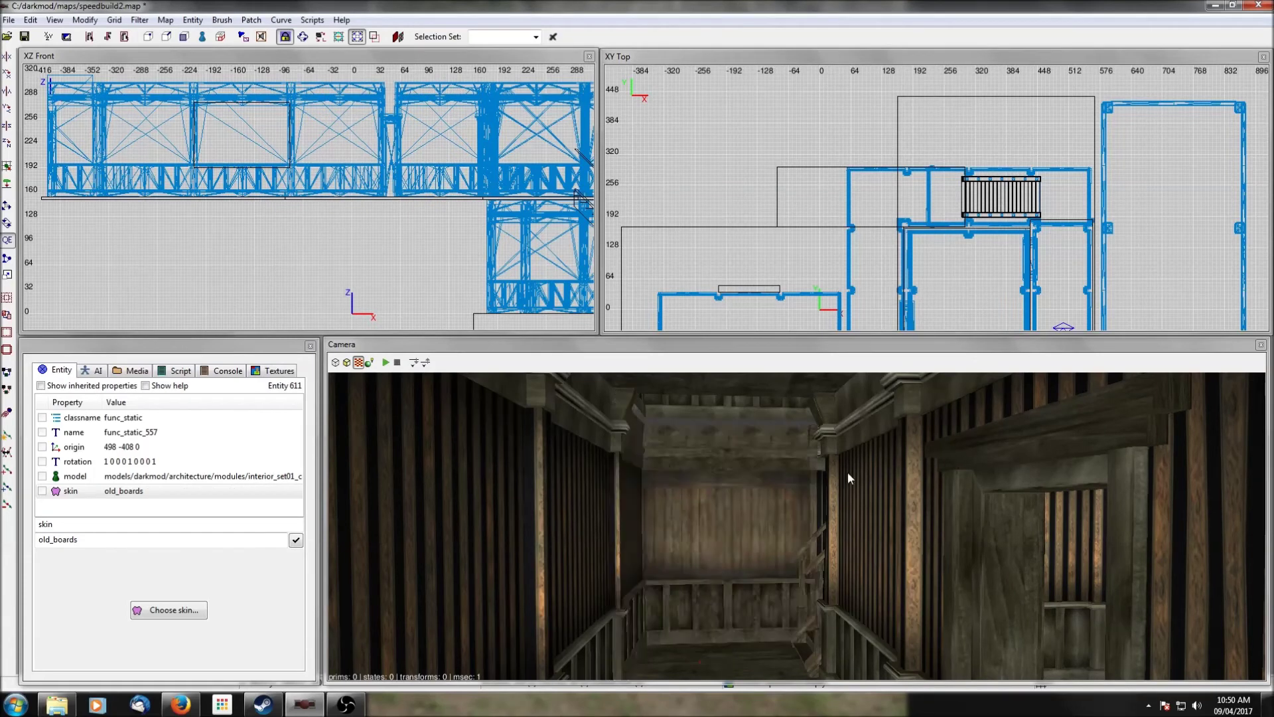
Step: Apply the old_boards skin to the lower east corridor's side wall modules, doorway wall and north corner module together
shift+click(862, 497)
shift+click(559, 508)
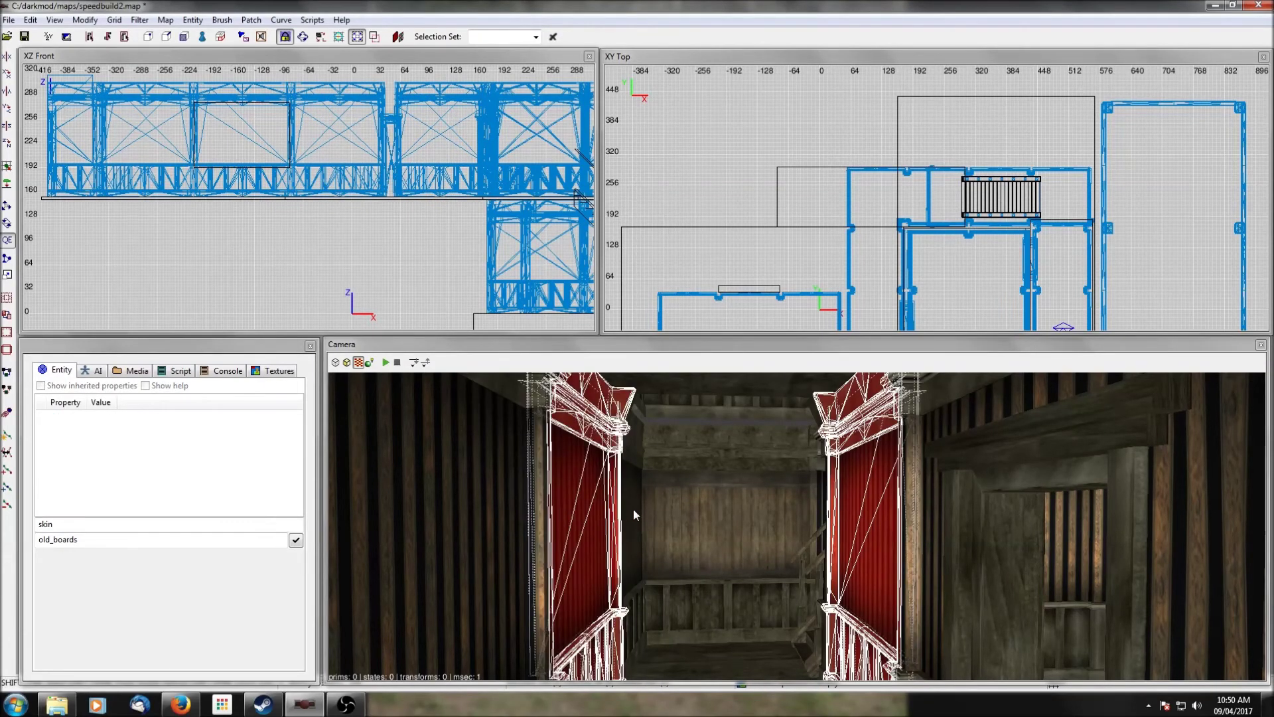
shift+click(669, 511)
shift+click(531, 515)
right_click(541, 510)
right_click(543, 509)
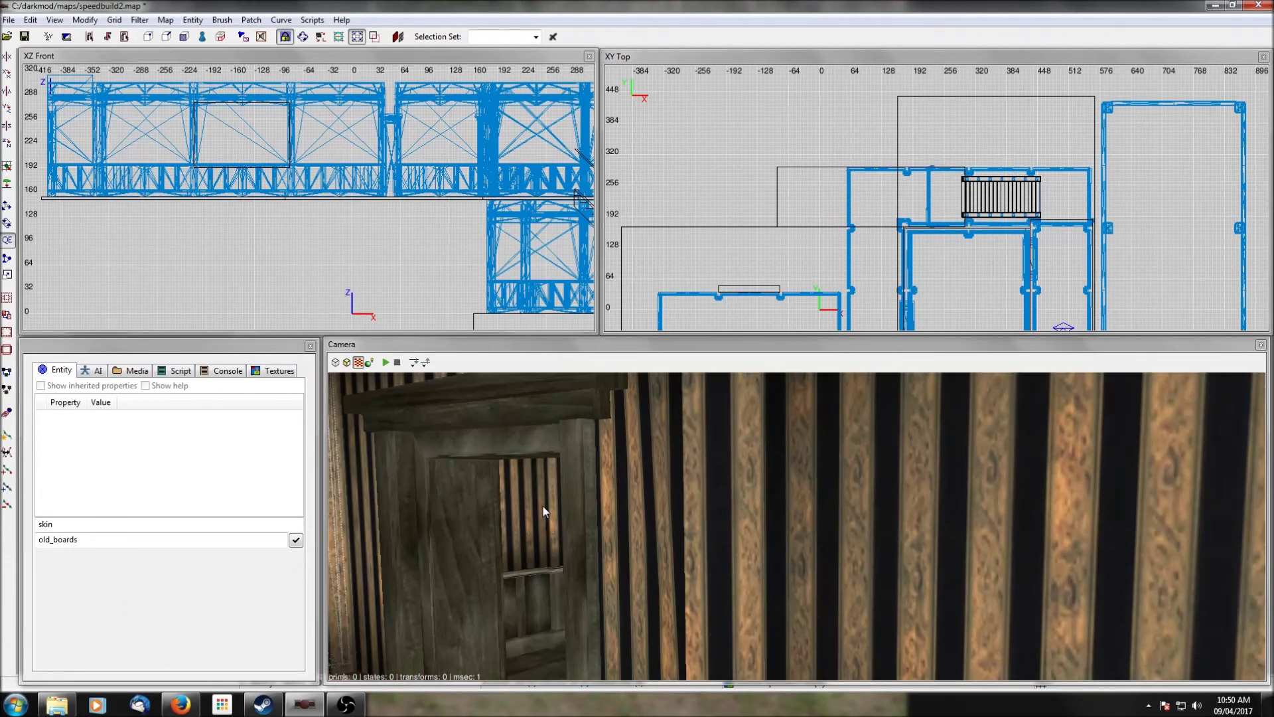
shift+click(645, 531)
right_click(645, 531)
right_click(645, 530)
shift+click(693, 543)
right_click(693, 543)
right_click(693, 543)
shift+click(741, 476)
shift+click(835, 468)
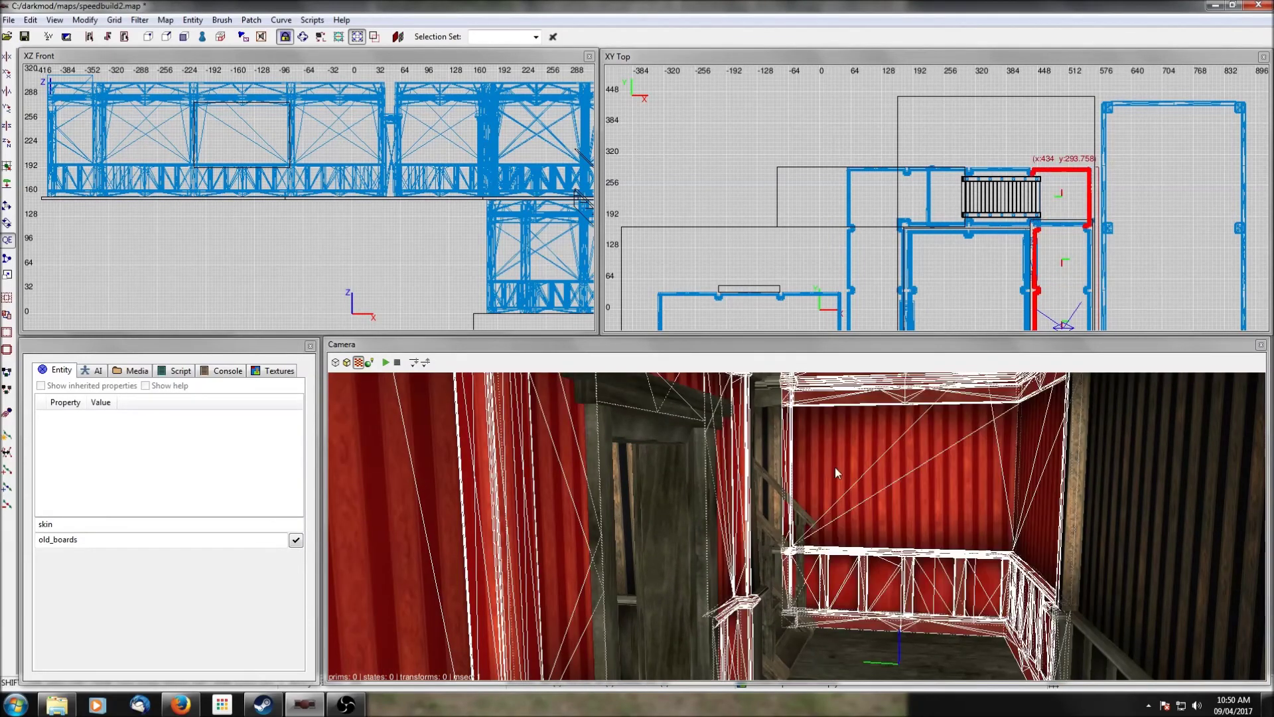
shift+click(1099, 540)
click(292, 542)
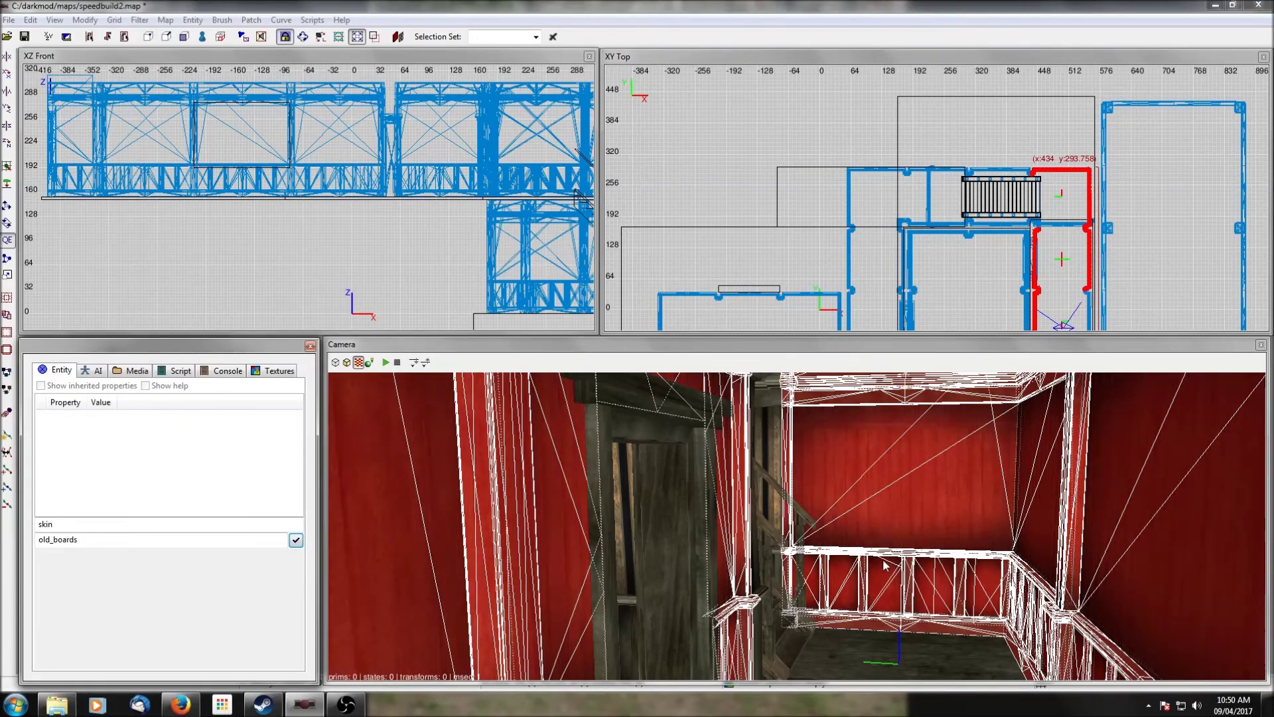
key(Escape)
Step: Apply the old_boards skin to the remaining striped wall module on the lower corridor's east side
right_click(909, 550)
right_click(909, 551)
shift+click(910, 555)
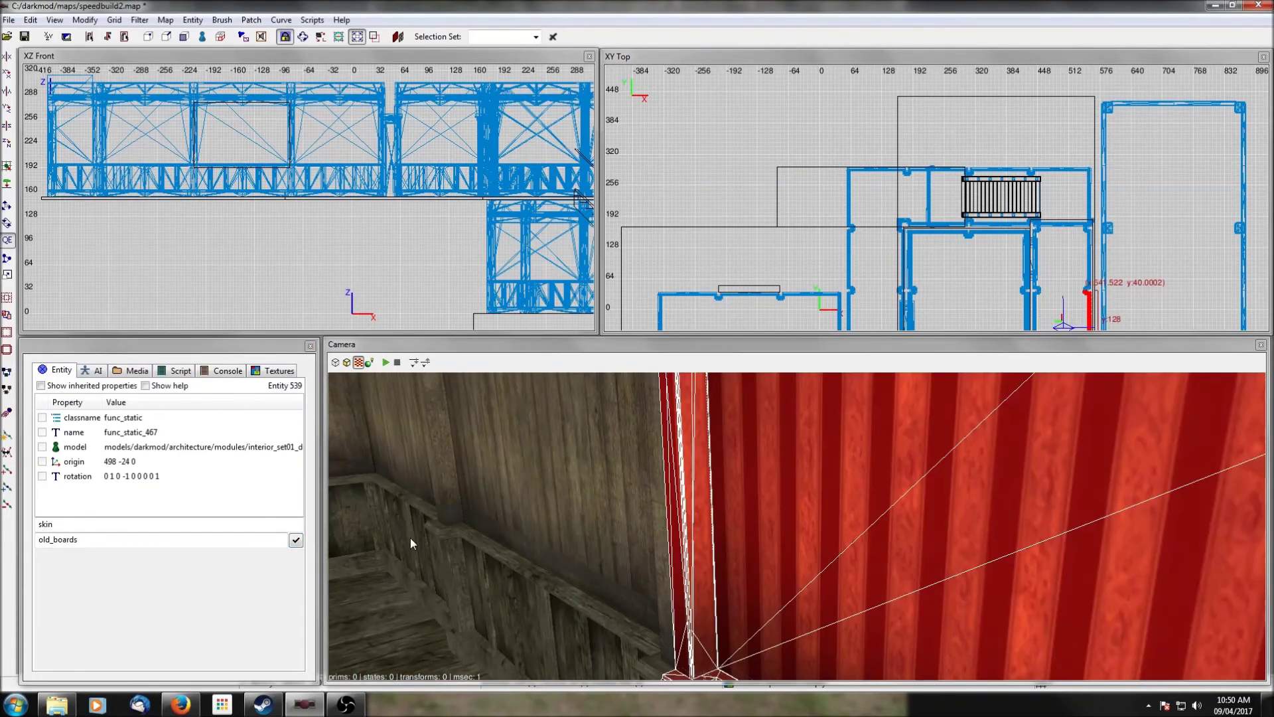
click(295, 542)
key(Escape)
right_click(594, 531)
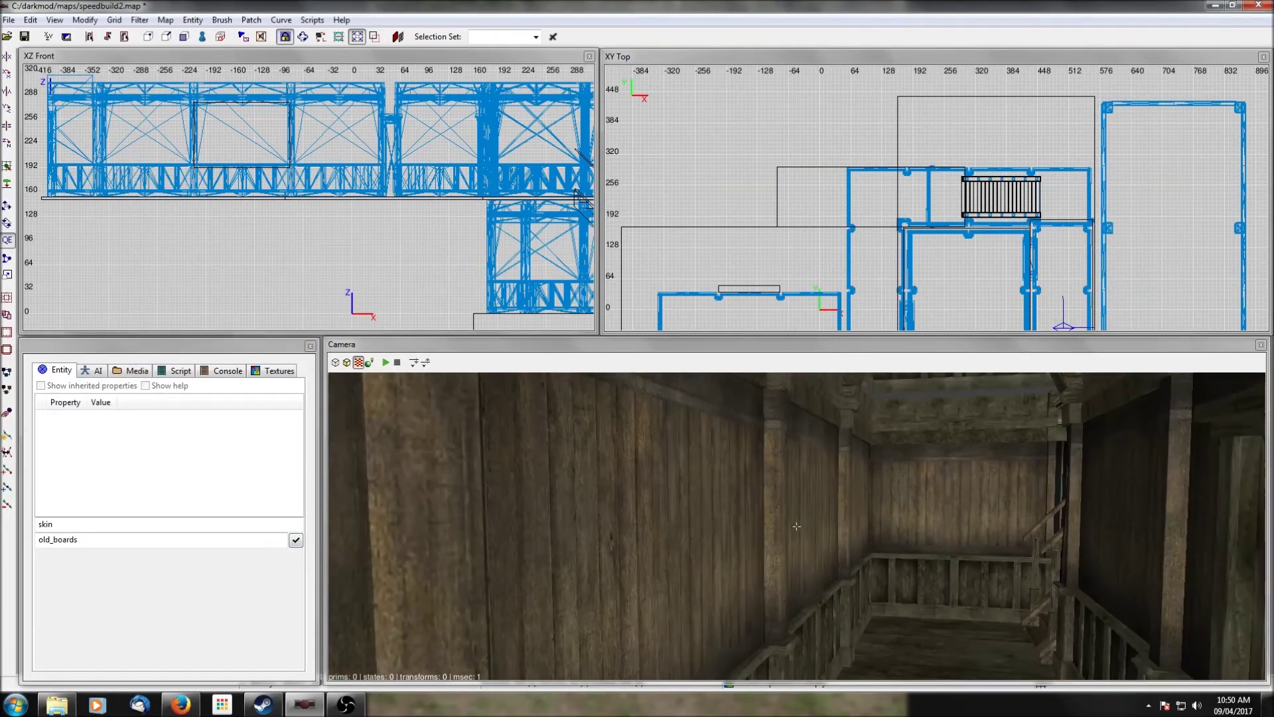
Step: Apply the old_boards skin to the striped wall modules around the northern part of the room enclosed by the lower corridors
right_click(594, 531)
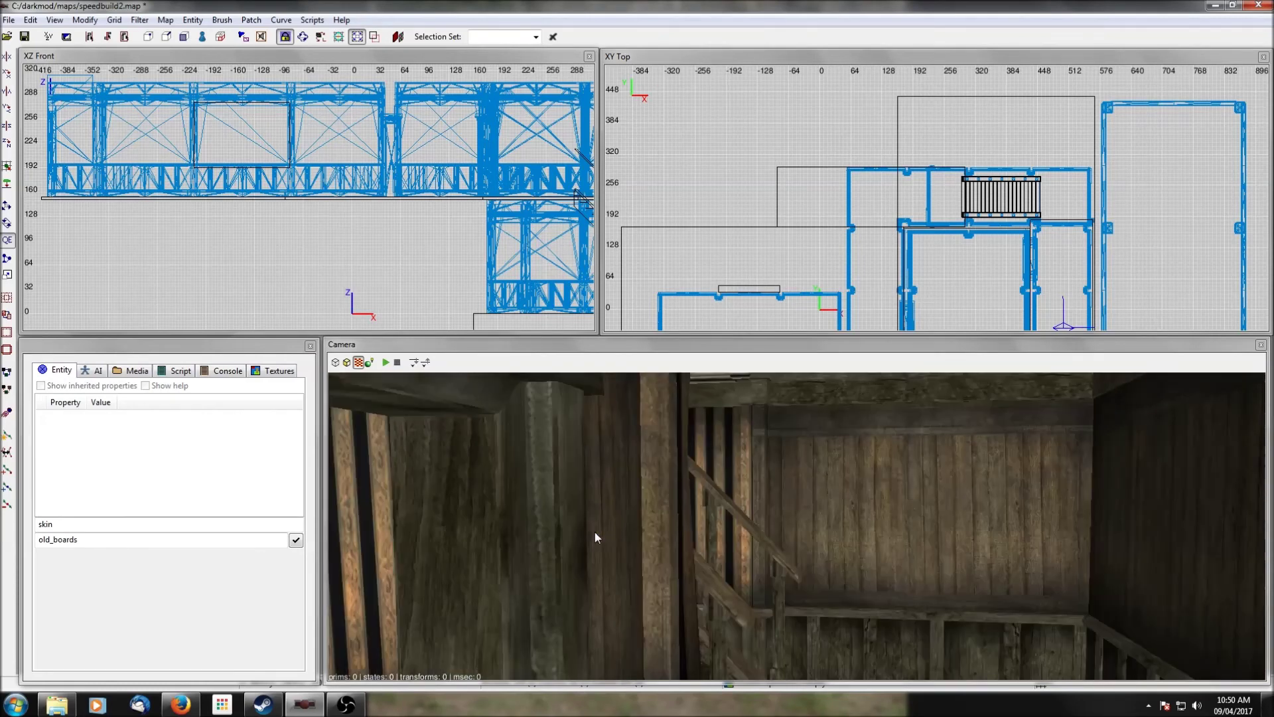
right_click(594, 531)
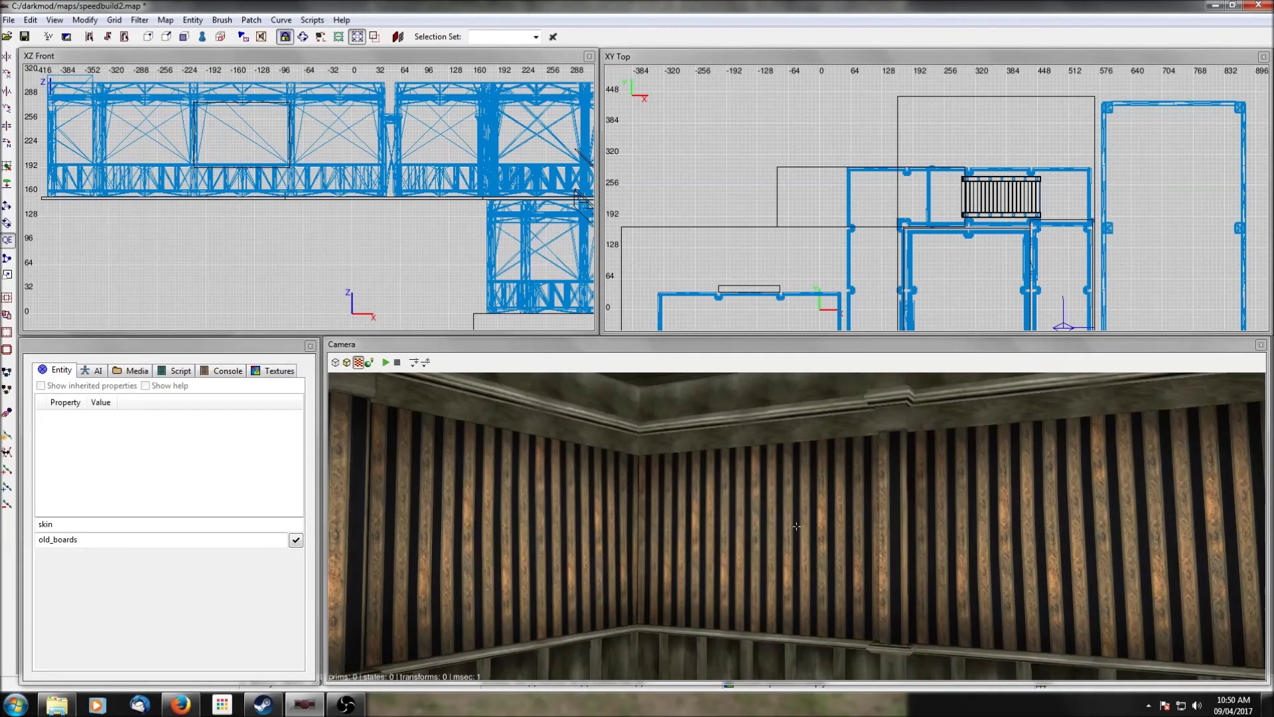
right_click(595, 532)
shift+click(428, 547)
shift+click(993, 581)
right_click(993, 582)
right_click(994, 582)
shift+click(750, 547)
shift+click(732, 550)
right_click(869, 545)
right_click(1018, 547)
right_click(1018, 547)
right_click(1018, 547)
shift+click(986, 548)
shift+click(902, 532)
right_click(902, 532)
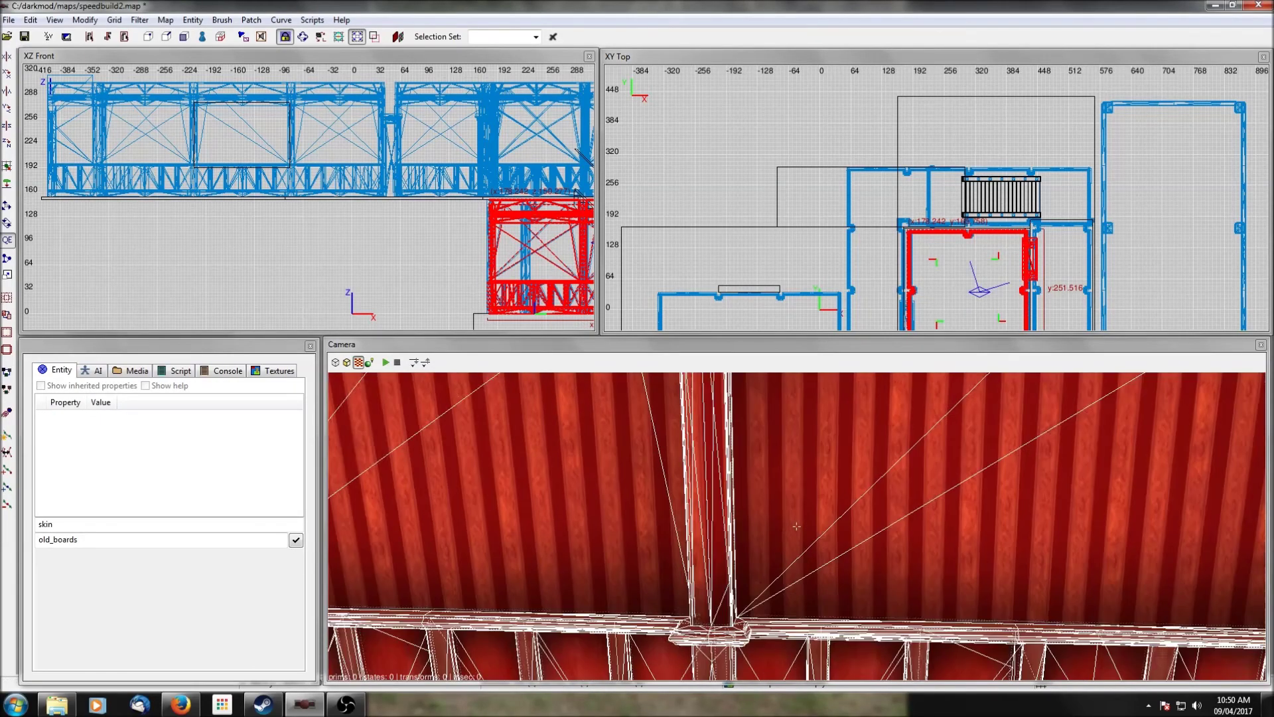
right_click(905, 538)
click(296, 541)
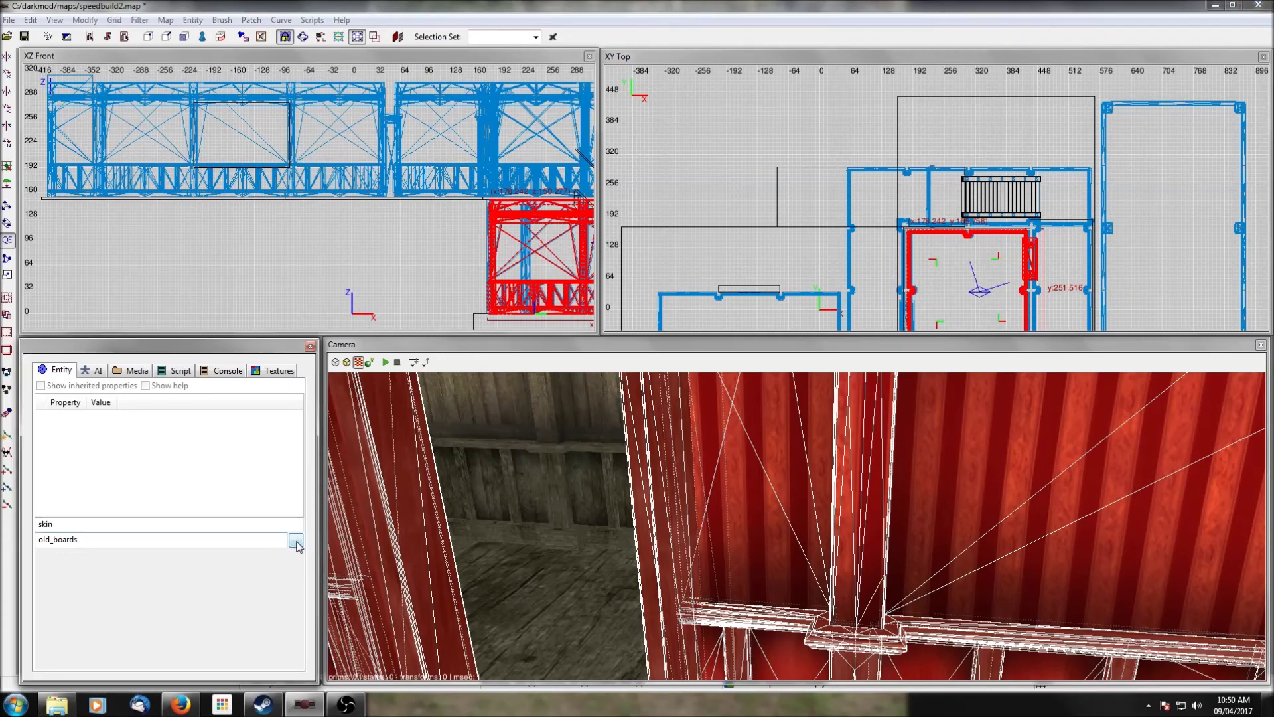
key(Escape)
Step: Apply the old_boards skin to the remaining striped wall modules in the lower enclosed room
right_click(675, 528)
right_click(675, 527)
key(Down)
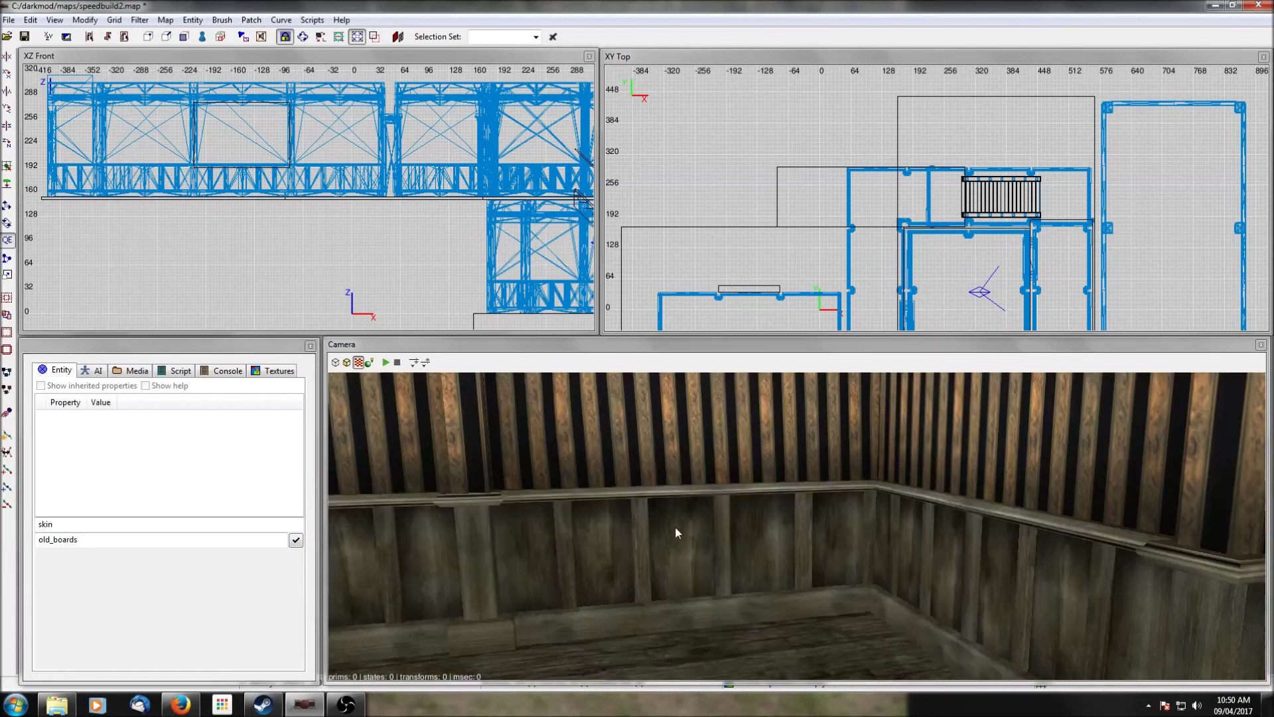
shift+click(607, 491)
key(Left)
key(Left)
key(Left)
key(Left)
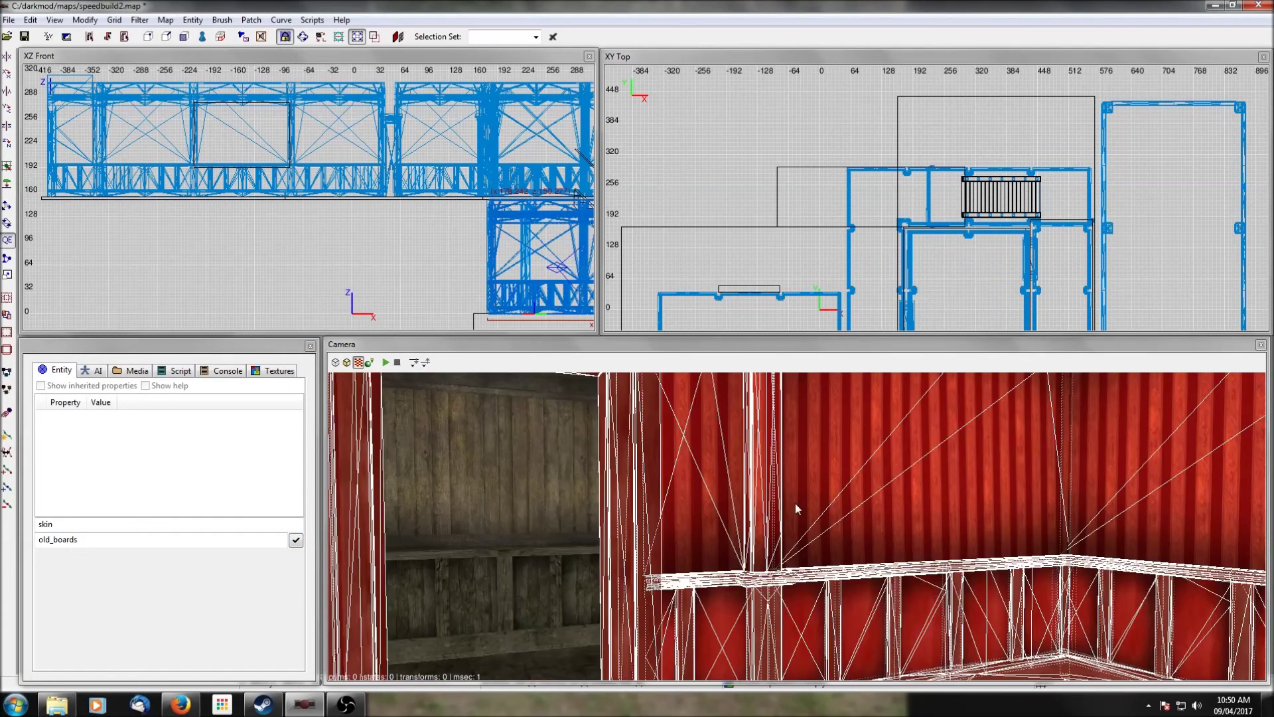
click(295, 541)
key(Escape)
Step: Apply the old_boards skin to the upper west corridor's striped side walls, corner modules and adjoining doorway walls together
right_click(804, 544)
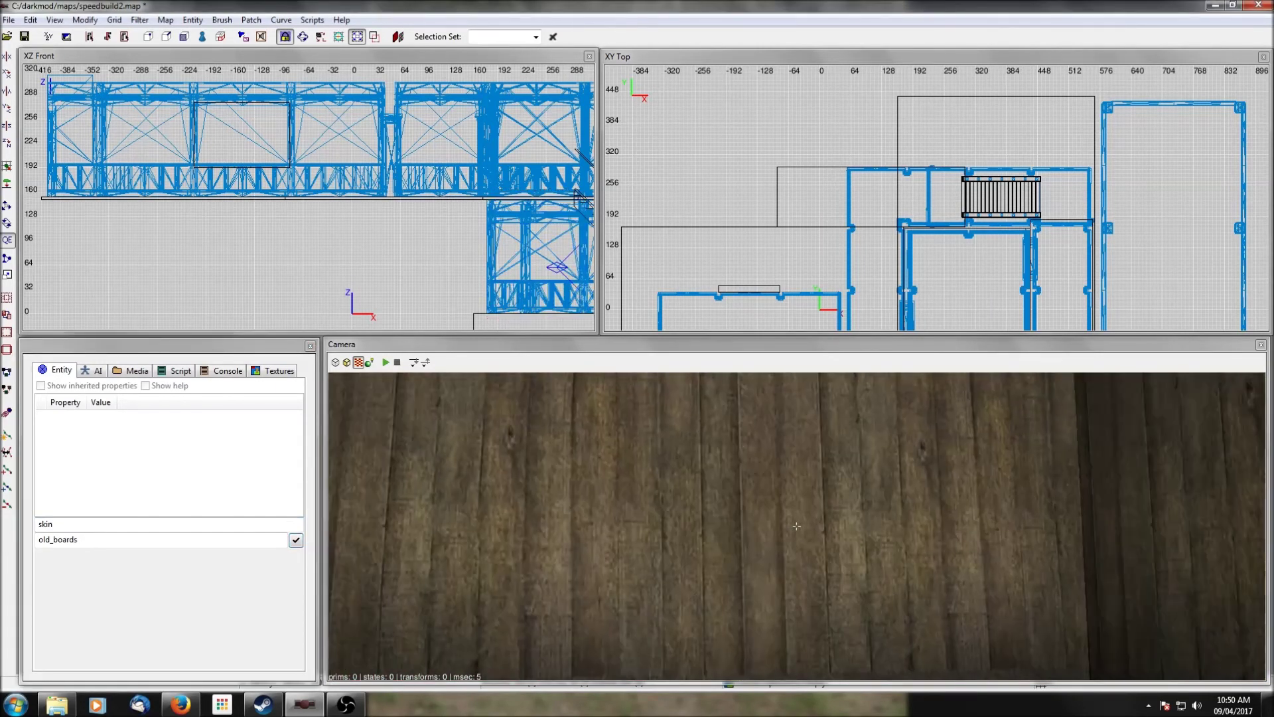
right_click(804, 544)
right_click(804, 544)
right_click(804, 544)
key(d)
key(d)
key(d)
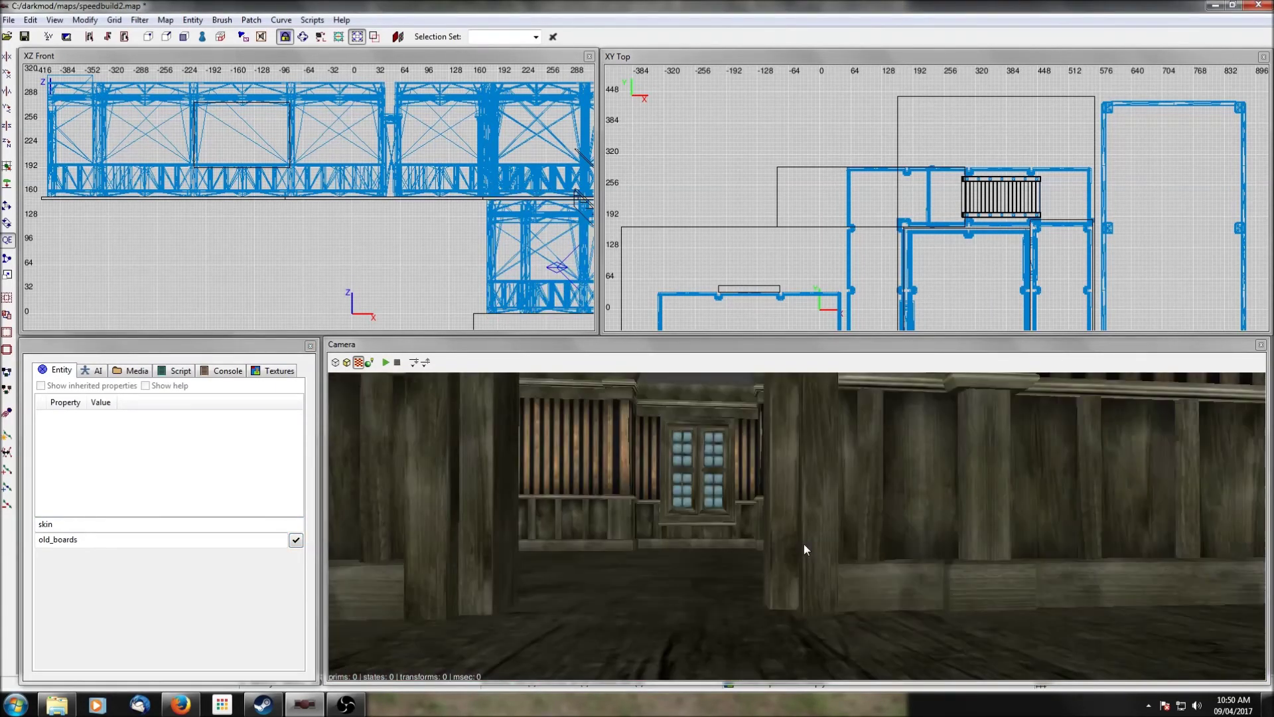
right_click(804, 544)
shift+click(796, 526)
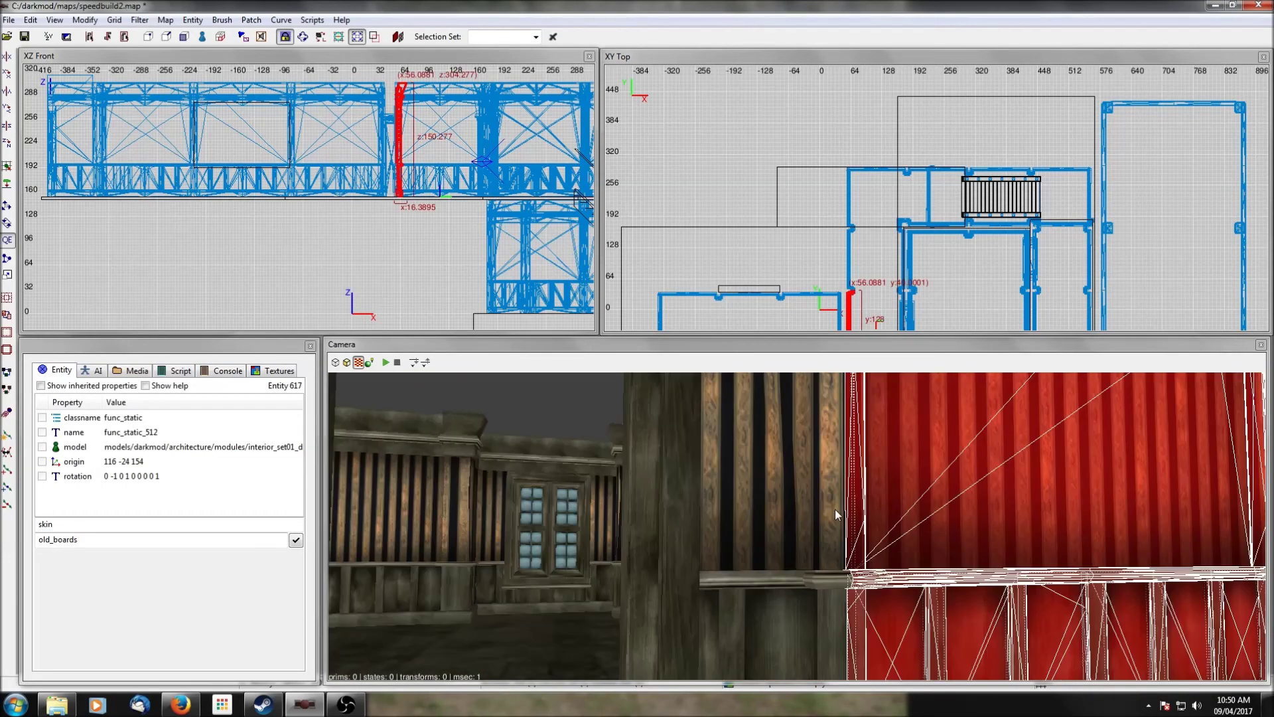
shift+click(796, 526)
right_click(797, 526)
shift+click(750, 504)
shift+click(552, 501)
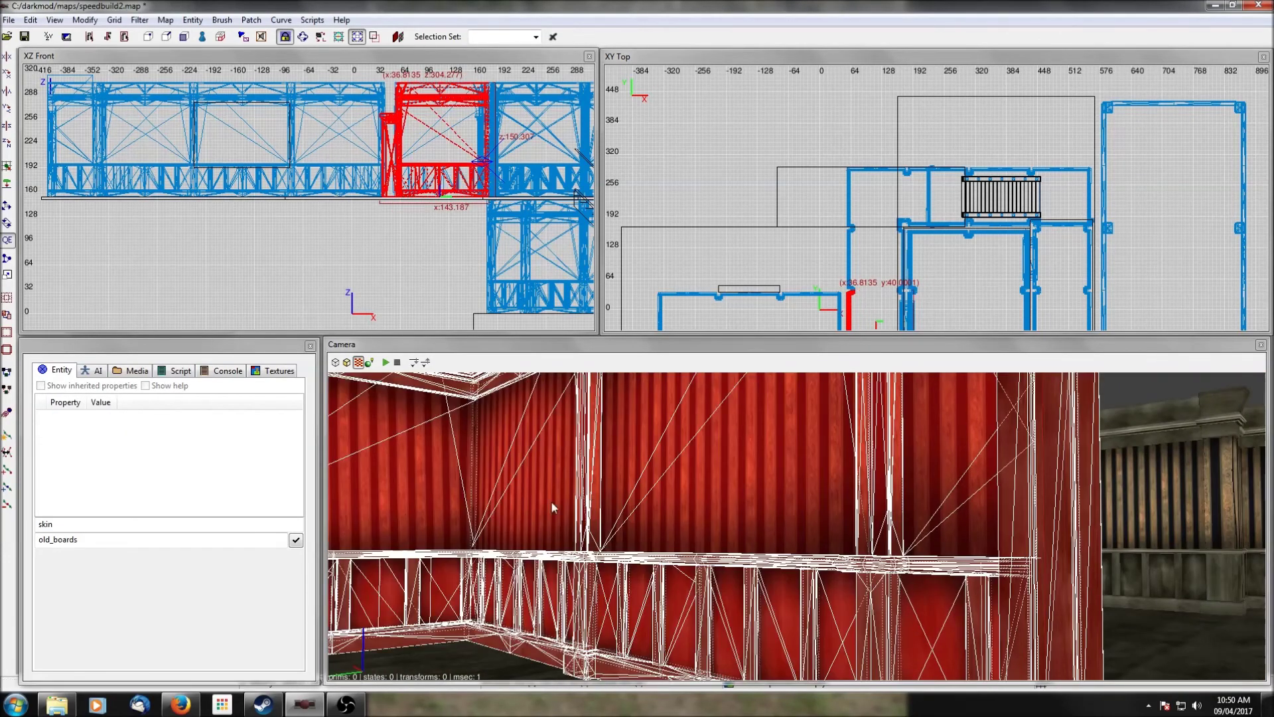
right_click(551, 500)
right_click(796, 526)
shift+click(683, 507)
shift+click(729, 485)
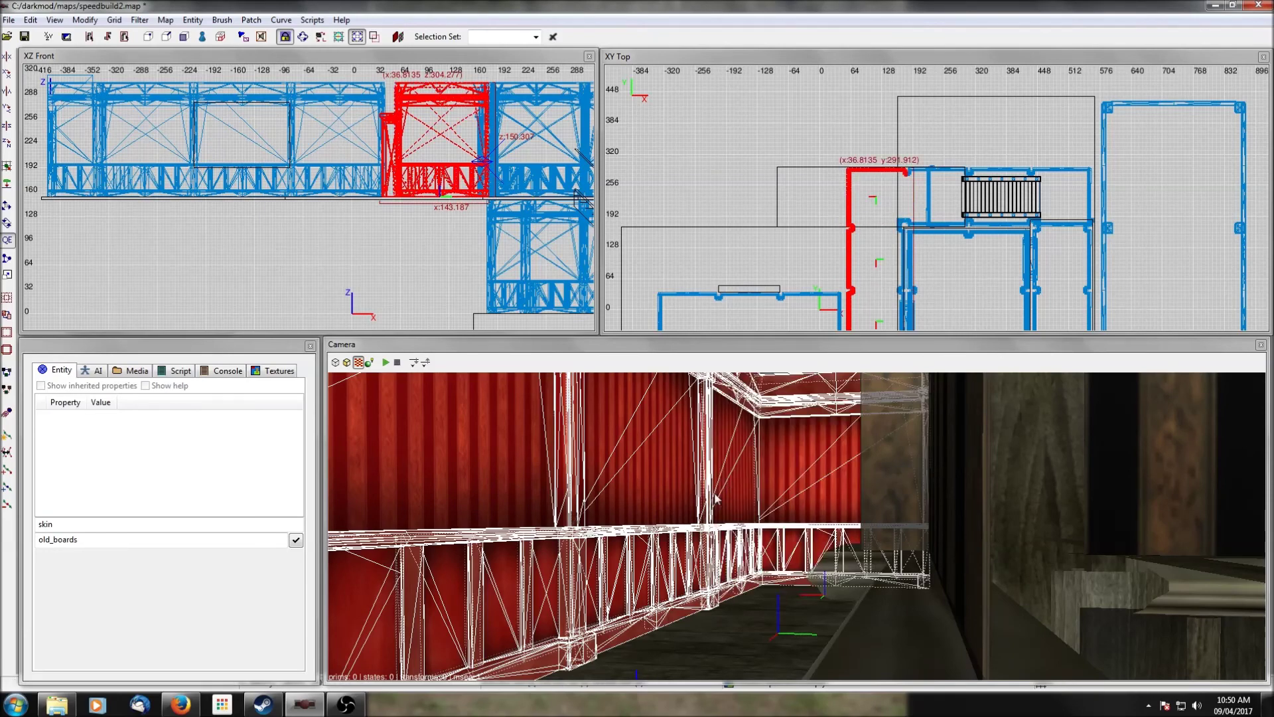
right_click(728, 483)
right_click(796, 526)
right_click(695, 512)
right_click(796, 526)
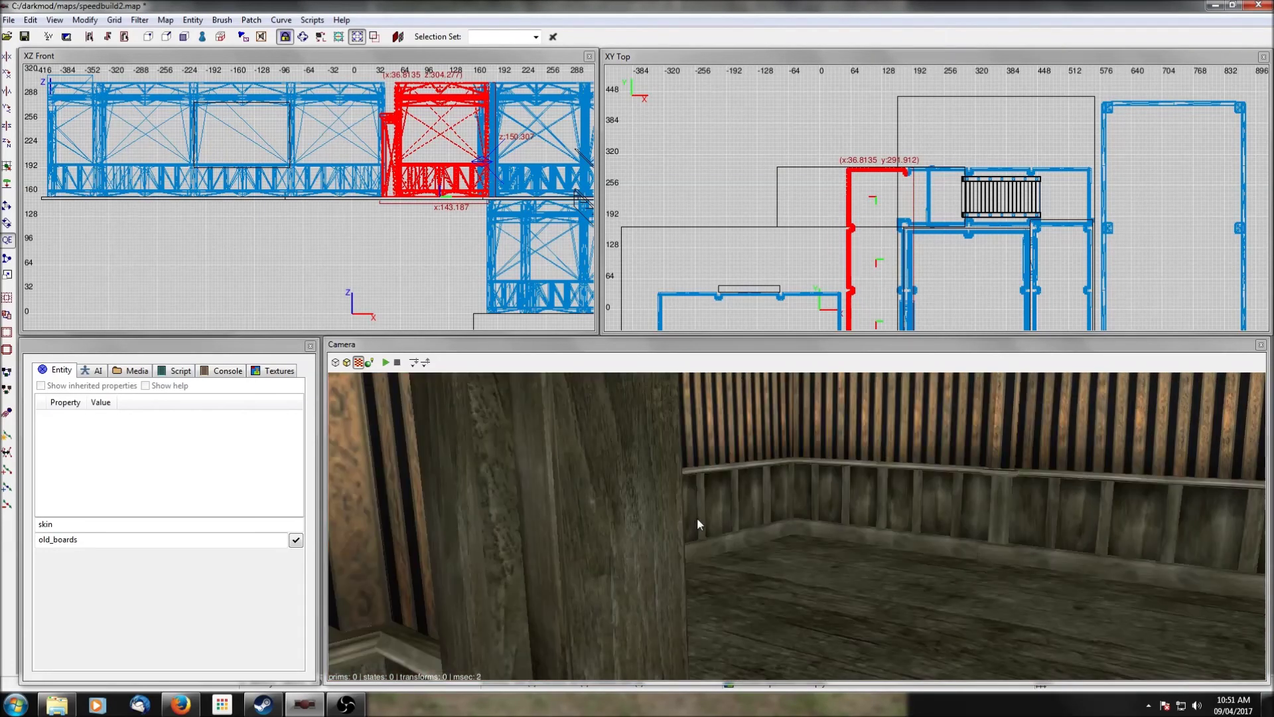
right_click(689, 516)
right_click(797, 526)
shift+click(548, 474)
shift+click(670, 516)
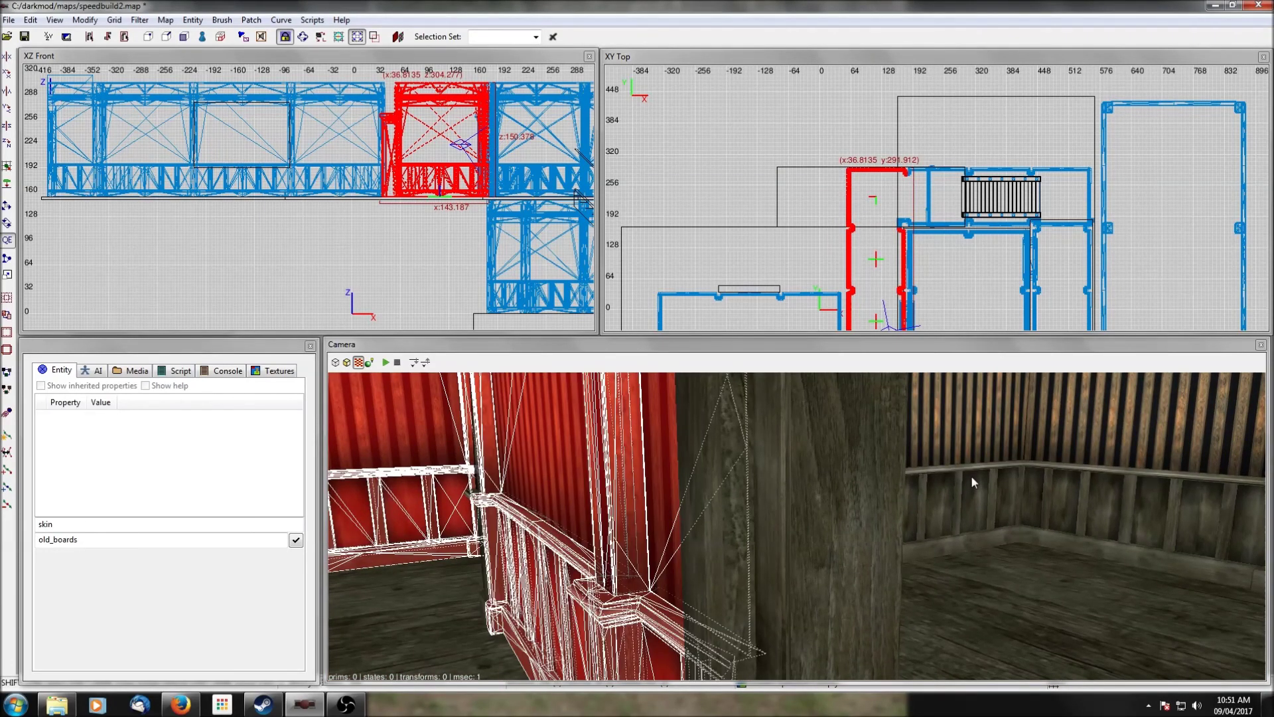
shift+click(982, 475)
right_click(1085, 482)
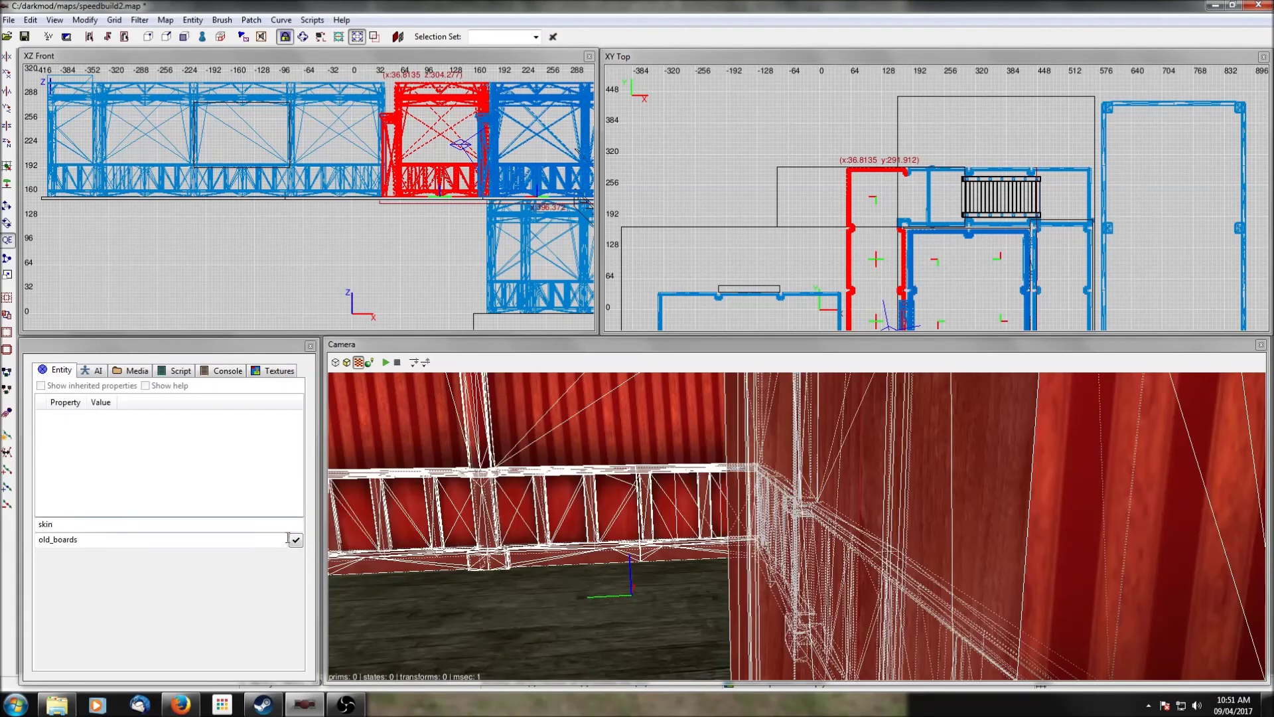
click(296, 540)
right_click(634, 521)
right_click(635, 521)
key(Escape)
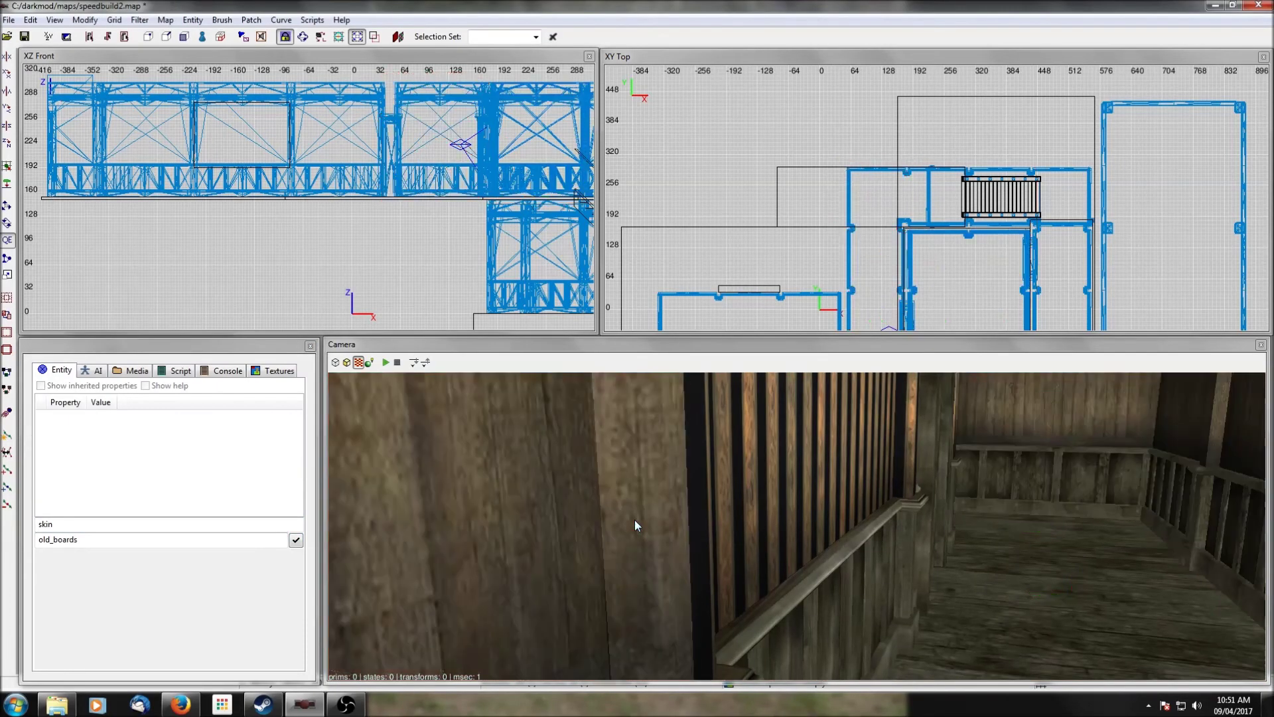
Step: Apply the old_boards skin to the striped side wall module still left beside the upper west corridor
shift+click(793, 529)
click(296, 539)
key(Escape)
right_click(686, 539)
right_click(686, 538)
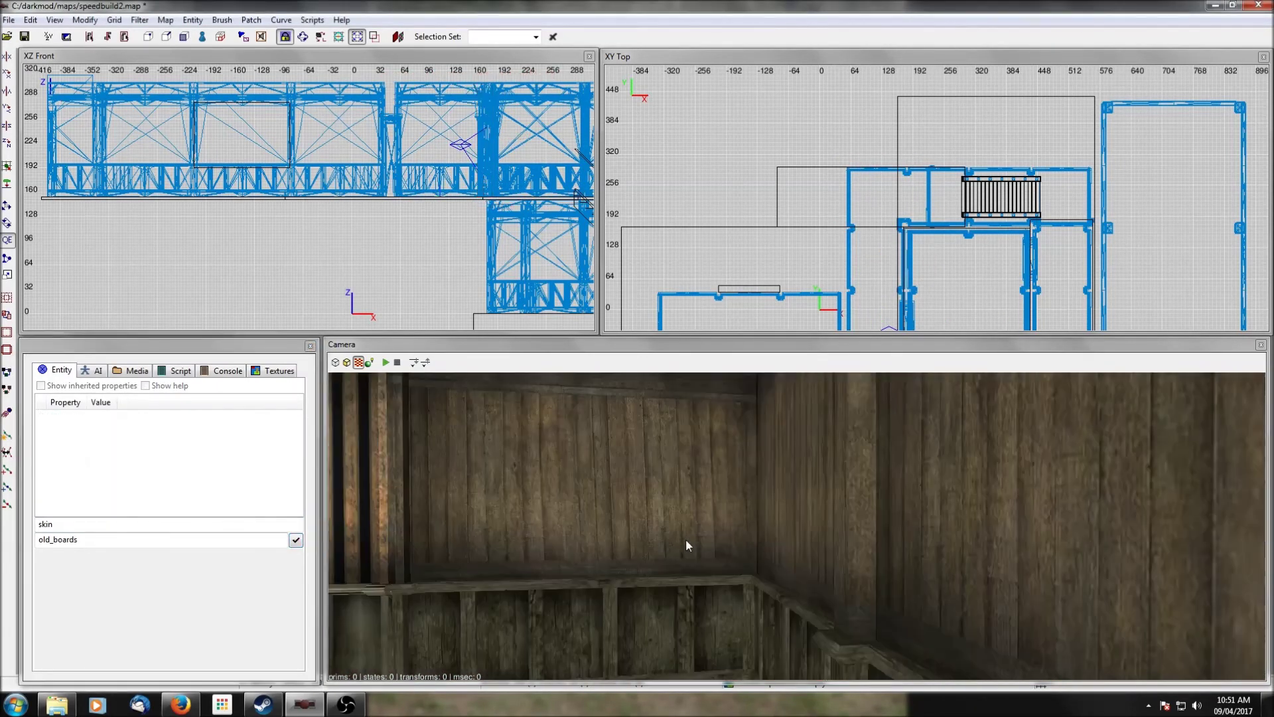
right_click(686, 538)
Step: Apply the old_boards skin to the striped corner and adjacent wall module where the upper corridor meets the south stair hallway
right_click(628, 538)
shift+click(628, 538)
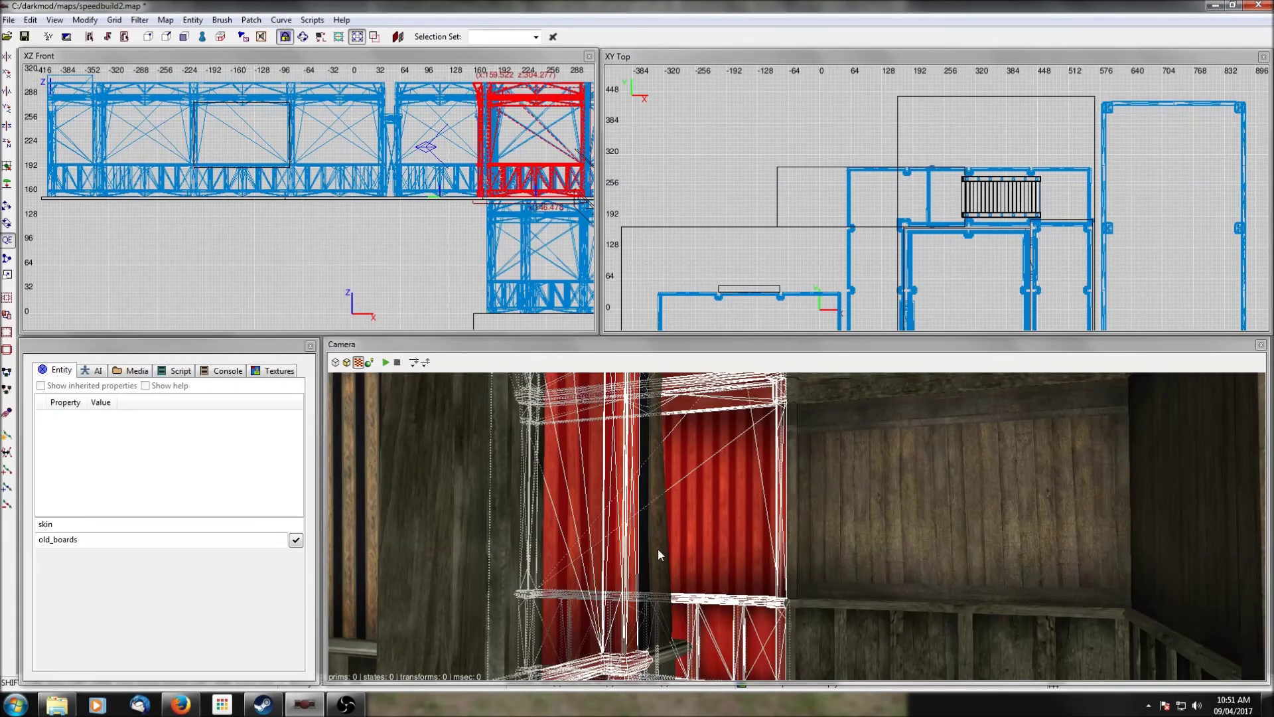
shift+click(659, 548)
click(295, 539)
key(Escape)
right_click(709, 560)
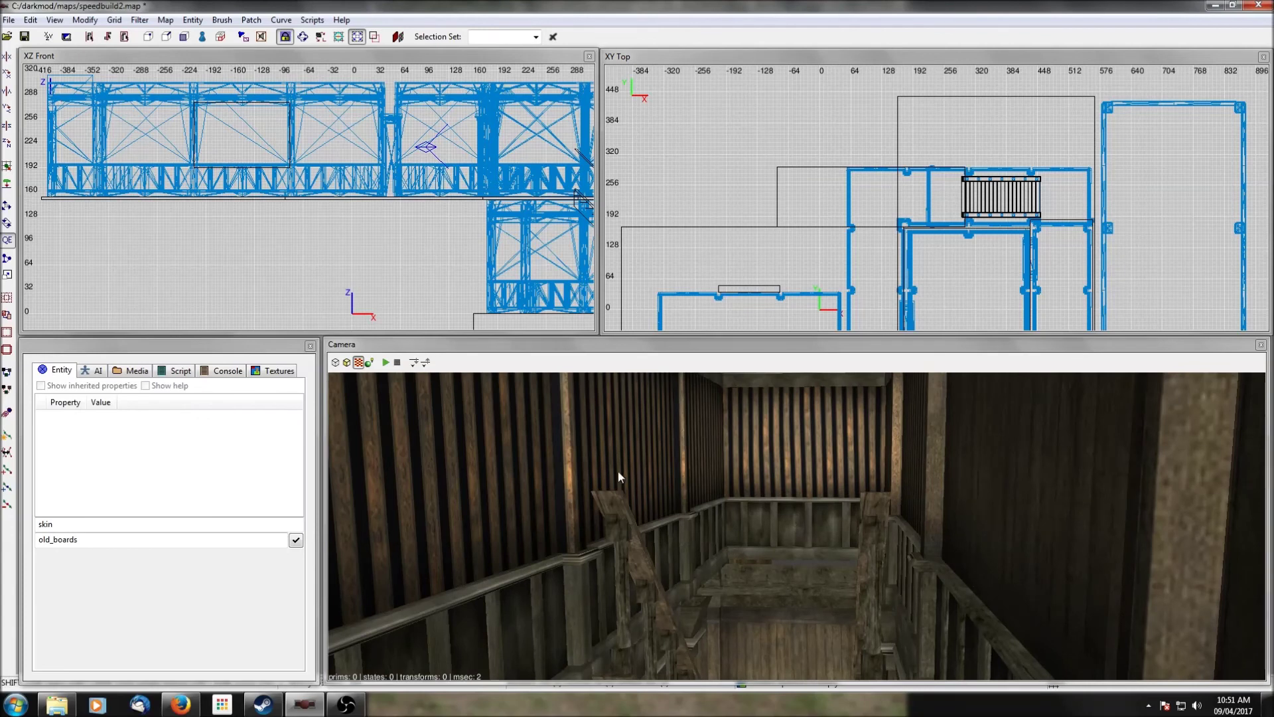
Step: Apply the old_boards skin to the striped side and end wall modules above the south stairs
shift+click(618, 472)
shift+click(525, 487)
shift+click(790, 467)
shift+click(706, 468)
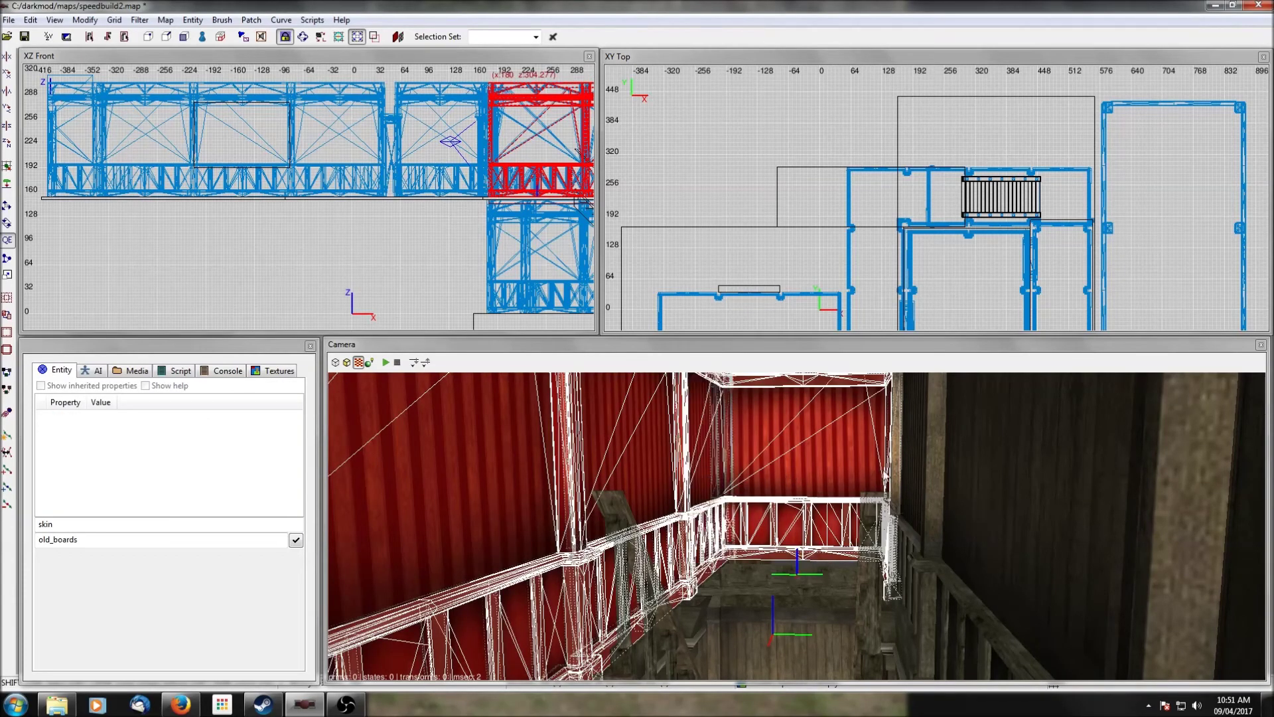
shift+click(893, 476)
click(297, 545)
key(Escape)
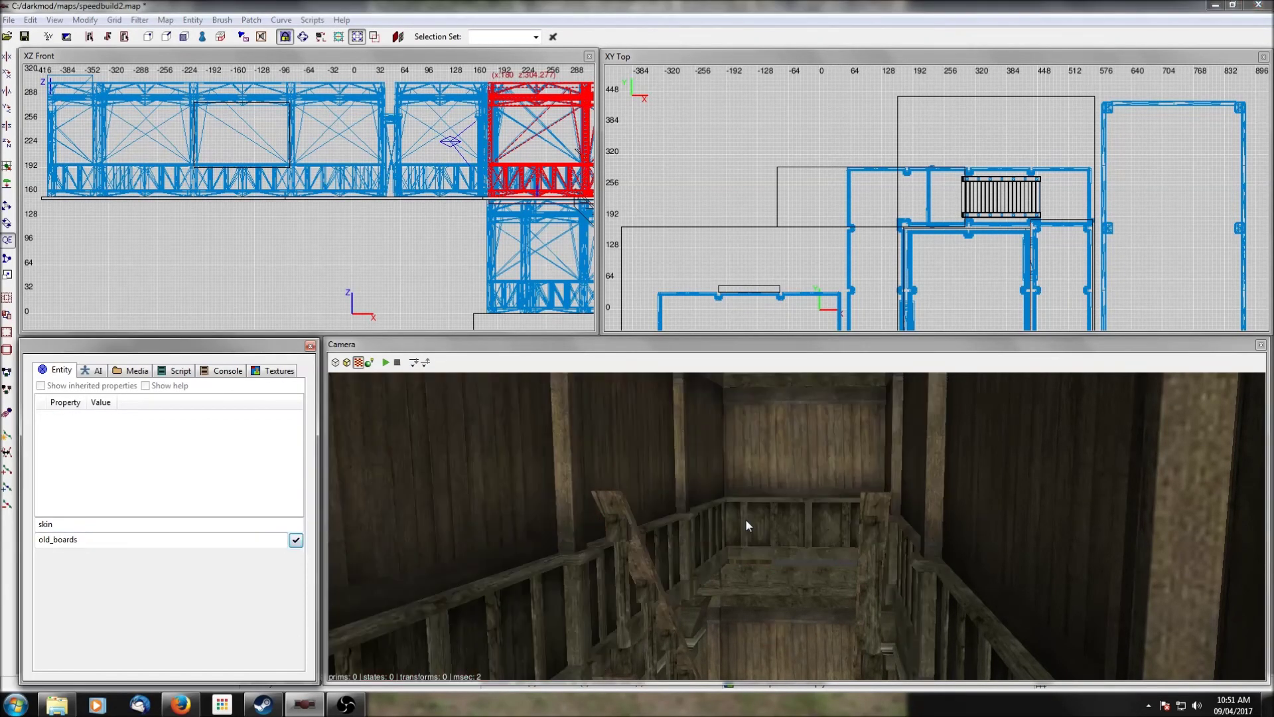
Step: Apply the old_boards skin to the striped side, end and corner wall modules of the lower south stair hallway
right_click(746, 522)
right_click(796, 526)
key(Up)
key(Right)
shift+click(914, 538)
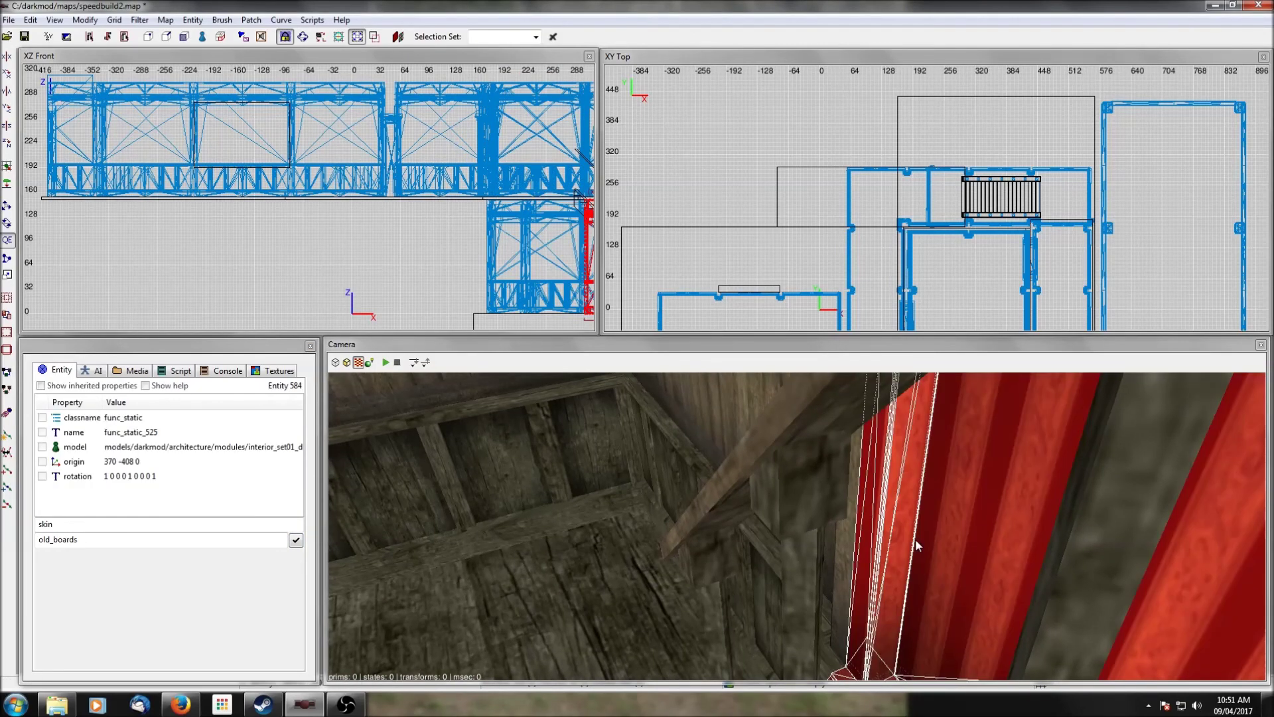
right_click(914, 539)
right_click(914, 539)
right_click(914, 539)
right_click(797, 526)
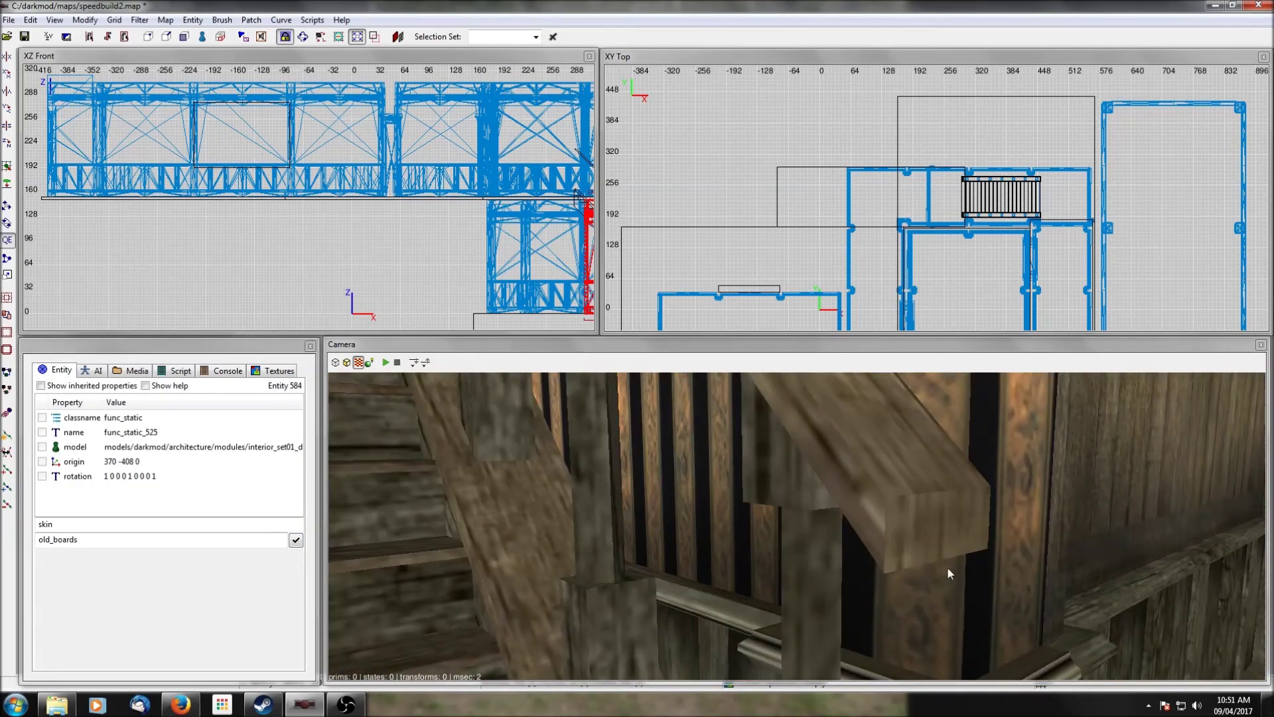
shift+click(961, 597)
shift+click(697, 528)
right_click(696, 527)
right_click(696, 527)
right_click(697, 529)
right_click(696, 529)
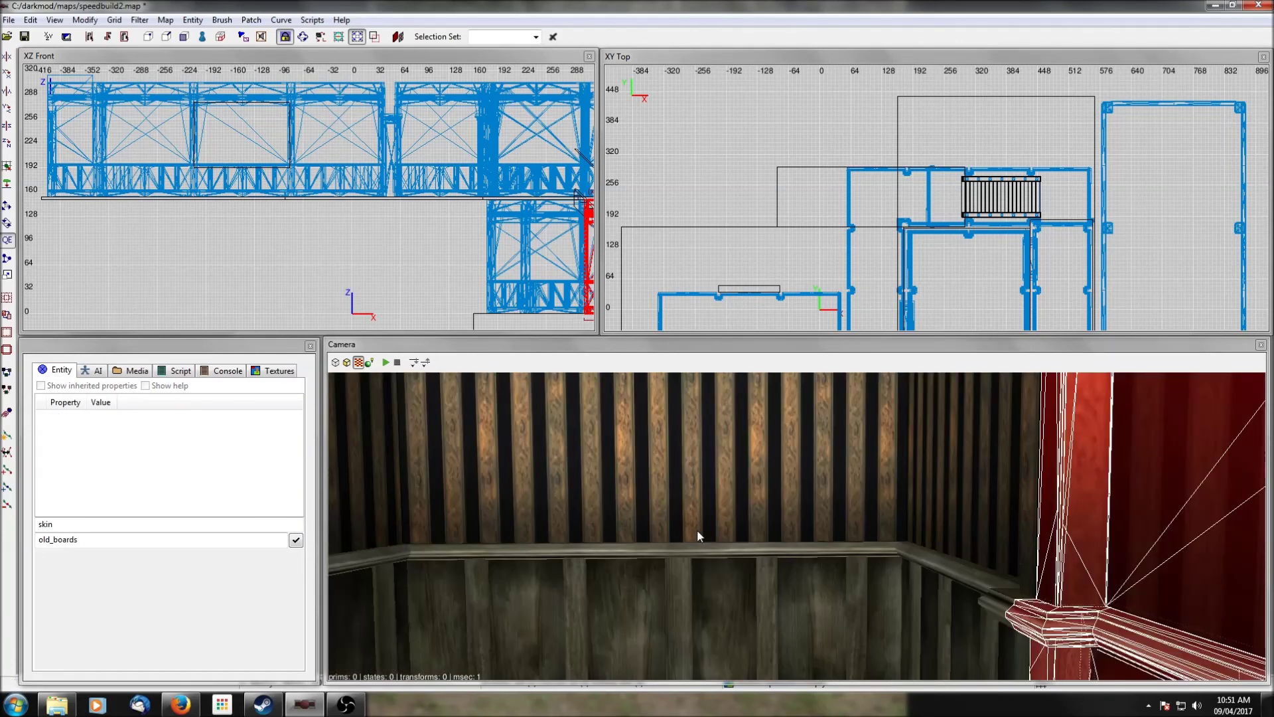
shift+click(687, 508)
shift+click(958, 501)
right_click(574, 510)
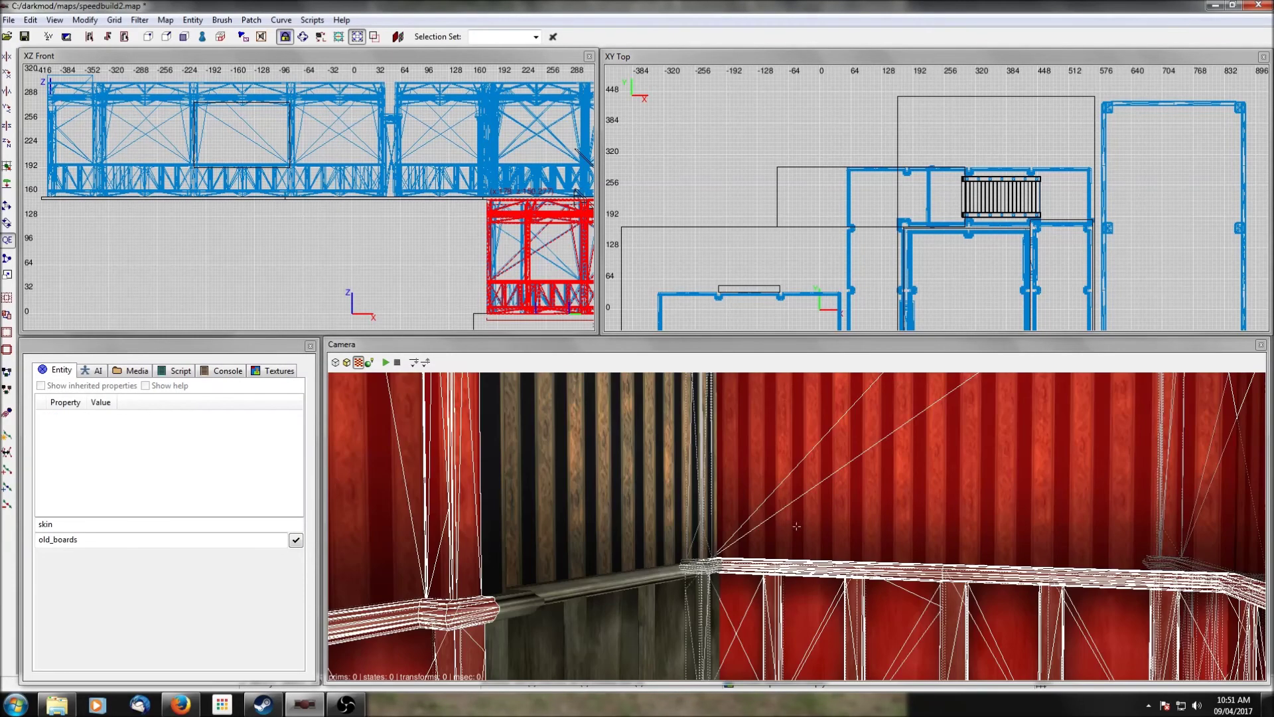
right_click(574, 510)
shift+click(585, 517)
click(294, 541)
key(Escape)
Step: Apply the old_boards skin to the striped walls around the north stairs on both storeys, including end walls and the inner corner module
right_click(830, 536)
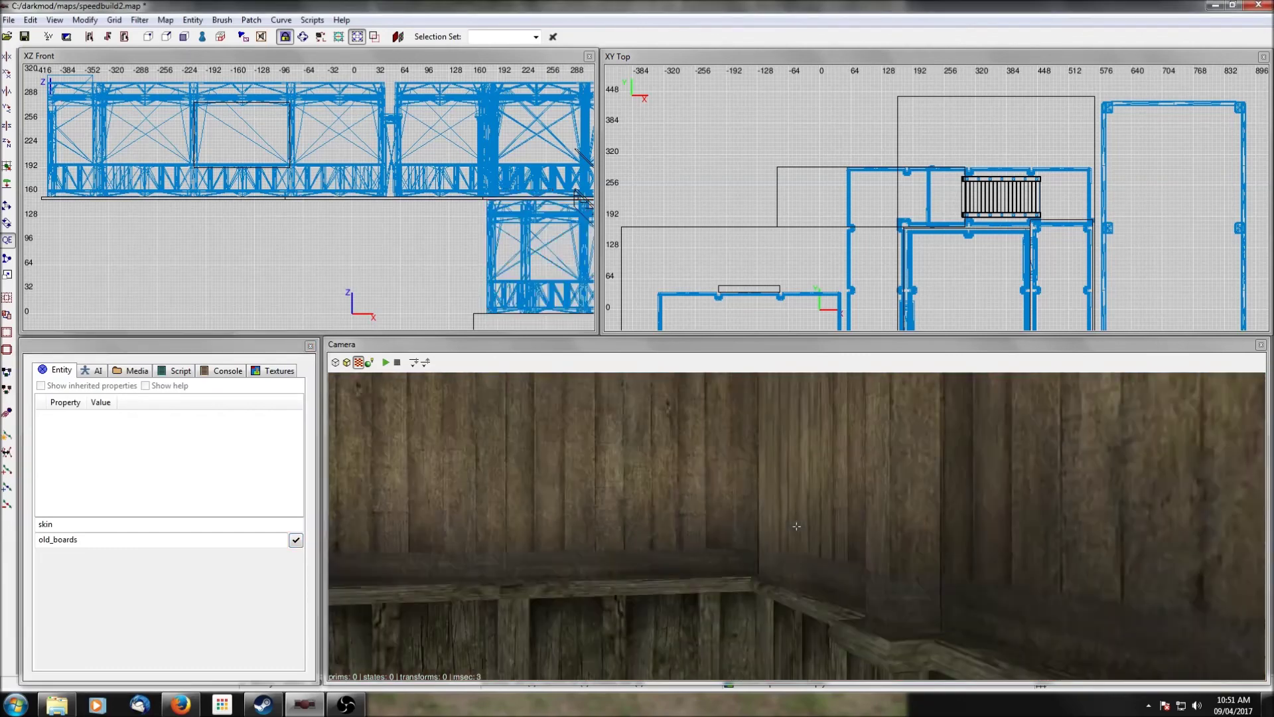
right_click(829, 536)
right_click(829, 536)
key(Up)
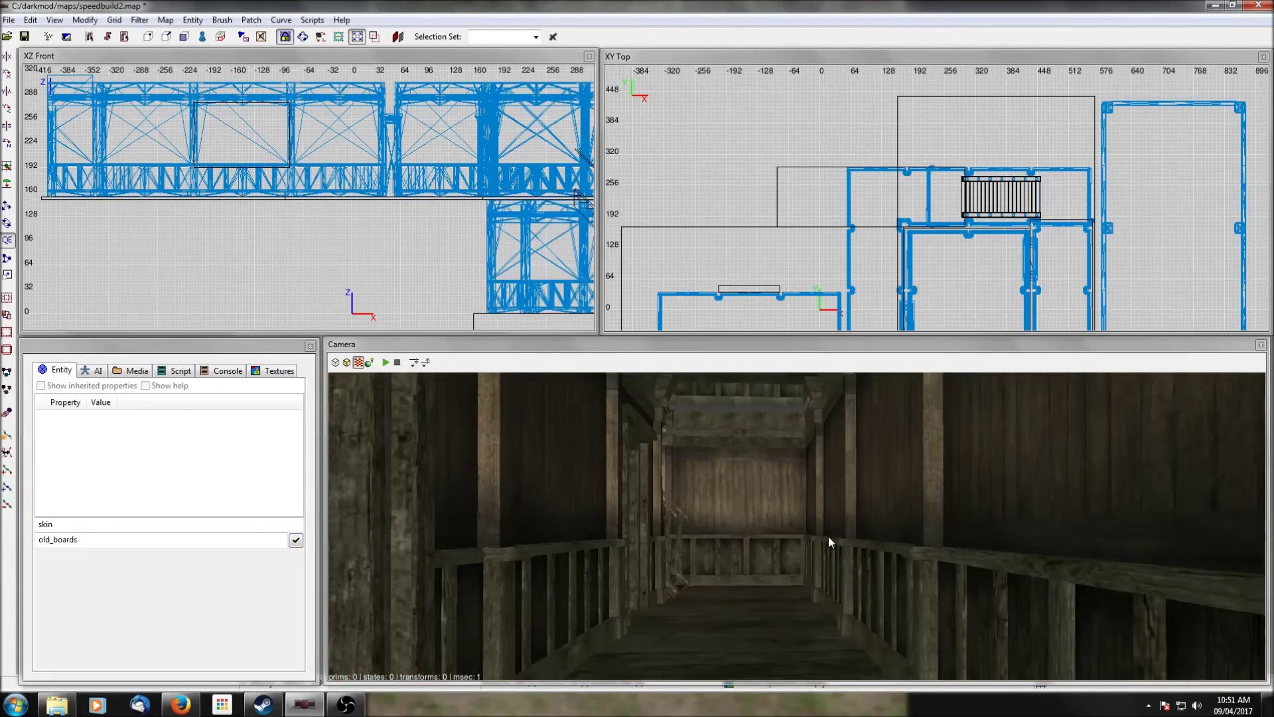
shift+click(746, 479)
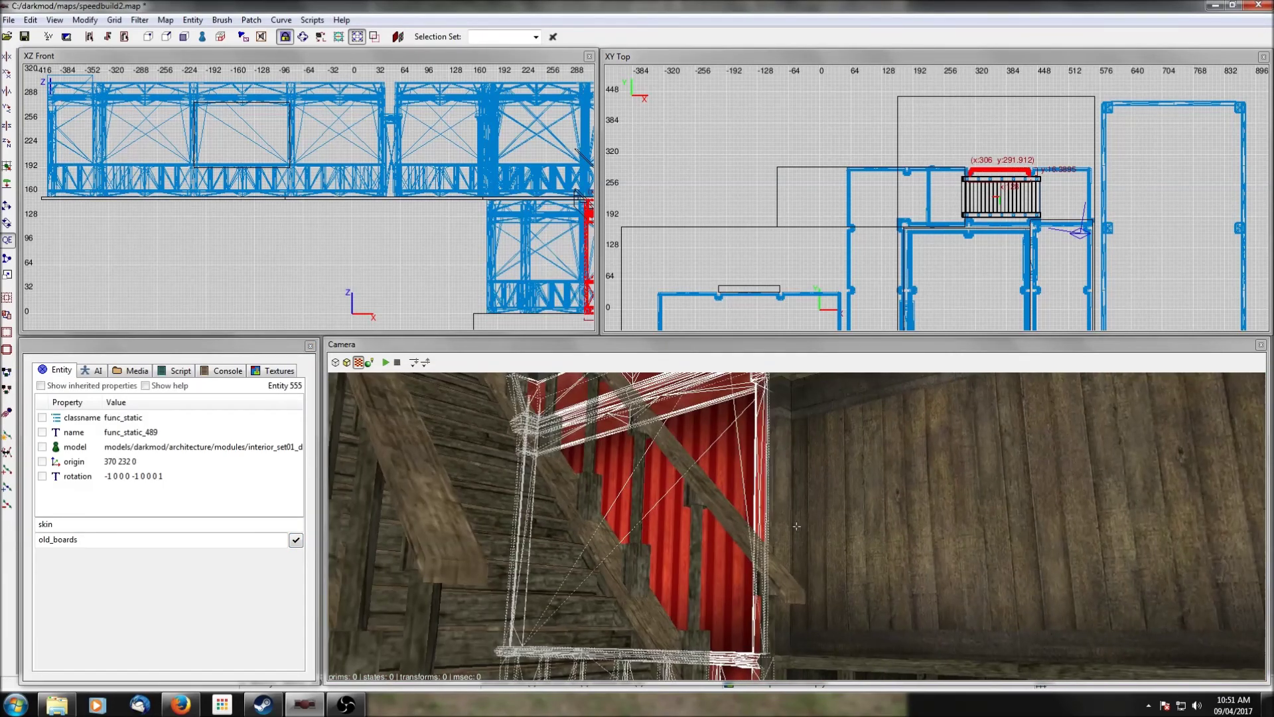
right_click(823, 523)
right_click(823, 523)
shift+click(858, 550)
right_click(860, 551)
right_click(860, 551)
right_click(893, 560)
key(Up)
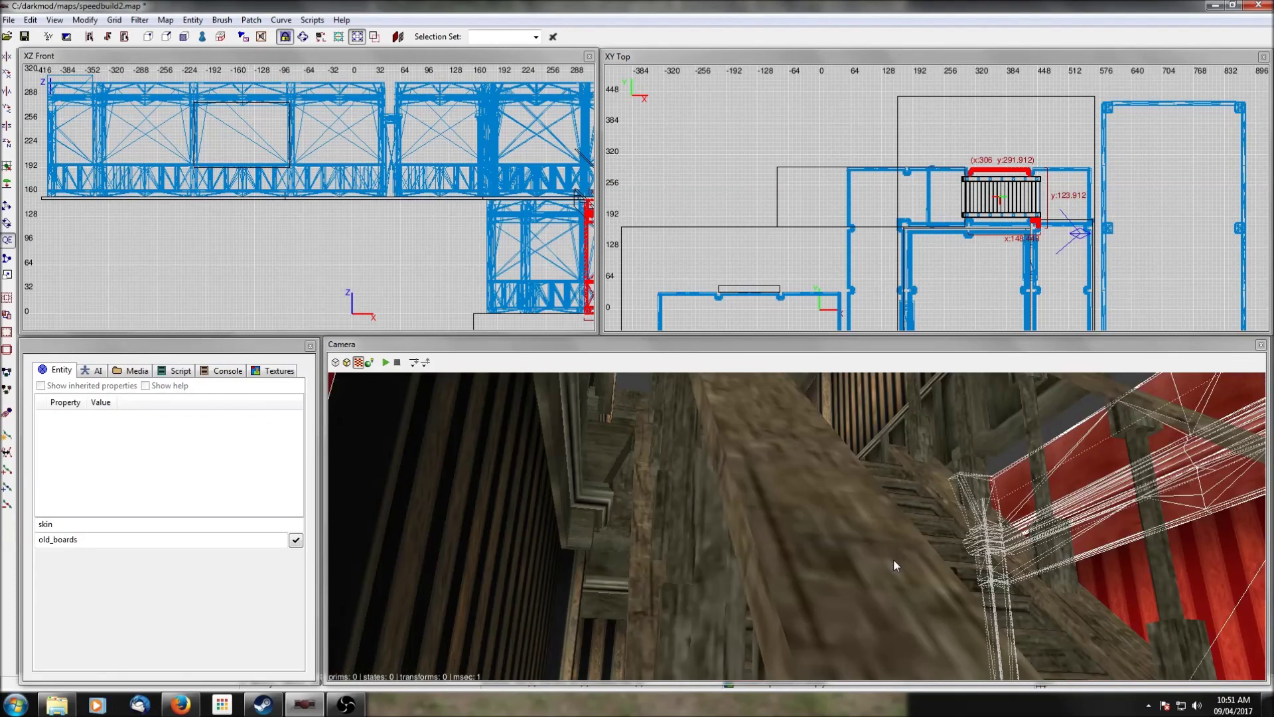
right_click(893, 560)
shift+click(629, 579)
shift+click(573, 586)
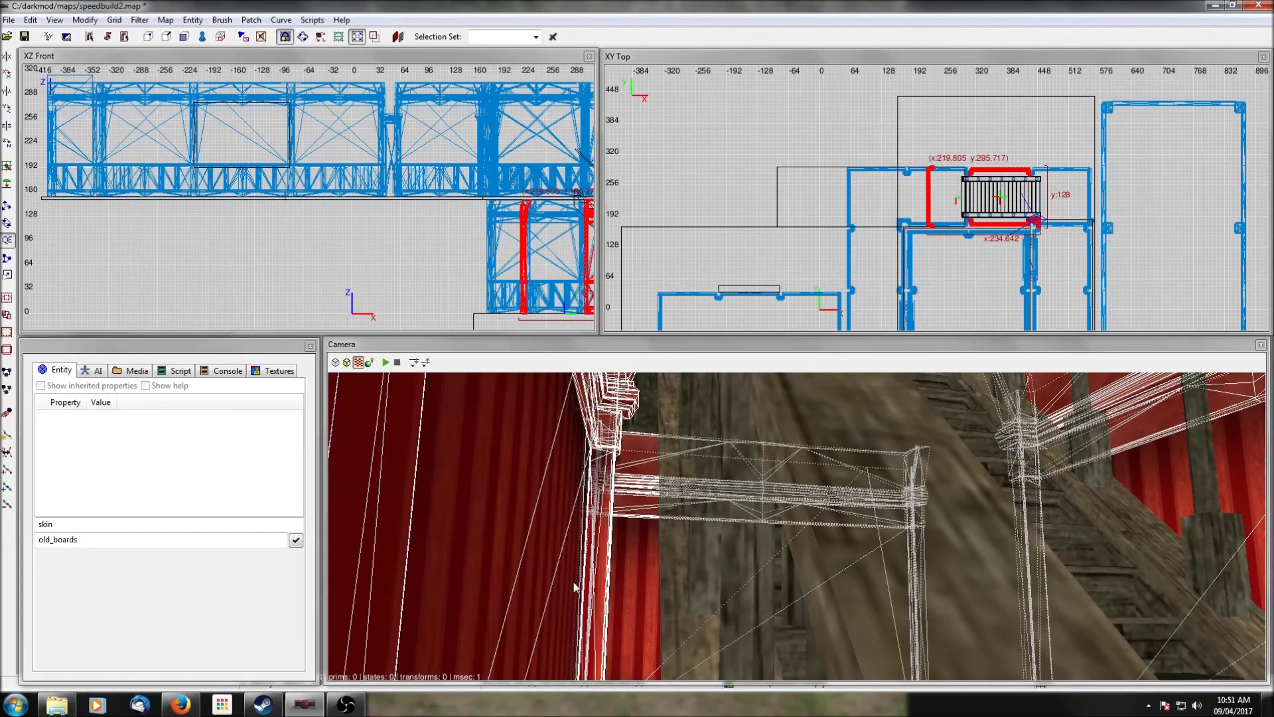
right_click(576, 587)
right_click(576, 587)
shift+click(778, 527)
shift+click(875, 483)
right_click(875, 482)
right_click(796, 526)
shift+click(937, 473)
right_click(938, 473)
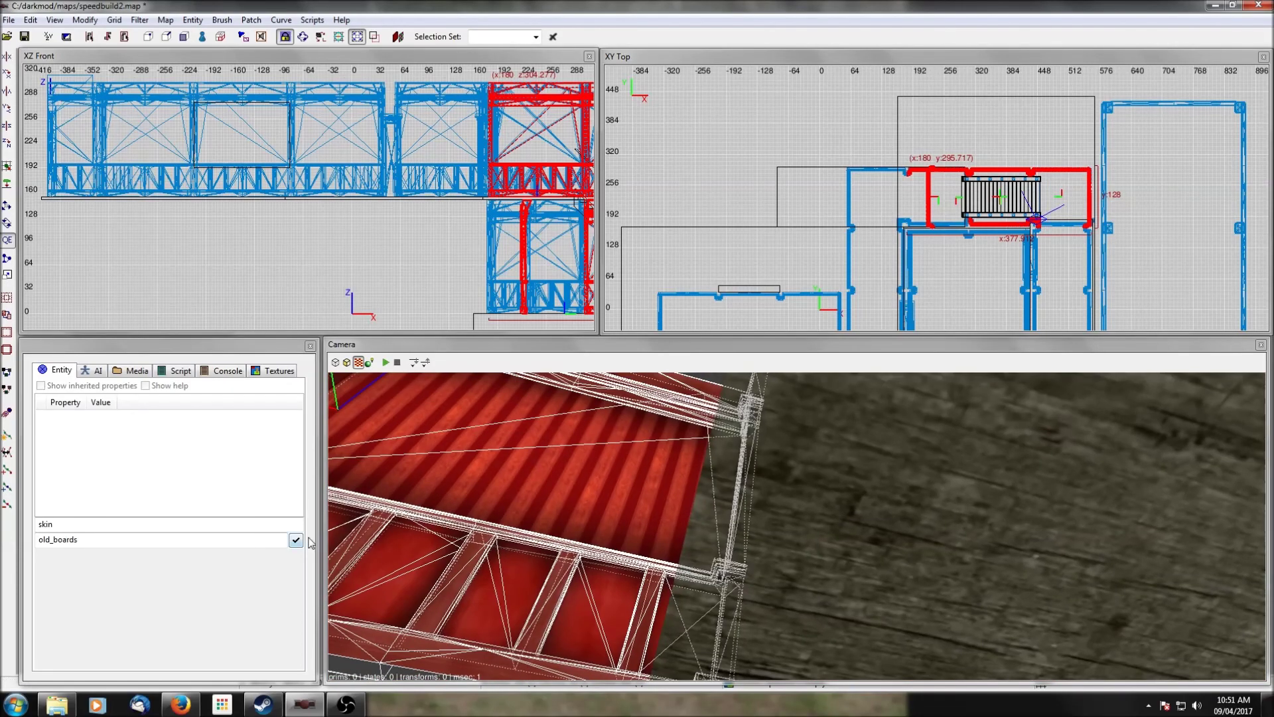
key(Escape)
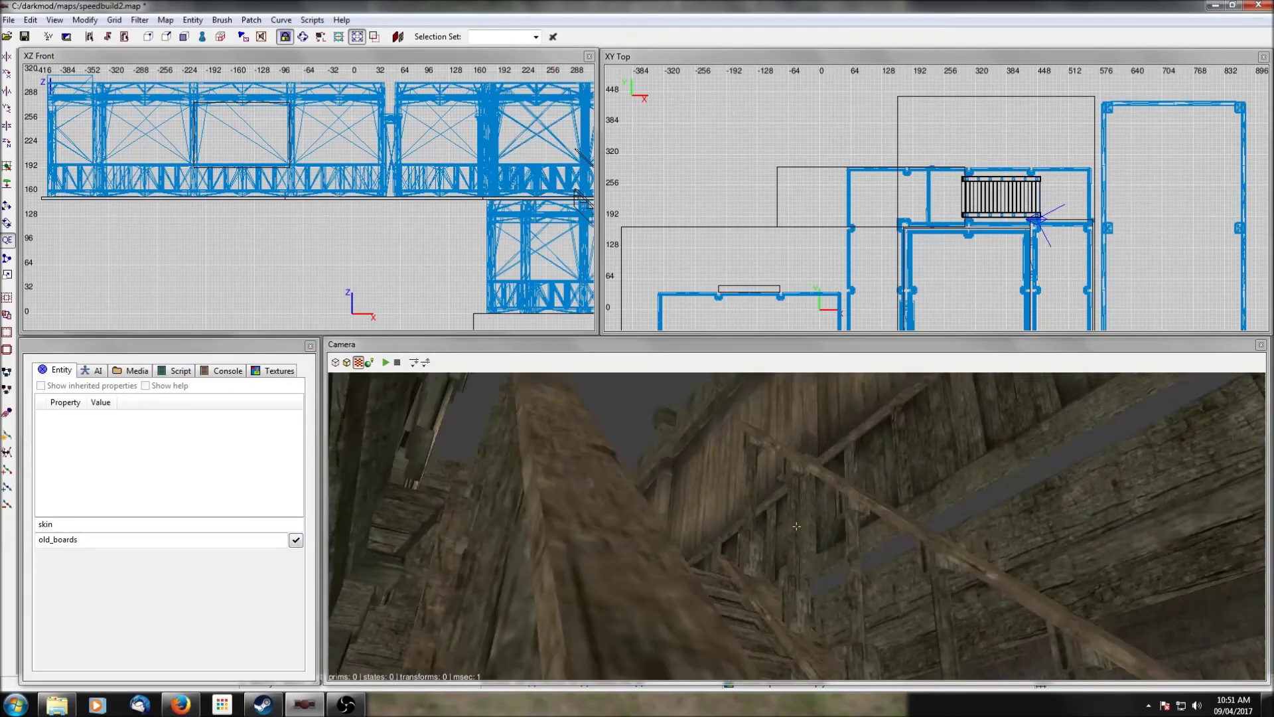
Step: Apply the old_boards skin to the striped side wall module still left beneath the north stairs
right_click(796, 526)
right_click(778, 534)
right_click(778, 535)
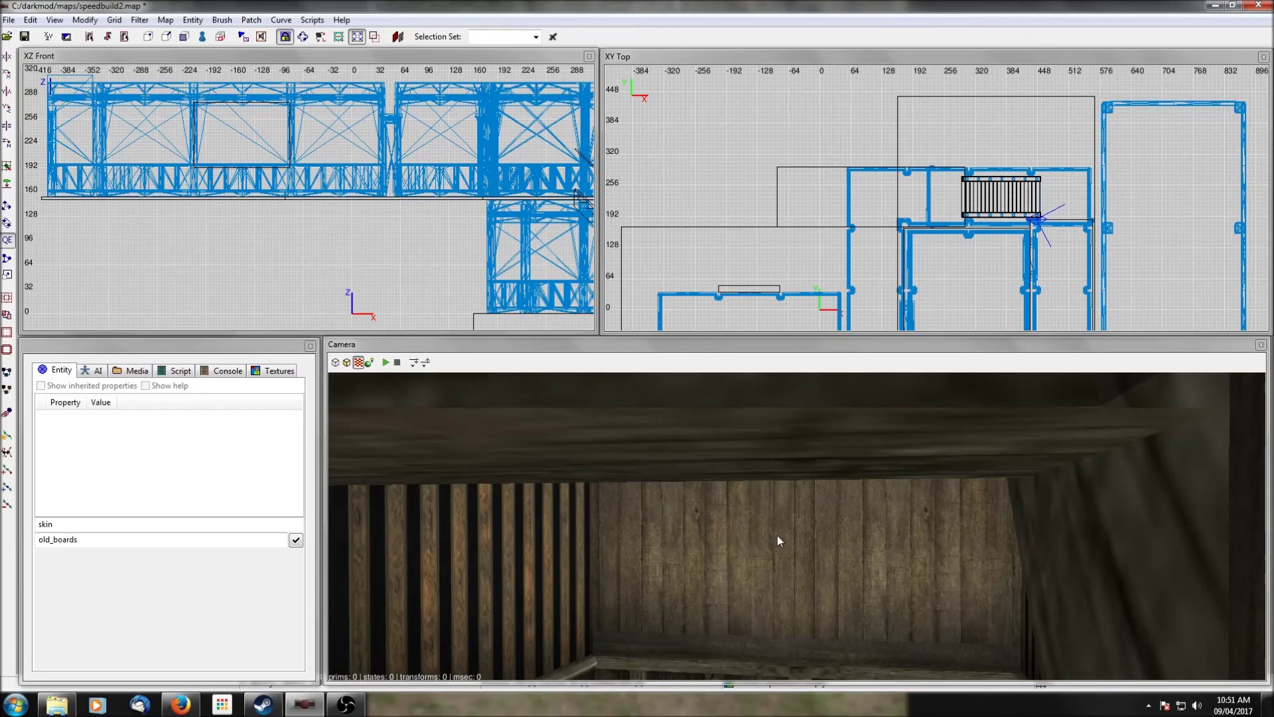
shift+click(555, 569)
click(297, 542)
key(Escape)
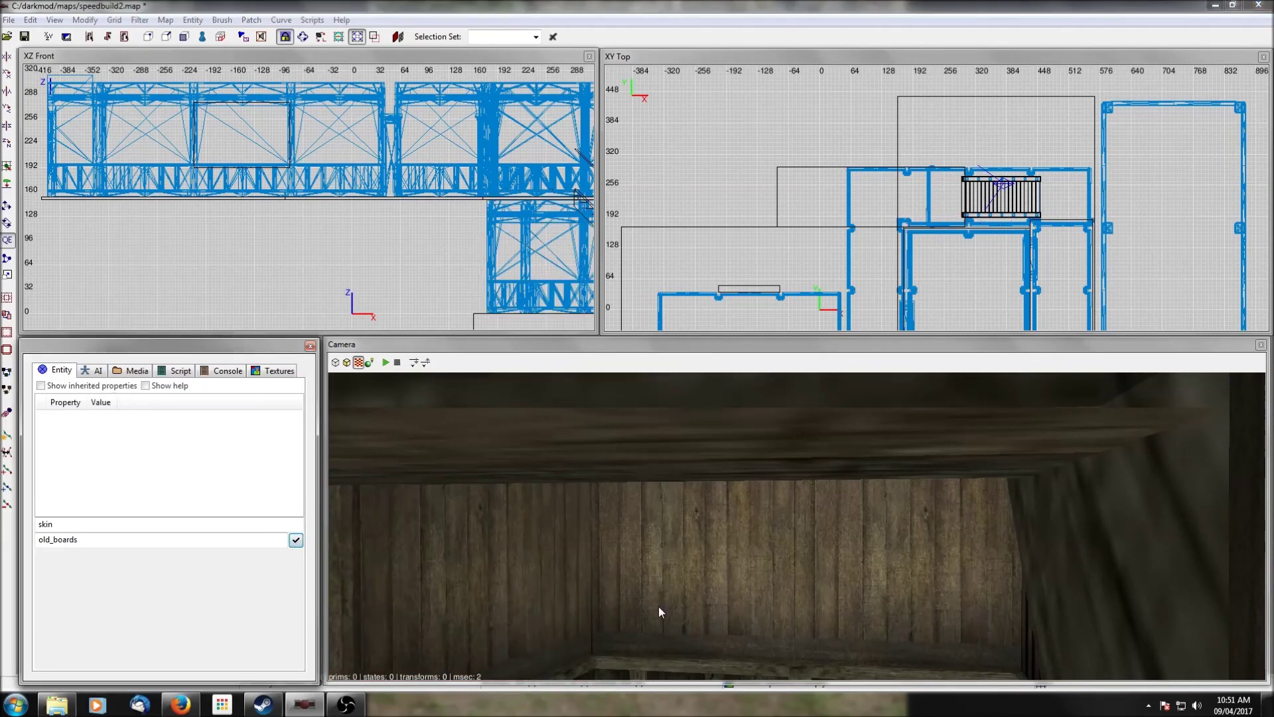
Step: Apply the old_boards skin to the striped upper side wall module beside the north stairs
right_click(658, 605)
right_click(796, 526)
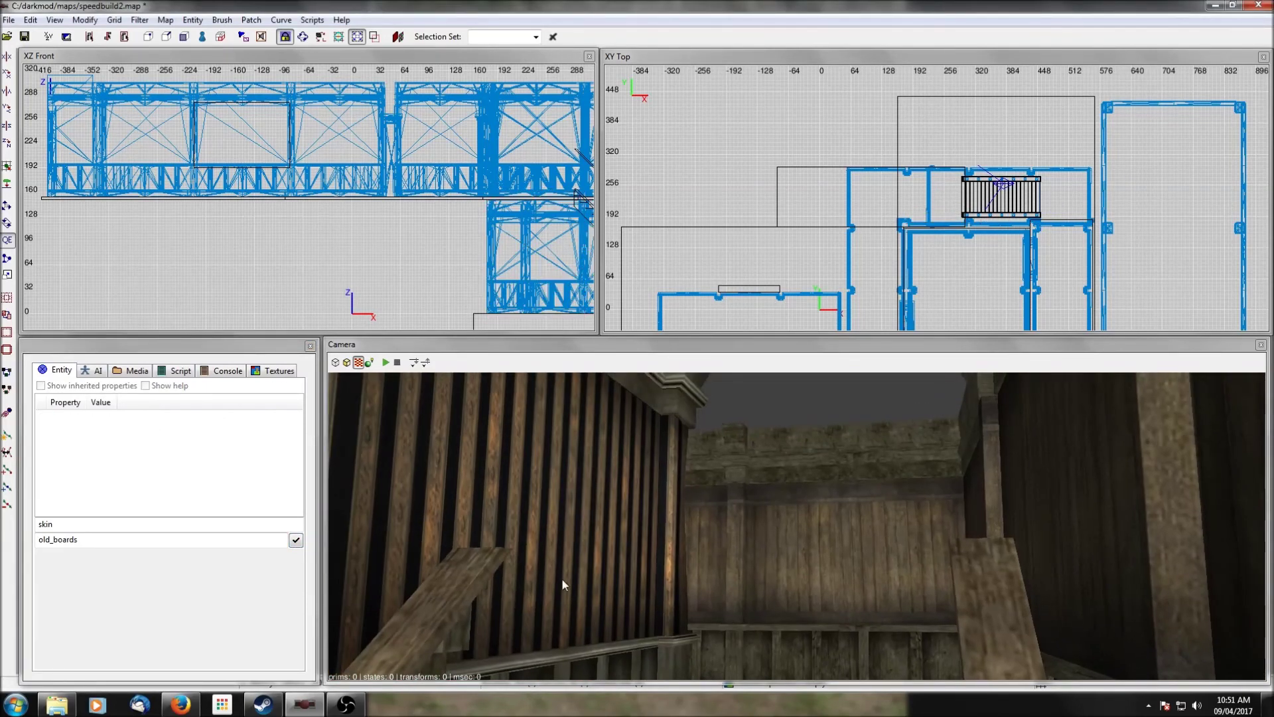
shift+click(562, 580)
shift+click(685, 588)
shift+click(684, 589)
shift+click(681, 599)
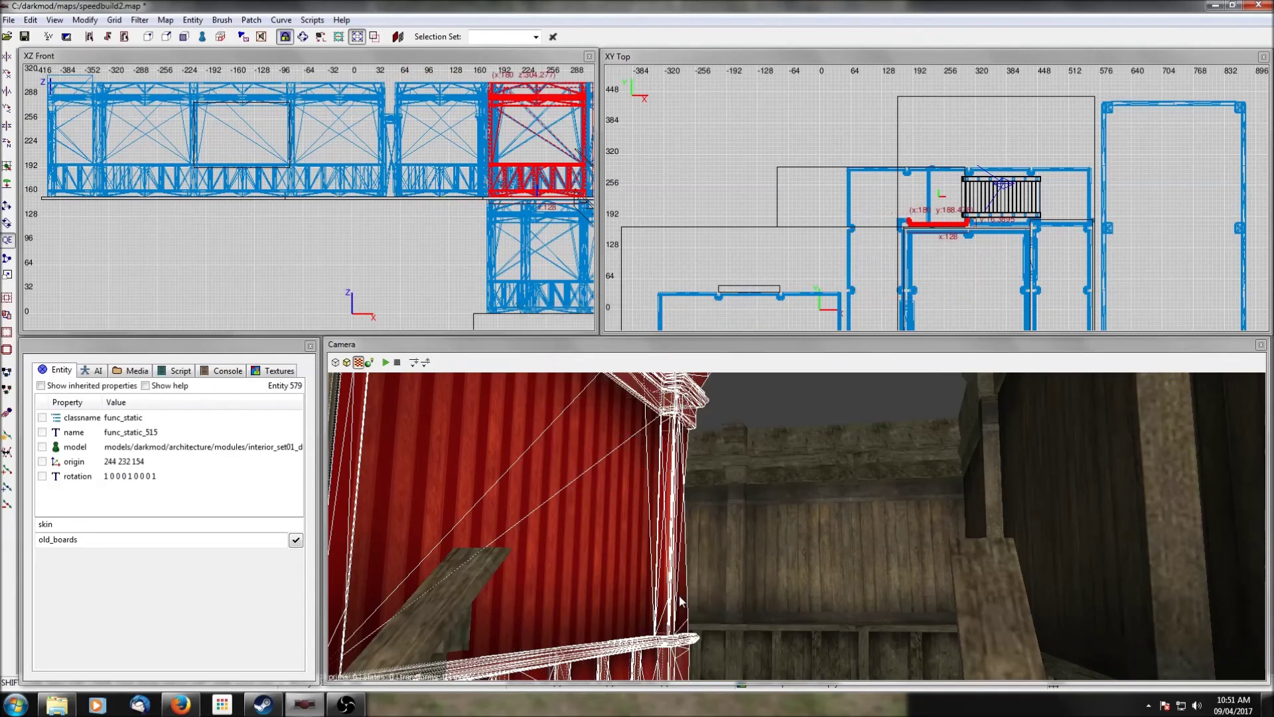
click(296, 542)
key(Escape)
Step: Apply the old_boards skin to the two striped wall modules still left around the north stair hallway
right_click(624, 579)
right_click(796, 525)
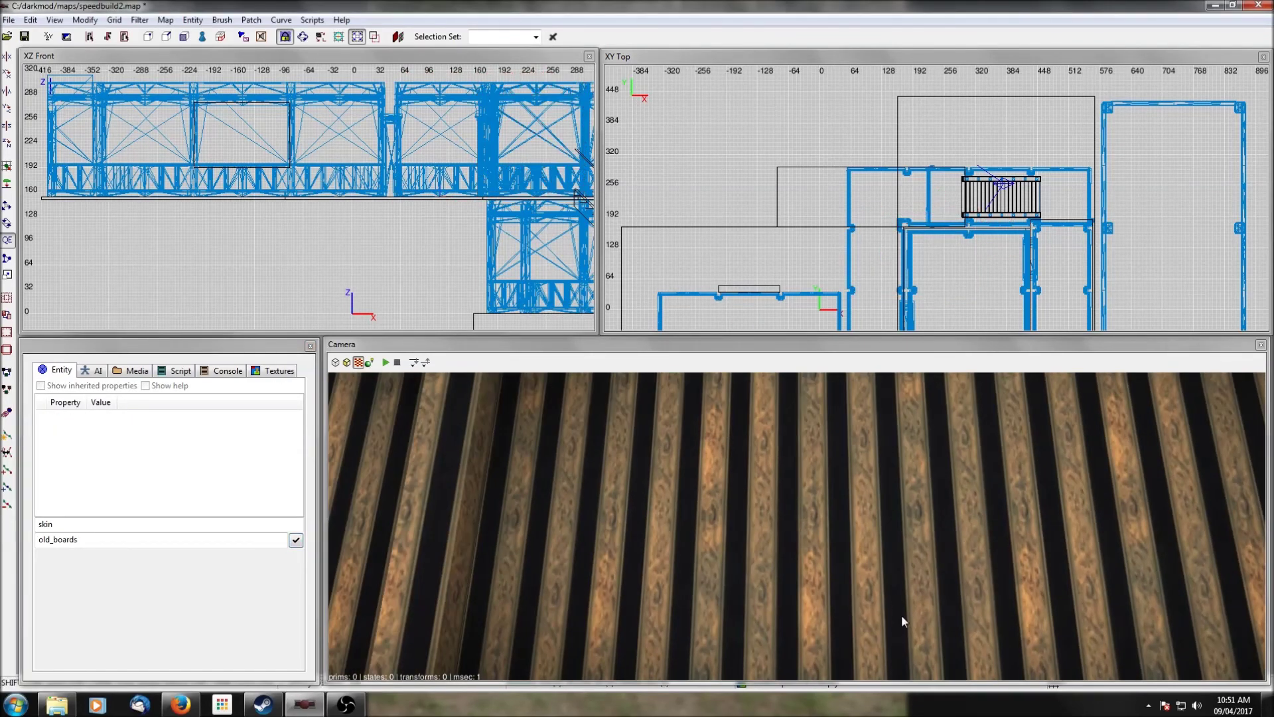
shift+click(901, 614)
click(296, 541)
key(Escape)
right_click(727, 587)
right_click(727, 587)
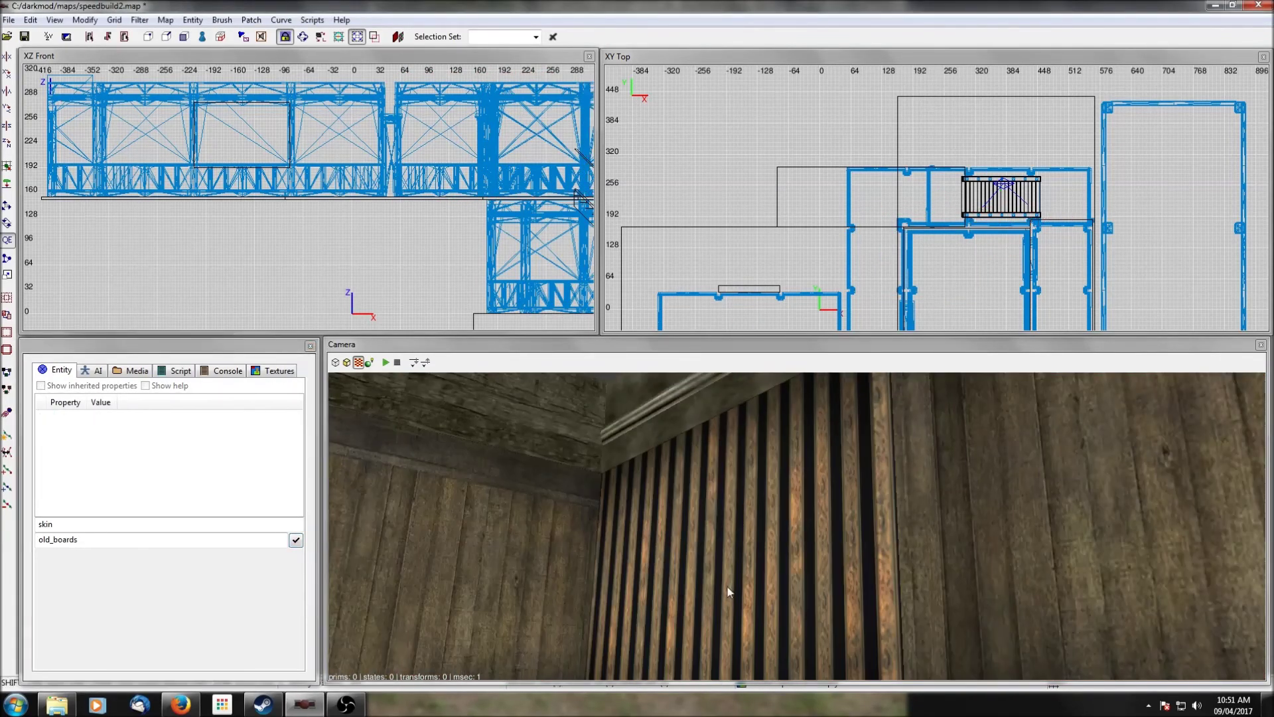
shift+click(722, 558)
click(297, 540)
key(Escape)
Step: Apply the old_boards skin to the adjoining striped wall modules of the upper corridor
right_click(732, 526)
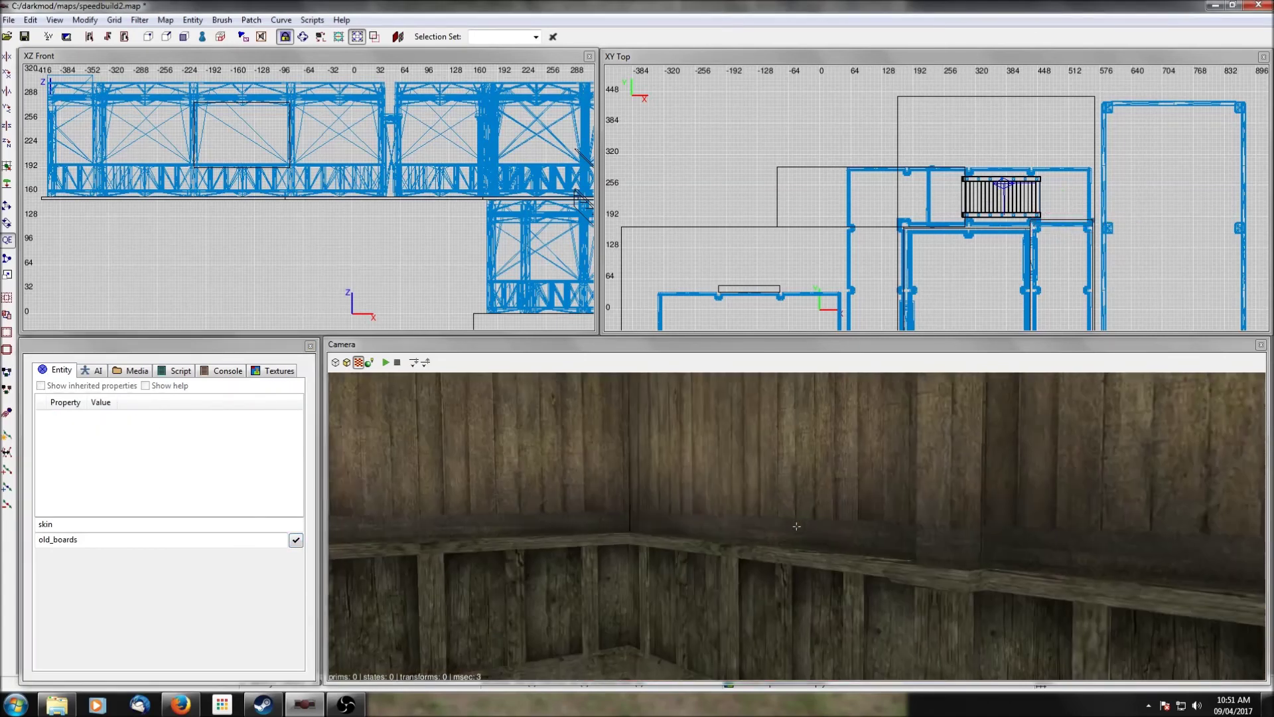
right_click(732, 526)
right_click(732, 524)
right_click(732, 524)
right_click(732, 525)
key(Up)
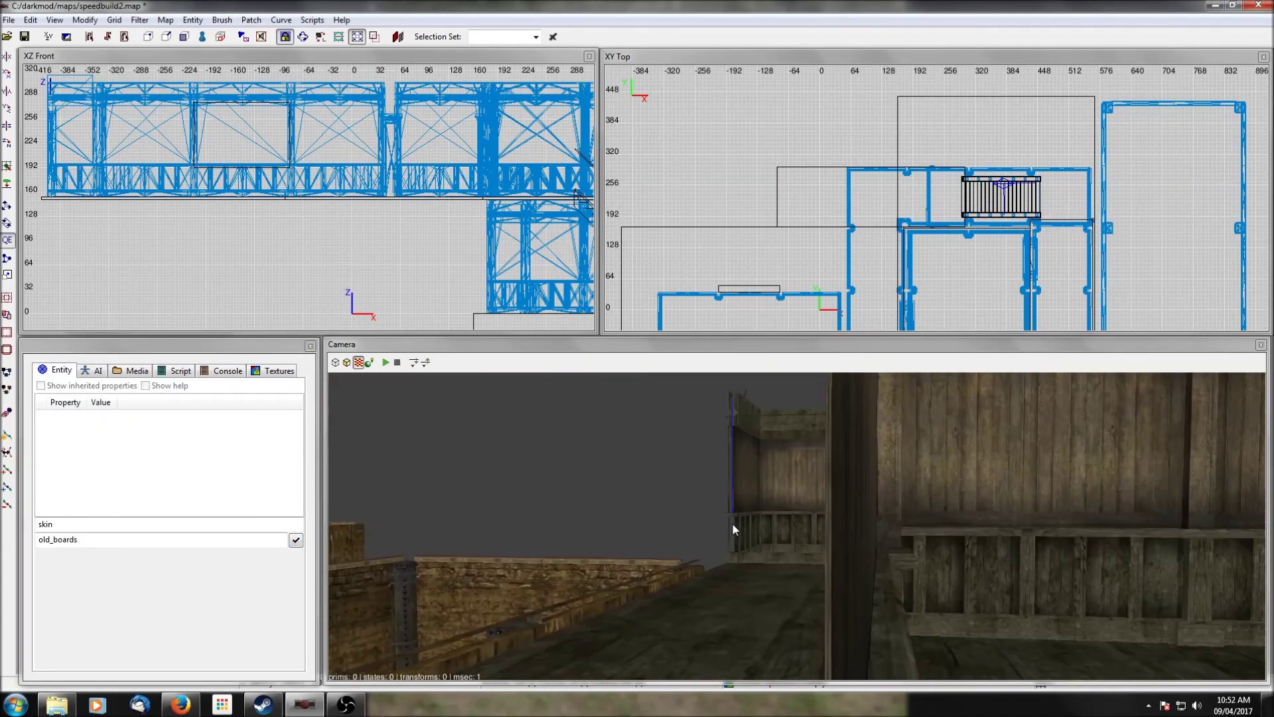
right_click(731, 523)
right_click(731, 522)
shift+click(1029, 528)
click(296, 541)
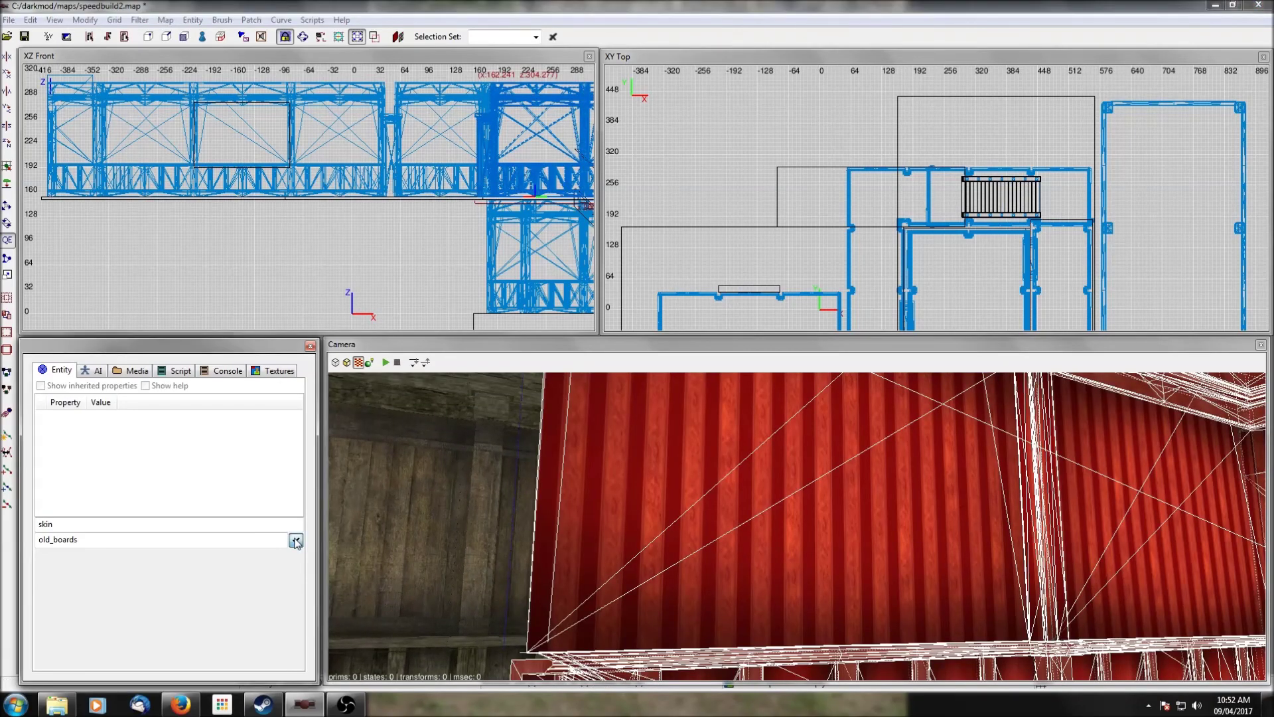
key(Escape)
Step: Inspect the upper corridor, doorway and stair landing walls for modules that still need the old_boards skin
right_click(796, 525)
key(Up)
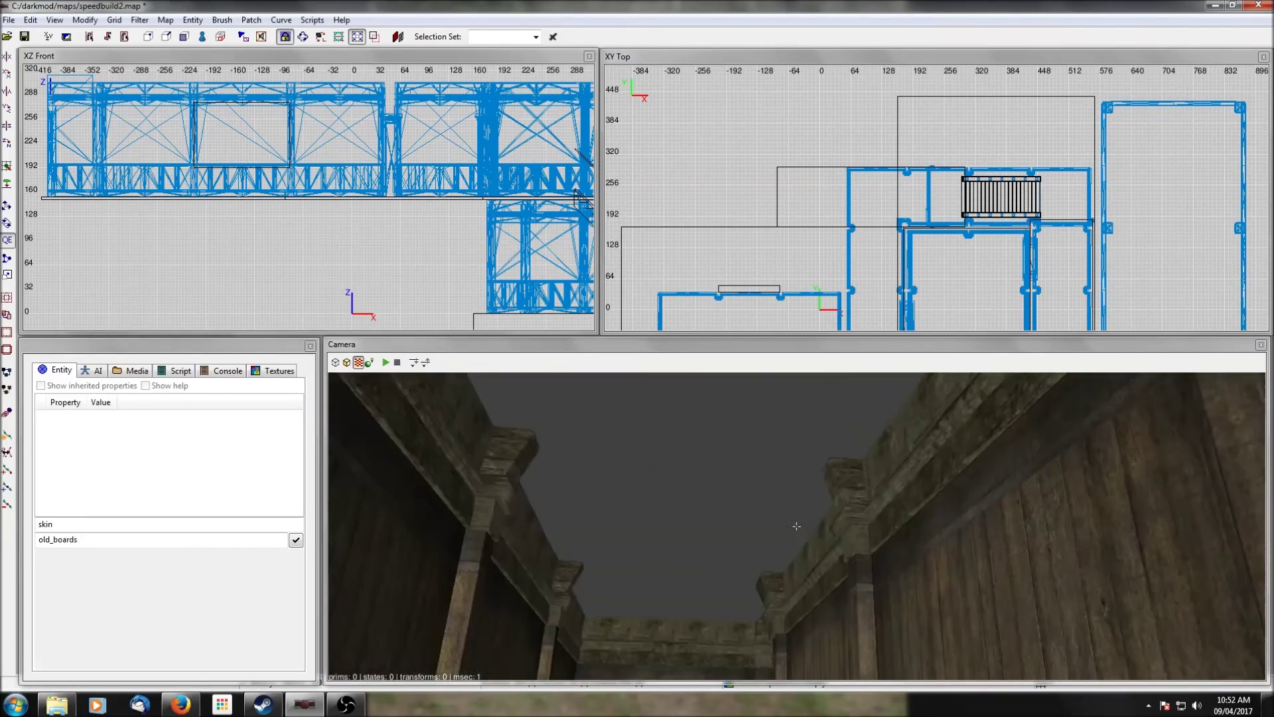
right_click(796, 526)
key(Up)
key(Right)
key(Up)
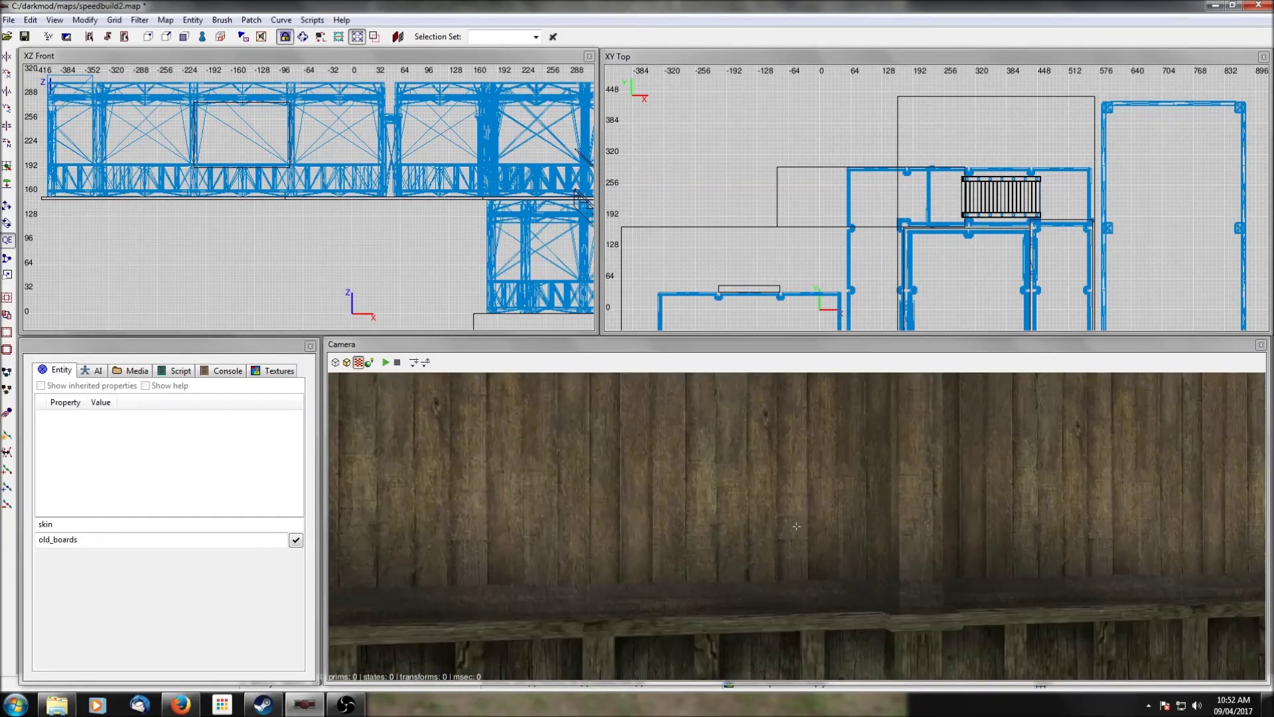
key(Right)
key(Right)
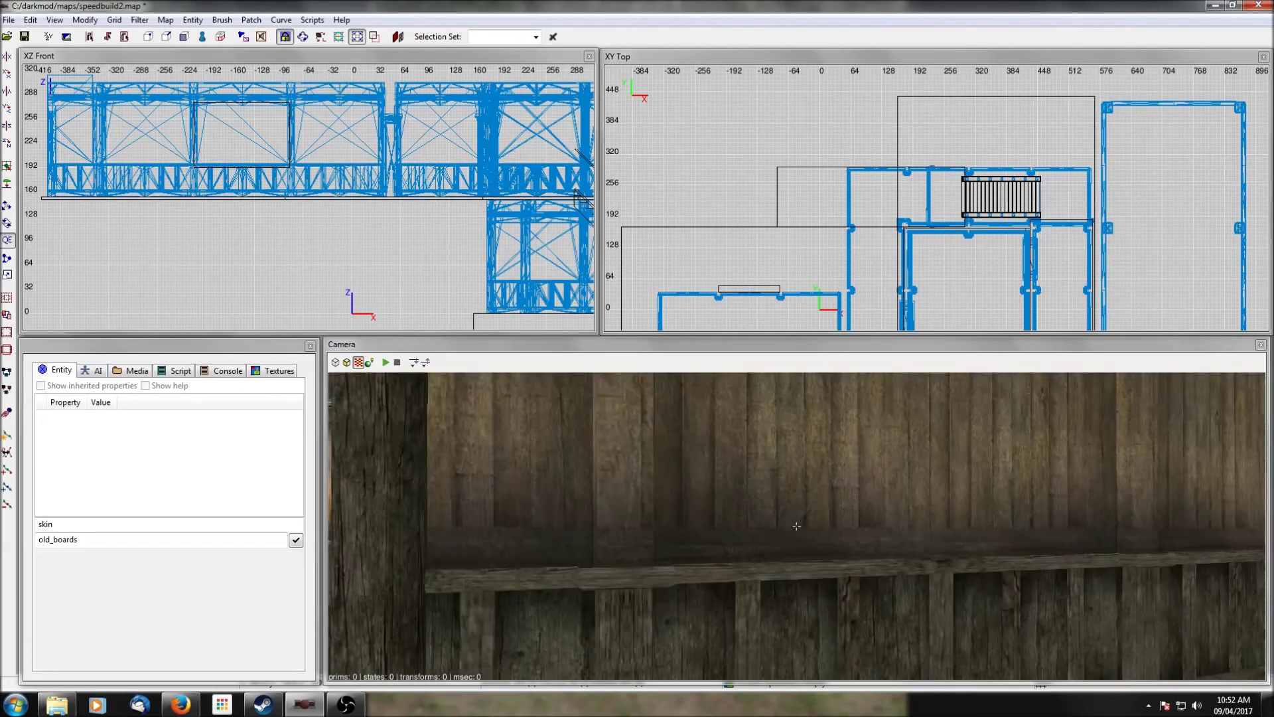
key(Left)
right_click(880, 560)
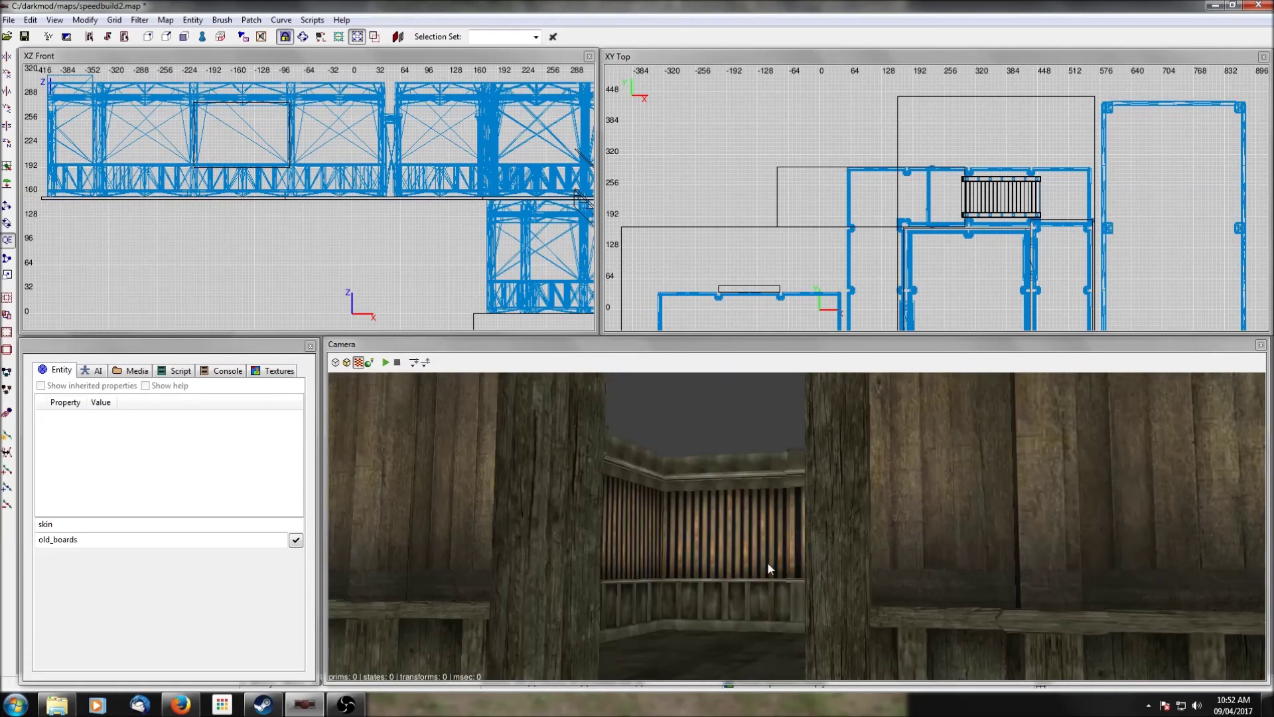
key(Up)
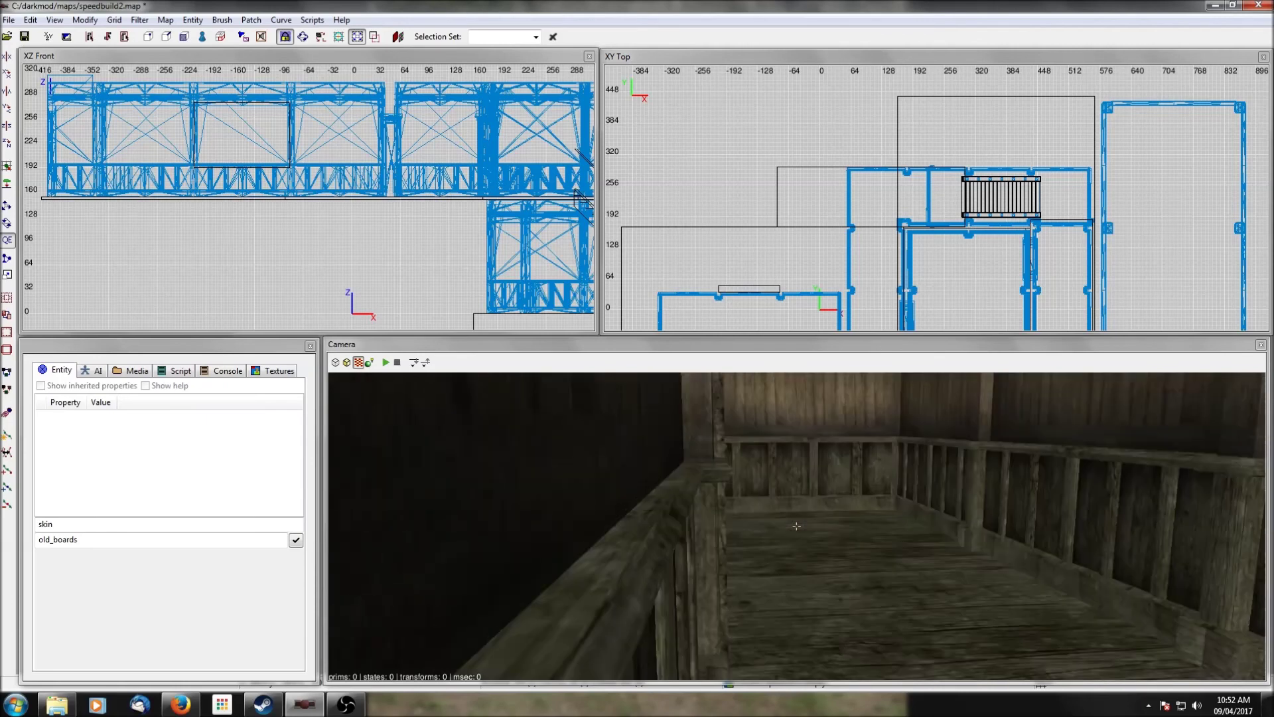
Step: Select the upper-storey floor brushes of the corridor and the adjoining stair landings
shift+click(817, 604)
shift+click(801, 537)
right_click(800, 536)
right_click(801, 537)
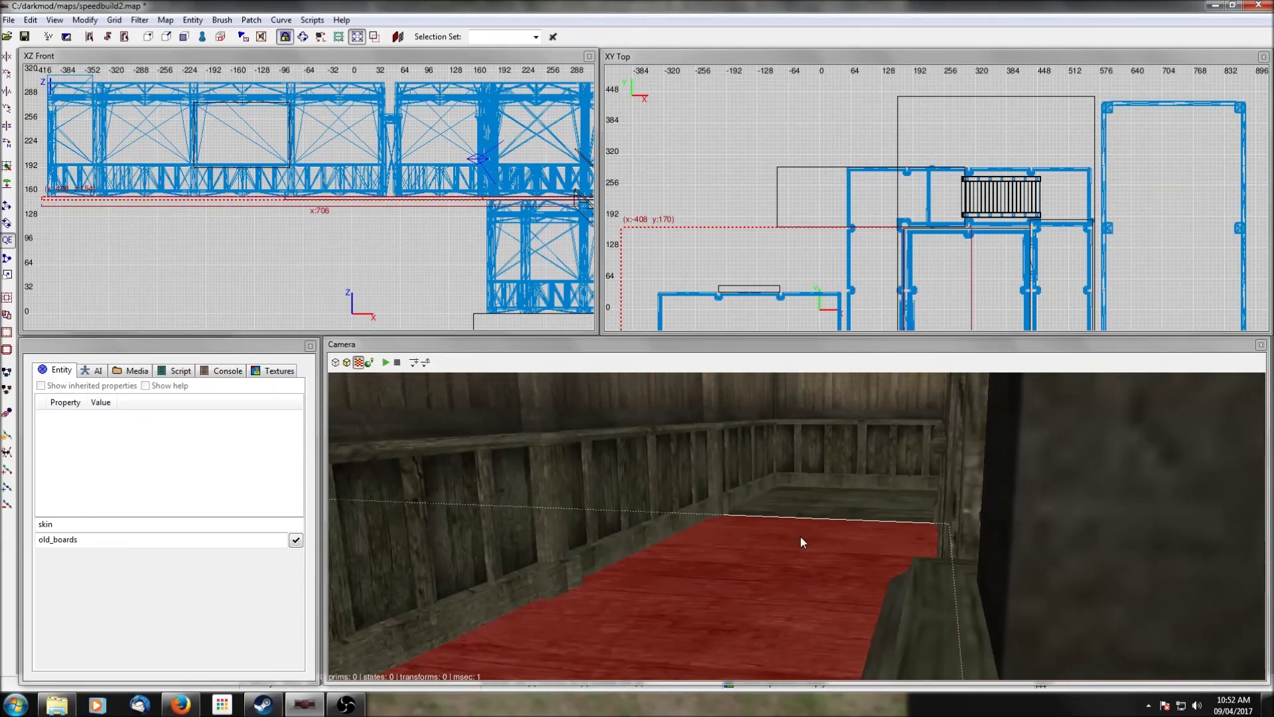
shift+click(835, 506)
scroll(368, 182, down, 1)
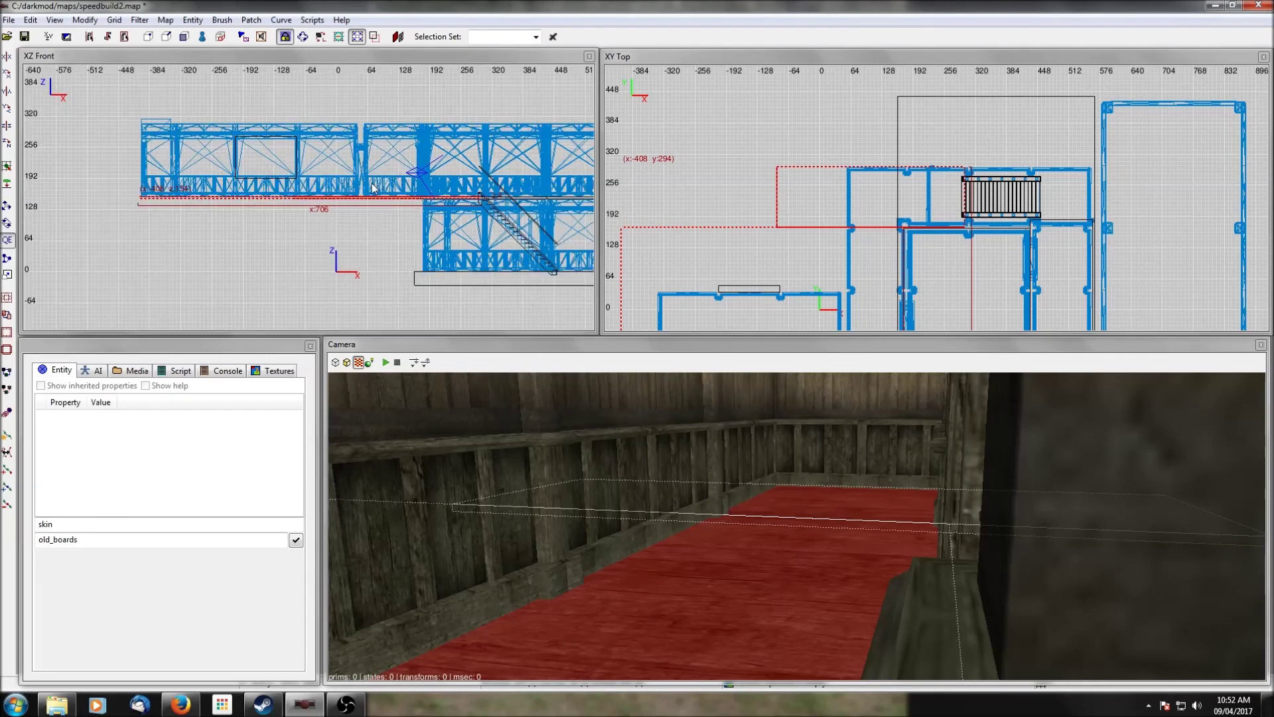
right_click(646, 478)
shift+click(724, 535)
right_click(724, 535)
right_click(724, 535)
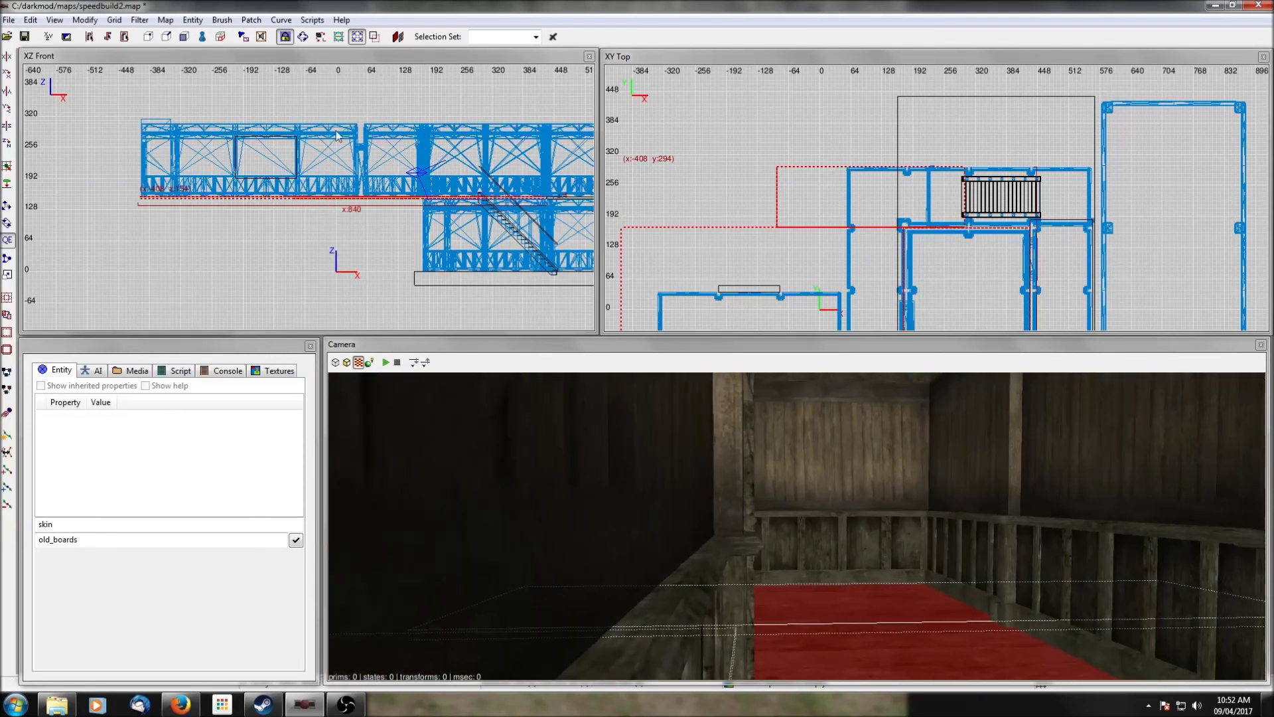
Step: Filter out all entities and add the remaining upper-storey floor brushes to the selection
click(140, 20)
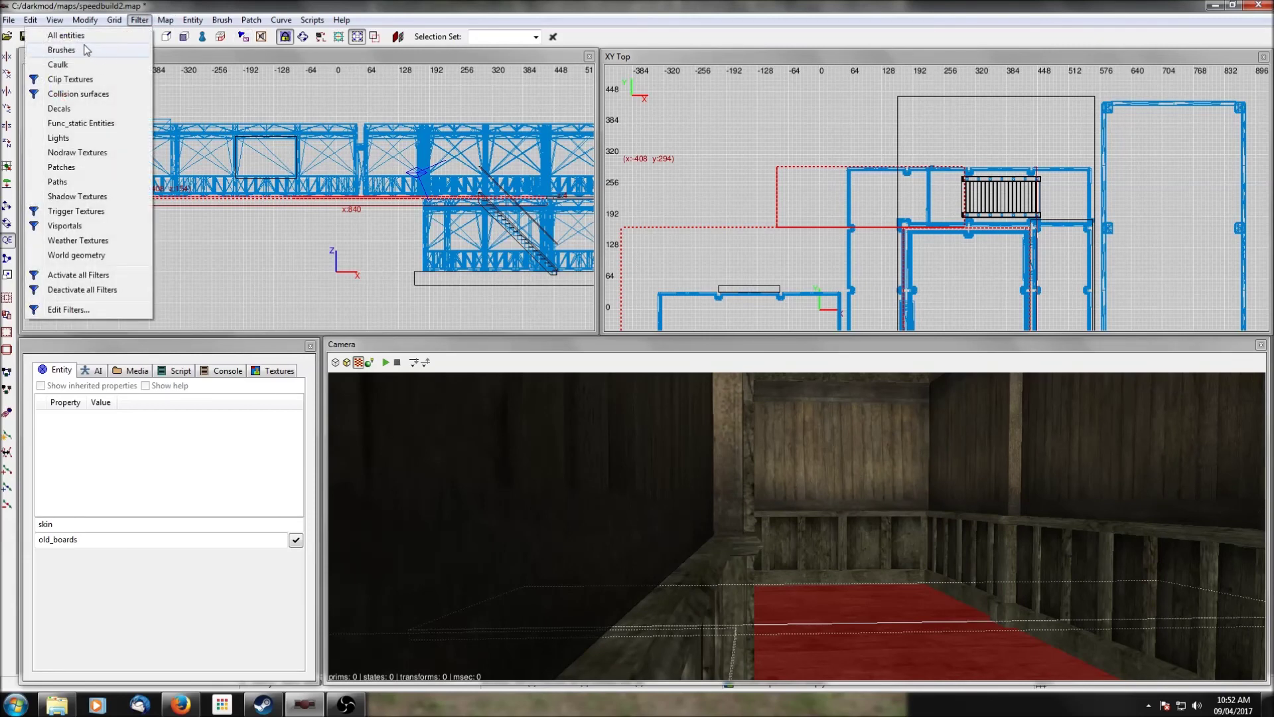
click(61, 49)
right_click(647, 533)
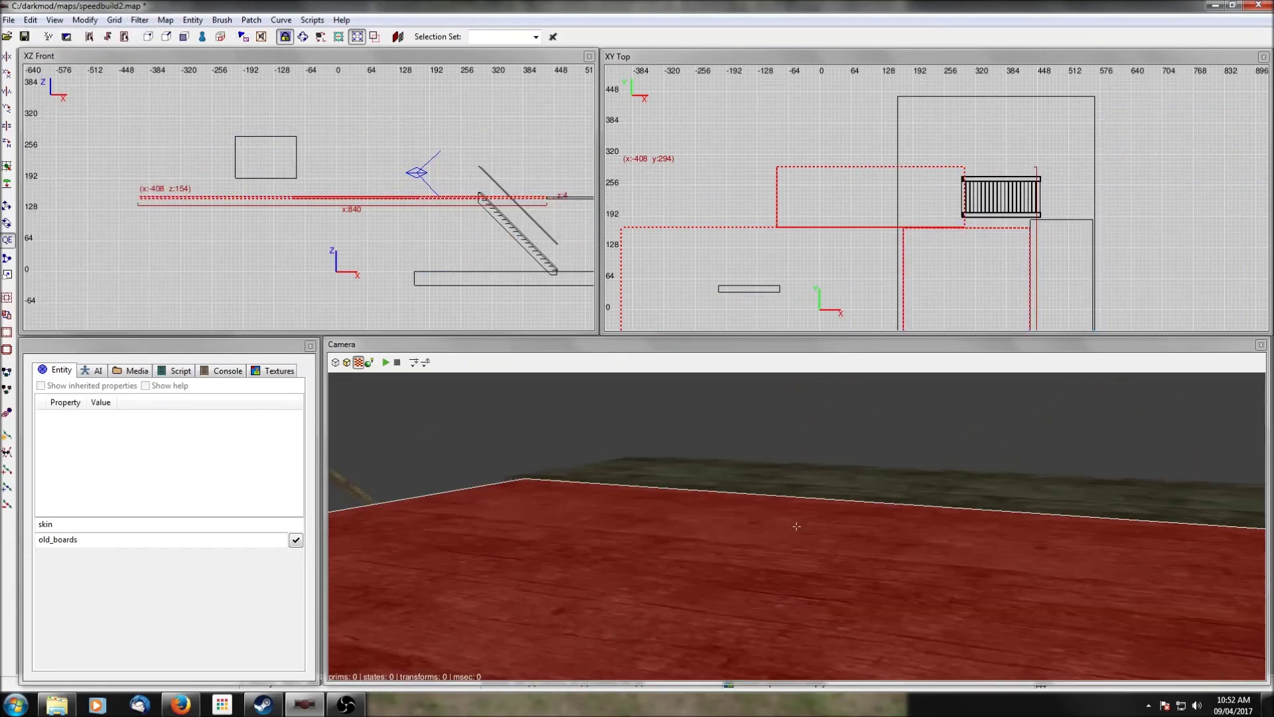
shift+click(682, 480)
right_click(682, 480)
right_click(682, 480)
shift+click(648, 464)
right_click(698, 483)
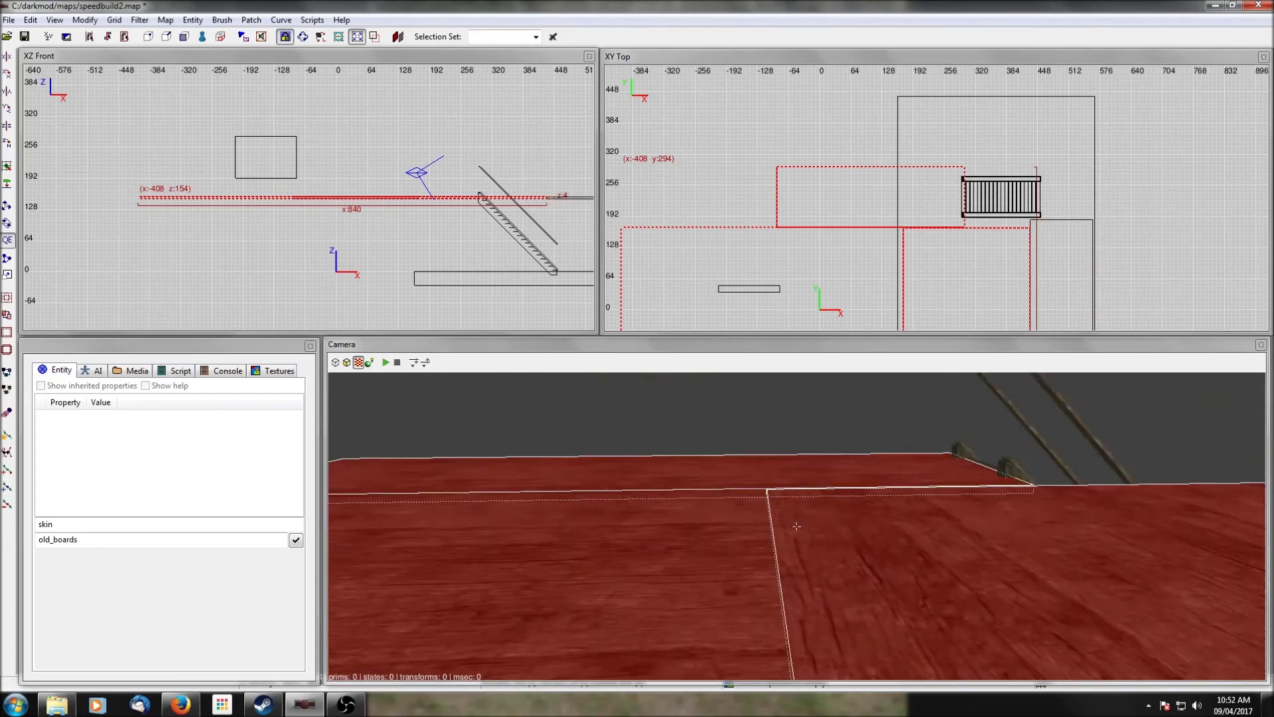
right_click(602, 489)
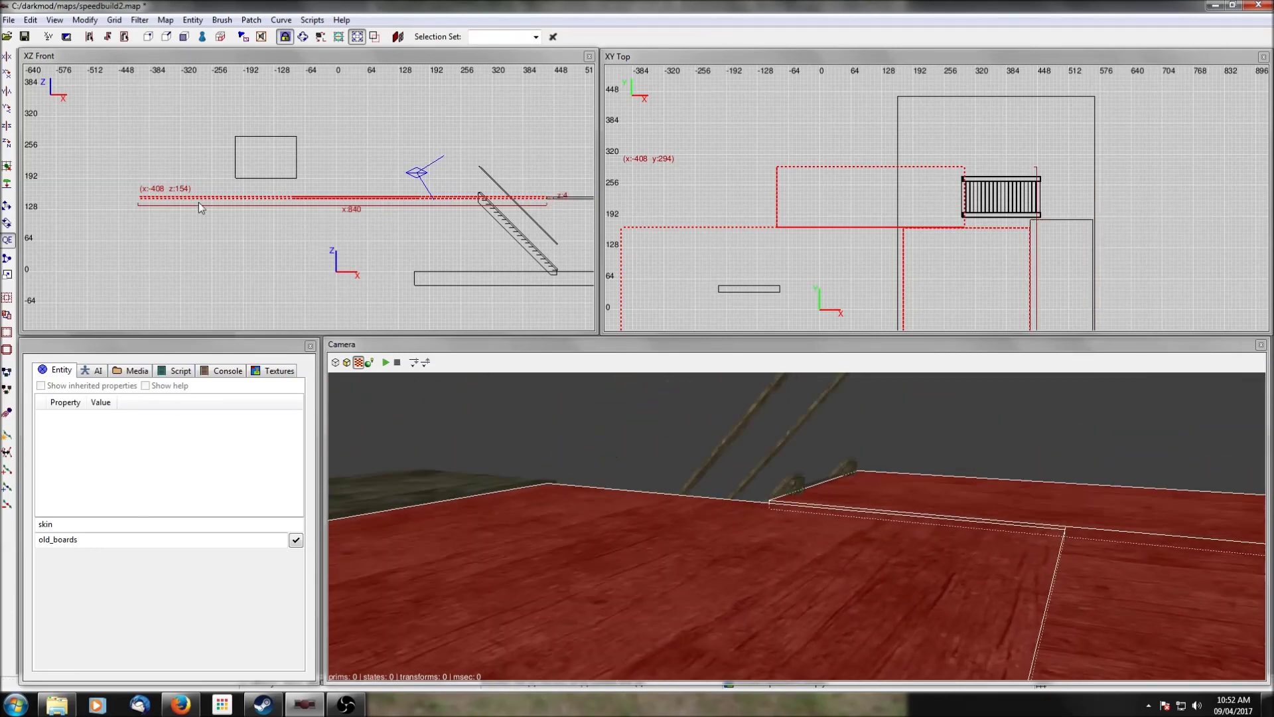
Step: Duplicate the selected floor brushes as a ceiling on top of the upper walls at about z 304, with entities shown again
click(7, 206)
drag(343, 170, 351, 101)
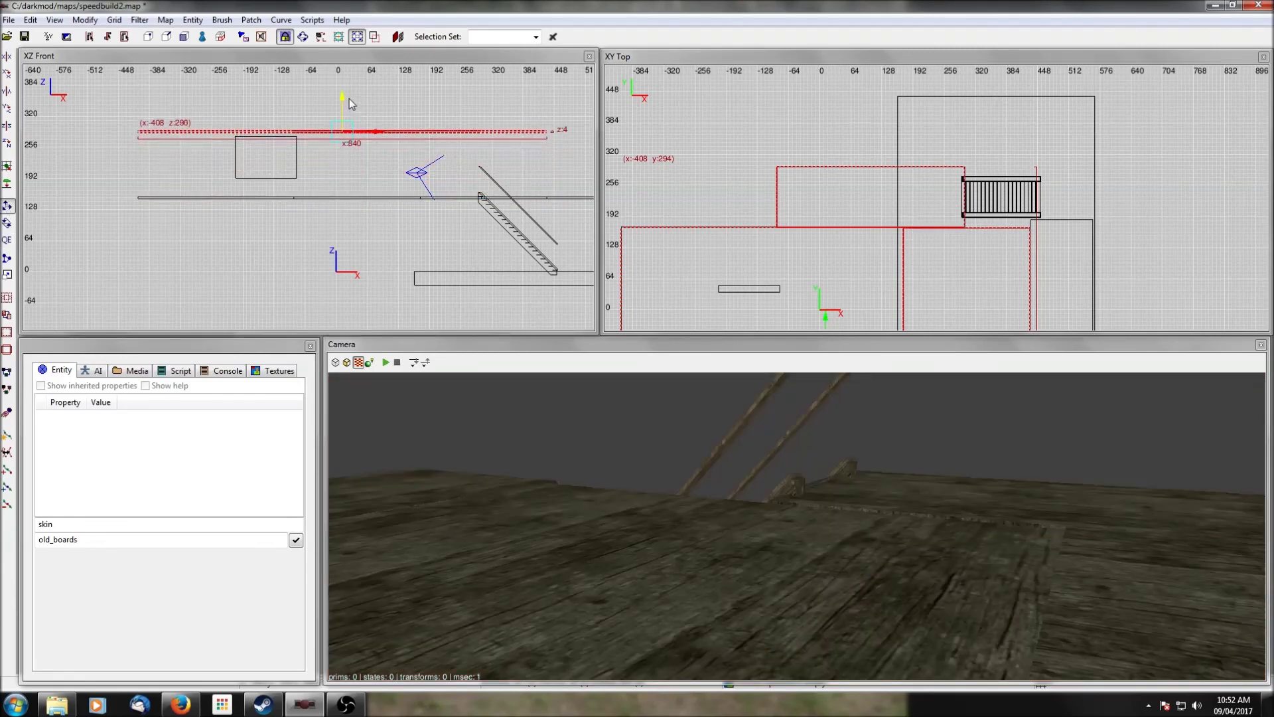
click(139, 20)
click(95, 38)
scroll(344, 91, up, 4)
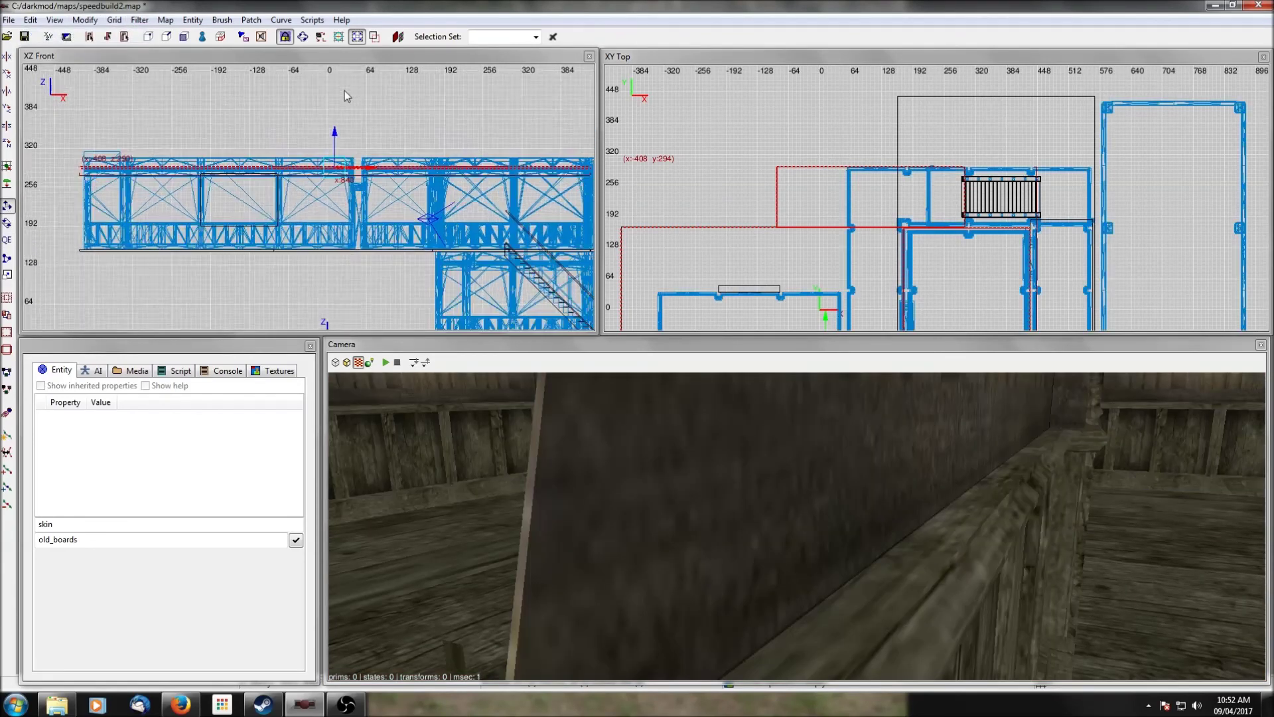
drag(394, 183, 386, 159)
key(Escape)
Step: Examine the new ceiling from inside the upper corridor and the adjoining room
right_click(828, 495)
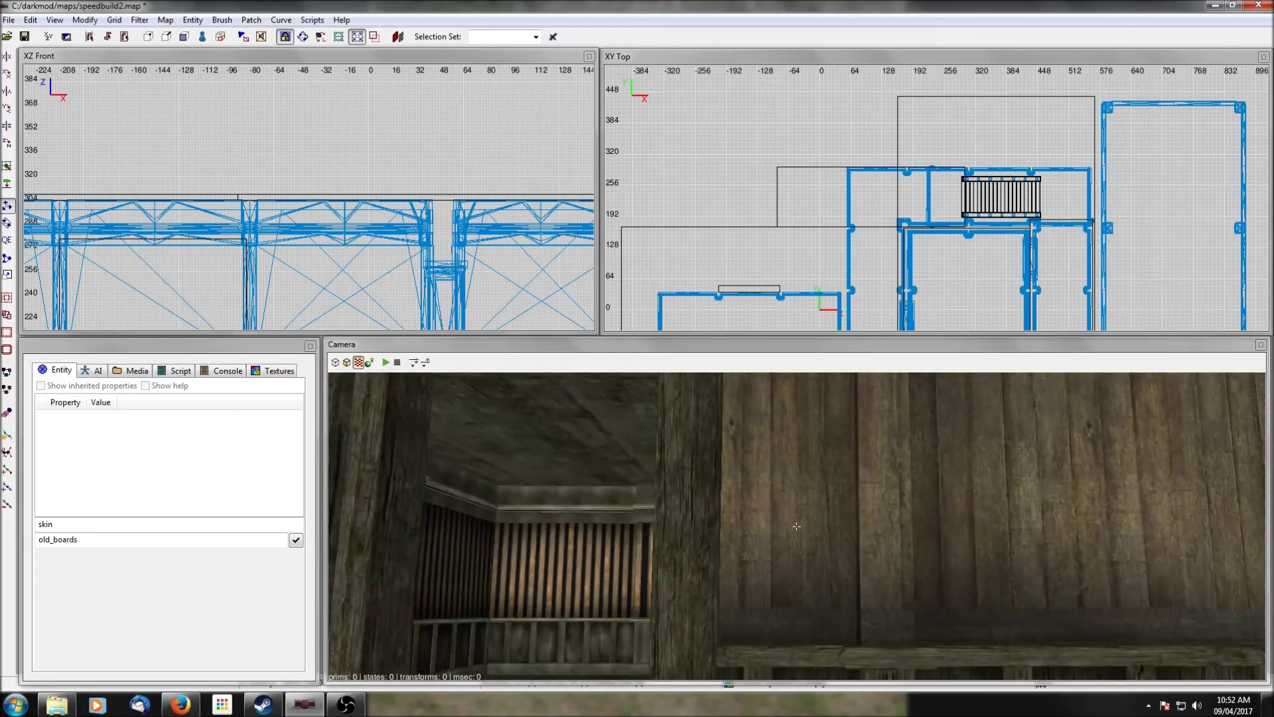
right_click(828, 495)
scroll(828, 495, up, 3)
right_click(828, 495)
right_click(829, 495)
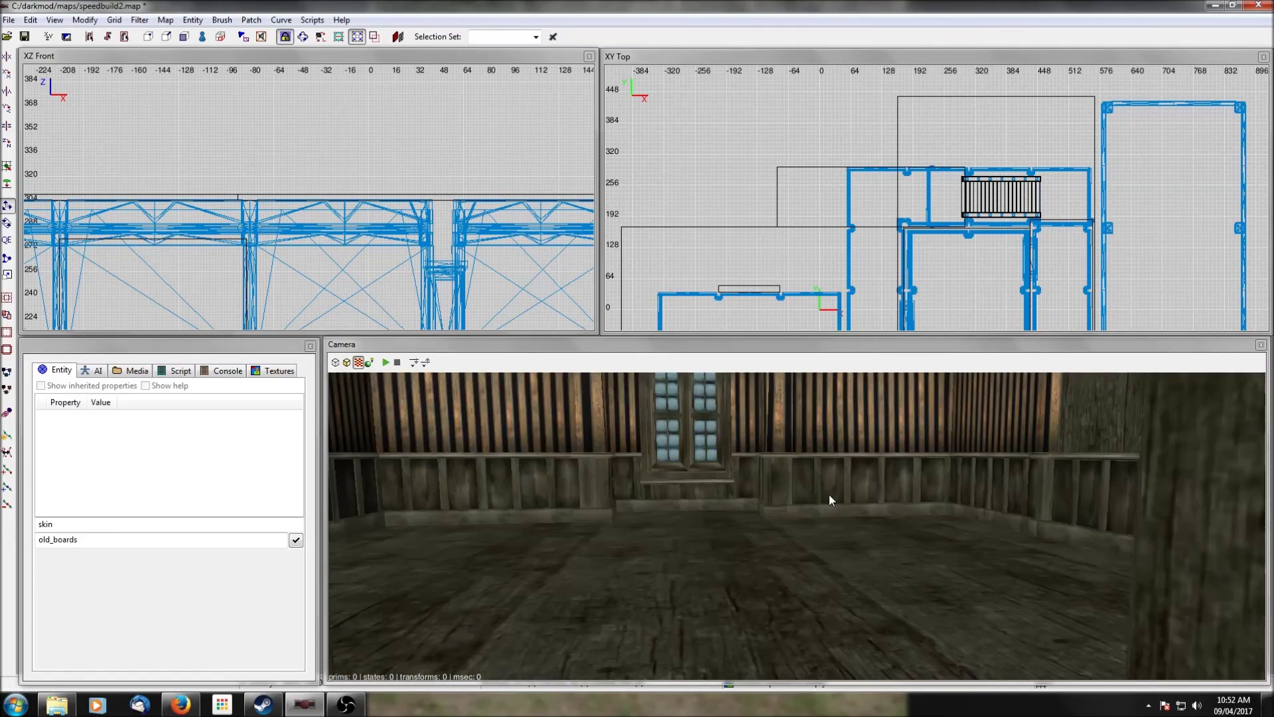
right_click(813, 508)
right_click(811, 509)
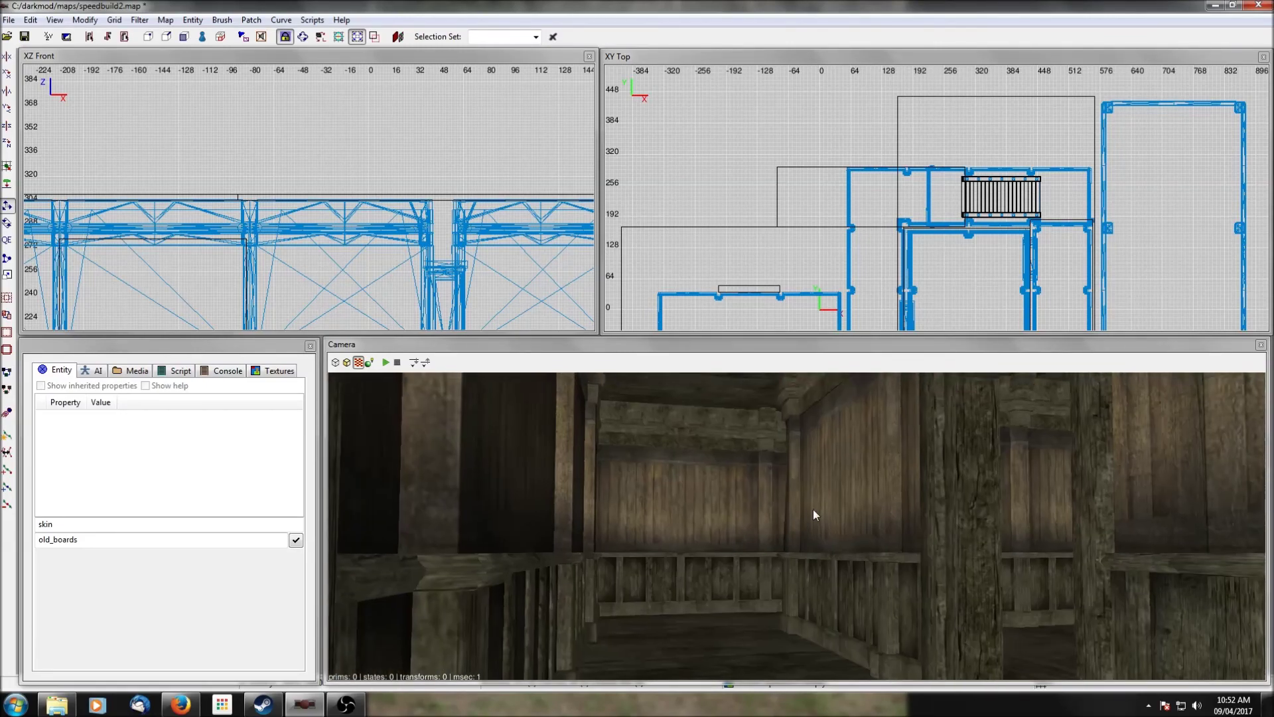
scroll(811, 510, up, 2)
right_click(811, 510)
right_click(811, 509)
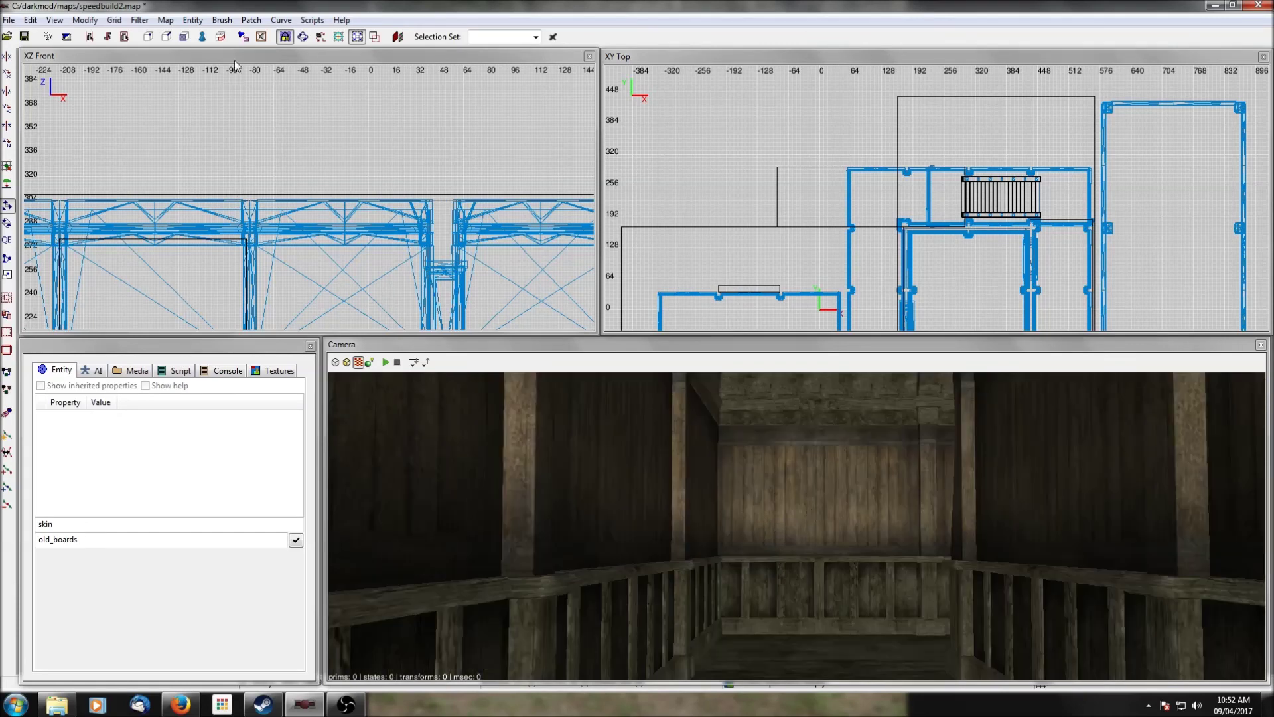
Step: Save the map under the new name speedbuild3.map
click(10, 19)
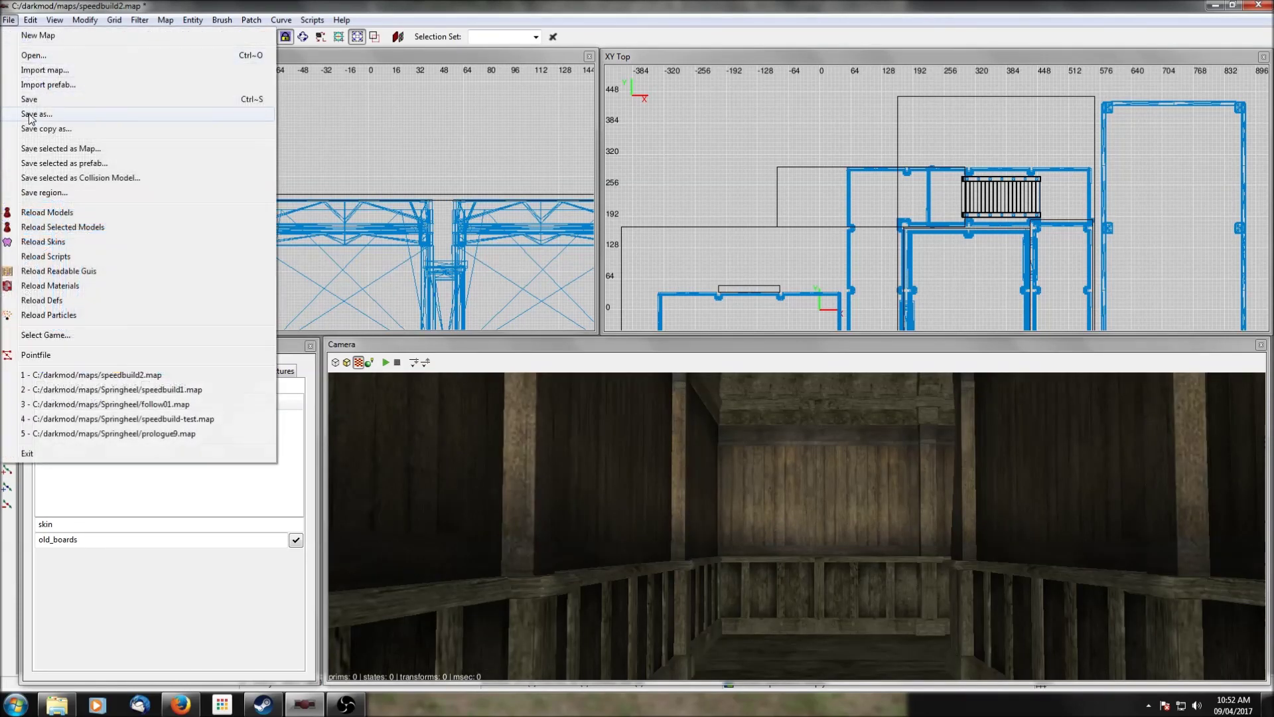
click(31, 119)
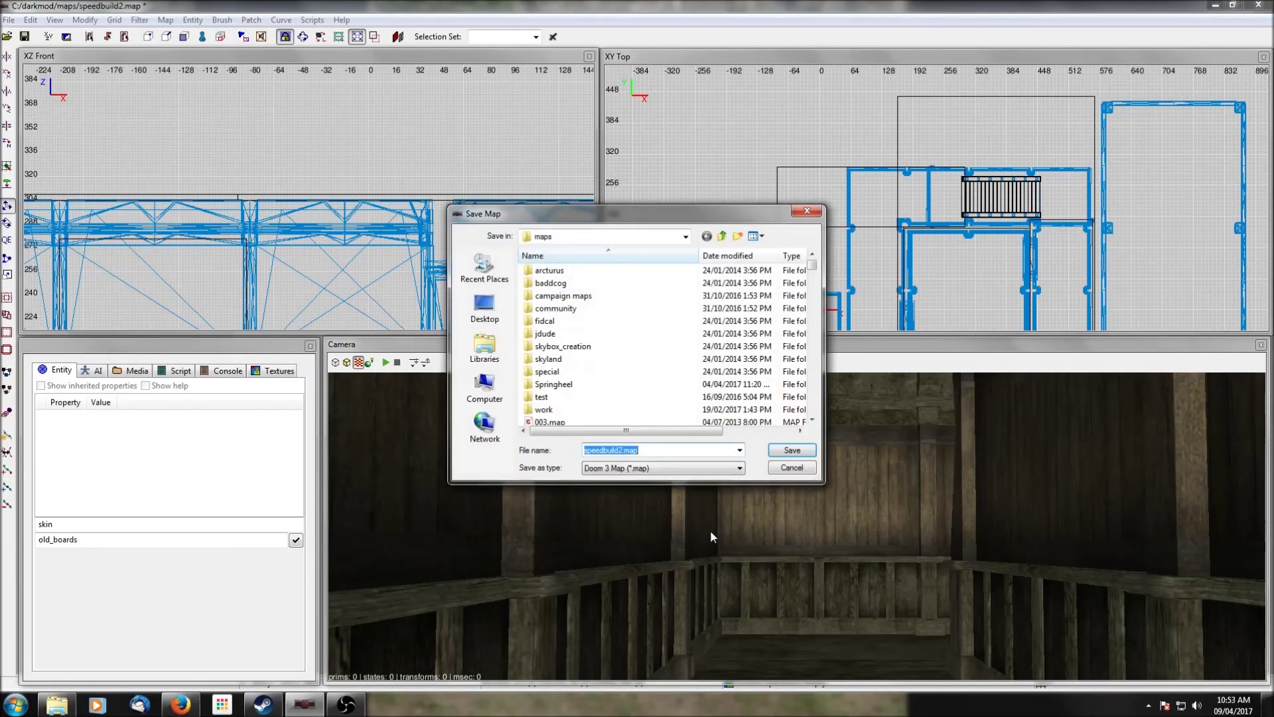
click(620, 450)
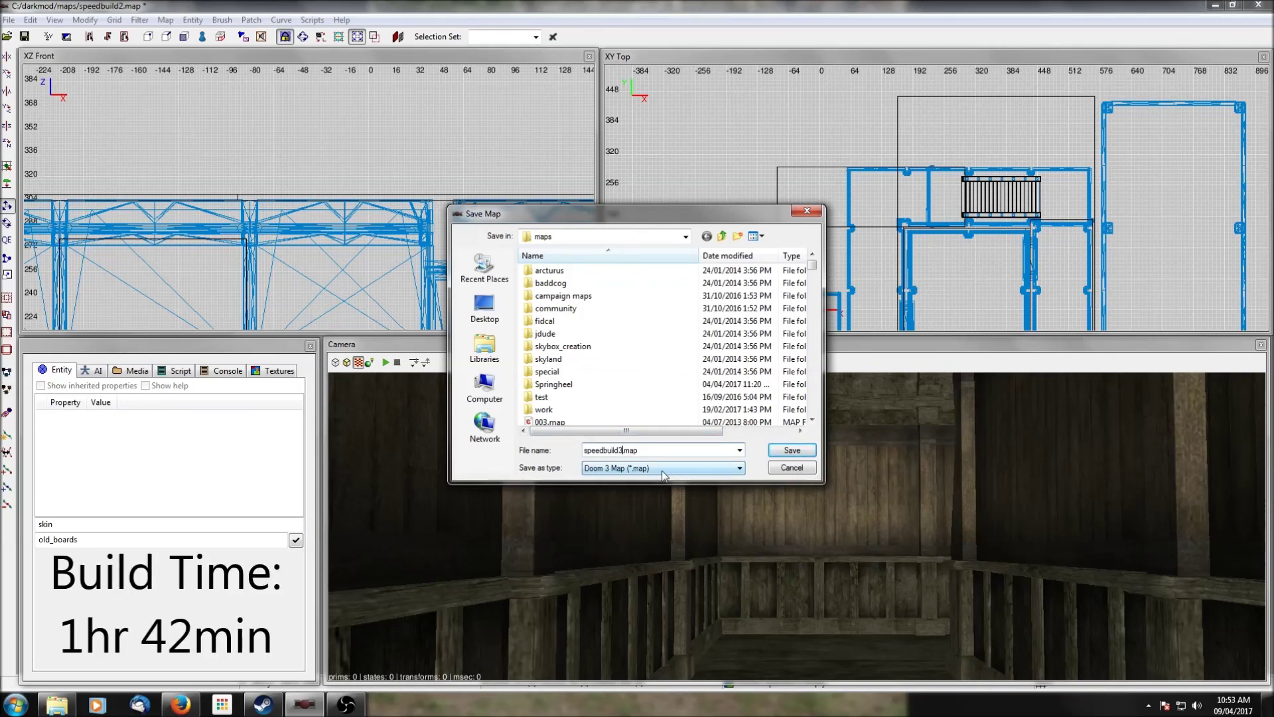
click(792, 450)
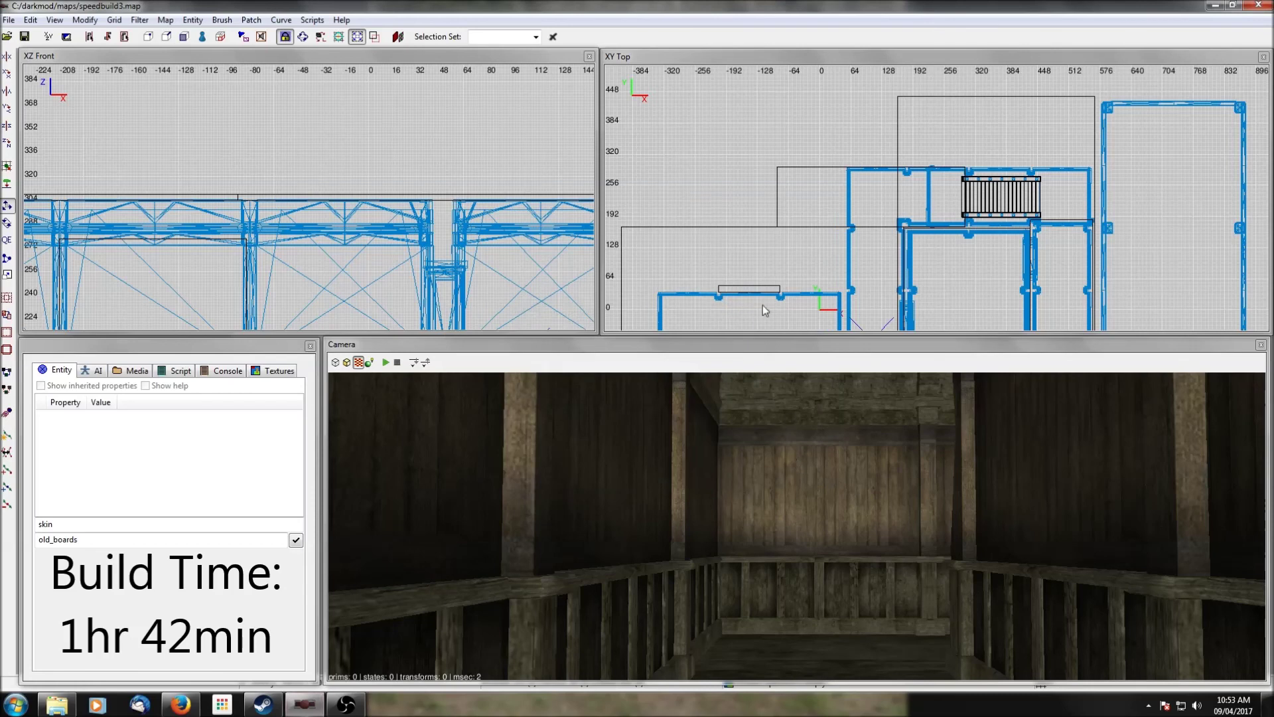
Step: Make the hidden Default layer visible alongside the living quarters and sidehalls layers, and view the whole map
scroll(900, 174, down, 4)
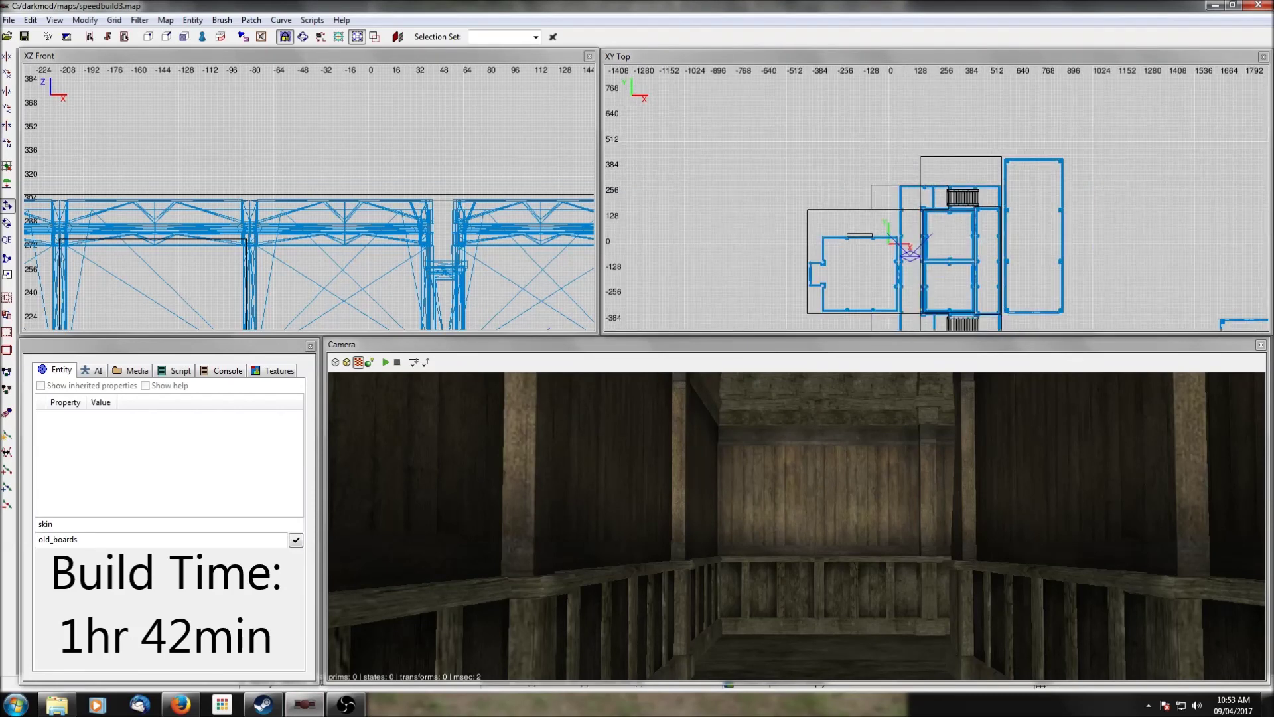
scroll(984, 280, down, 2)
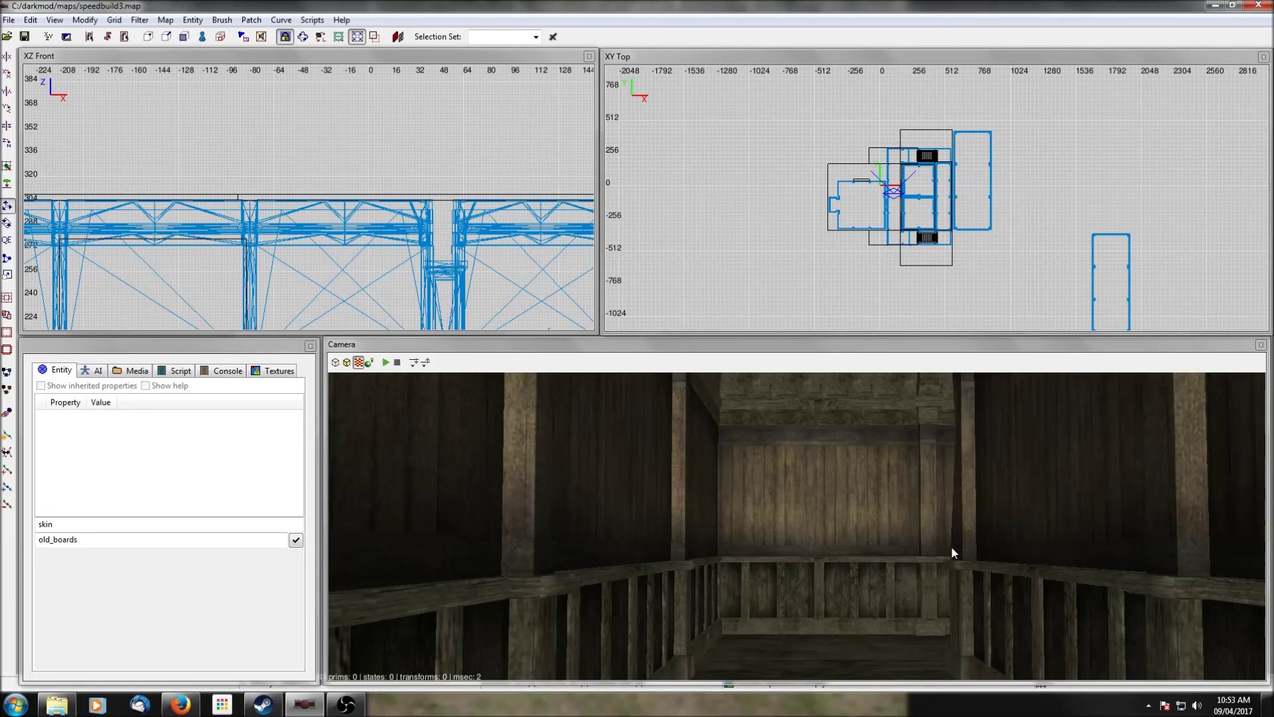
right_click(934, 479)
key(Up)
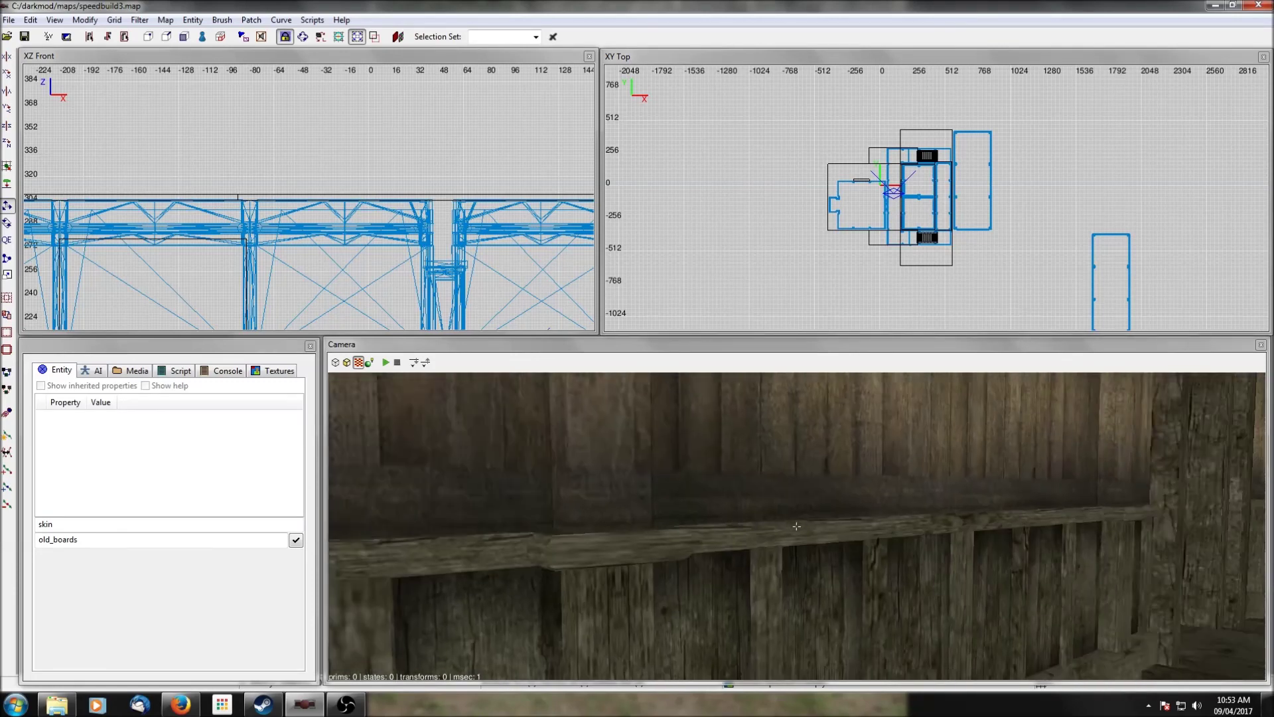
key(Down)
right_click(796, 526)
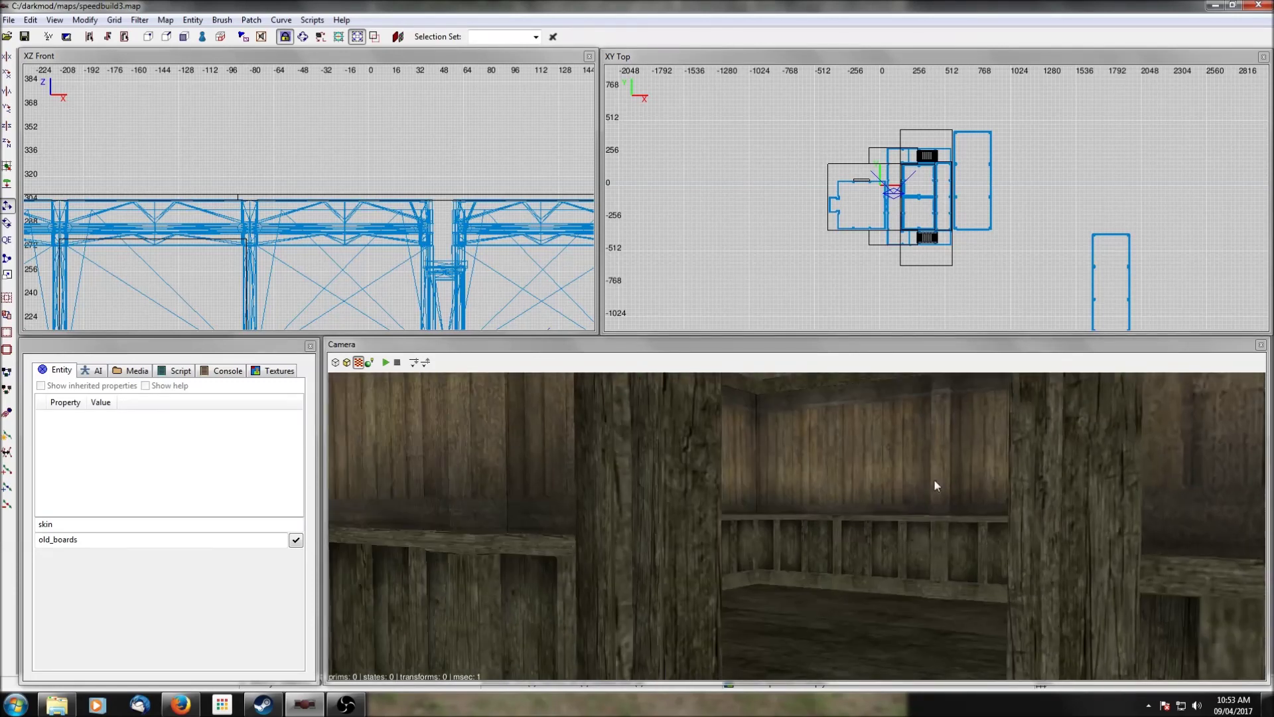
scroll(983, 228, down, 2)
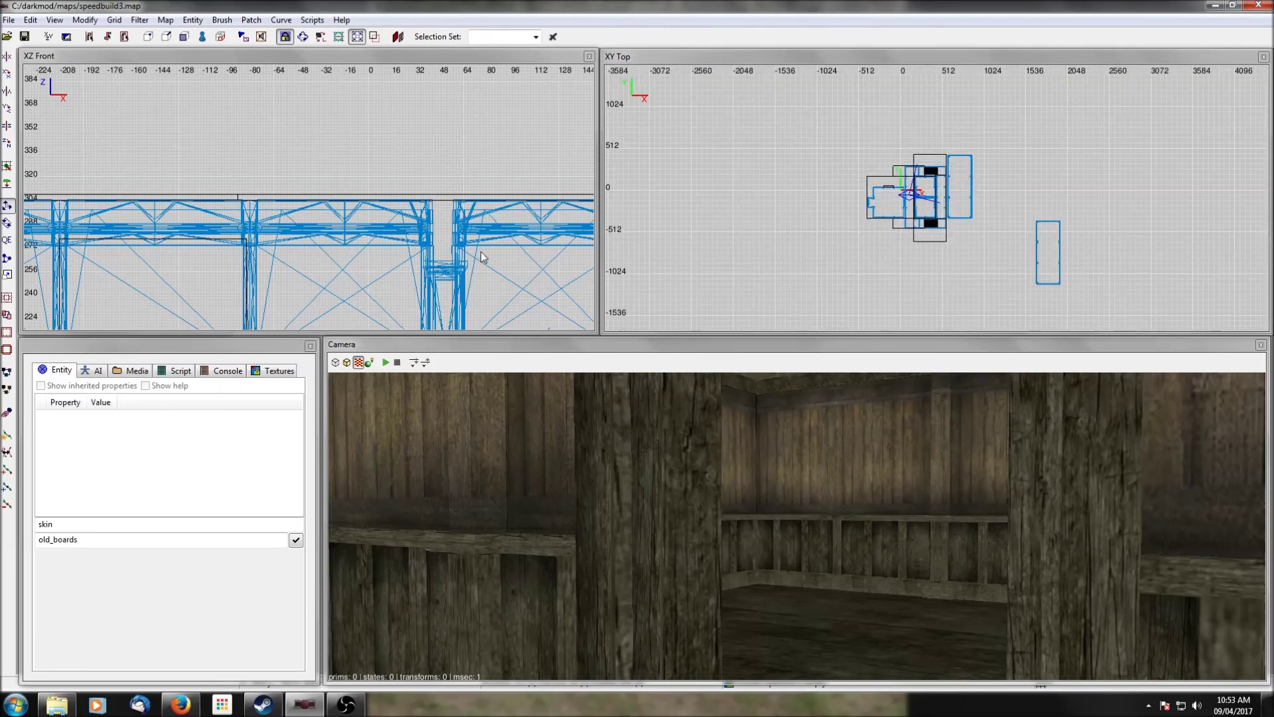
key(ctrl+l)
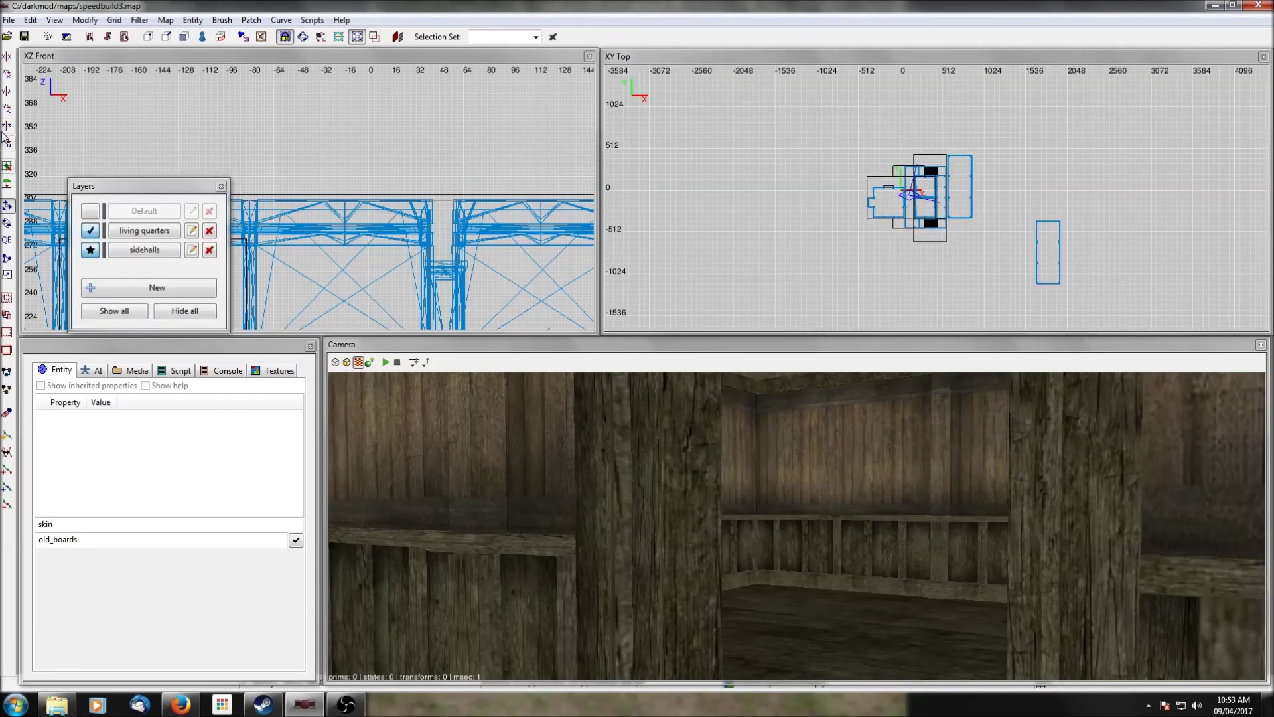
click(91, 211)
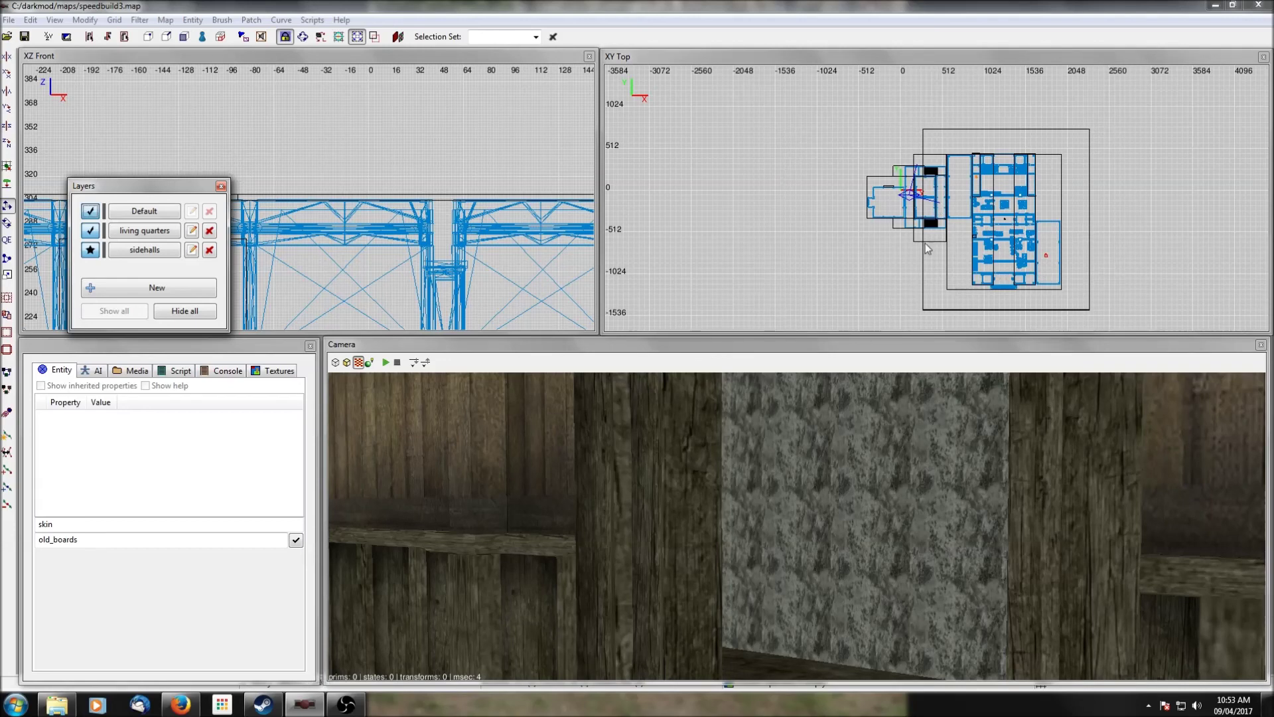
right_click(890, 460)
right_click(890, 460)
scroll(891, 461, up, 3)
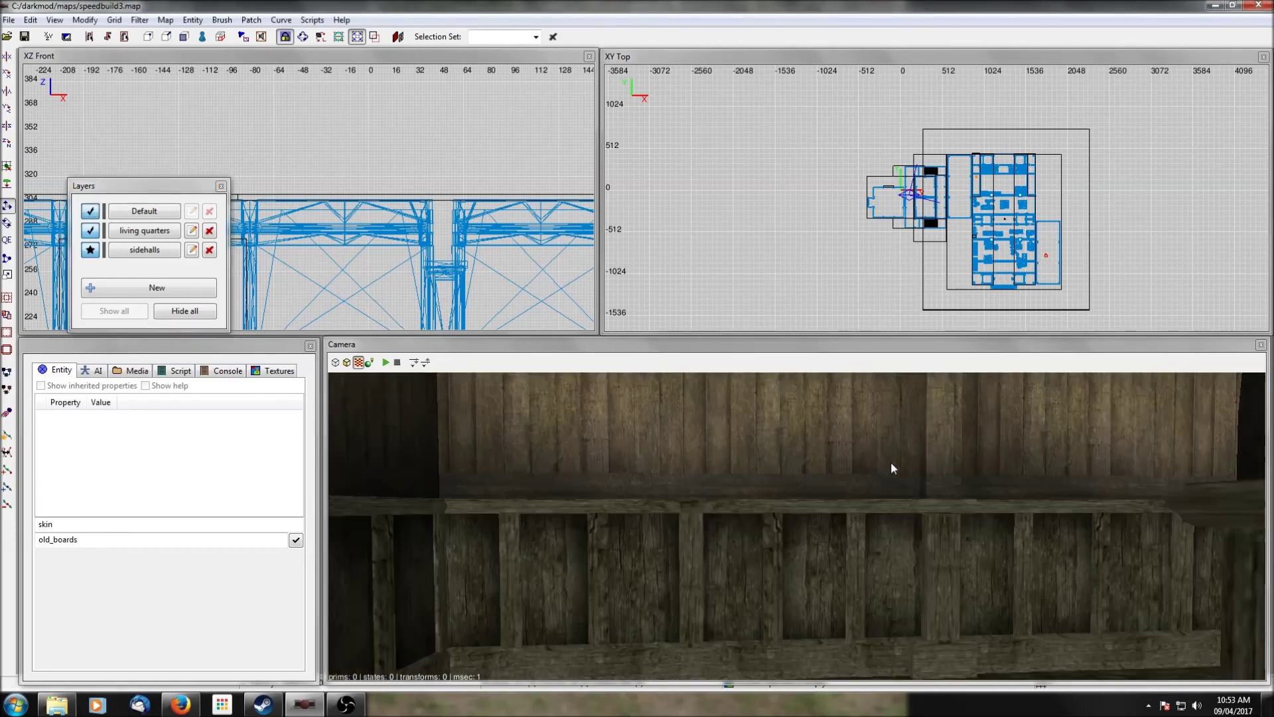